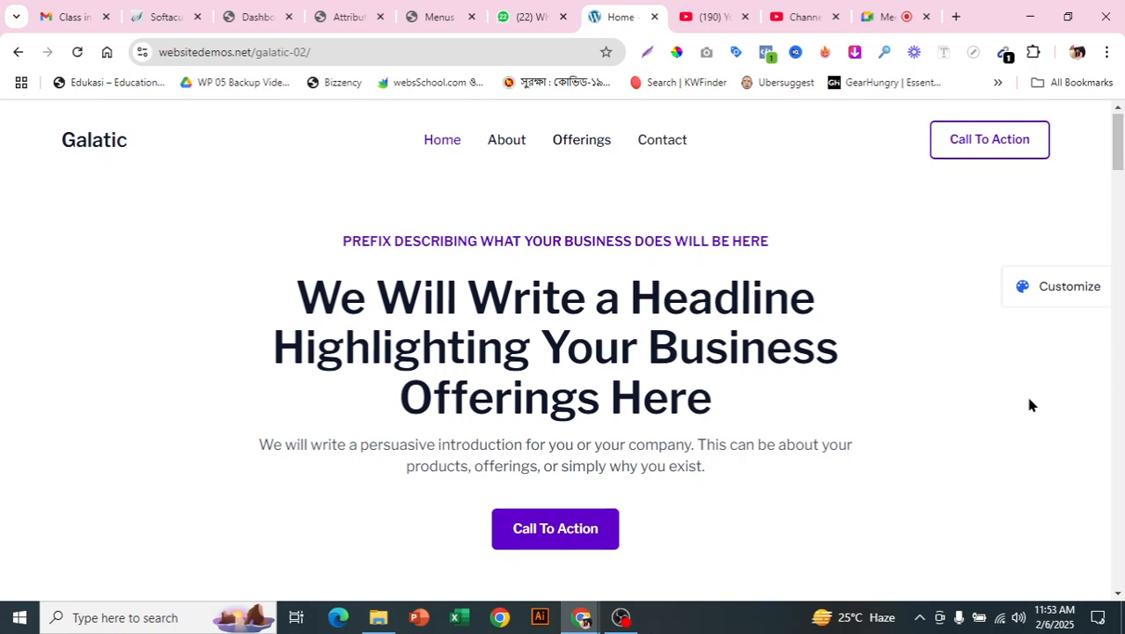
- Look through the Galatic demo home page, from its header and headline down through the sections below
scroll(1027, 396, "up", 3)
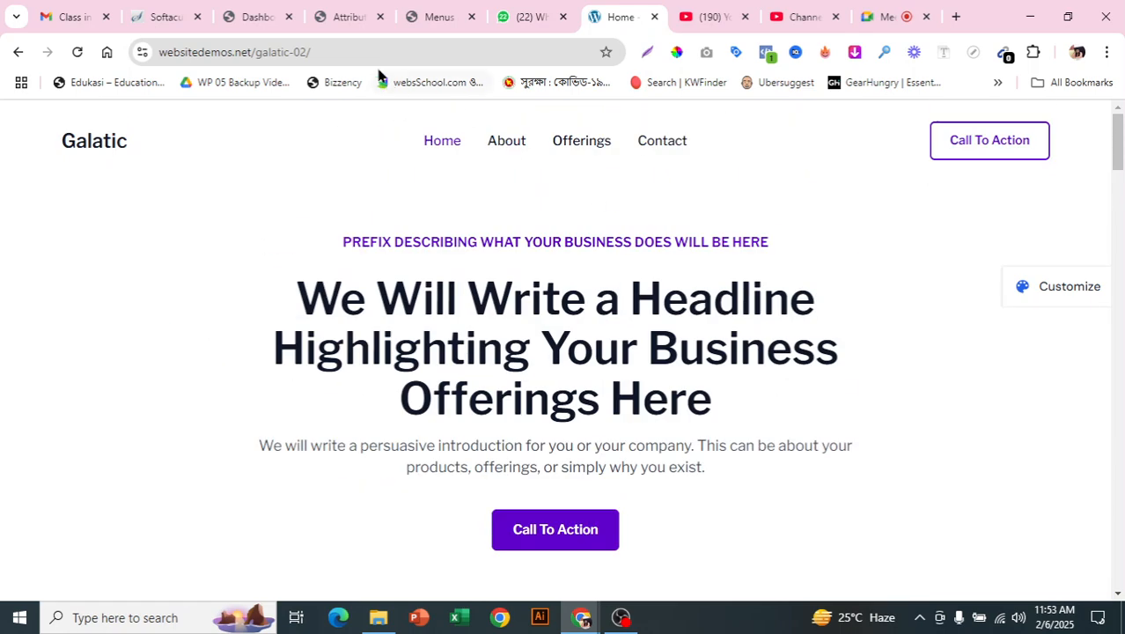
left_click(299, 54)
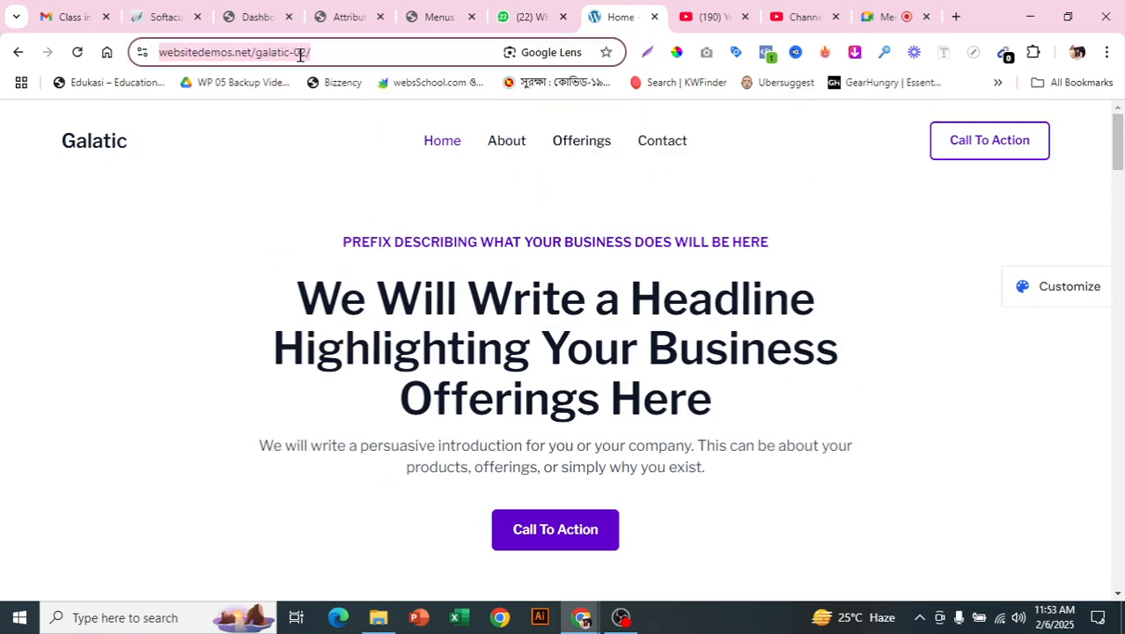
left_click(905, 283)
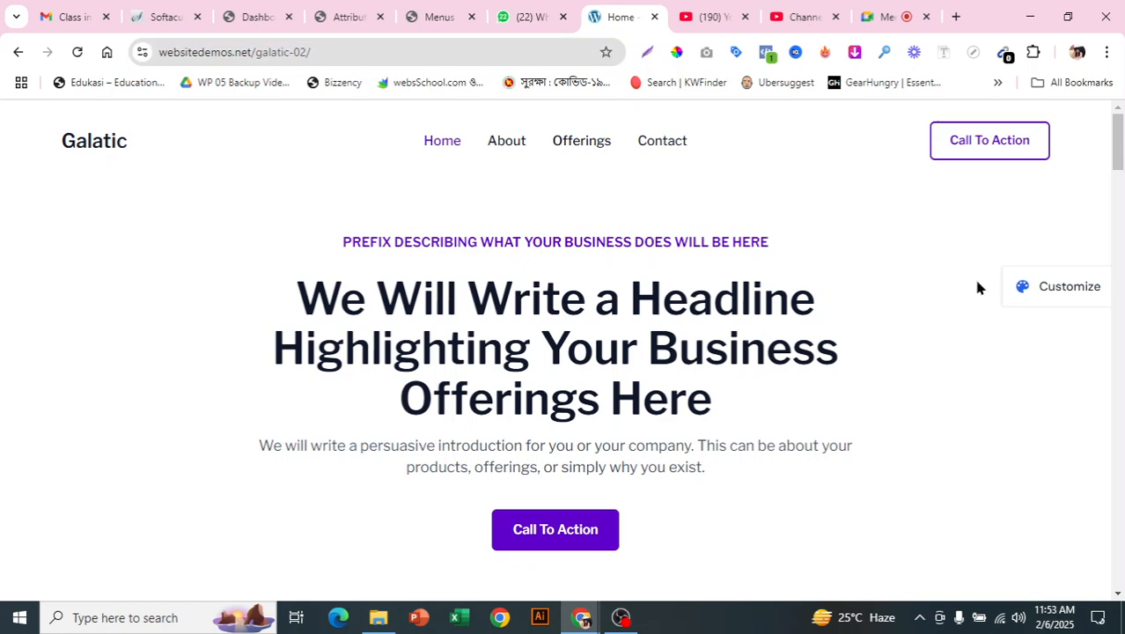
scroll(829, 427, "down", 6)
scroll(886, 408, "up", 2)
scroll(887, 408, "up", 5)
- Inspect which theme and plugins the Galatic demo site uses with the SpyBar extension
left_click(885, 54)
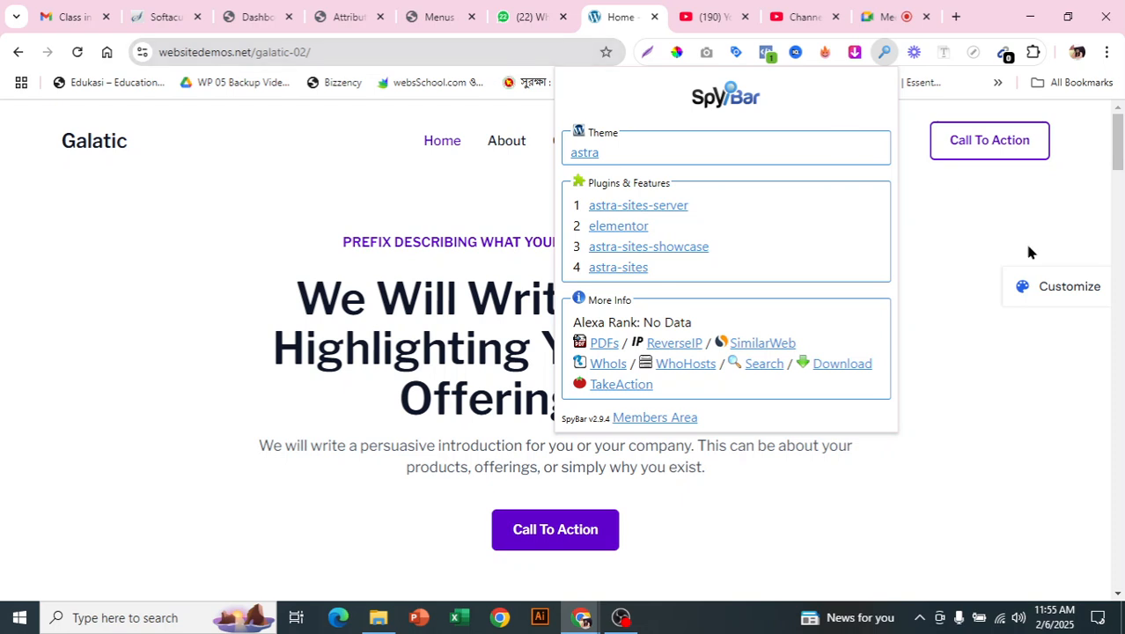
left_click(1008, 374)
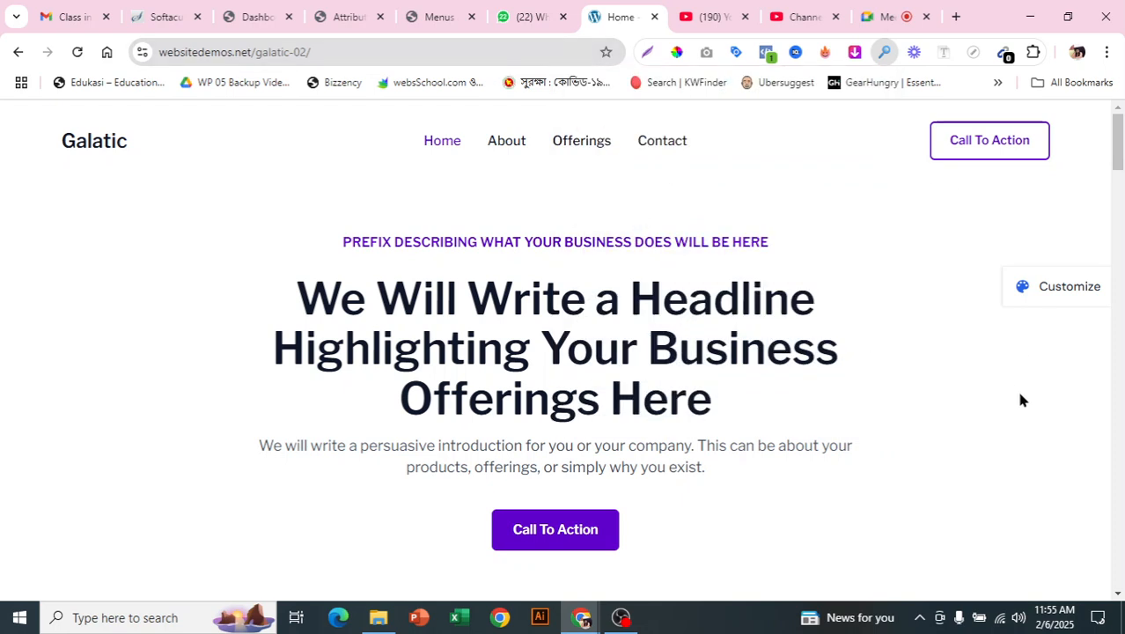
left_click(261, 53)
right_click(261, 53)
left_click(853, 286)
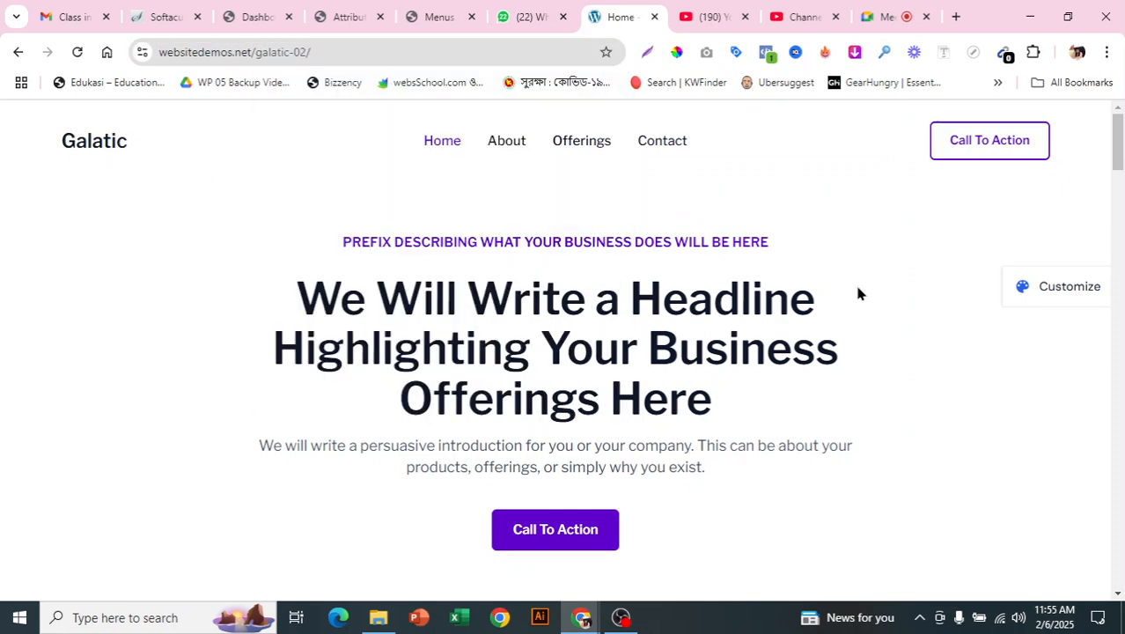
scroll(842, 339, "down", 5)
scroll(842, 339, "up", 5)
- Close the Attributes and Menus browser tabs and return to the portfolio site's WordPress dashboard
left_click(365, 15)
left_click(380, 16)
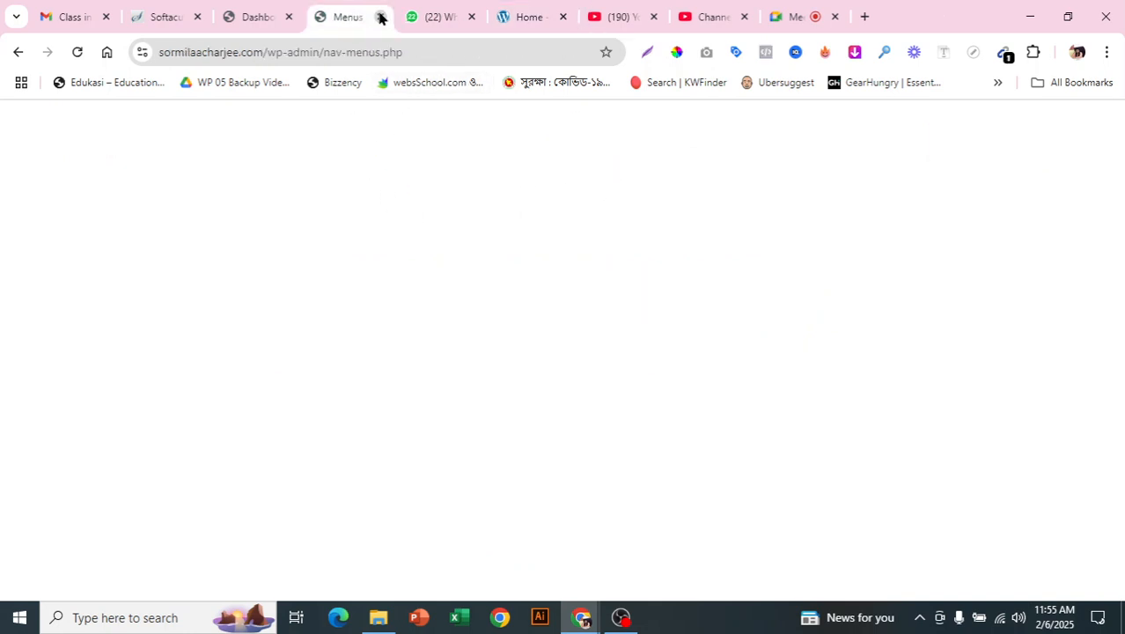
key("ctrl+w")
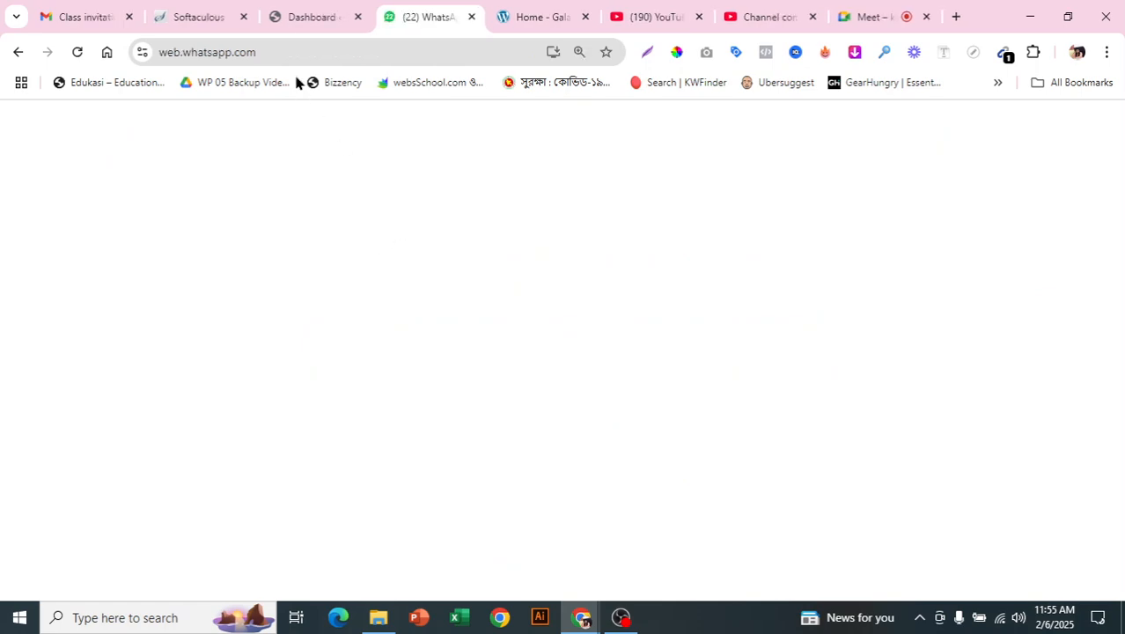
left_click(322, 7)
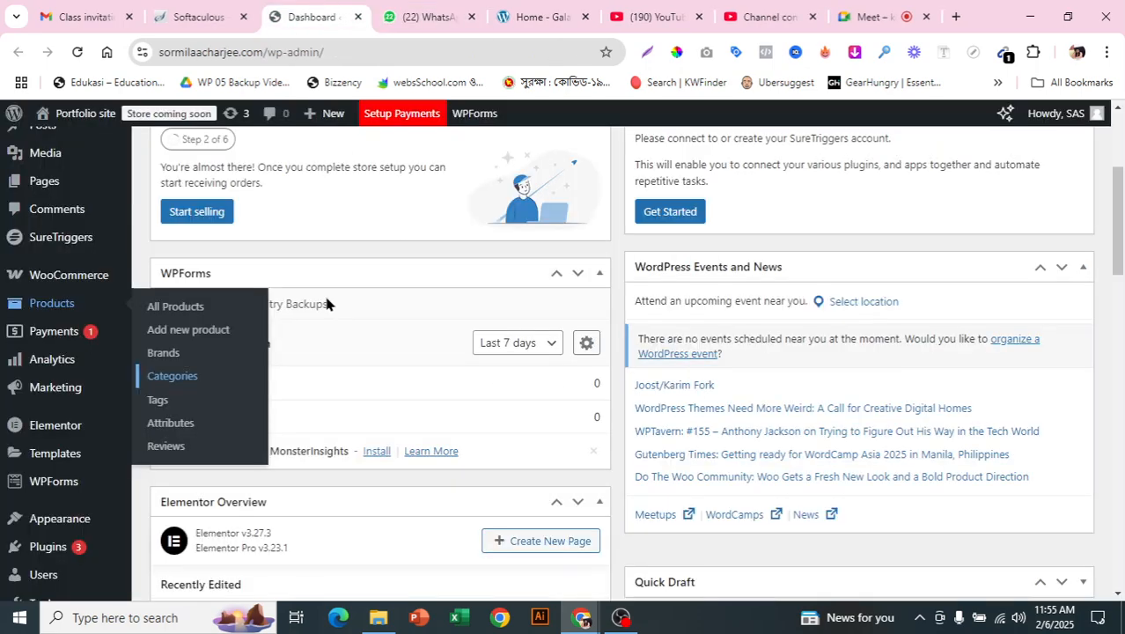
- Open the portfolio site's front end in a new tab and examine its header menu, banner and product sections
scroll(356, 361, "up", 3)
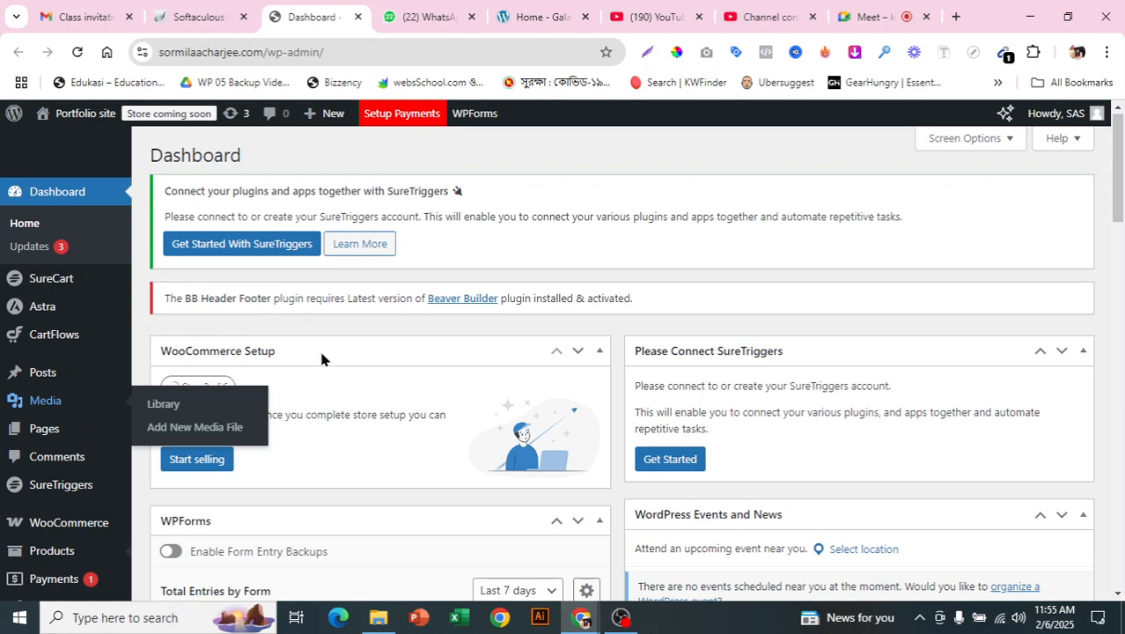
mouse_move(88, 115)
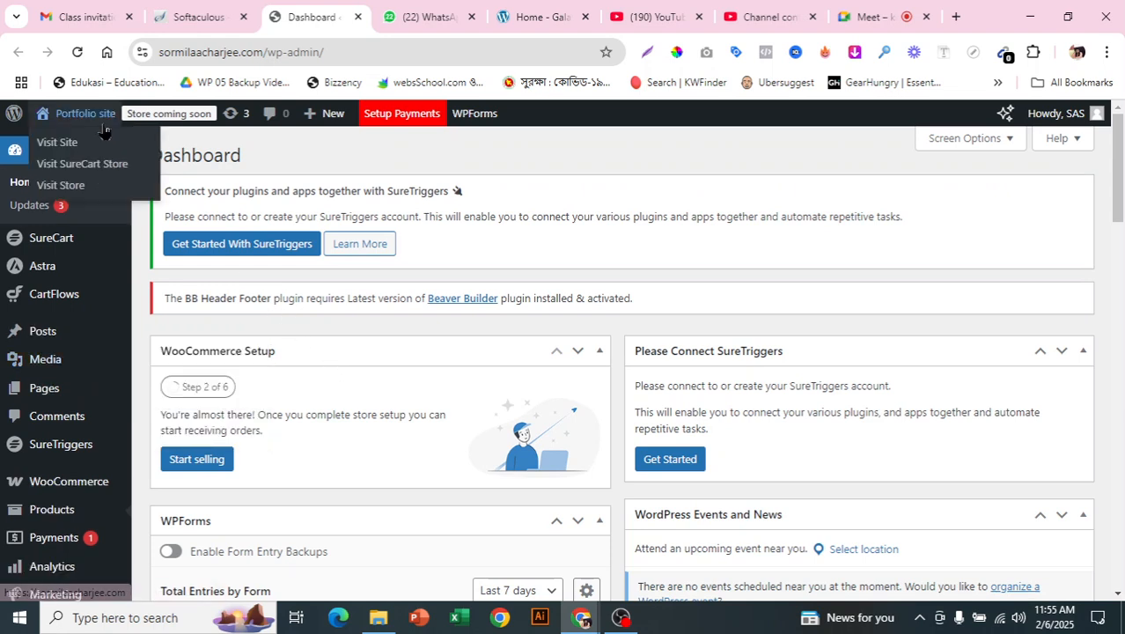
right_click(59, 147)
left_click(84, 162)
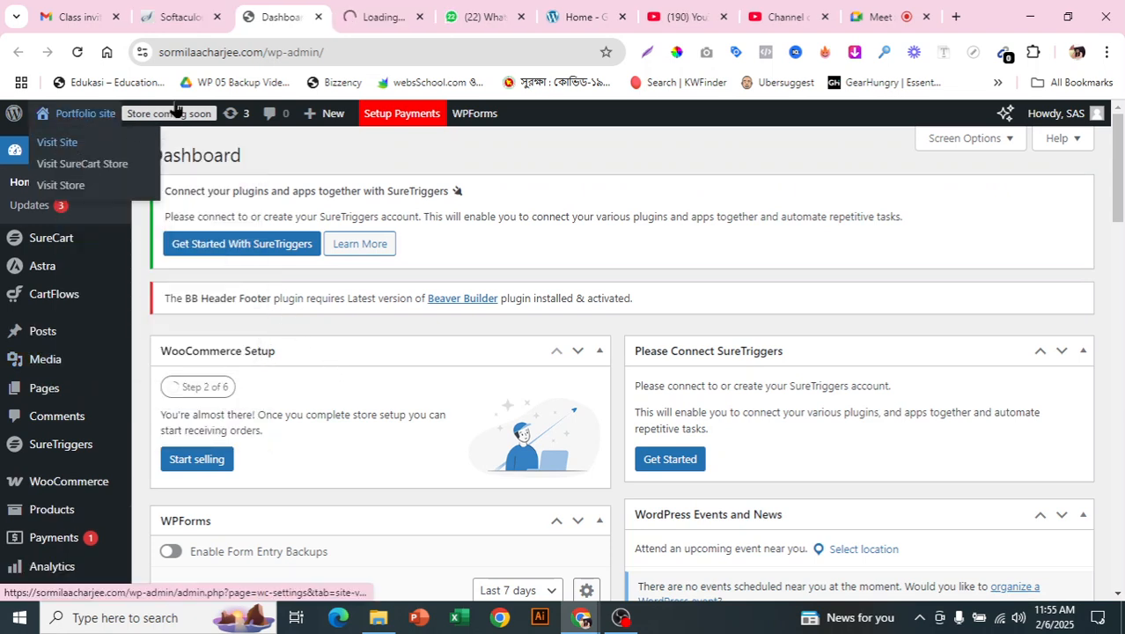
left_click(373, 12)
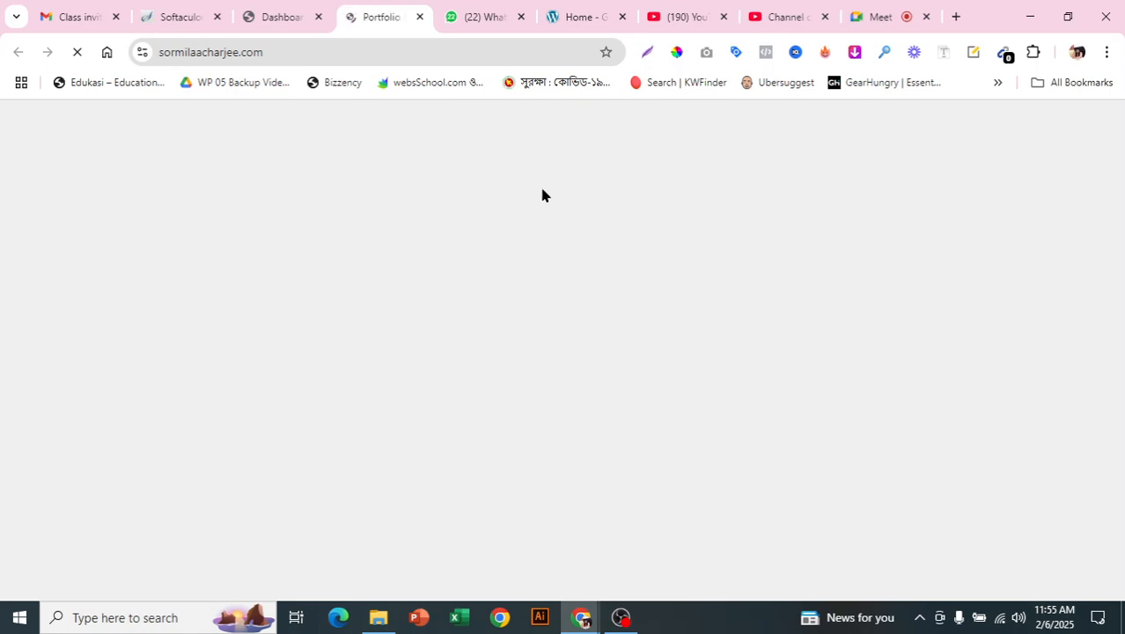
scroll(625, 398, "down", 3)
scroll(627, 394, "up", 3)
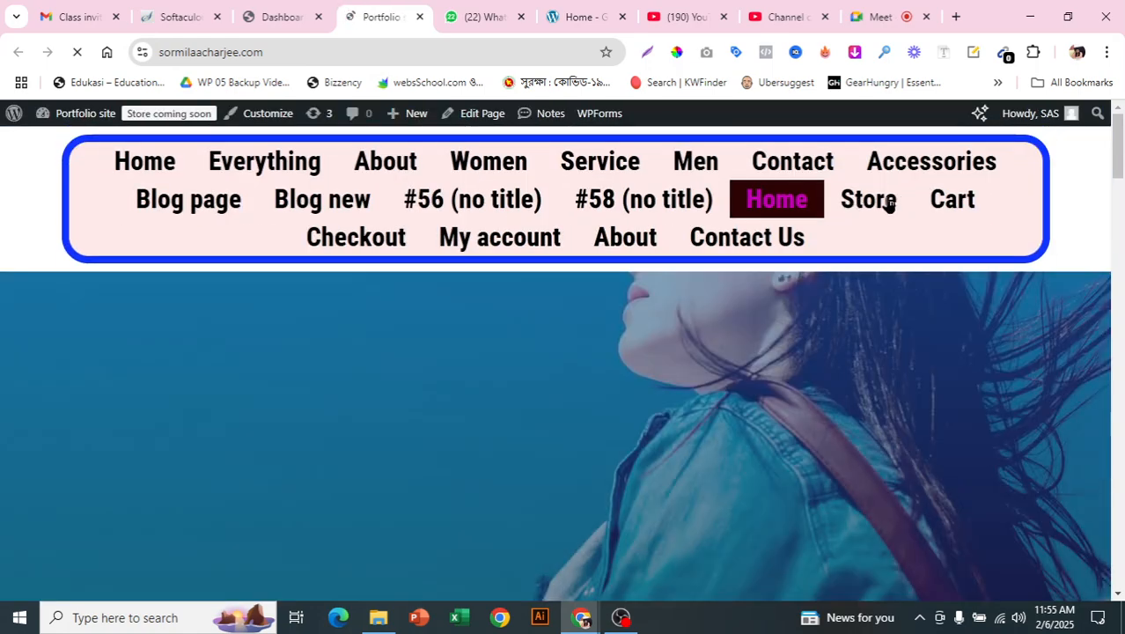
scroll(696, 409, "down", 5)
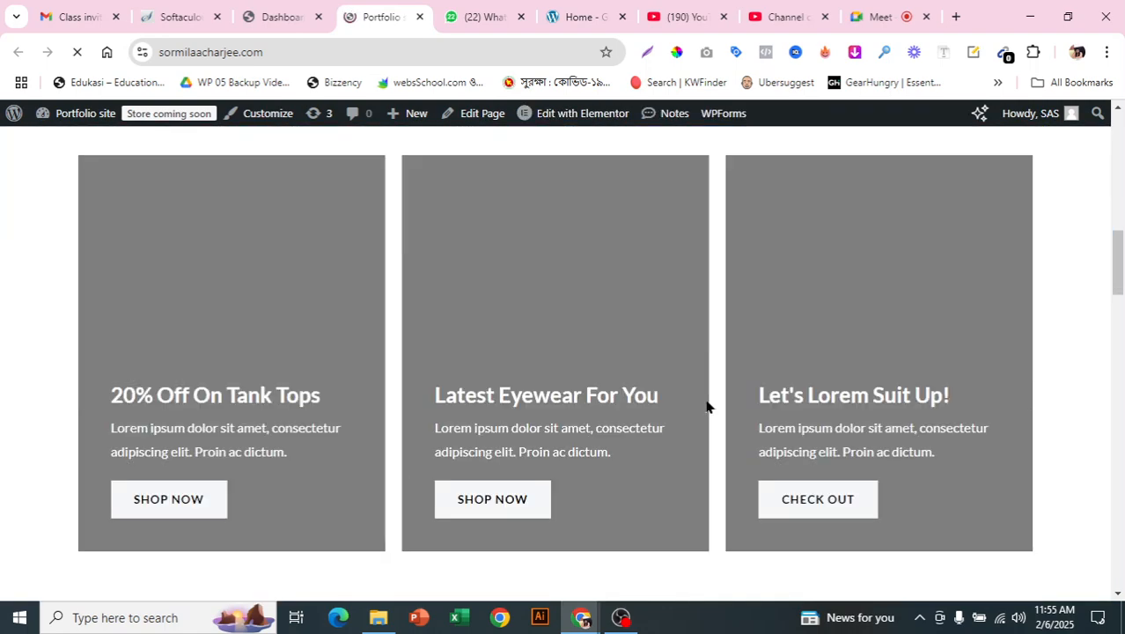
scroll(700, 422, "down", 5)
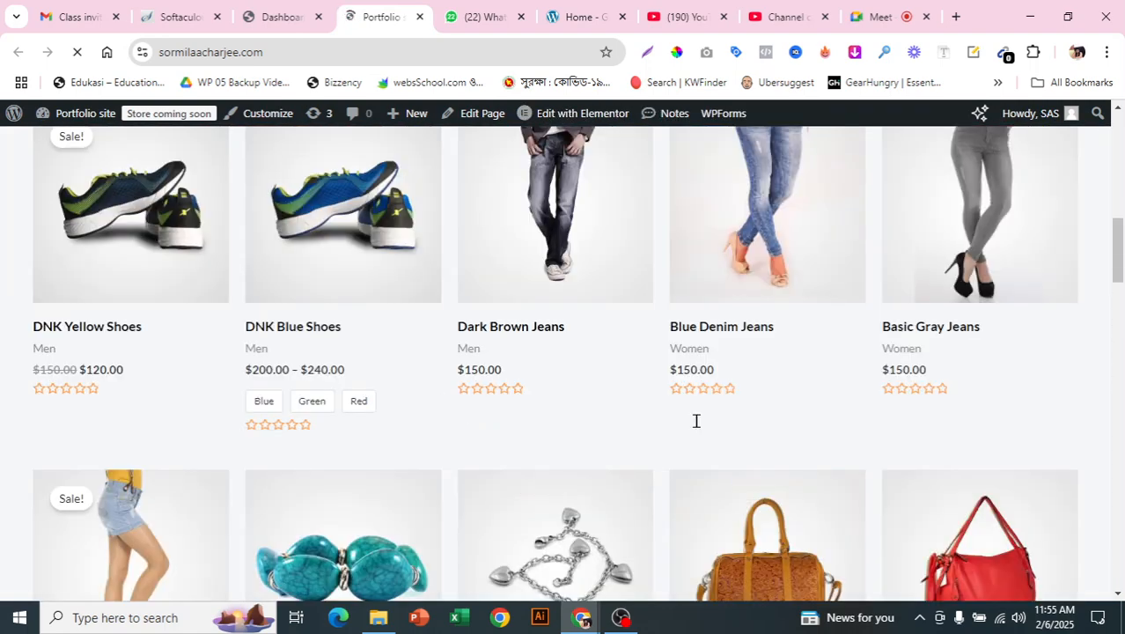
scroll(698, 427, "up", 8)
scroll(698, 419, "up", 5)
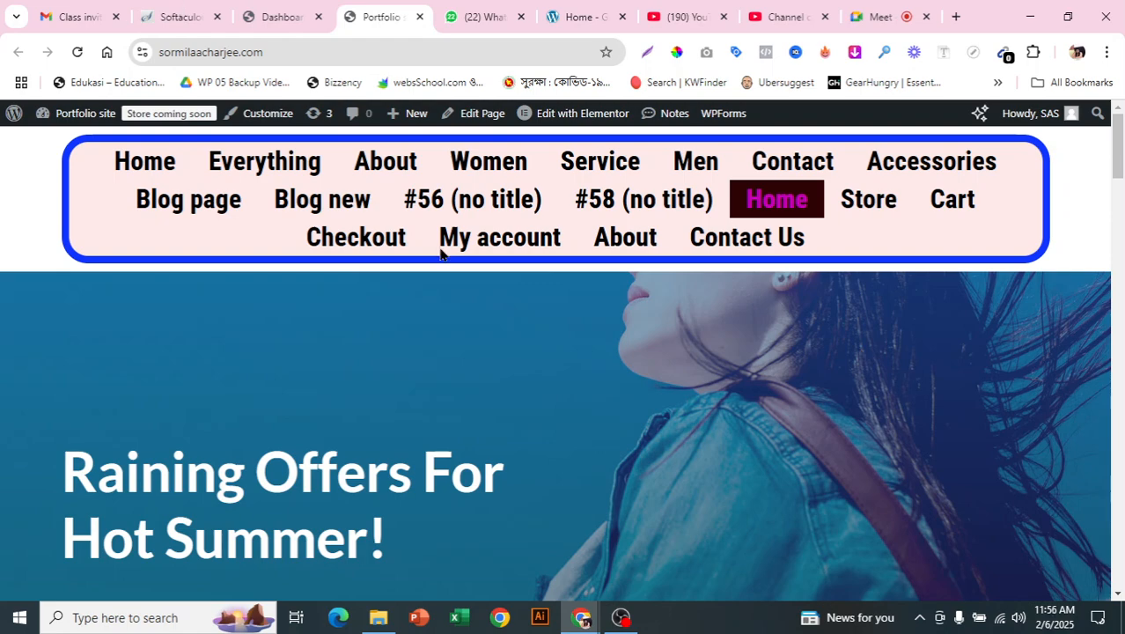
- Return to the WordPress dashboard tab and open the page for adding new plugins
left_click(280, 17)
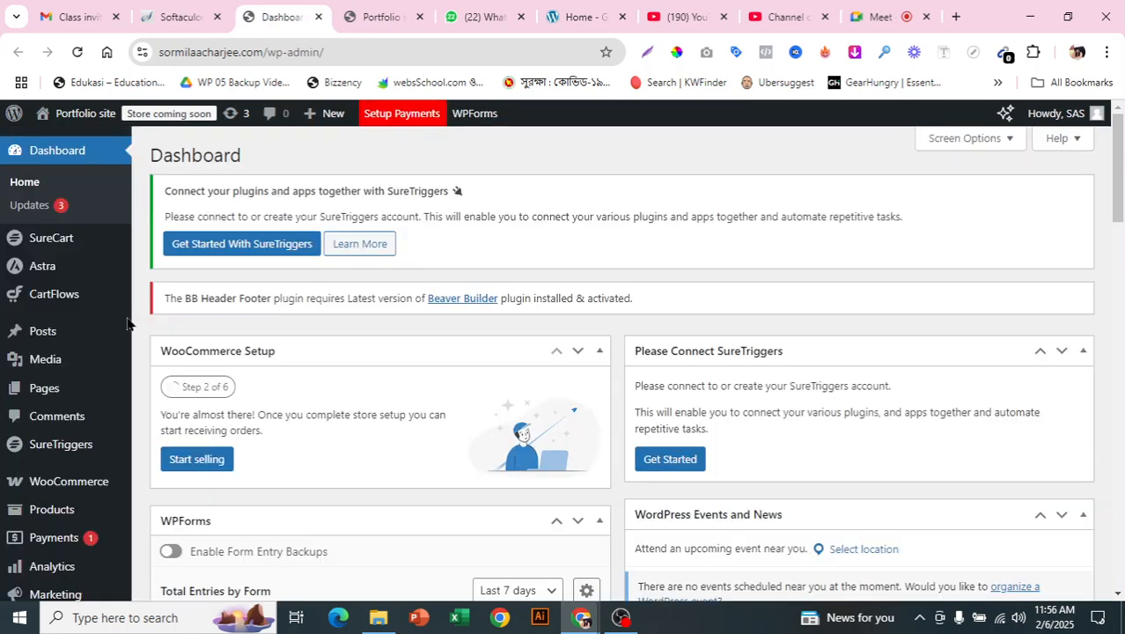
scroll(110, 396, "down", 1)
scroll(83, 489, "down", 1)
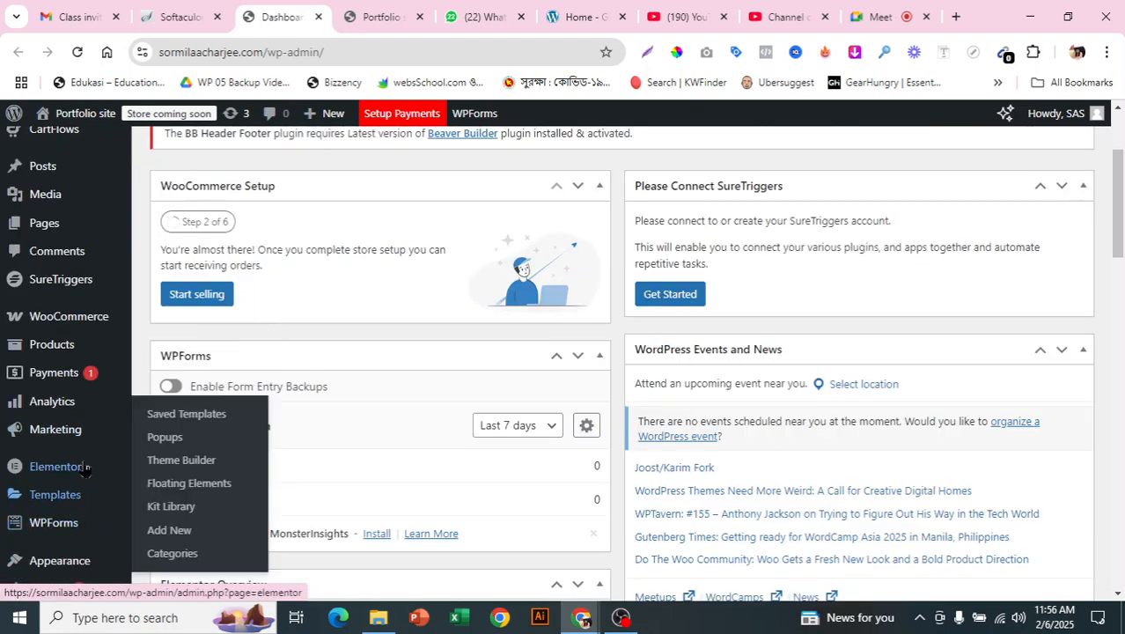
scroll(88, 489, "down", 1)
mouse_move(88, 509)
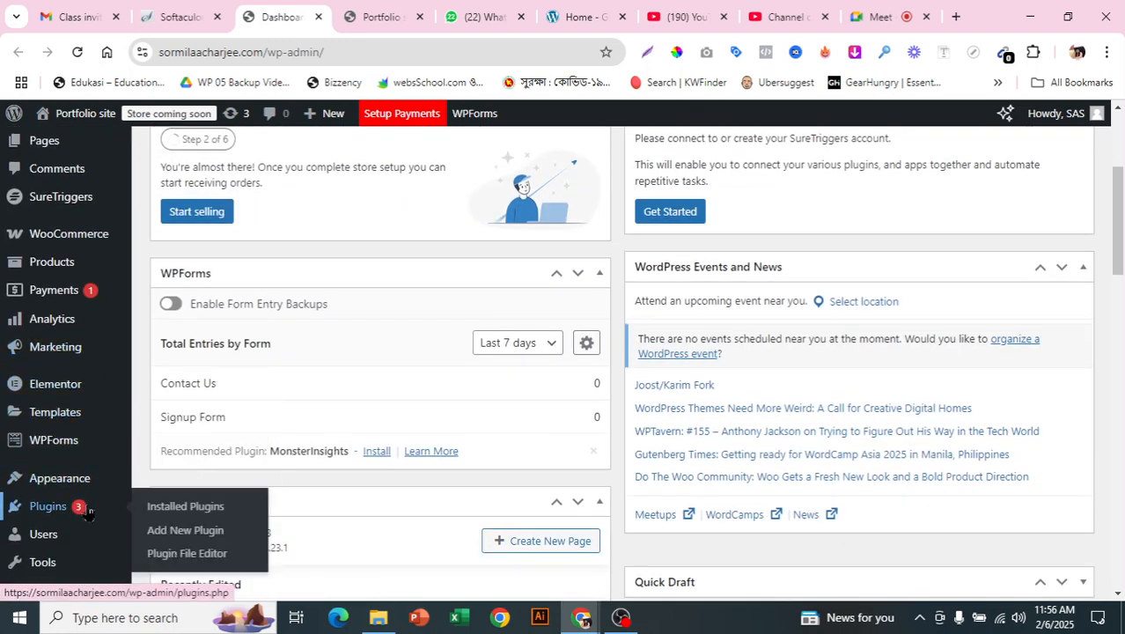
left_click(196, 532)
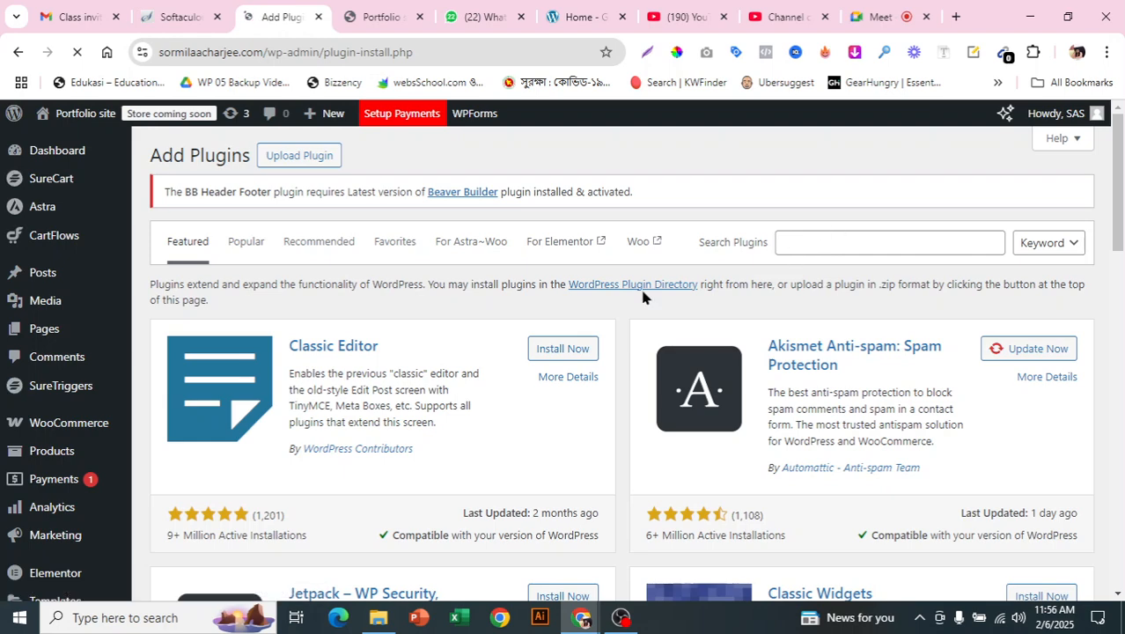
left_click(938, 242)
scroll(106, 440, "down", 1)
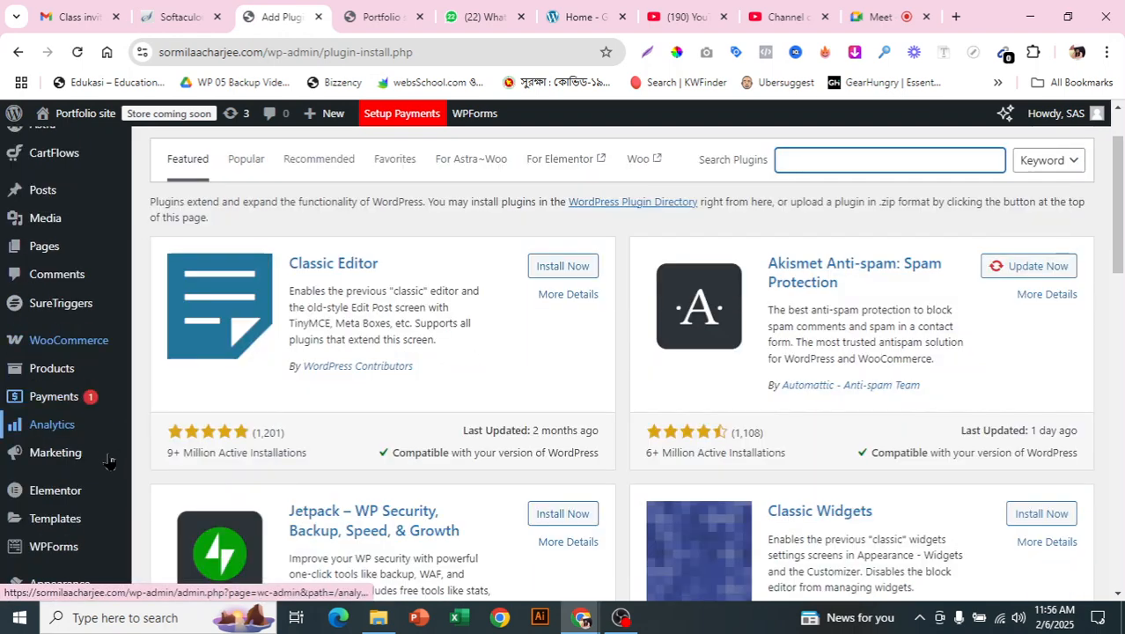
scroll(88, 533, "down", 2)
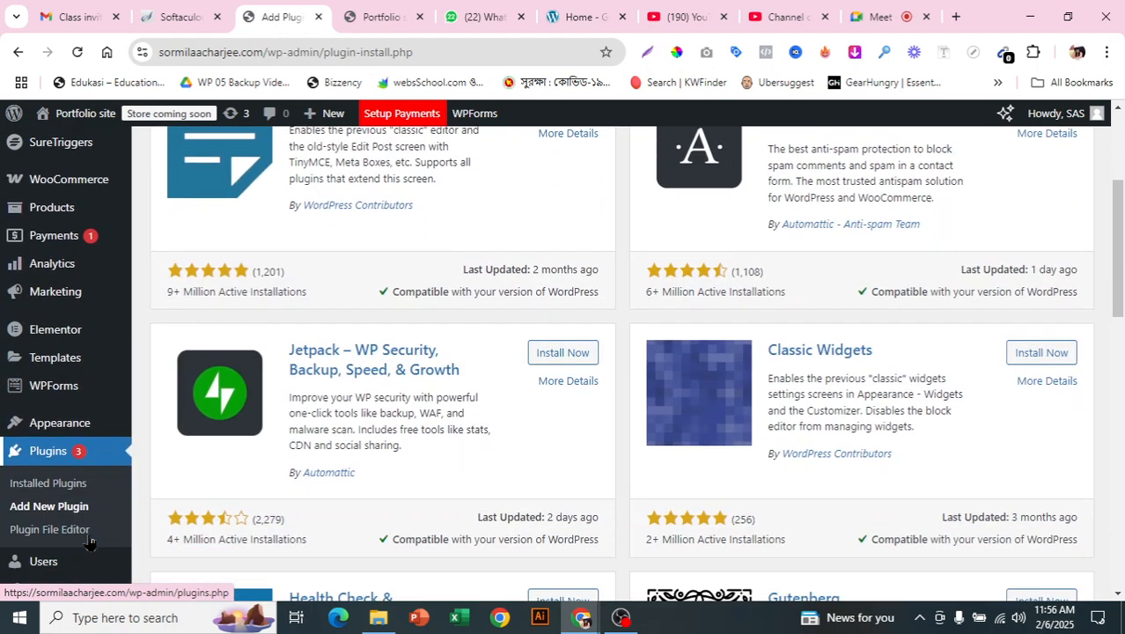
- Find WP Reset among the installed plugins and open its reset tools
left_click(64, 481)
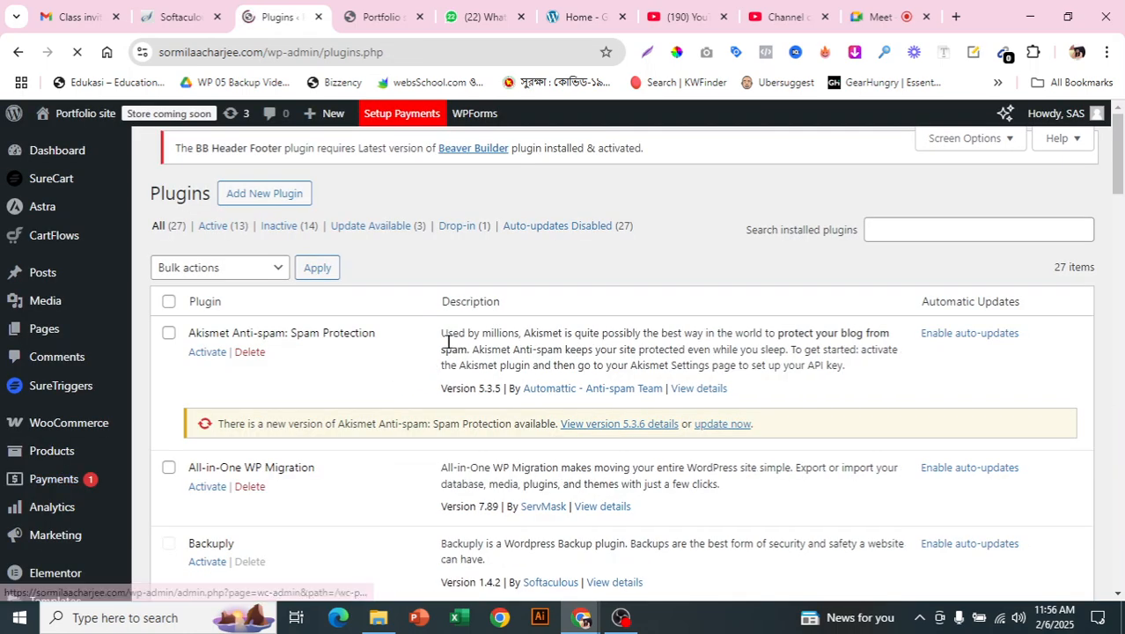
scroll(445, 344, "down", 10)
scroll(453, 355, "down", 15)
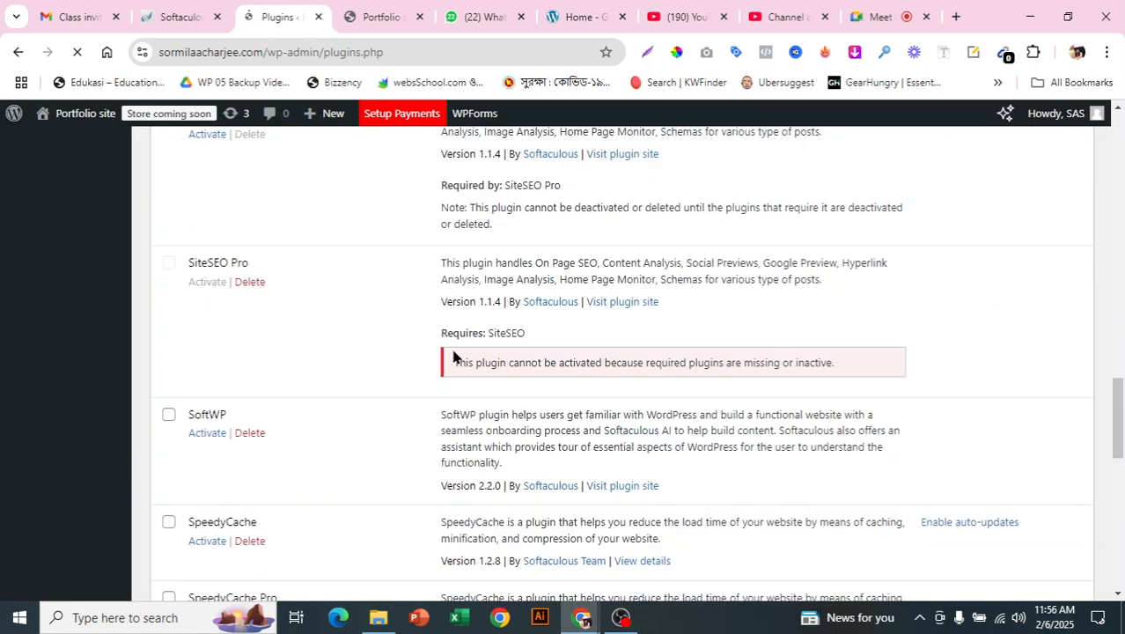
scroll(452, 349, "down", 5)
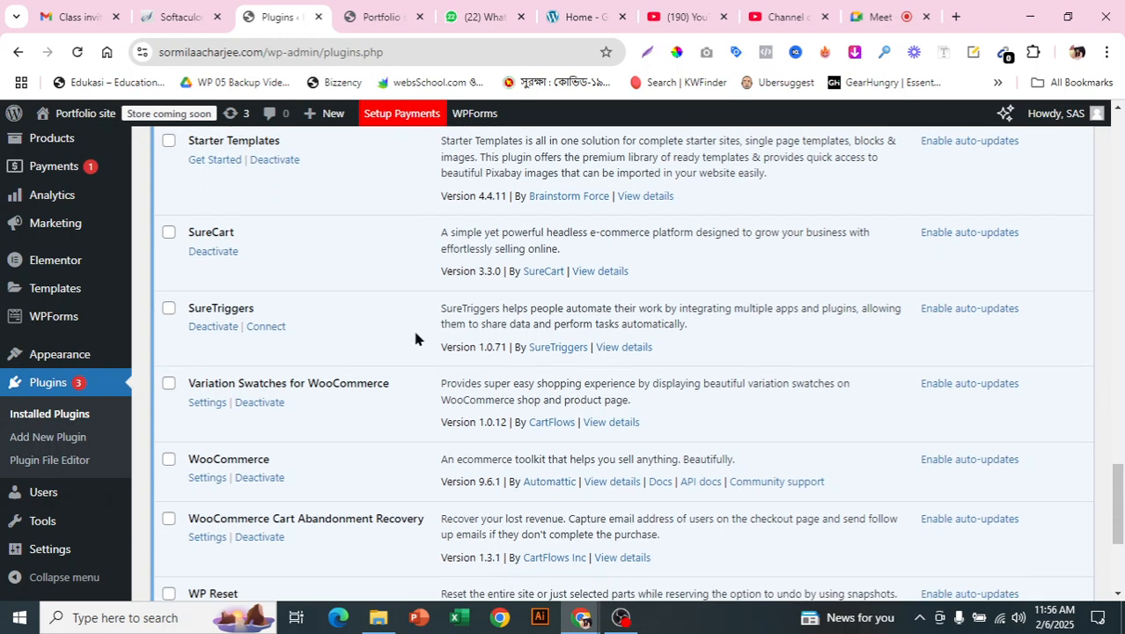
scroll(431, 443, "down", 1)
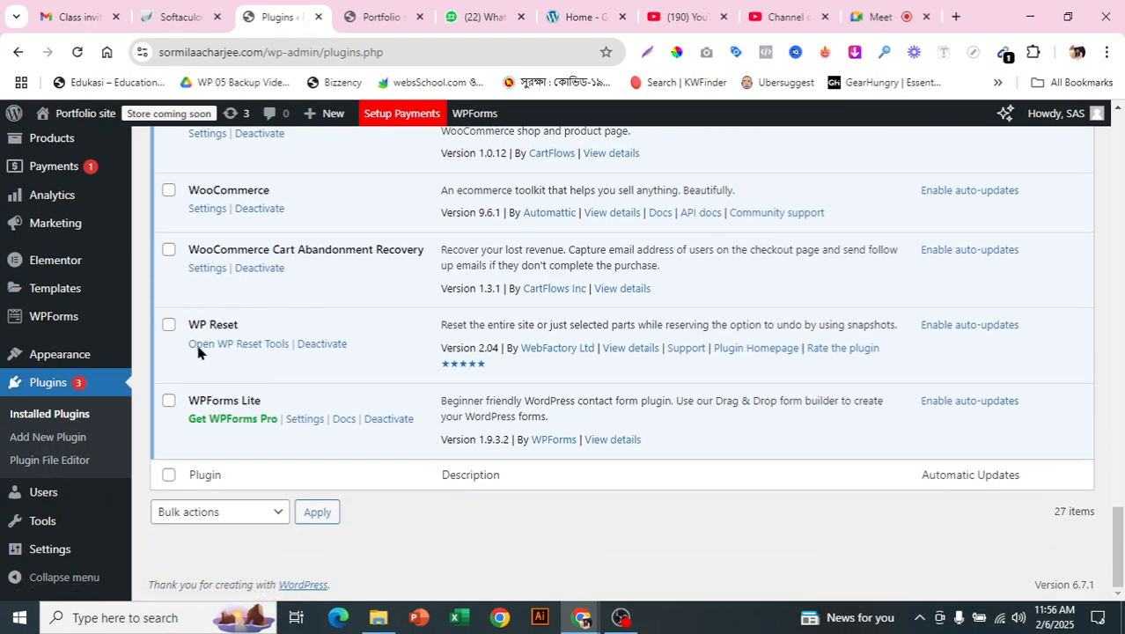
left_click(238, 346)
- Run WP Reset's Site Reset on the site with the confirmation word "reset" and dismiss the plugin's rating request as already rated
scroll(517, 366, "down", 5)
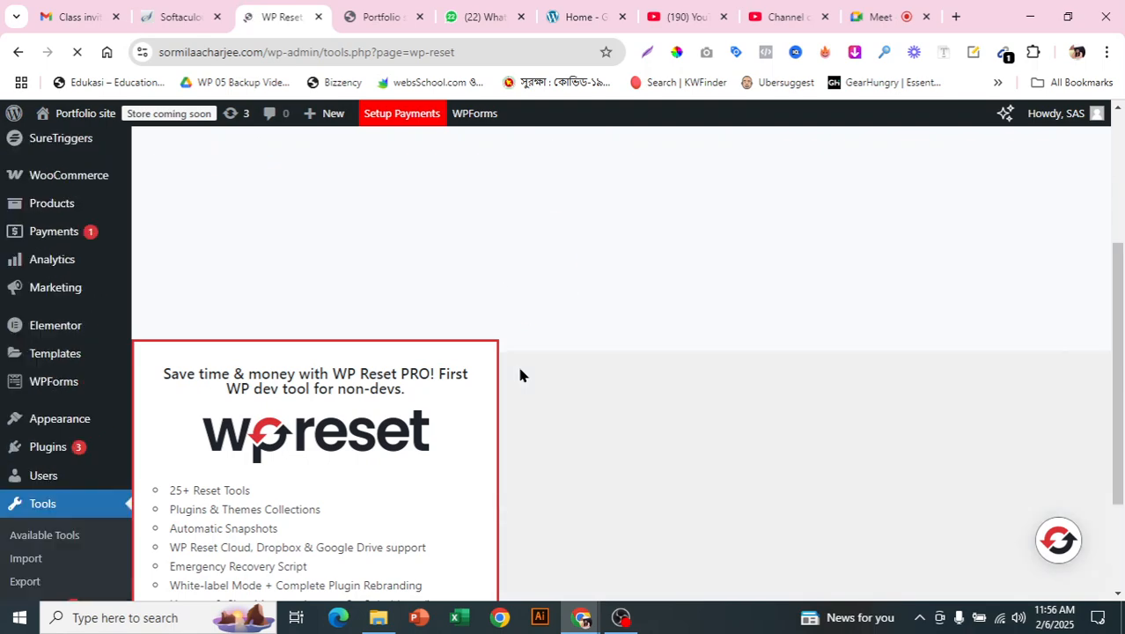
scroll(524, 377, "down", 15)
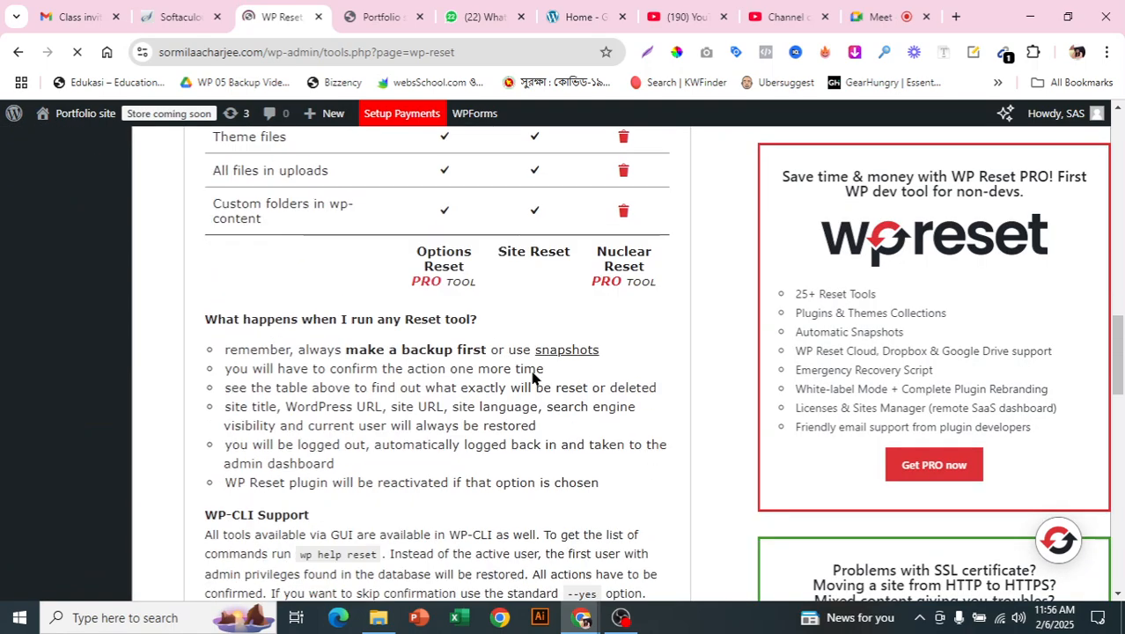
scroll(532, 377, "down", 2)
scroll(511, 361, "down", 2)
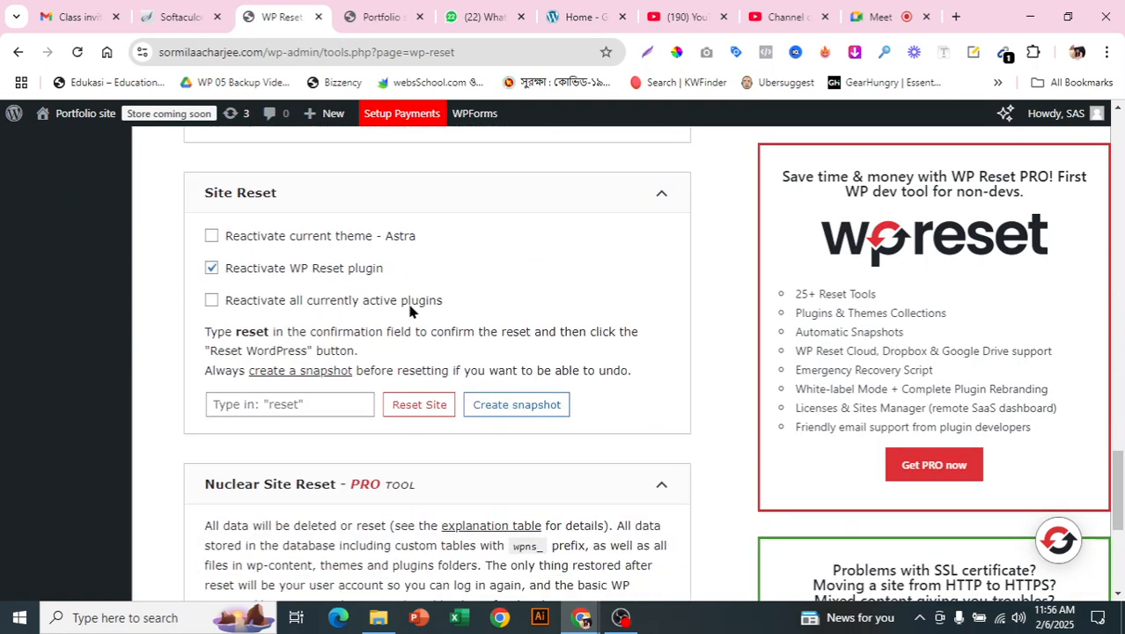
left_click(307, 407)
type("reset")
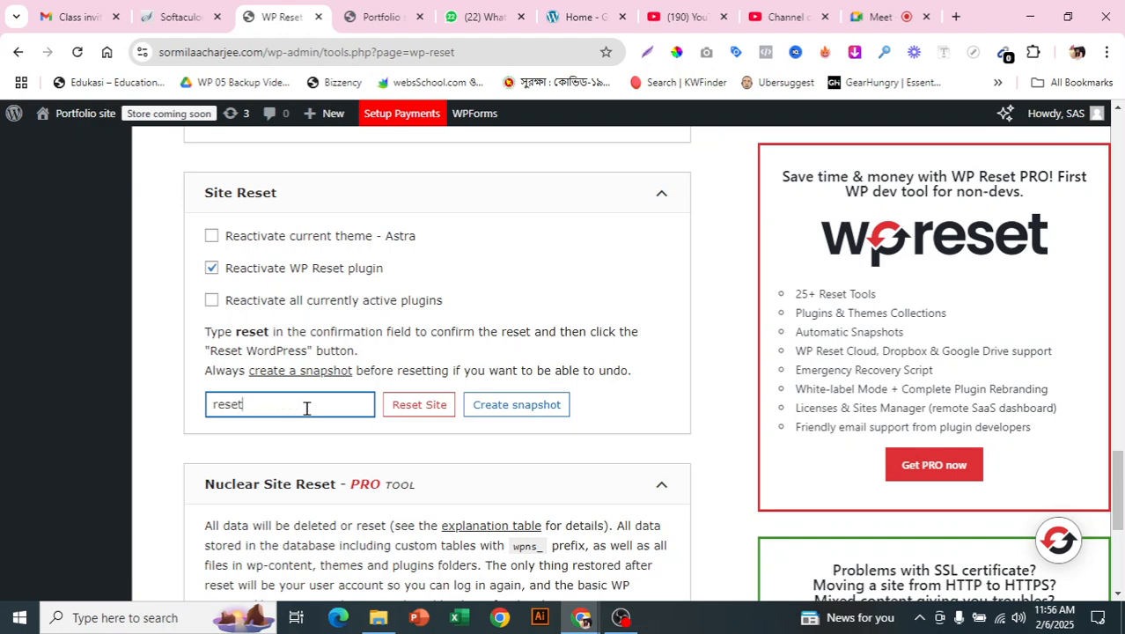
left_click(430, 401)
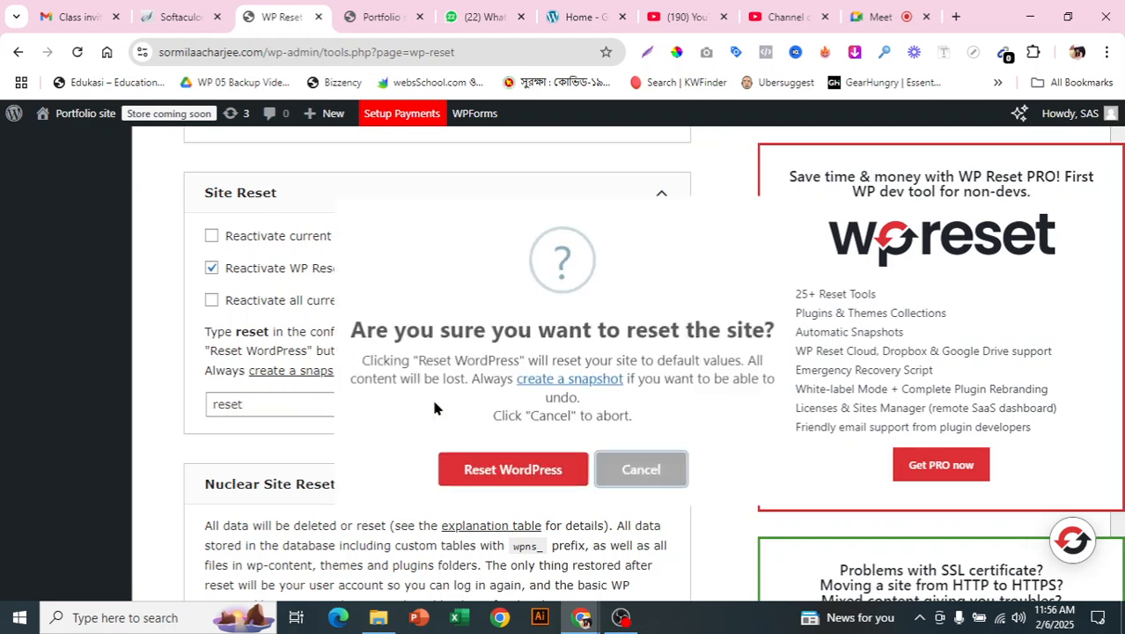
left_click(497, 472)
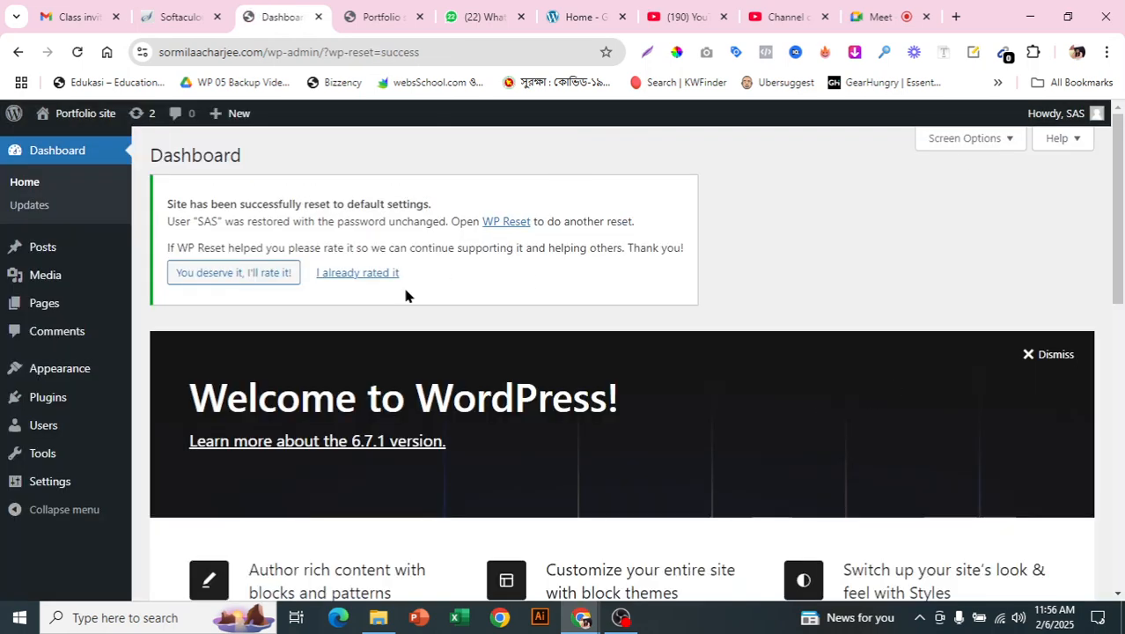
left_click(379, 279)
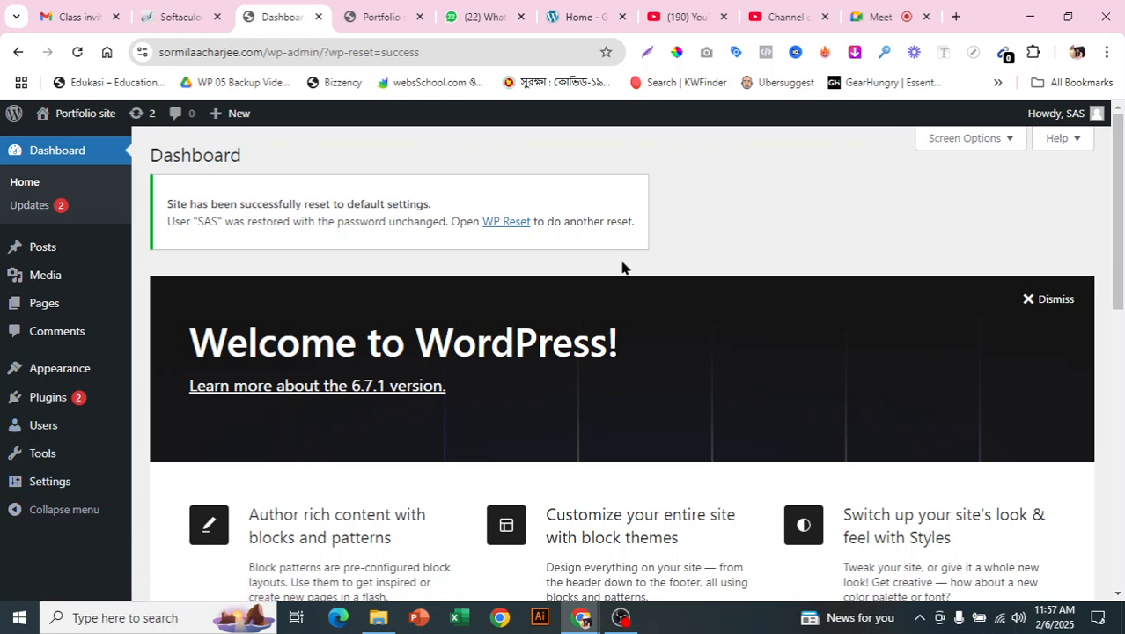
- Open the Themes page in a new browser tab and place that tab beside the dashboard tab
mouse_move(117, 372)
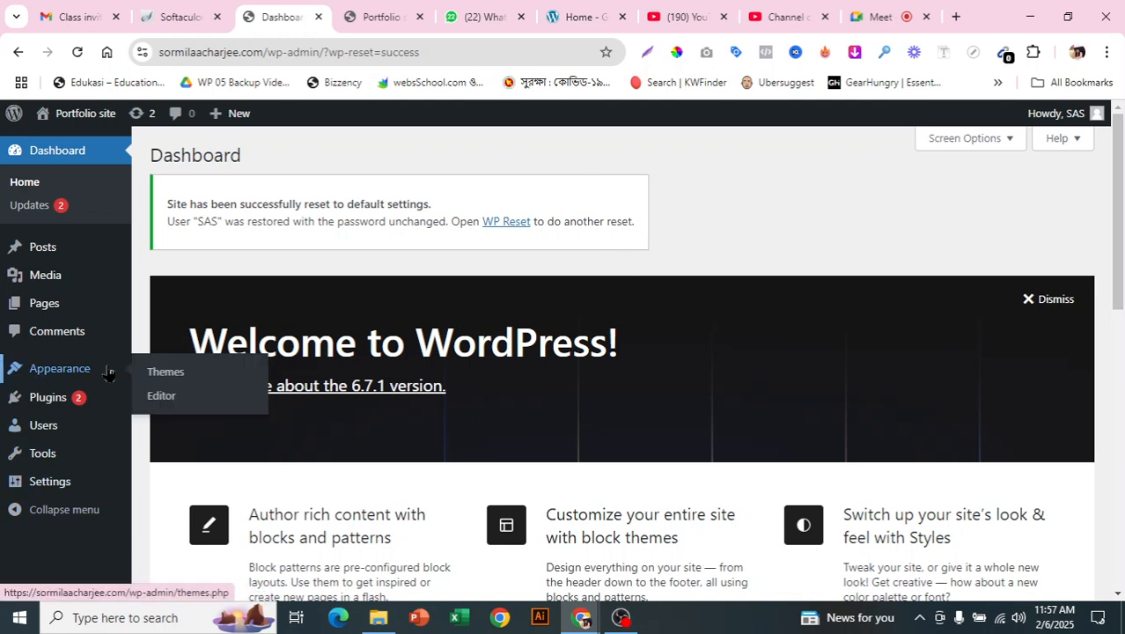
right_click(154, 377)
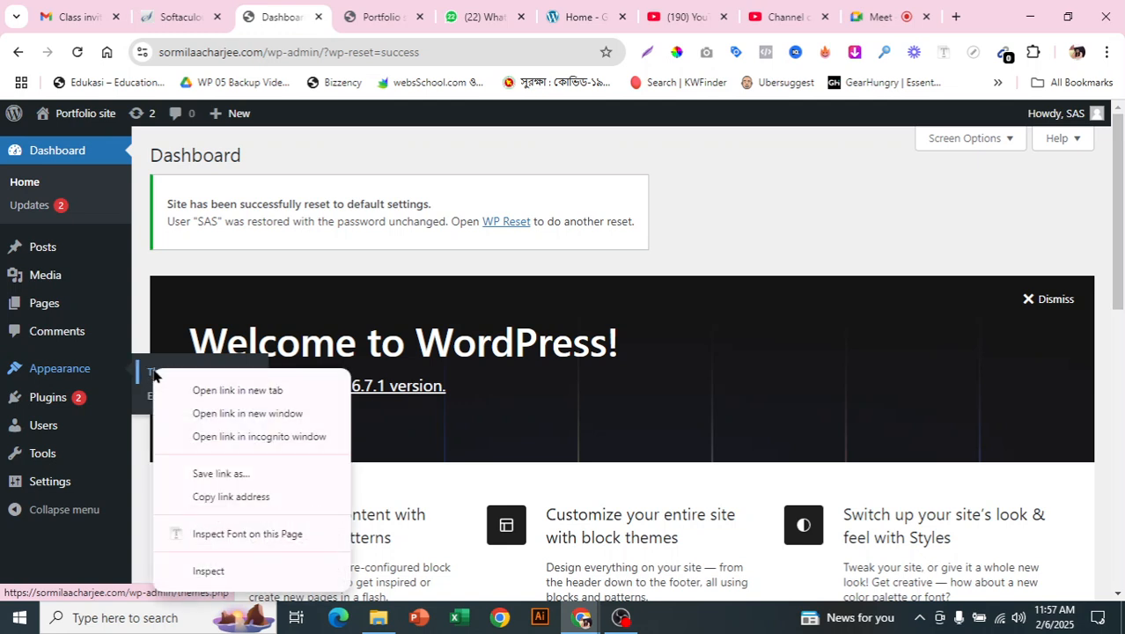
left_click(225, 396)
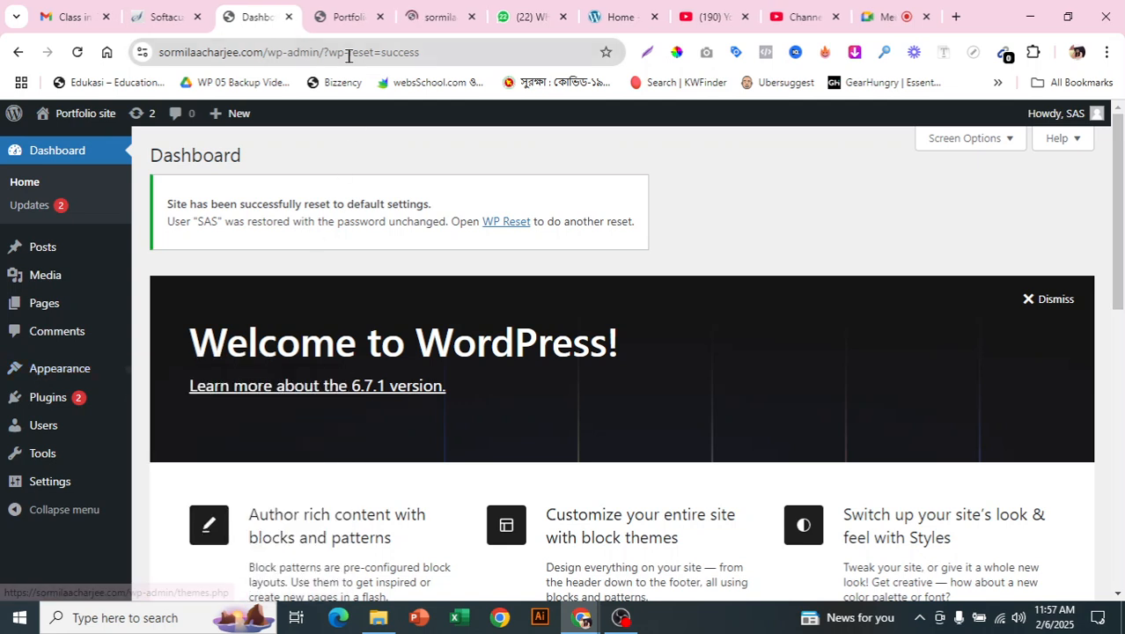
left_click_drag(433, 8, 319, 7)
- Reload the portfolio site's front end and examine the blog content it shows after the reset
left_click(434, 9)
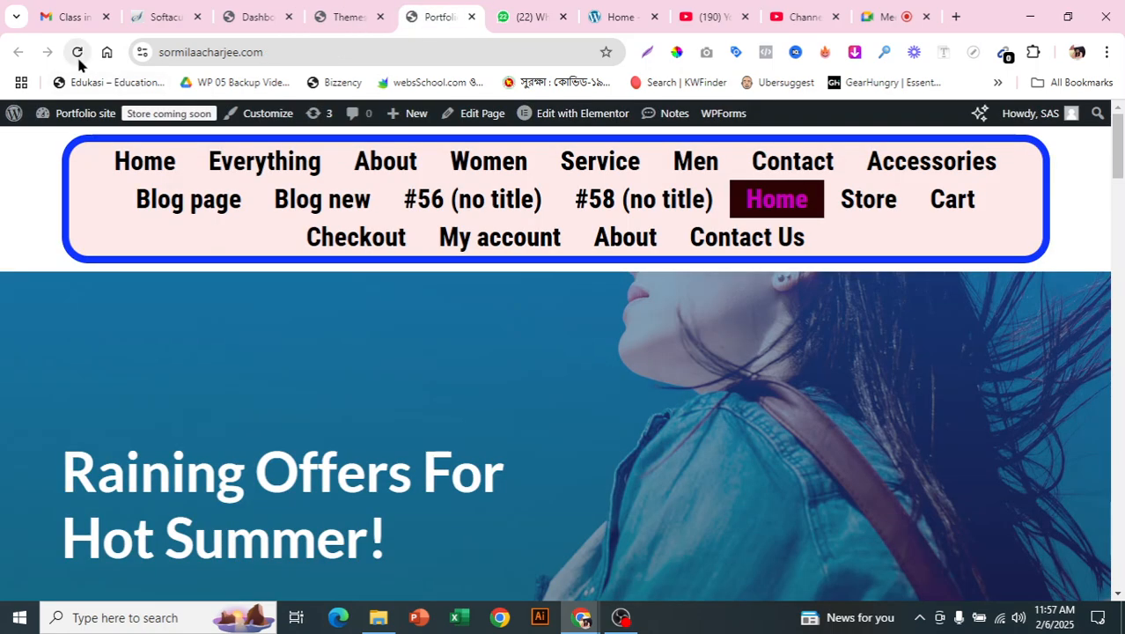
left_click(78, 52)
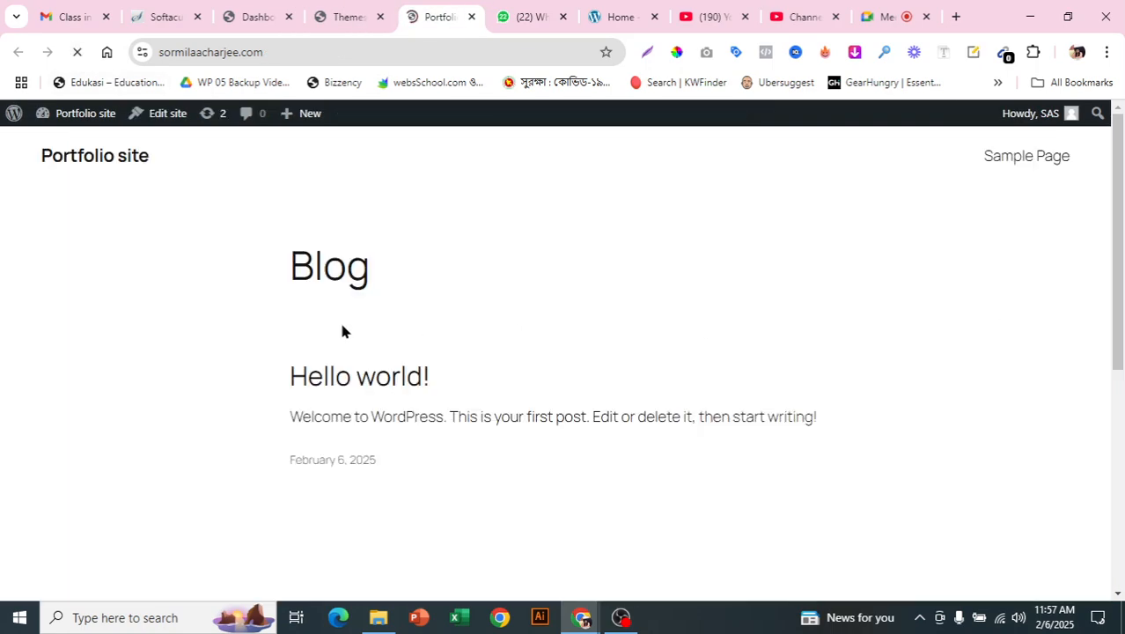
left_click_drag(342, 331, 730, 472)
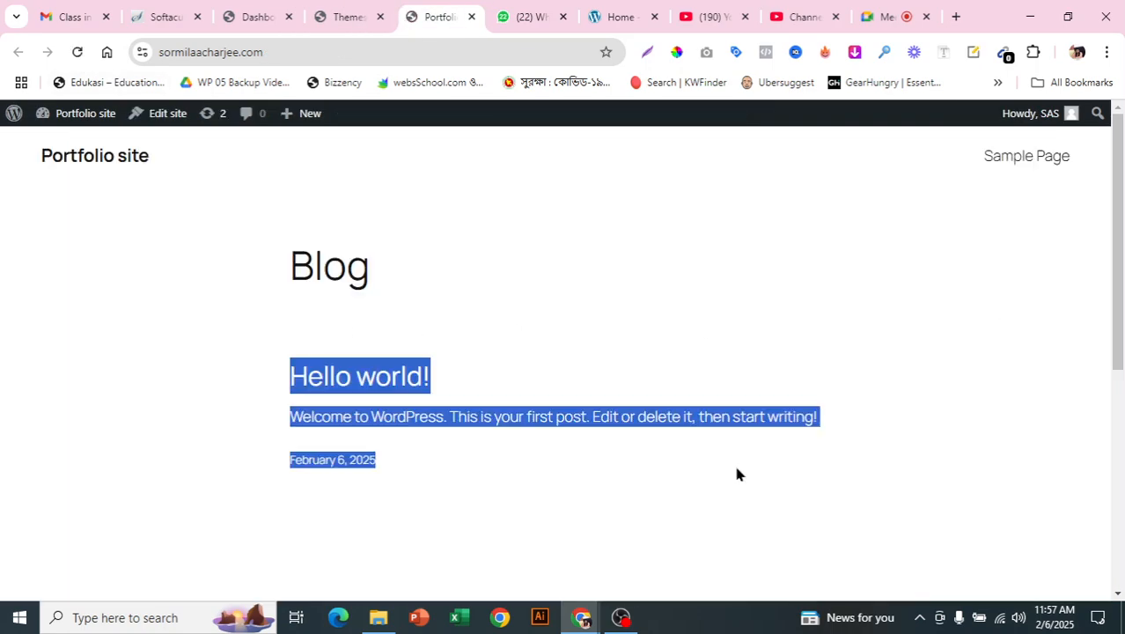
- Return to the Themes page, search the themes to add for "astra" and activate the Astra theme
left_click(359, 9)
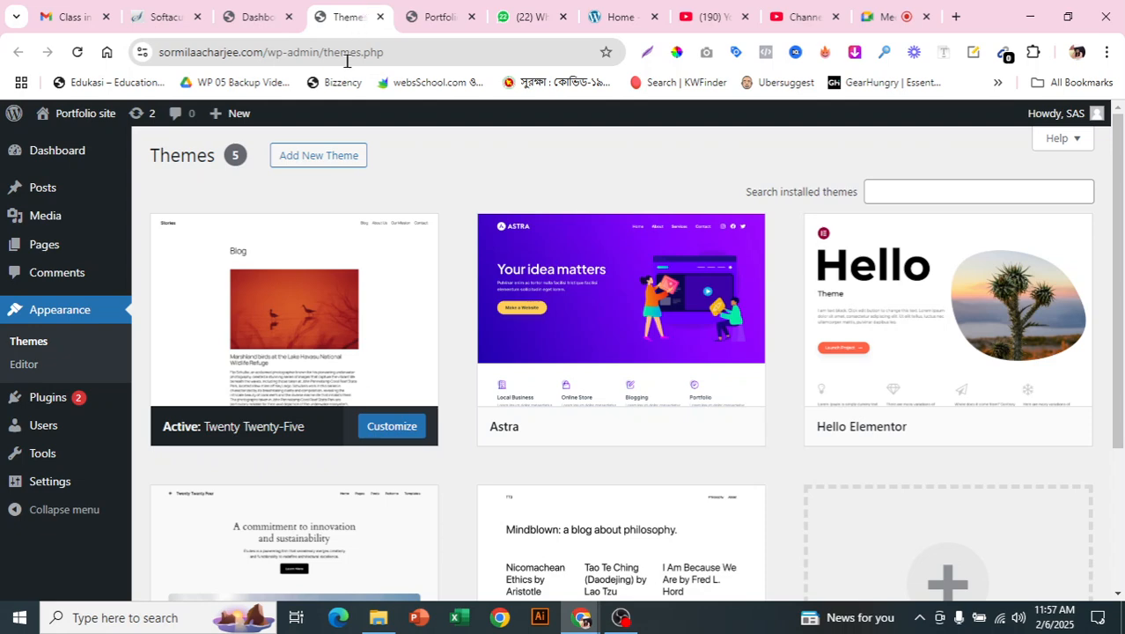
left_click(339, 158)
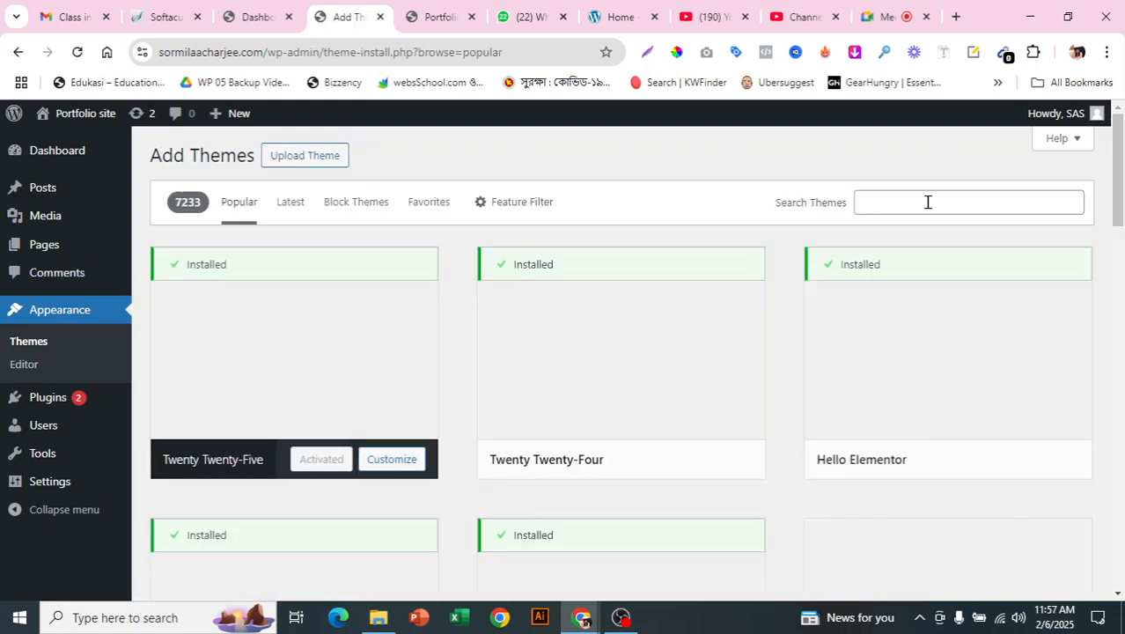
left_click(899, 201)
left_click(1004, 236)
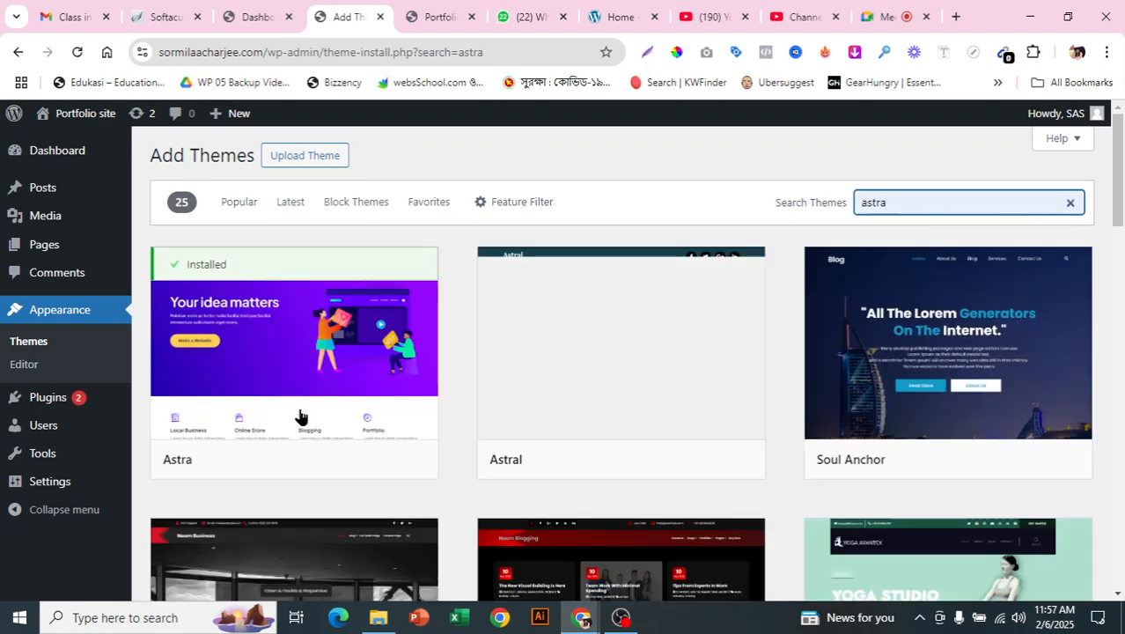
left_click(303, 471)
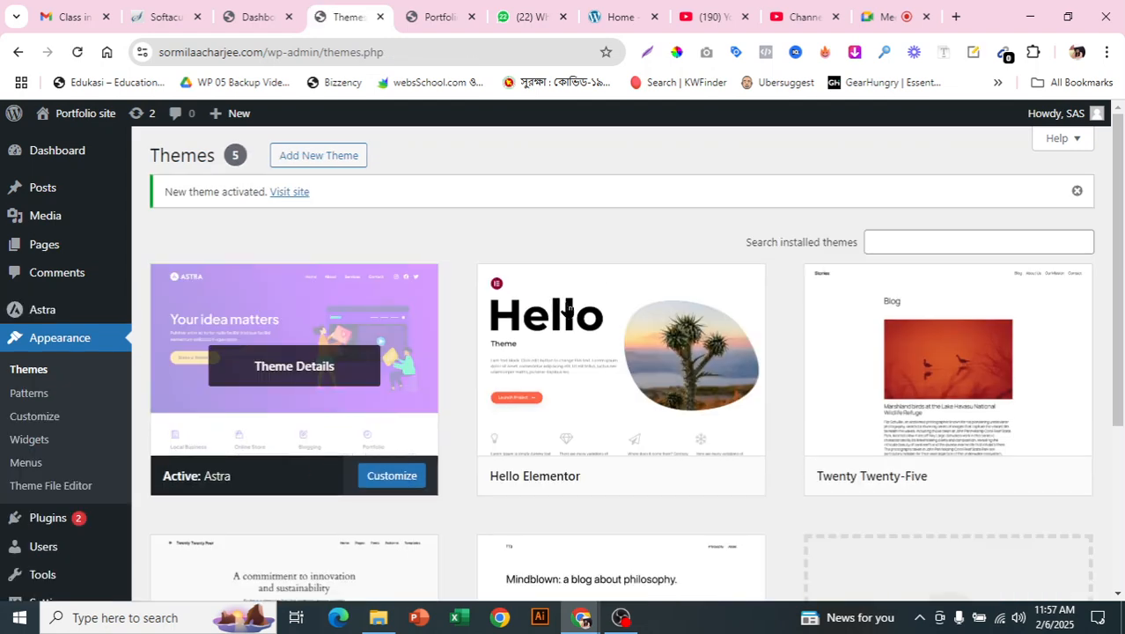
- Examine the installed themes and the Astra and Appearance entries in the admin menu
scroll(328, 244, "down", 1)
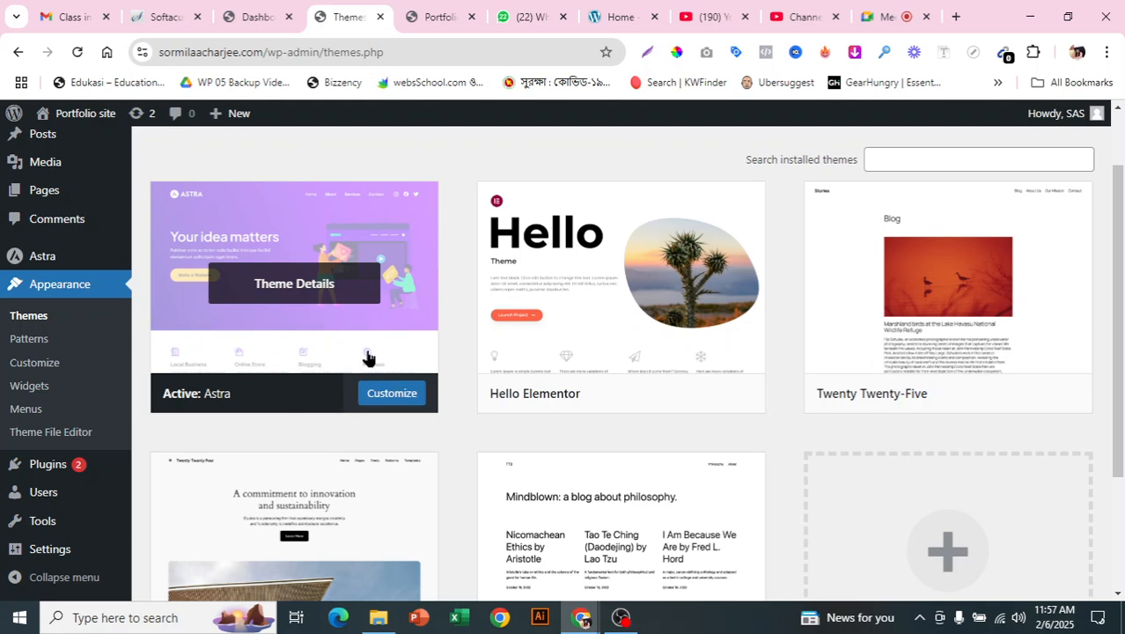
scroll(361, 352, "up", 1)
mouse_move(36, 320)
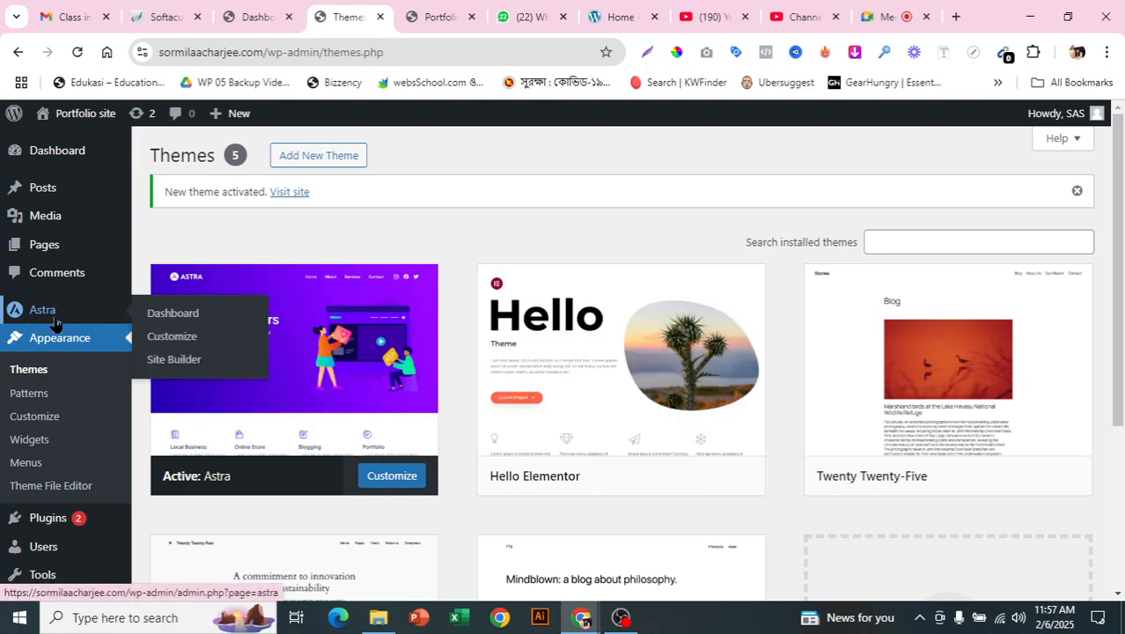
scroll(83, 352, "down", 2)
mouse_move(49, 565)
scroll(48, 564, "up", 1)
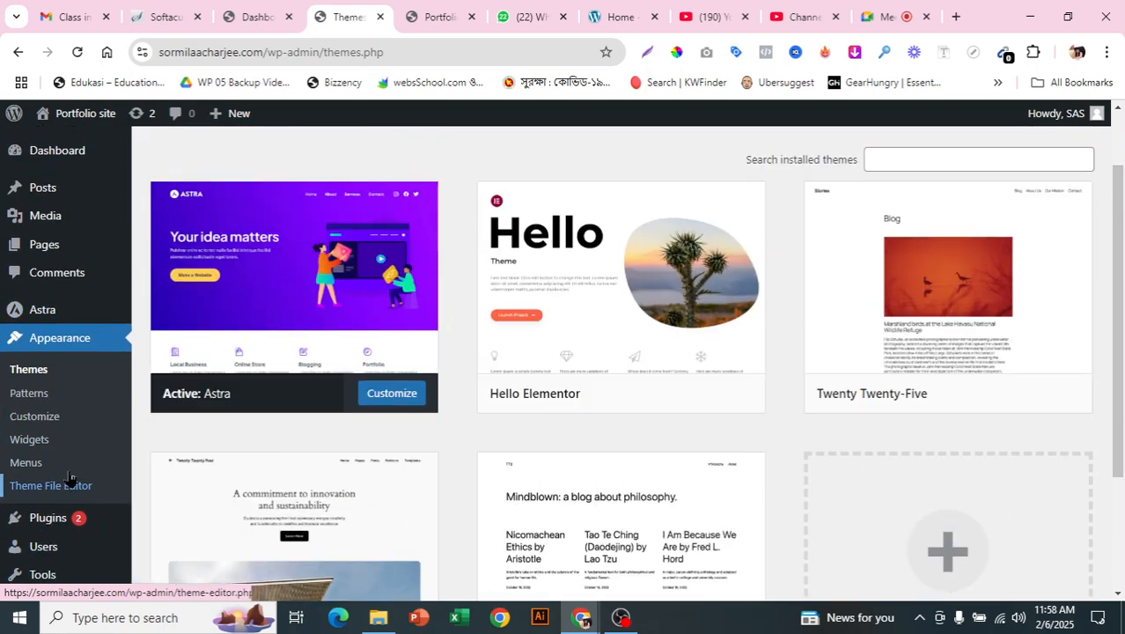
scroll(374, 365, "up", 1)
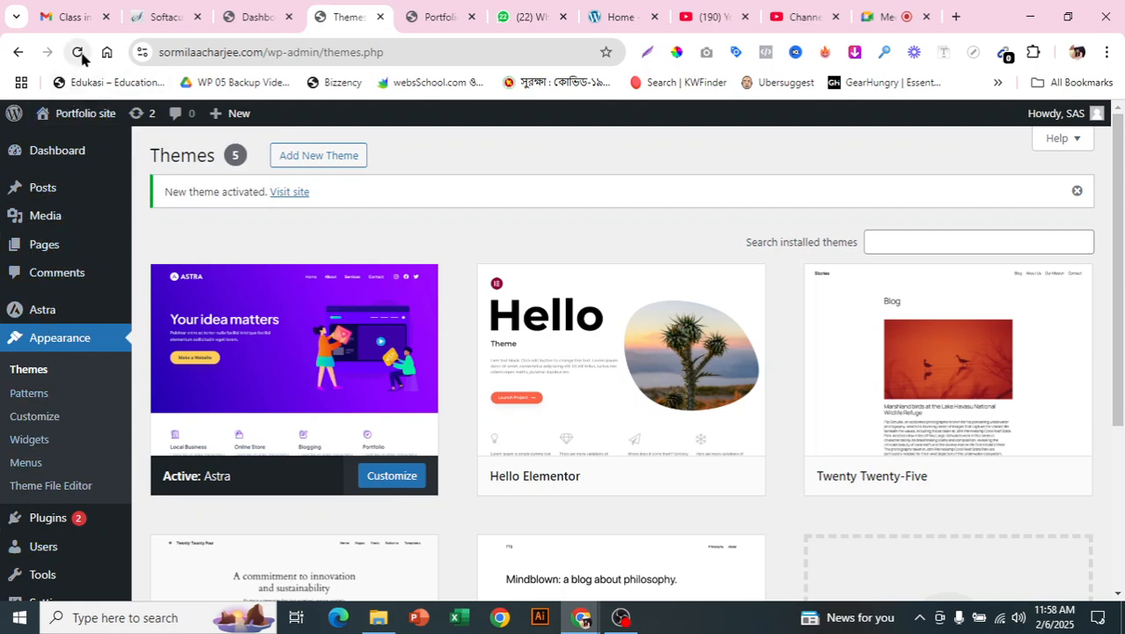
- Open the page for adding plugins, search for "elementor" and activate Elementor Website Builder
scroll(92, 396, "down", 3)
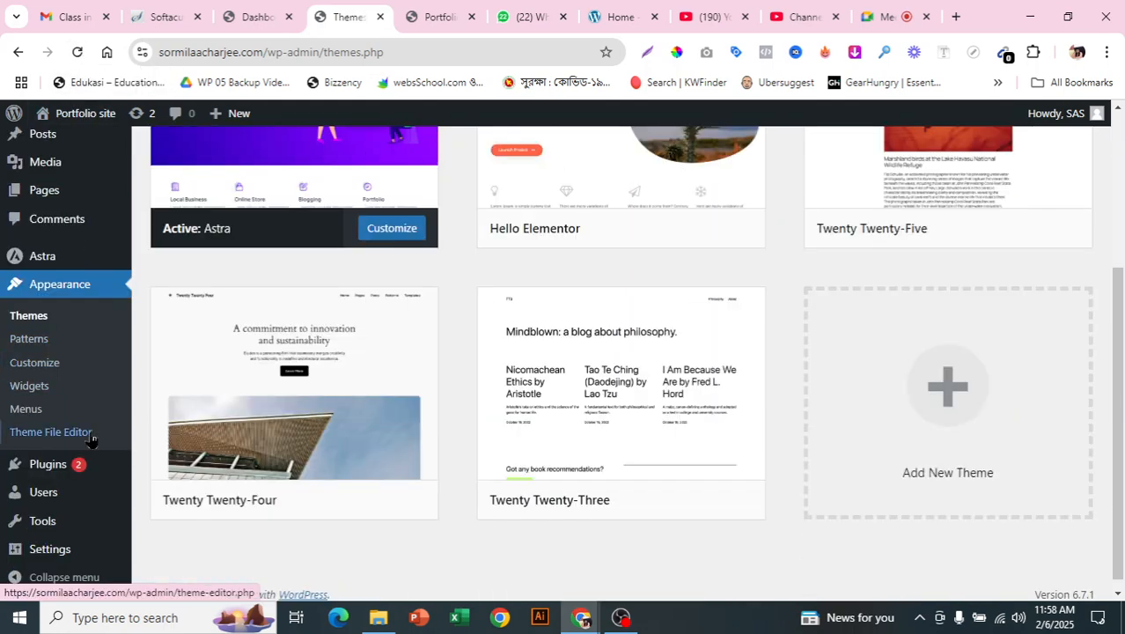
mouse_move(77, 467)
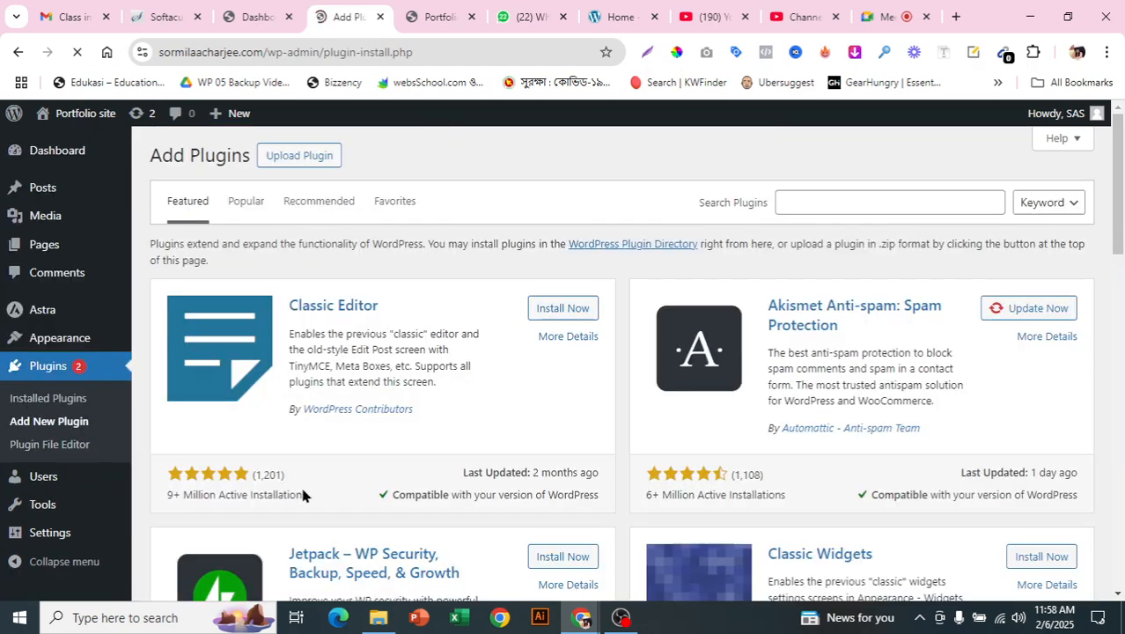
left_click(895, 205)
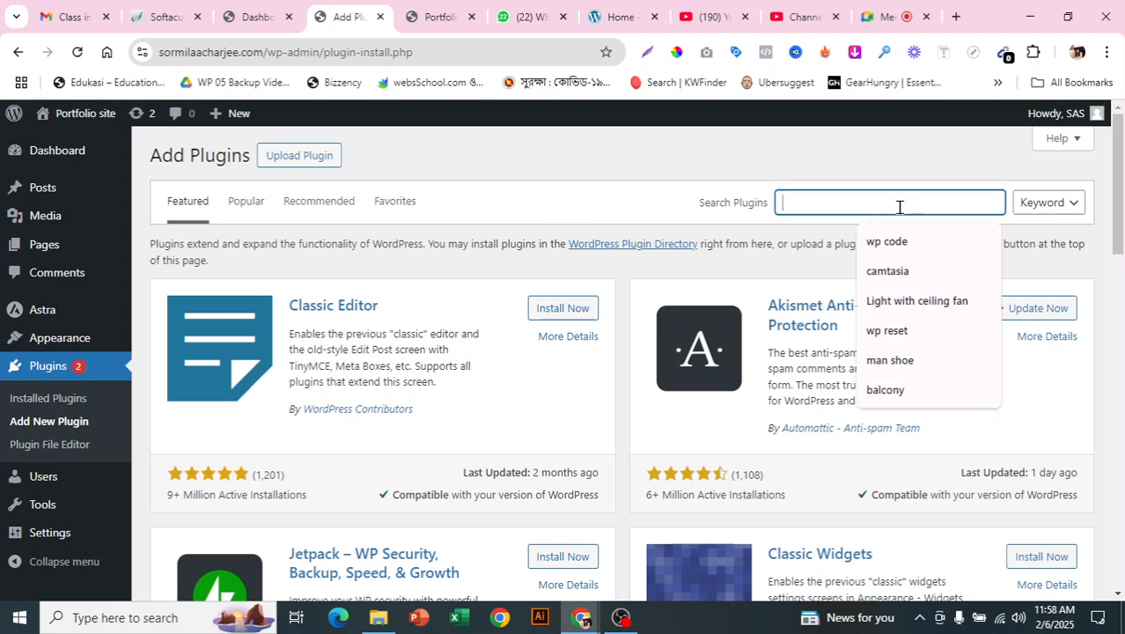
type("elem")
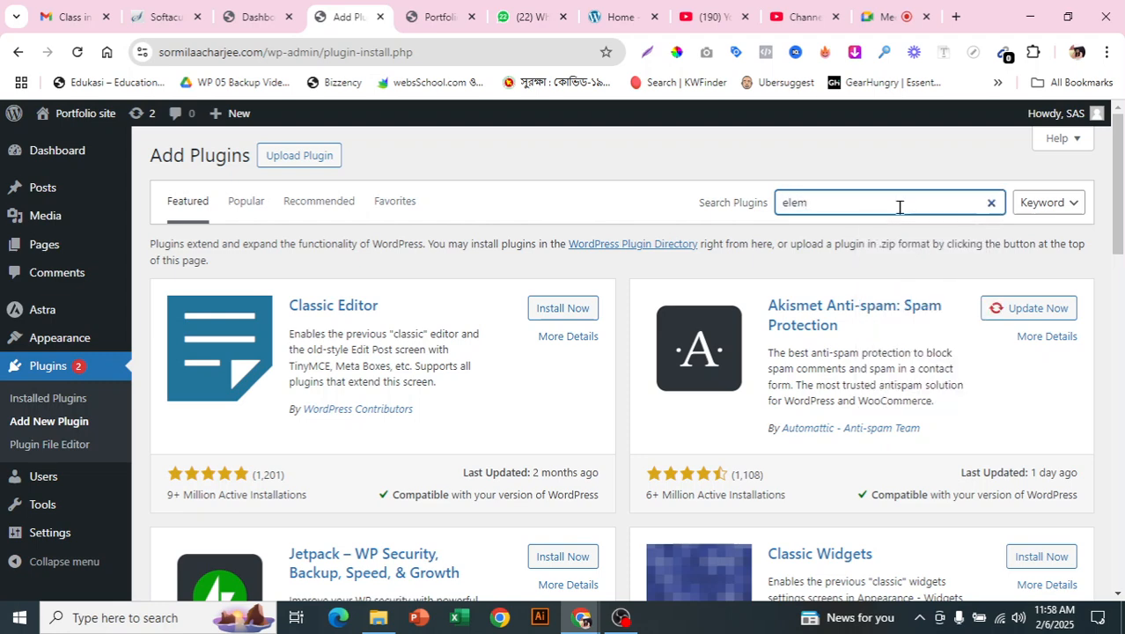
type("e")
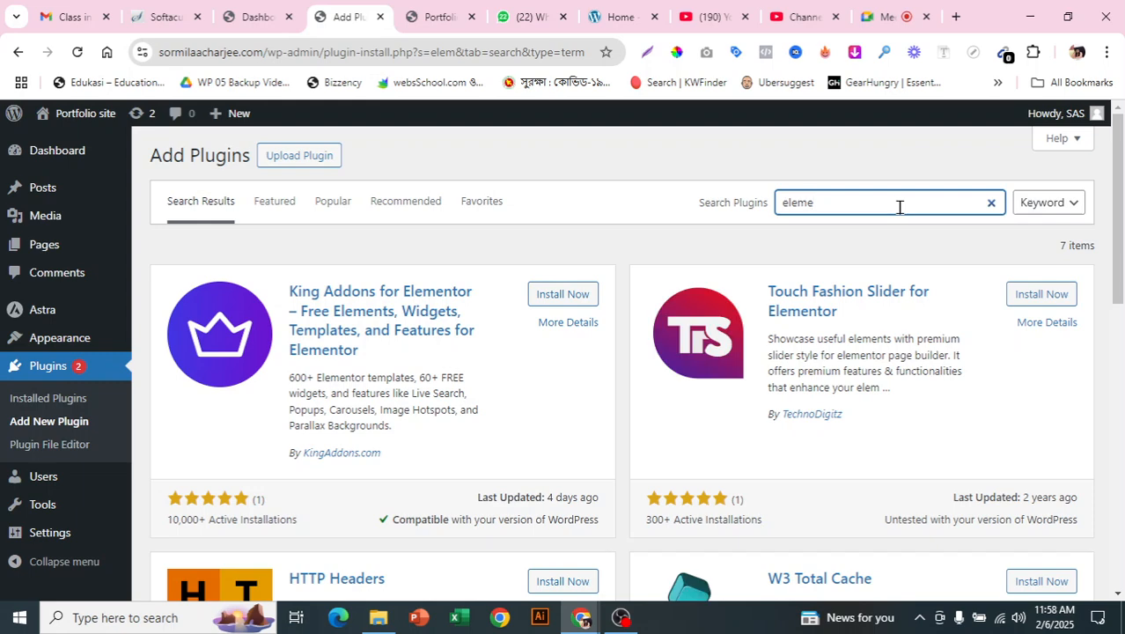
type("ntor")
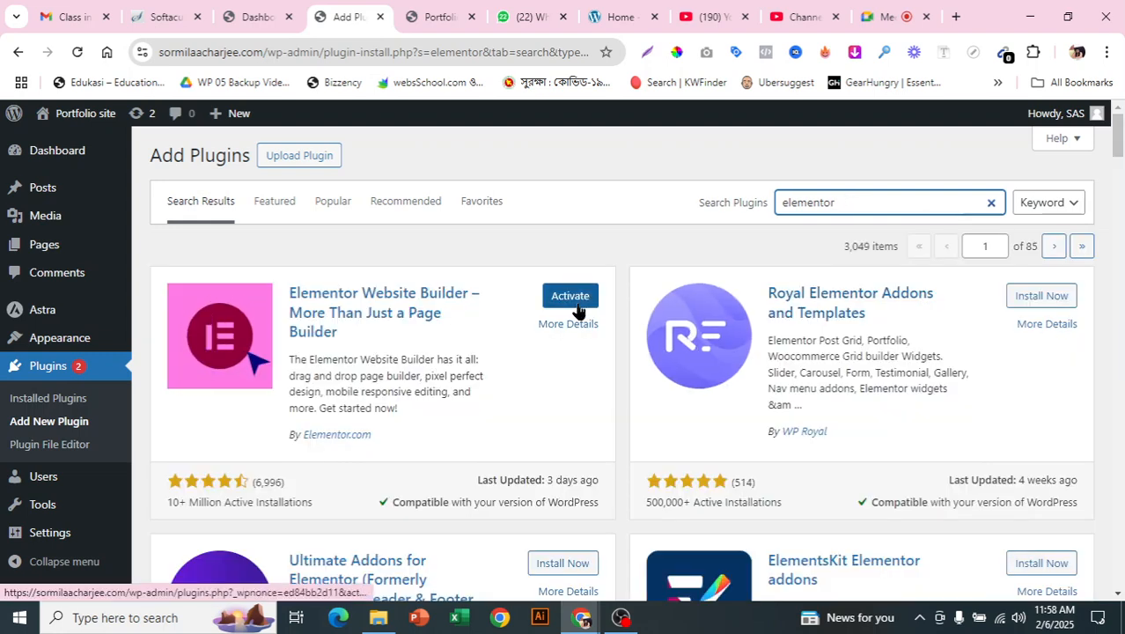
left_click(576, 304)
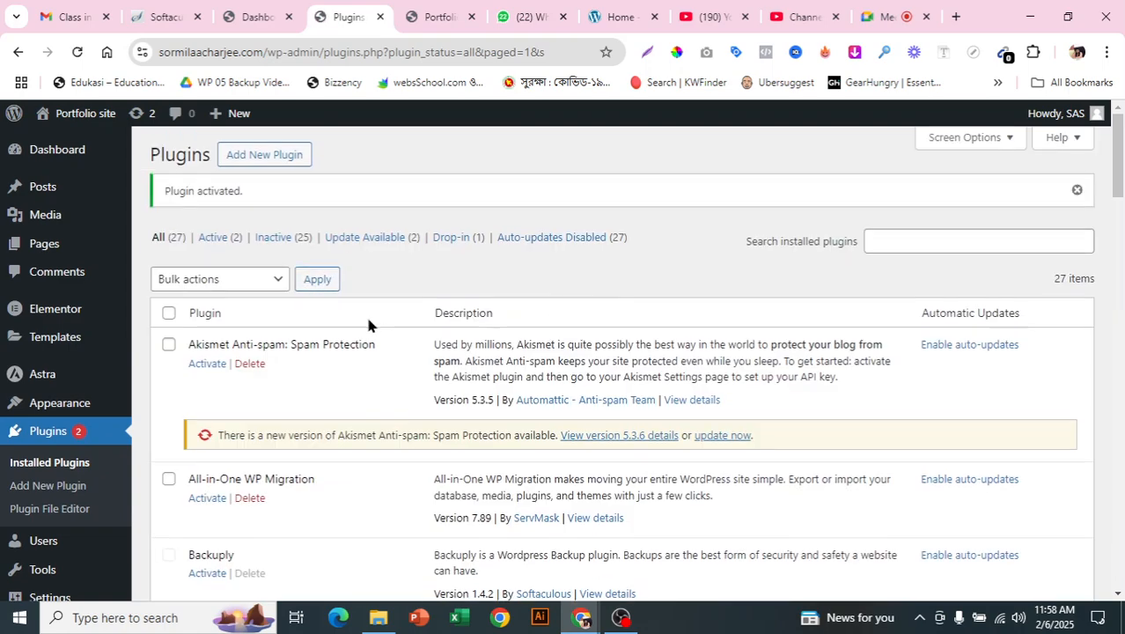
- Activate Elementor Pro in the installed plugins list, check its entry and reload the list
scroll(365, 308, "down", 5)
scroll(405, 313, "down", 2)
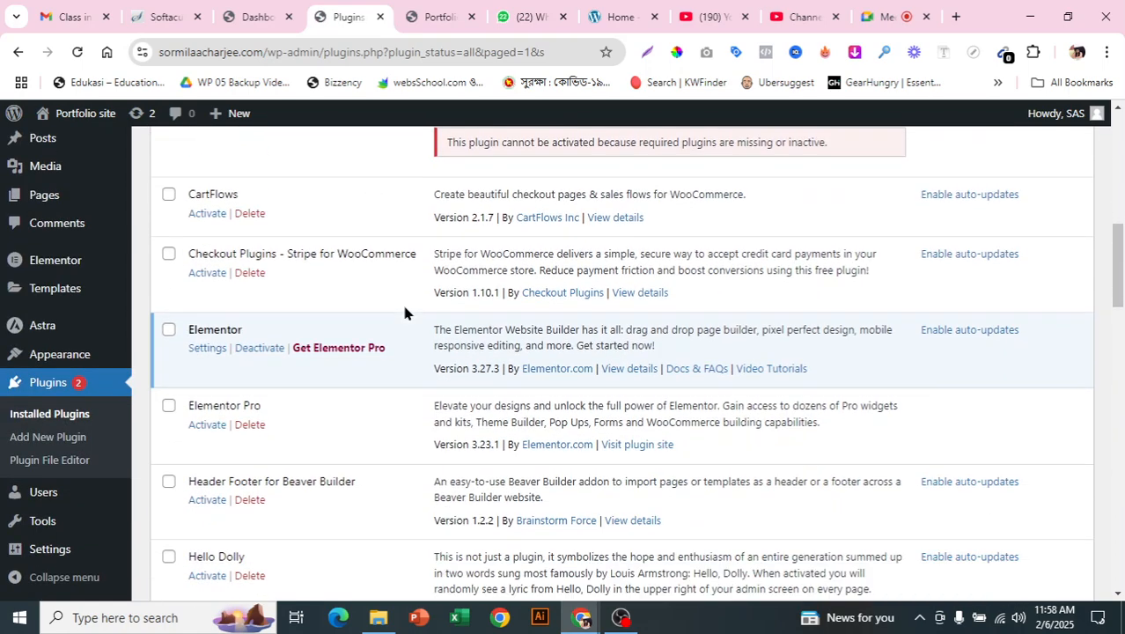
left_click(205, 426)
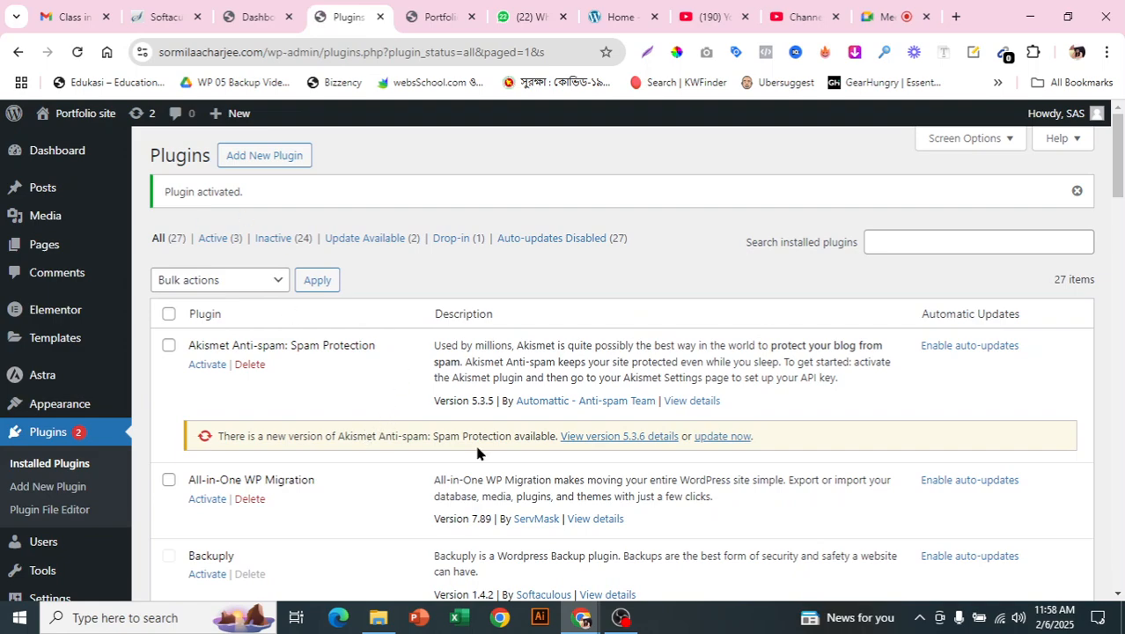
scroll(561, 492, "down", 8)
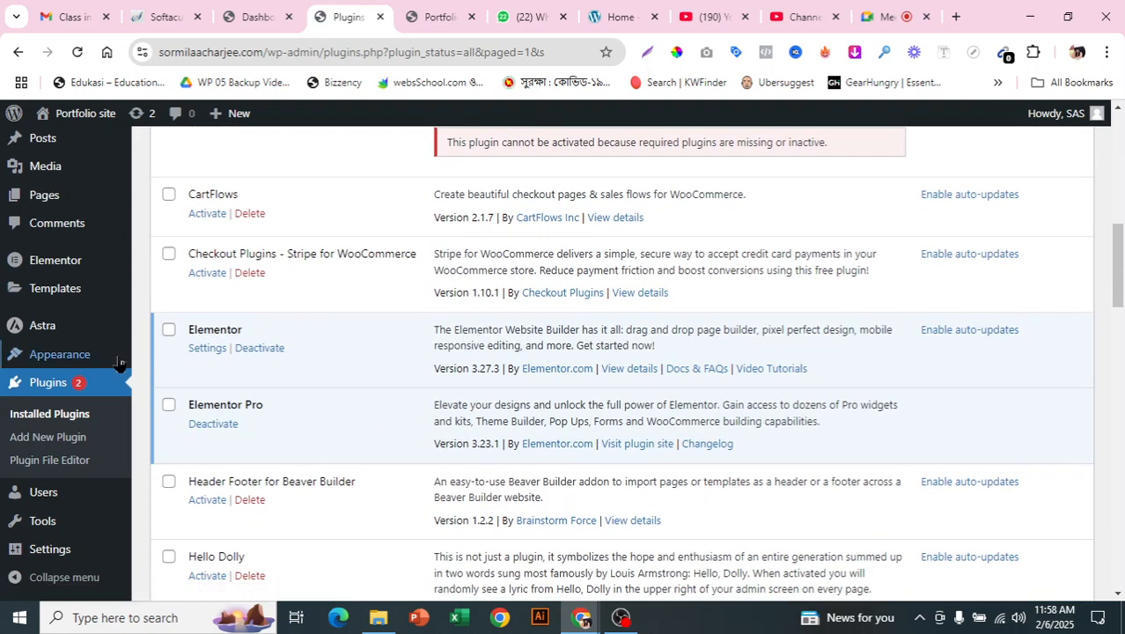
left_click(224, 429)
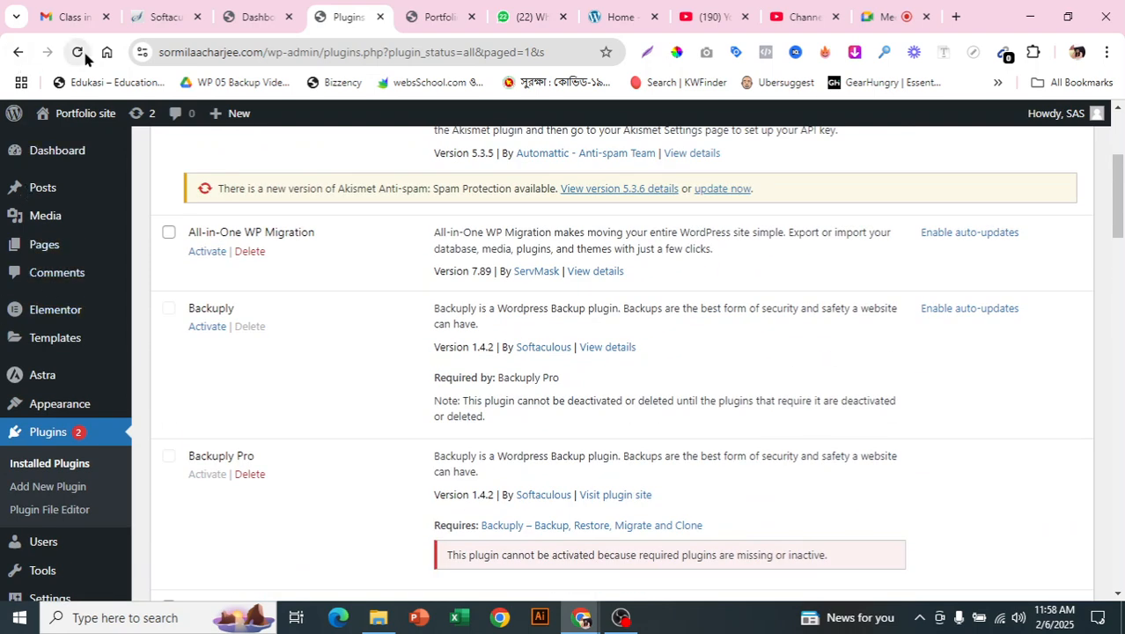
left_click(83, 54)
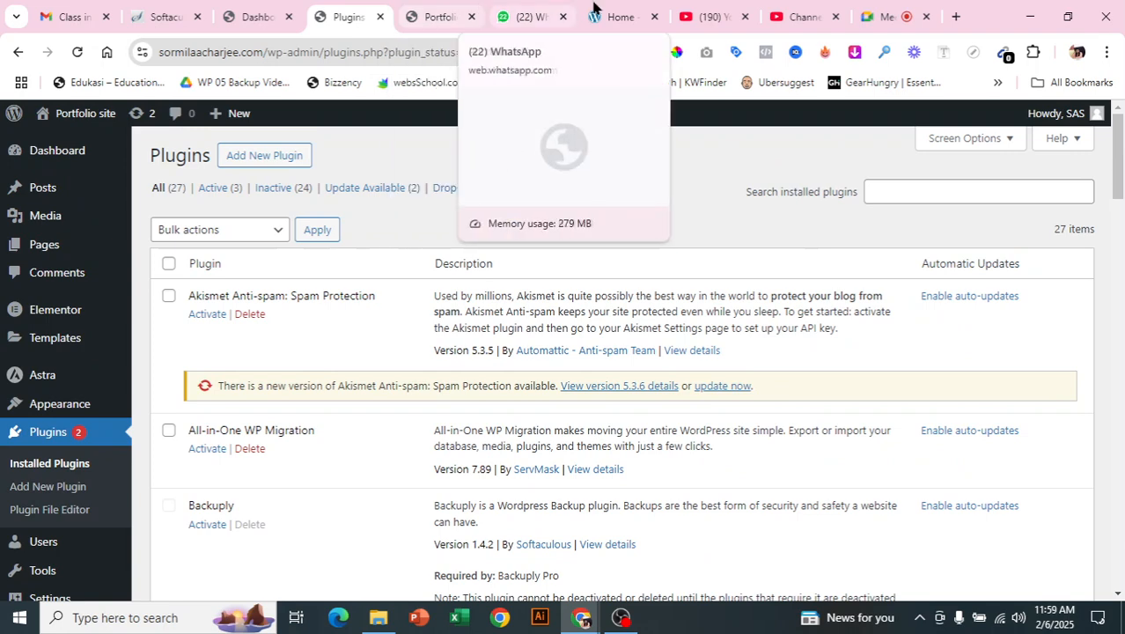
- Move the Galatic demo tab beside the Plugins tab and close the old WordPress dashboard tab
left_click_drag(599, 16, 440, 16)
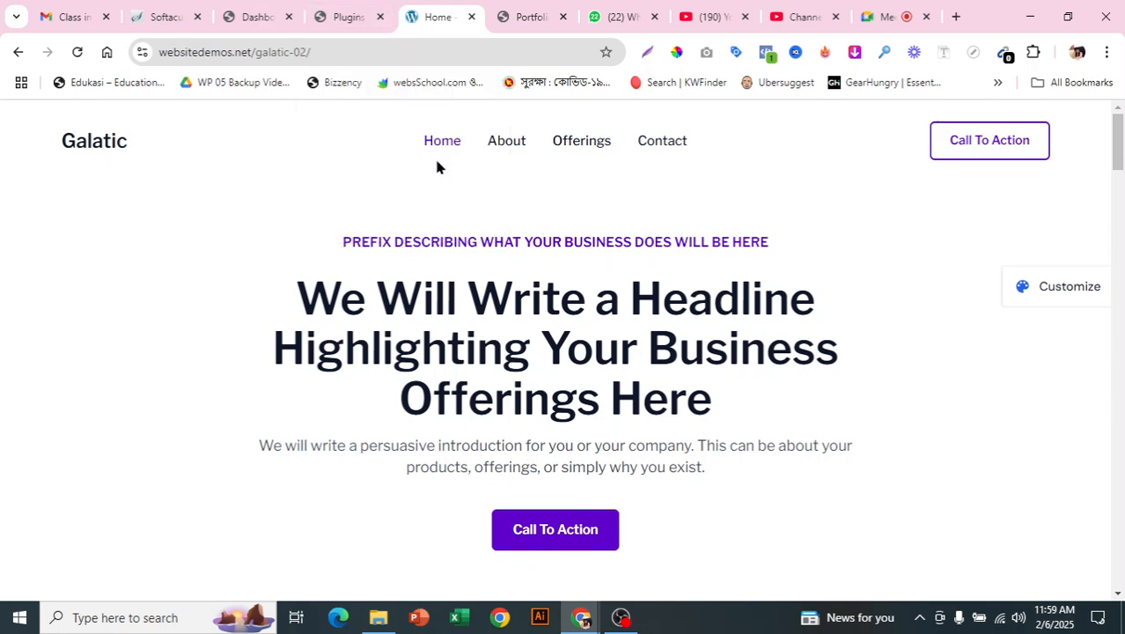
left_click(253, 11)
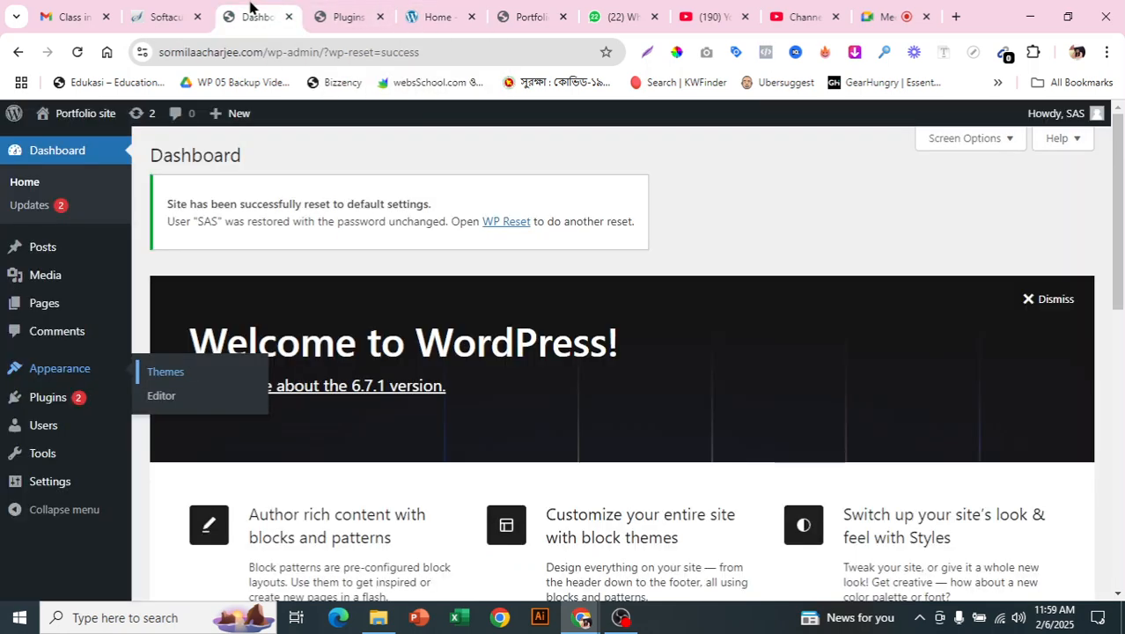
left_click(413, 8)
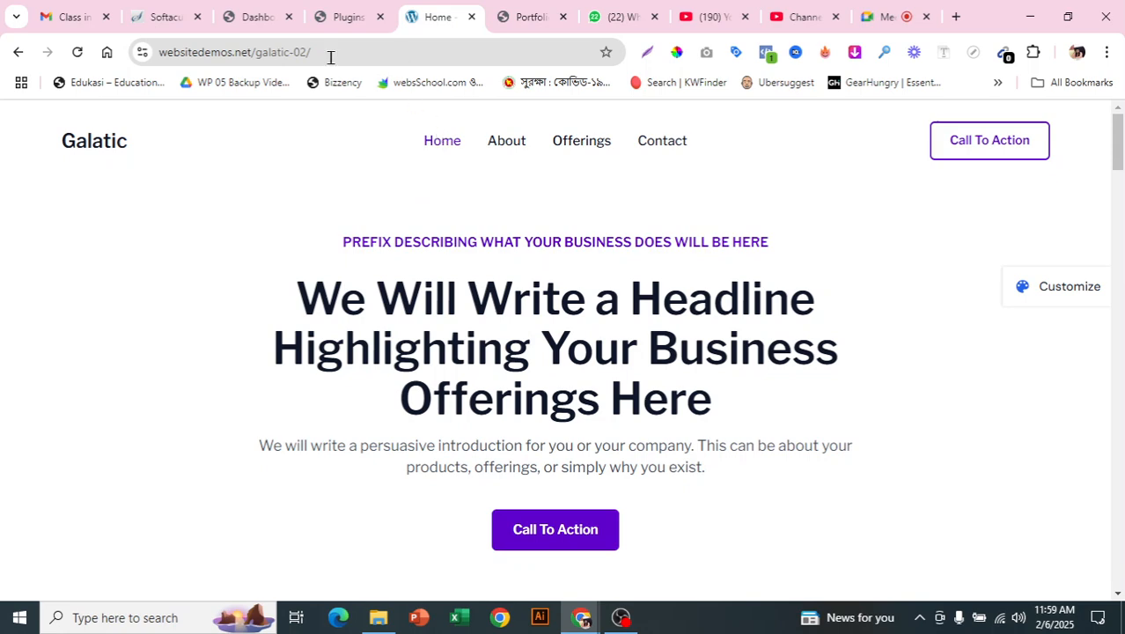
left_click(253, 10)
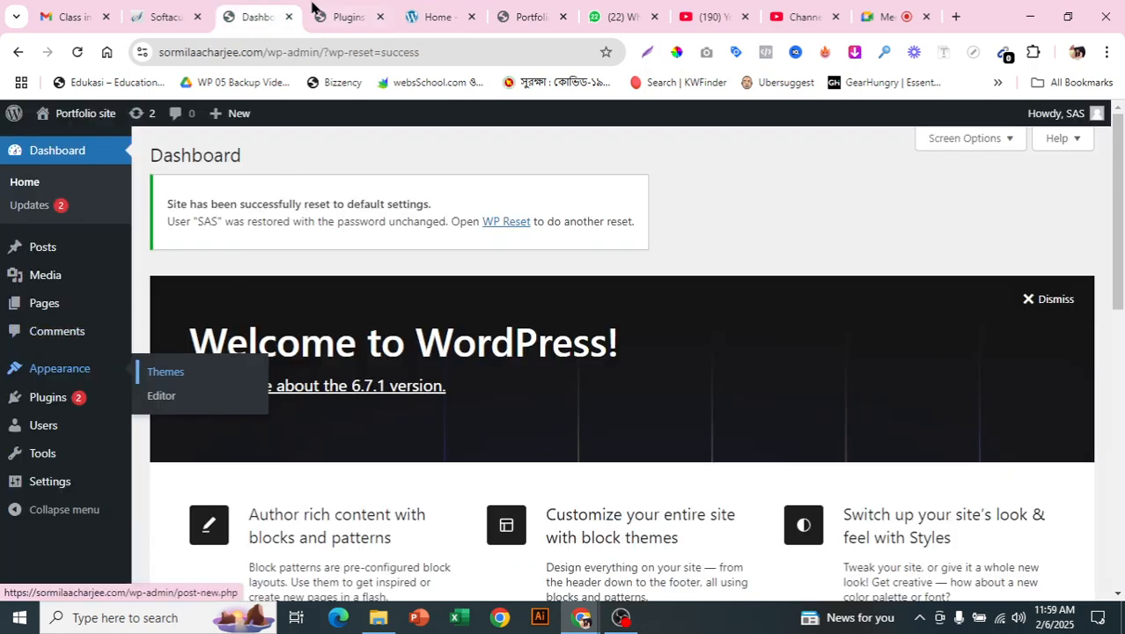
left_click(320, 18)
left_click(289, 17)
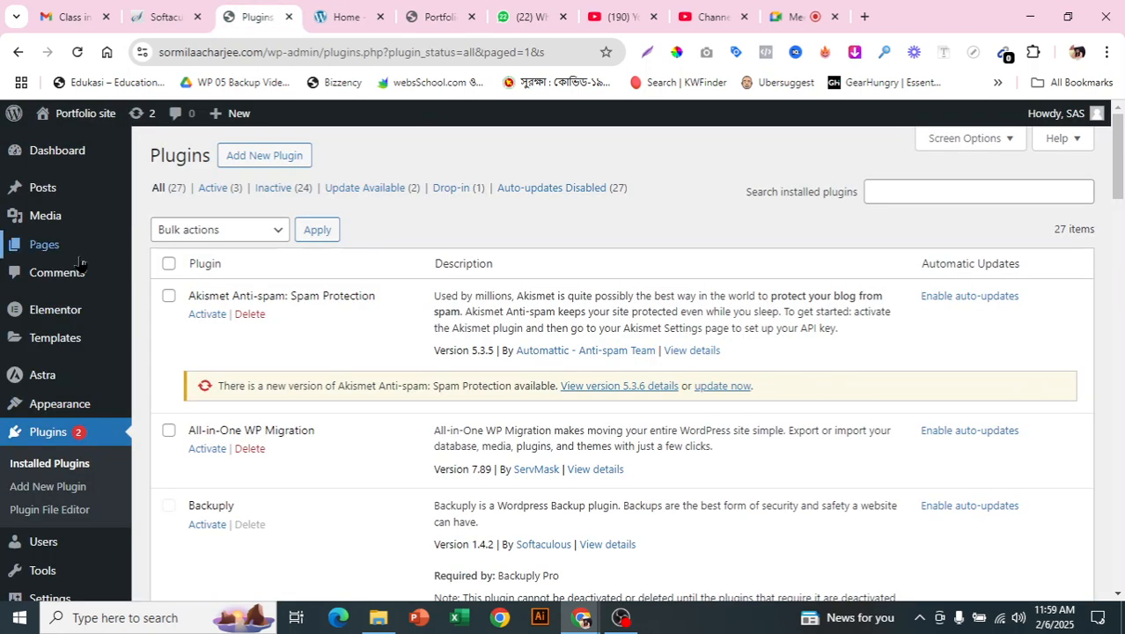
- Open the list of all pages in a new browser tab and switch to it
mouse_move(53, 245)
right_click(151, 255)
left_click(172, 263)
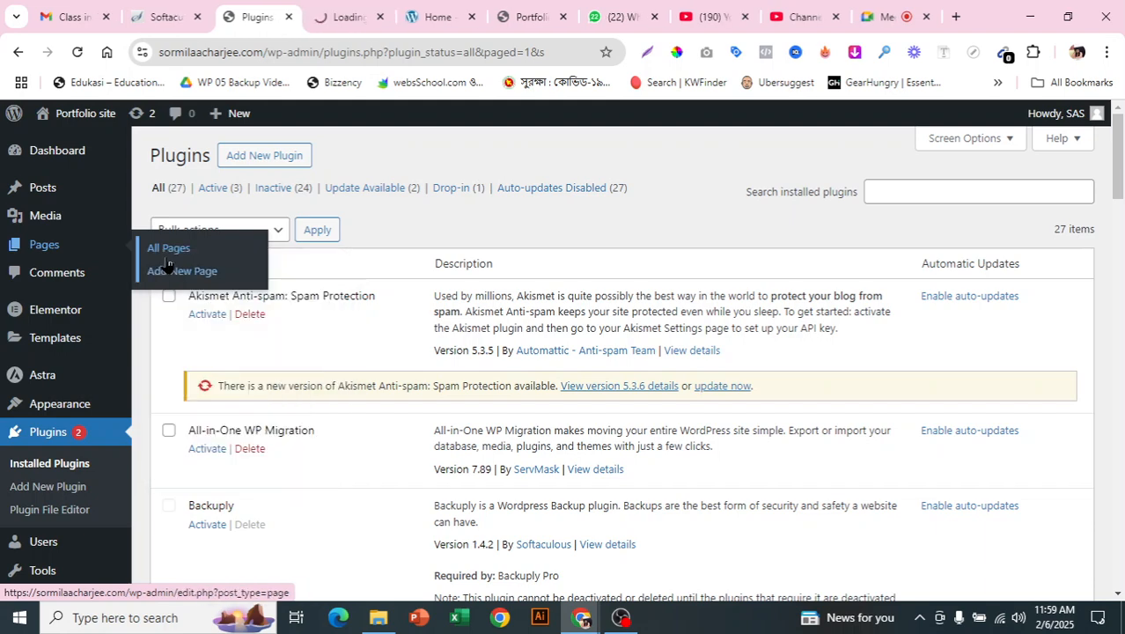
left_click(362, 7)
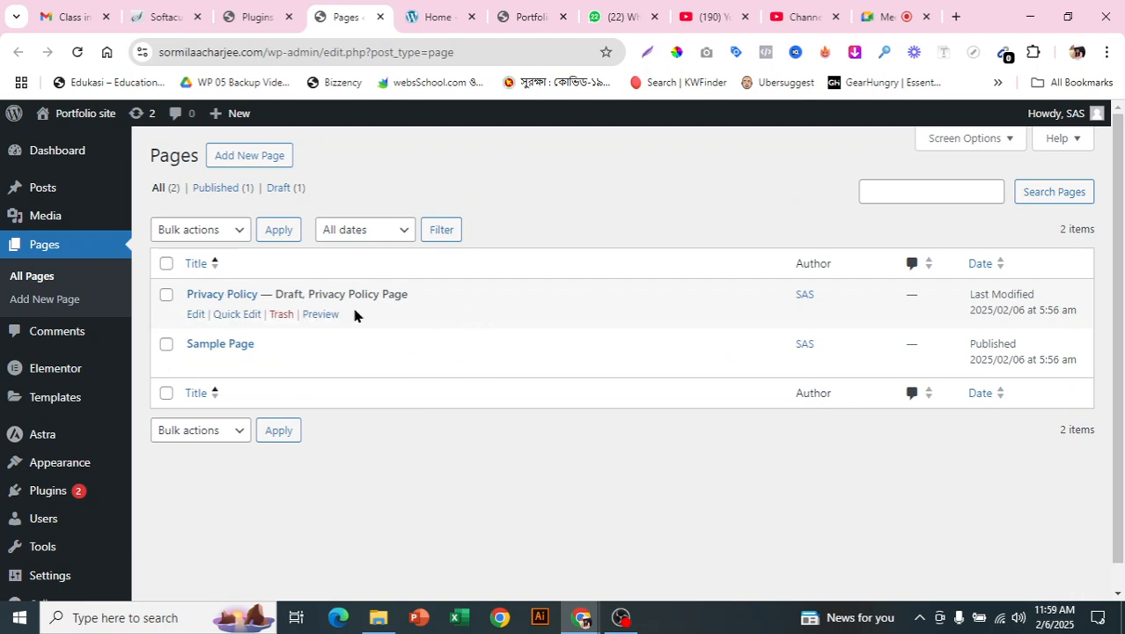
- Select both existing pages, Privacy Policy and Sample Page, and move them to the trash
left_click(166, 264)
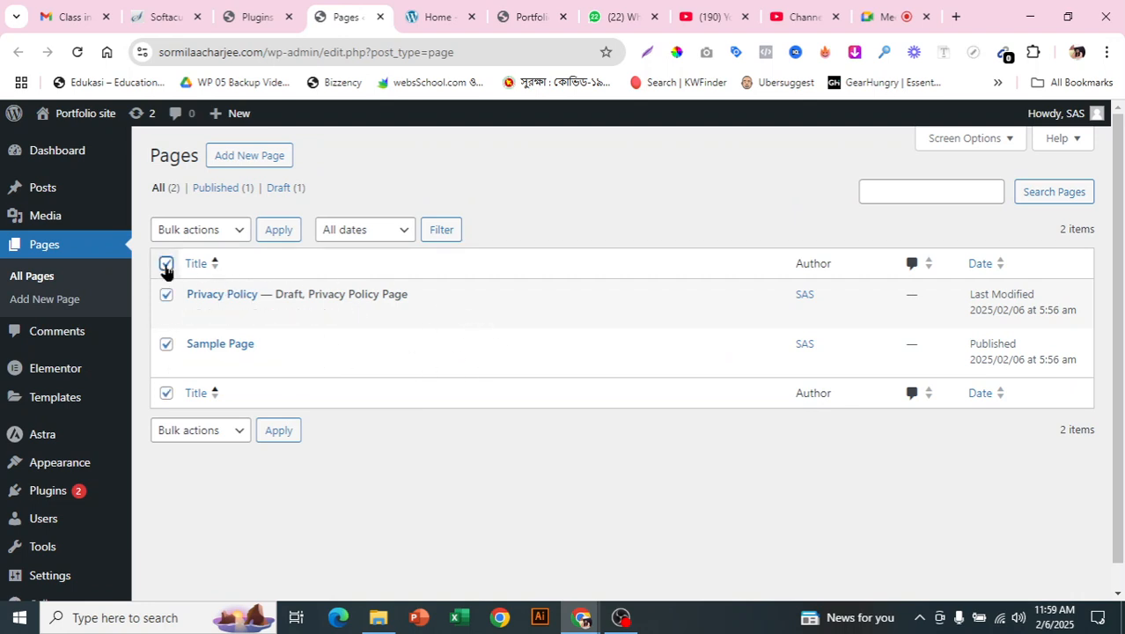
left_click(222, 230)
left_click(230, 300)
left_click(280, 233)
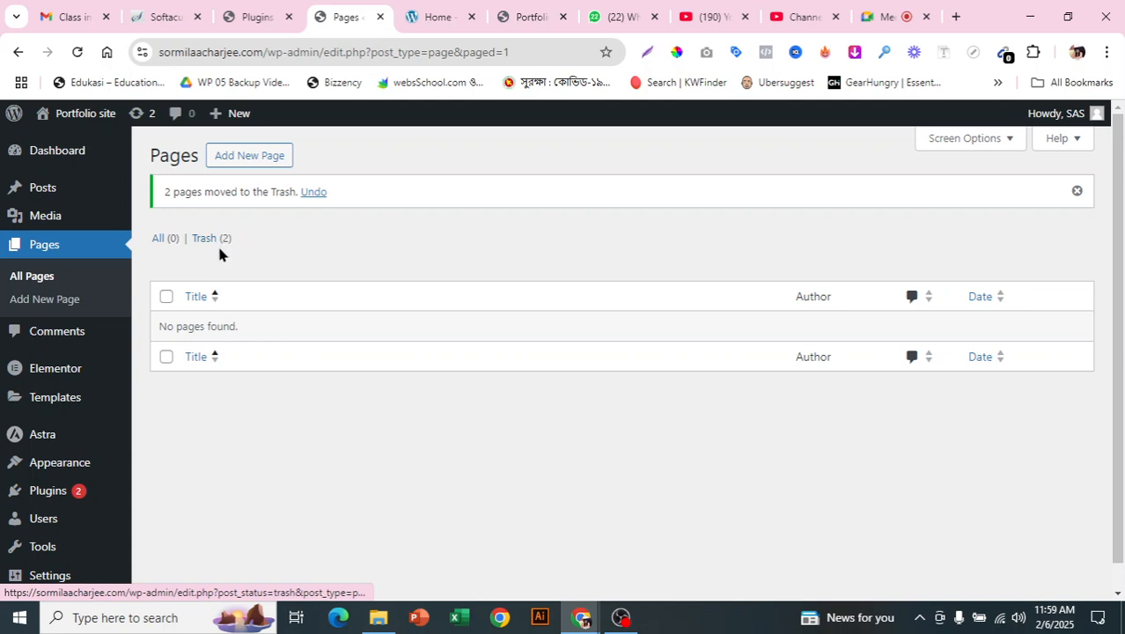
- Add a new page titled Home, checking the Galatic demo's navigation, and publish it
left_click(165, 239)
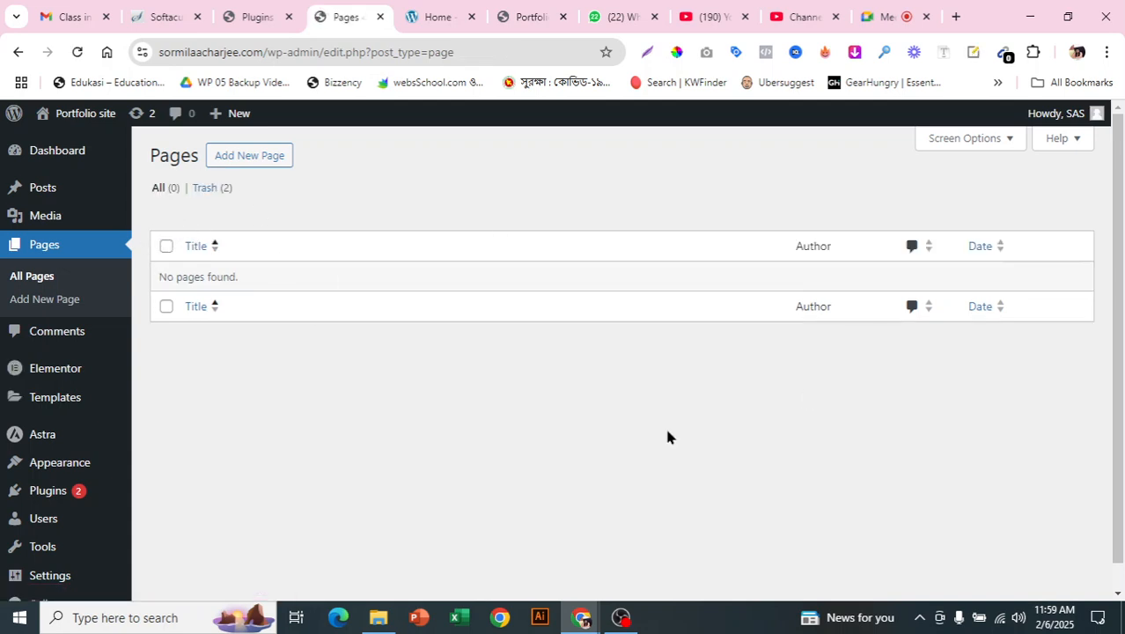
left_click(264, 163)
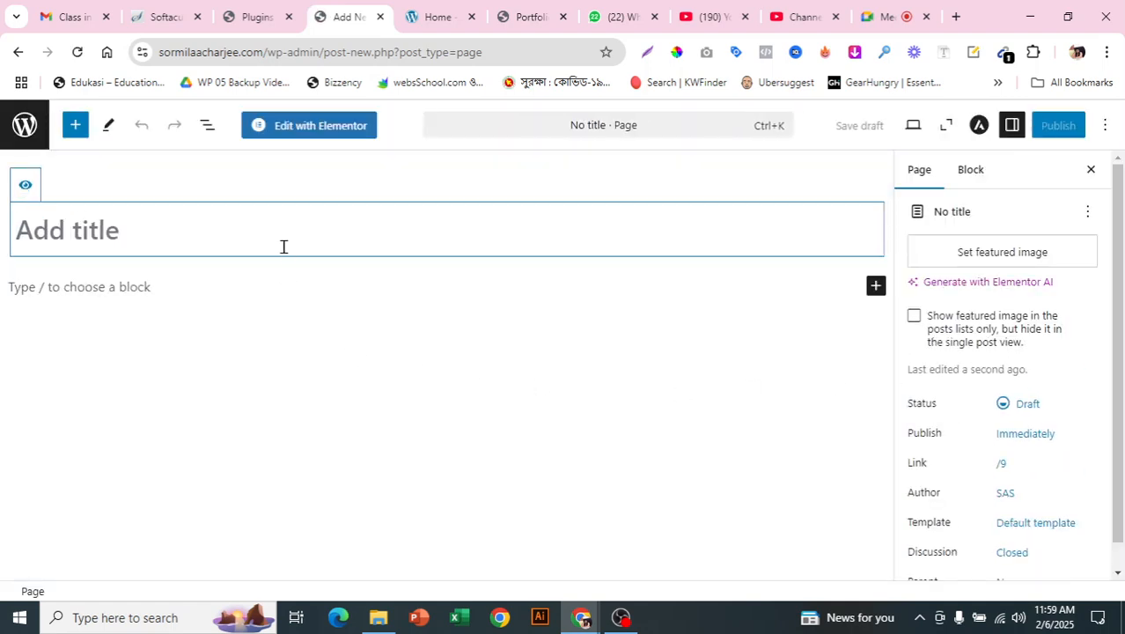
type("Home")
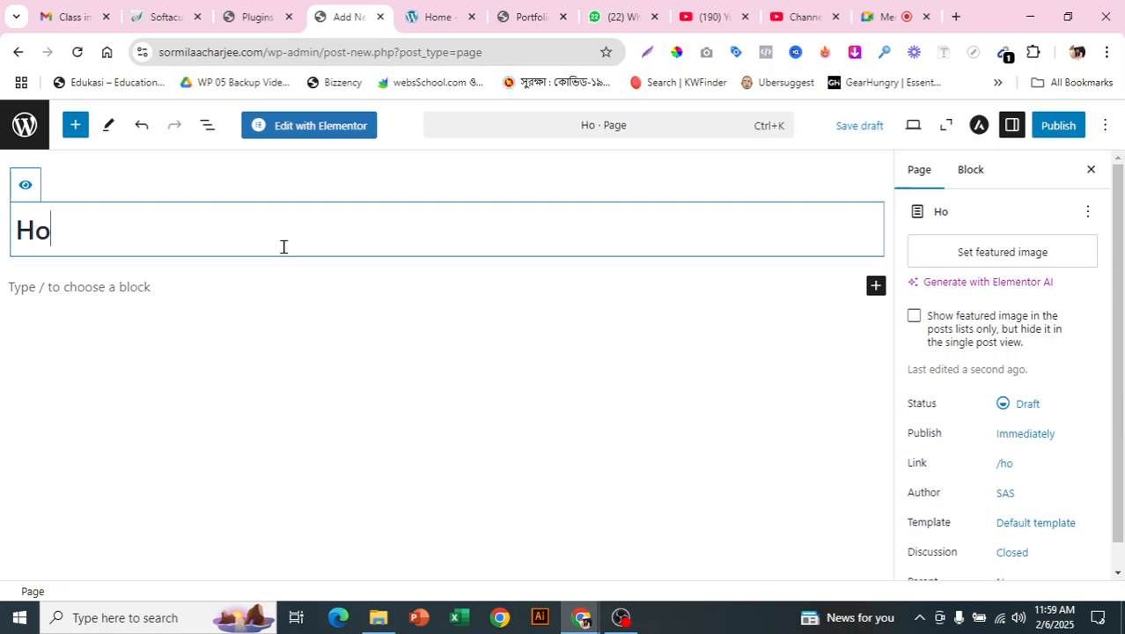
left_click(437, 20)
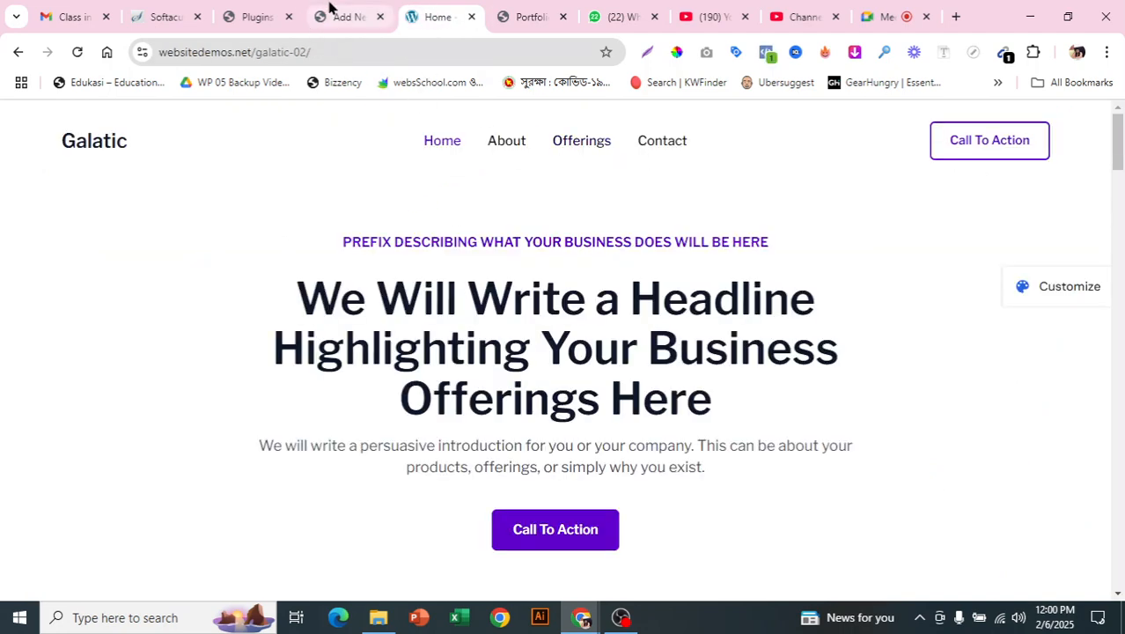
left_click(329, 12)
left_click(1049, 129)
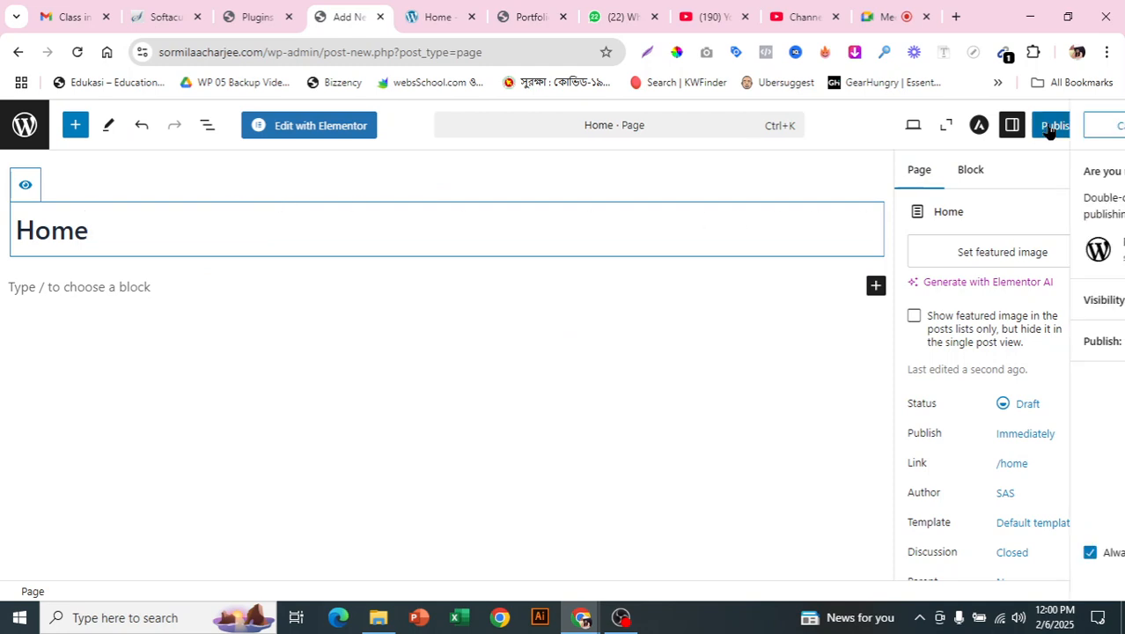
left_click(1086, 129)
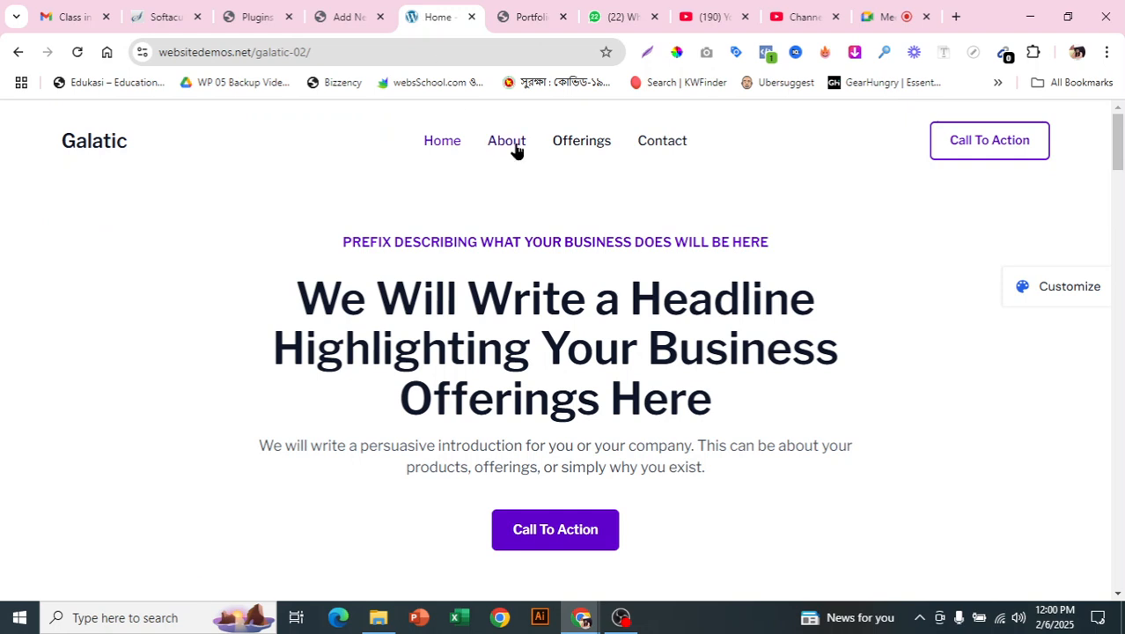
- Add another new page titled About, following the Galatic demo's navigation, and publish it
left_click(351, 12)
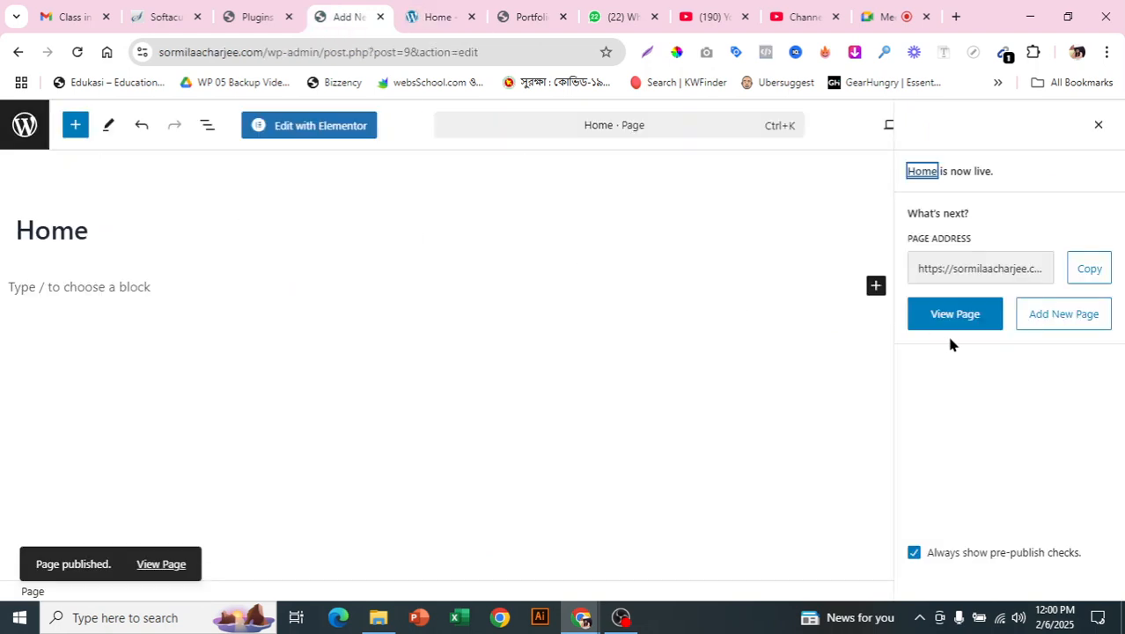
left_click(1067, 319)
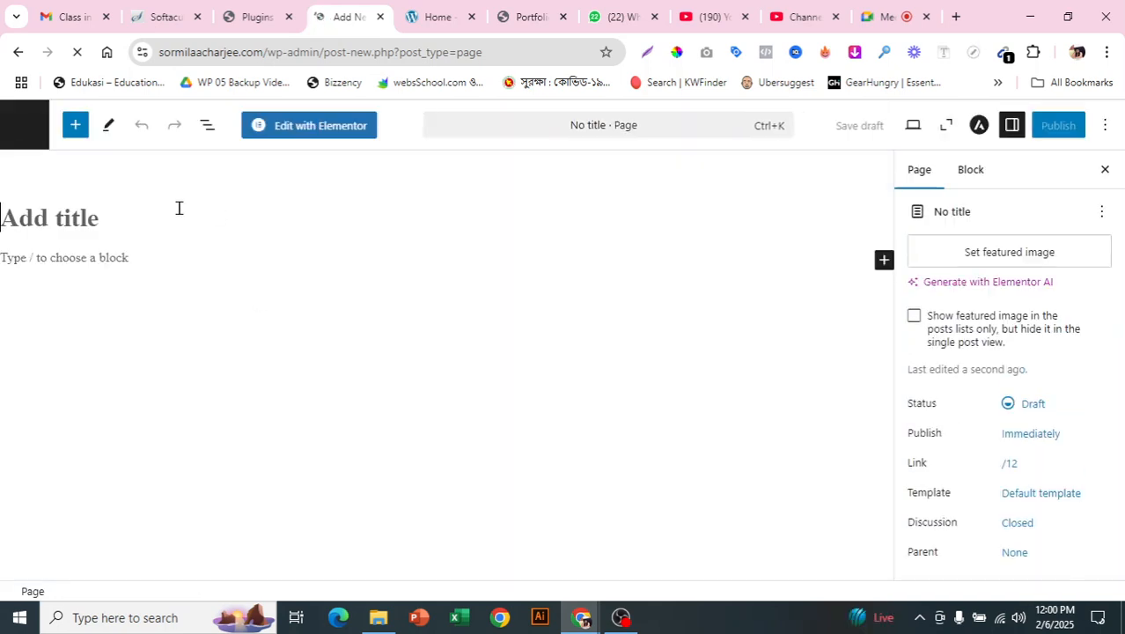
type("A")
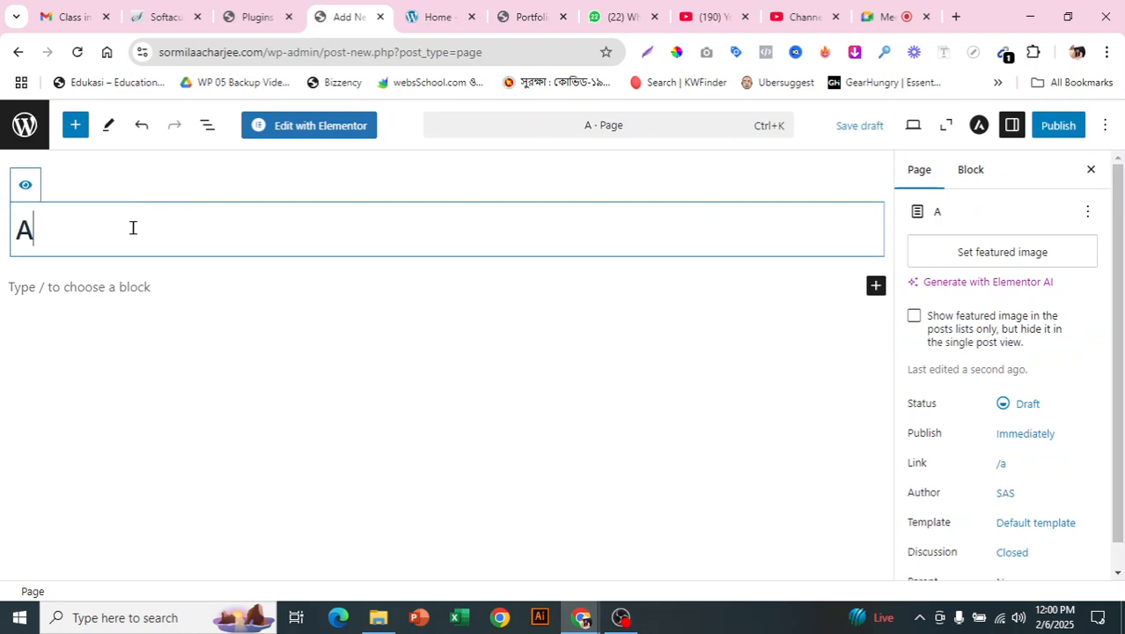
type("bout")
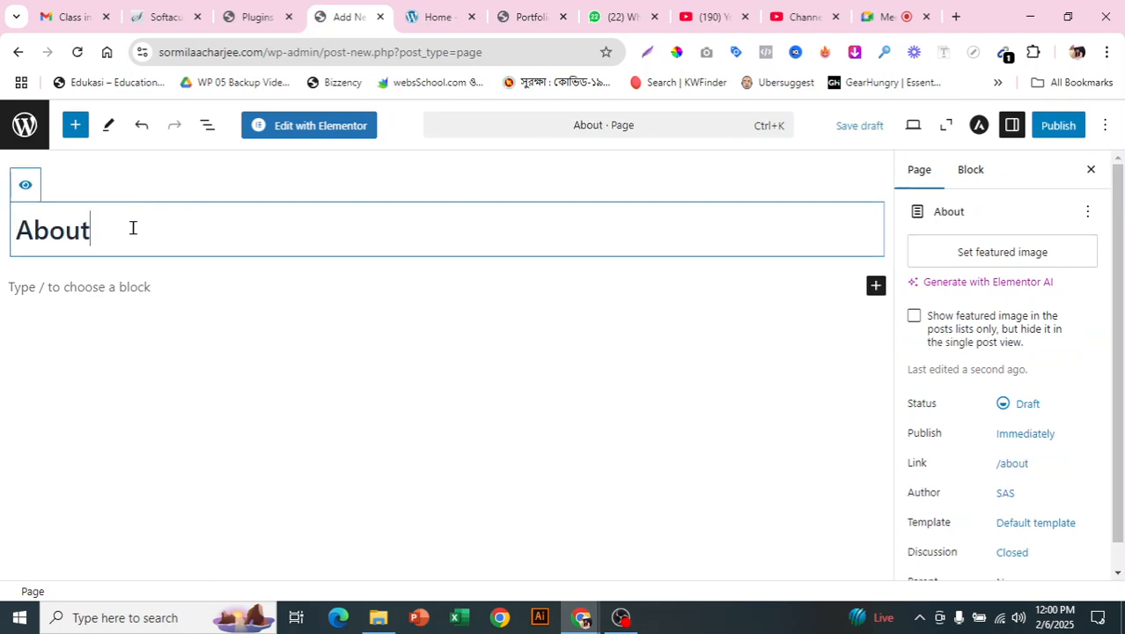
left_click(1058, 133)
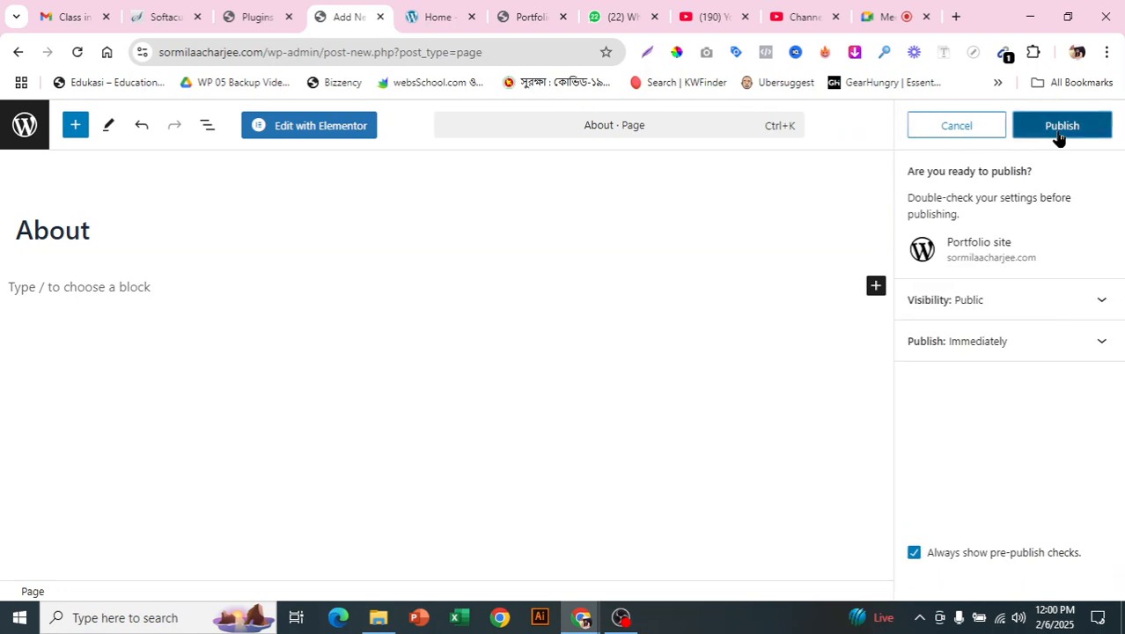
left_click(1059, 133)
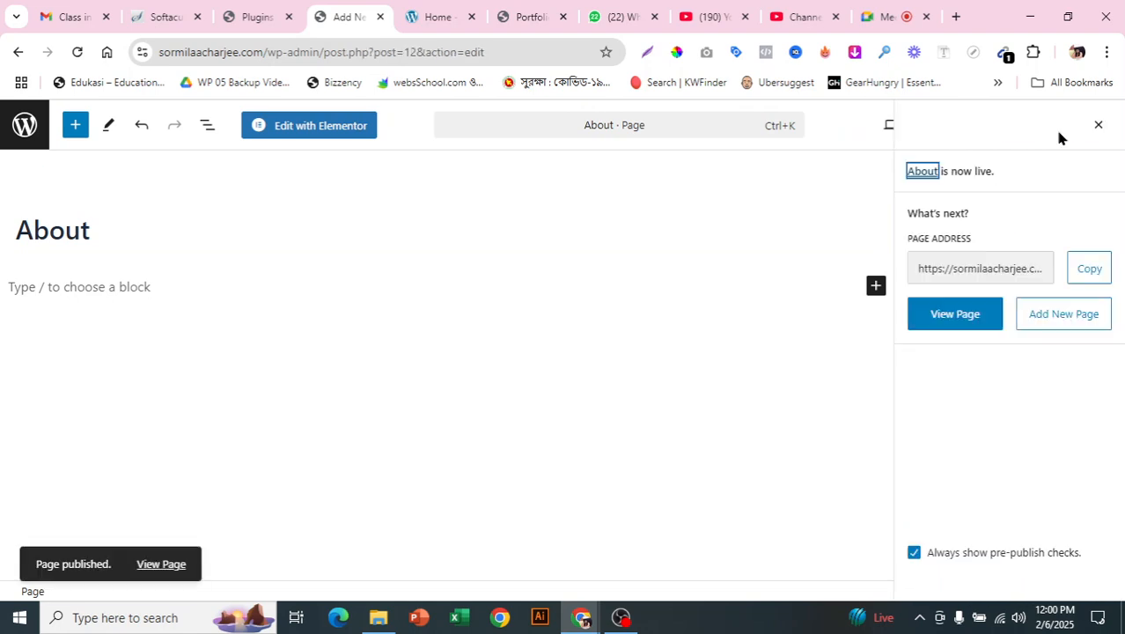
- Look up the third navigation item in the Galatic demo and publish a new page titled Offerings
left_click(1088, 317)
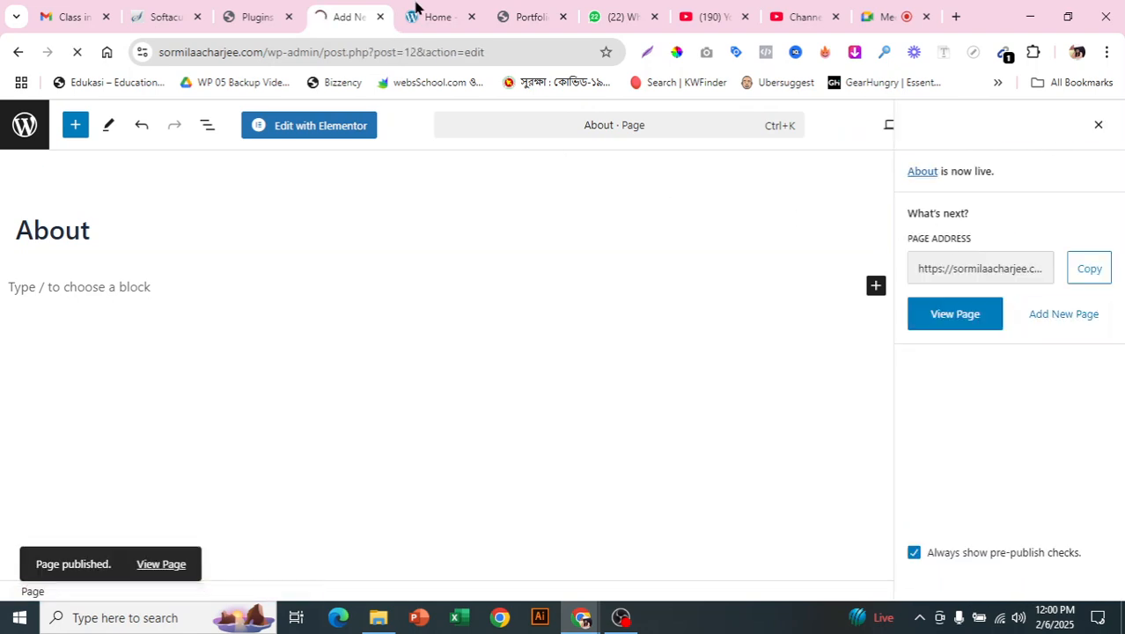
left_click(423, 14)
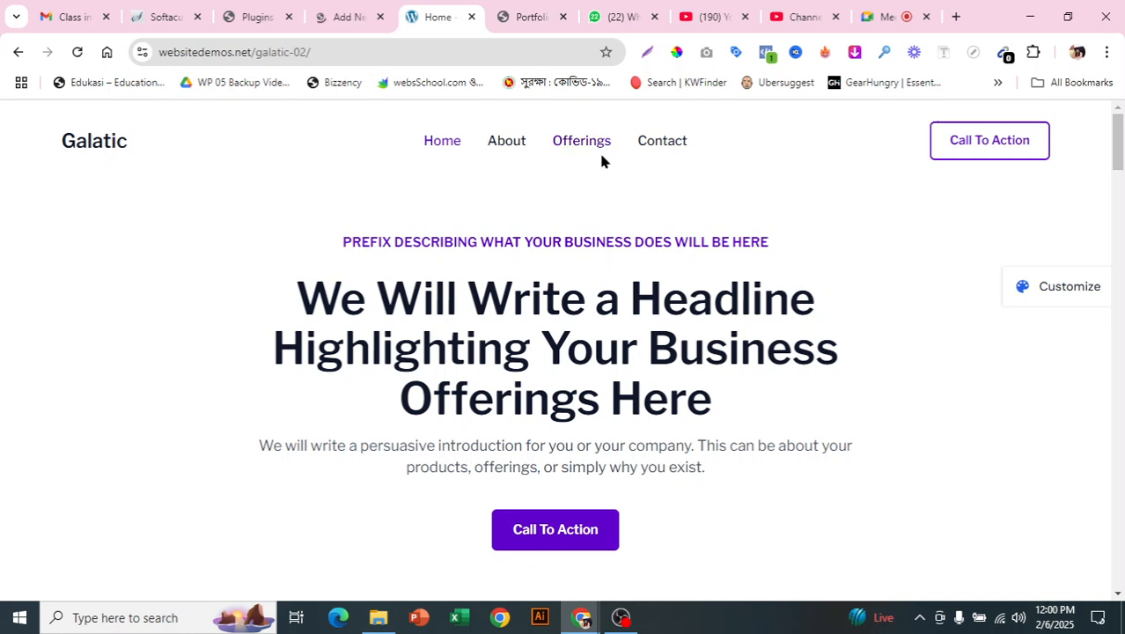
left_click(344, 11)
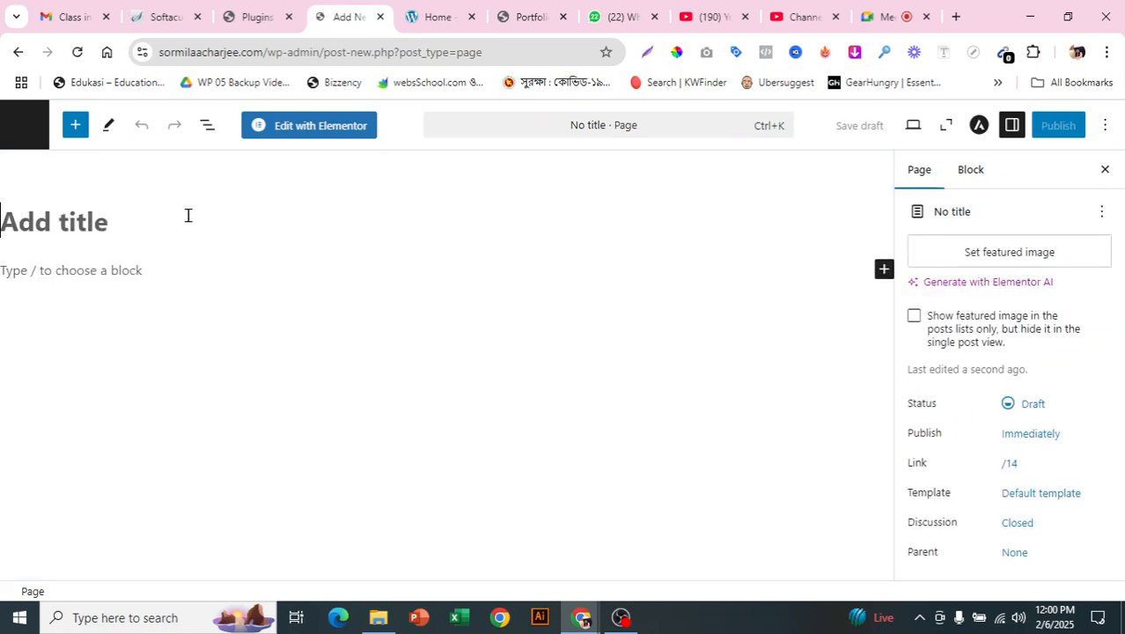
type("Offerings")
left_click(1056, 126)
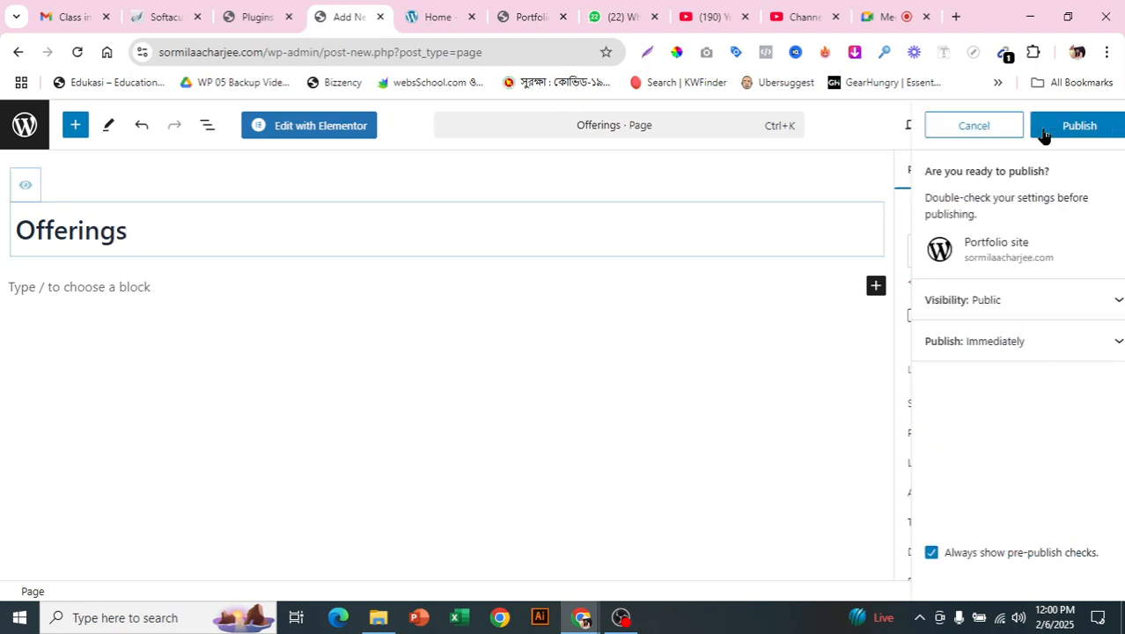
left_click(1062, 125)
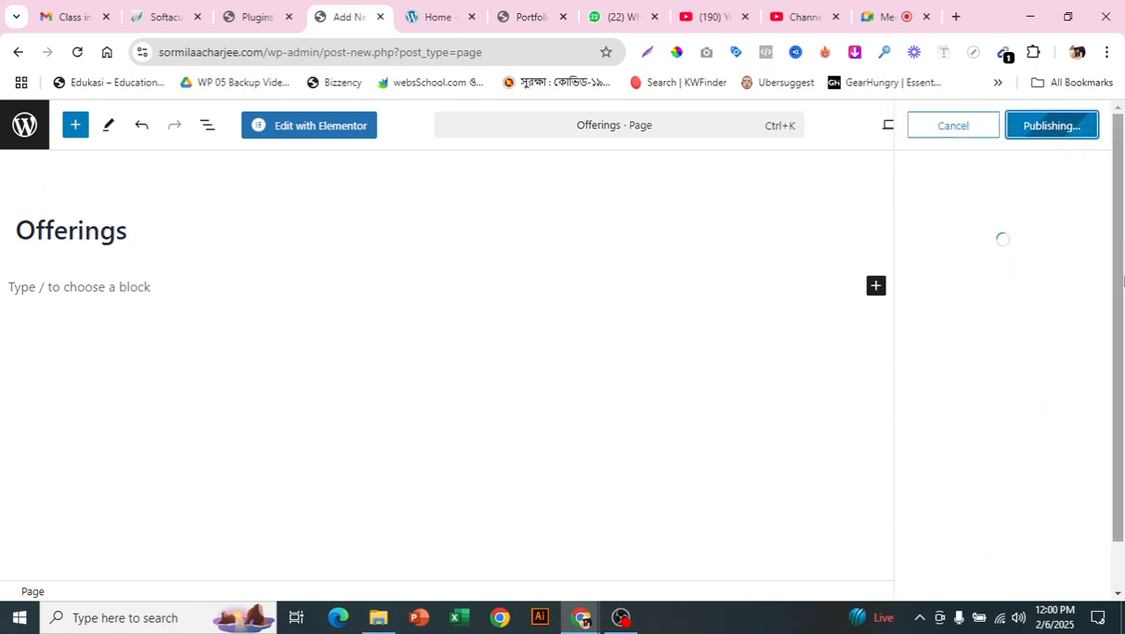
- Look up the last navigation item in the Galatic demo and publish a new page titled Contact
left_click(1065, 328)
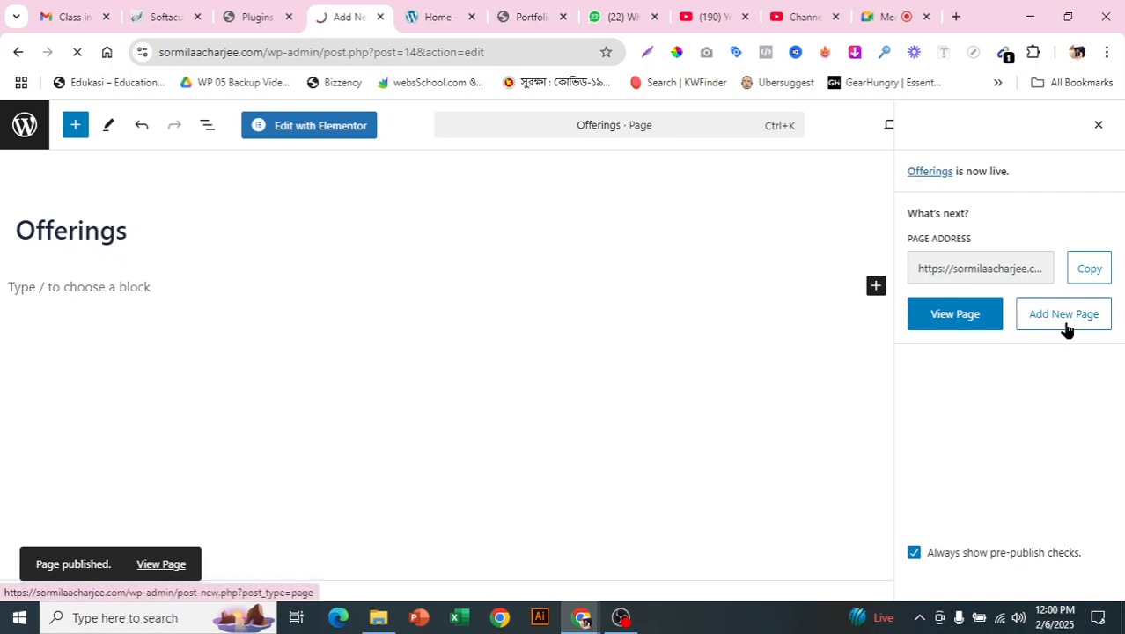
left_click(421, 7)
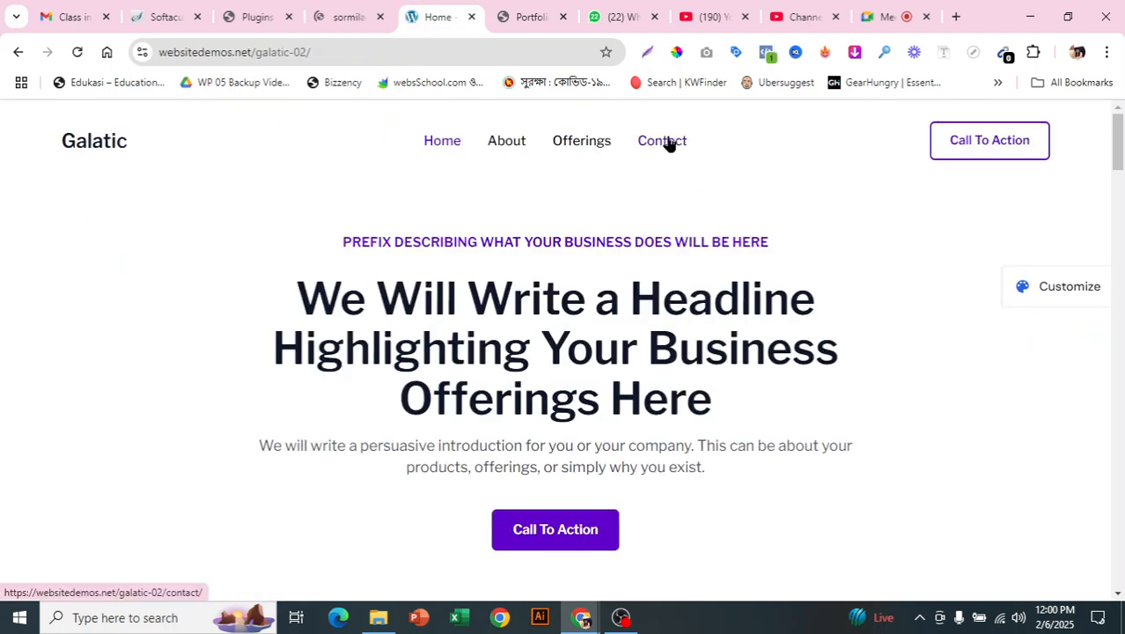
left_click(329, 7)
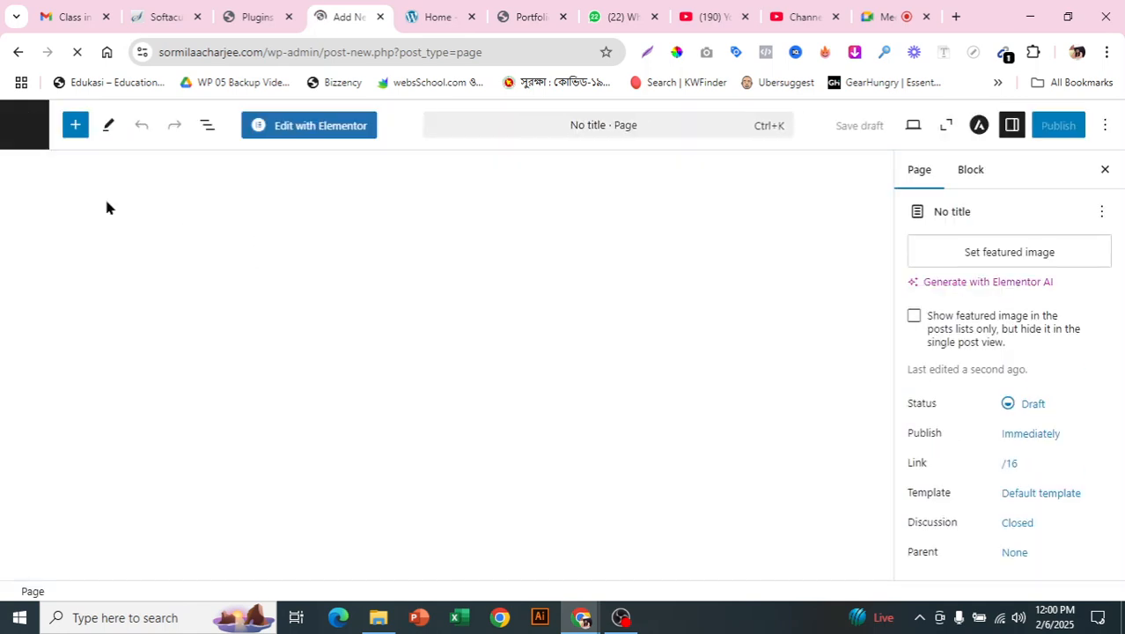
type("C")
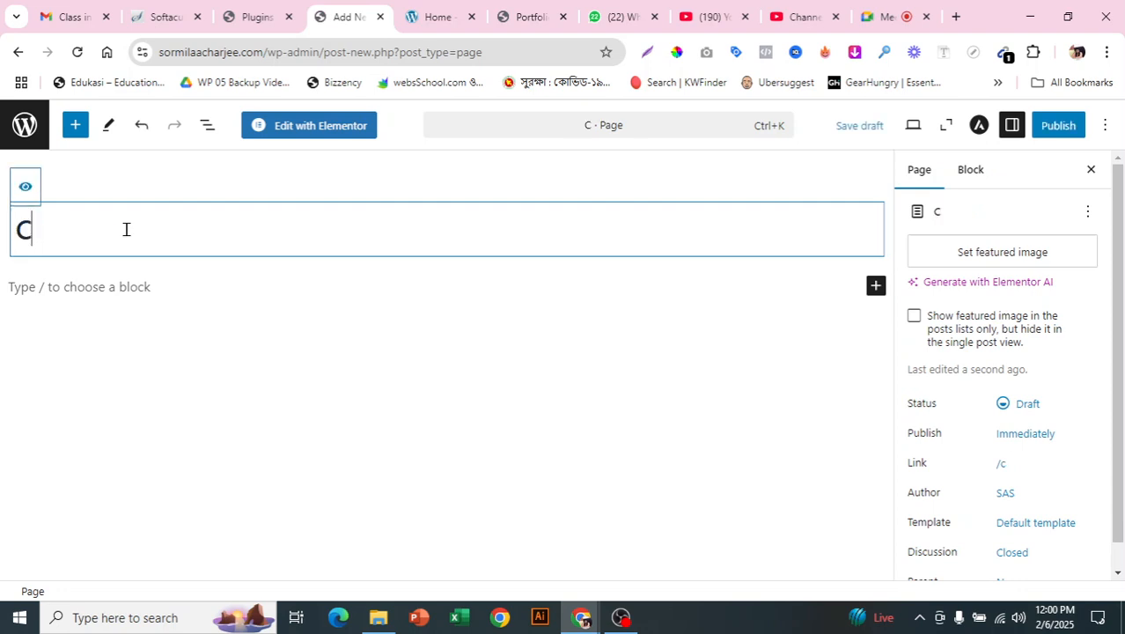
type("ontac")
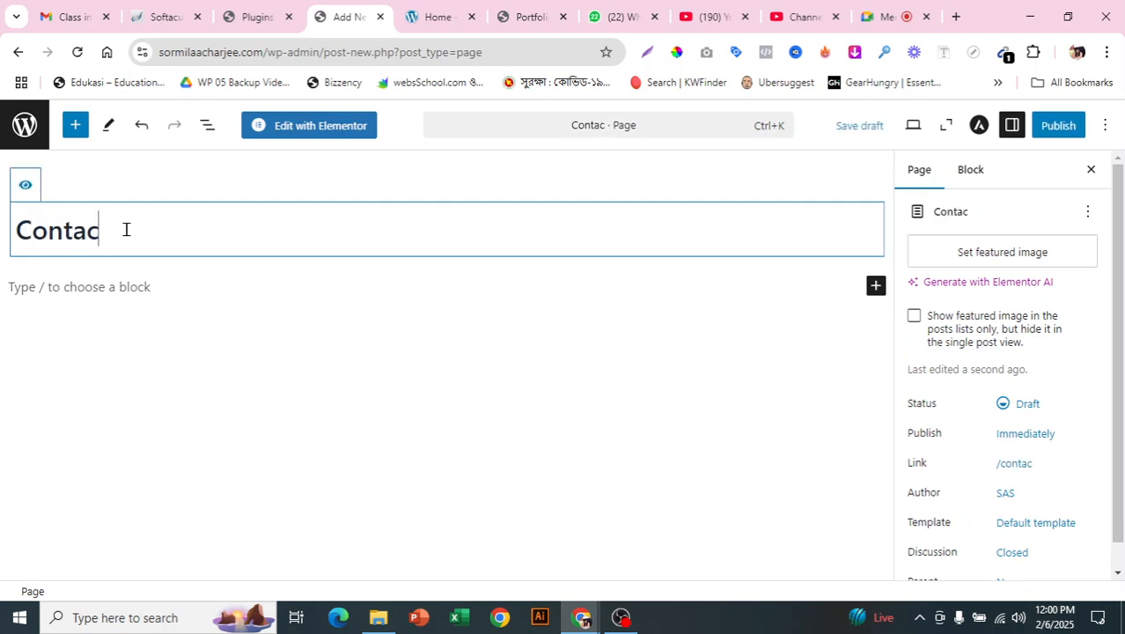
type("t")
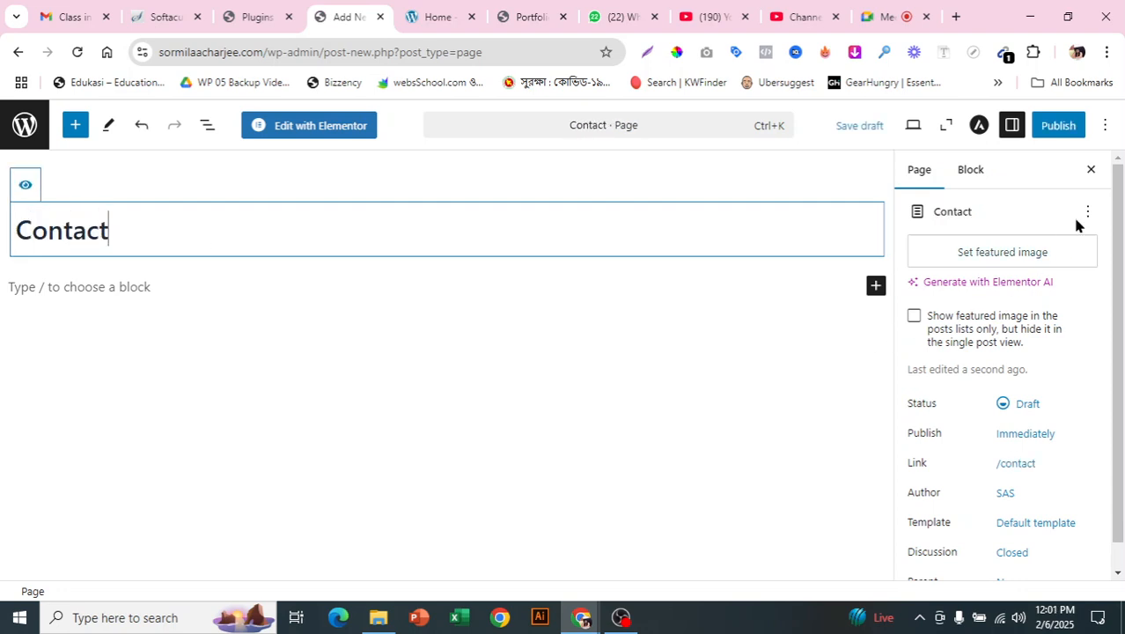
left_click(1059, 128)
left_click(1058, 128)
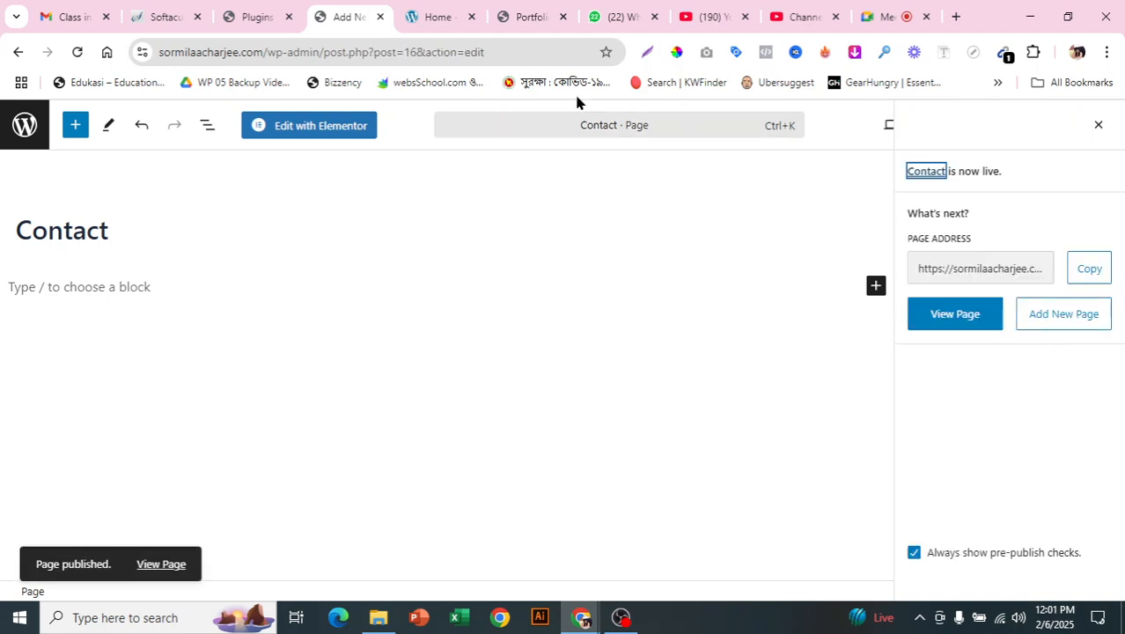
- Reload the Plugins tab, open the list of all pages in a new browser tab and switch to it
left_click(255, 17)
left_click(78, 52)
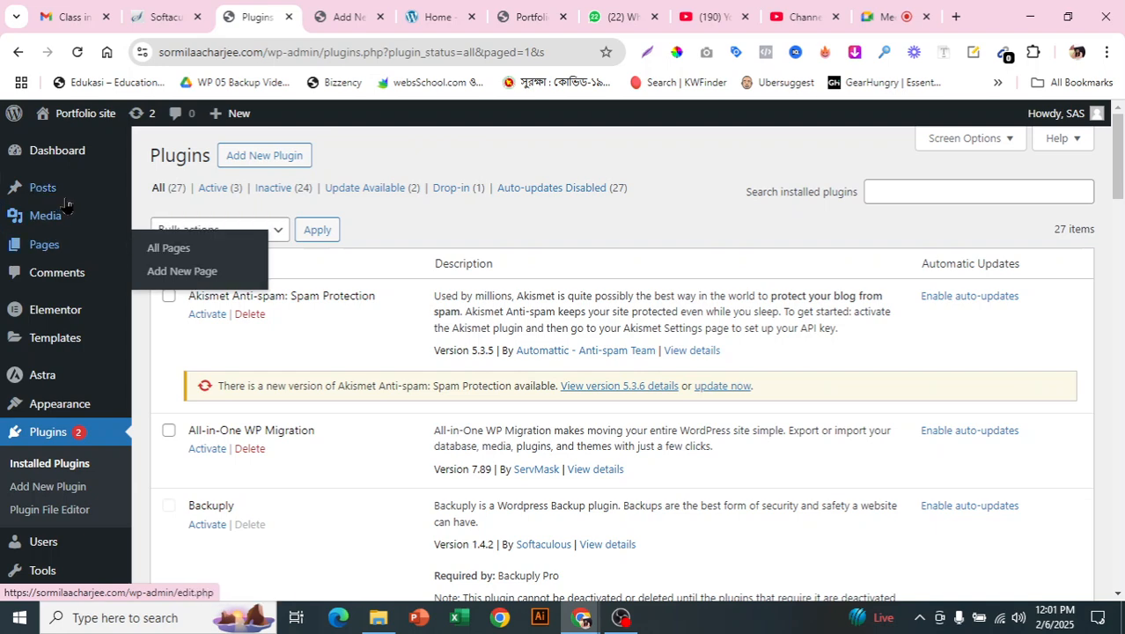
right_click(176, 247)
left_click(215, 261)
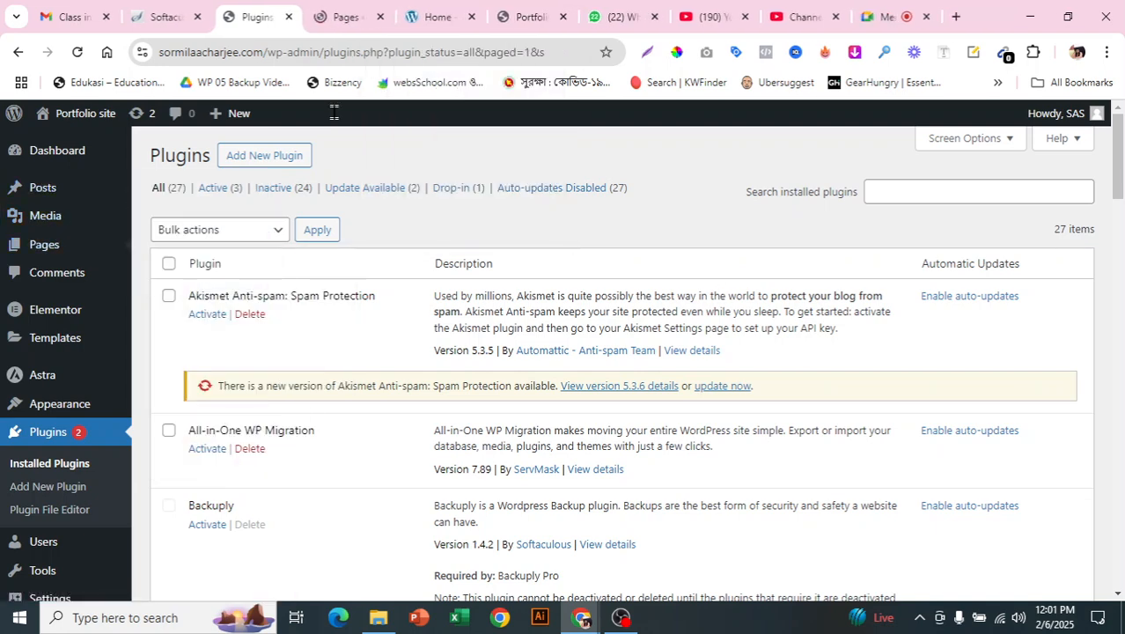
left_click(361, 17)
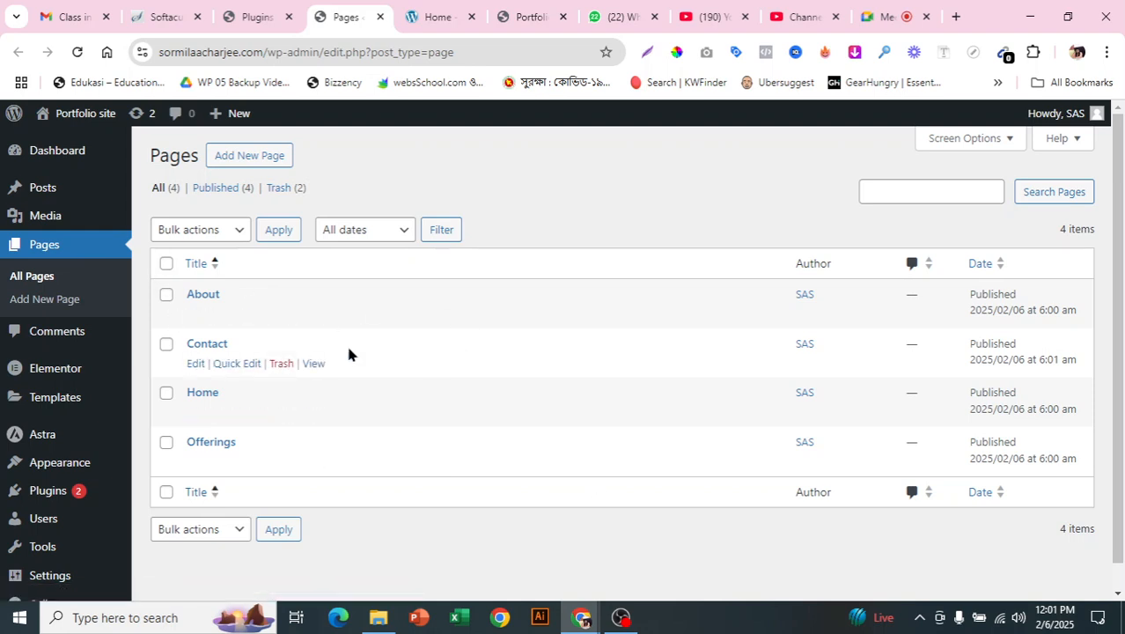
- Open the site's Menus screen in a new browser tab and switch to it
scroll(53, 269, "down", 1)
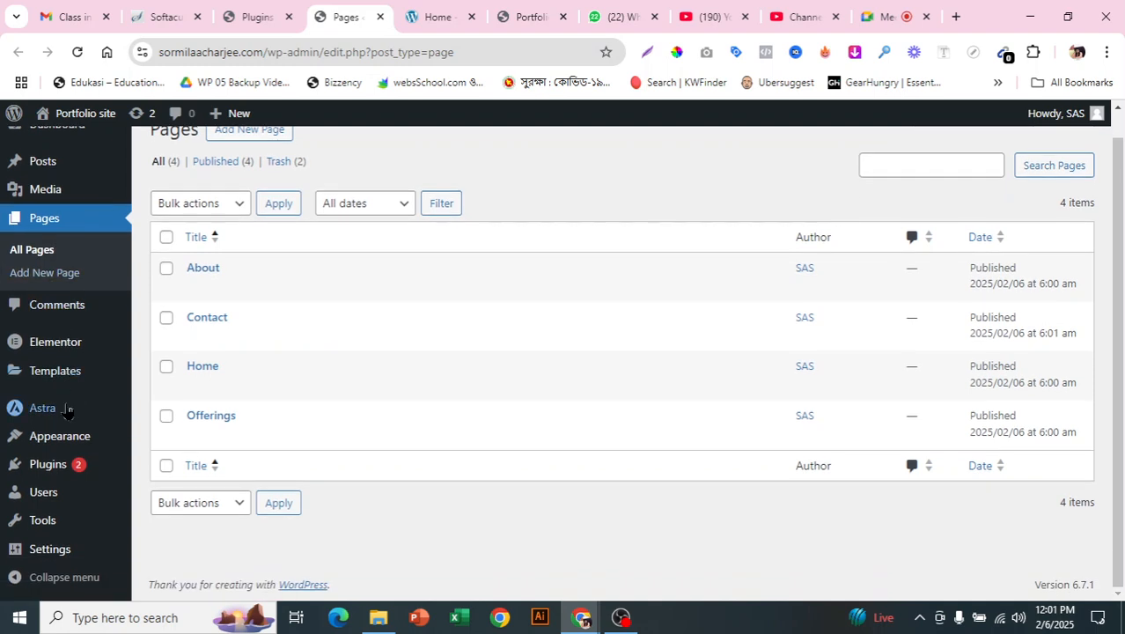
mouse_move(51, 437)
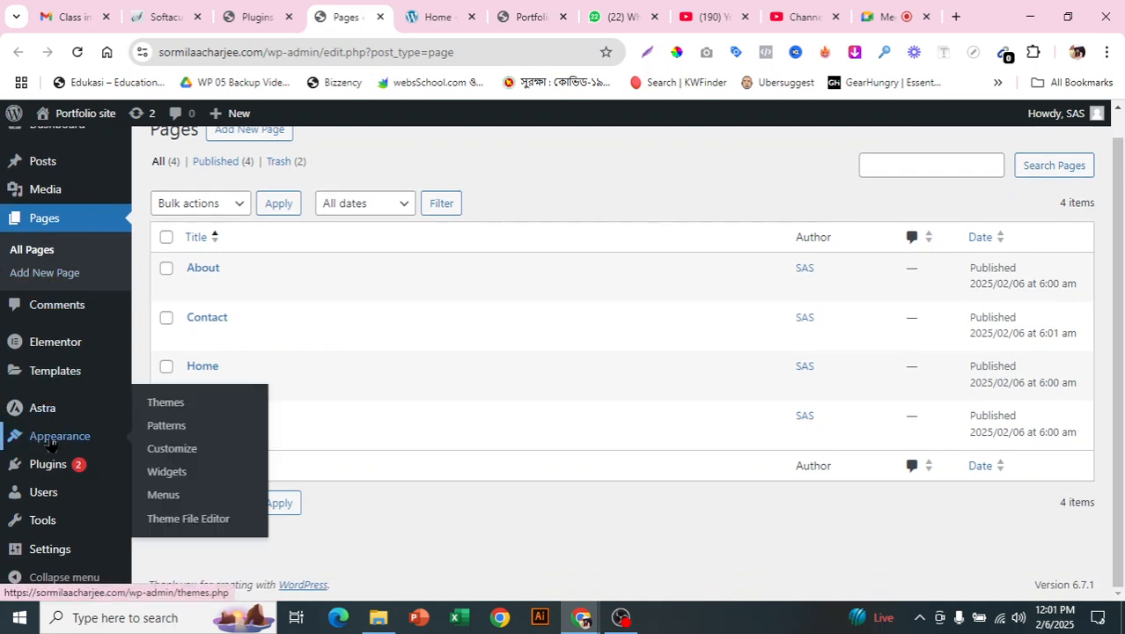
right_click(161, 504)
left_click(240, 296)
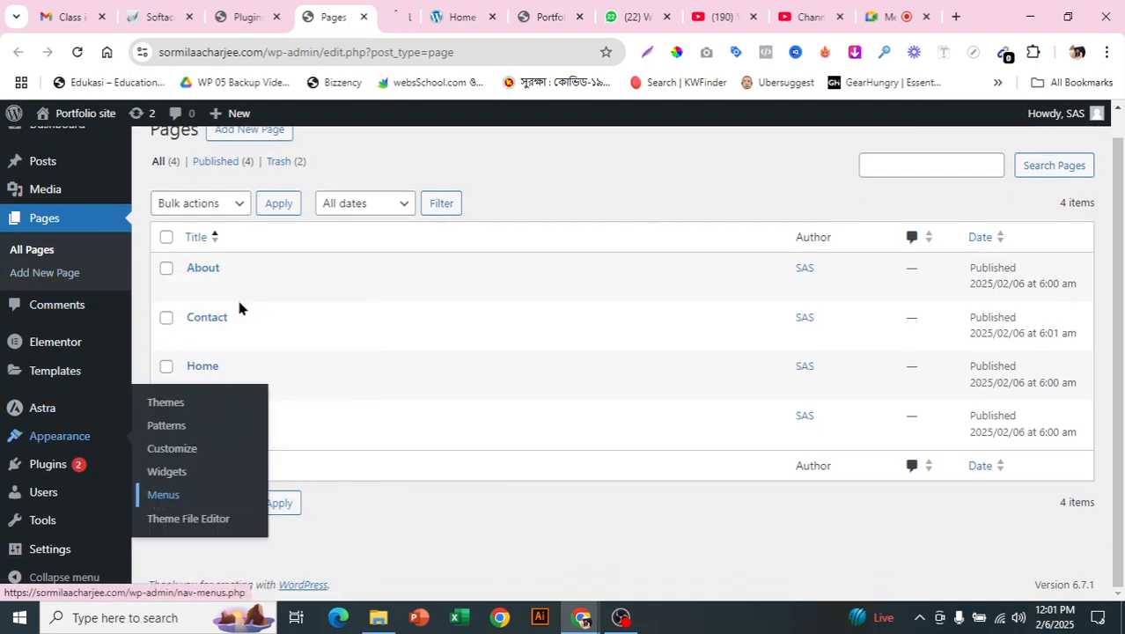
left_click(376, 10)
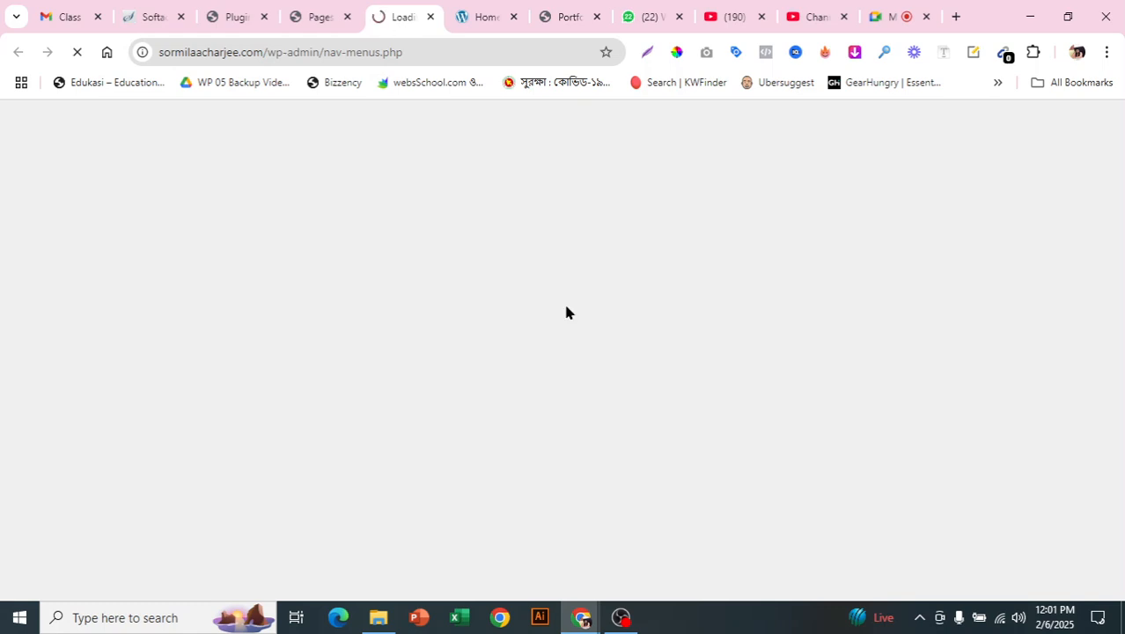
scroll(577, 315, "down", 2)
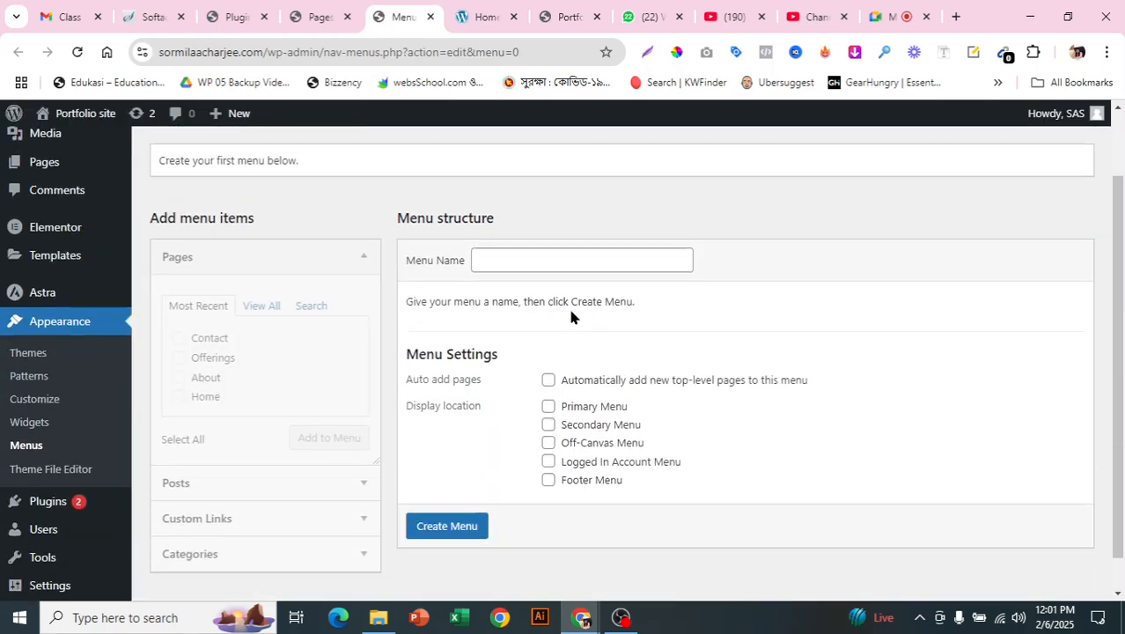
- Create a menu named Main menu that automatically adds new top-level pages and displays in the Primary Menu location
left_click(530, 261)
left_click(587, 298)
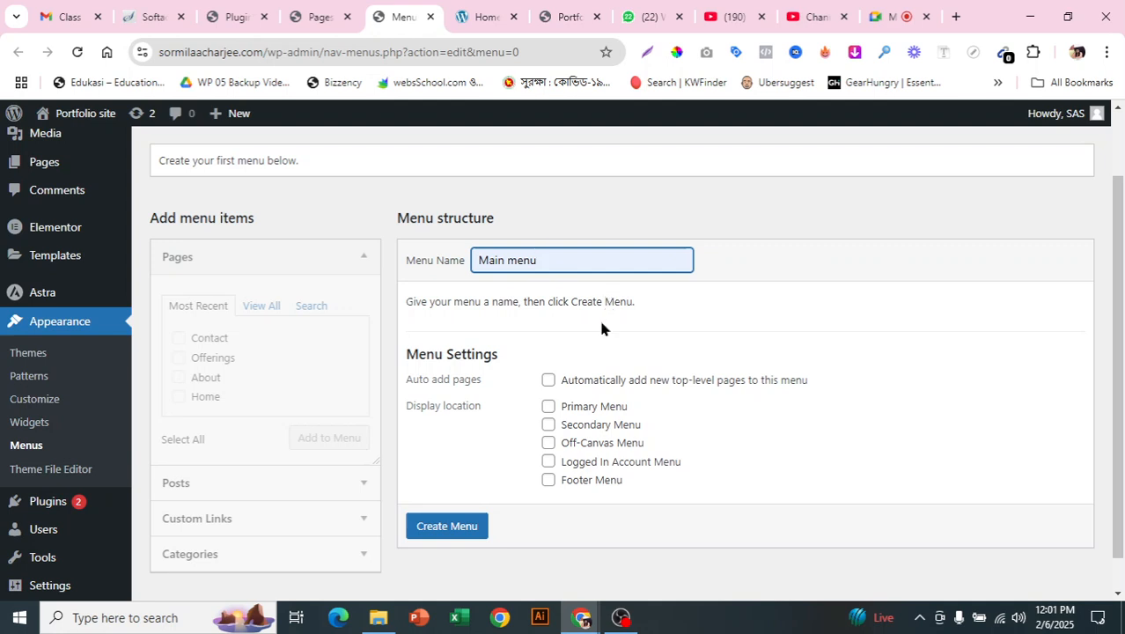
left_click(548, 381)
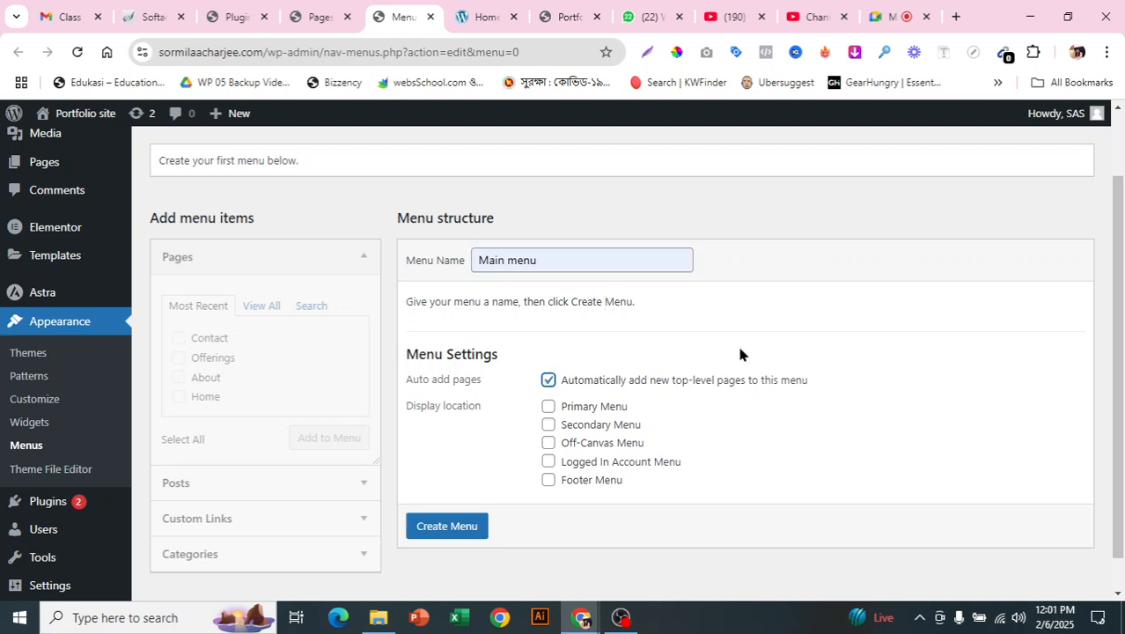
left_click(466, 16)
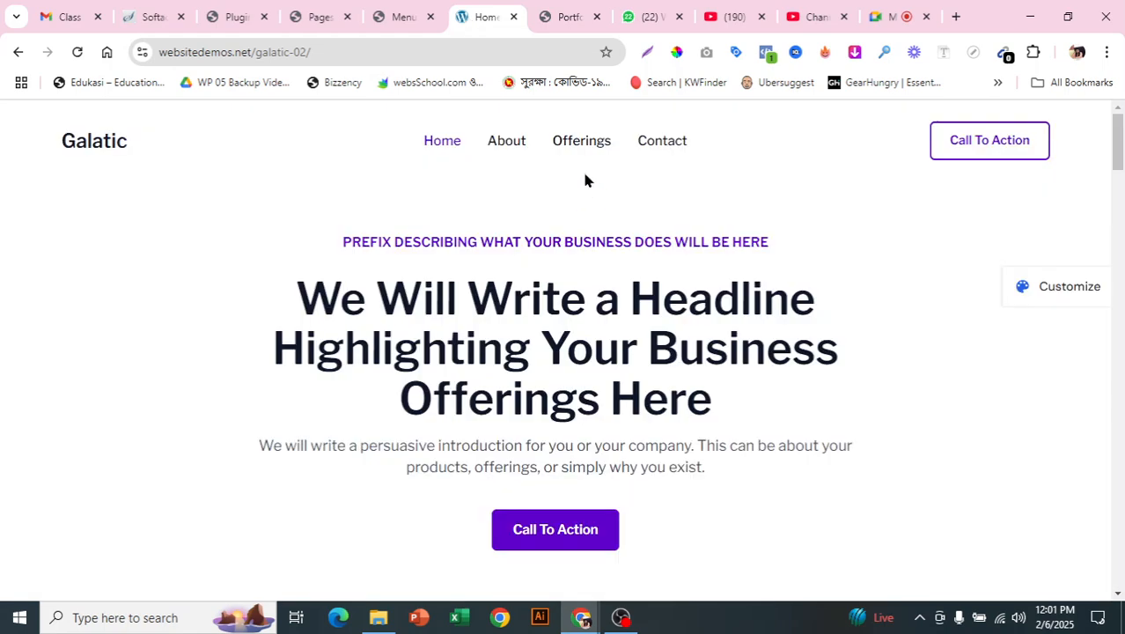
left_click(420, 17)
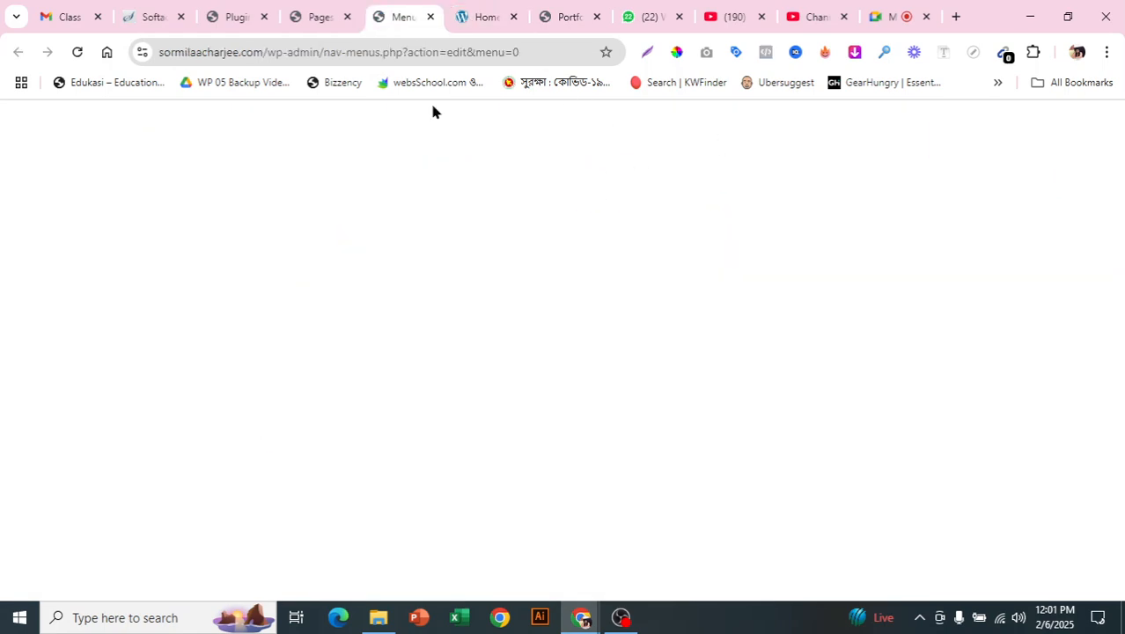
left_click(550, 407)
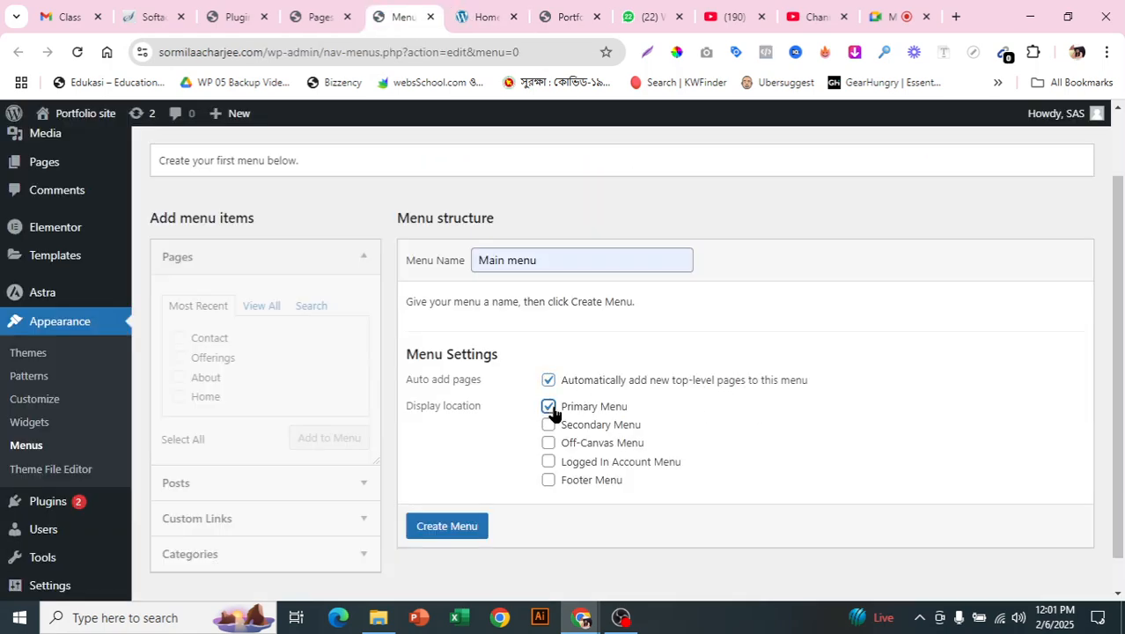
left_click(478, 528)
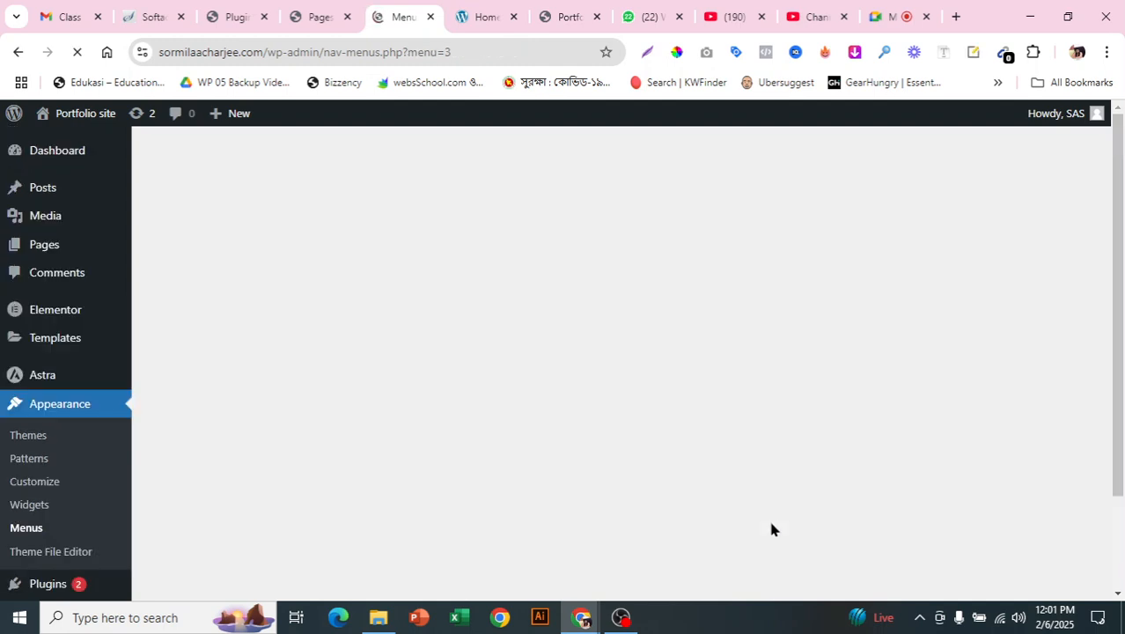
scroll(268, 349, "down", 1)
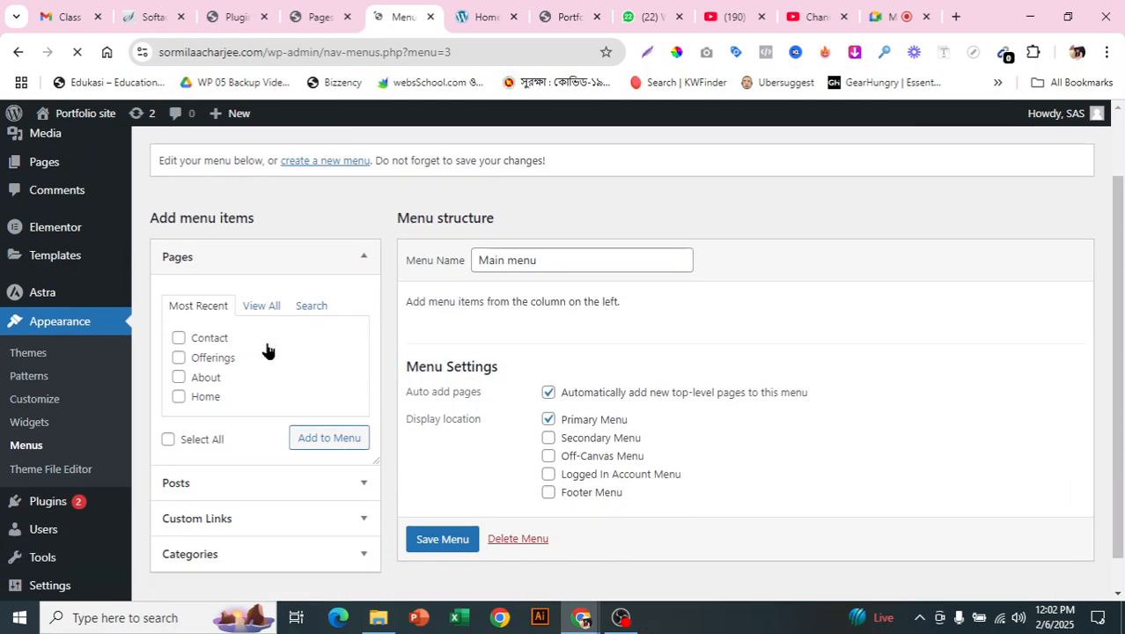
left_click(179, 396)
left_click(179, 377)
left_click(178, 357)
left_click(179, 340)
left_click(260, 310)
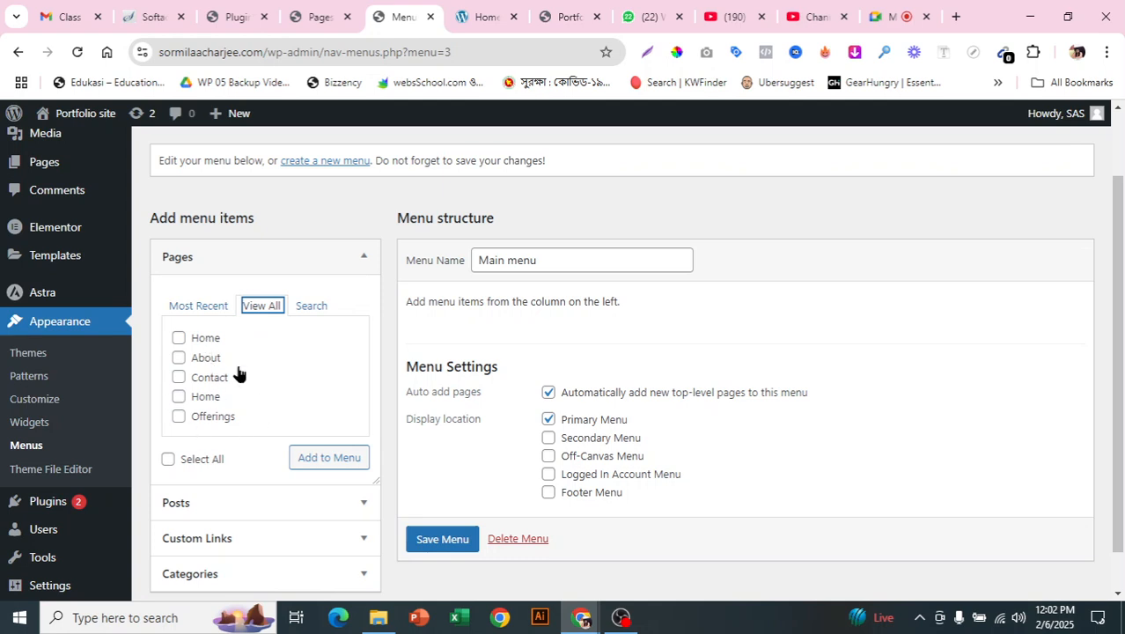
left_click(354, 458)
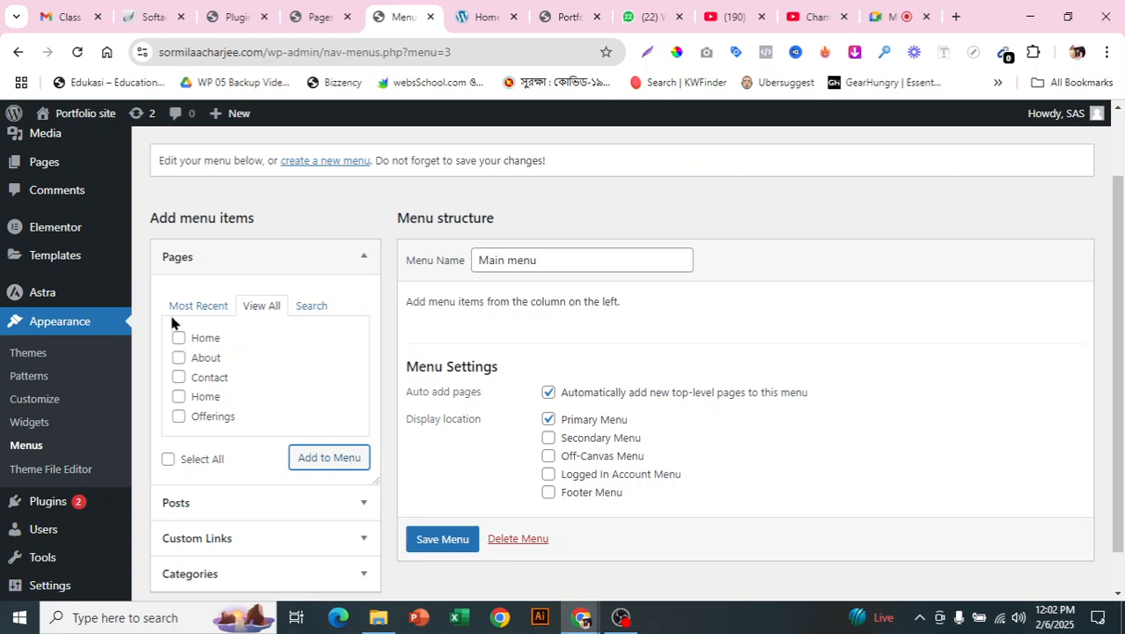
- Add the most recent Home, About, Offerings and Contact pages to Main menu
left_click(204, 307)
left_click(179, 397)
left_click(178, 378)
left_click(178, 358)
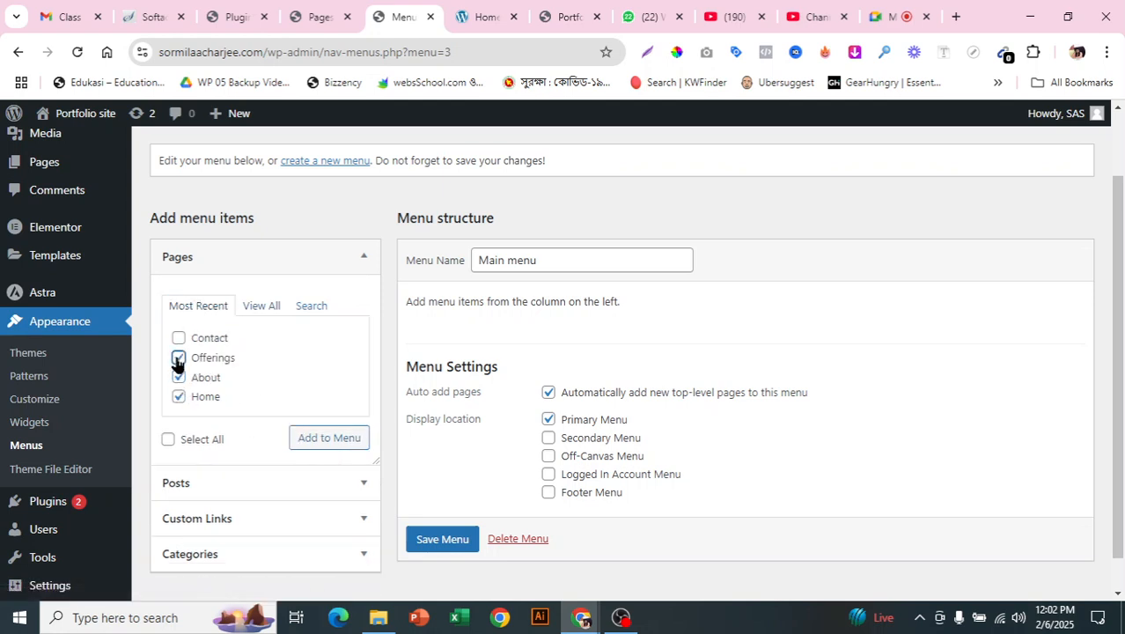
left_click(179, 338)
left_click(345, 440)
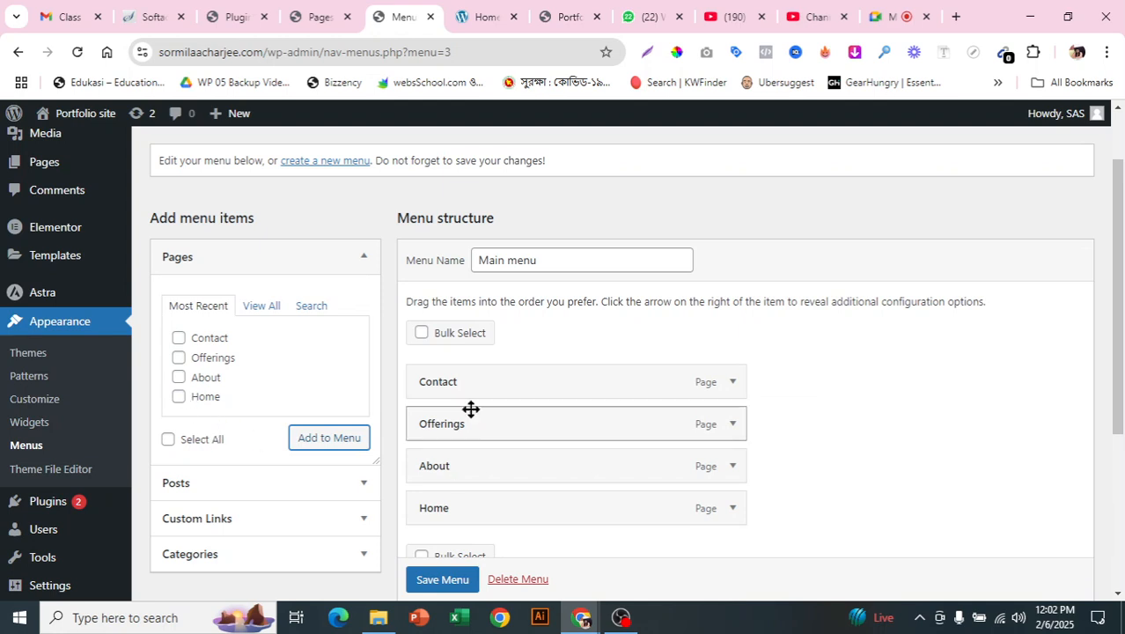
- Examine the Galatic demo's home page and navigation order, and list all pages available for the menu
left_click(468, 12)
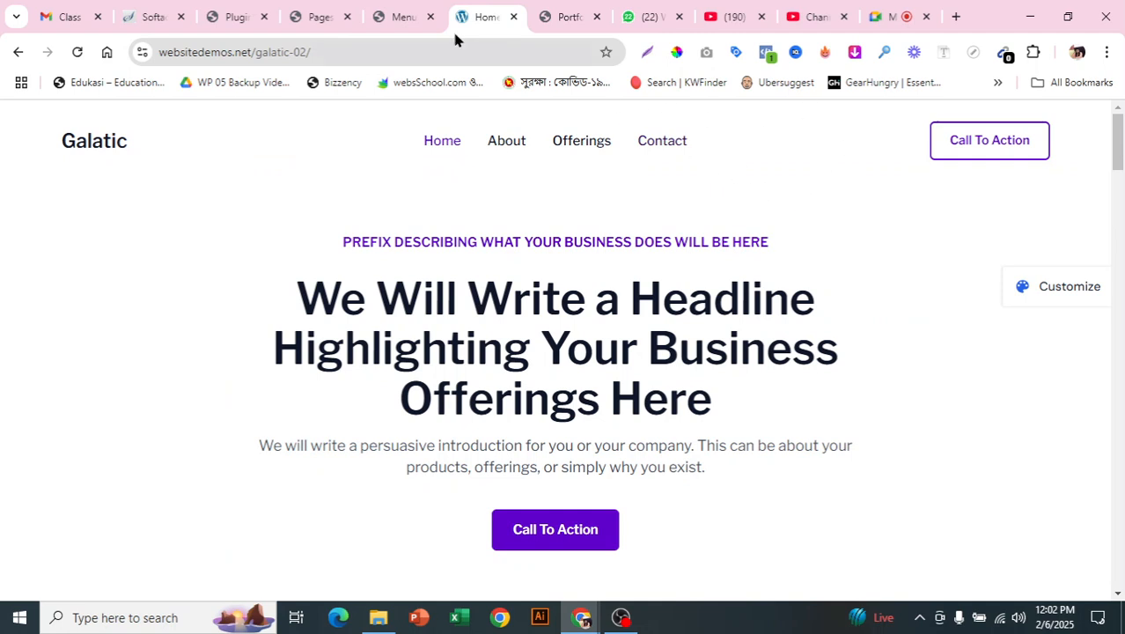
left_click(399, 13)
left_click(478, 11)
scroll(868, 383, "down", 14)
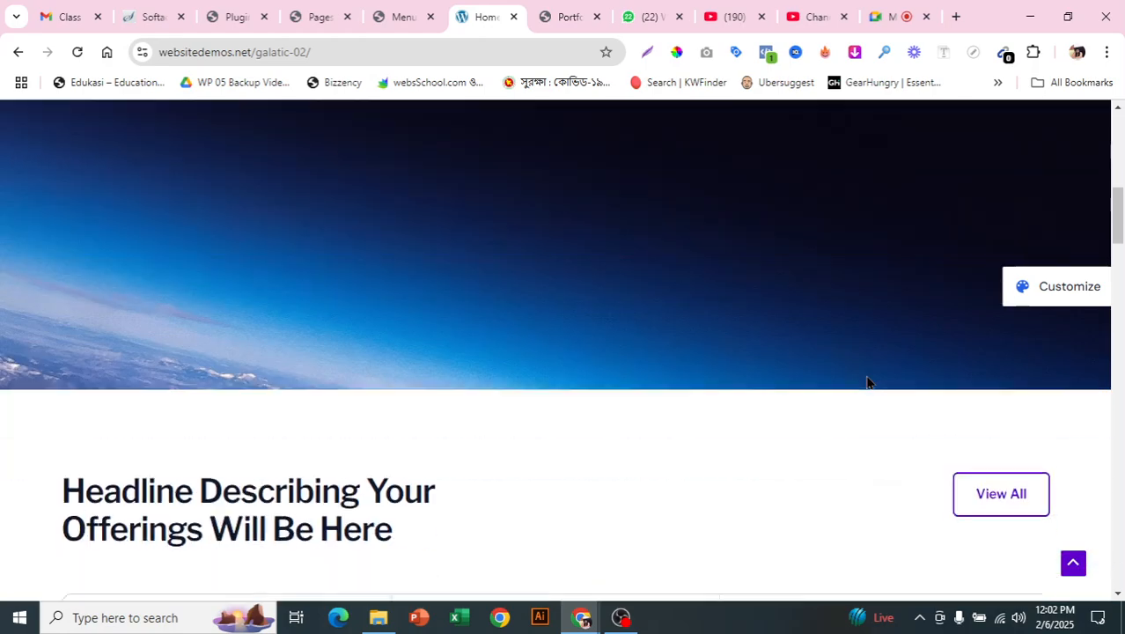
left_click_drag(1118, 293, 1082, 113)
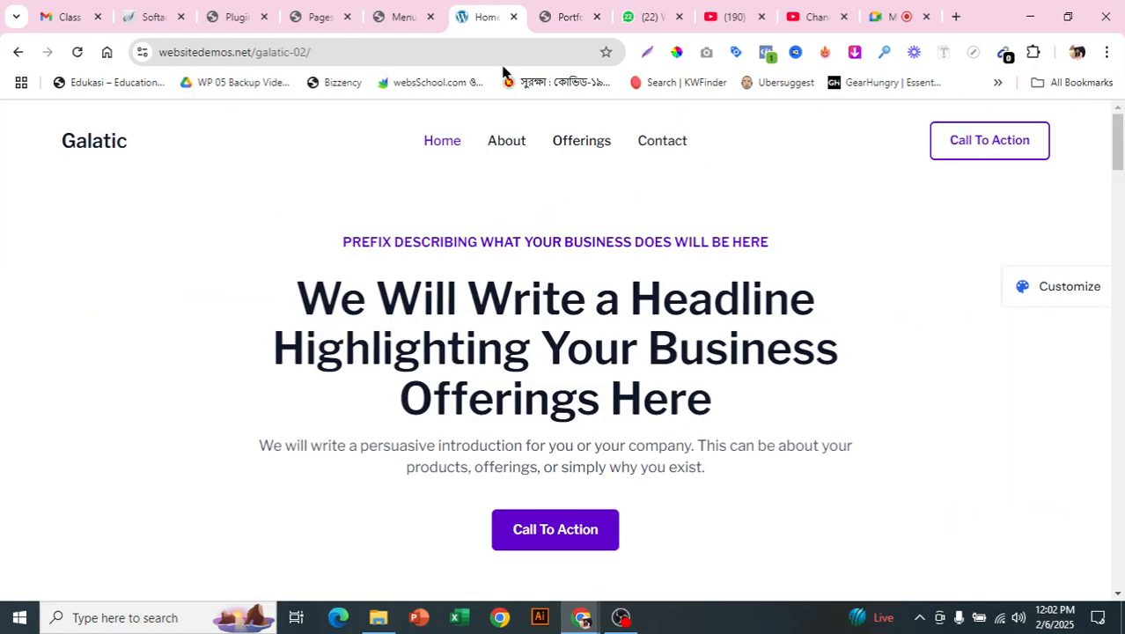
left_click(406, 22)
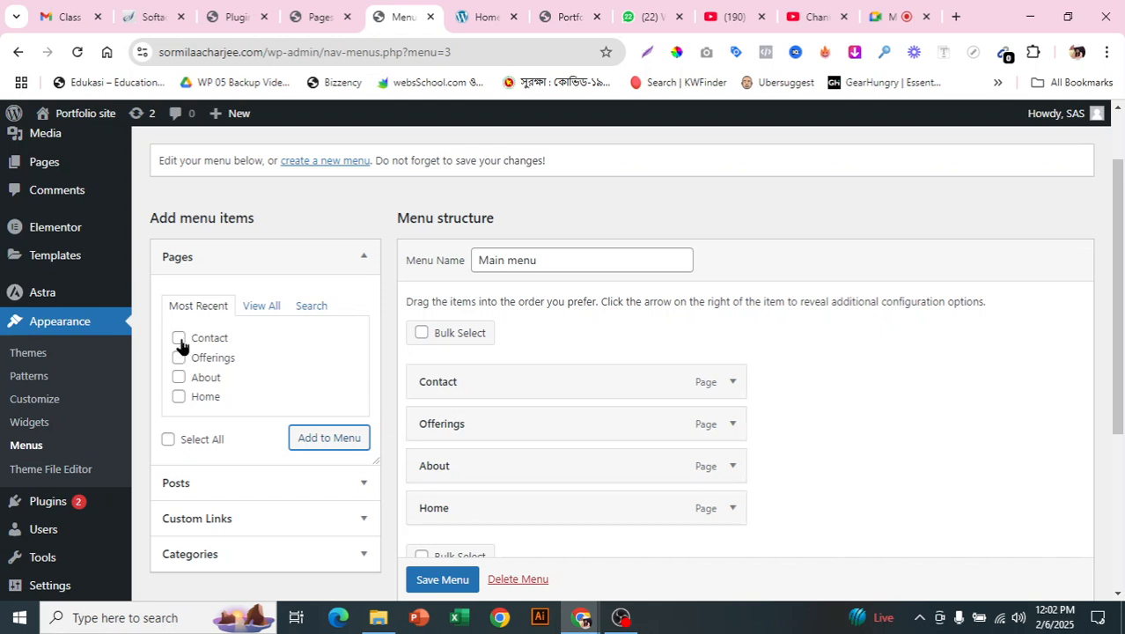
left_click(259, 308)
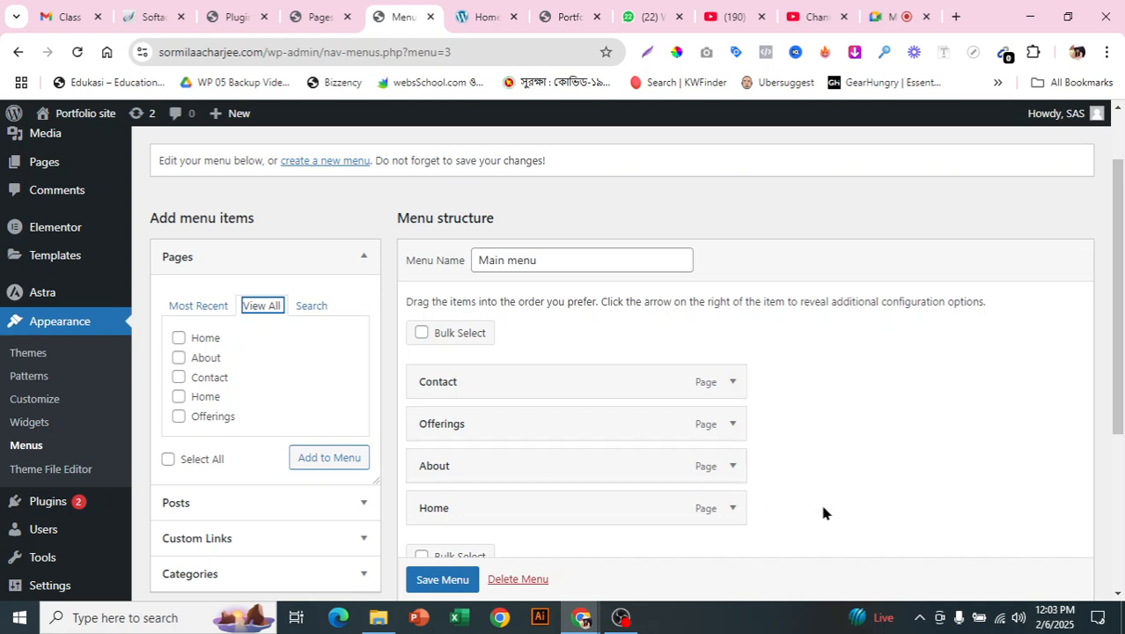
- Reorder the items of Main menu to Home, About, Offerings, Contact
scroll(832, 512, "up", 1)
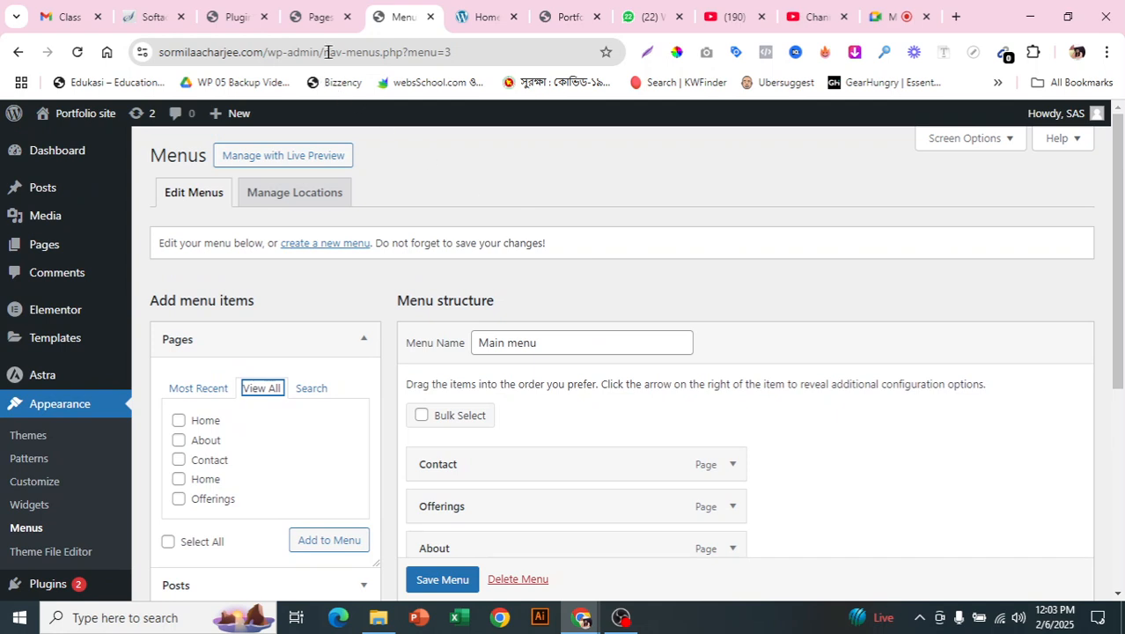
scroll(745, 427, "down", 1)
scroll(750, 427, "down", 1)
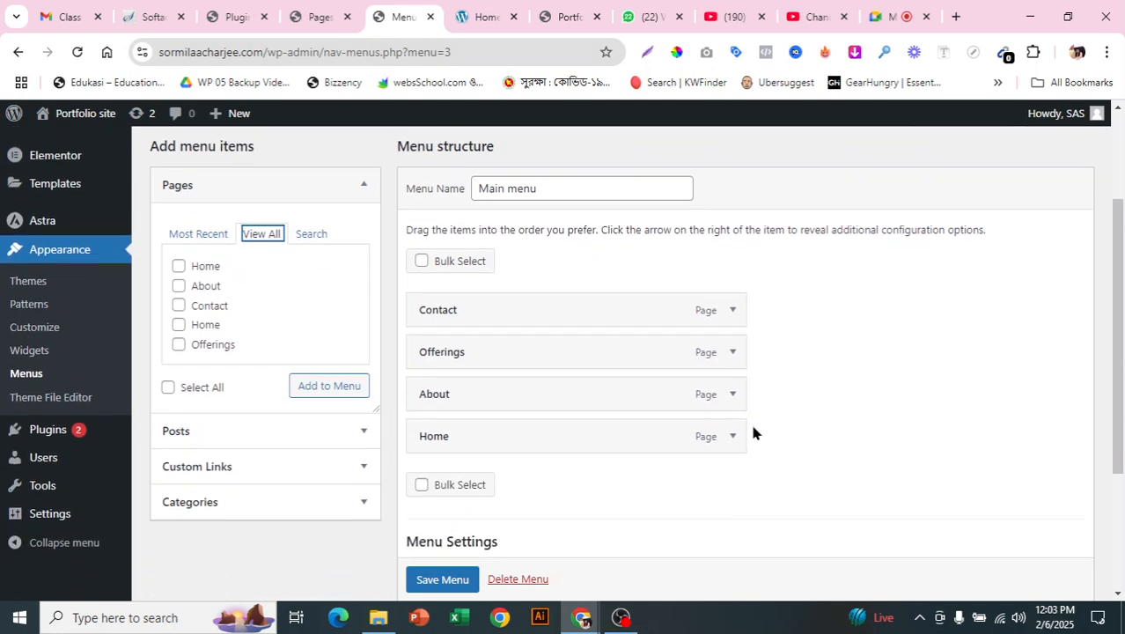
left_click_drag(648, 425, 639, 310)
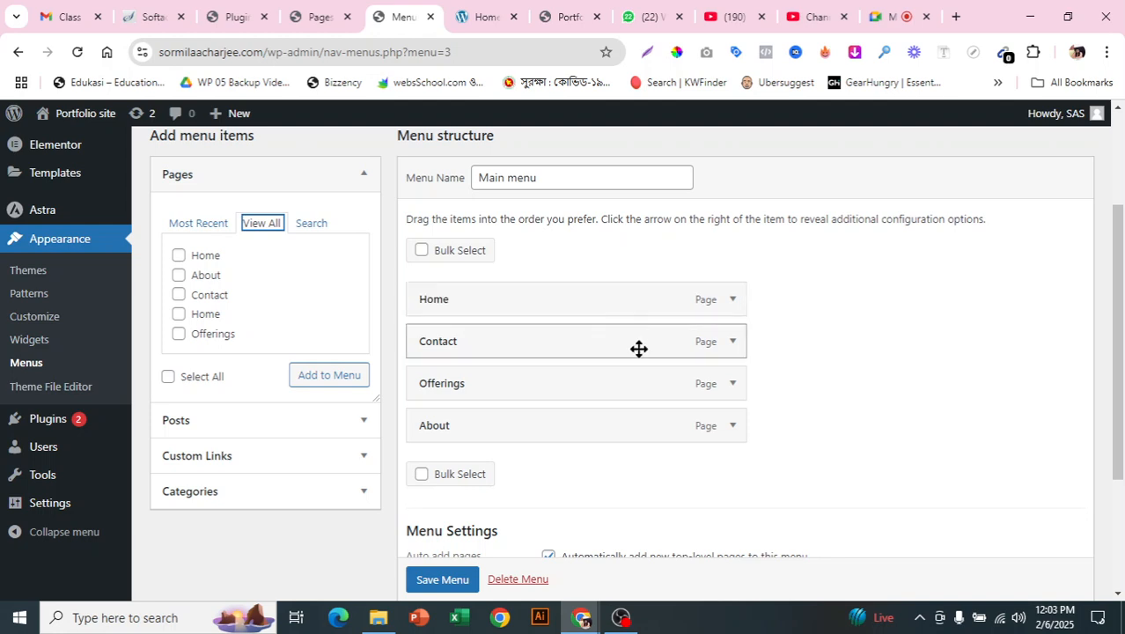
left_click_drag(626, 431, 629, 343)
left_click_drag(656, 422, 660, 378)
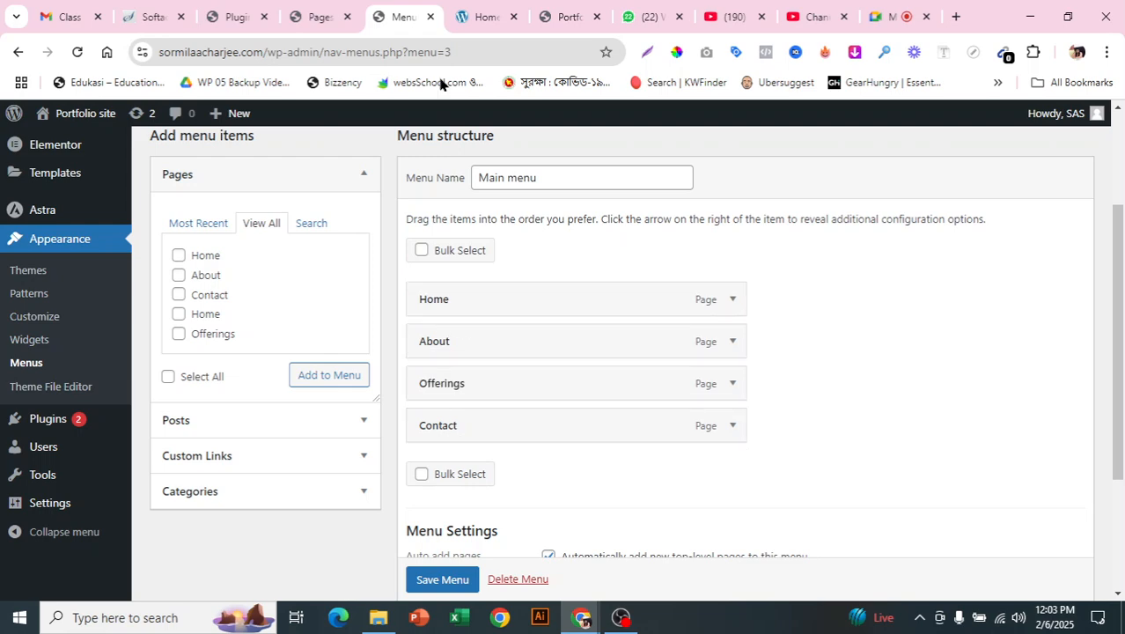
- Check the menu order against the Galatic demo's navigation and save Main menu
left_click(485, 17)
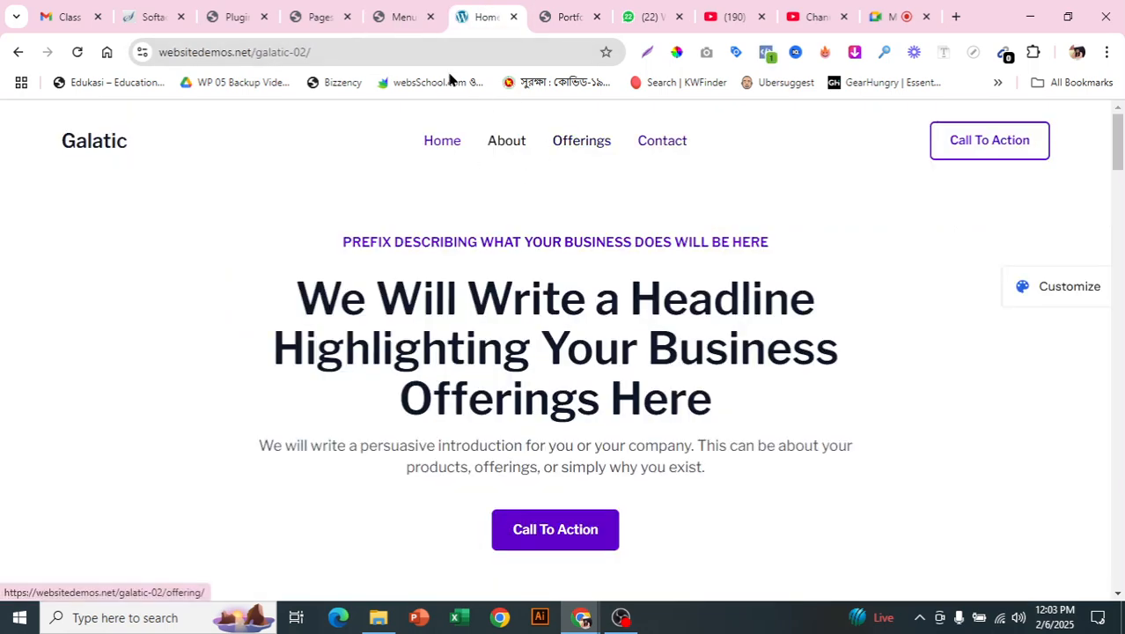
left_click(401, 17)
scroll(568, 504, "down", 2)
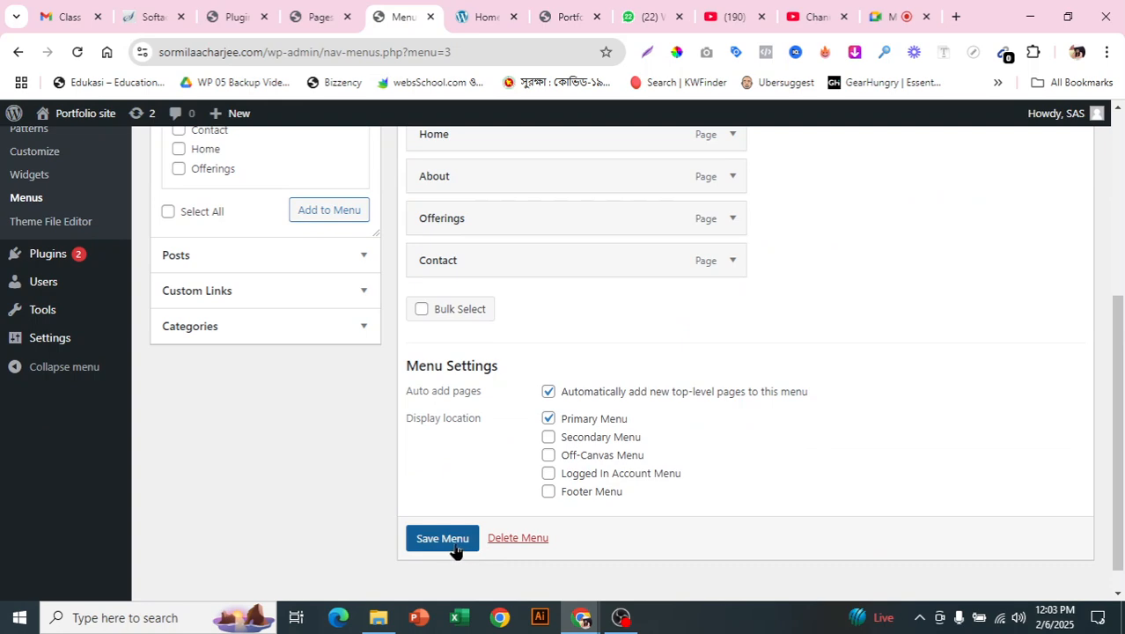
left_click(457, 542)
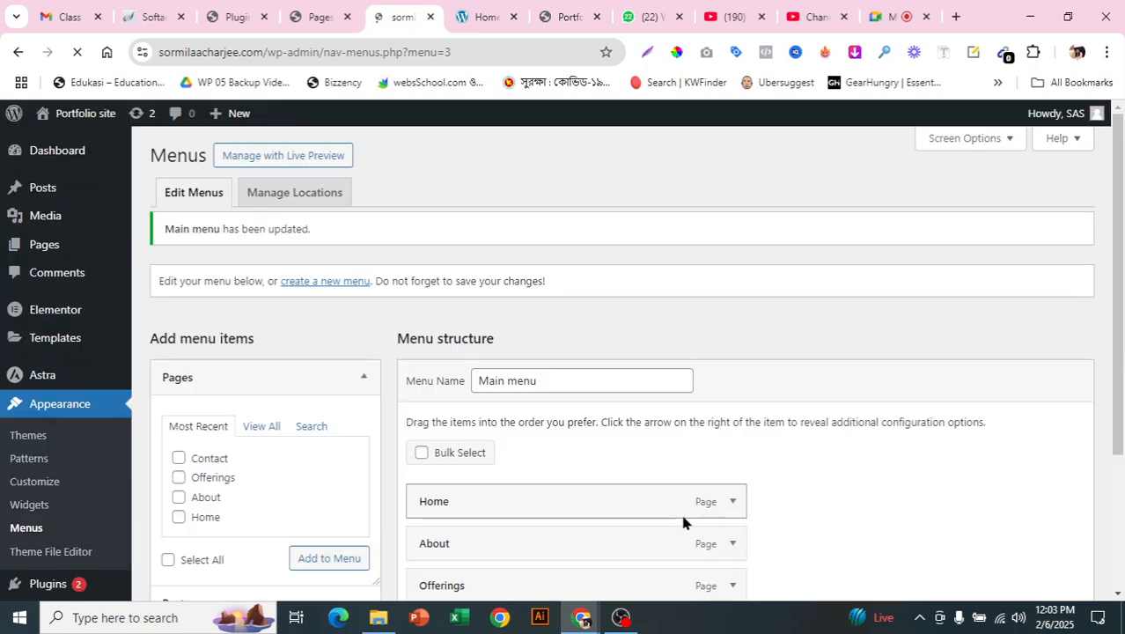
- Review the saved menu items, open the list of all pages in a new browser tab and close the Menus tab
scroll(584, 404, "down", 4)
scroll(585, 410, "up", 3)
scroll(589, 417, "up", 1)
mouse_move(24, 248)
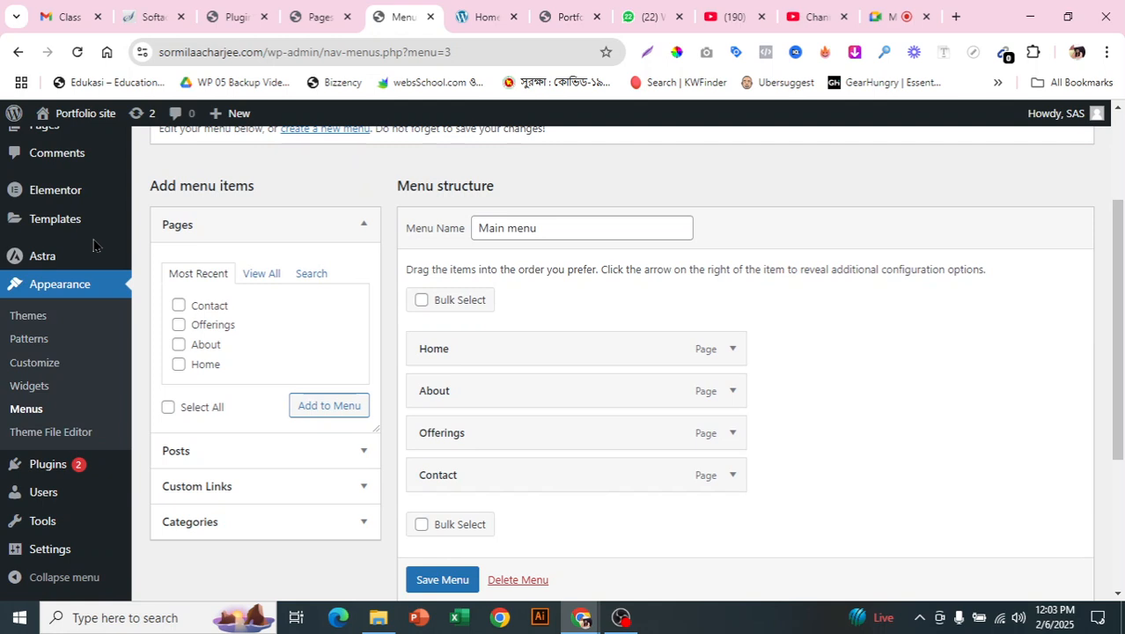
left_click(483, 9)
left_click(394, 11)
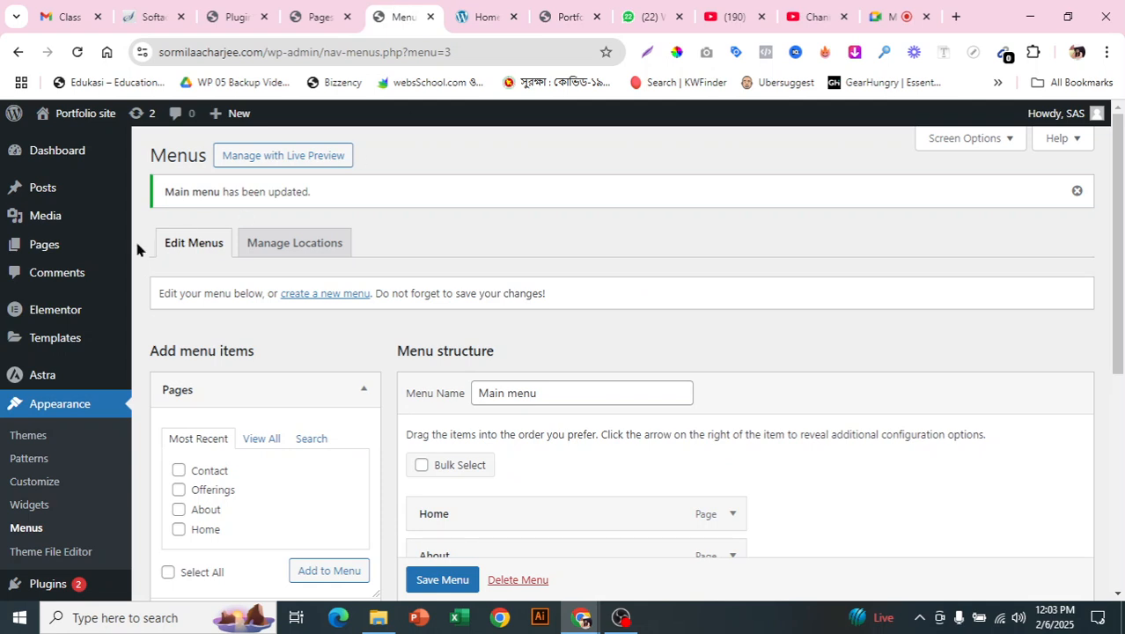
mouse_move(40, 251)
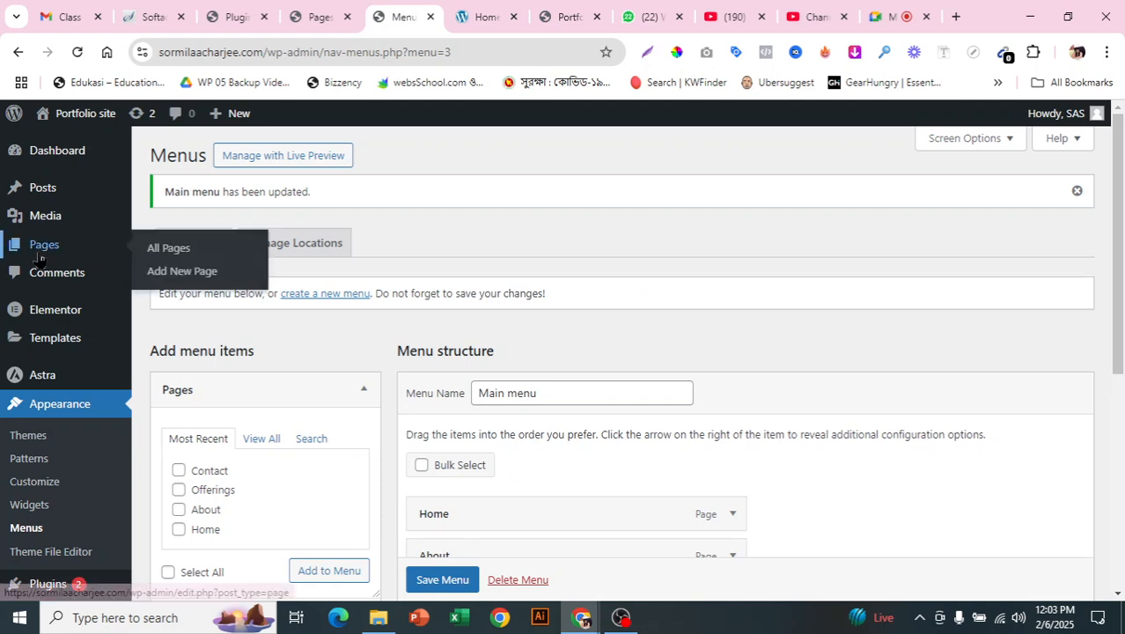
right_click(164, 252)
left_click(188, 257)
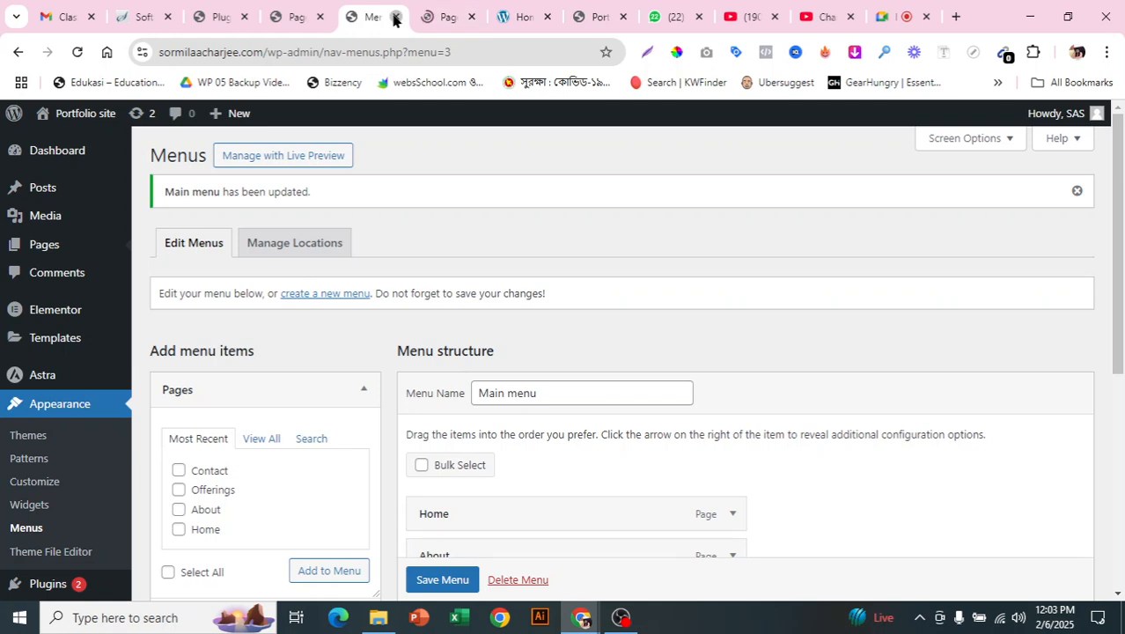
left_click(395, 17)
- Open the Home page for editing with Elementor and dismiss the AI notification popup
mouse_move(227, 422)
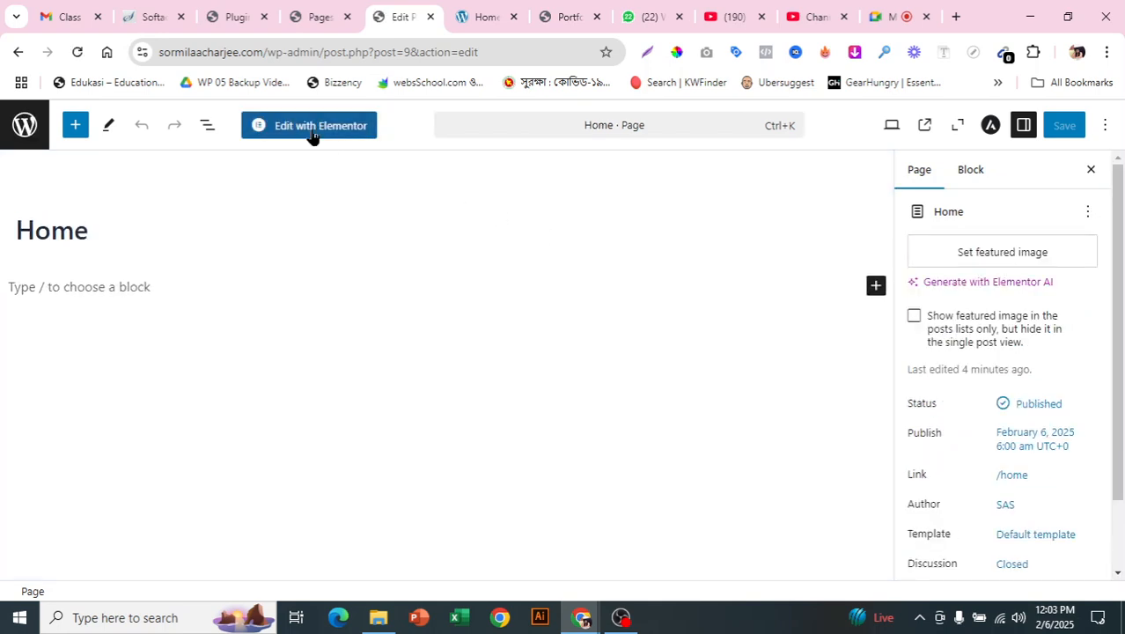
left_click(312, 132)
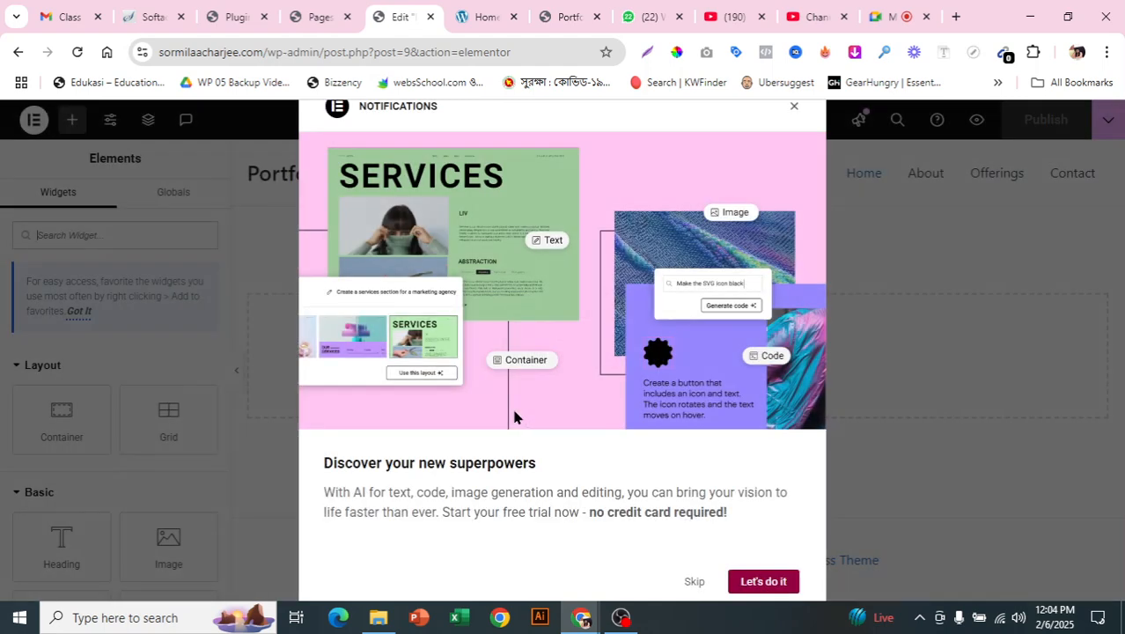
left_click(793, 109)
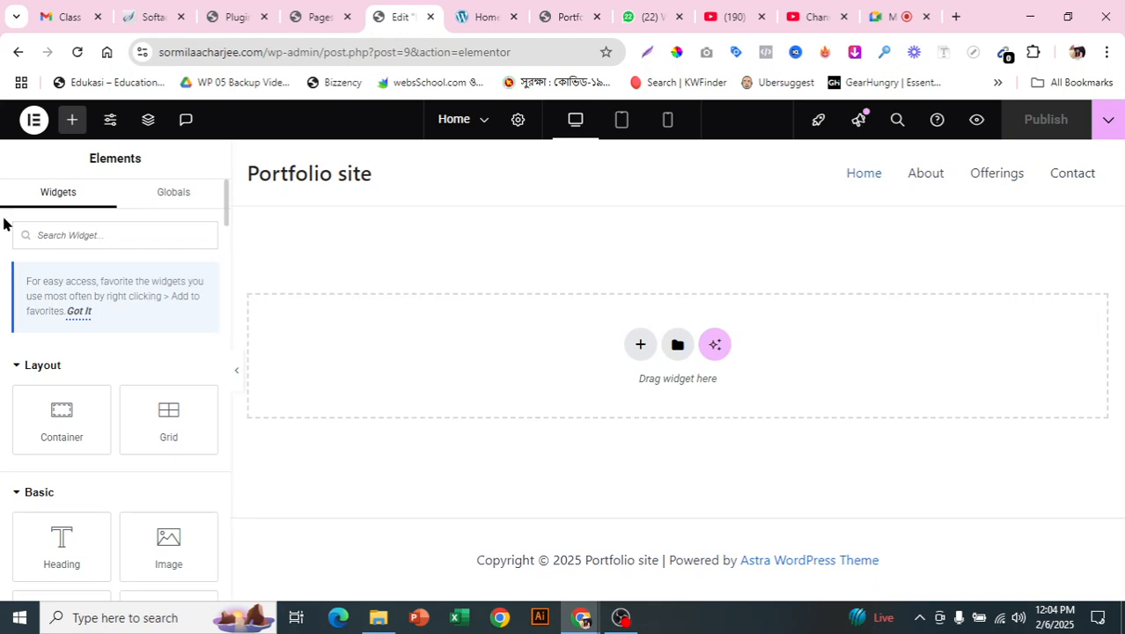
- Check the Galatic demo's hero headline and examine the Basic and Pro widgets available for the Home page
scroll(56, 191, "down", 1)
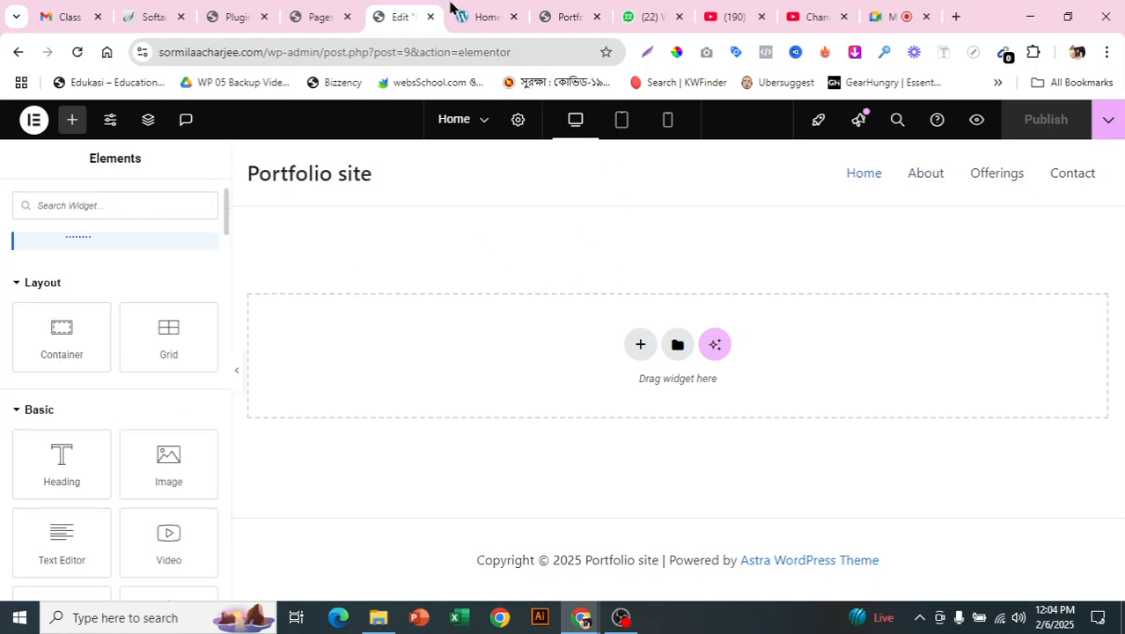
left_click(480, 16)
left_click_drag(296, 291, 790, 381)
left_click(398, 14)
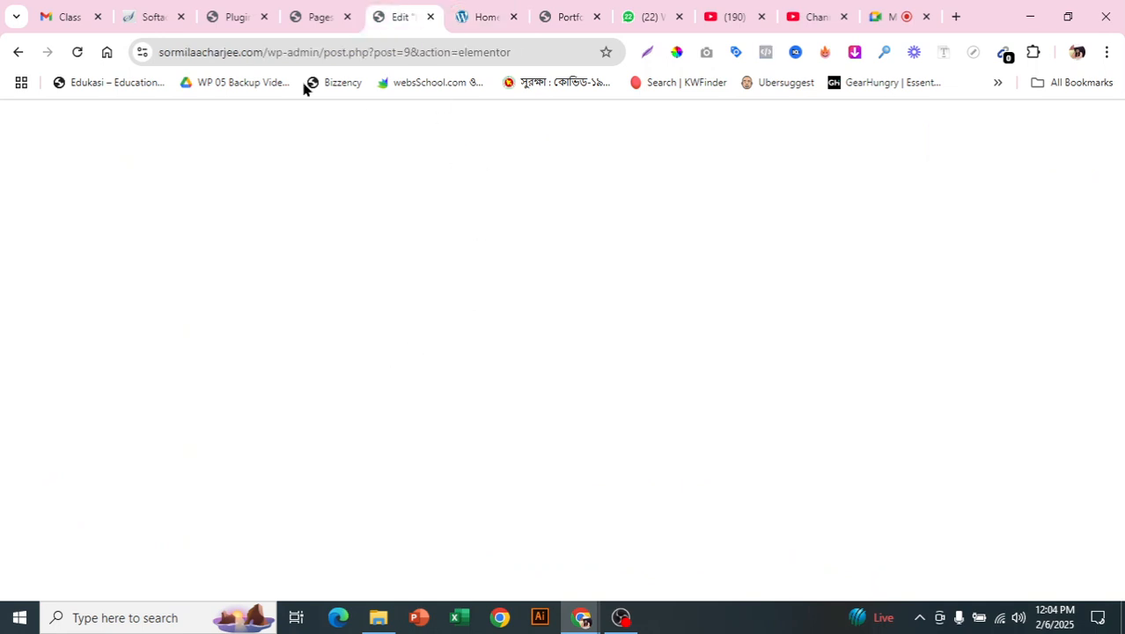
scroll(53, 484, "down", 1)
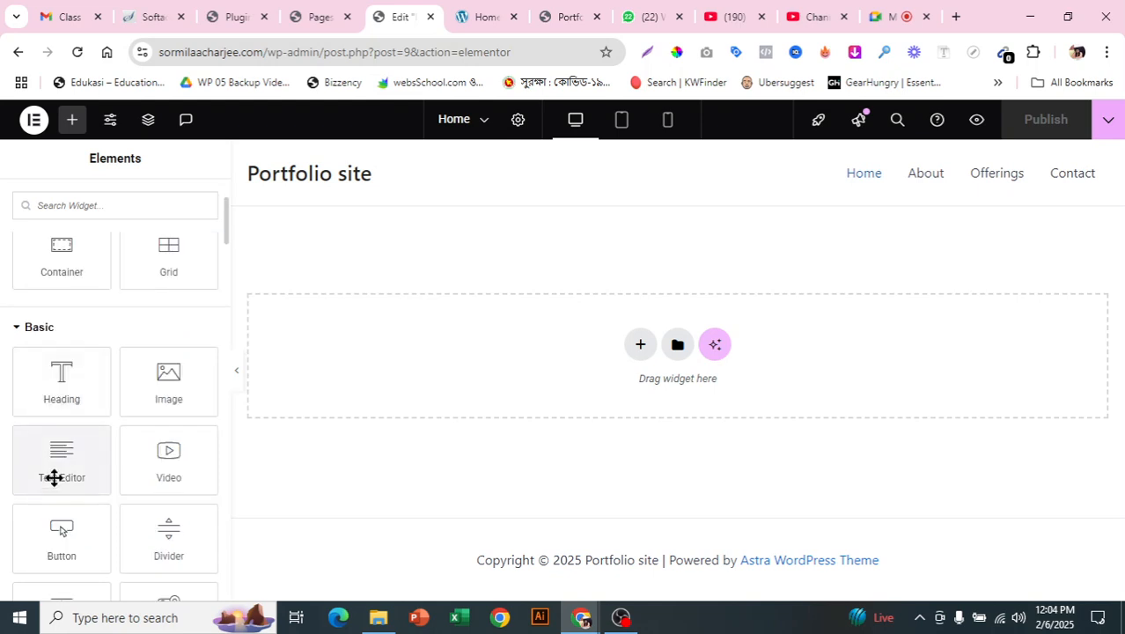
scroll(66, 398, "down", 2)
scroll(156, 450, "down", 4)
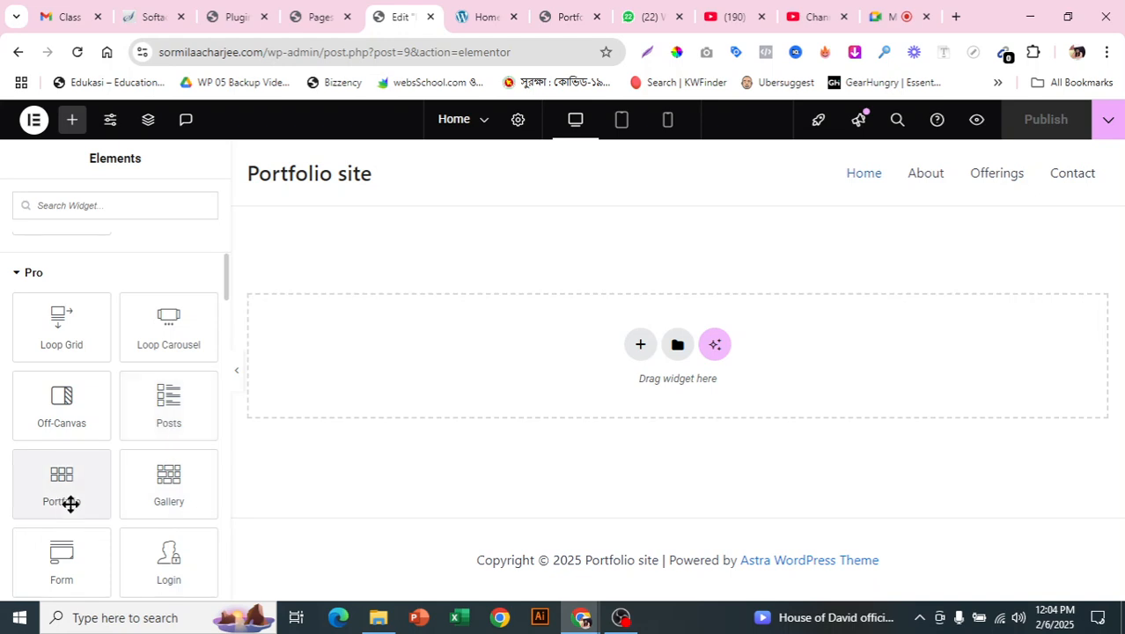
scroll(176, 471, "down", 3)
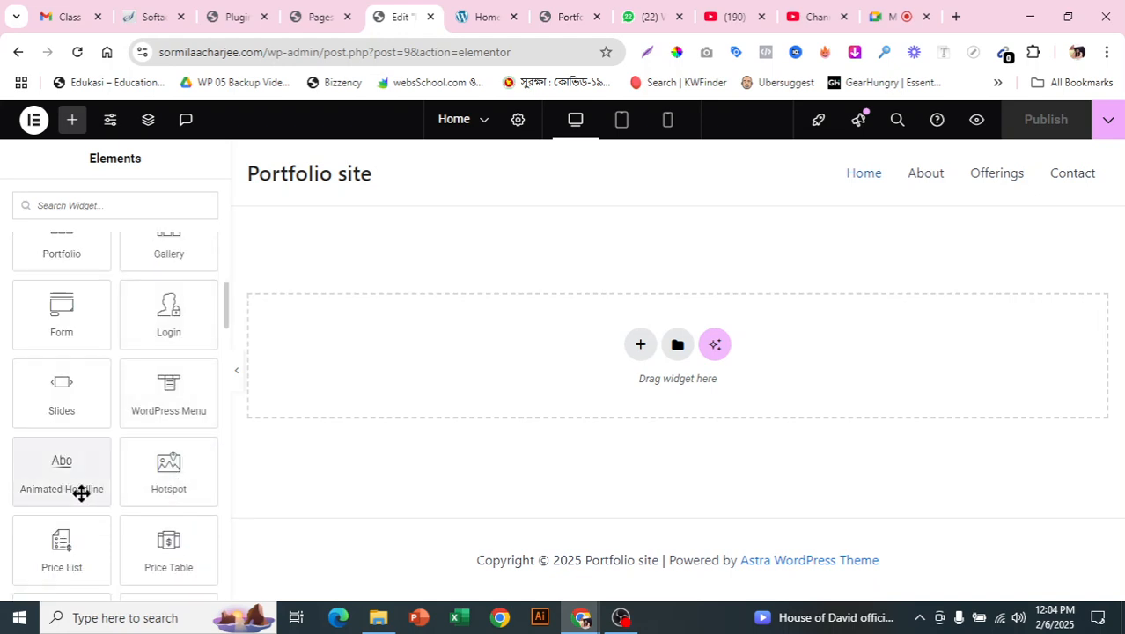
scroll(195, 498, "down", 4)
scroll(190, 504, "down", 2)
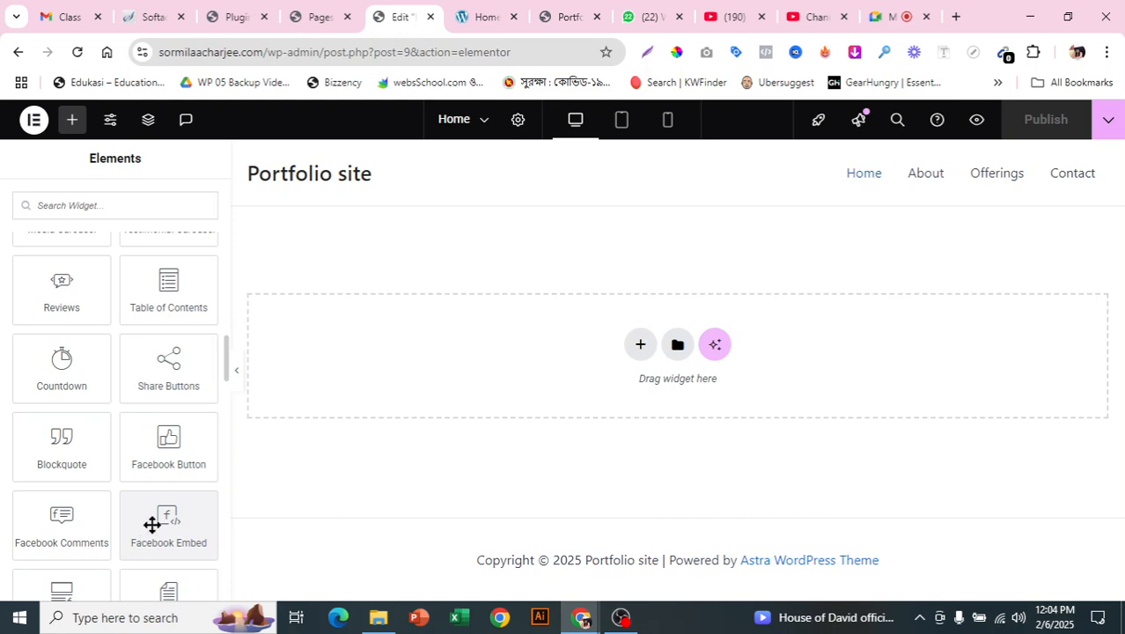
scroll(152, 525, "down", 3)
scroll(152, 524, "up", 20)
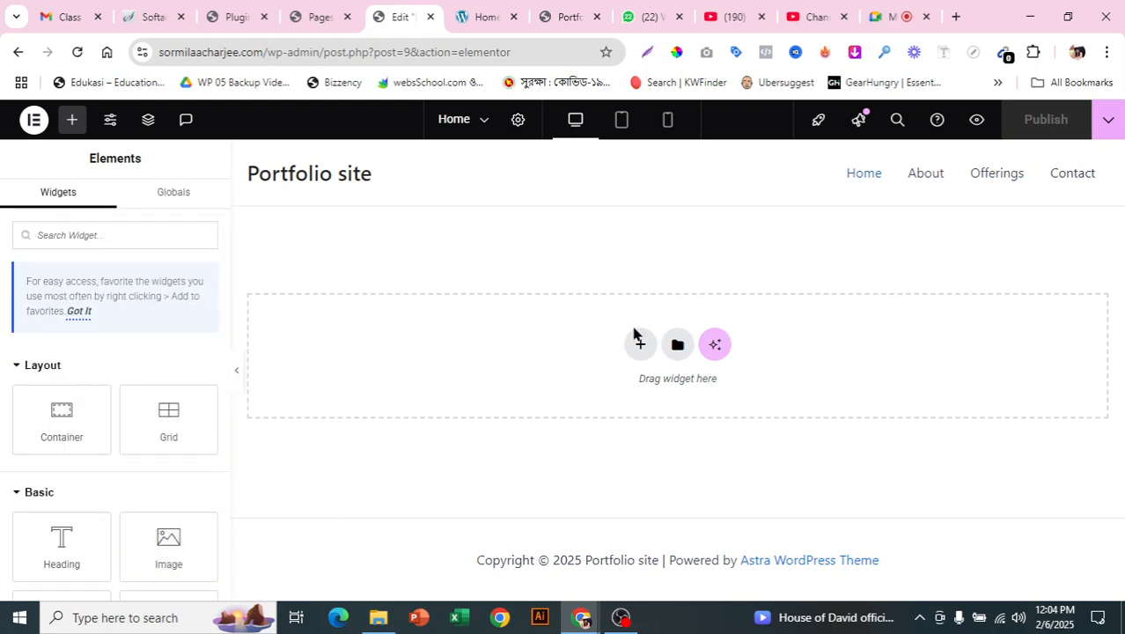
- Add a single-column Flexbox container with downward direction to the Home page
left_click(639, 343)
left_click(616, 403)
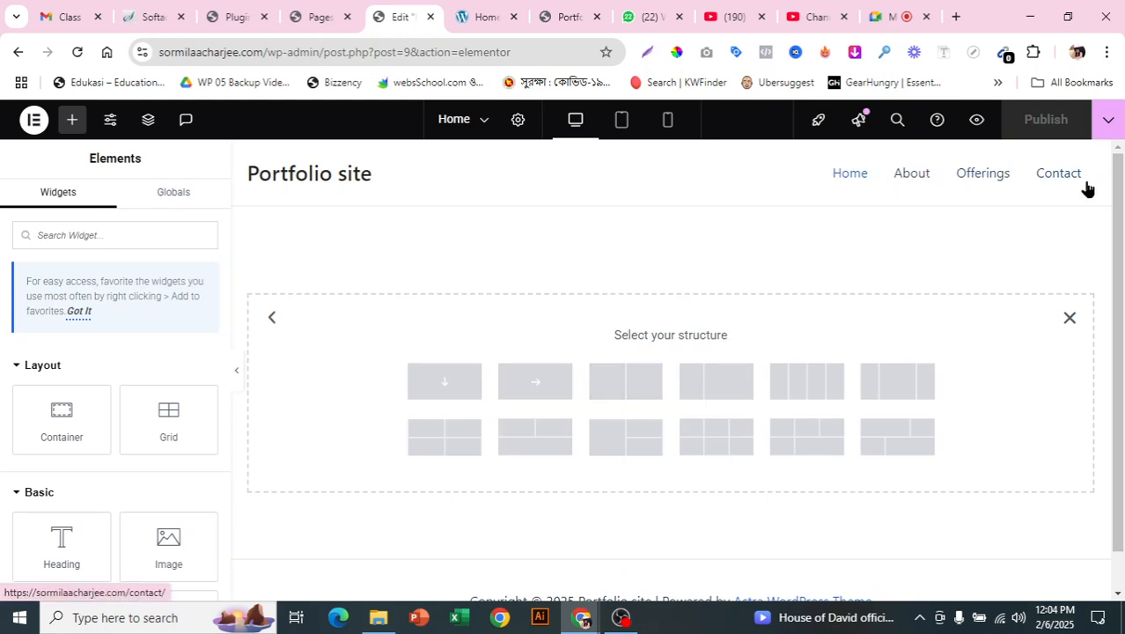
left_click(443, 384)
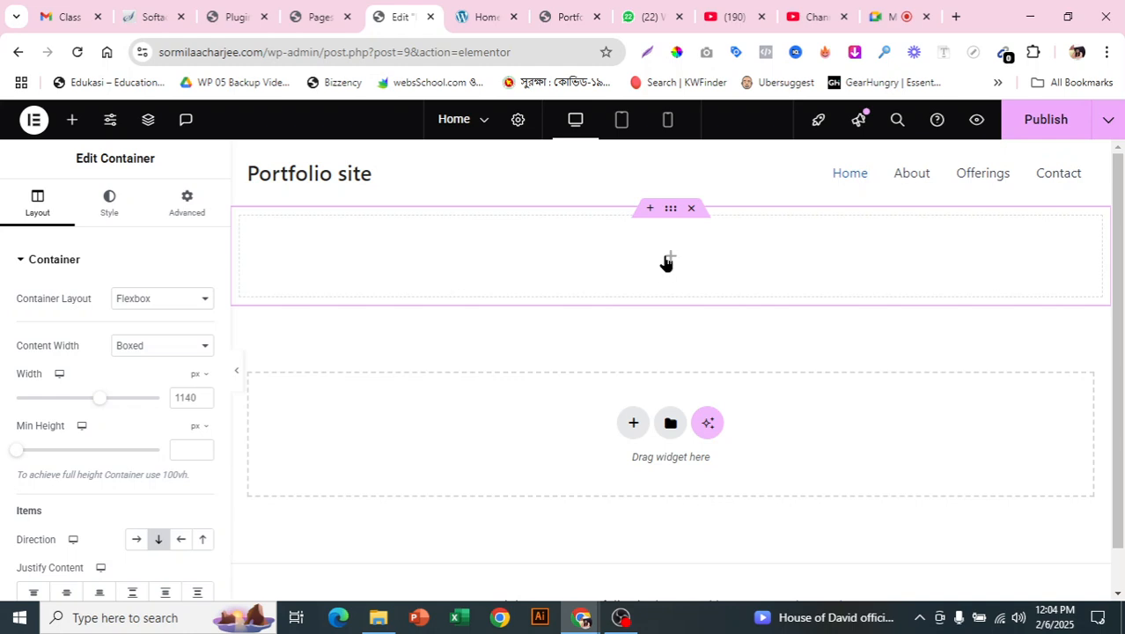
- Check the Galatic demo's header and open Elementor's Theme Builder in a new browser tab from the WordPress dashboard
left_click(471, 10)
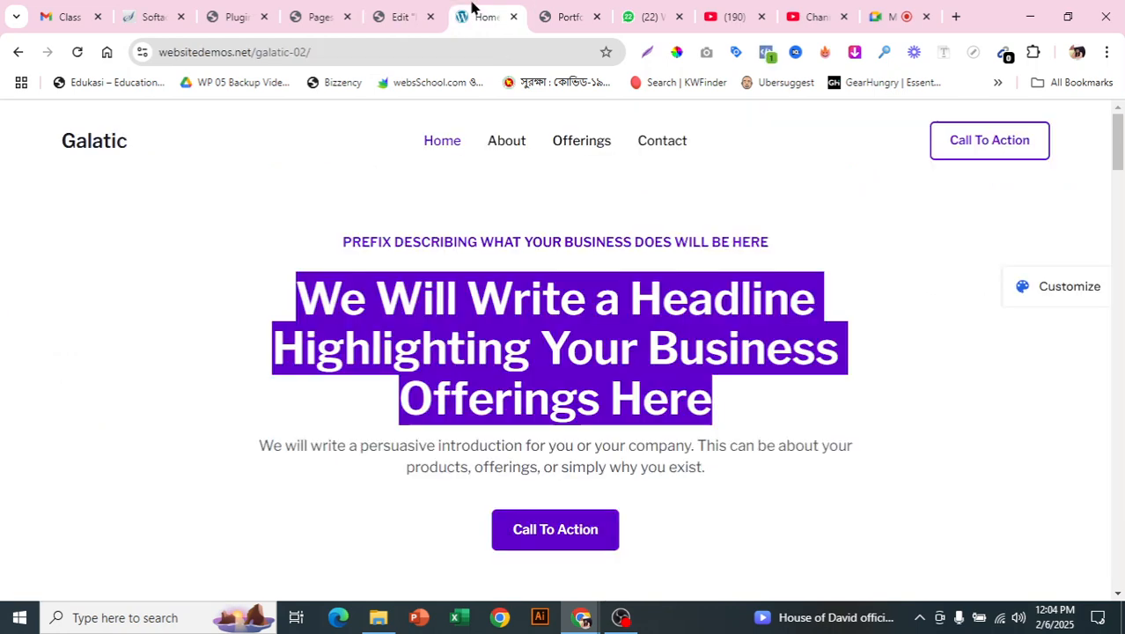
left_click(881, 320)
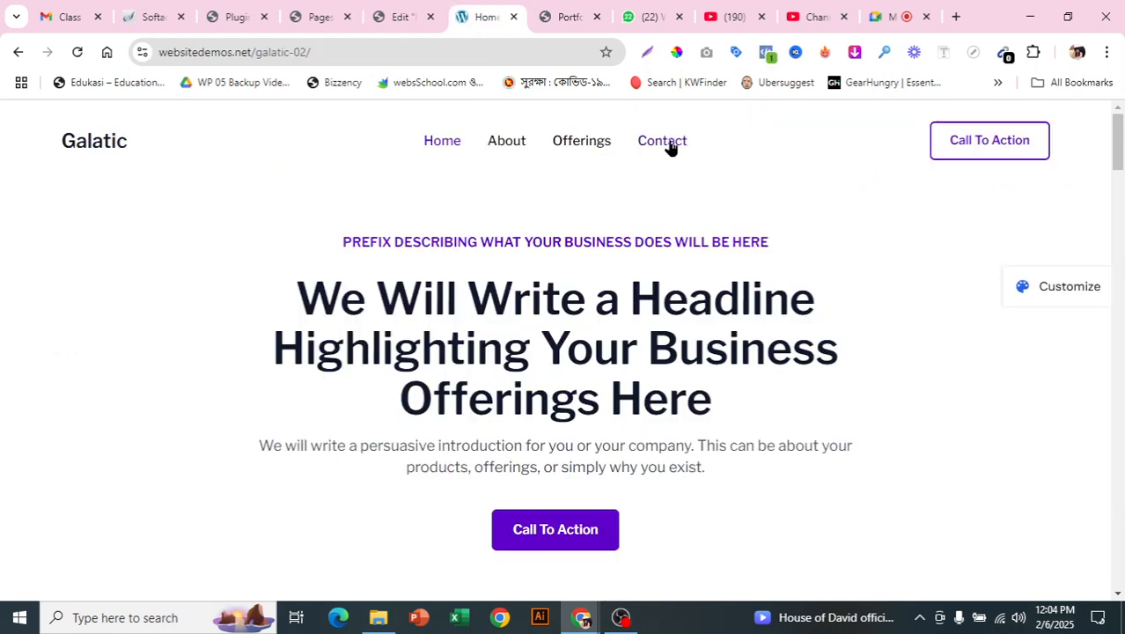
left_click(396, 10)
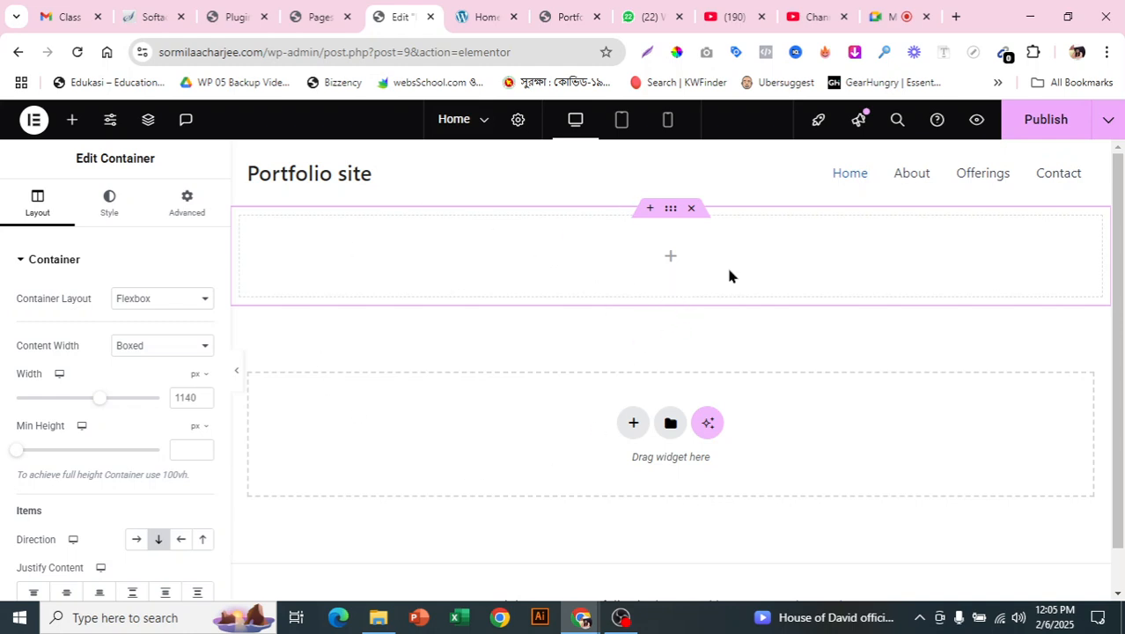
left_click(321, 19)
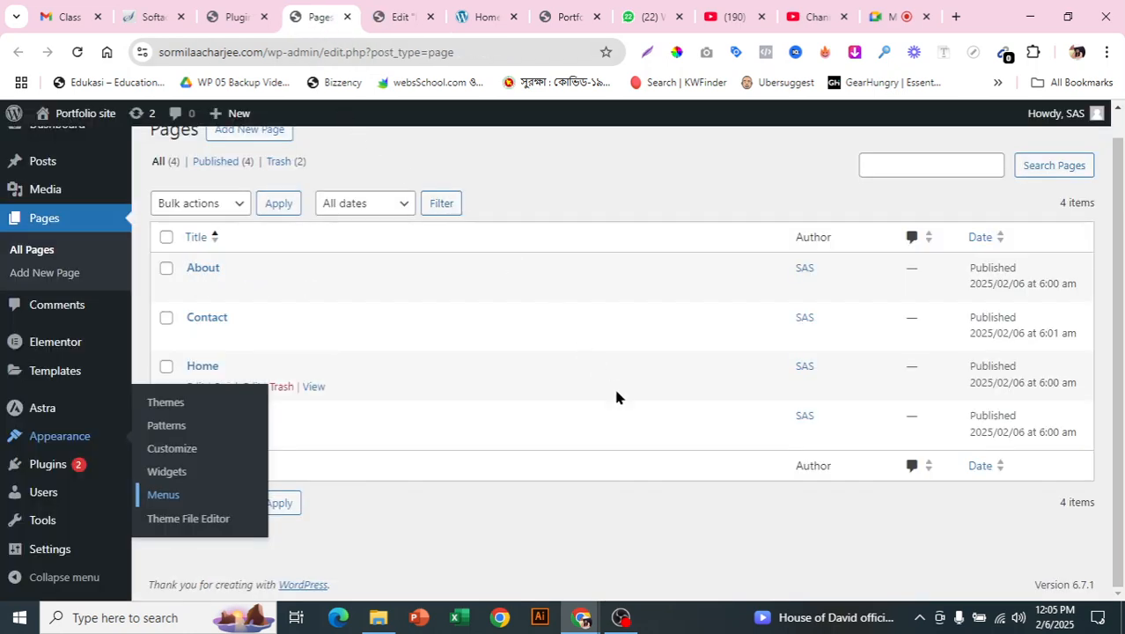
mouse_move(77, 370)
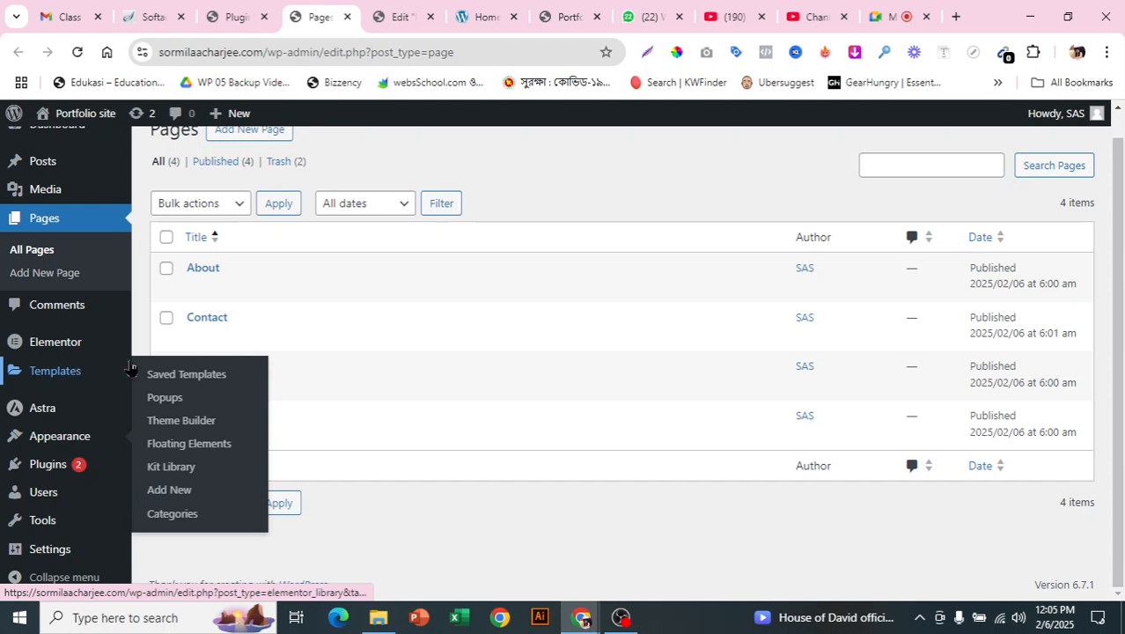
right_click(182, 422)
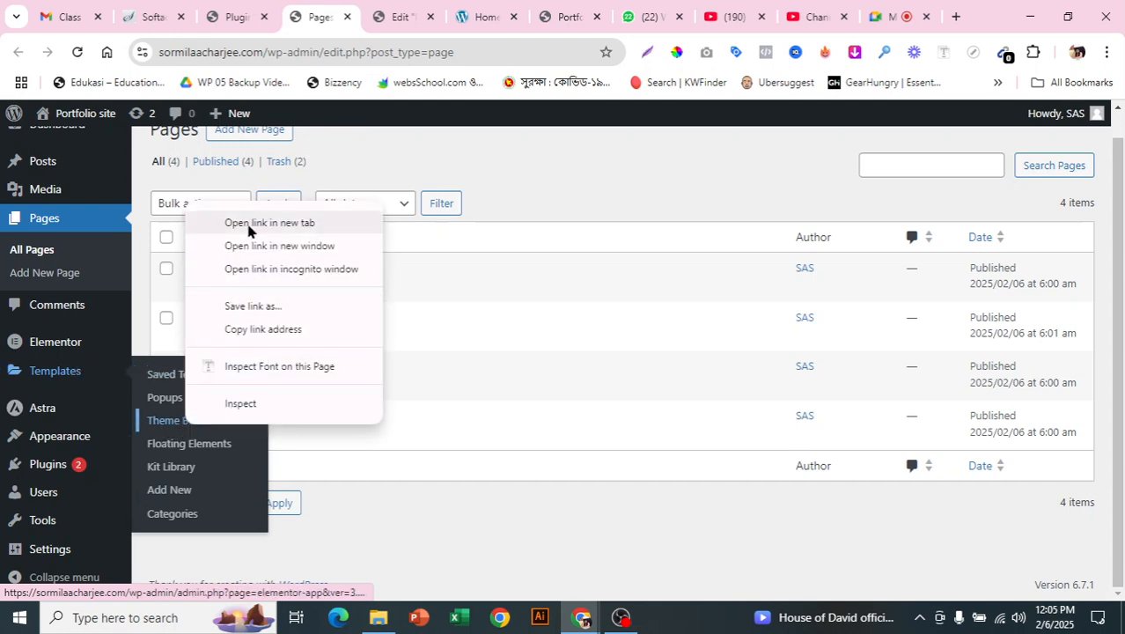
left_click(264, 227)
left_click(365, 10)
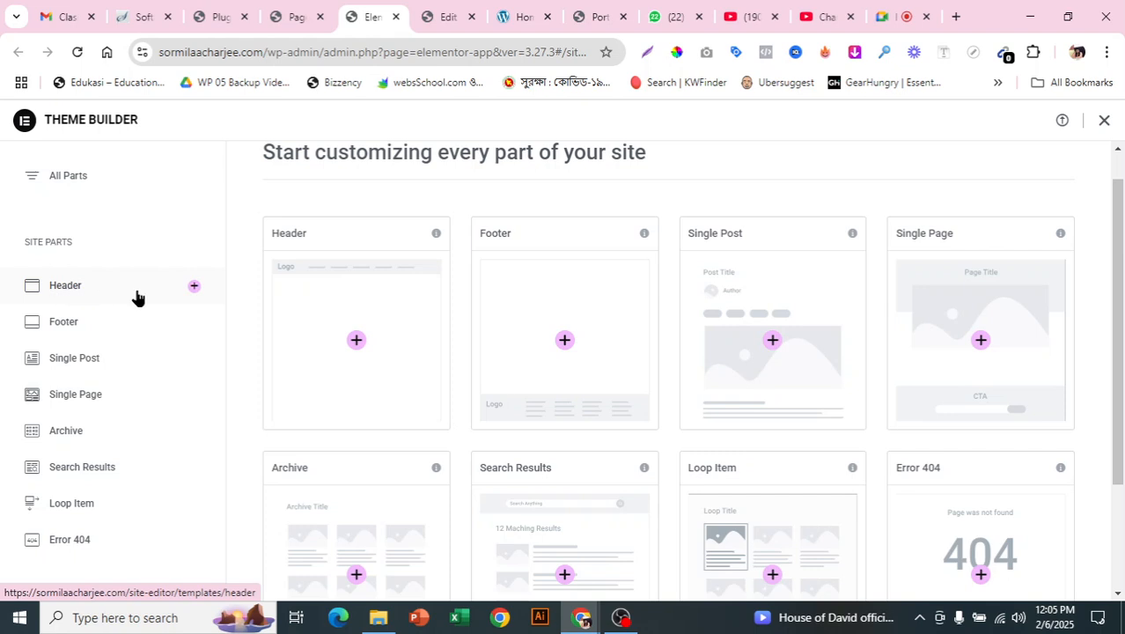
- Create a new Header template in the Theme Builder
left_click(137, 297)
left_click_drag(295, 267, 565, 273)
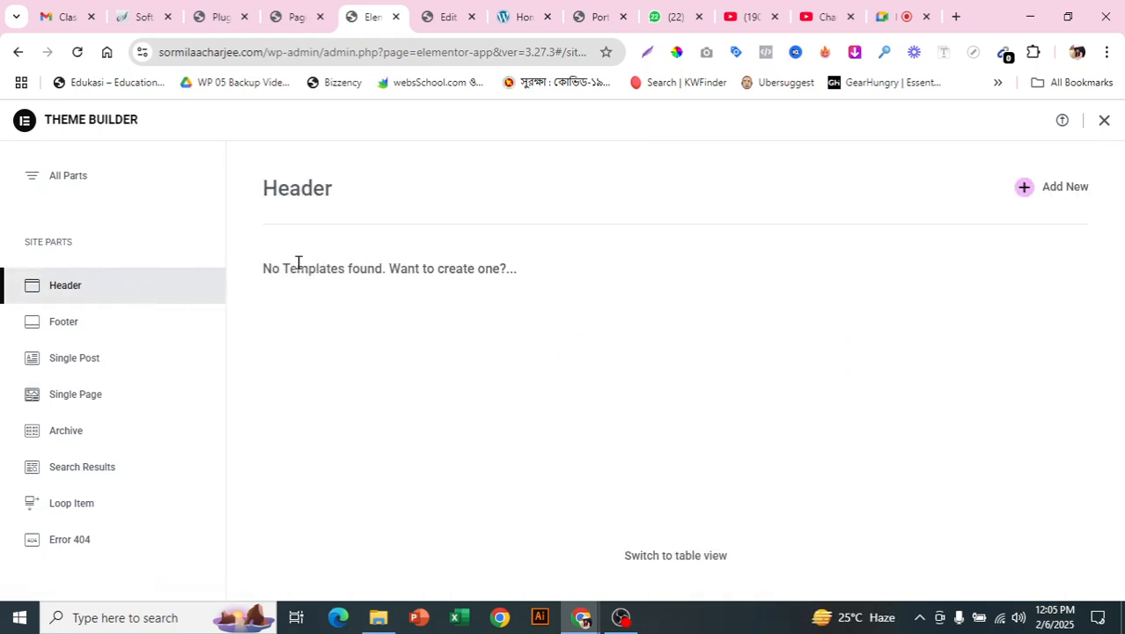
left_click(565, 273)
left_click(1041, 192)
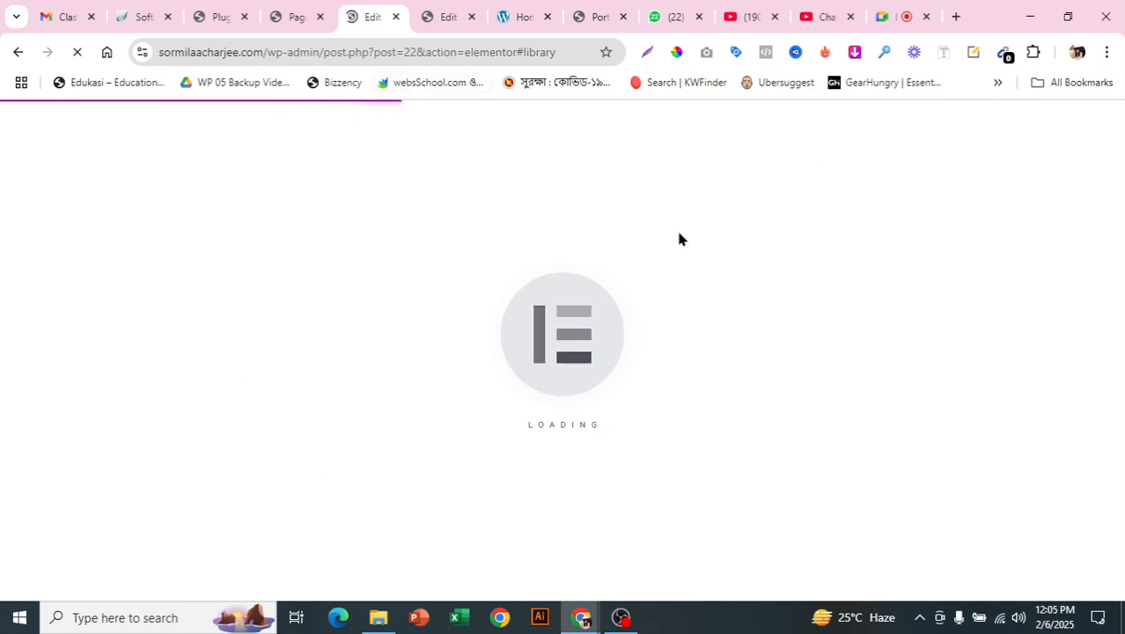
- Check the Galatic demo's header layout, then close the header block library and dismiss the Launchpad Checklist tip
left_click(521, 17)
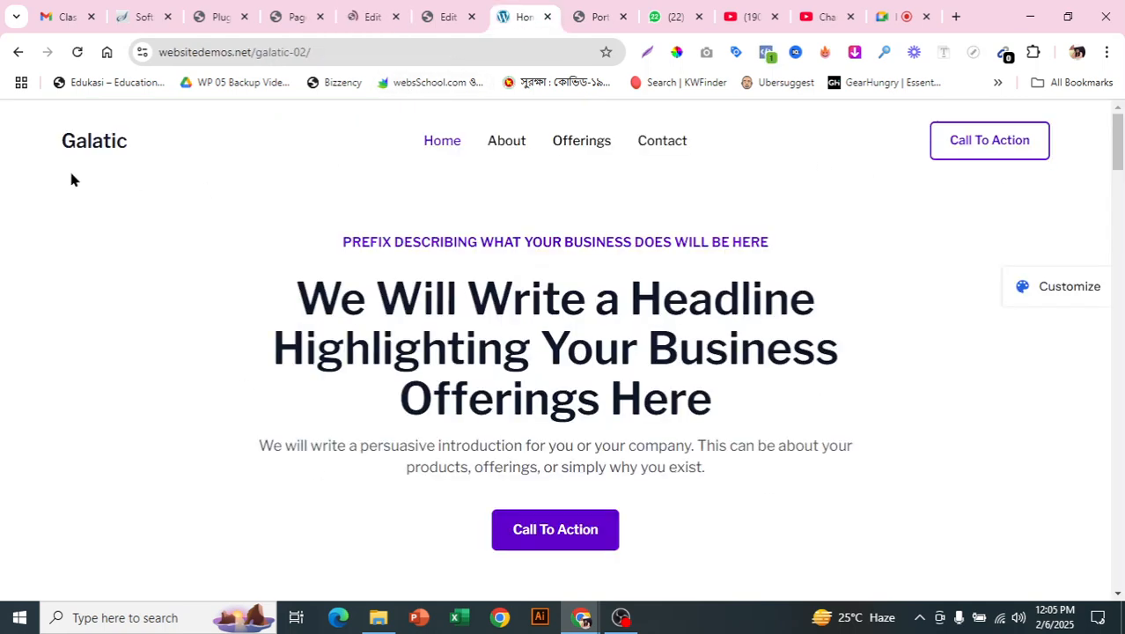
scroll(351, 298, "down", 1)
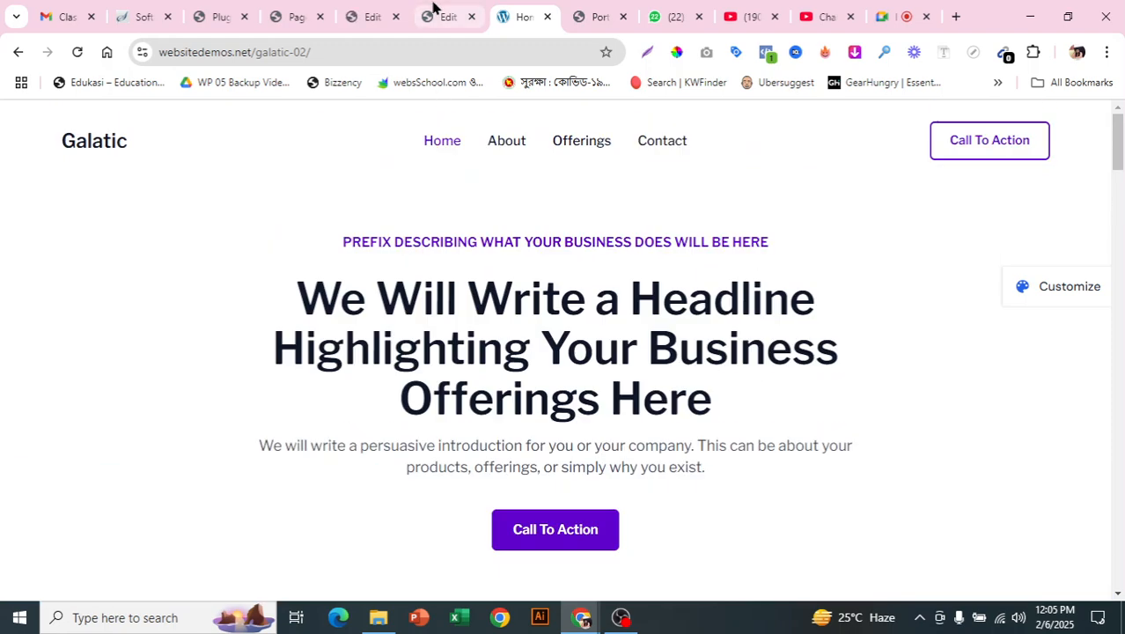
left_click(375, 7)
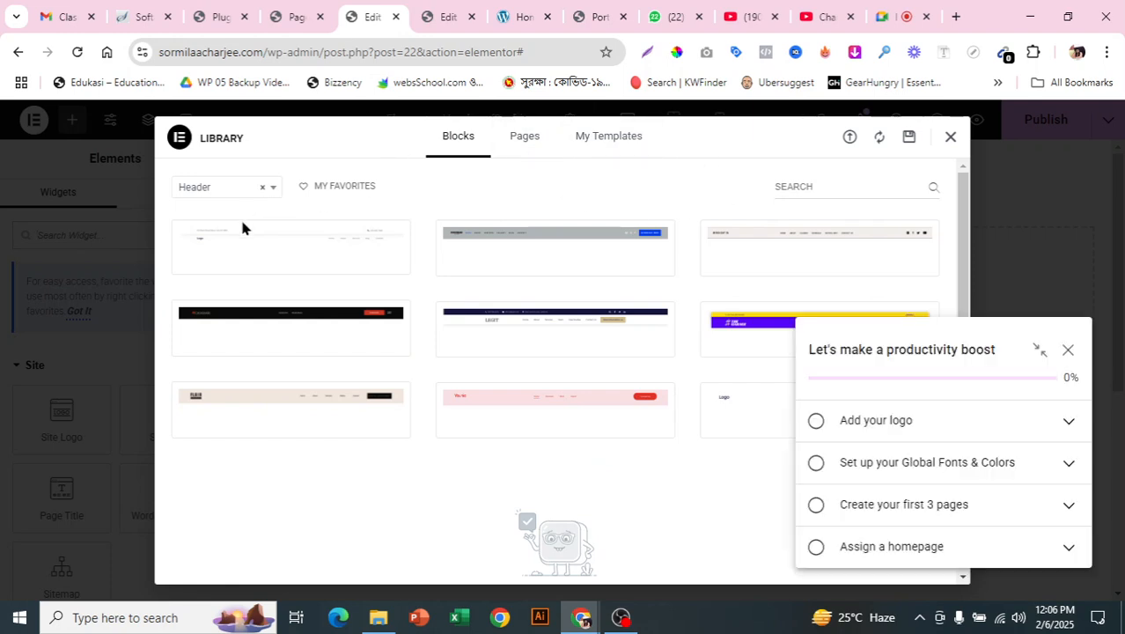
left_click(949, 141)
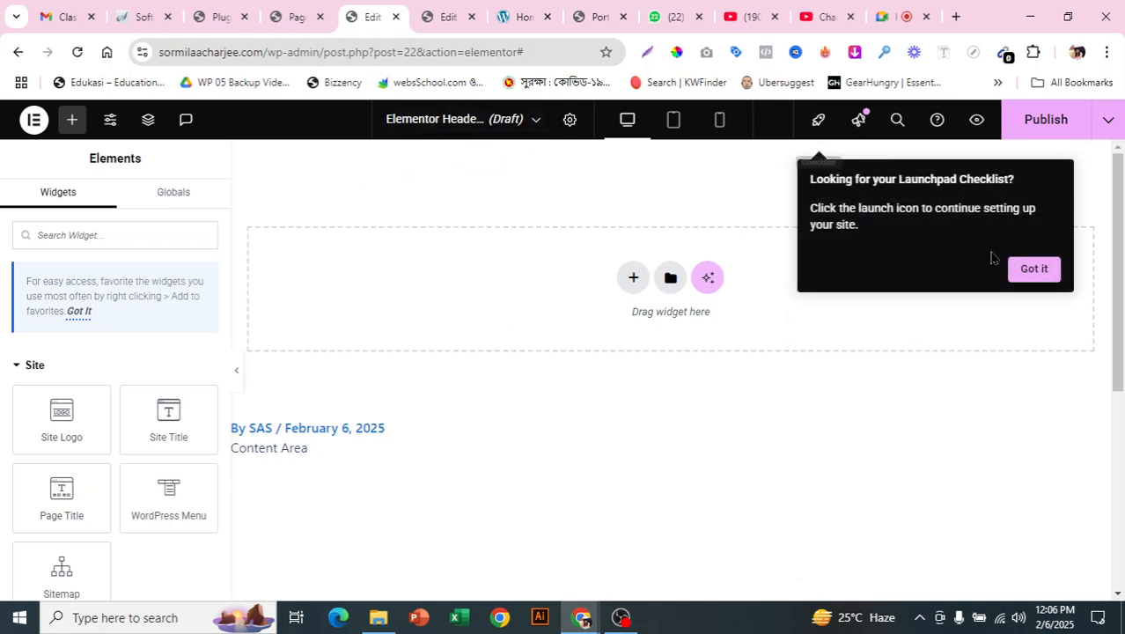
left_click(1030, 273)
- Add a Flexbox container with two equal columns to the header template, checking the layout against the Galatic demo's header
left_click(625, 283)
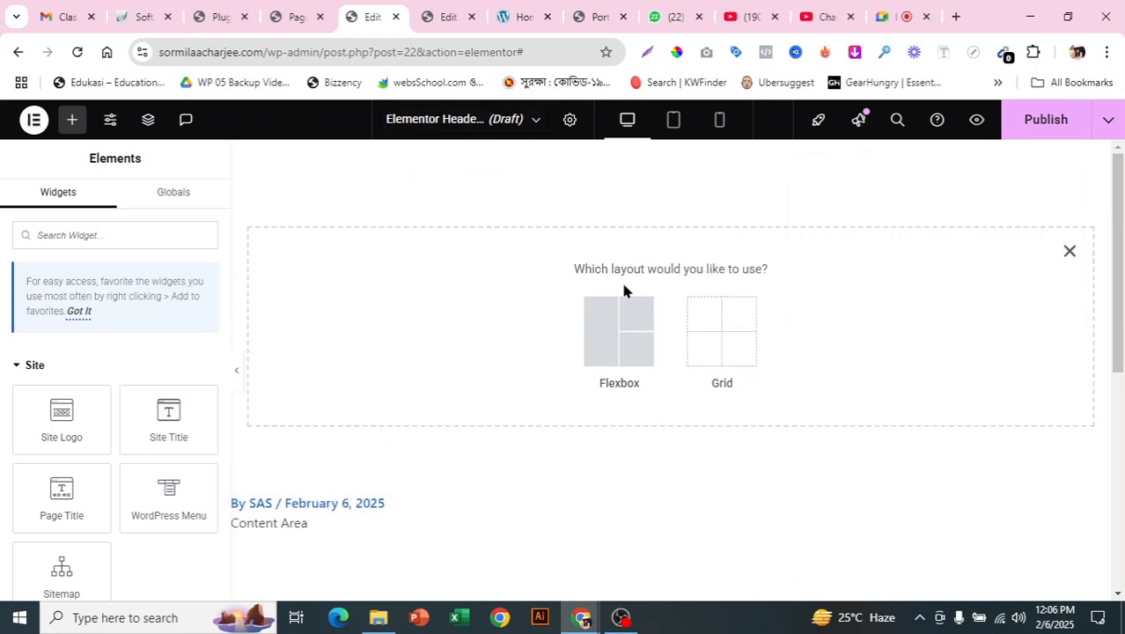
left_click(524, 14)
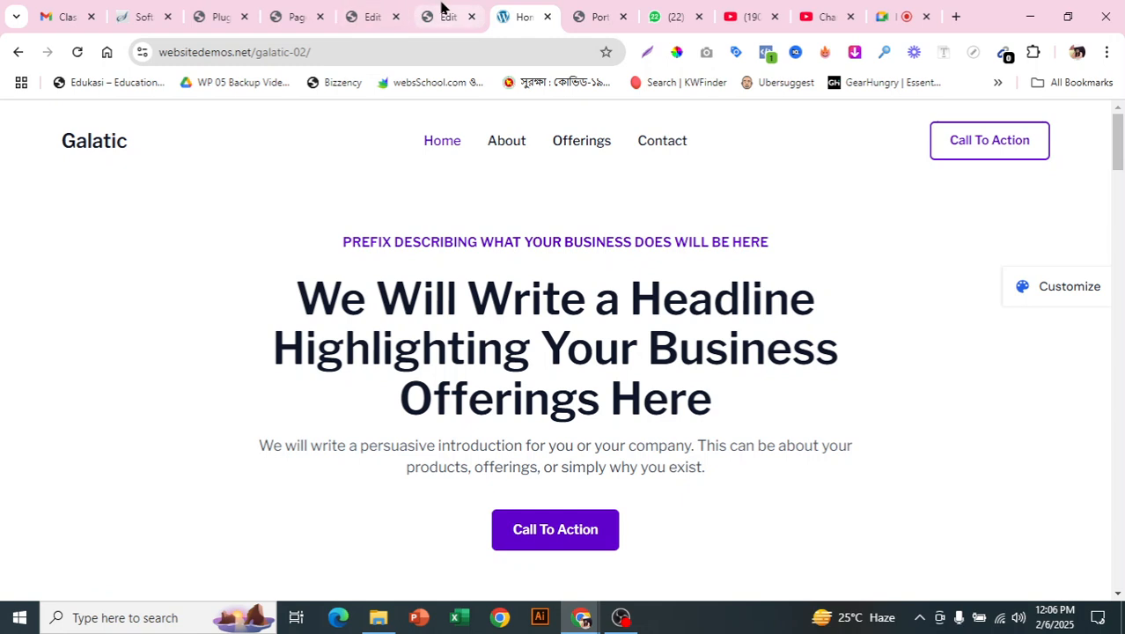
left_click(358, 9)
left_click(606, 311)
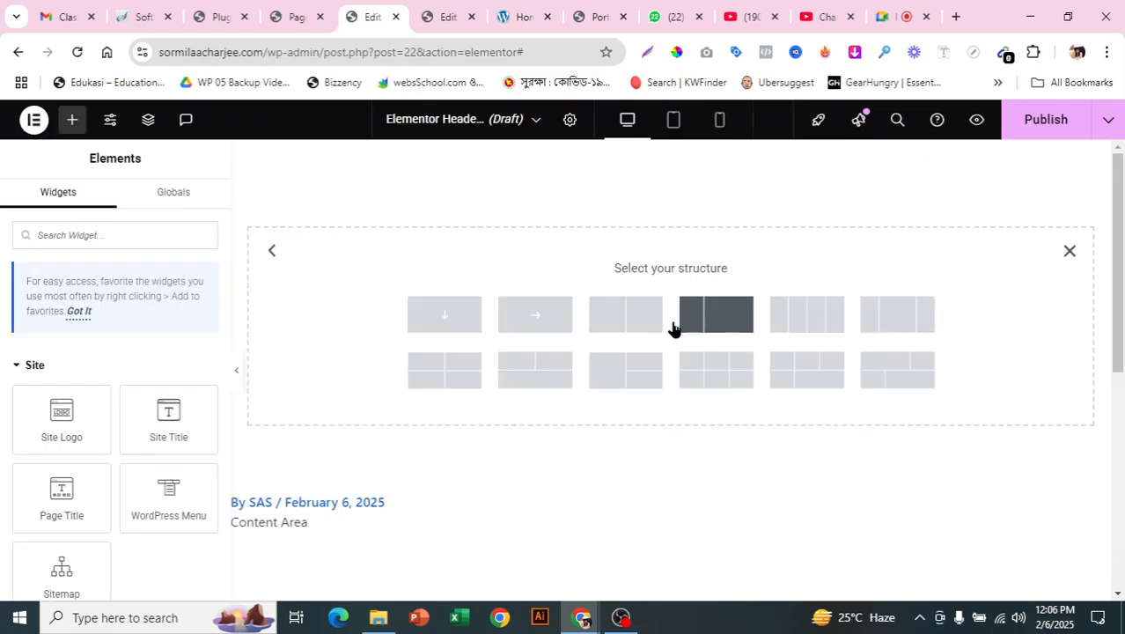
left_click(618, 323)
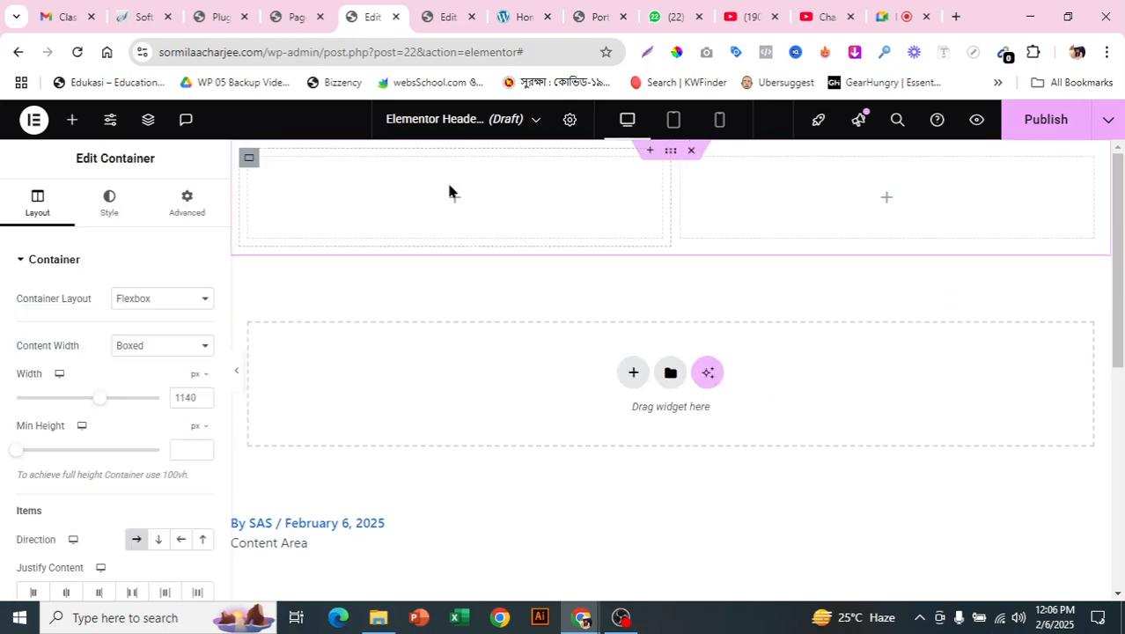
left_click(633, 377)
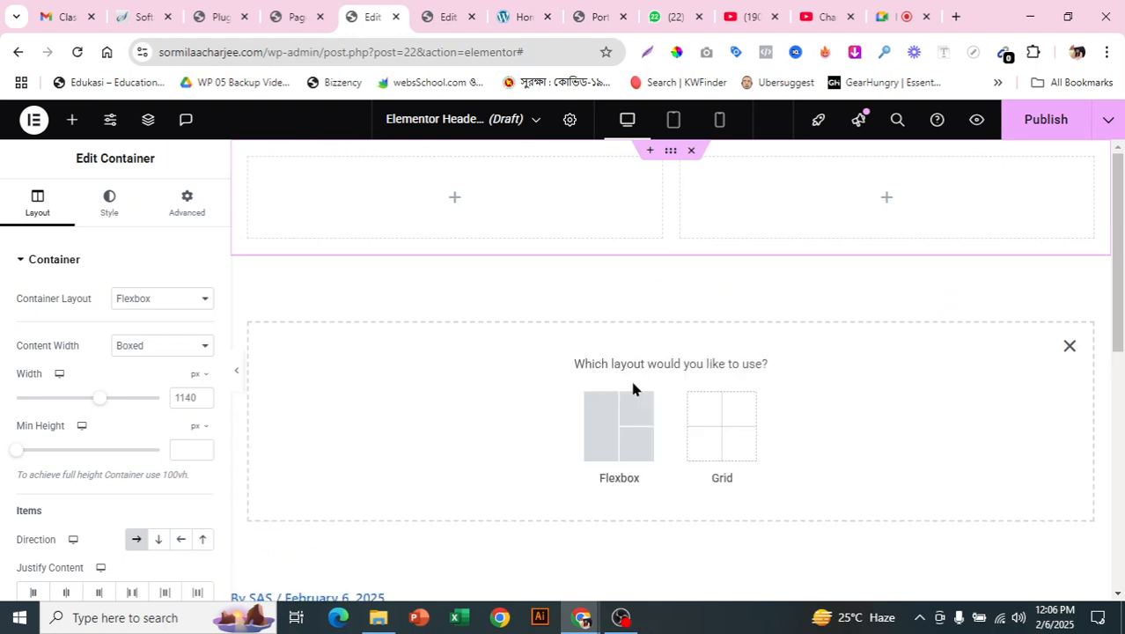
left_click(648, 428)
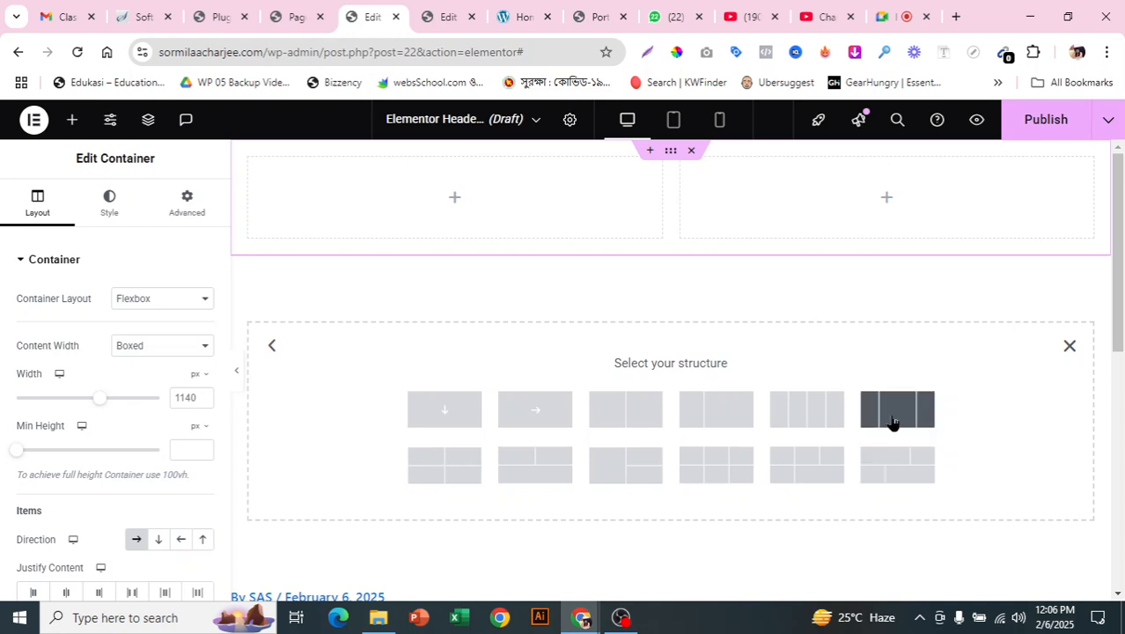
left_click(1068, 347)
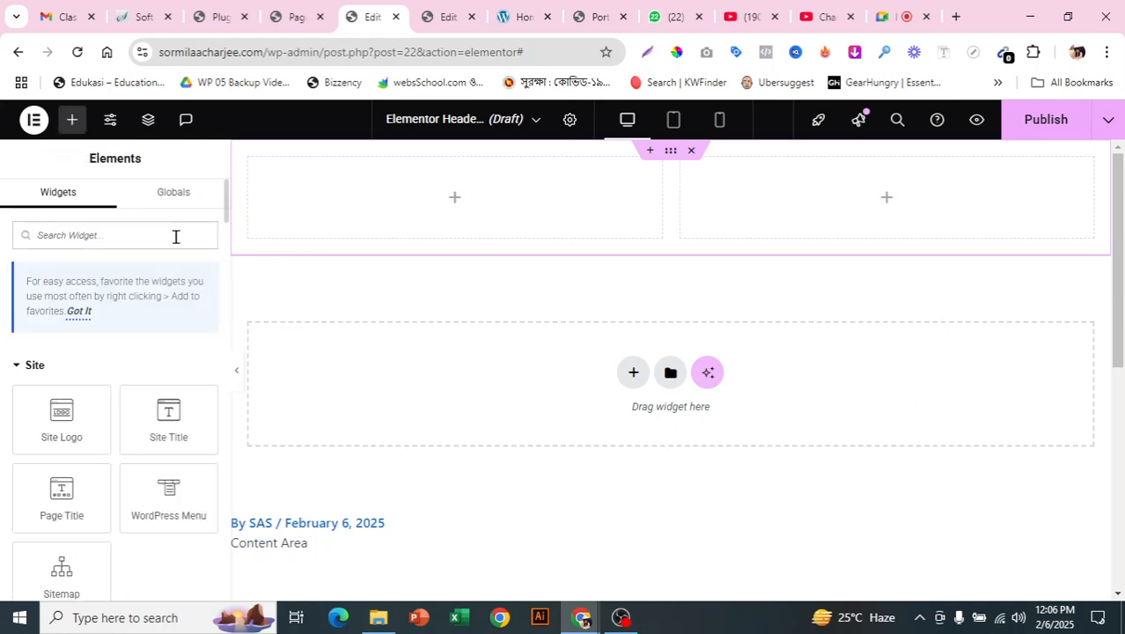
scroll(185, 289, "down", 2)
scroll(183, 288, "up", 2)
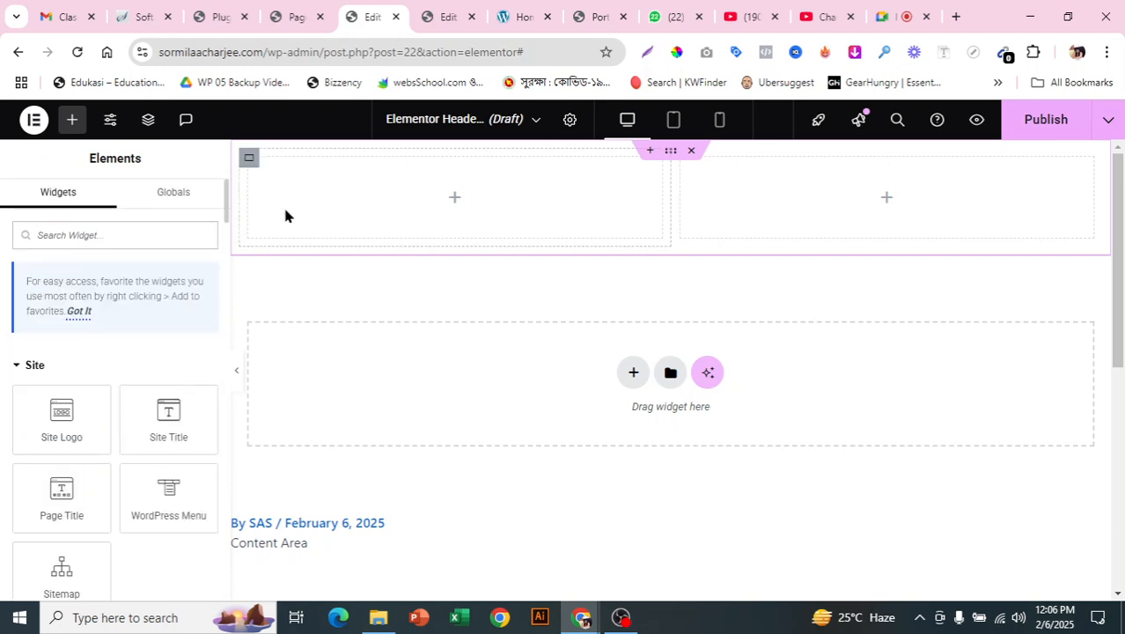
- Narrow the header container's left column slightly and duplicate its right column to make three columns
mouse_move(669, 227)
left_mouse_down()
mouse_move(604, 227)
mouse_move(649, 228)
left_mouse_up()
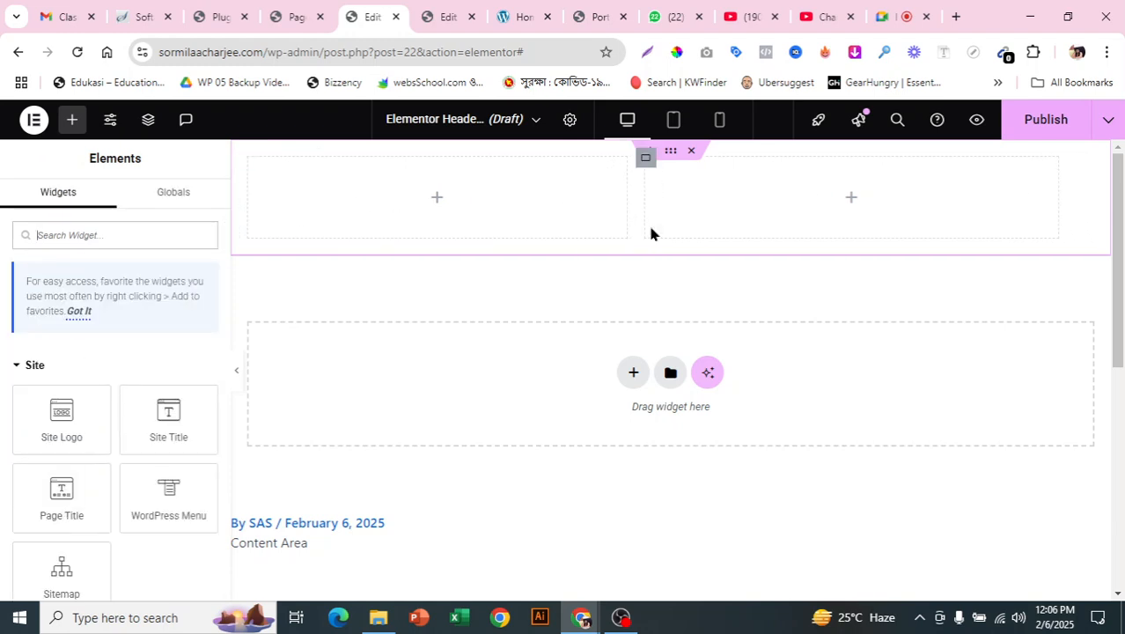
right_click(645, 166)
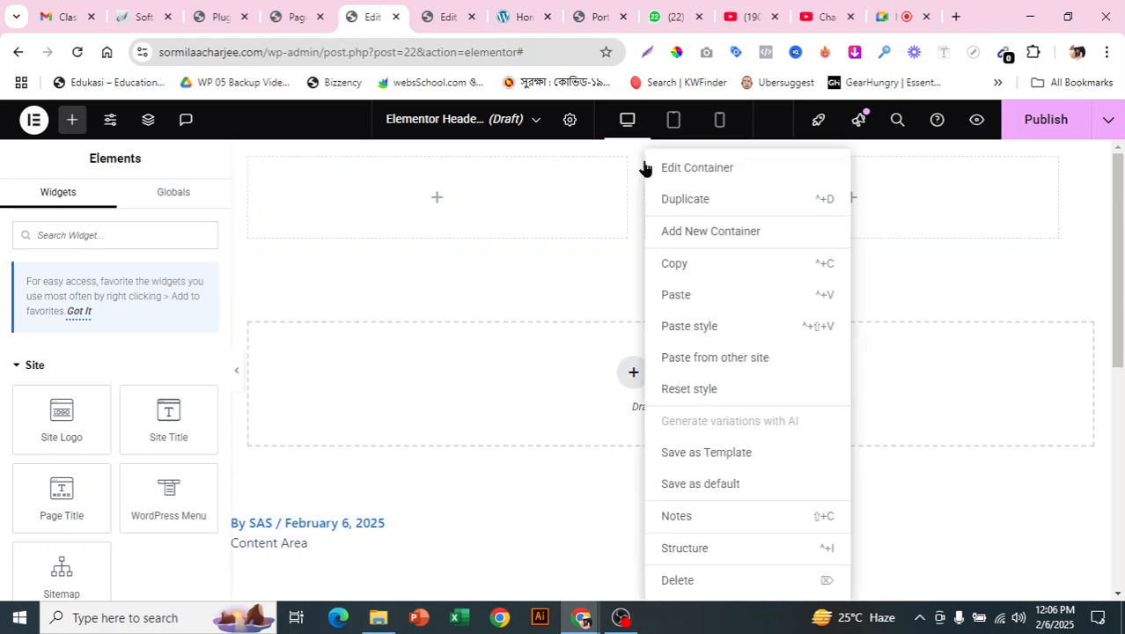
left_click(680, 200)
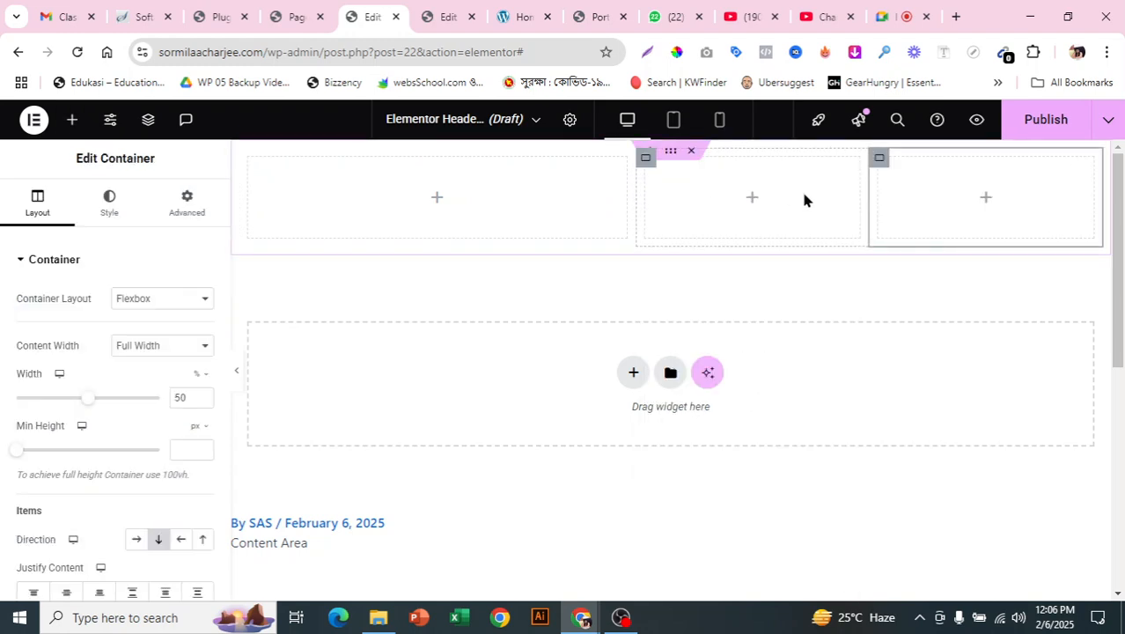
- Resize the three header columns so the middle one is widest, and compare them with the Galatic demo's header
left_click_drag(628, 200, 508, 198)
left_click_drag(819, 158, 835, 197)
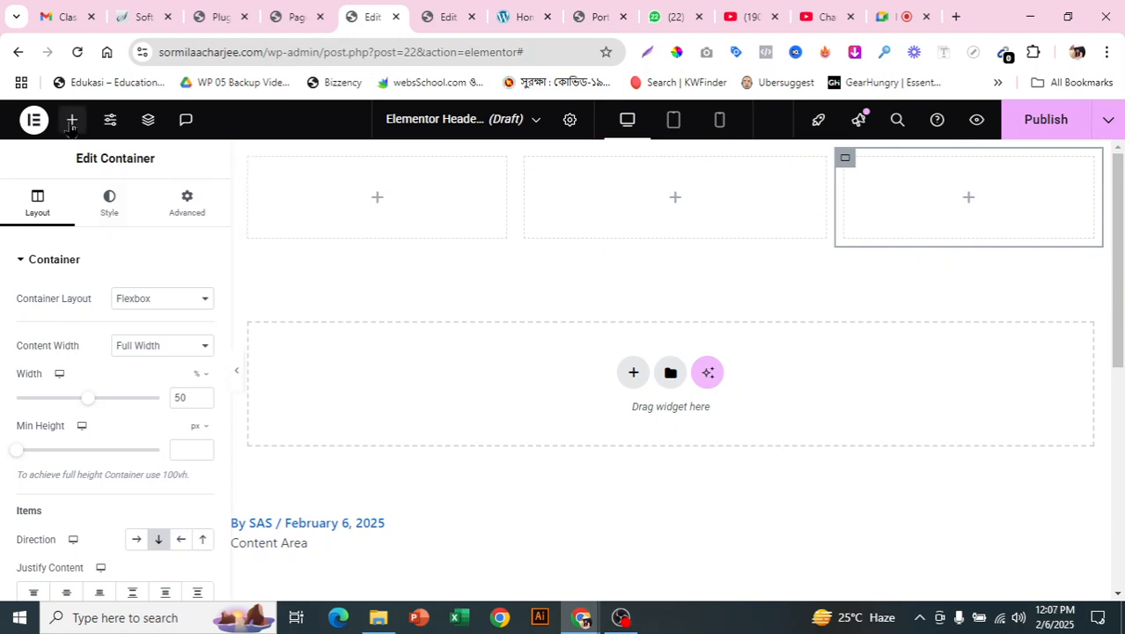
left_click(516, 8)
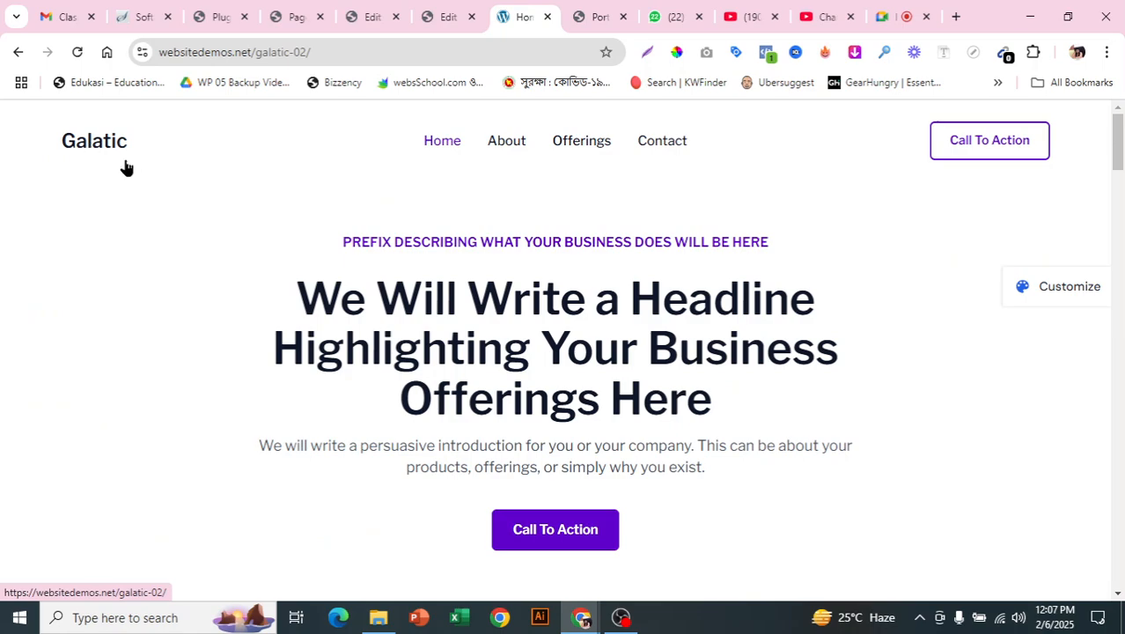
- Look over the Galatic demo page, then select and download all of its images with the Imageye extension
scroll(936, 523, "down", 5)
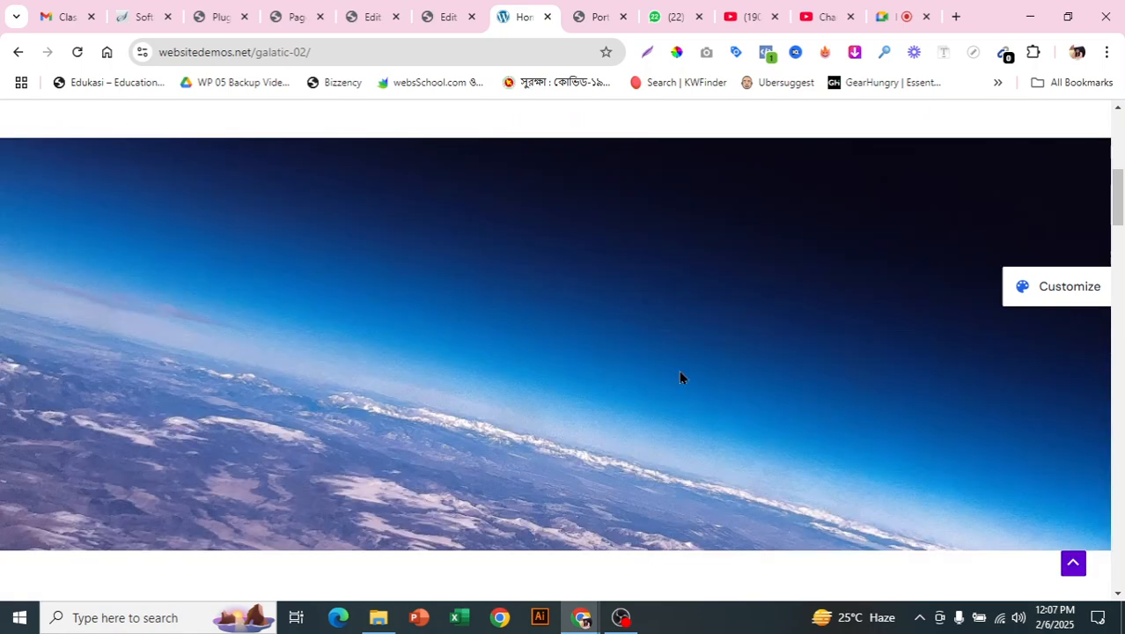
scroll(866, 366, "up", 1)
scroll(862, 373, "down", 8)
scroll(863, 372, "up", 15)
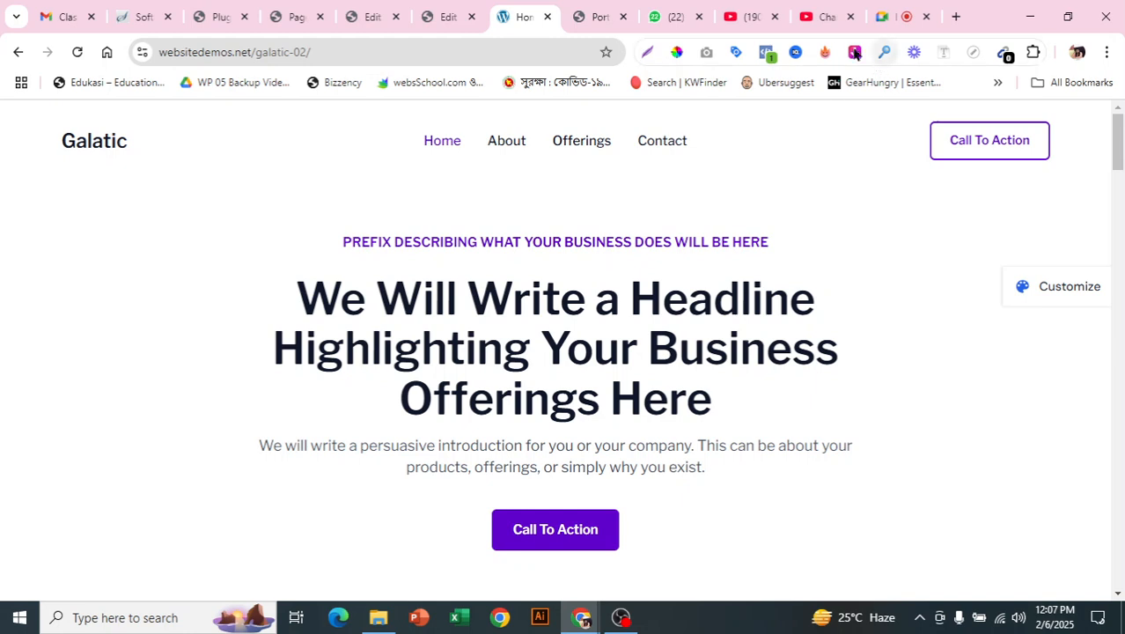
left_click(850, 53)
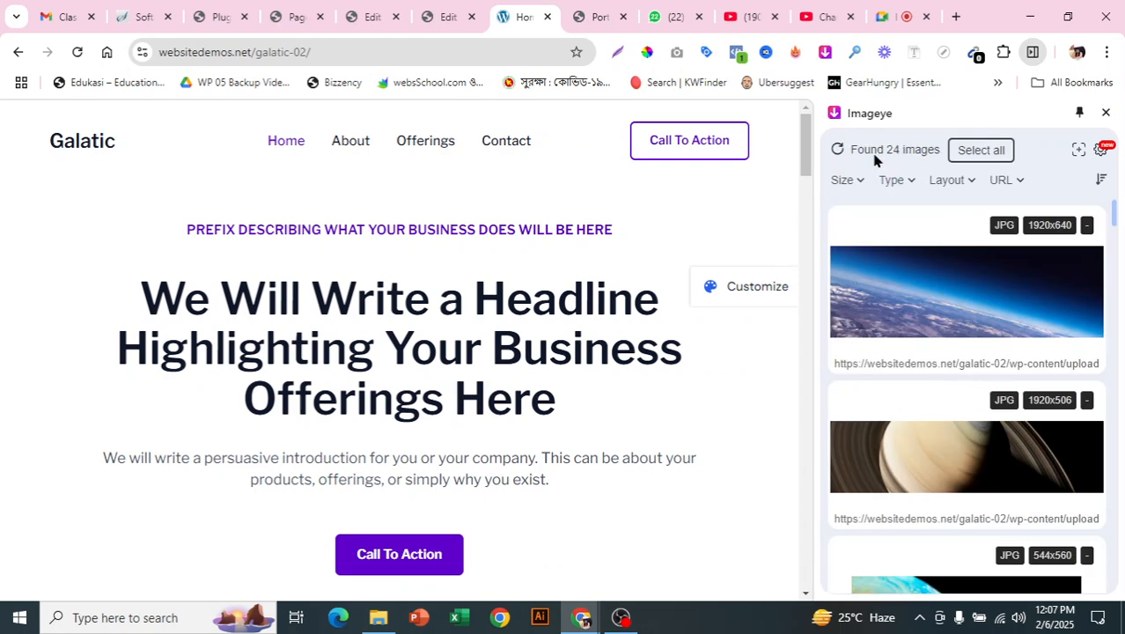
mouse_move(849, 251)
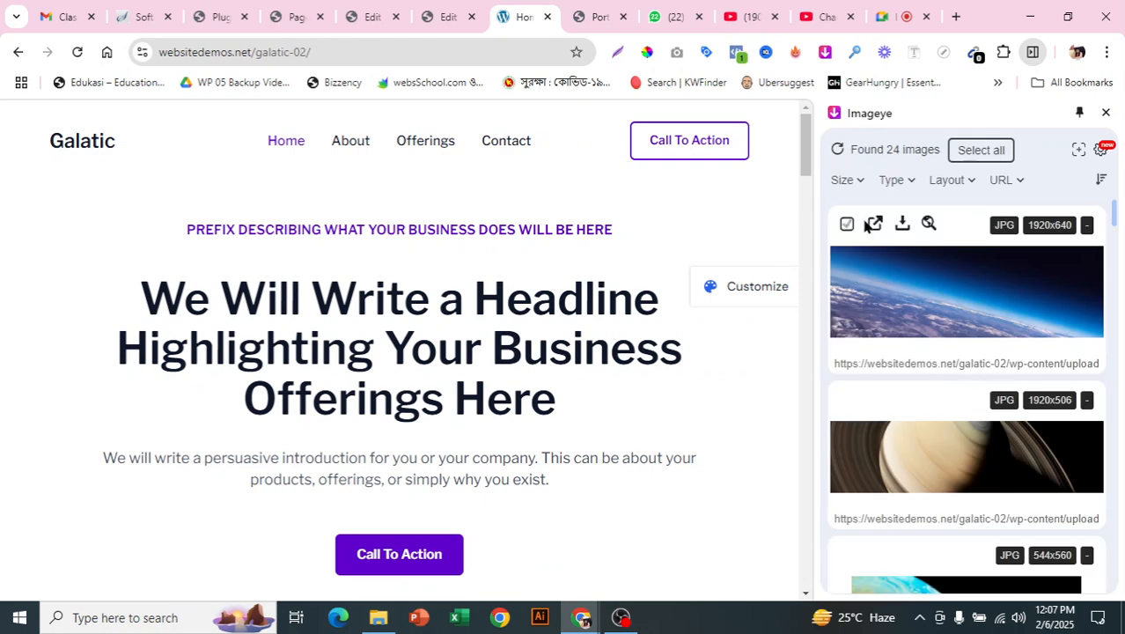
left_click(847, 224)
left_click(1001, 151)
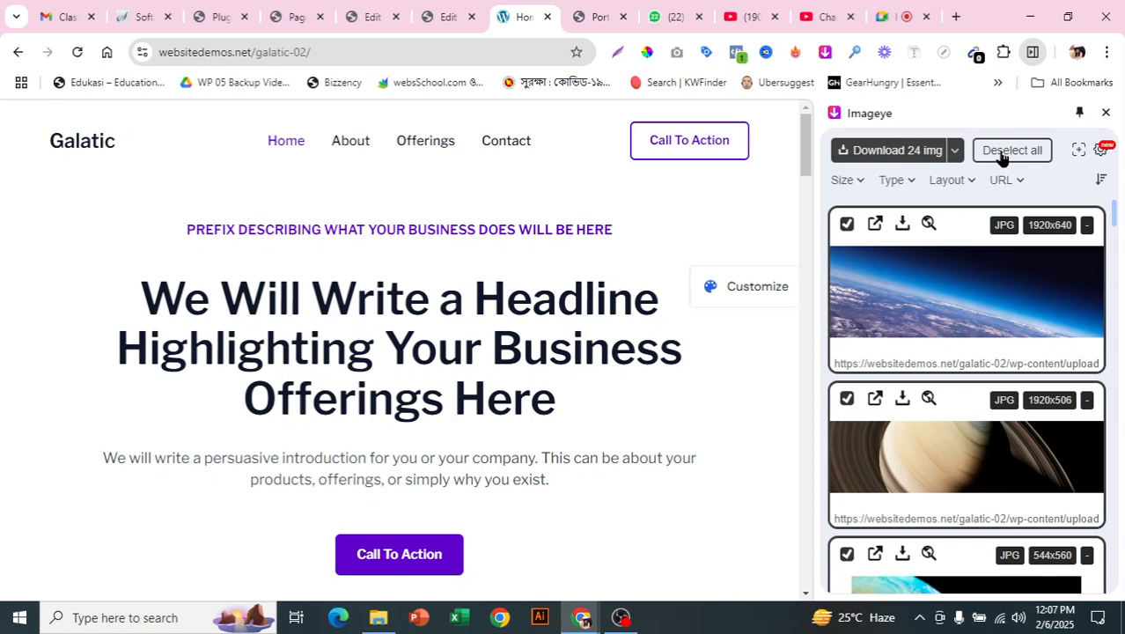
left_click(916, 159)
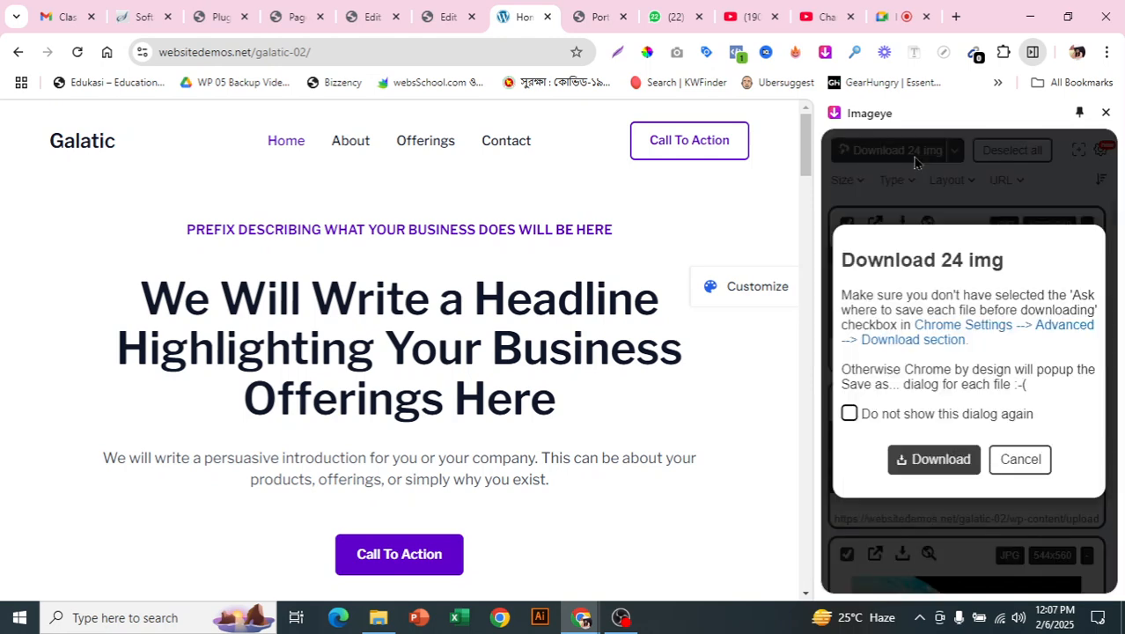
left_click(944, 458)
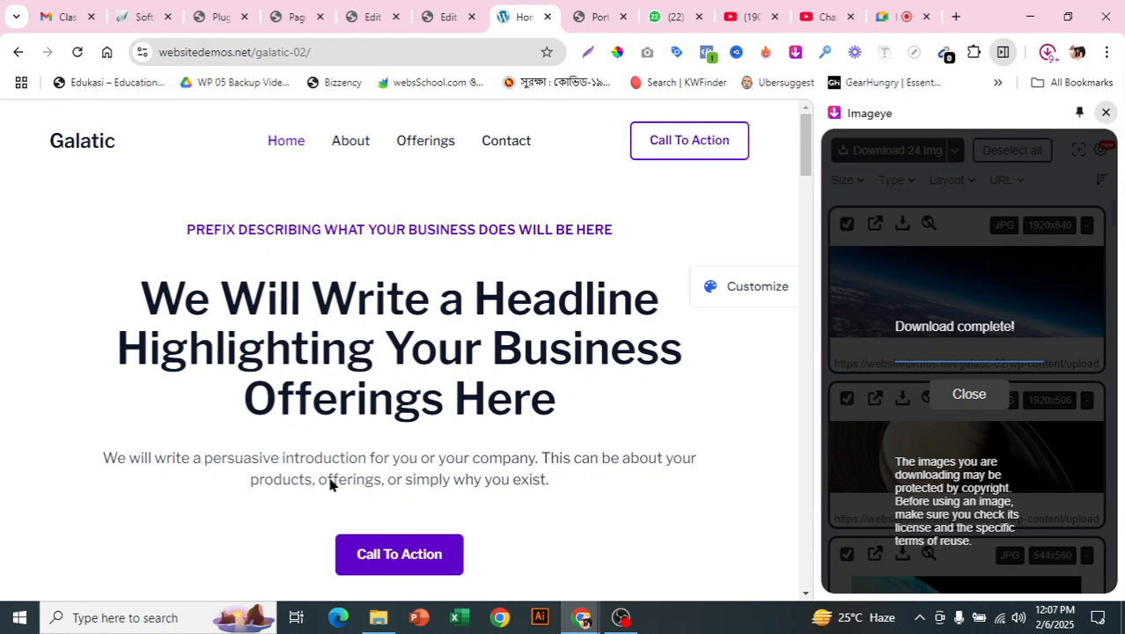
- Switch to File Explorer and move the "Home - Galatic" folder from Downloads to Pictures
left_click(379, 617)
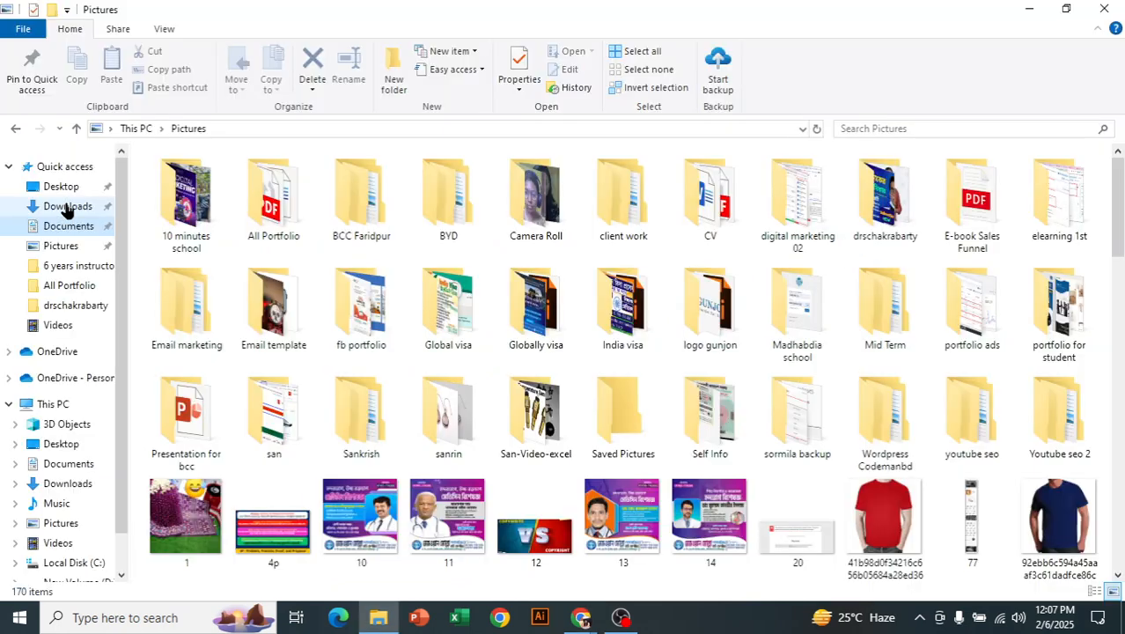
left_click(67, 207)
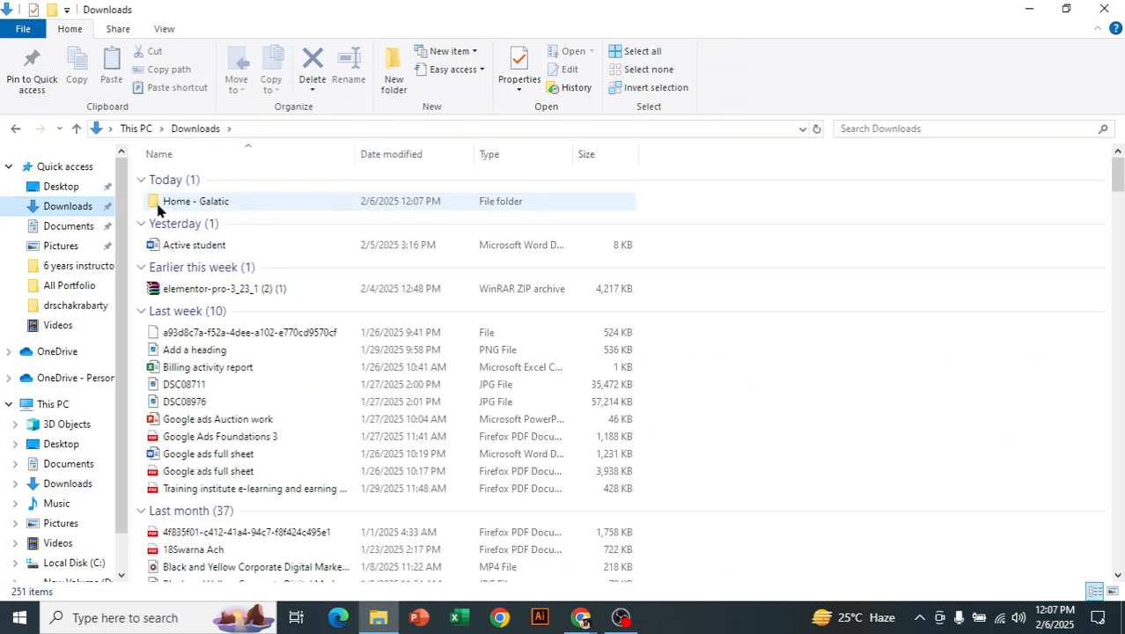
left_click(237, 201)
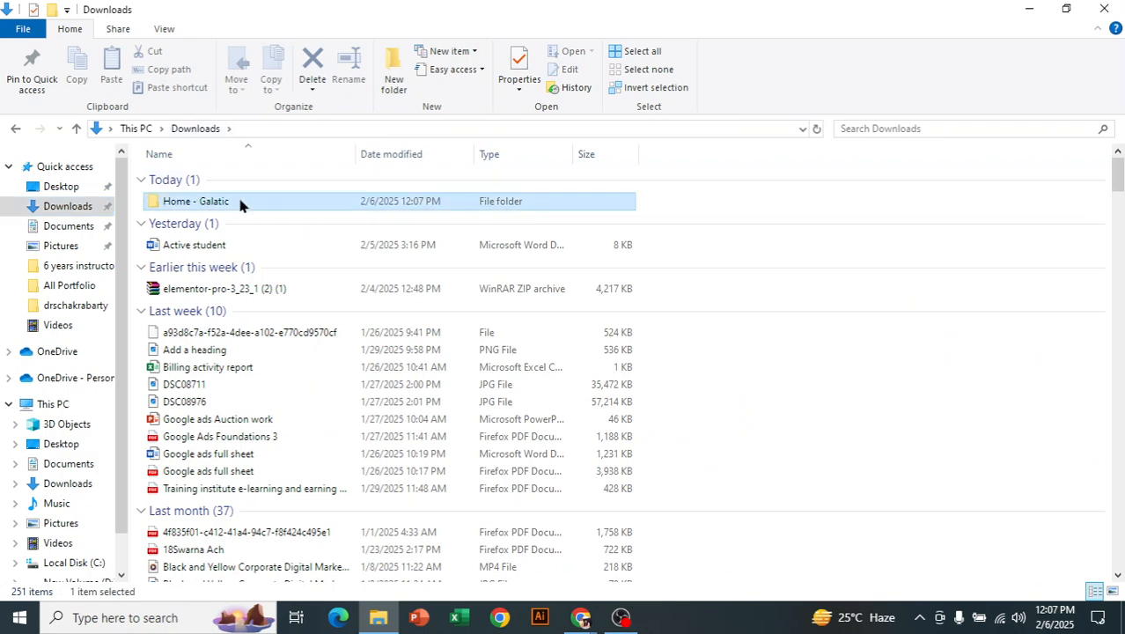
right_click(234, 202)
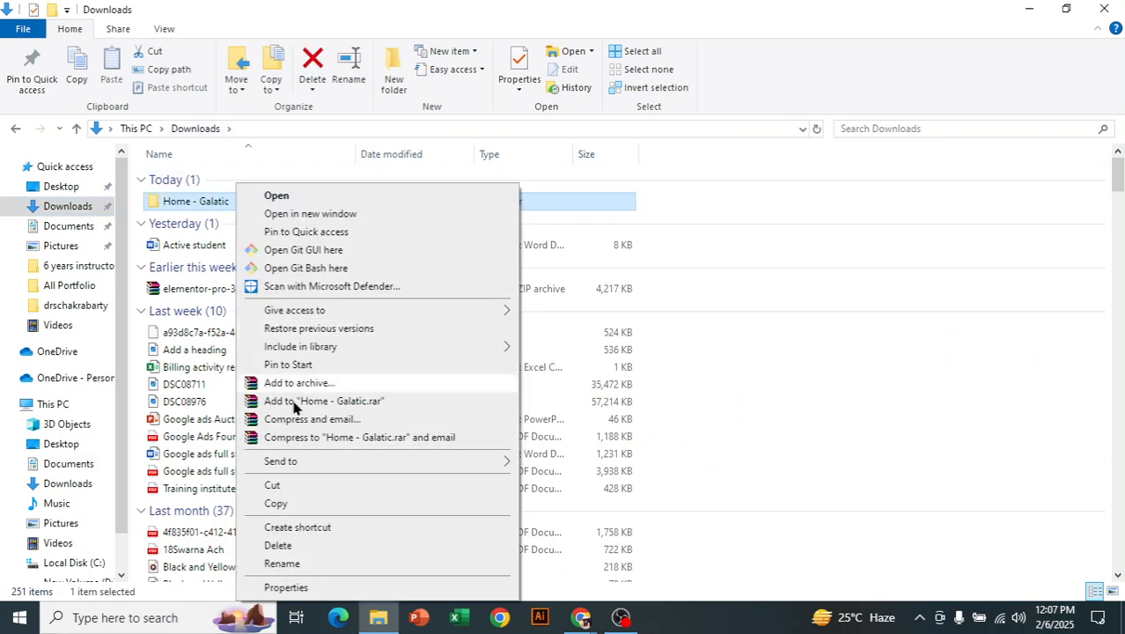
left_click(306, 483)
left_click(67, 248)
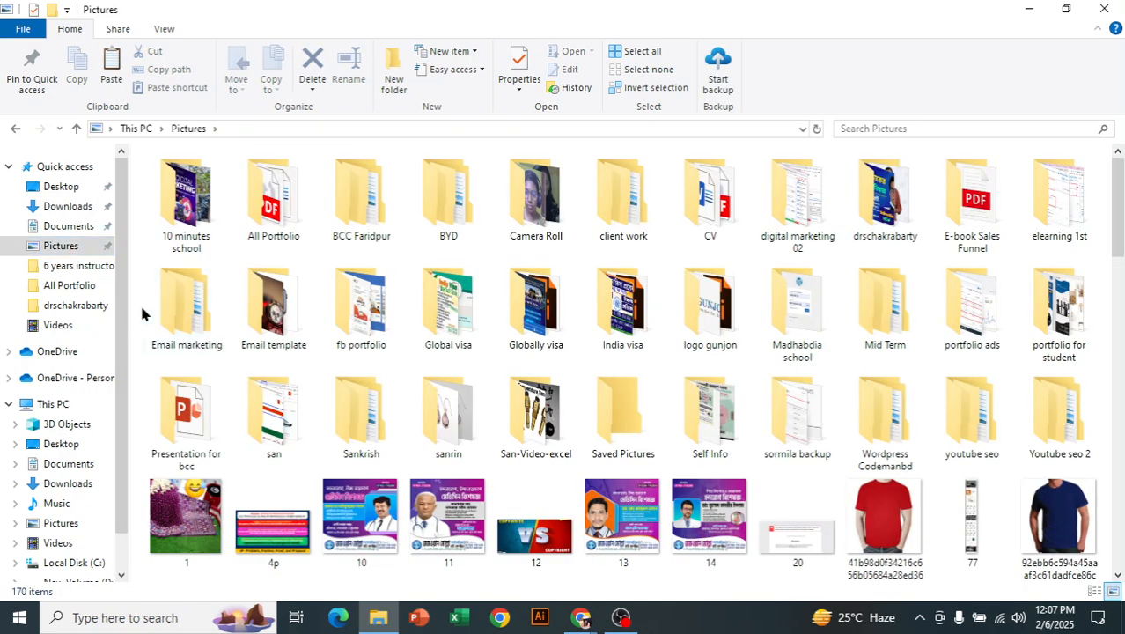
key("ctrl+v")
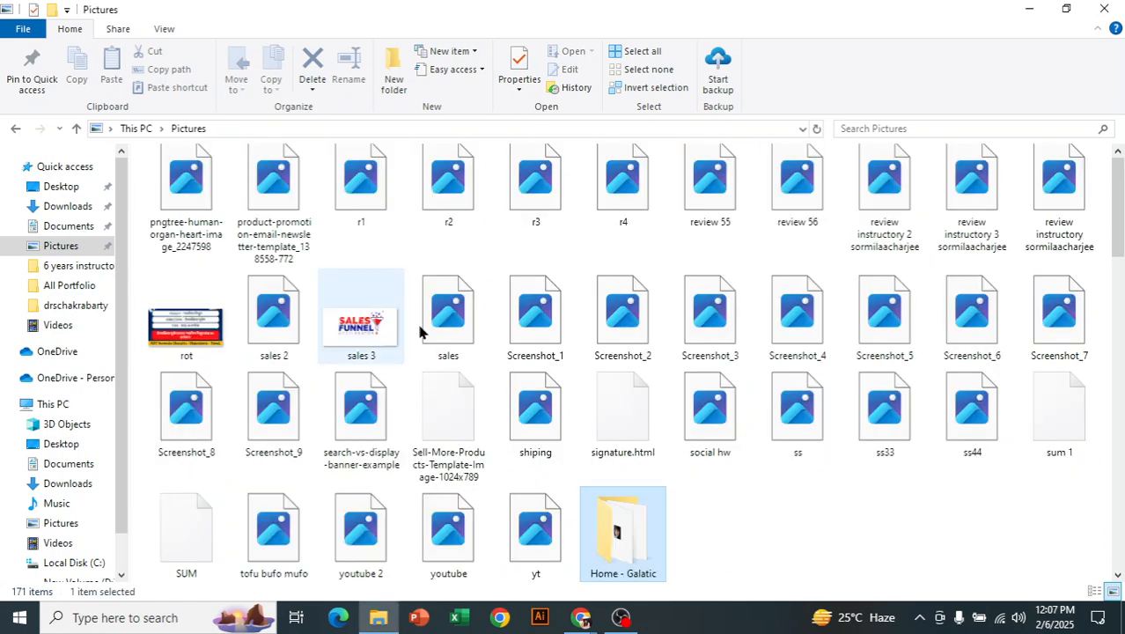
- Look through the downloaded images in the "Home - Galatic" folder, then return to the Galatic demo page in the browser
double_click(615, 529)
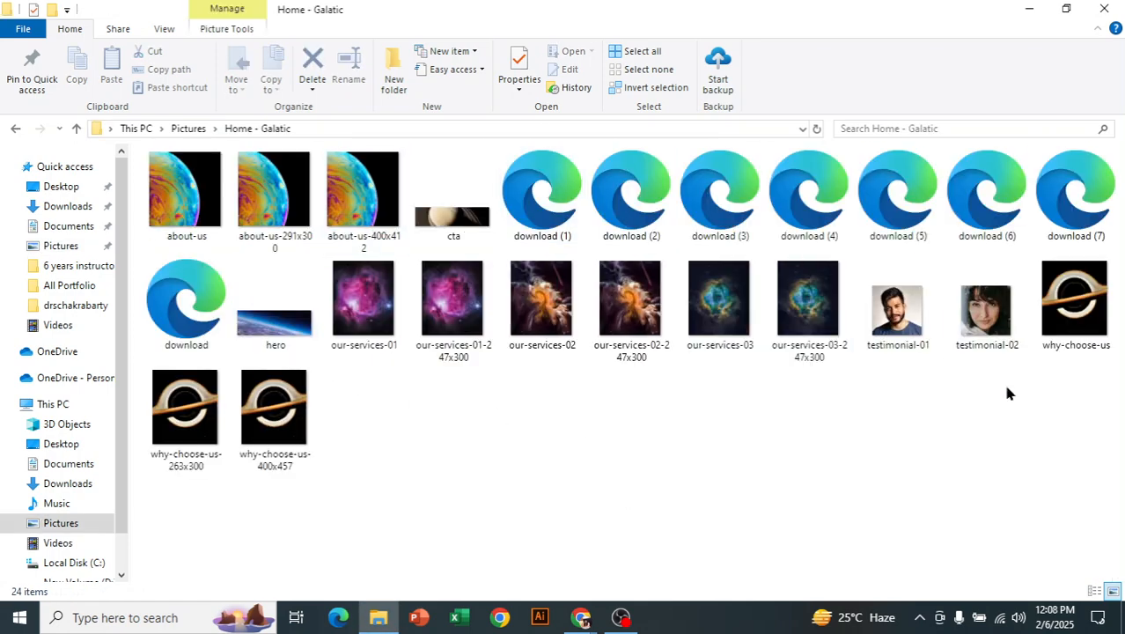
right_click(676, 438)
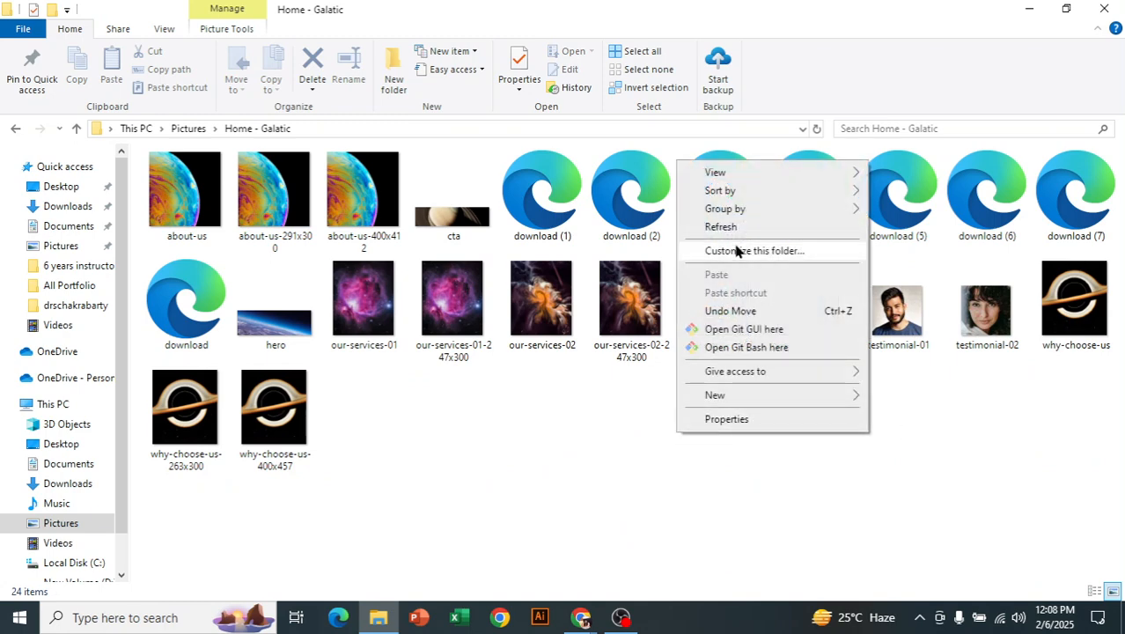
left_click(710, 224)
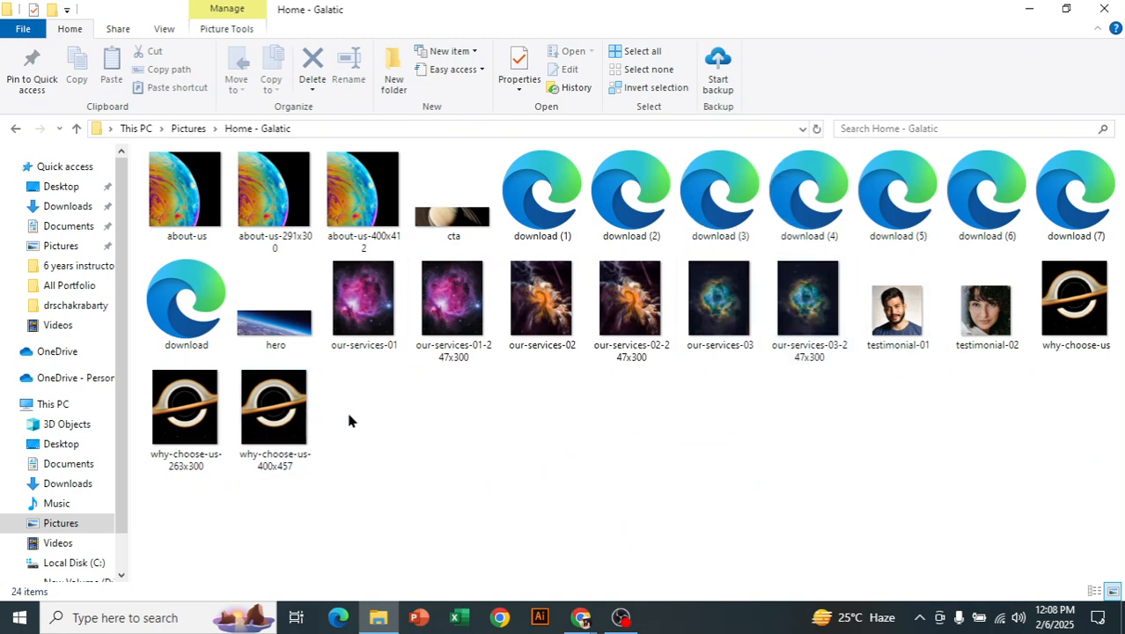
left_click(1030, 9)
left_click(723, 439)
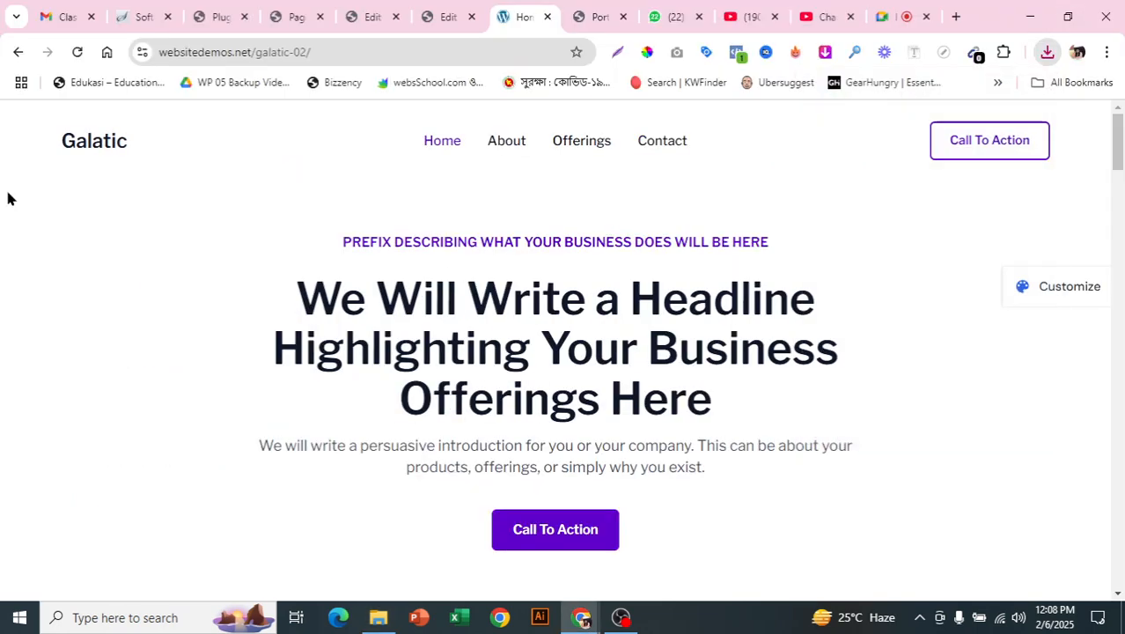
- Return to the header template in Elementor and place an Image widget in its left column
left_click(374, 15)
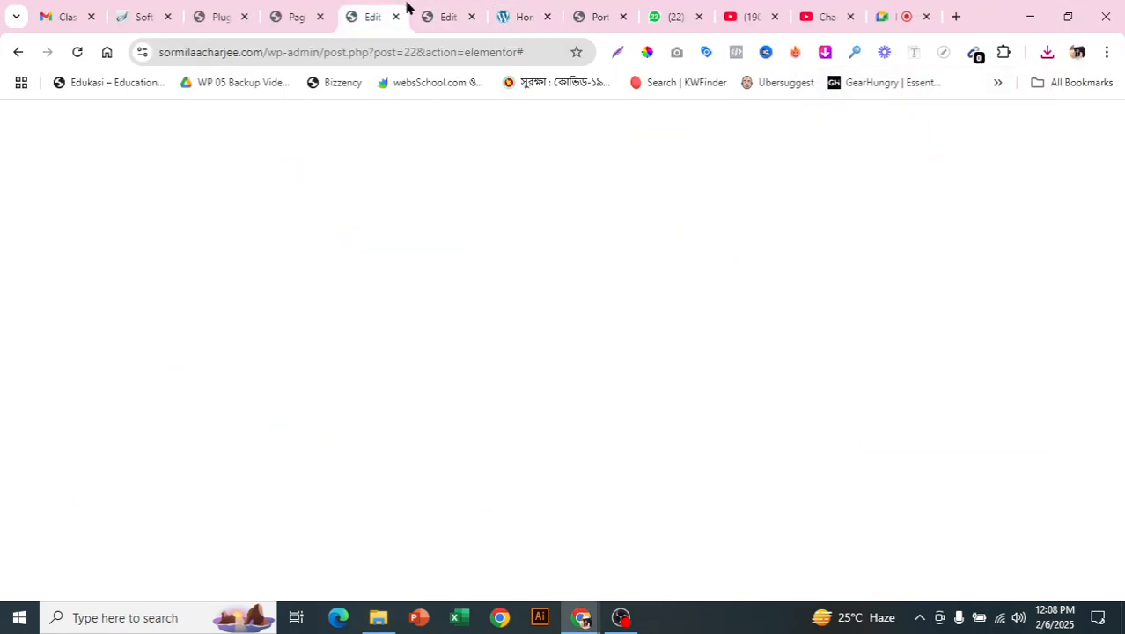
left_click(444, 15)
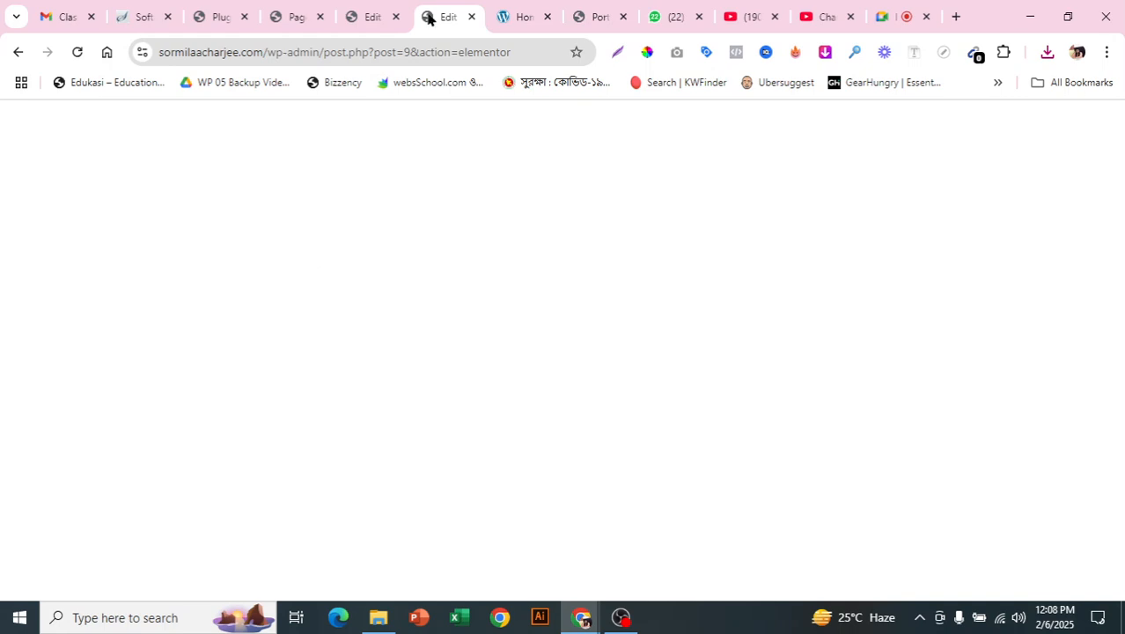
left_click(368, 9)
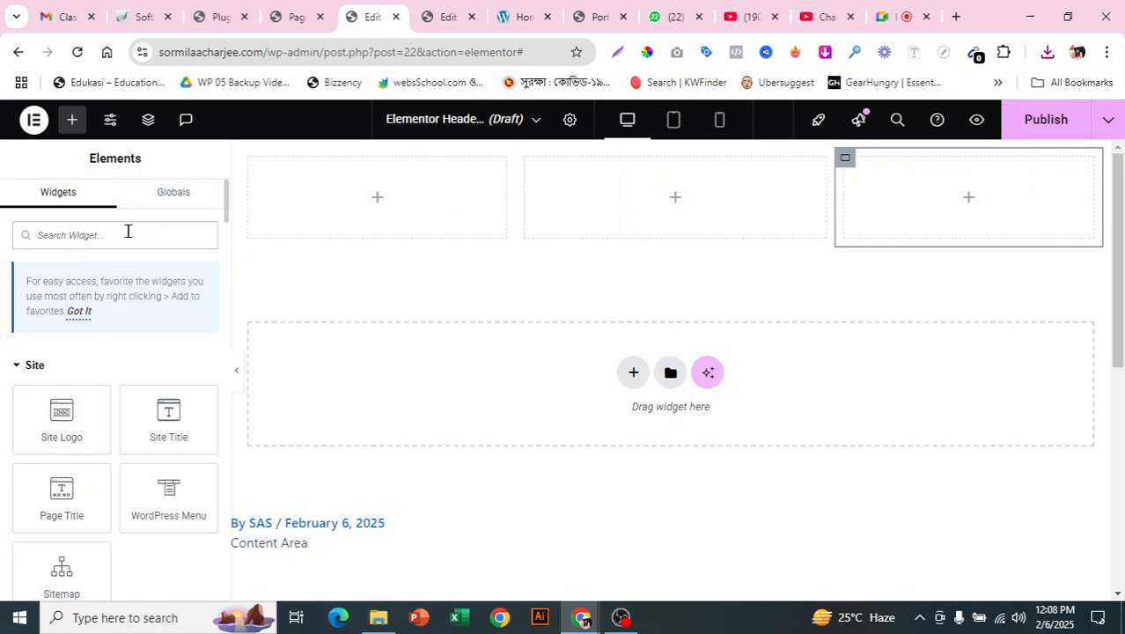
type("image")
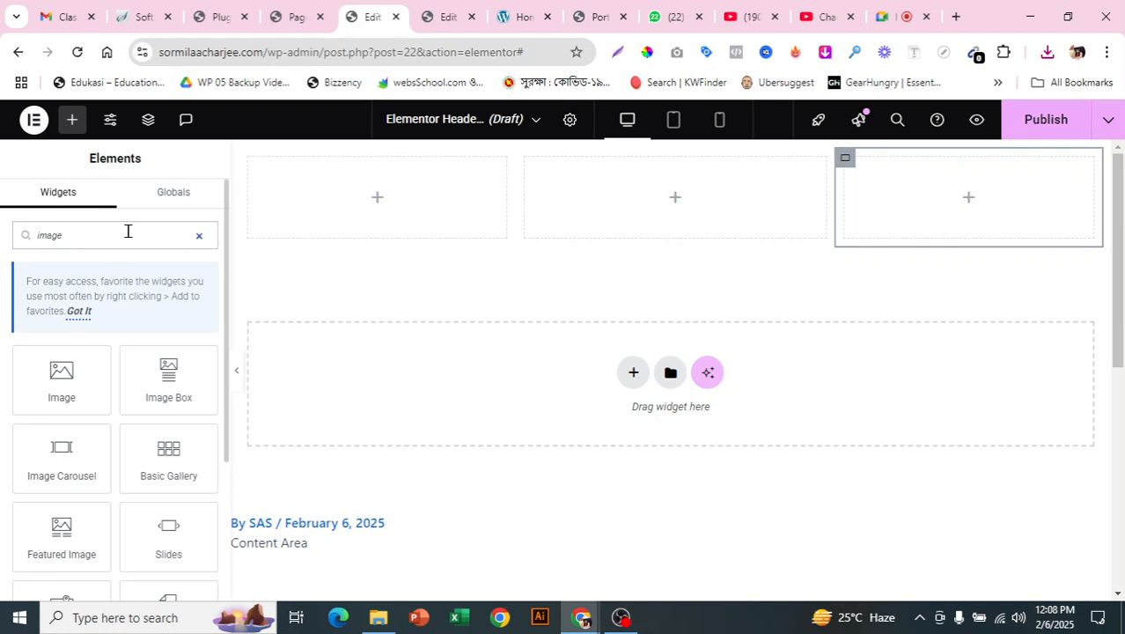
left_click_drag(60, 387, 387, 212)
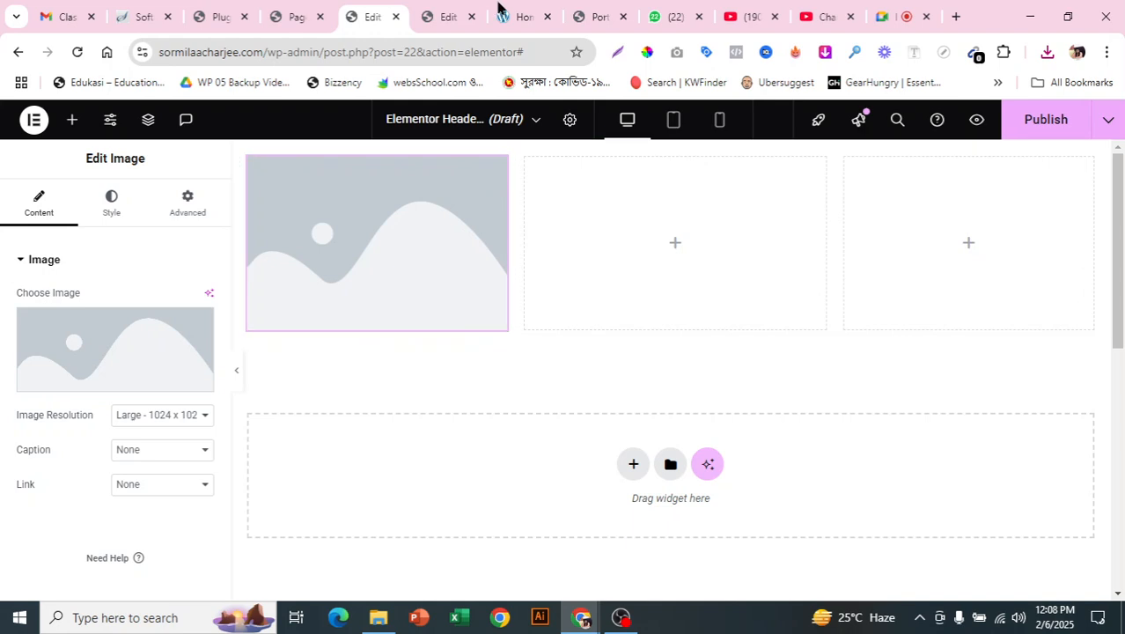
- Inspect the Galatic demo logo's color, font family and size with Font Finder
left_click(531, 16)
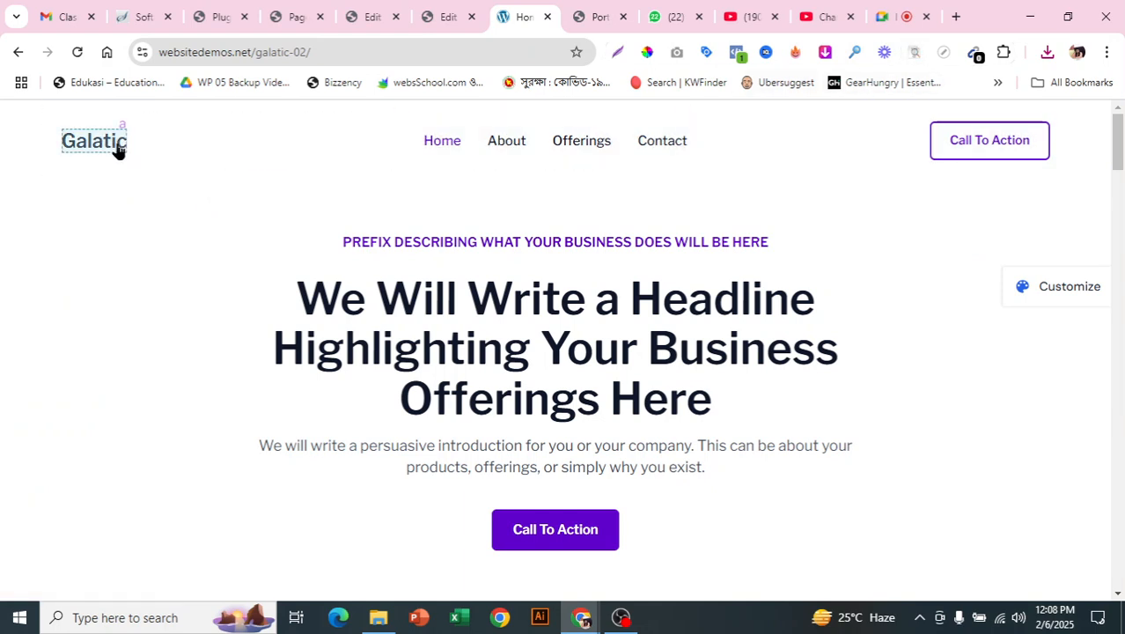
left_click(118, 149)
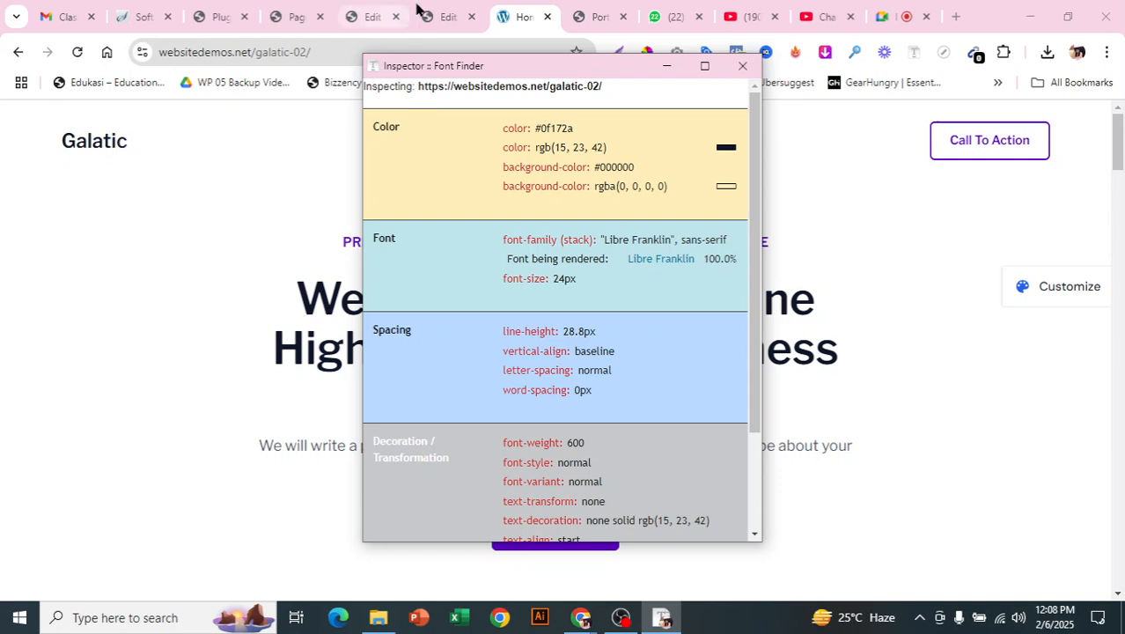
- Delete the Image widget from the header template's left column
left_click(372, 16)
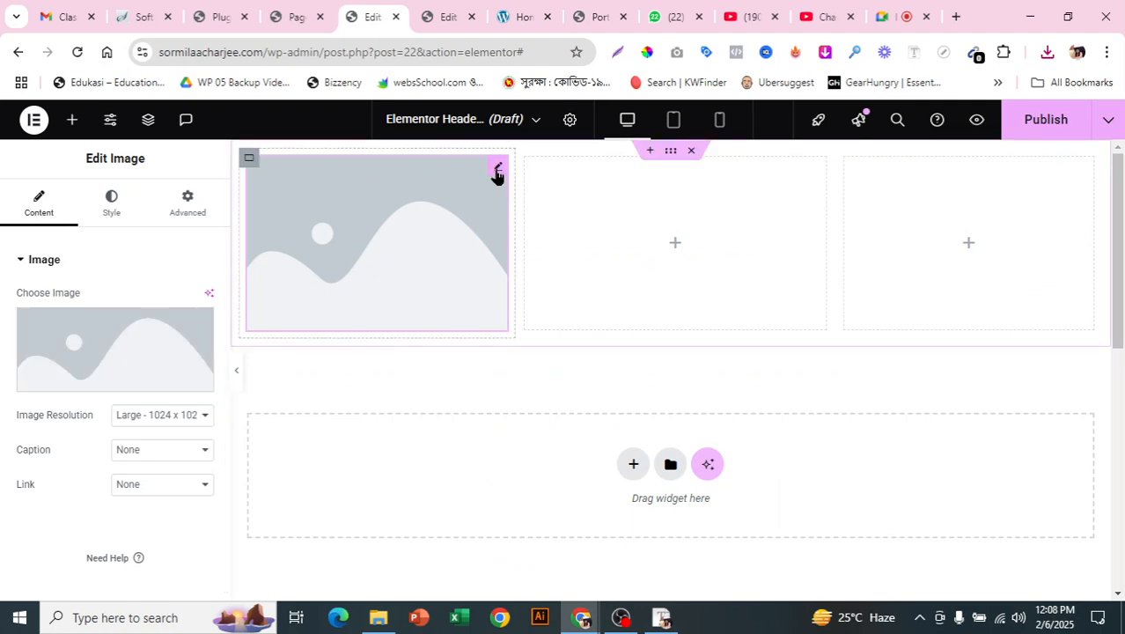
right_click(498, 175)
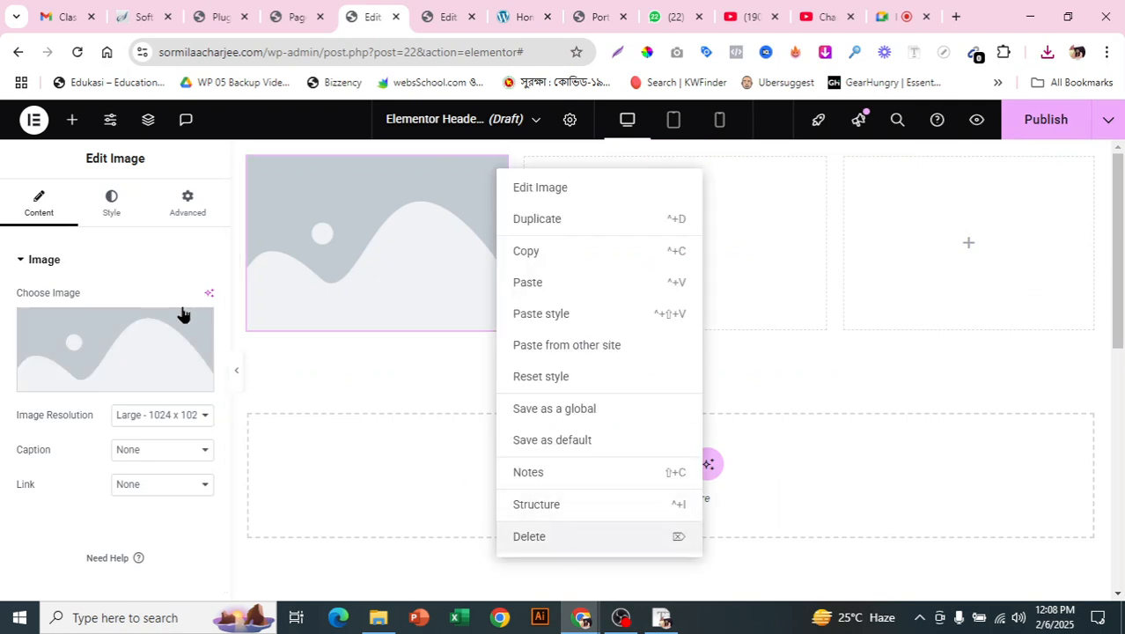
key("Delete")
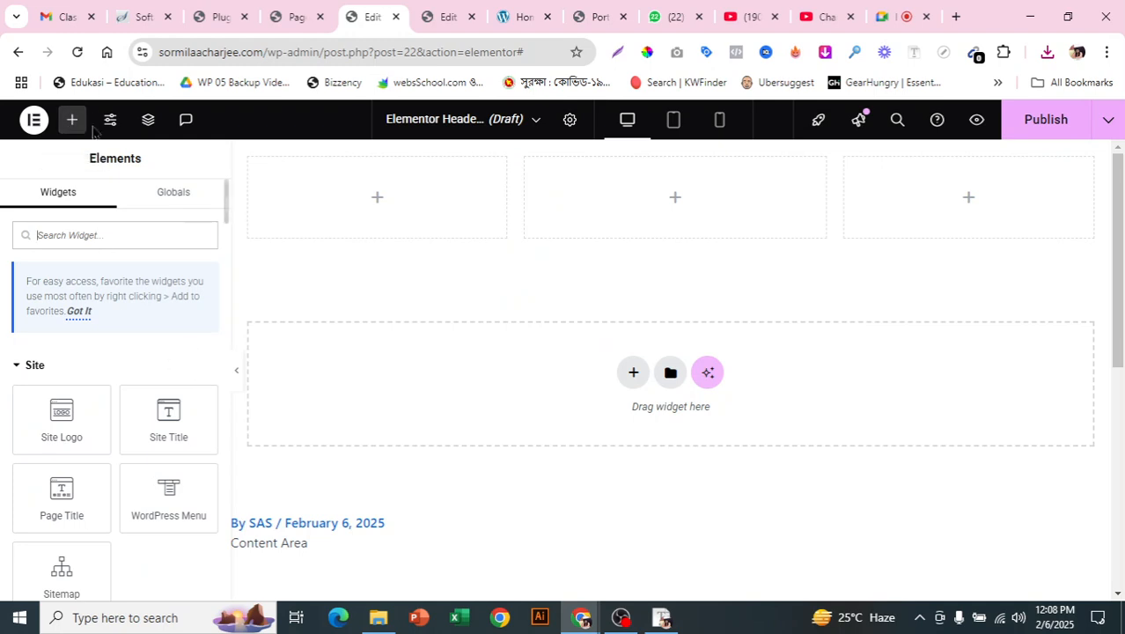
- Add a Heading widget to the header's left column and set its title to "Galatic", matching the demo's logo text
scroll(134, 352, "down", 5)
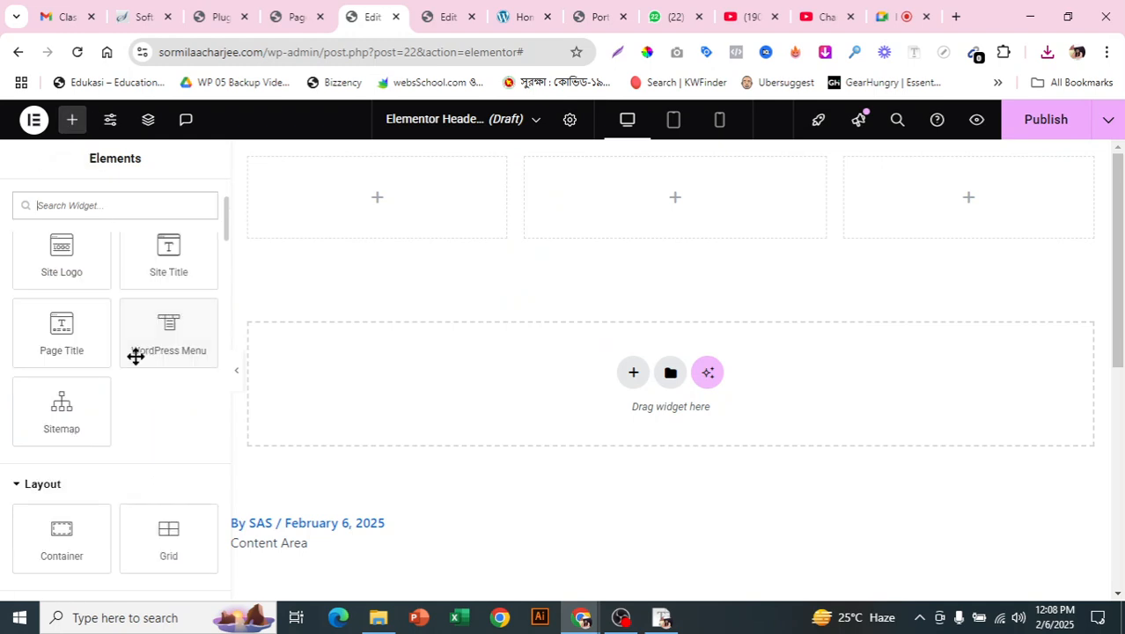
left_click_drag(70, 432, 392, 197)
left_click(524, 16)
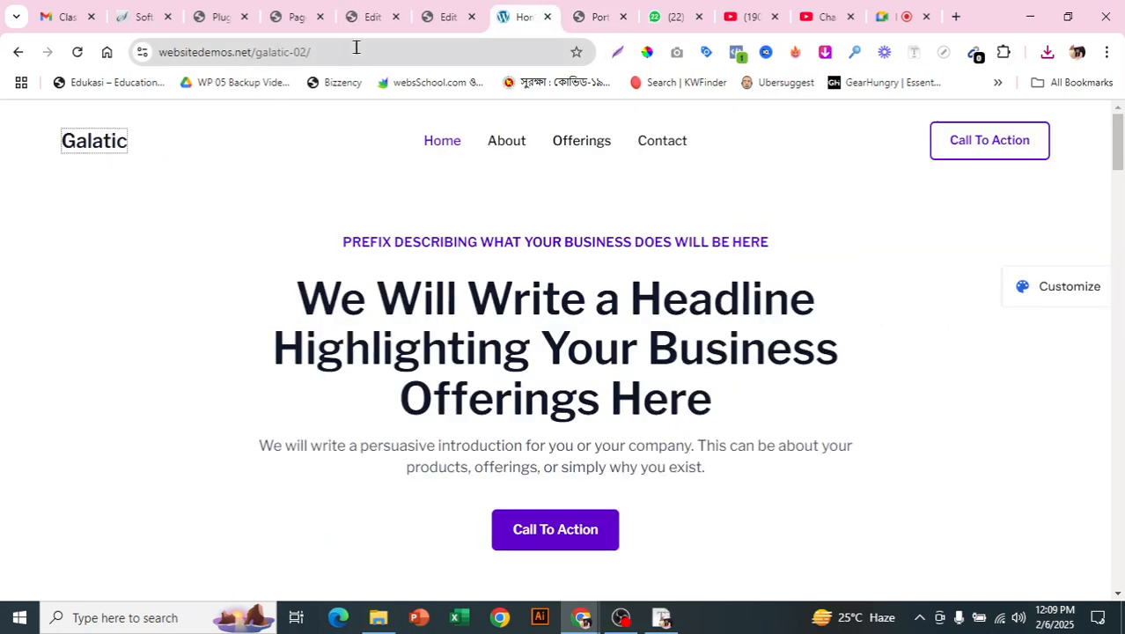
left_click(369, 16)
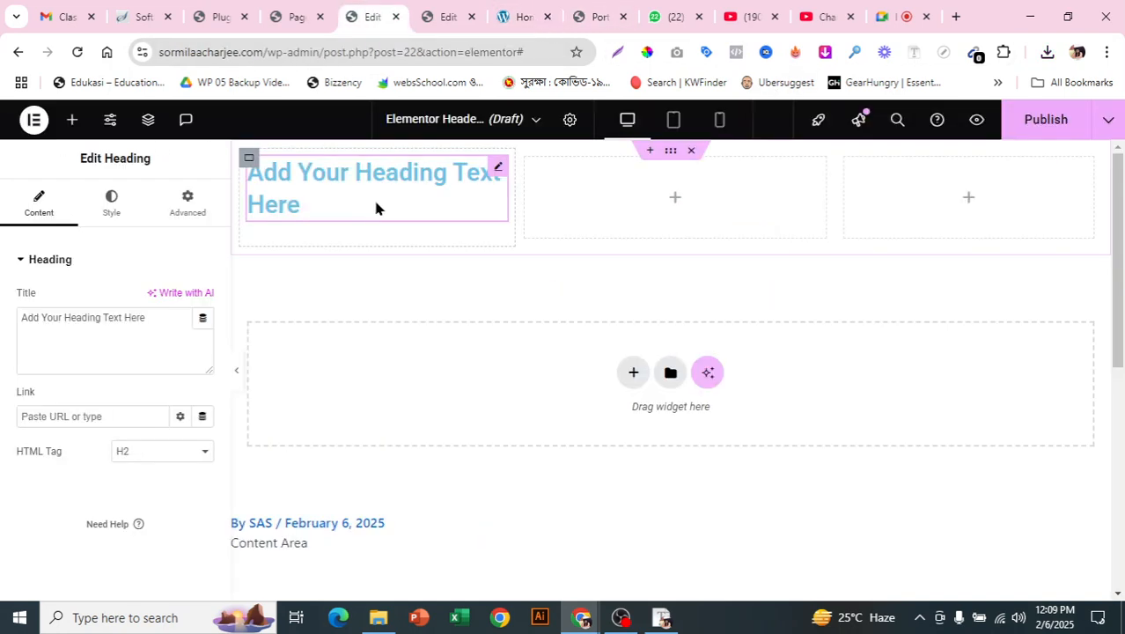
left_click_drag(158, 313, 2, 324)
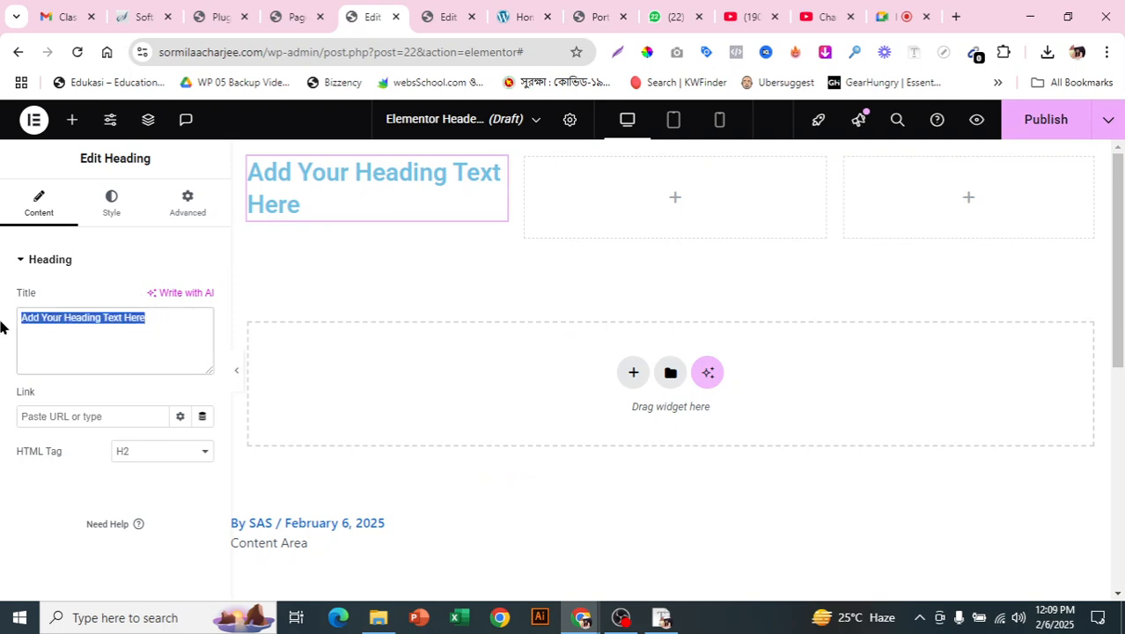
key("BackSpace")
type("Galatic")
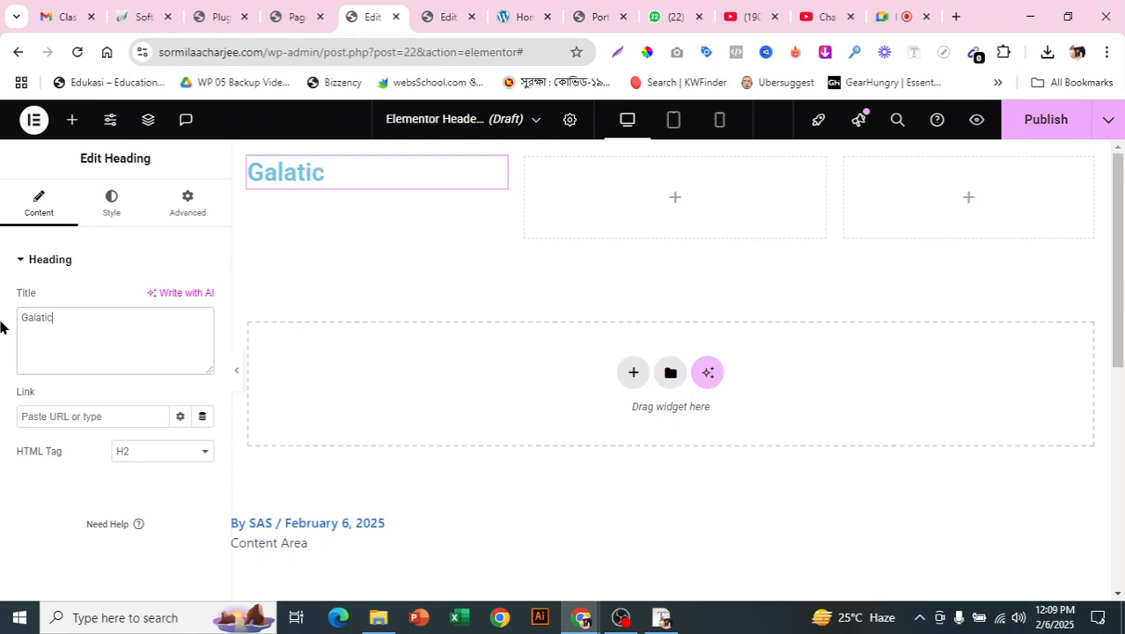
- Set the Galatic heading's text color to black
left_click(111, 209)
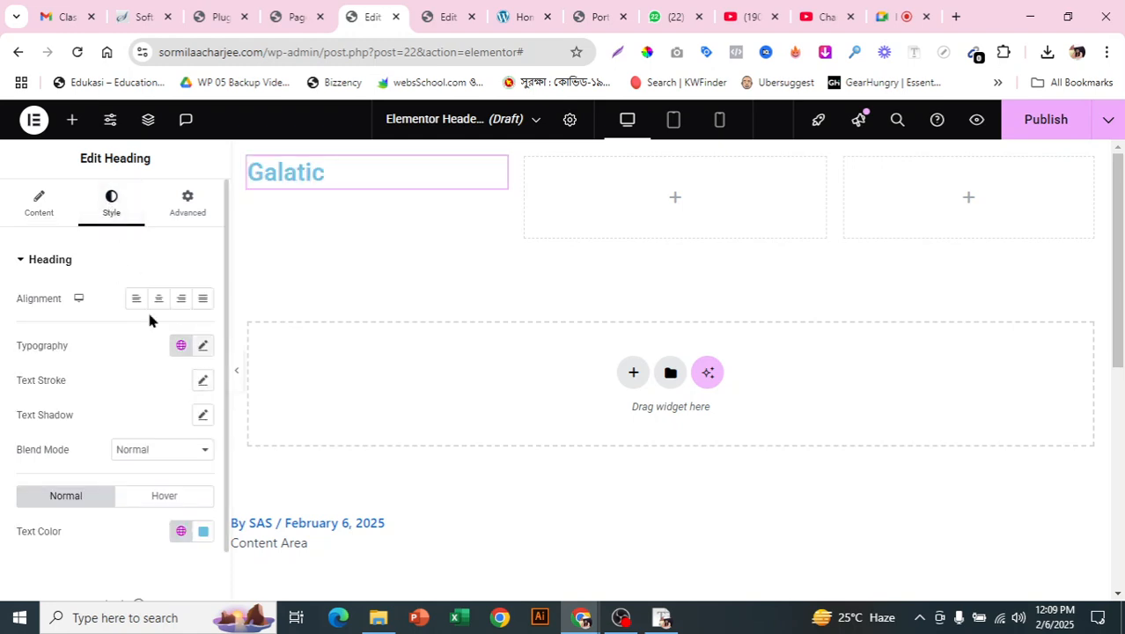
left_click(203, 531)
mouse_move(167, 286)
left_mouse_down()
mouse_move(102, 228)
mouse_move(96, 327)
left_mouse_up()
left_click(169, 496)
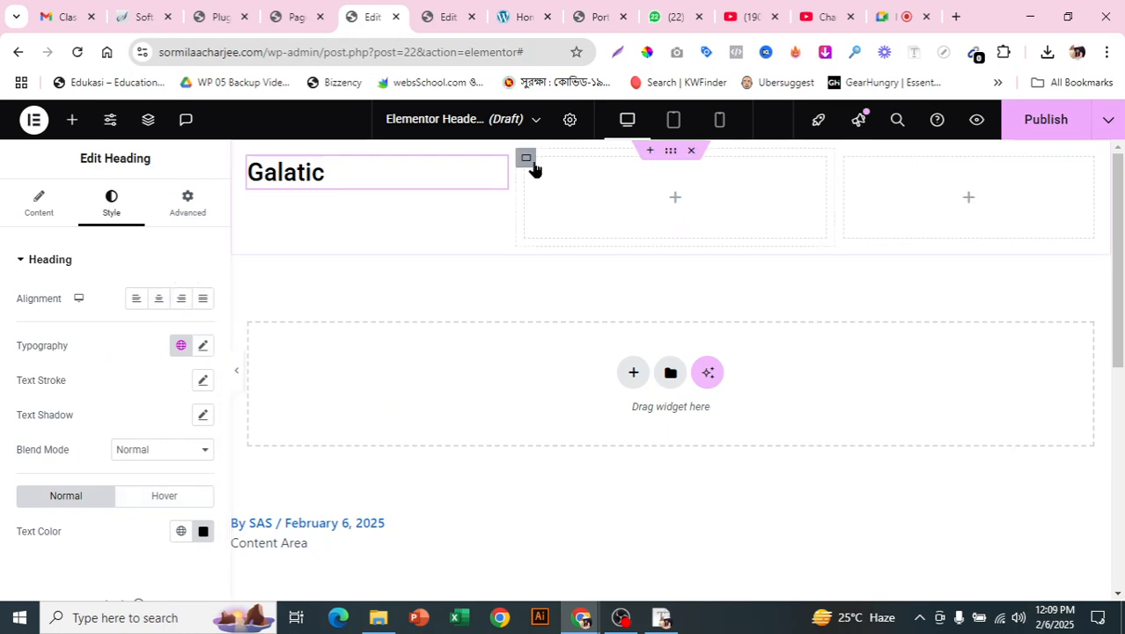
- Narrow the header's left column and center the Galatic heading within it
left_click_drag(507, 173, 410, 173)
left_click(158, 298)
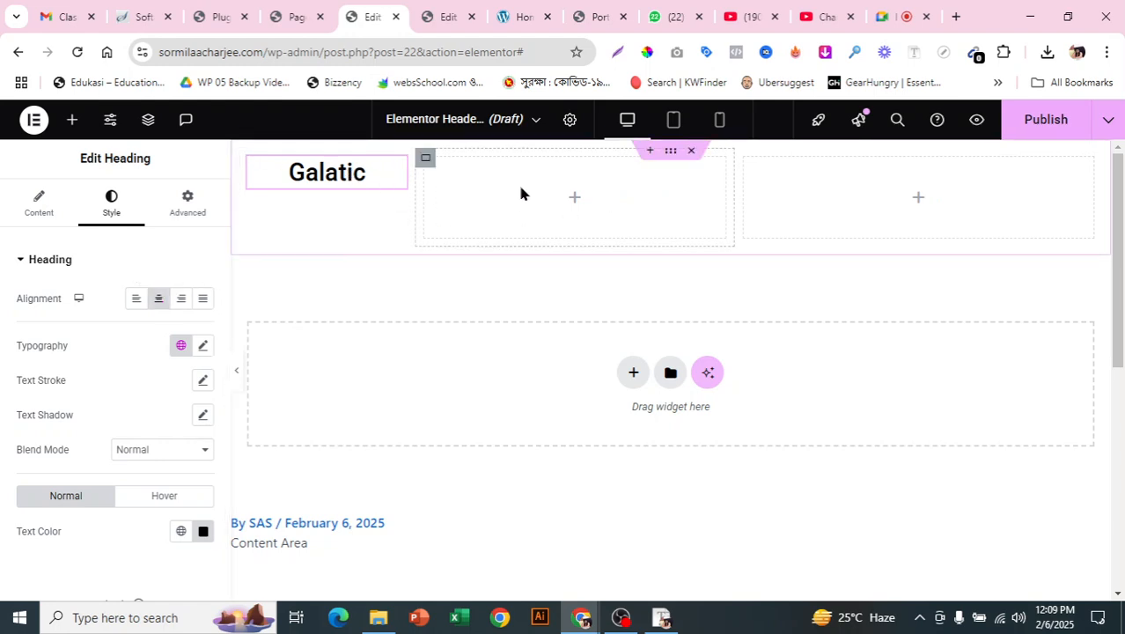
- Widen the header's middle column and add a WordPress Menu widget to it
left_click_drag(731, 194, 862, 195)
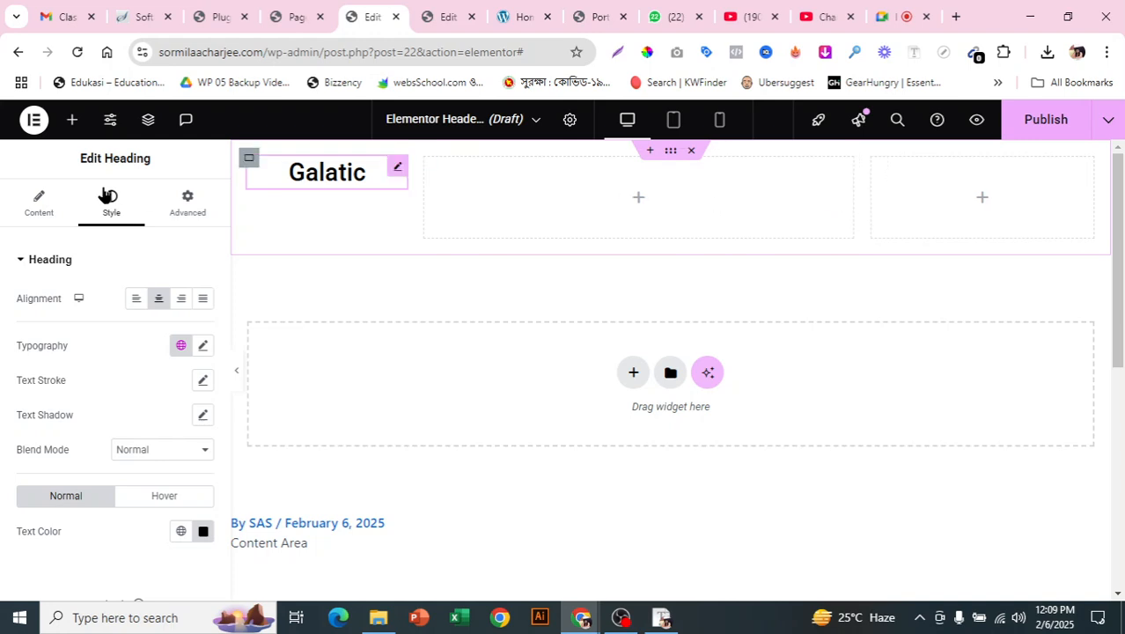
left_click(72, 120)
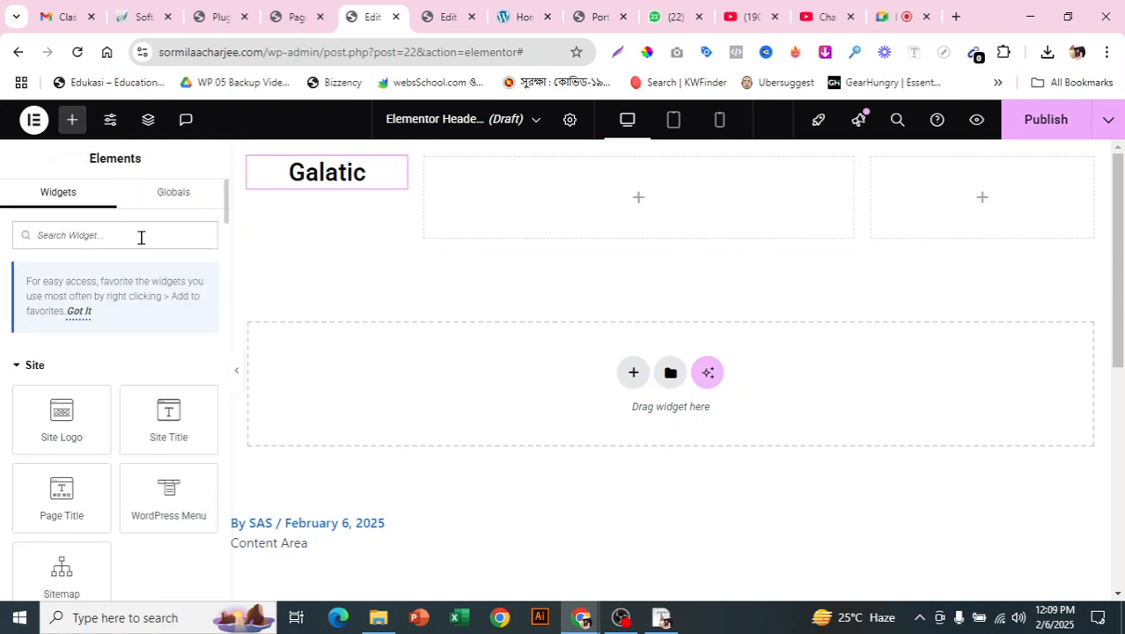
type("nav")
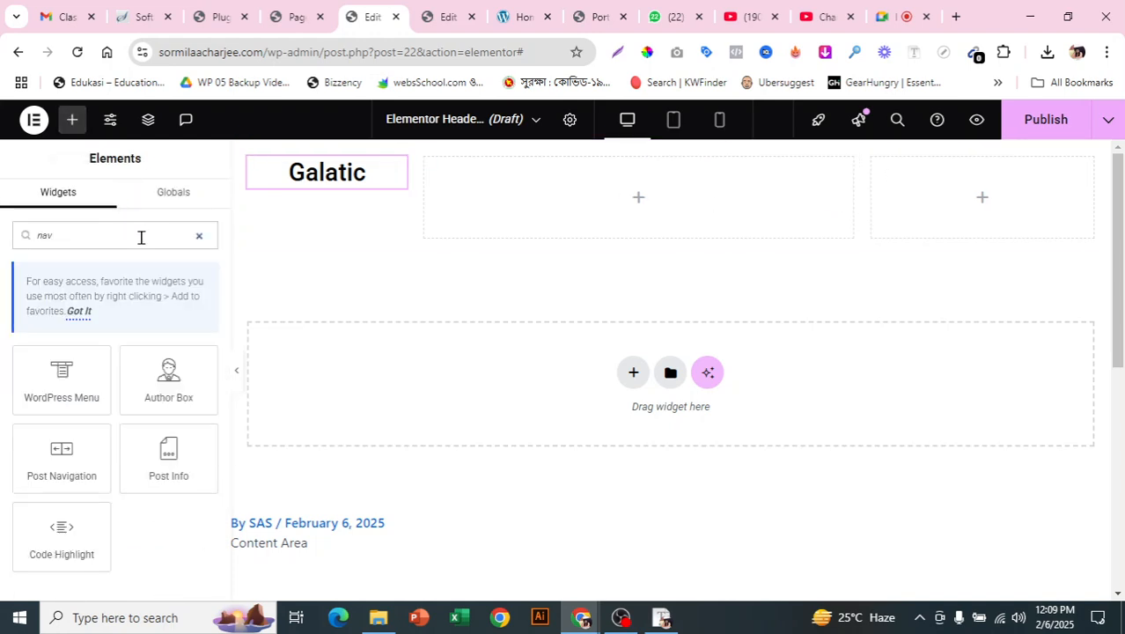
left_click_drag(77, 356, 641, 201)
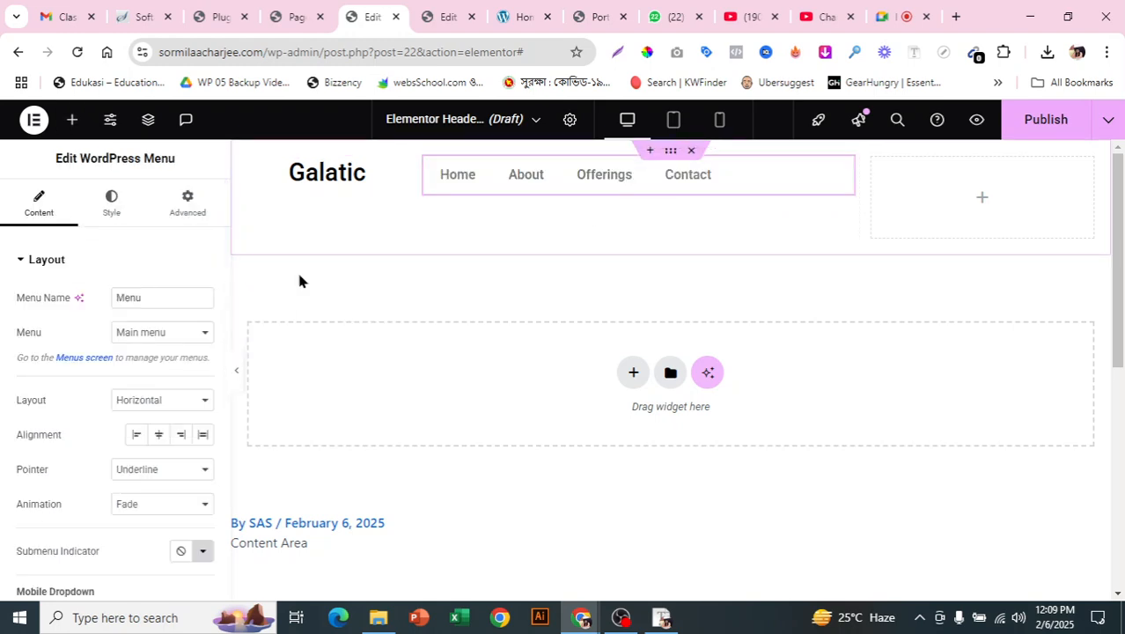
- Assign "Main menu" to the header's menu widget and center its alignment
left_click(180, 342)
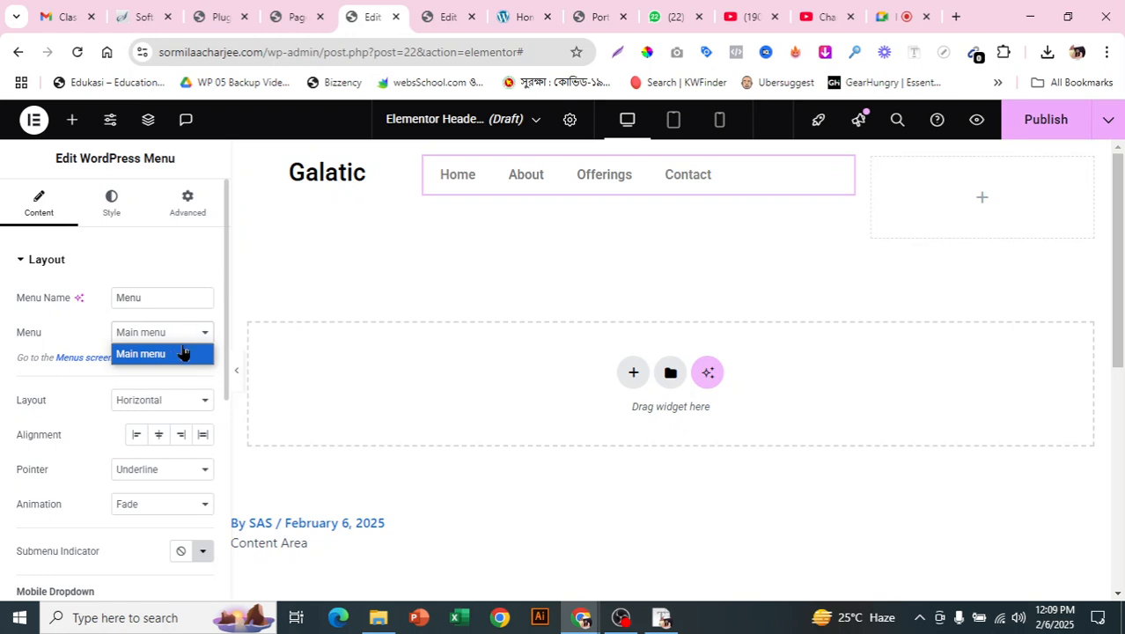
left_click(159, 354)
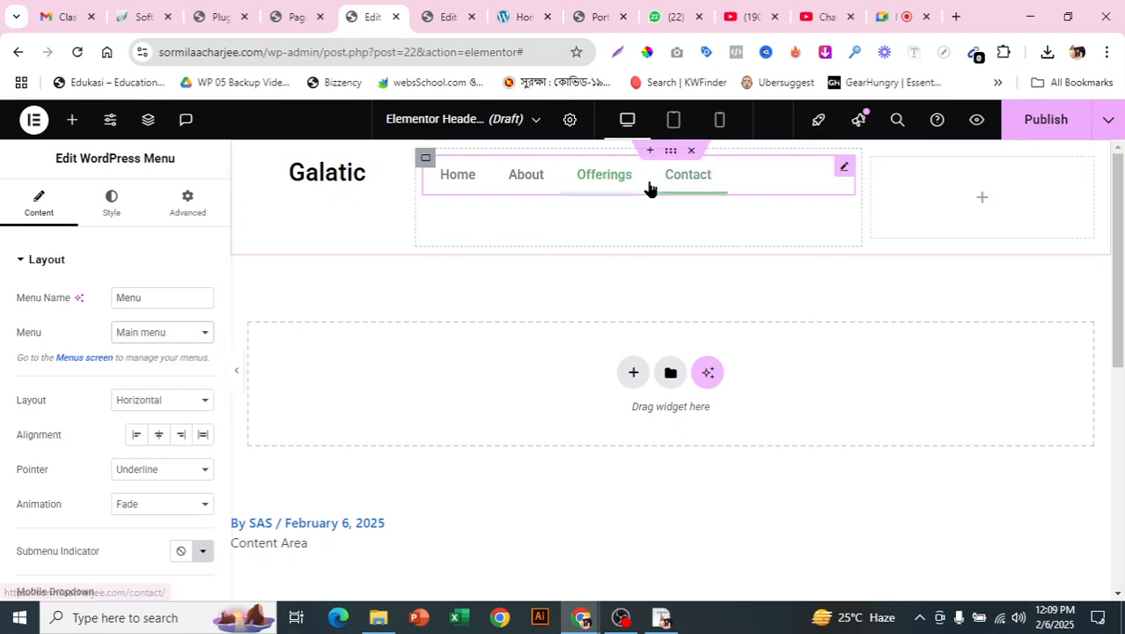
left_click(159, 435)
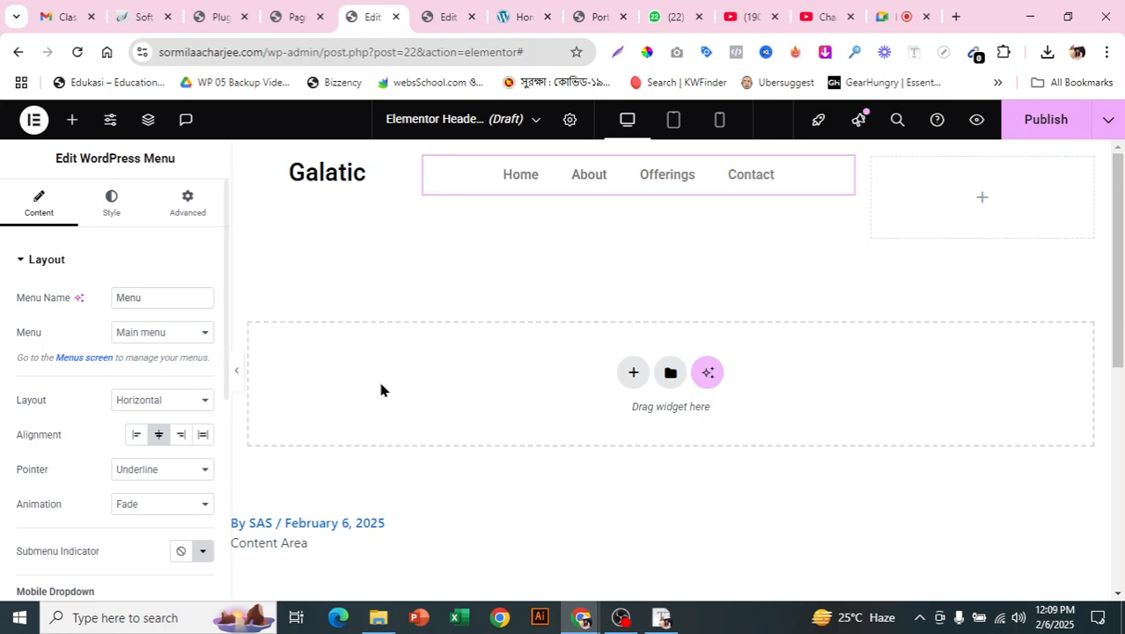
- Inspect the About menu link on the Galatic demo with Font Finder and copy the font family name "Libre Franklin"
left_click(526, 16)
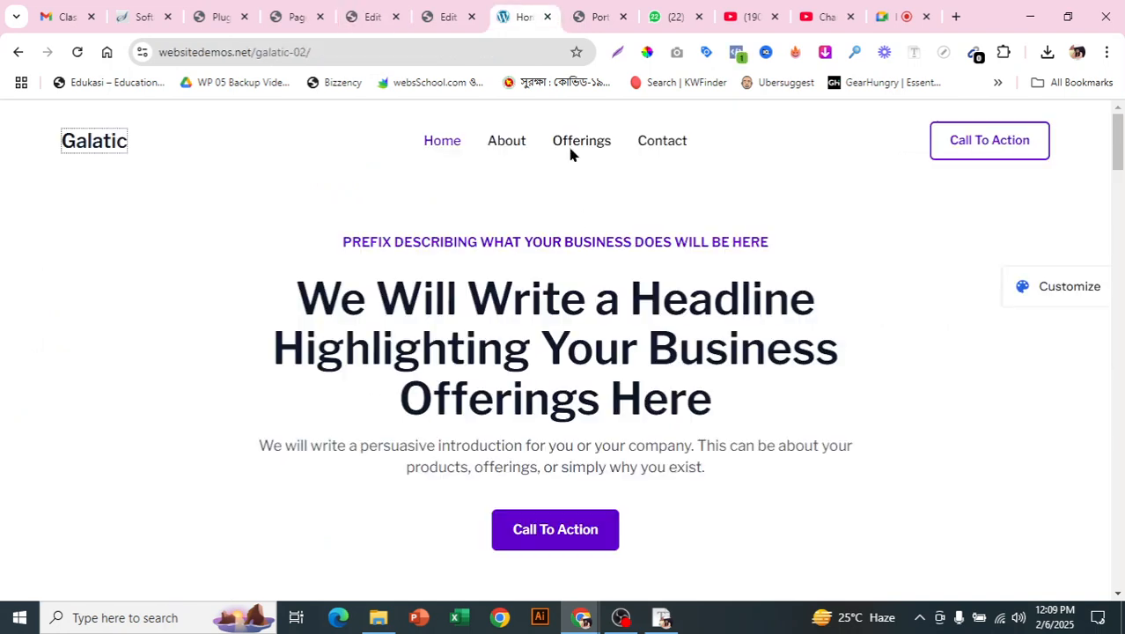
left_click(362, 12)
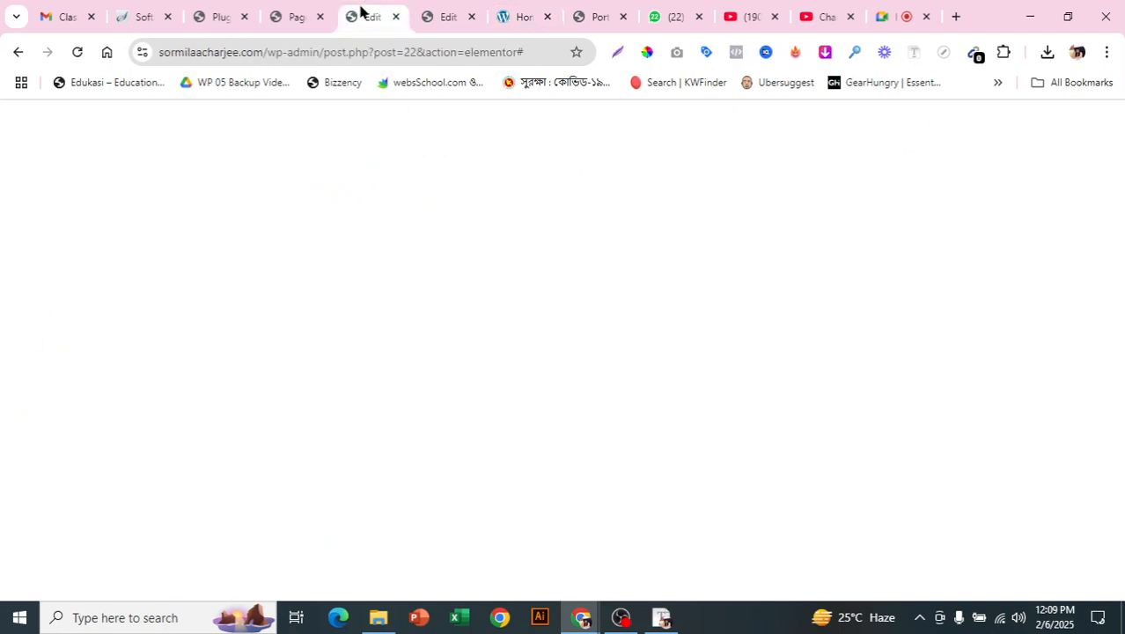
left_click(526, 17)
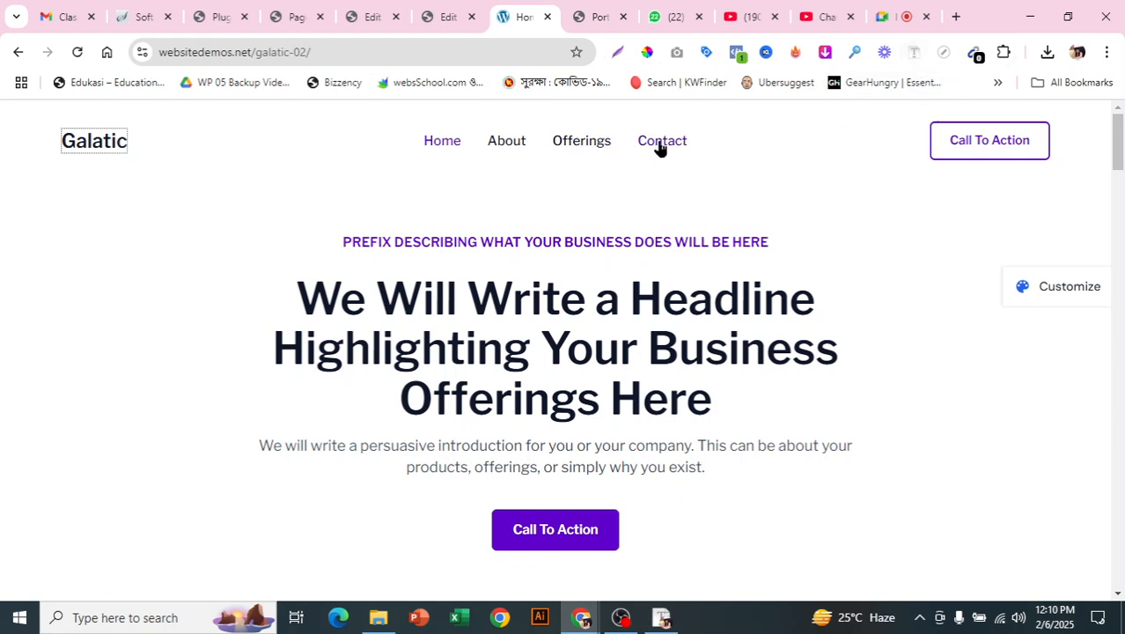
left_click(362, 8)
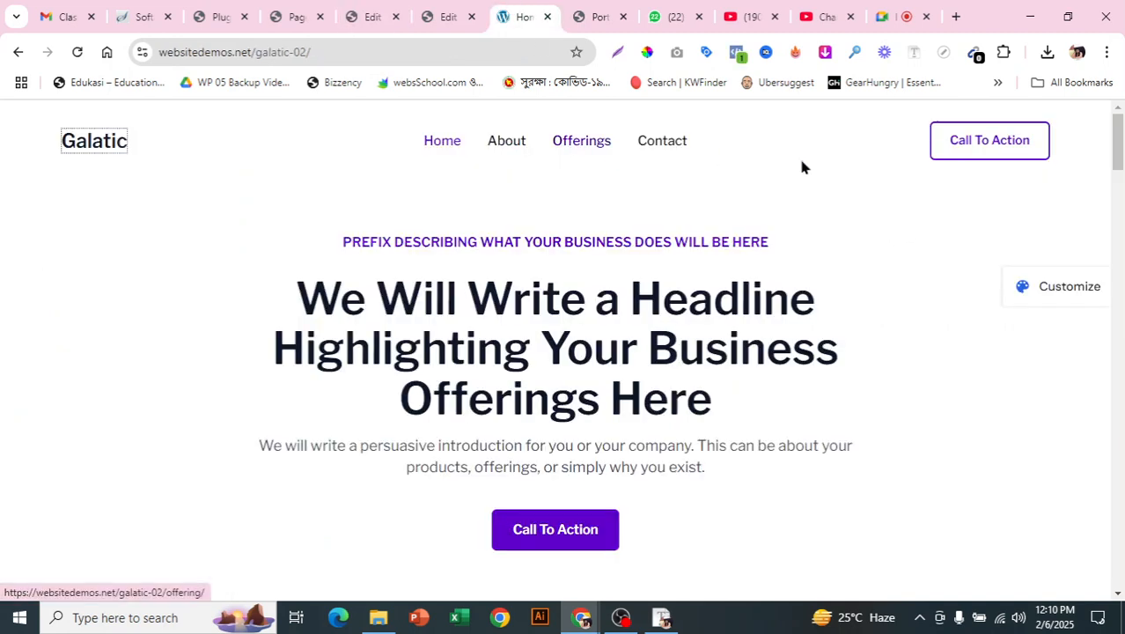
left_click(911, 52)
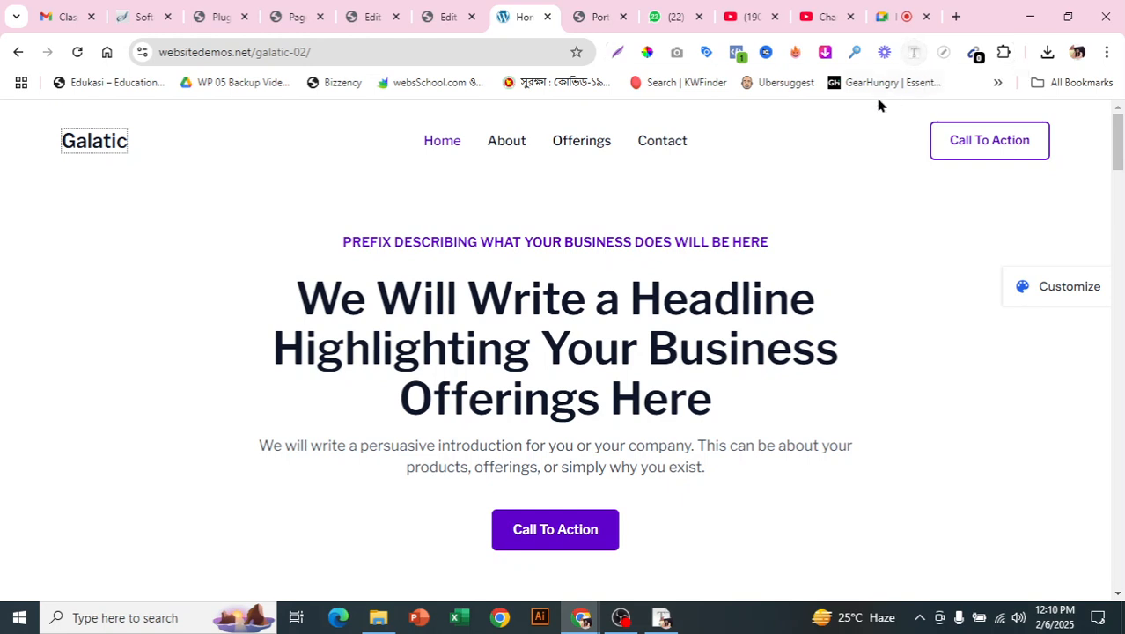
left_click(508, 146)
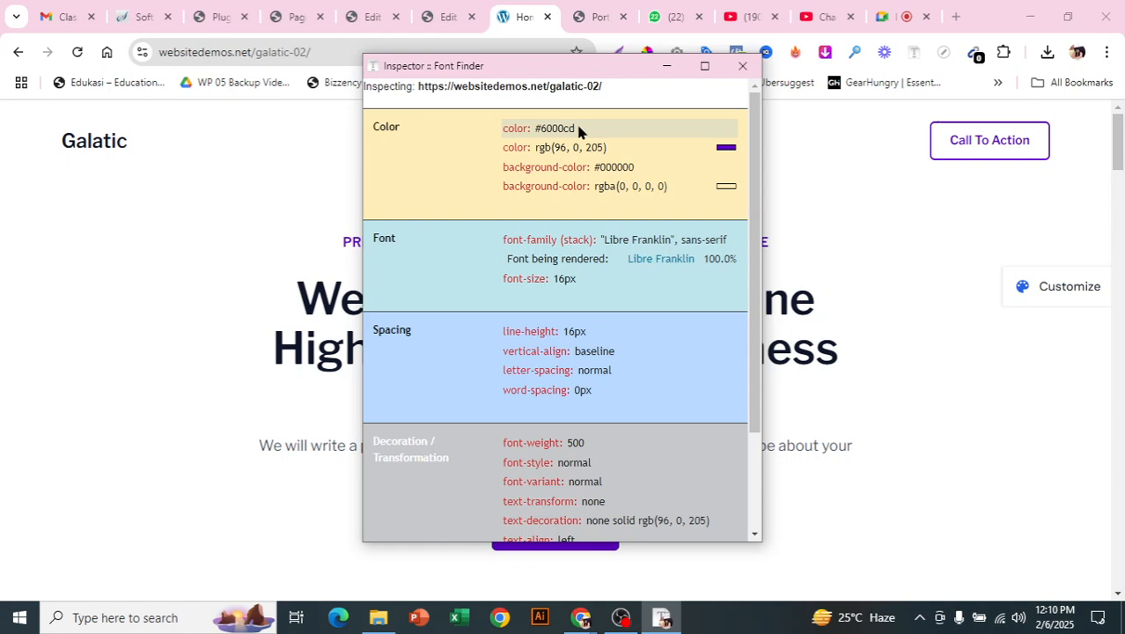
left_click_drag(576, 128, 536, 129)
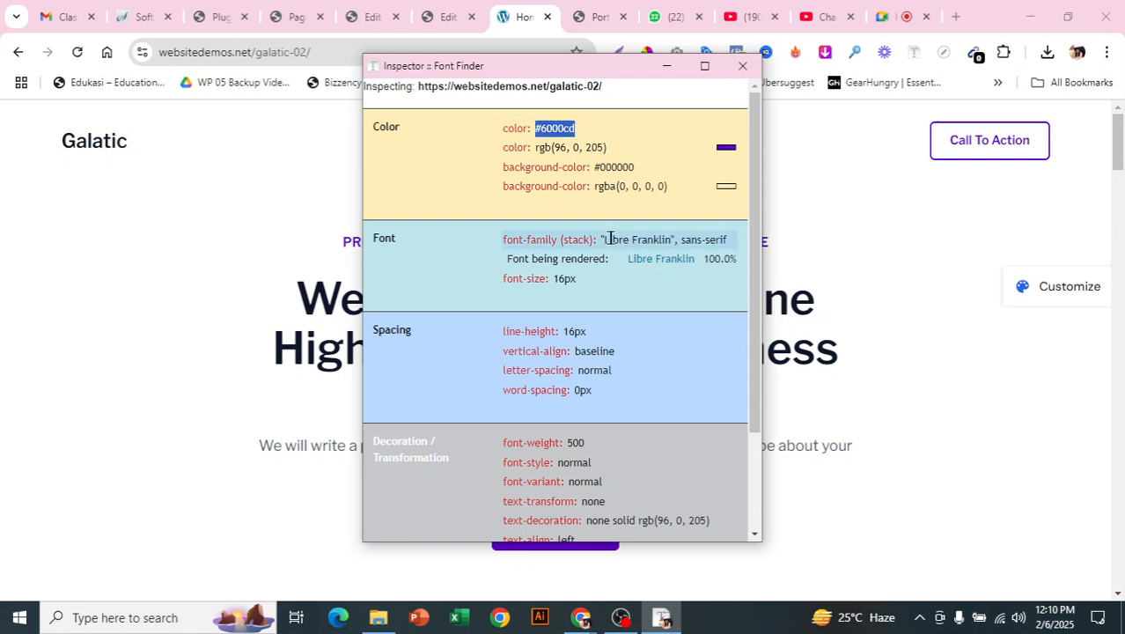
left_click_drag(608, 240, 673, 239)
right_click(649, 243)
left_click(663, 263)
- Return to the header template and open the font family choices in the menu widget's typography settings
left_click(391, 7)
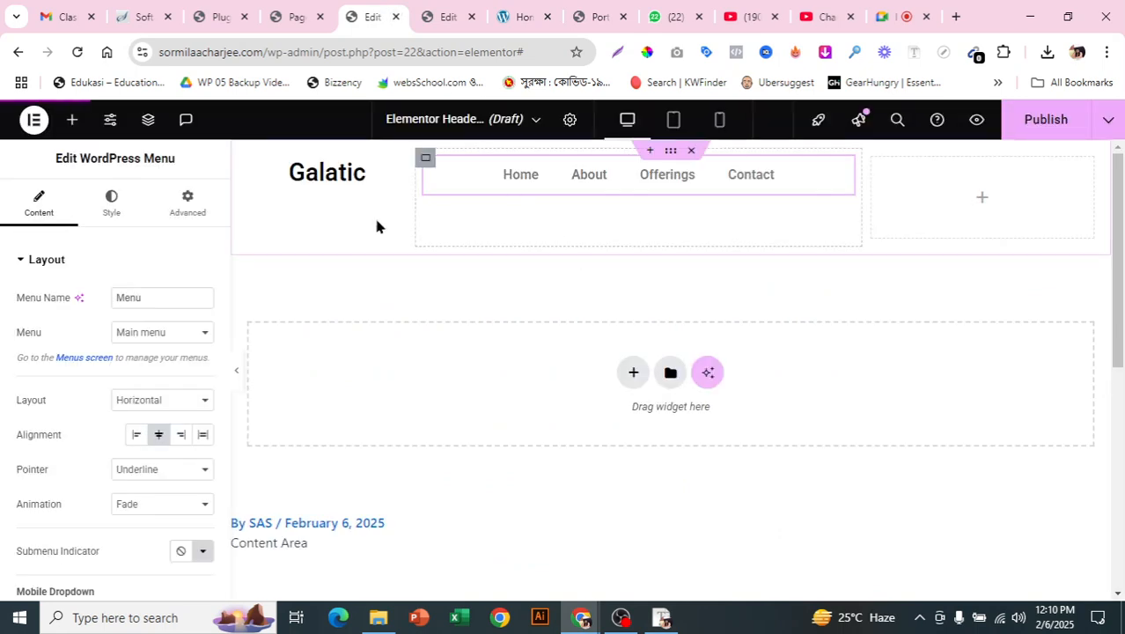
left_click(130, 211)
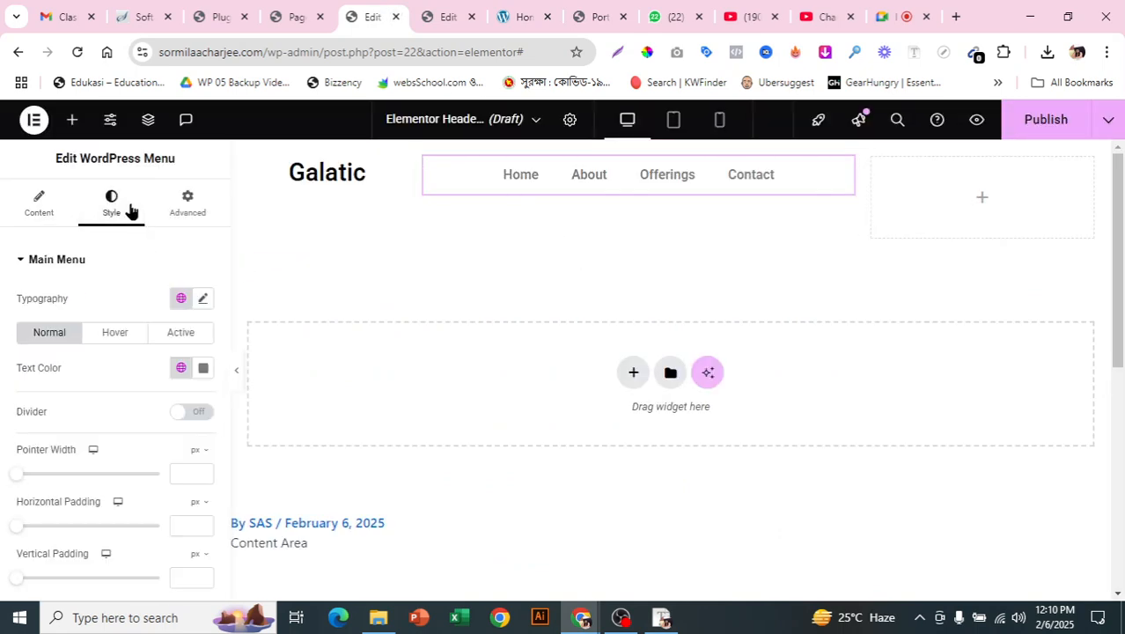
scroll(166, 312, "down", 1)
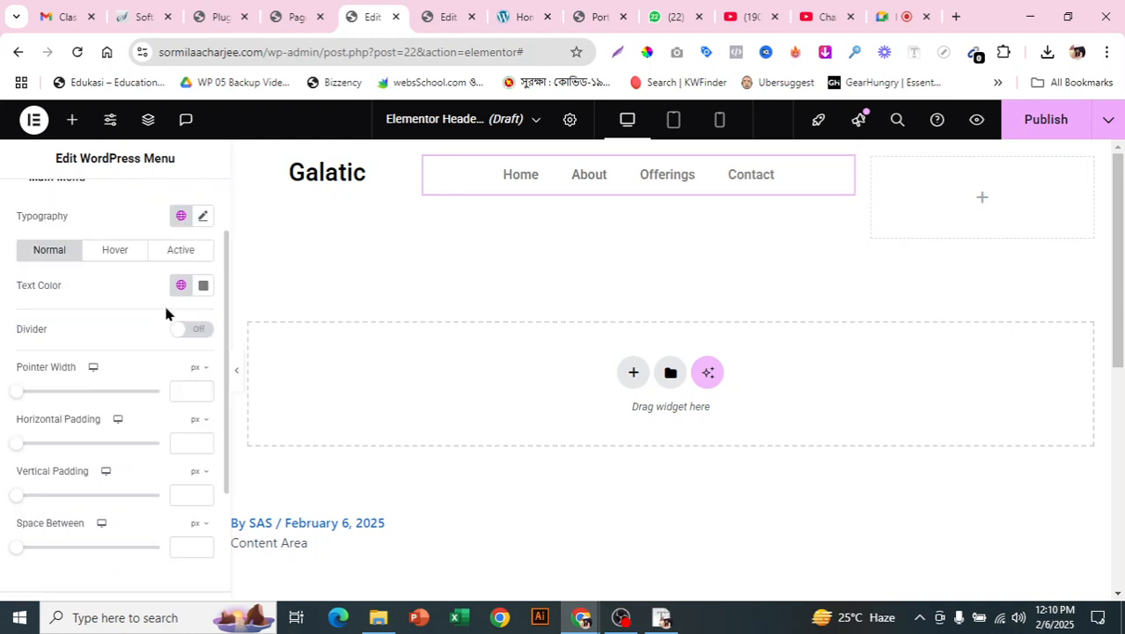
left_click(202, 218)
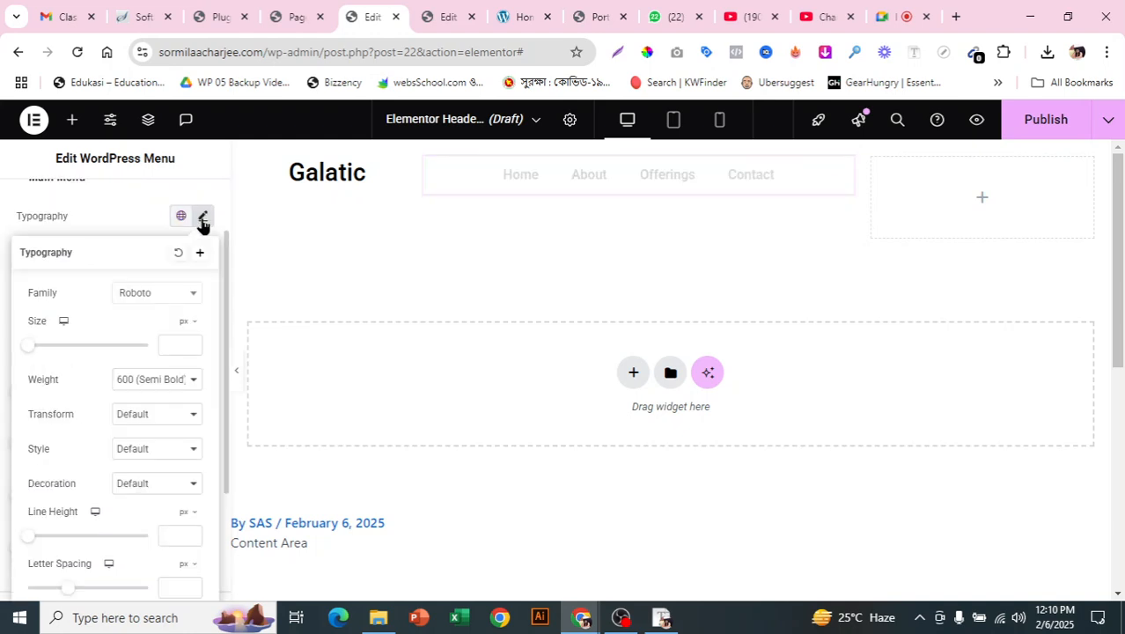
left_click(165, 306)
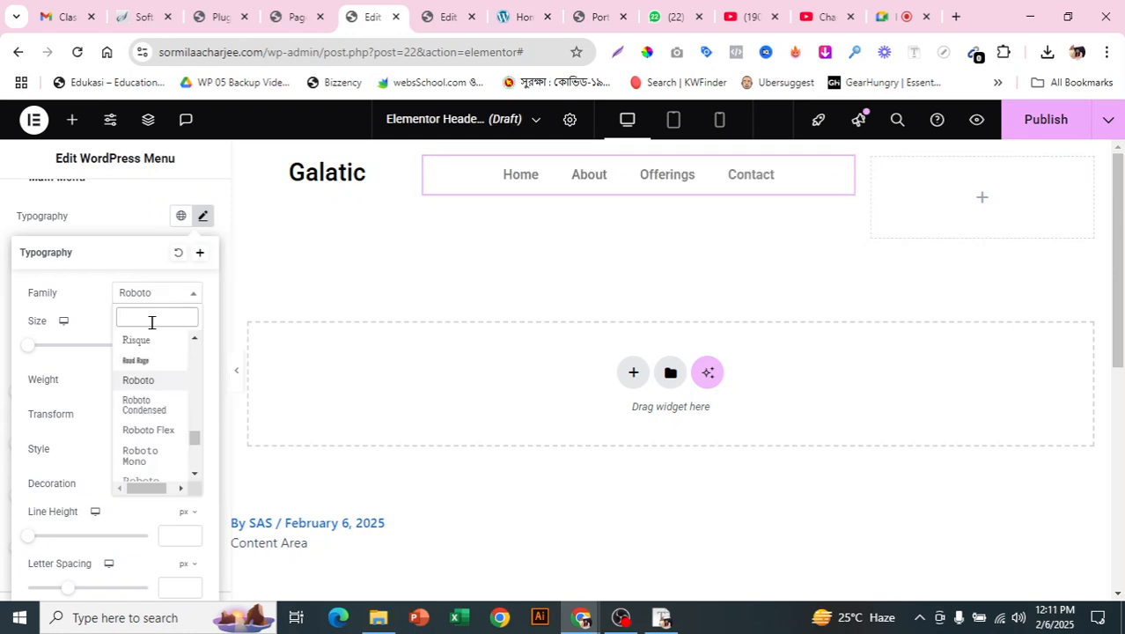
type("lib")
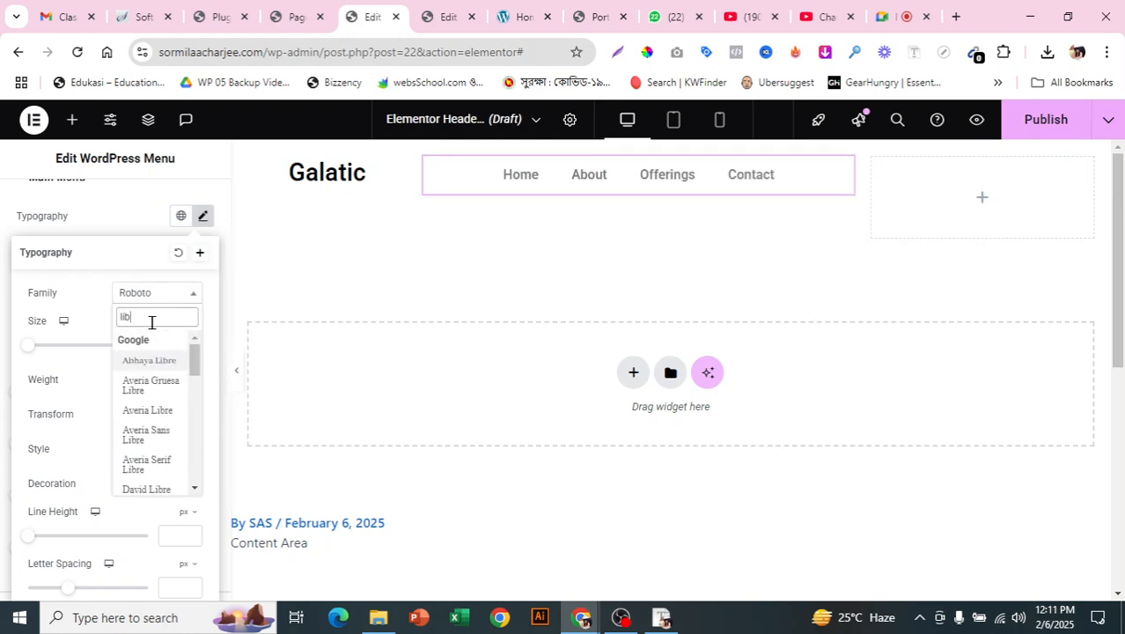
type("ar")
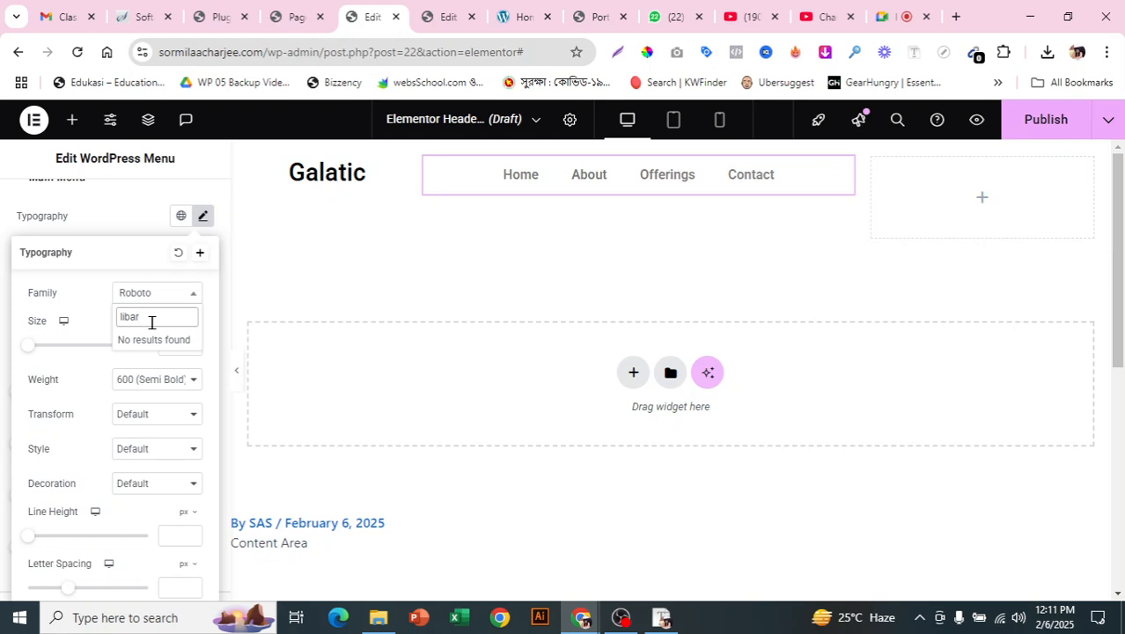
key("BackSpace")
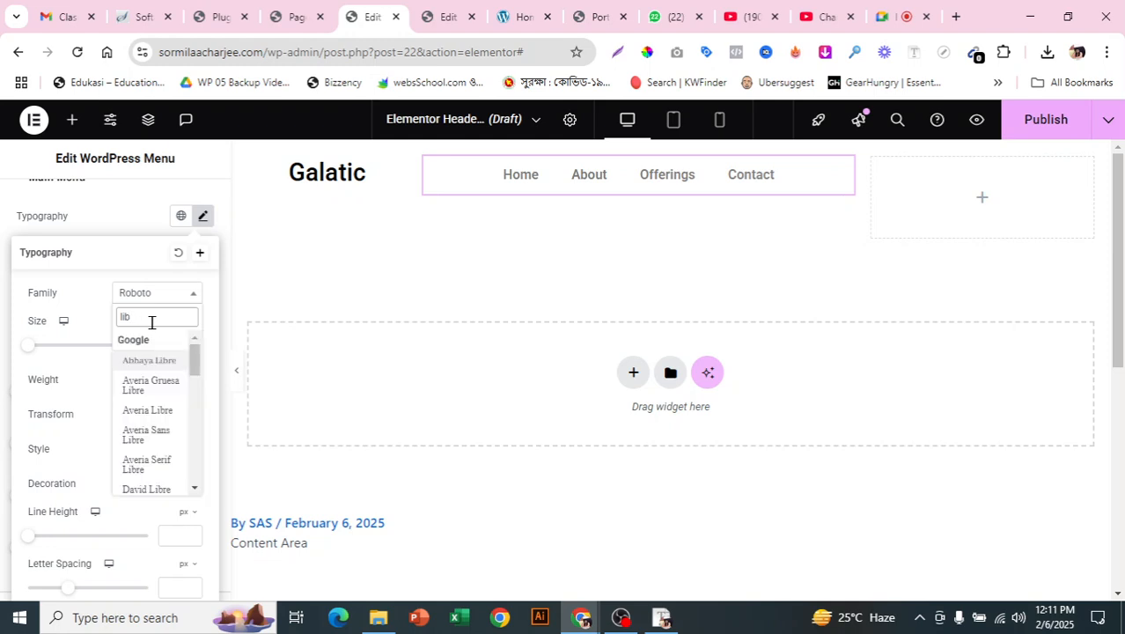
key("BackSpace")
key("BackSpace")
key("BackSpace")
type("sans")
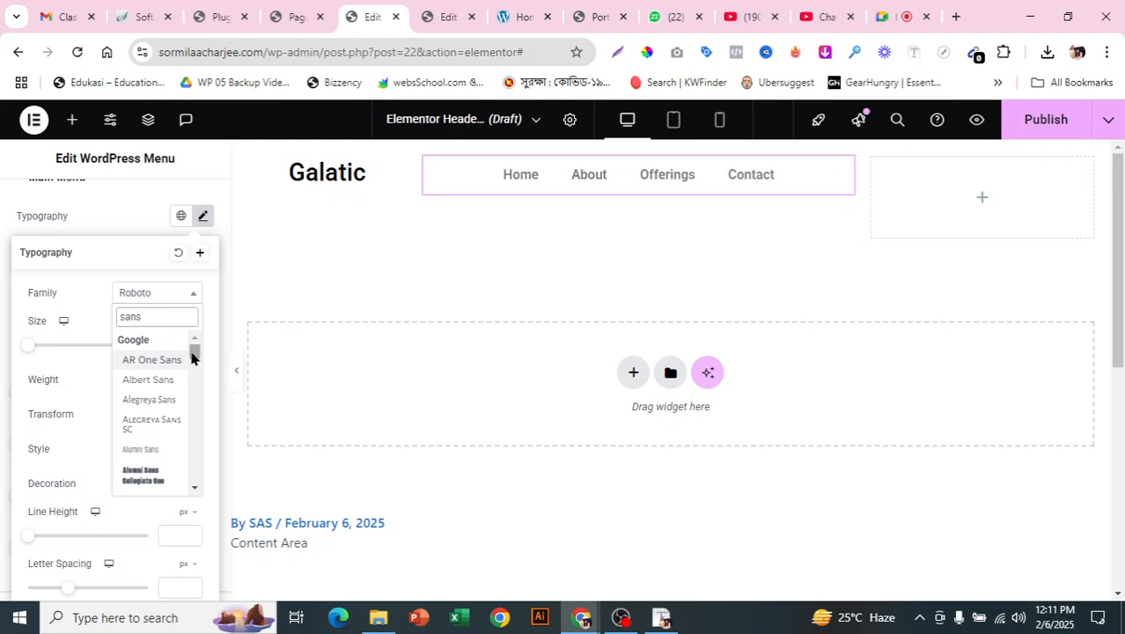
left_click_drag(194, 357, 196, 374)
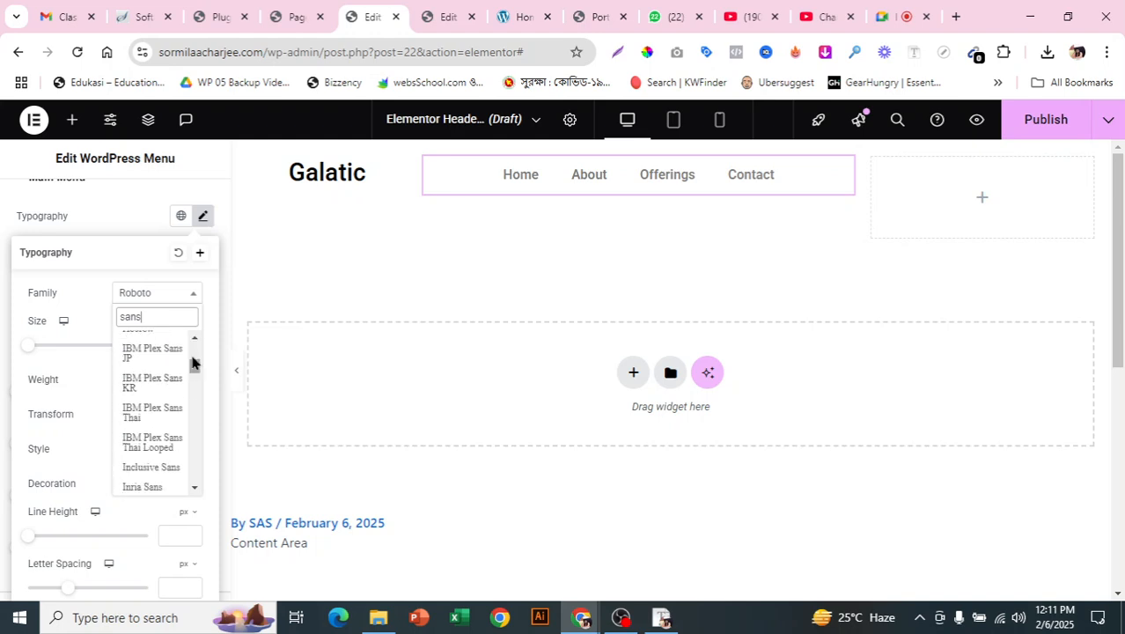
type("sarif")
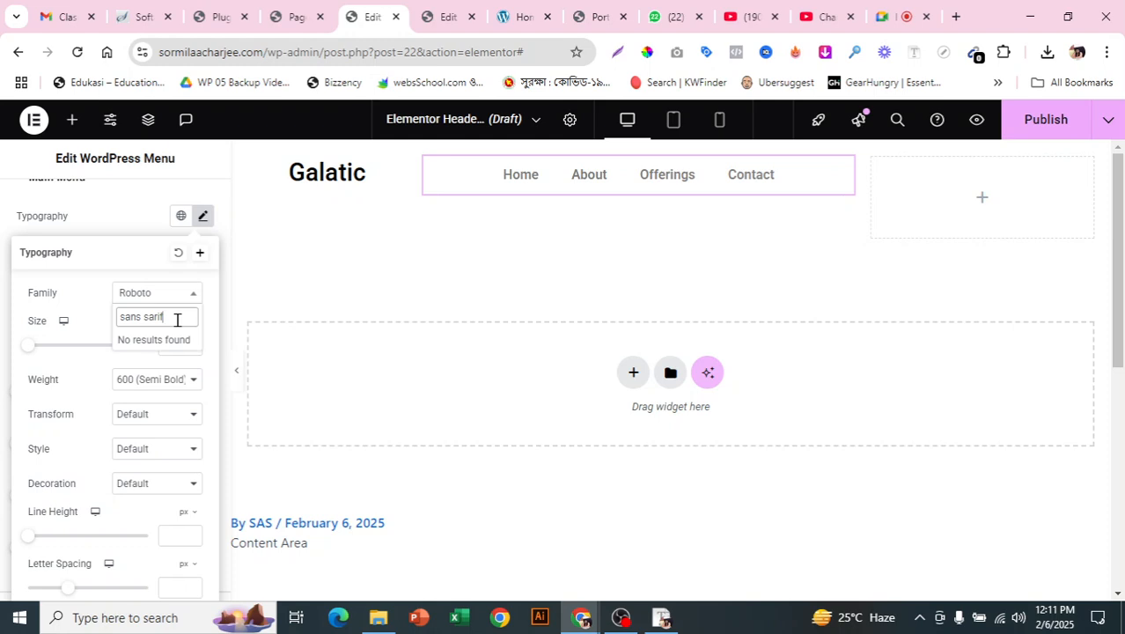
left_click_drag(173, 320, 116, 320)
key("BackSpace")
- Find the copied font name and set the header menu's font family to Libre Franklin
key("ctrl+v")
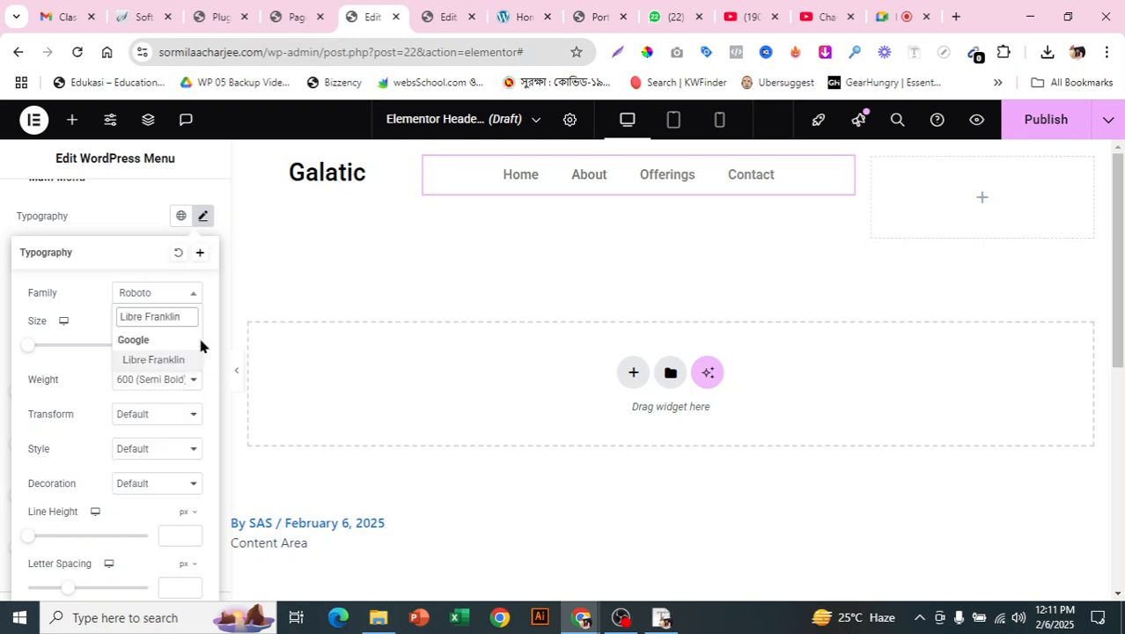
left_click(160, 360)
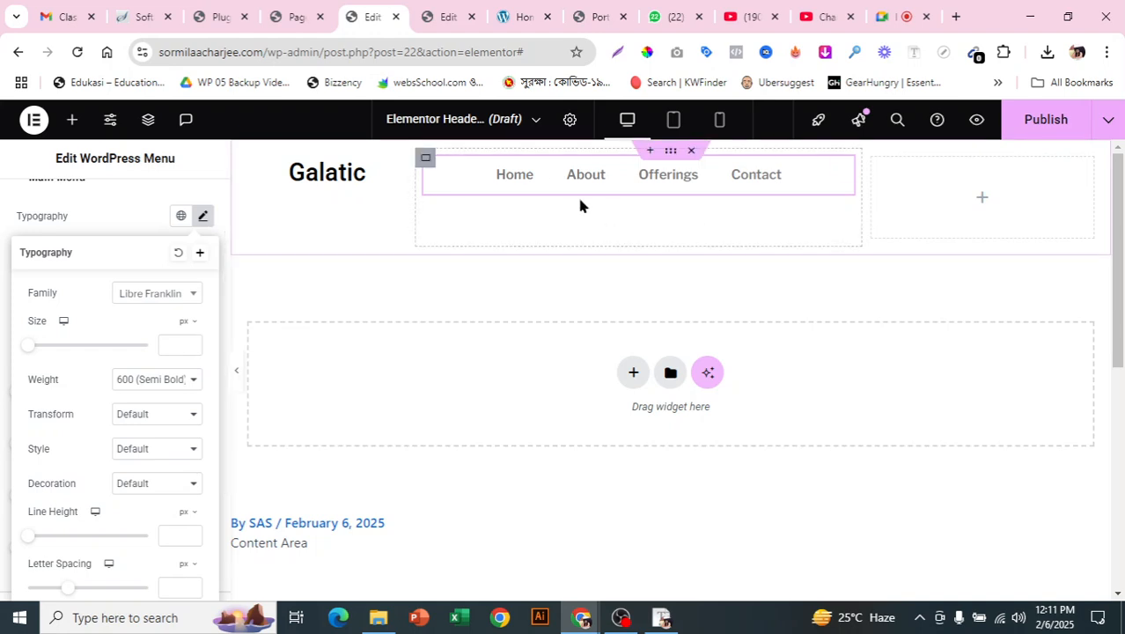
- Compare the header with the Galatic demo and add a Button widget to the header template's right column
left_click(525, 17)
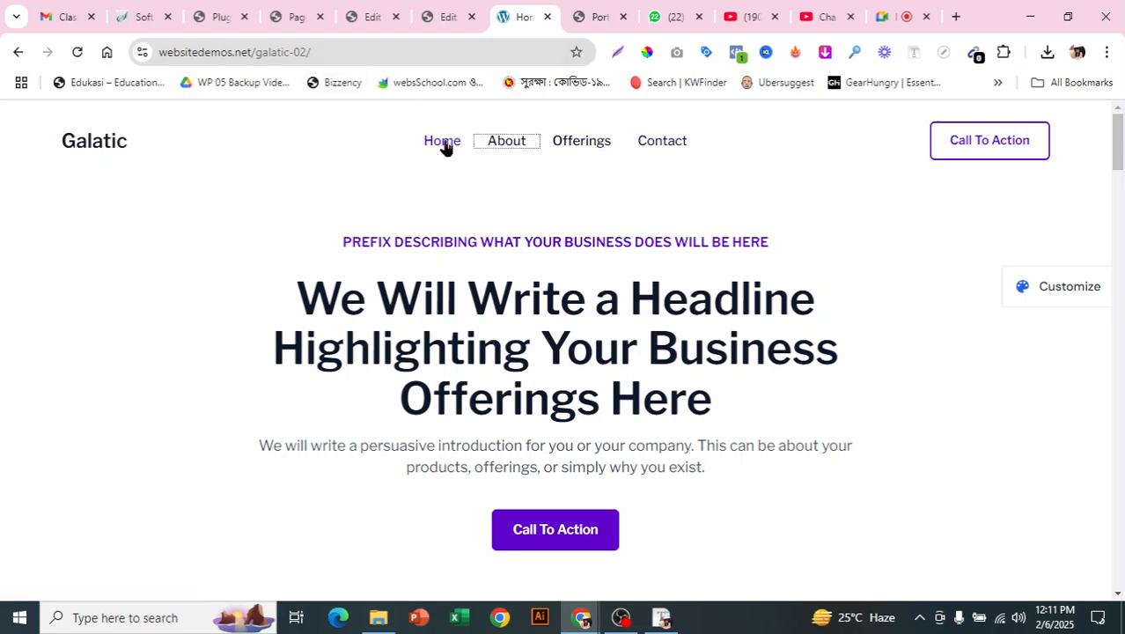
left_click(370, 11)
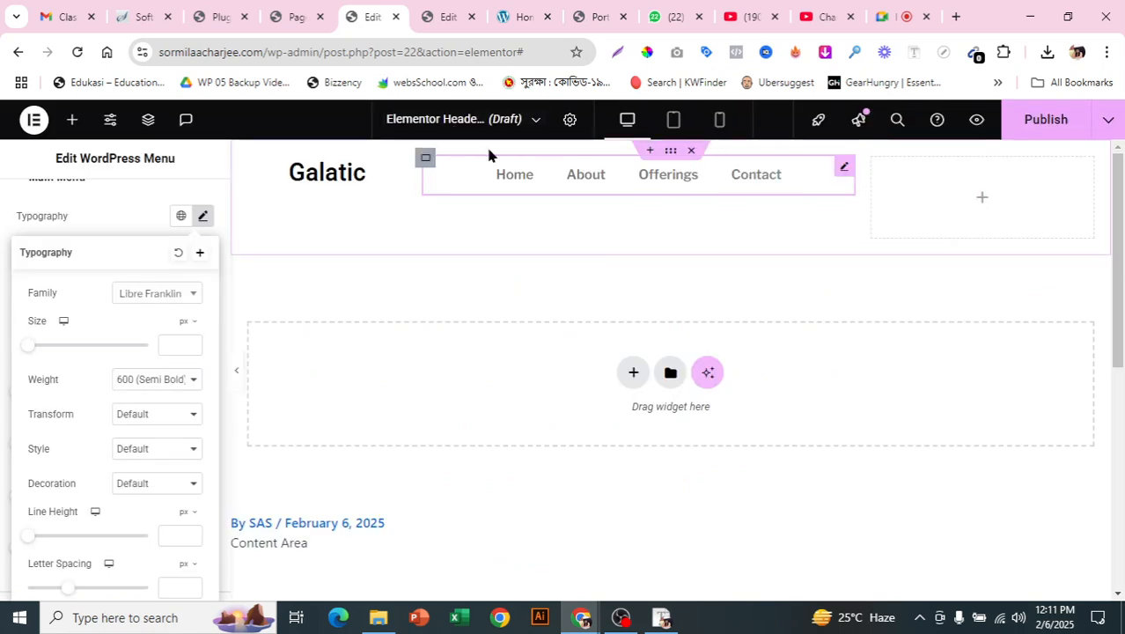
left_click(518, 14)
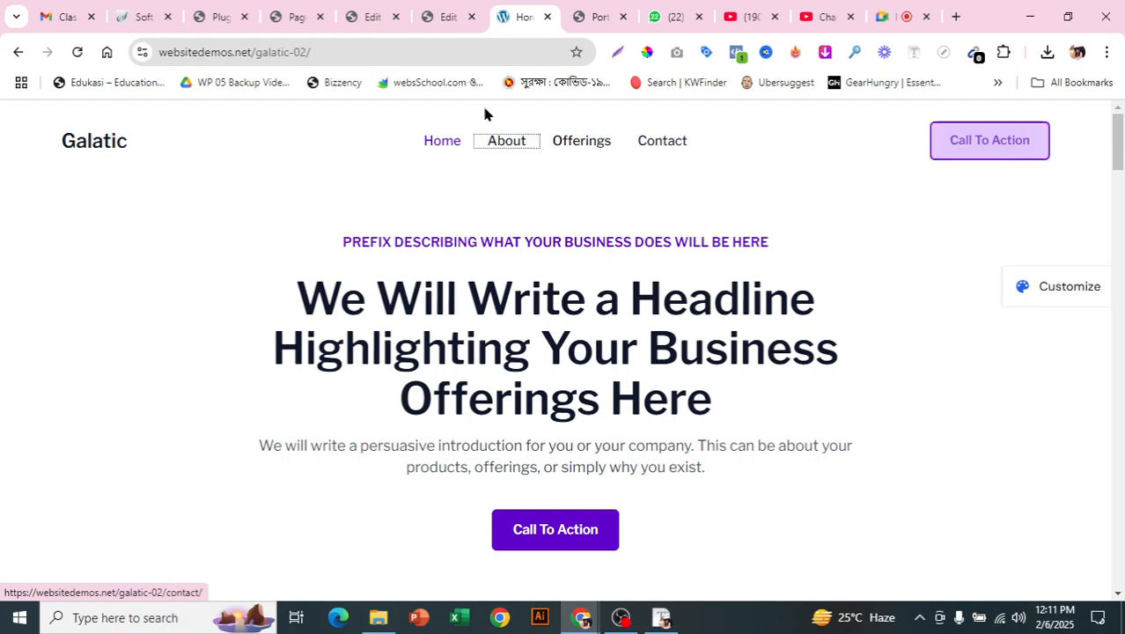
left_click(356, 7)
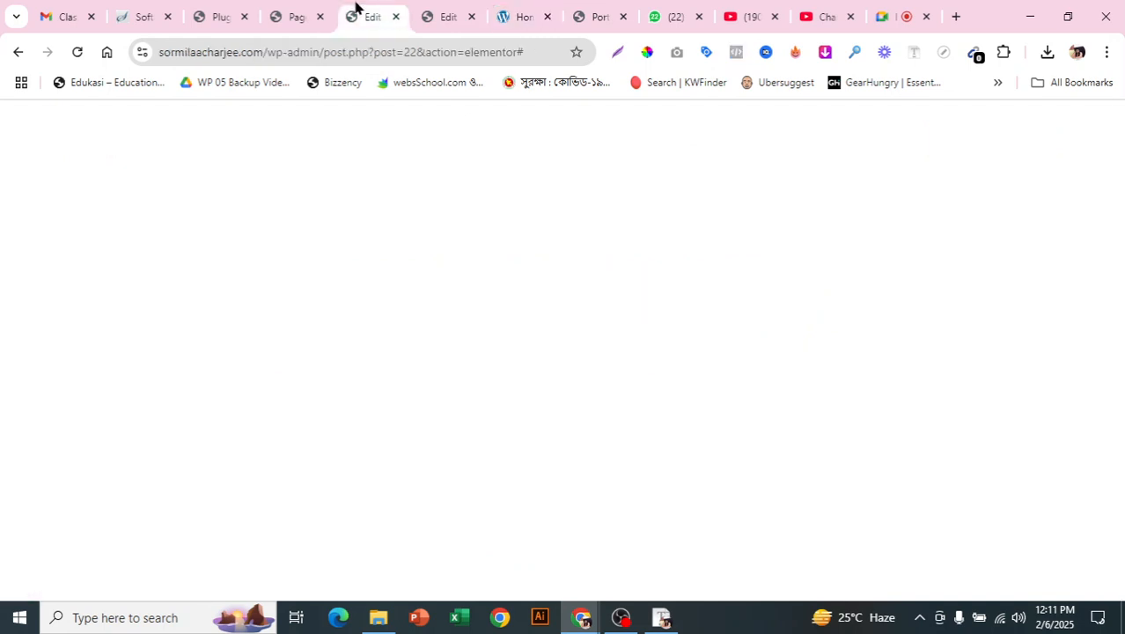
left_click(103, 202)
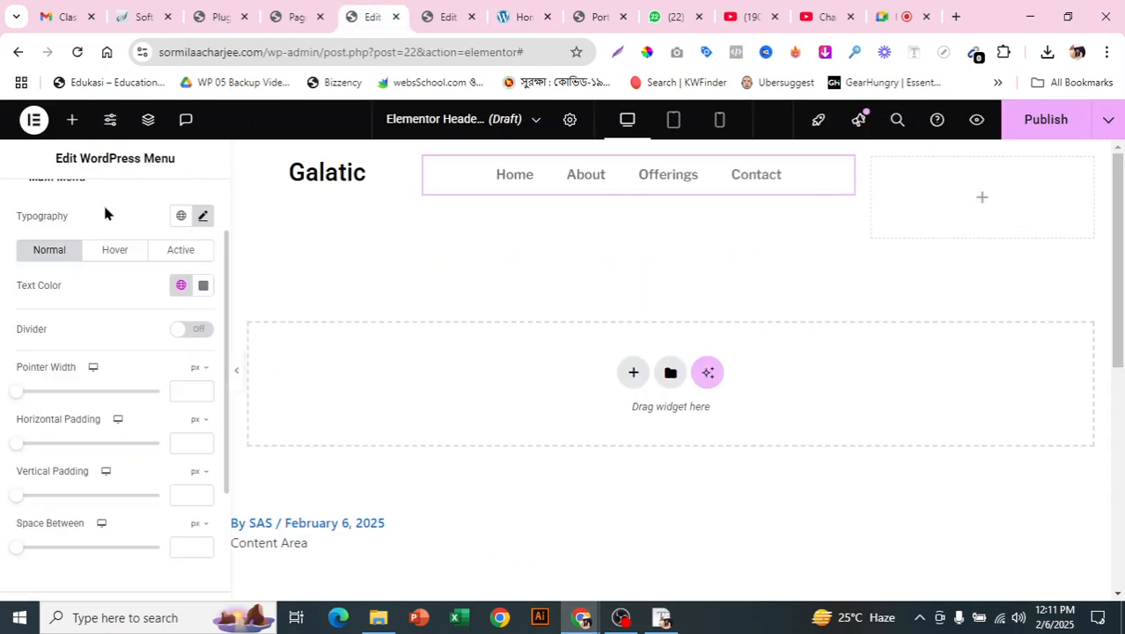
scroll(103, 203, "up", 1)
left_click(73, 121)
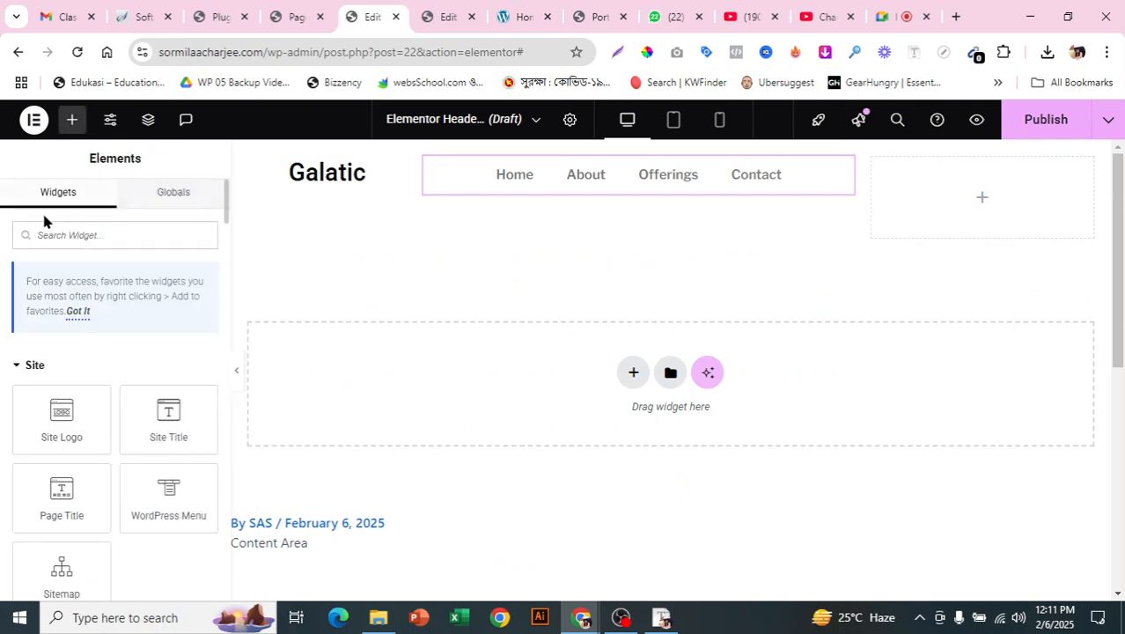
type("butt")
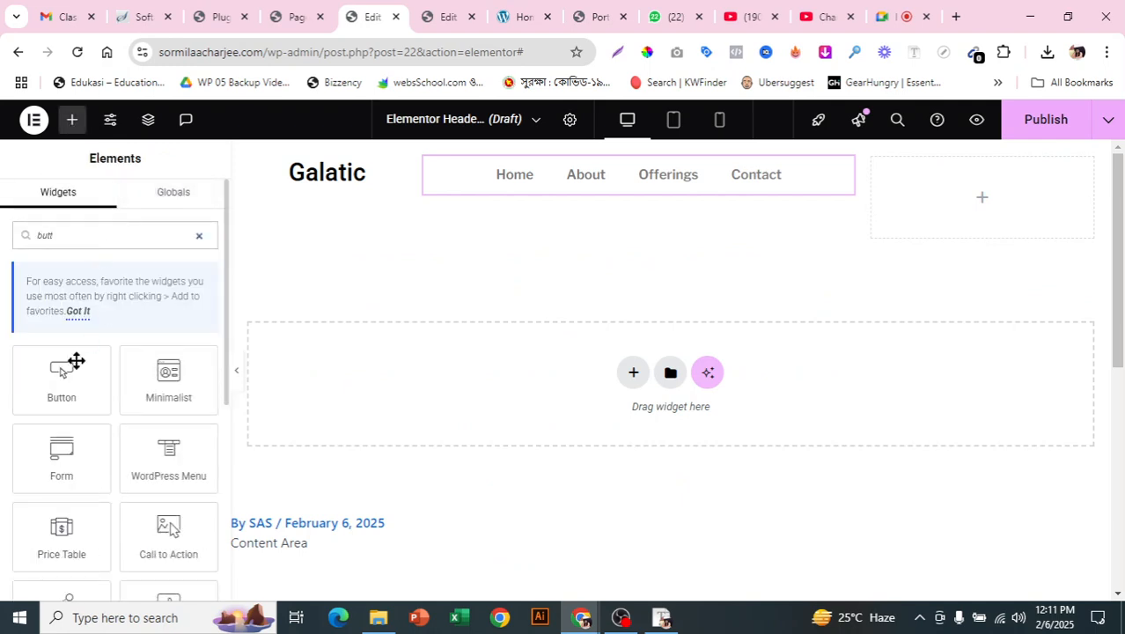
left_click_drag(76, 361, 890, 201)
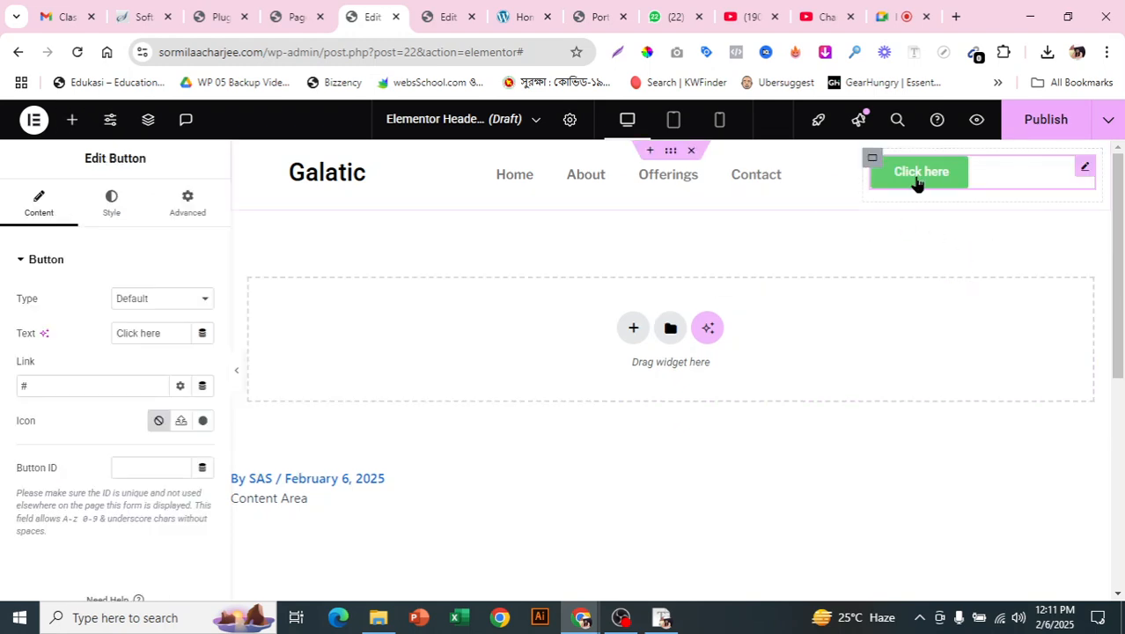
- Check the button wording on the Galatic demo and set the header button's text to "Call to Action"
left_click(533, 13)
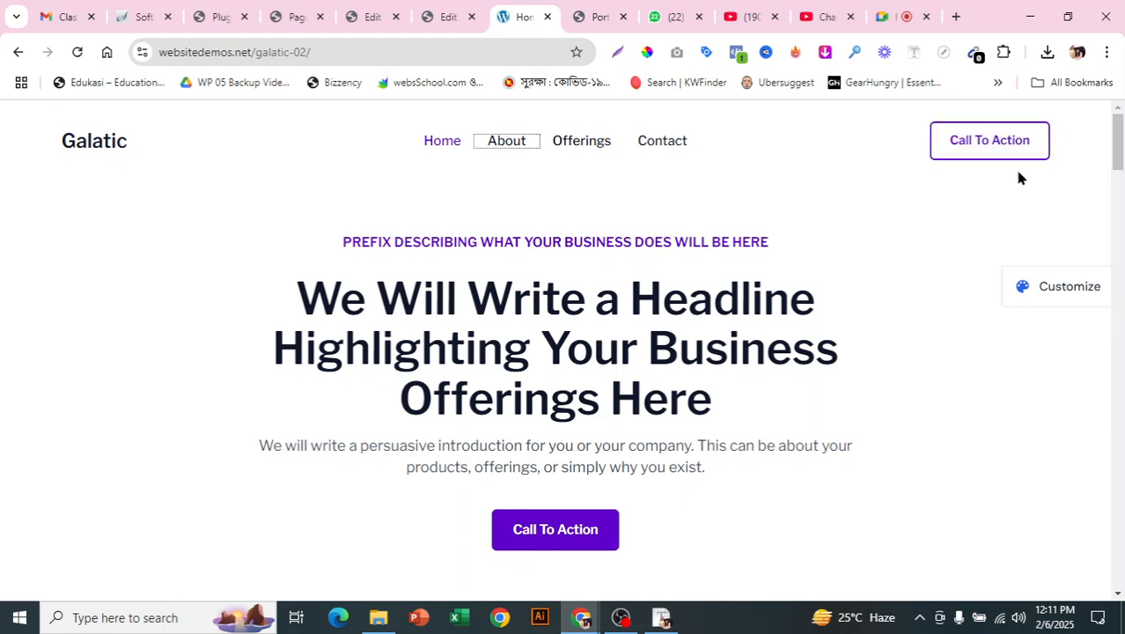
left_click(352, 8)
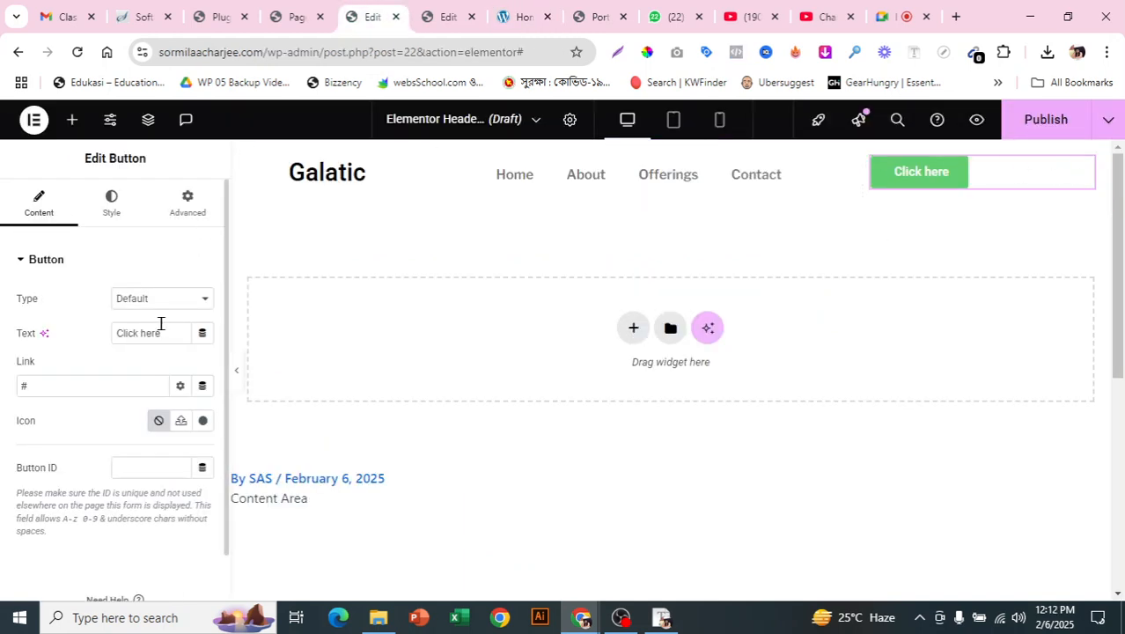
left_click_drag(160, 327, 76, 331)
key("BackSpace")
type("C")
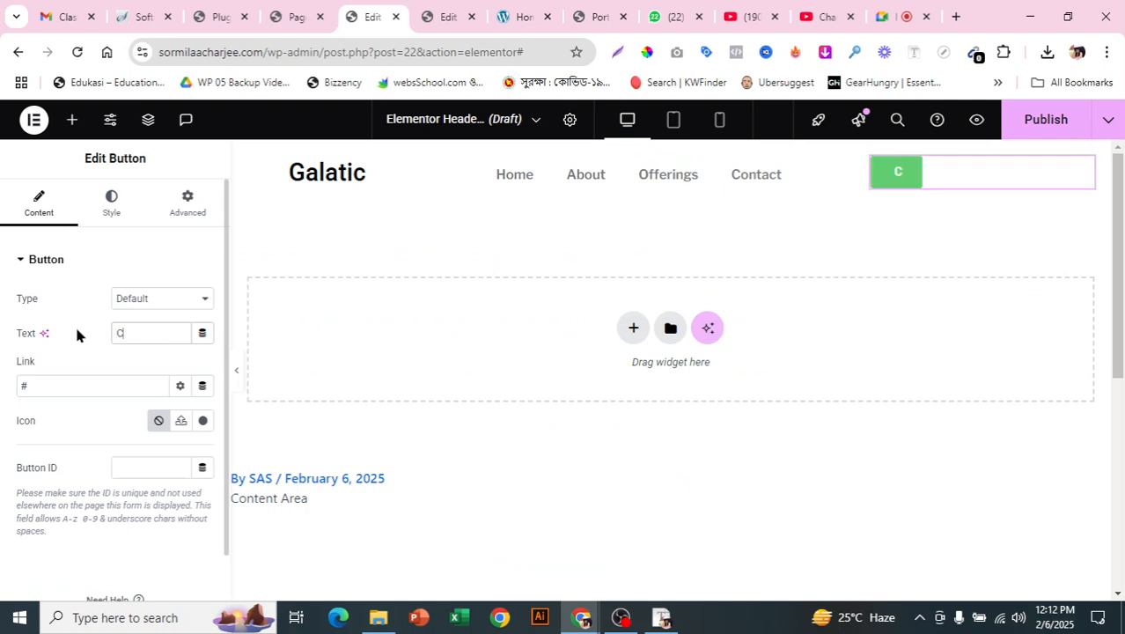
type("all to ")
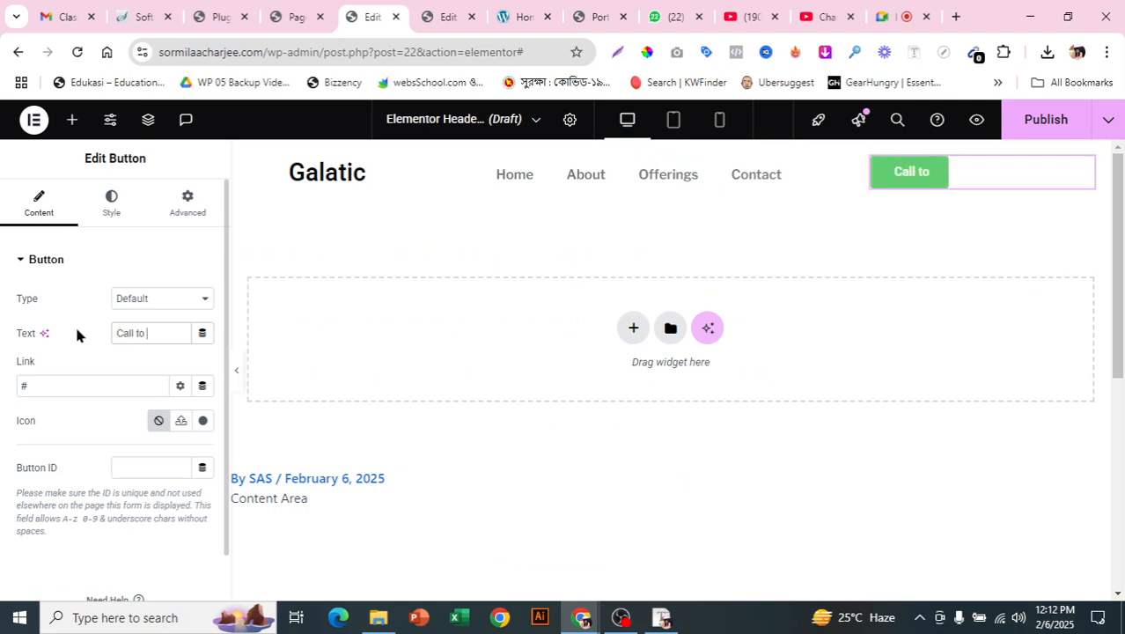
type("Action")
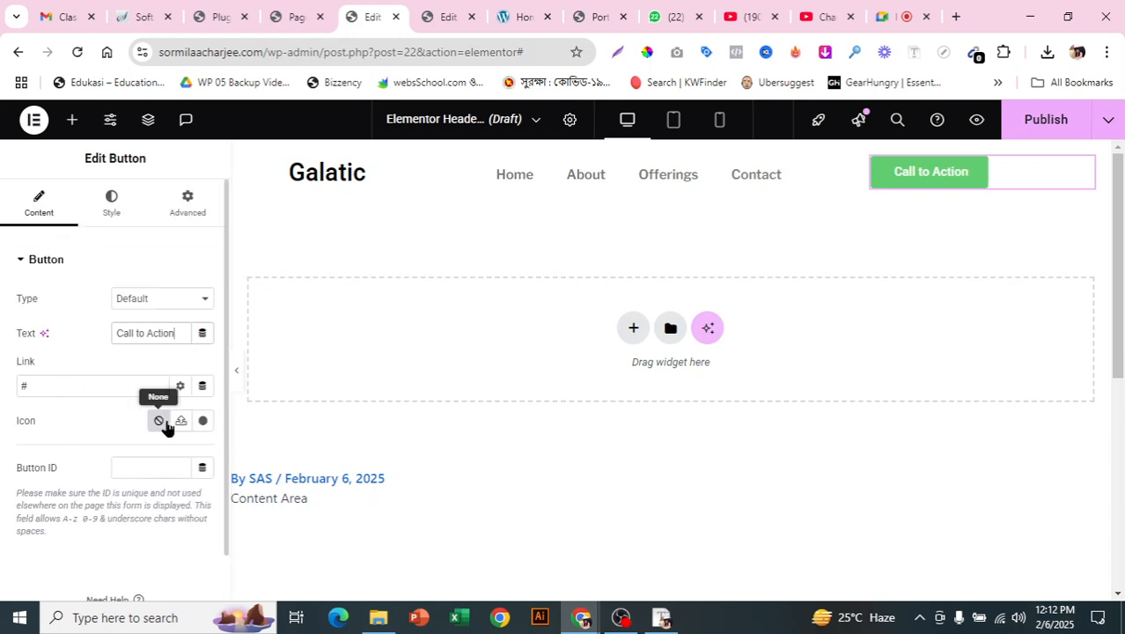
- Try the stretch and right positions for the header button, compare with the Galatic demo, and set its position to center
left_click(102, 206)
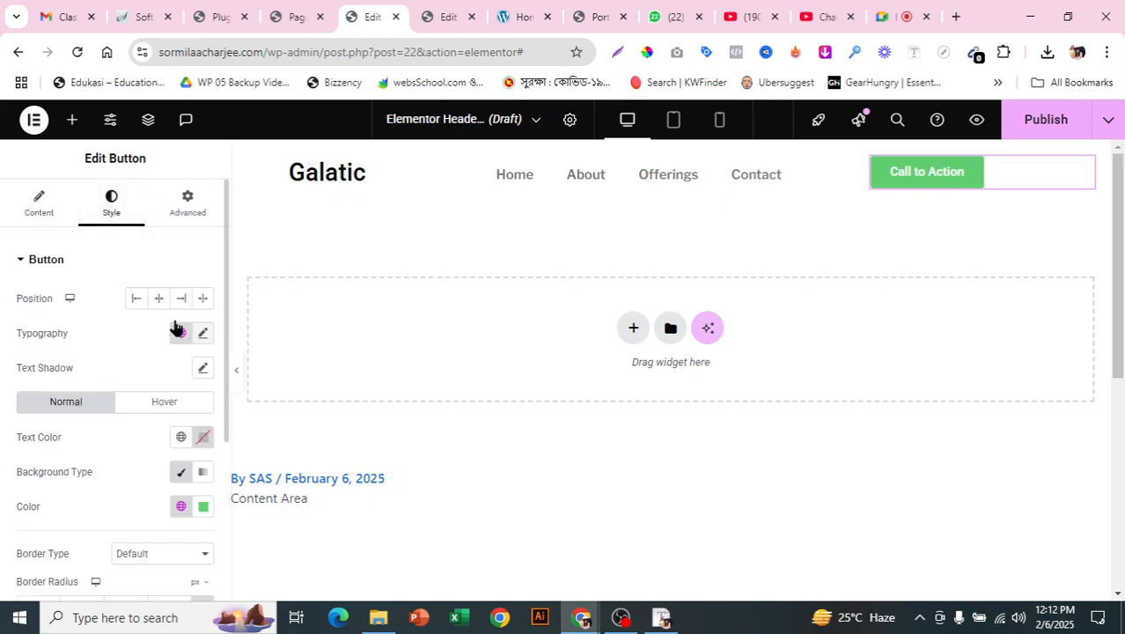
left_click(200, 299)
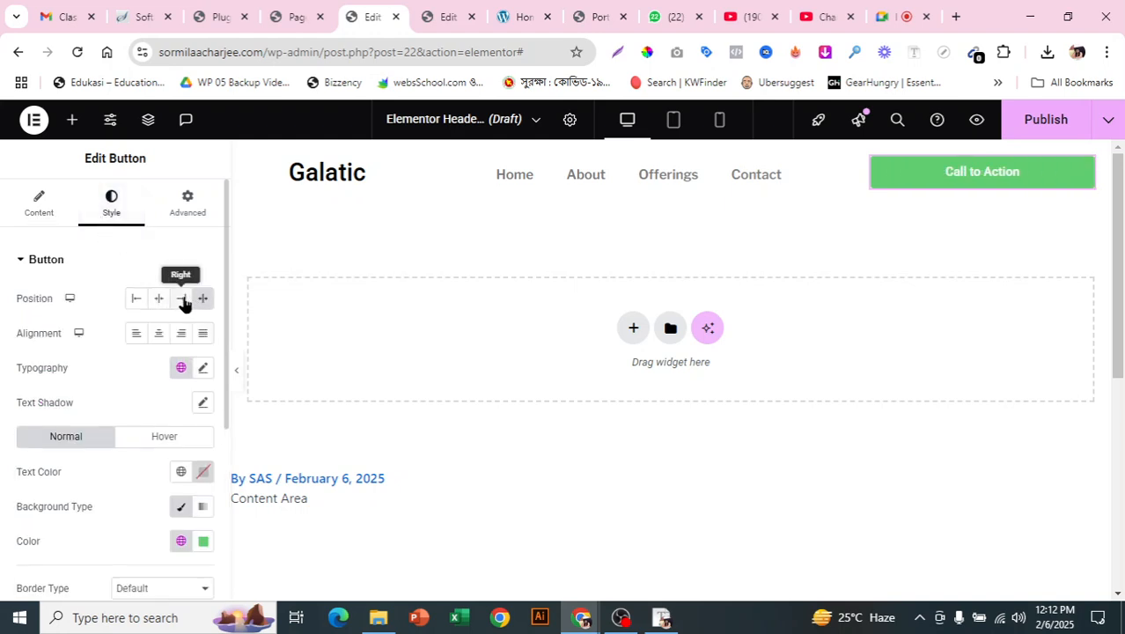
left_click(182, 302)
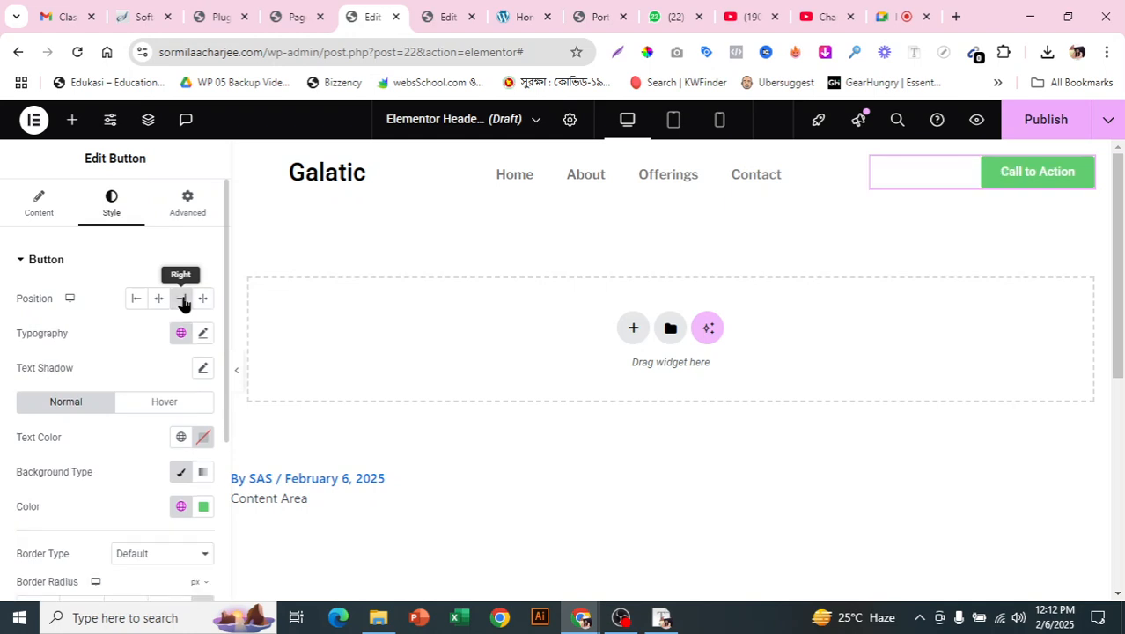
left_click(528, 14)
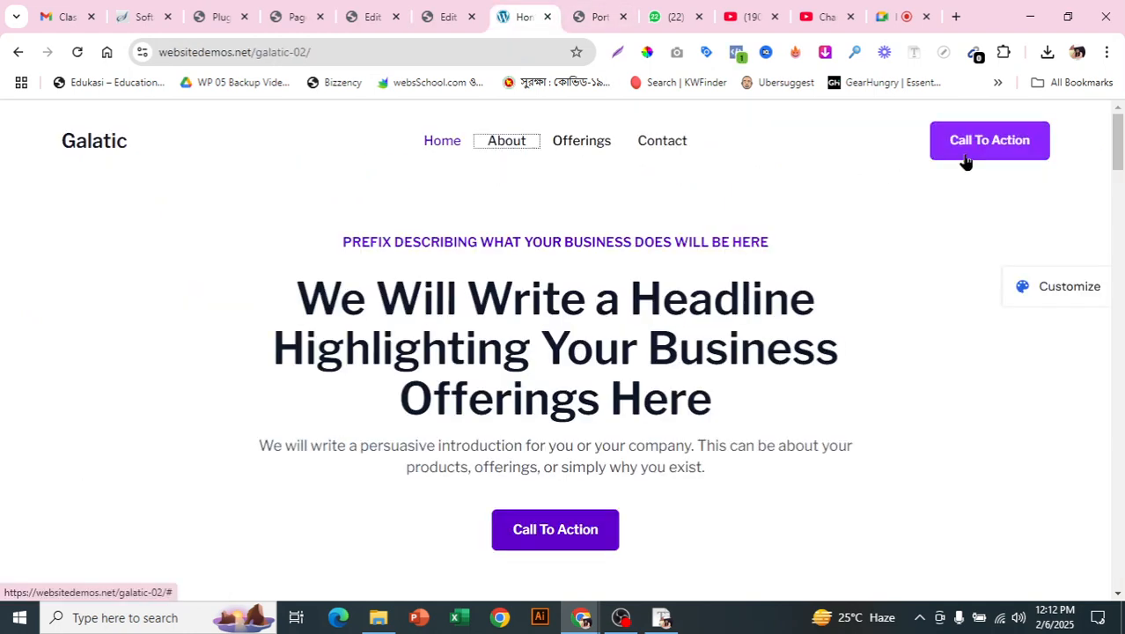
left_click(373, 16)
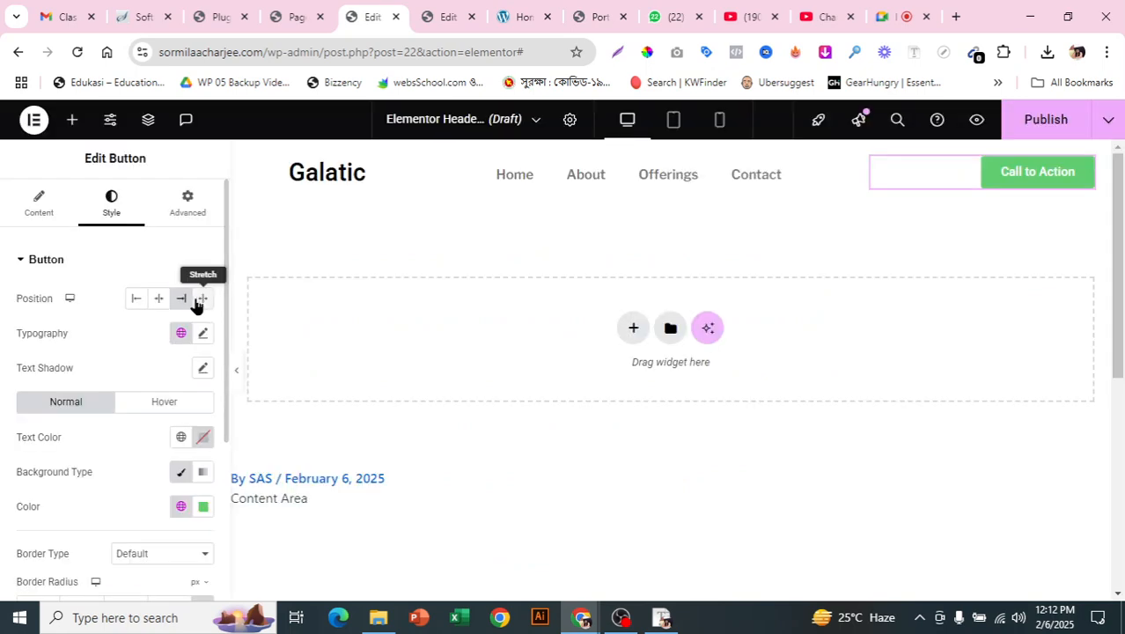
left_click(161, 298)
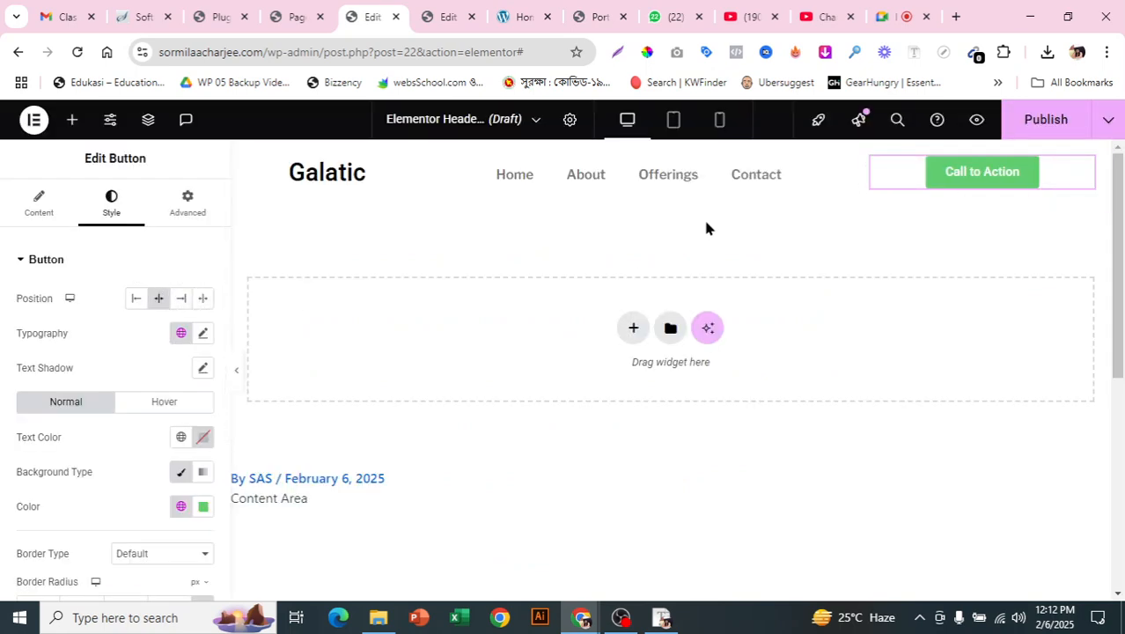
- Sample the Call To Action button's border color on the Galatic demo with ColorPick Eyedropper and copy the hex code 6000CD
left_click(522, 16)
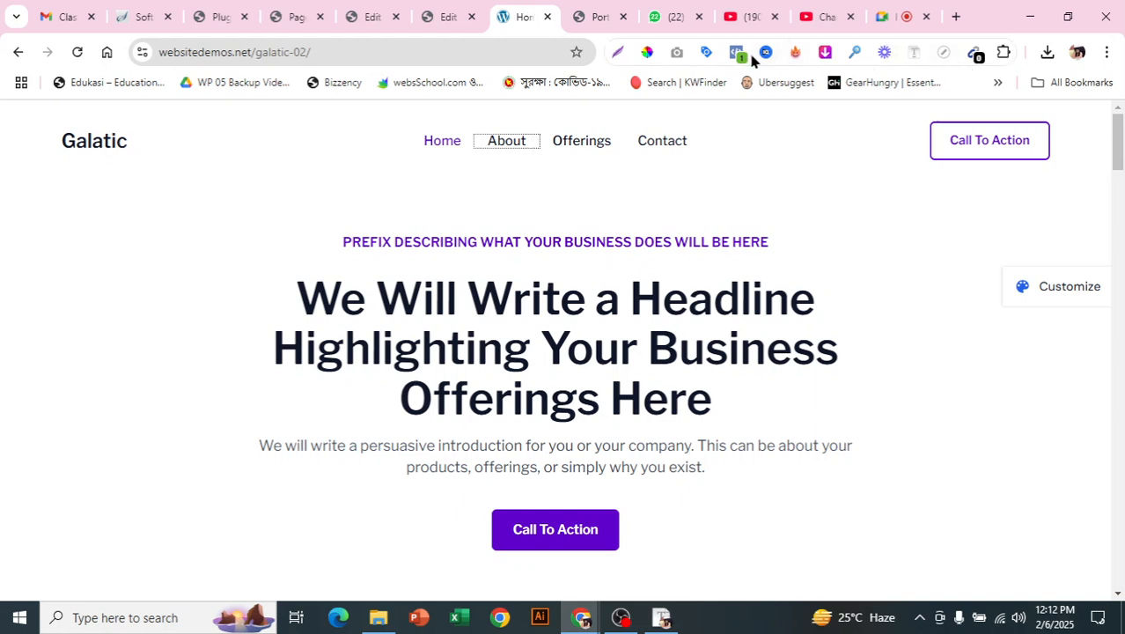
left_click(648, 53)
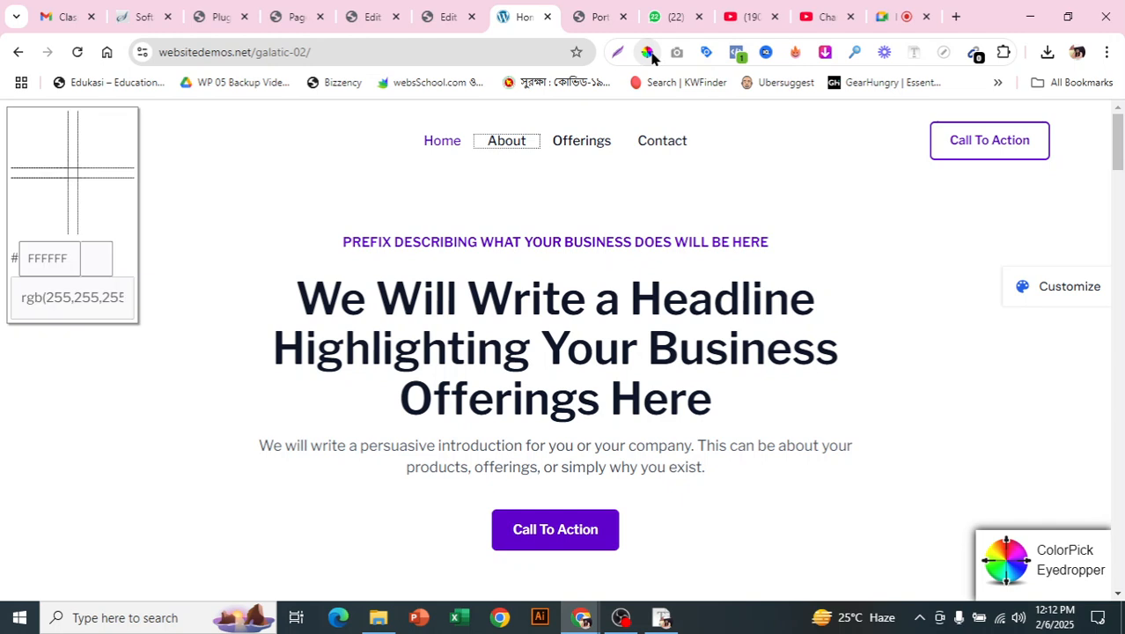
left_click(932, 135)
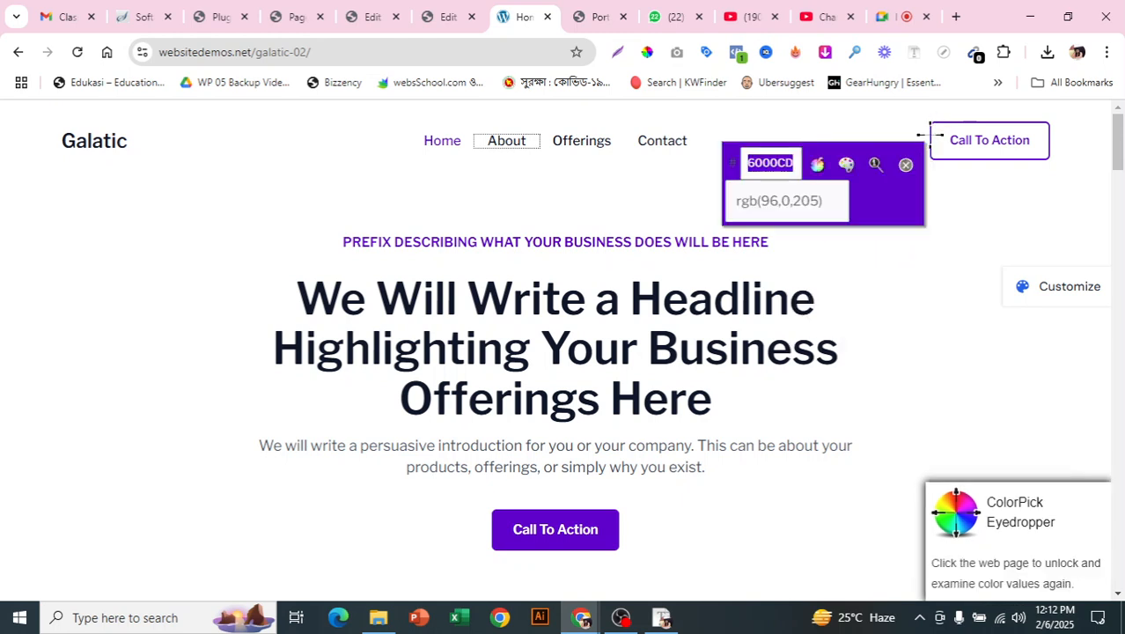
right_click(780, 164)
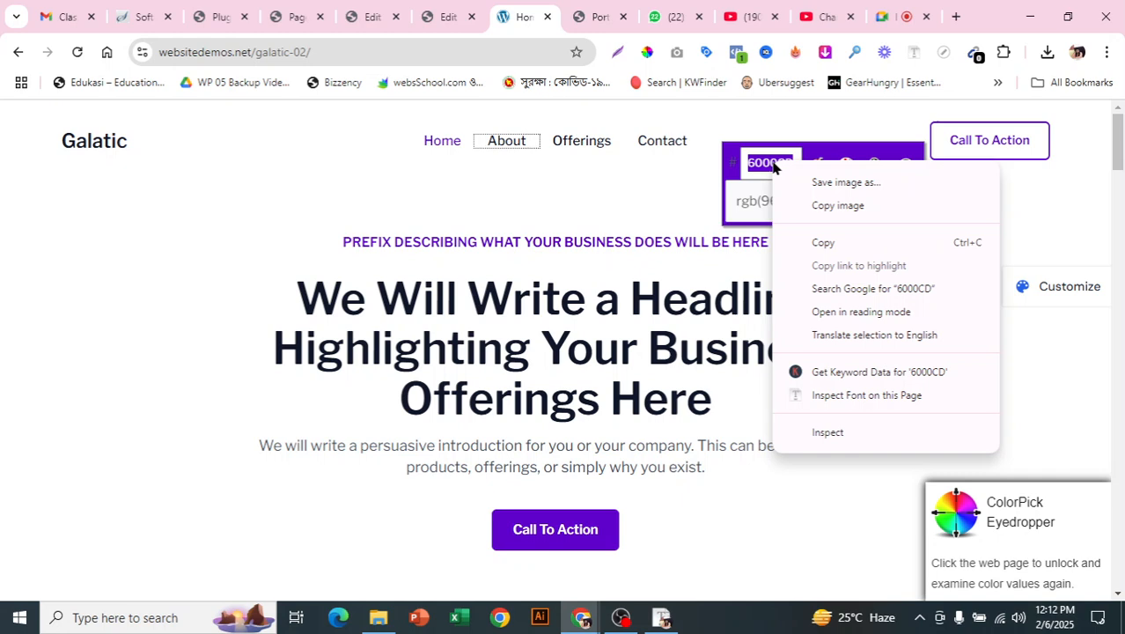
left_click(816, 245)
left_click(776, 201)
- Return to the header template and set the button's normal background color to the copied 6000CD
left_click(360, 10)
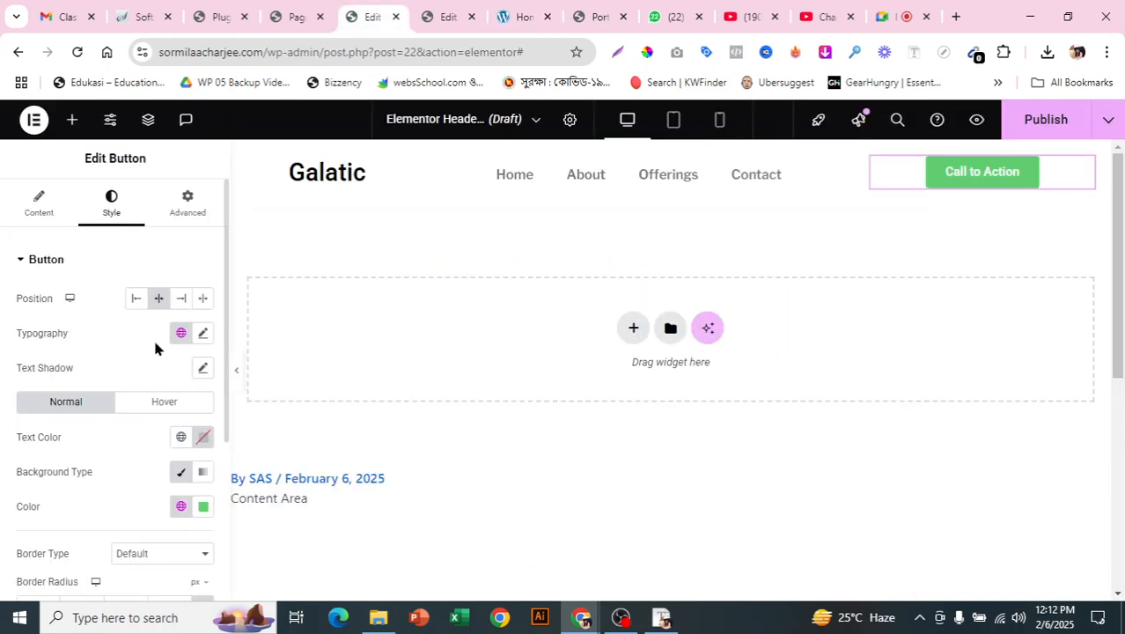
scroll(194, 384, "down", 1)
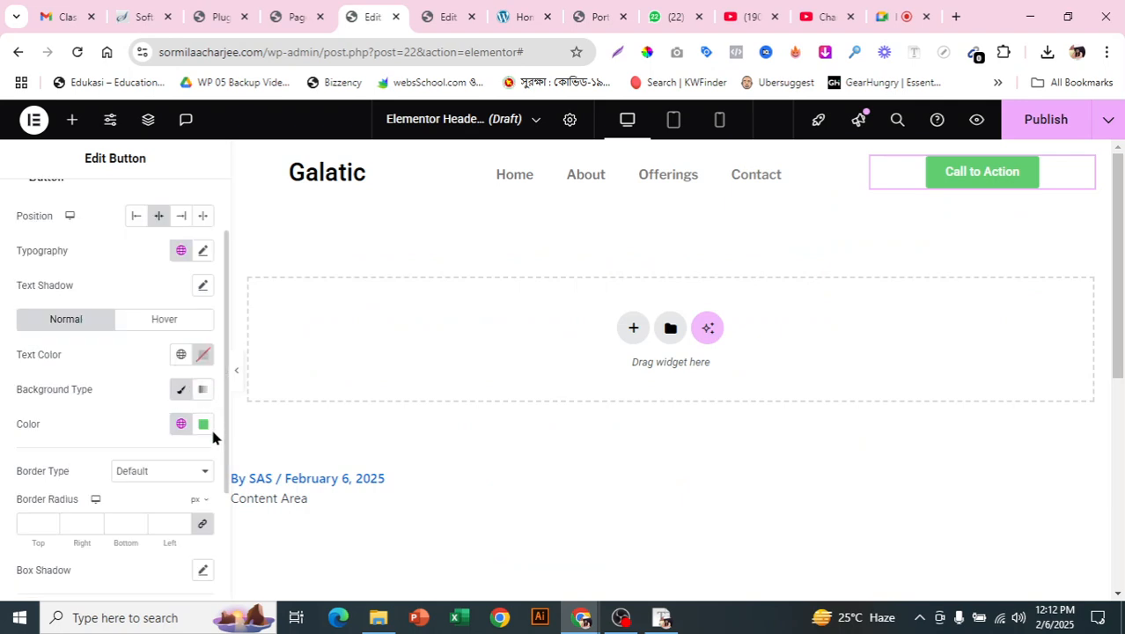
left_click(203, 427)
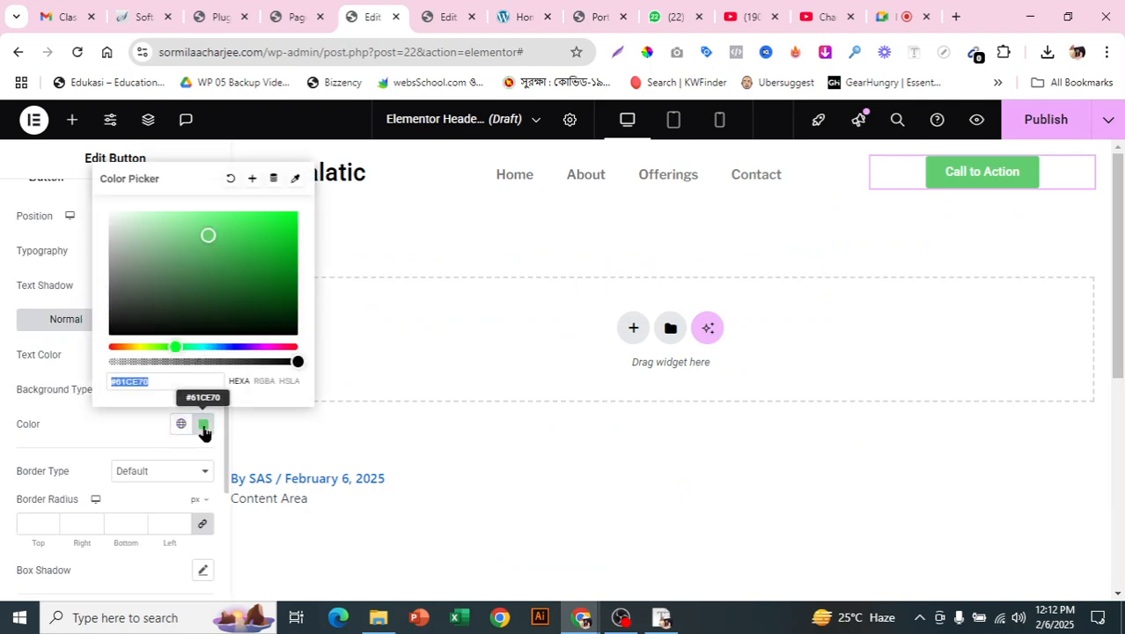
key("ctrl+v")
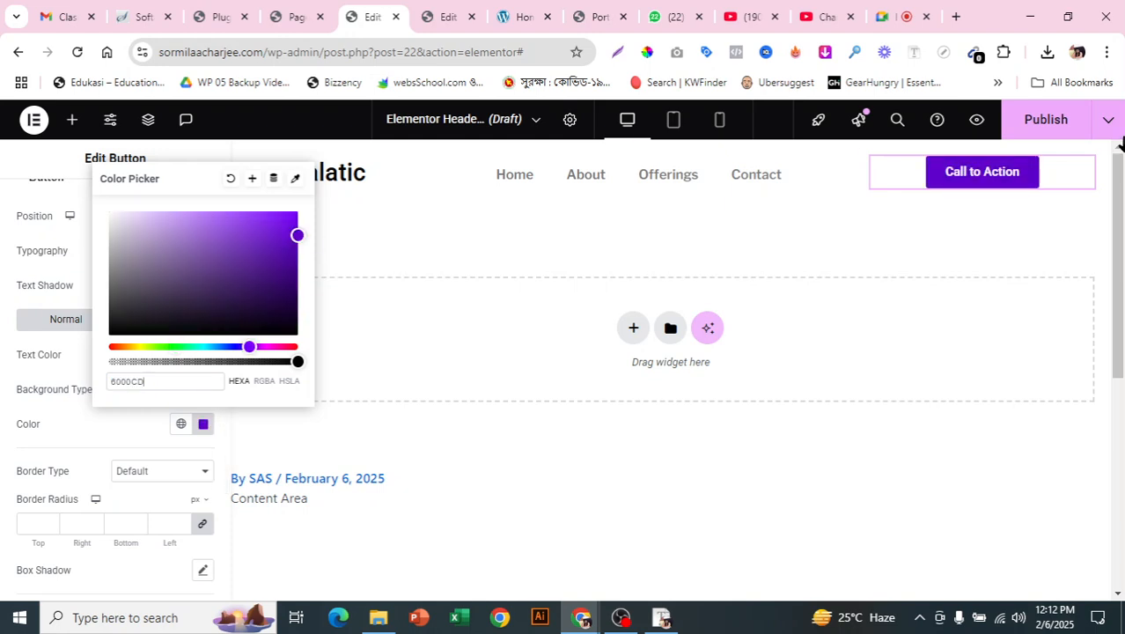
left_click(384, 234)
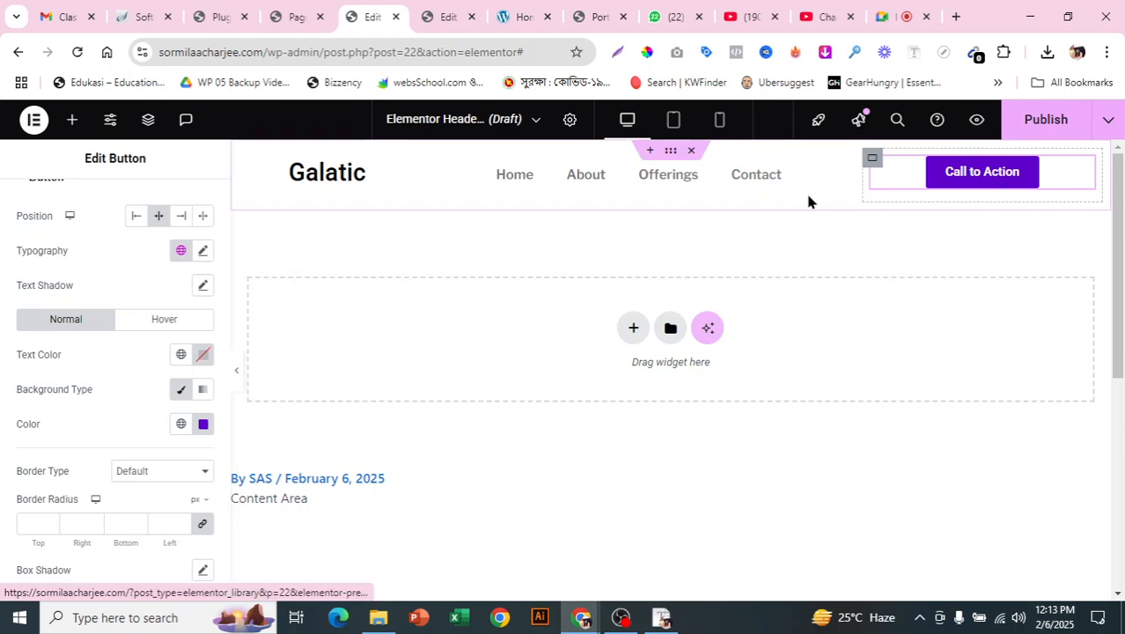
- Close the eyedropper on the Galatic demo and set the header button's hover background color to 6000CD
left_click(520, 14)
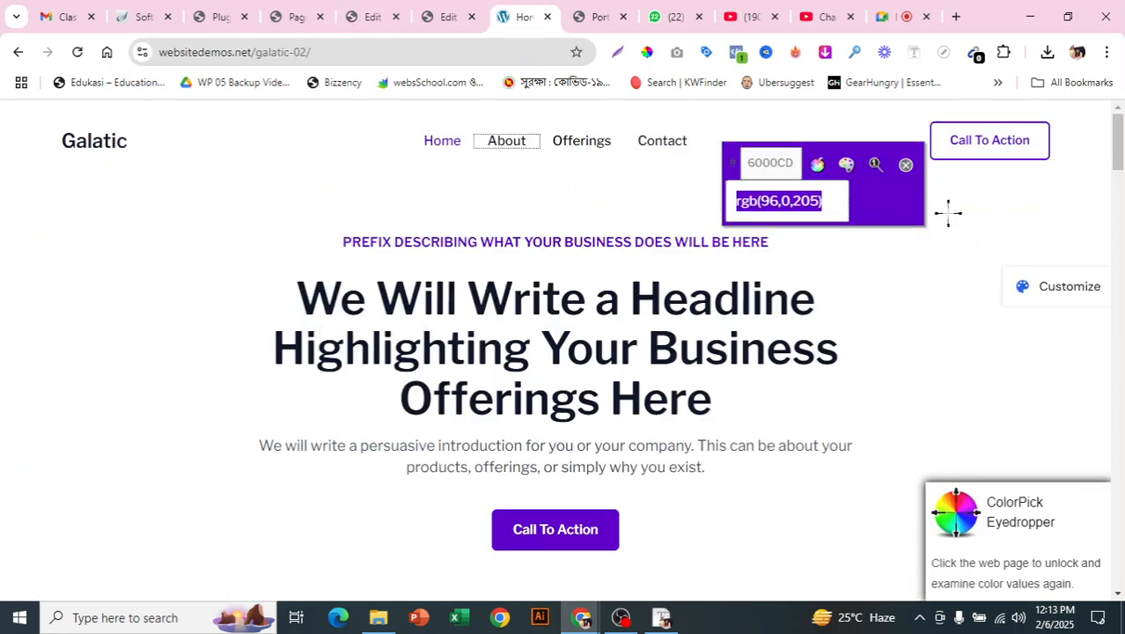
left_click(906, 165)
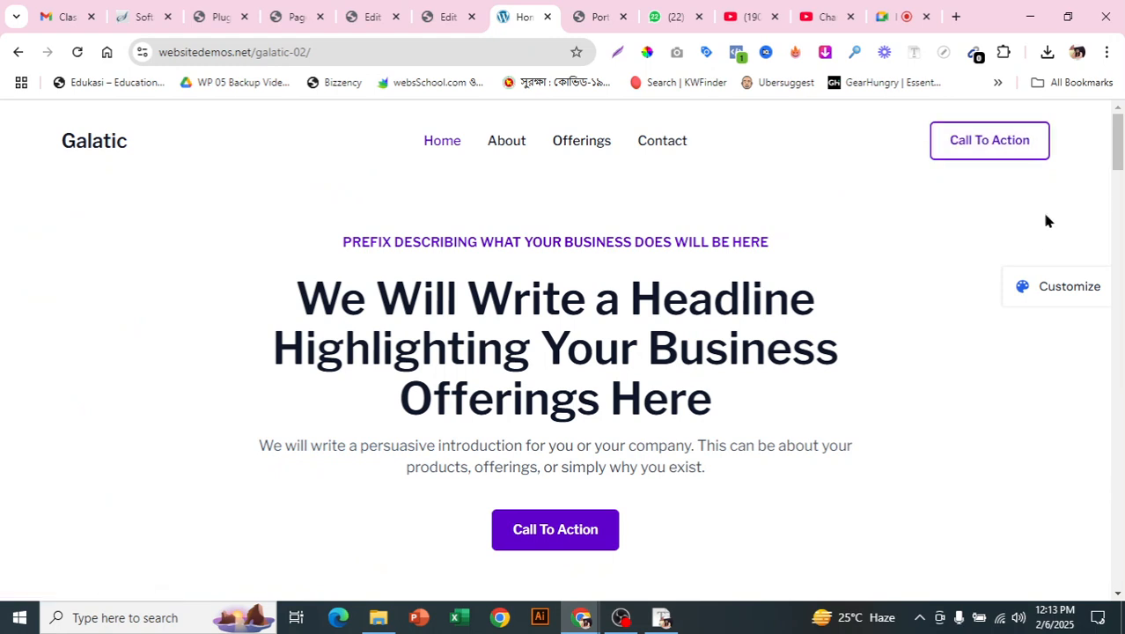
left_click(370, 16)
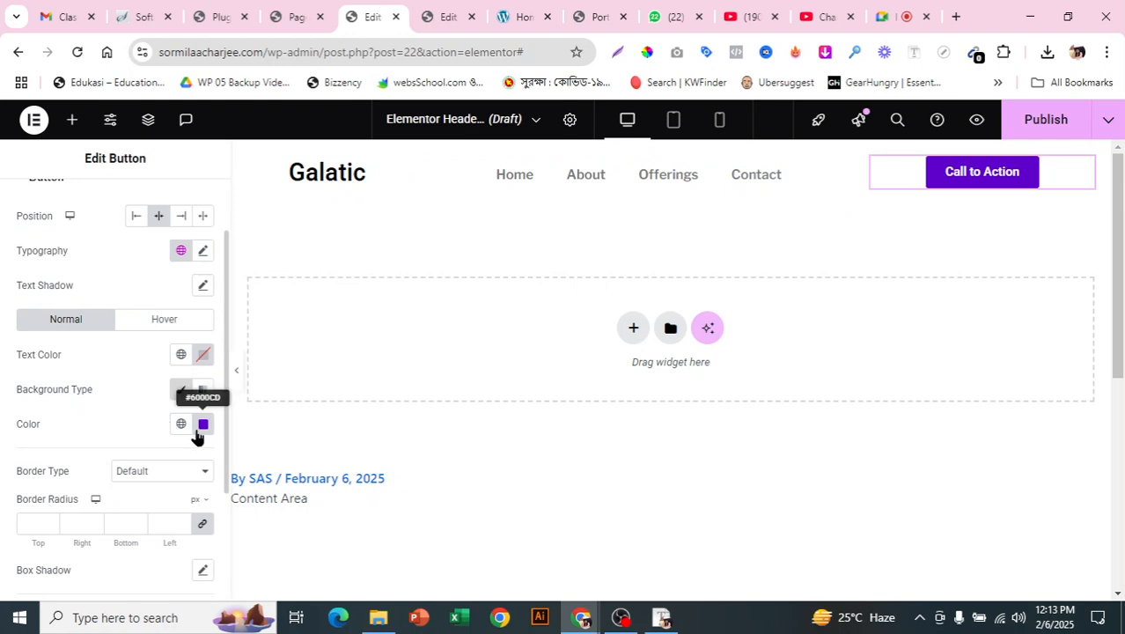
left_click(162, 322)
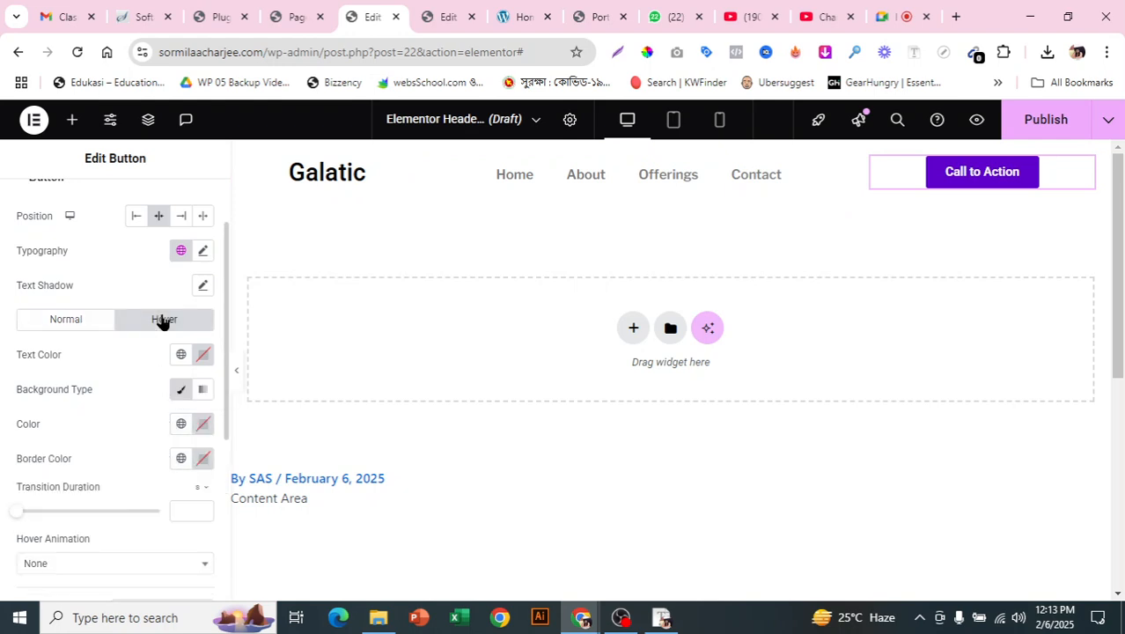
left_click(203, 426)
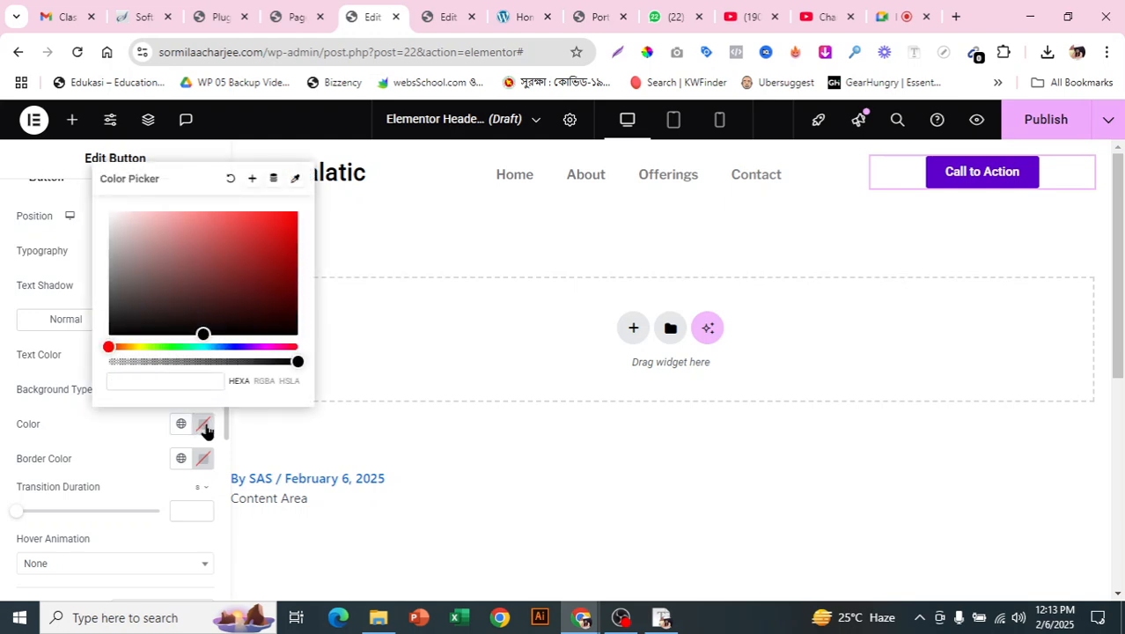
key("ctrl+v")
left_click(122, 424)
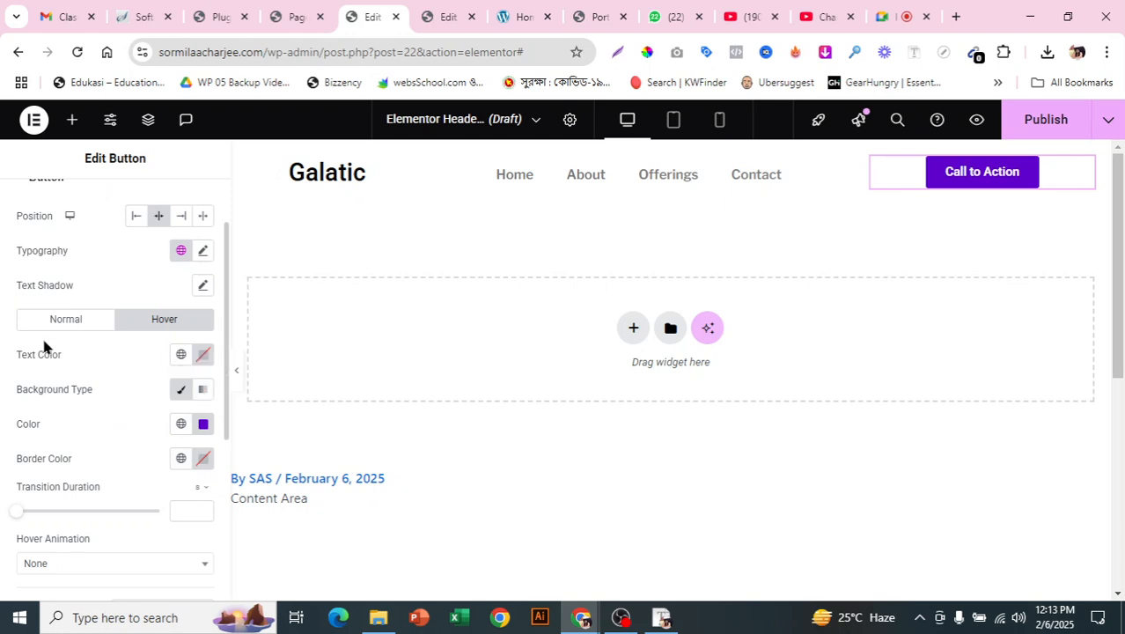
- Set the header button's normal background color to white, #FFFFFF
left_click(62, 320)
left_click(202, 423)
key("ctrl+c")
left_click_drag(151, 304, 98, 211)
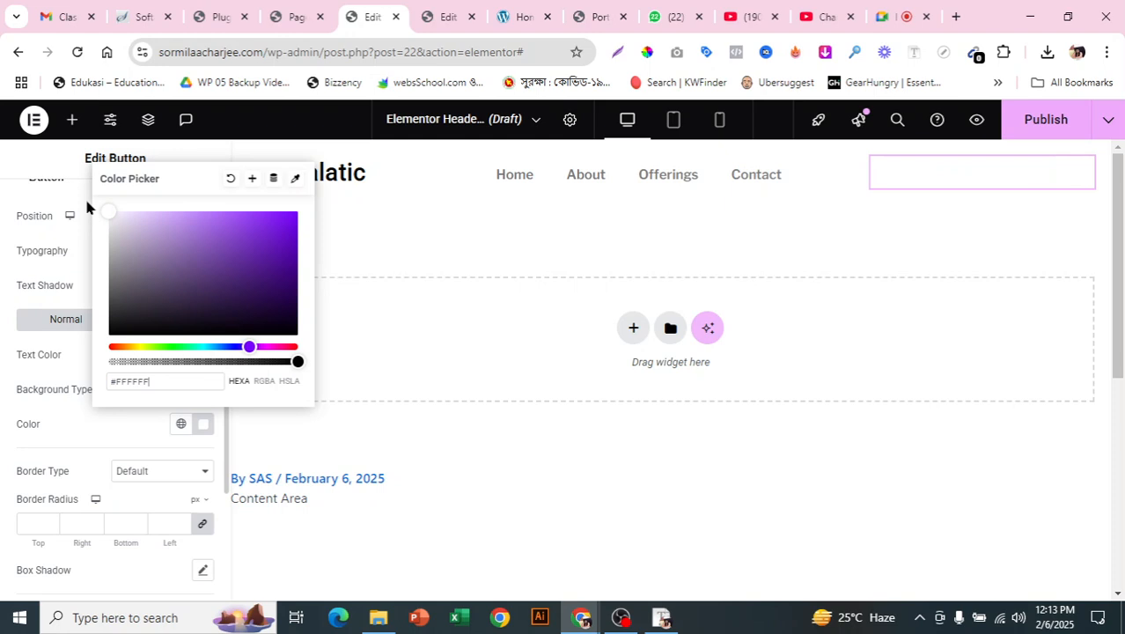
left_click(35, 356)
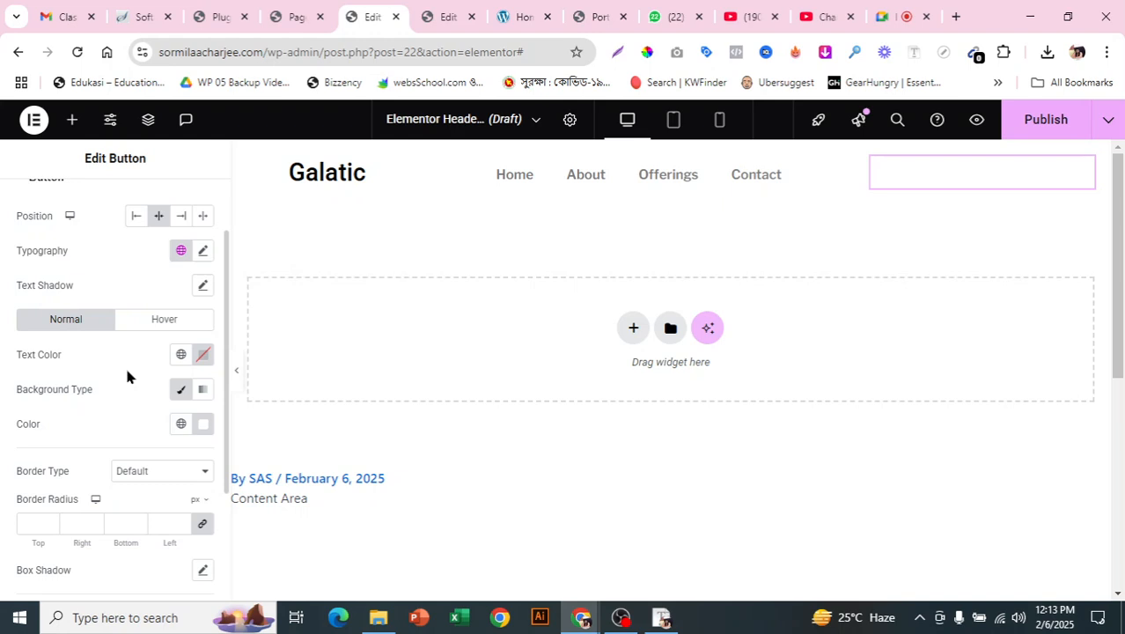
- Give the header button a solid border 1 px wide on all sides
scroll(130, 395, "down", 1)
left_click(137, 393)
left_click(154, 449)
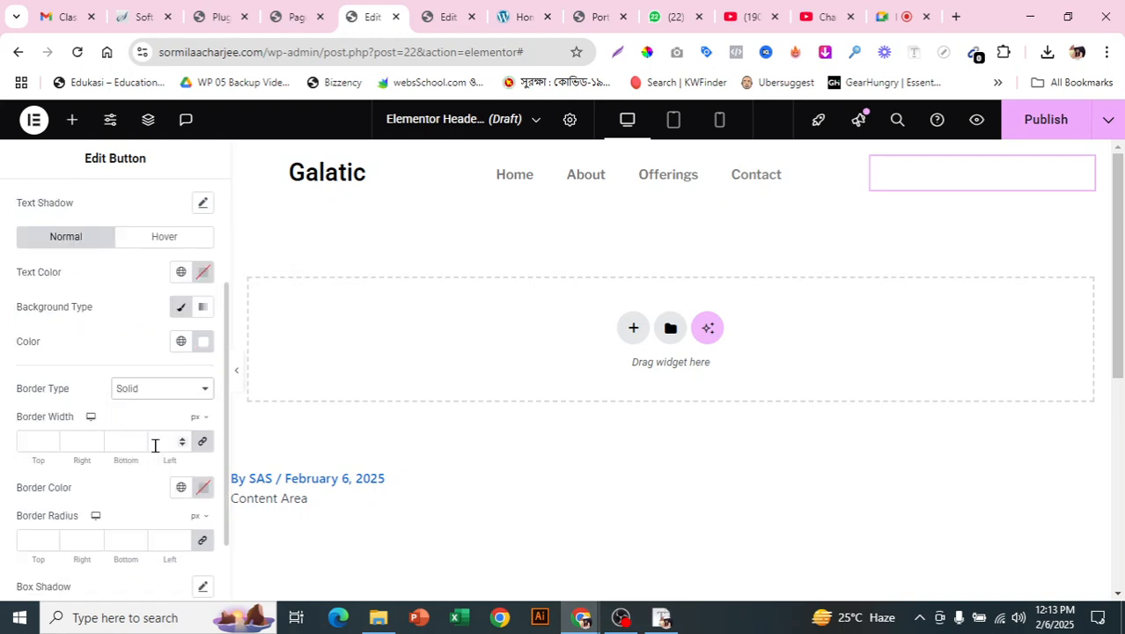
left_click(181, 440)
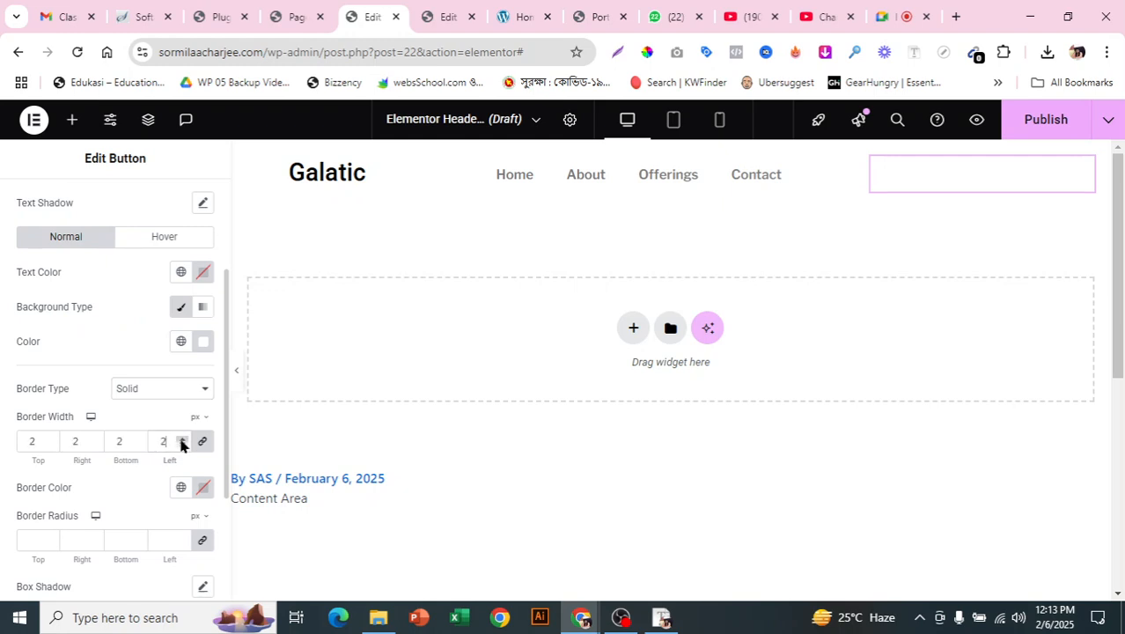
left_click(182, 446)
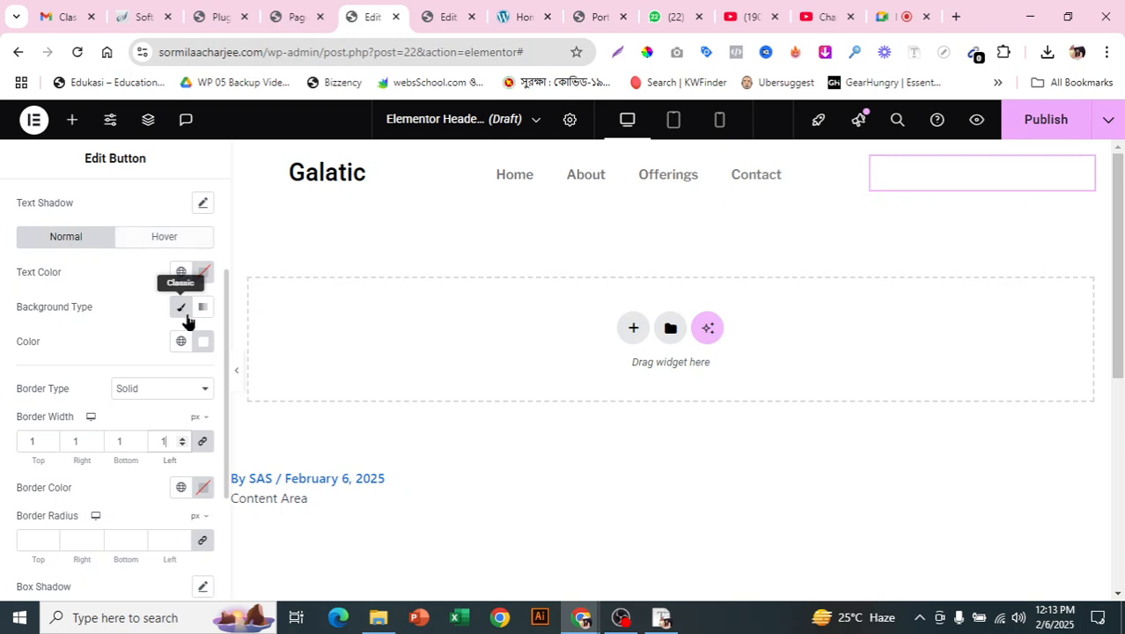
- Set the header button's border color to the copied 6000CD
scroll(195, 414, "down", 2)
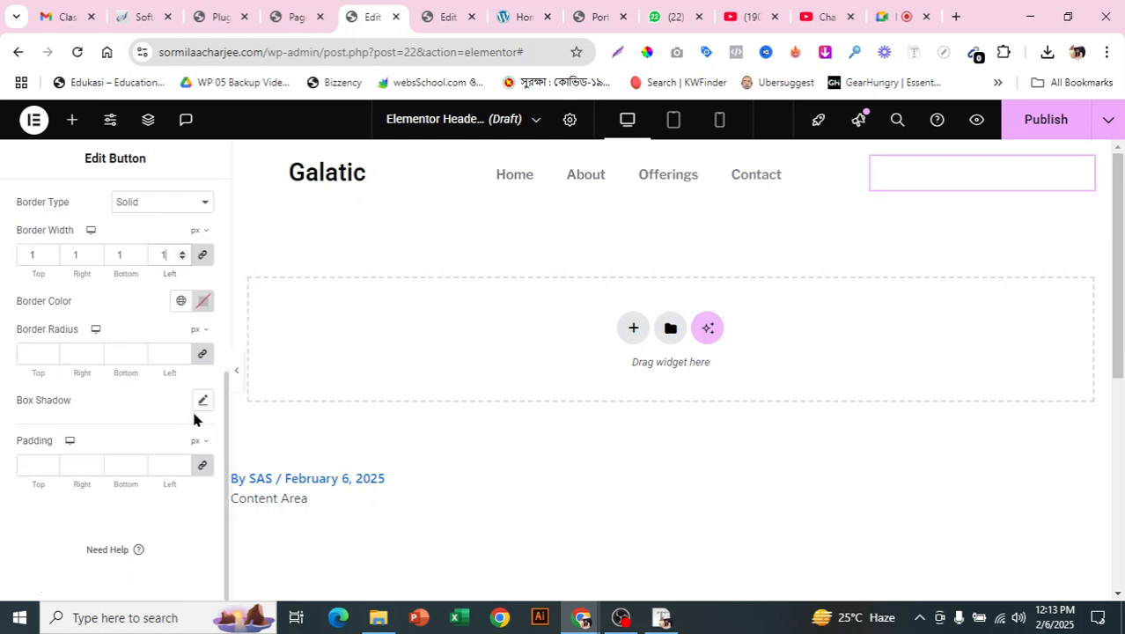
scroll(192, 408, "up", 1)
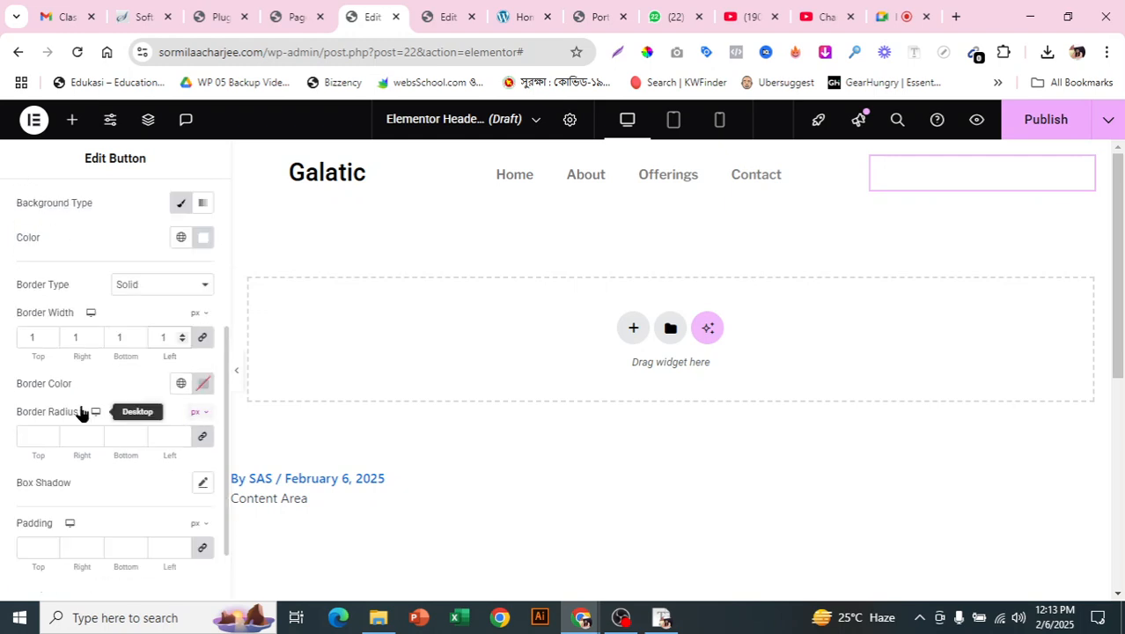
left_click(204, 382)
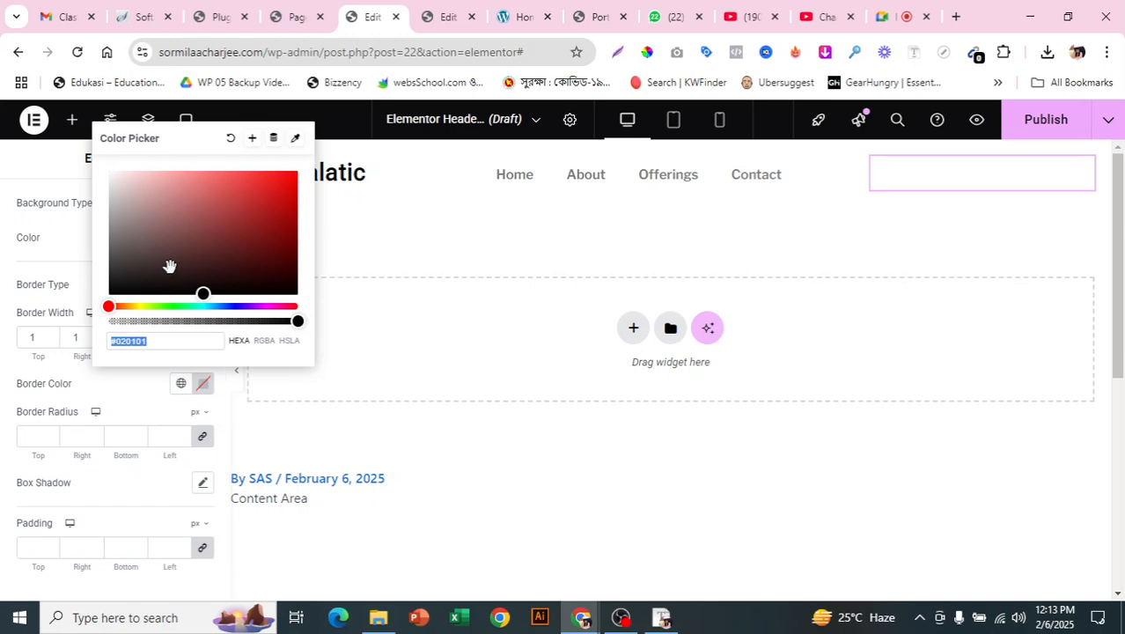
key("BackSpace")
key("ctrl+v")
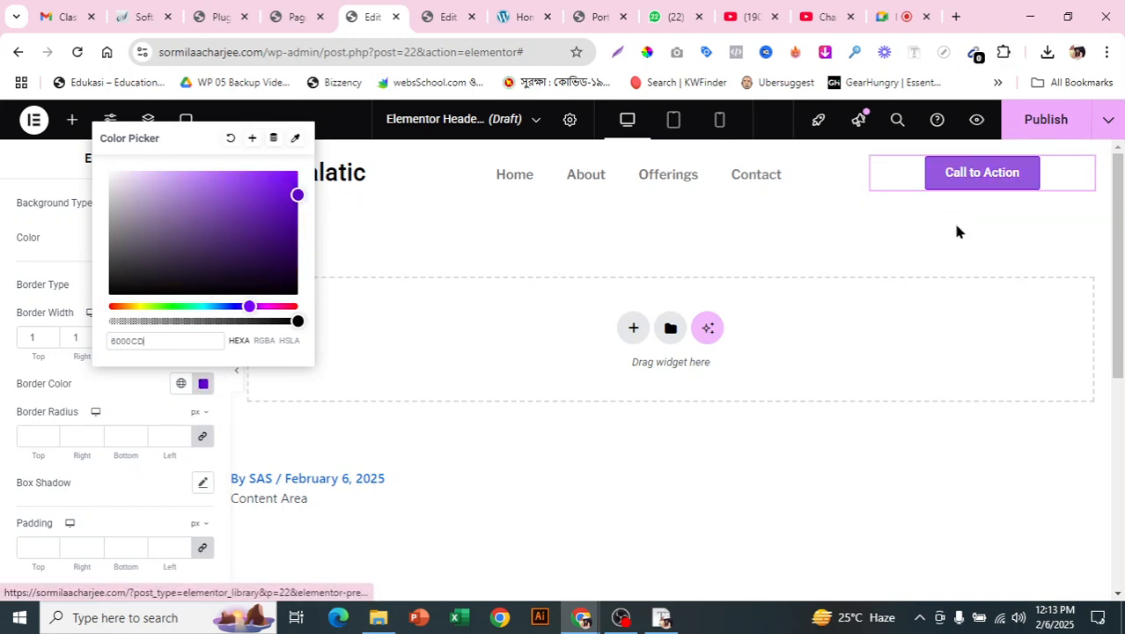
- Set the header button's border width to 2 px on all sides and compare it with the Galatic demo
left_click(92, 390)
left_click(181, 338)
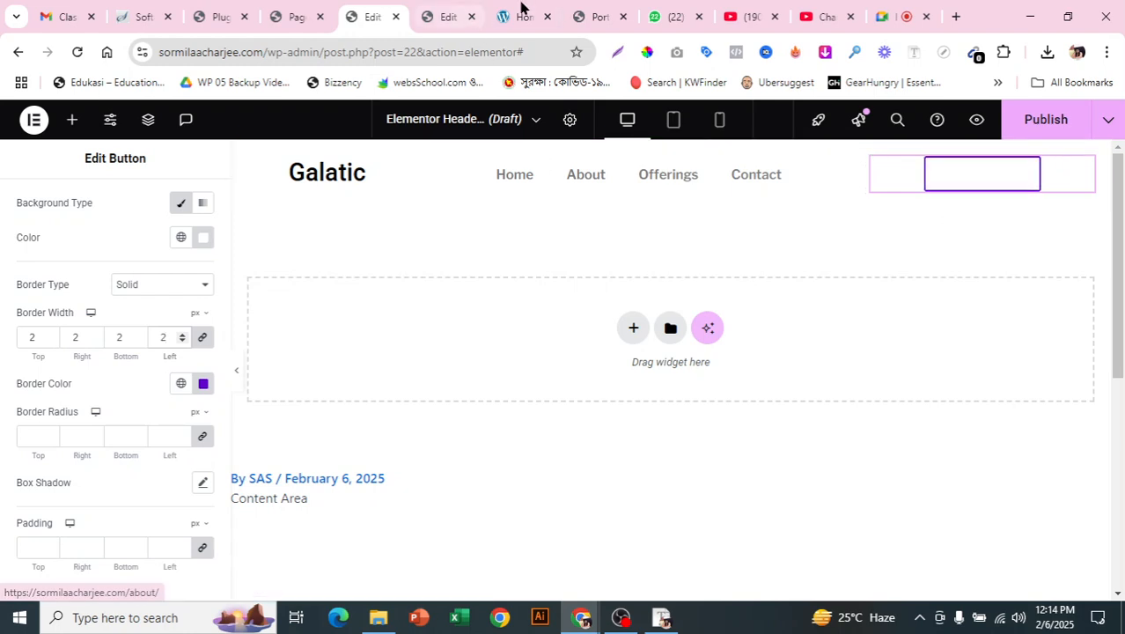
left_click(518, 16)
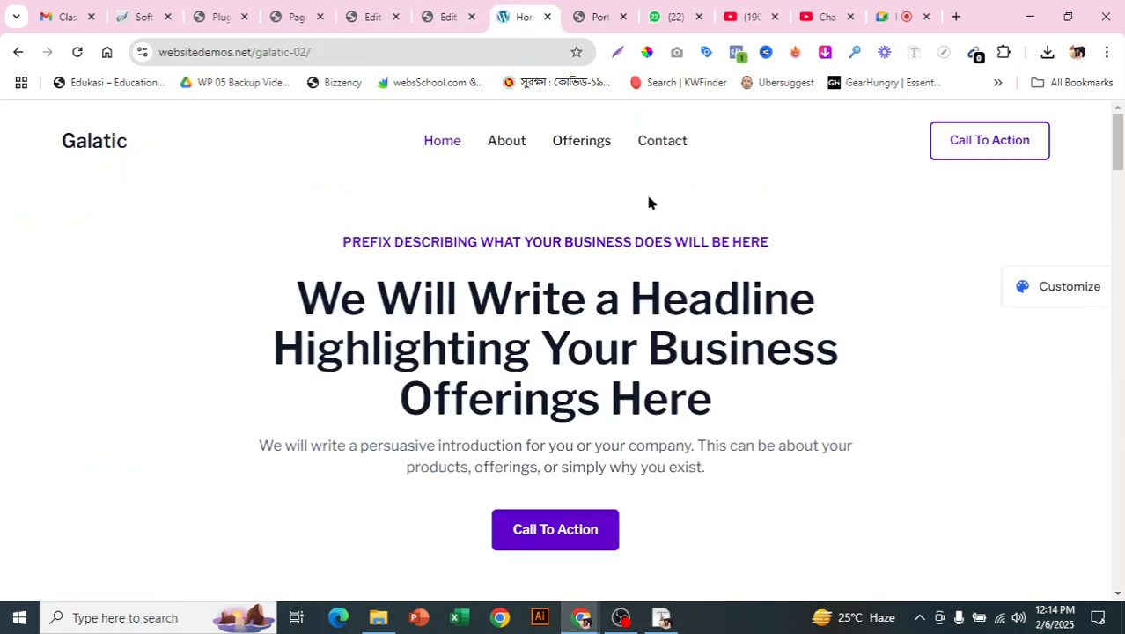
left_click(370, 16)
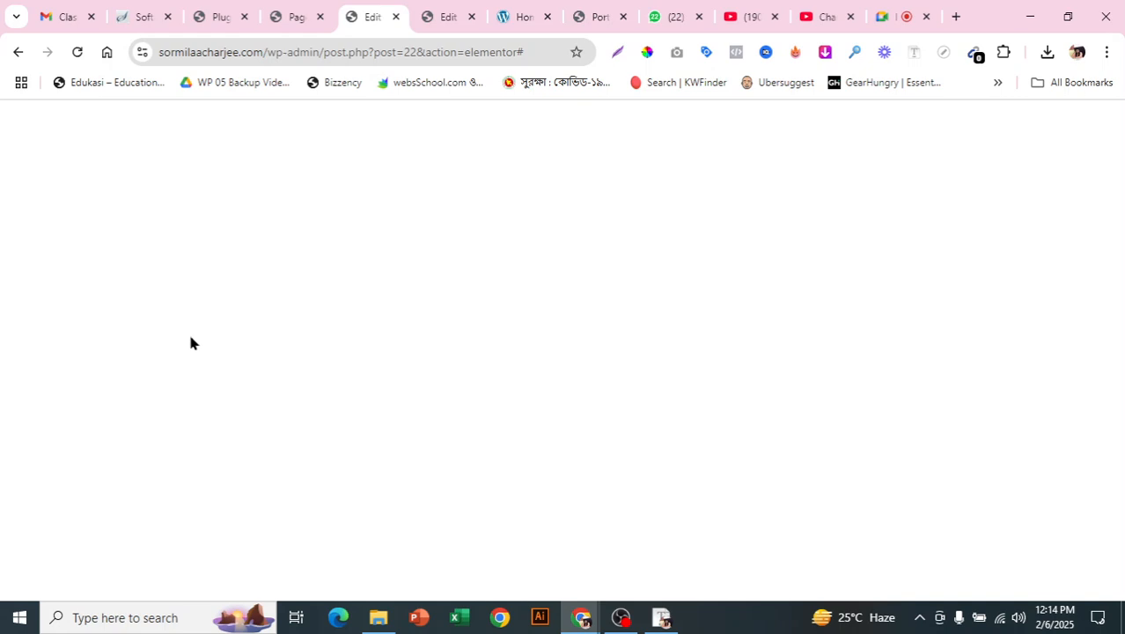
- Switch the header button's typography to custom and set its normal text color to 6000CD
scroll(150, 424, "down", 1)
scroll(150, 424, "up", 2)
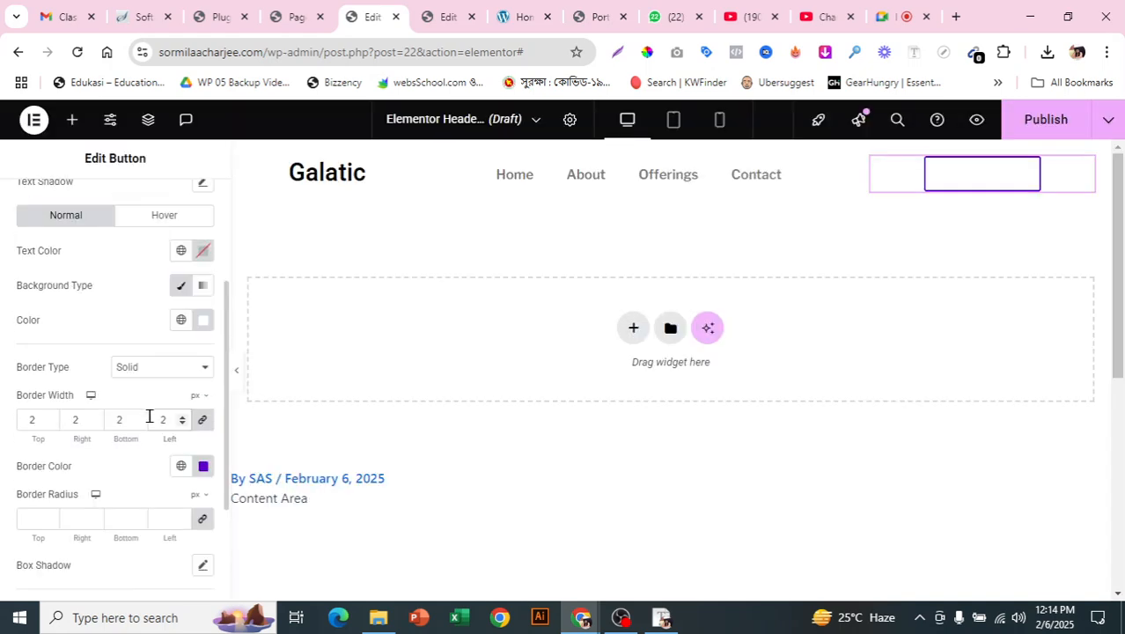
scroll(150, 417, "up", 3)
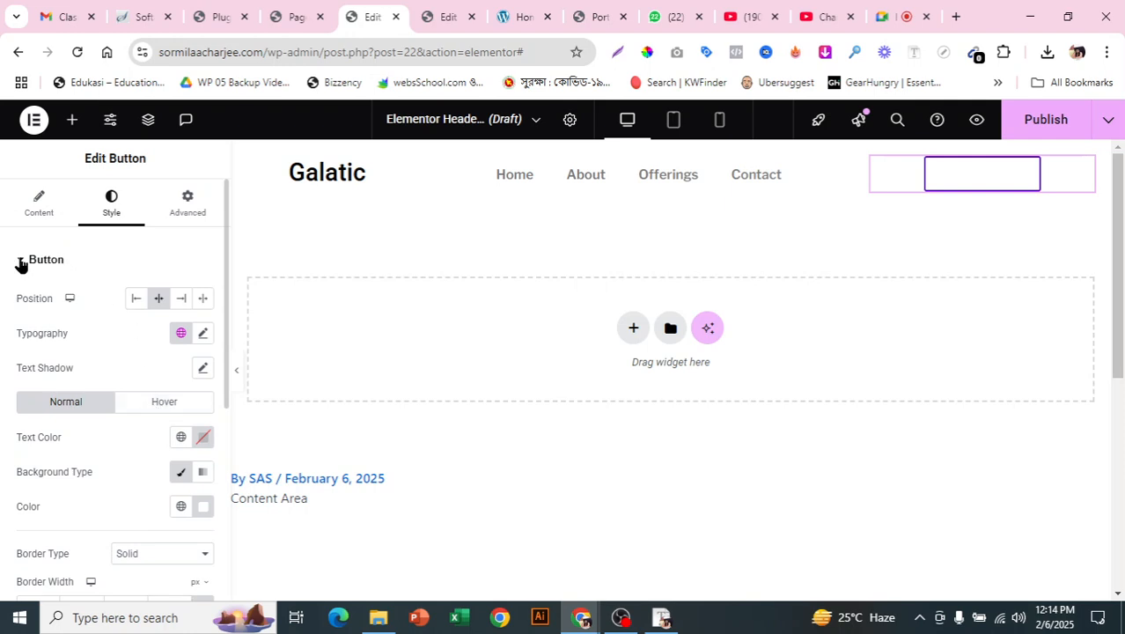
left_click(21, 263)
left_click(56, 212)
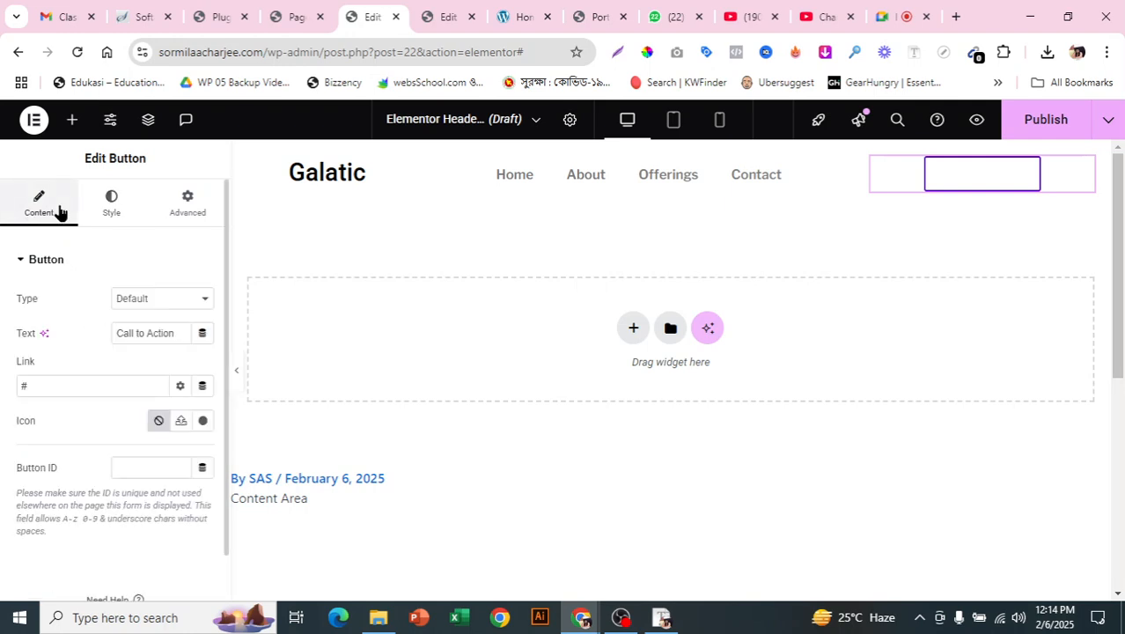
left_click(125, 198)
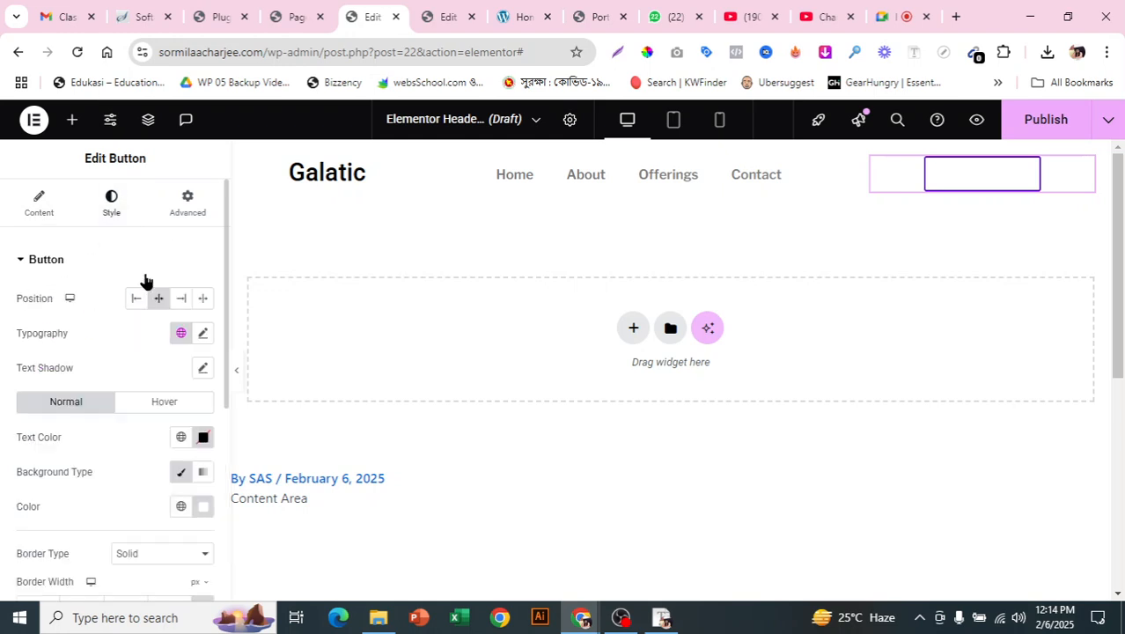
left_click(202, 333)
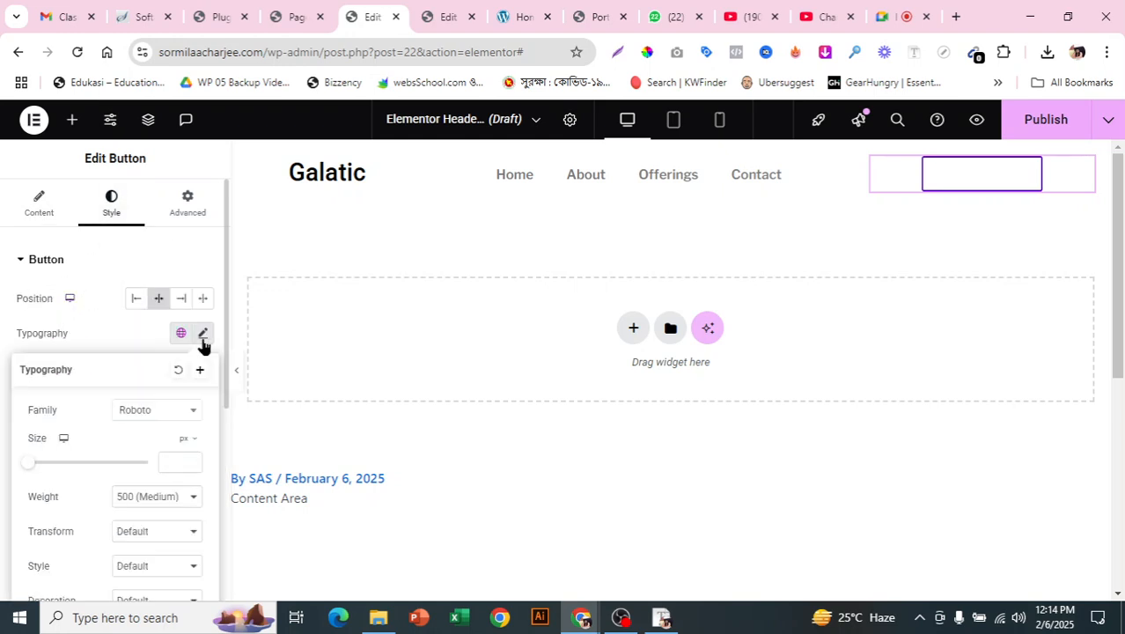
left_click(72, 331)
scroll(131, 366, "down", 1)
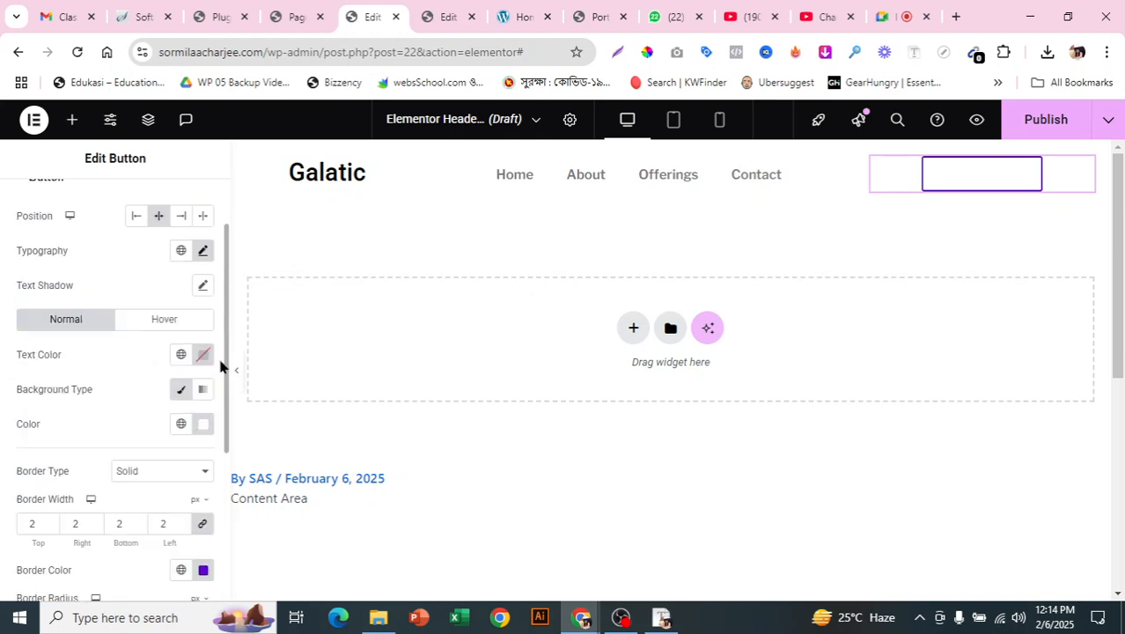
left_click(203, 354)
type("6000CD")
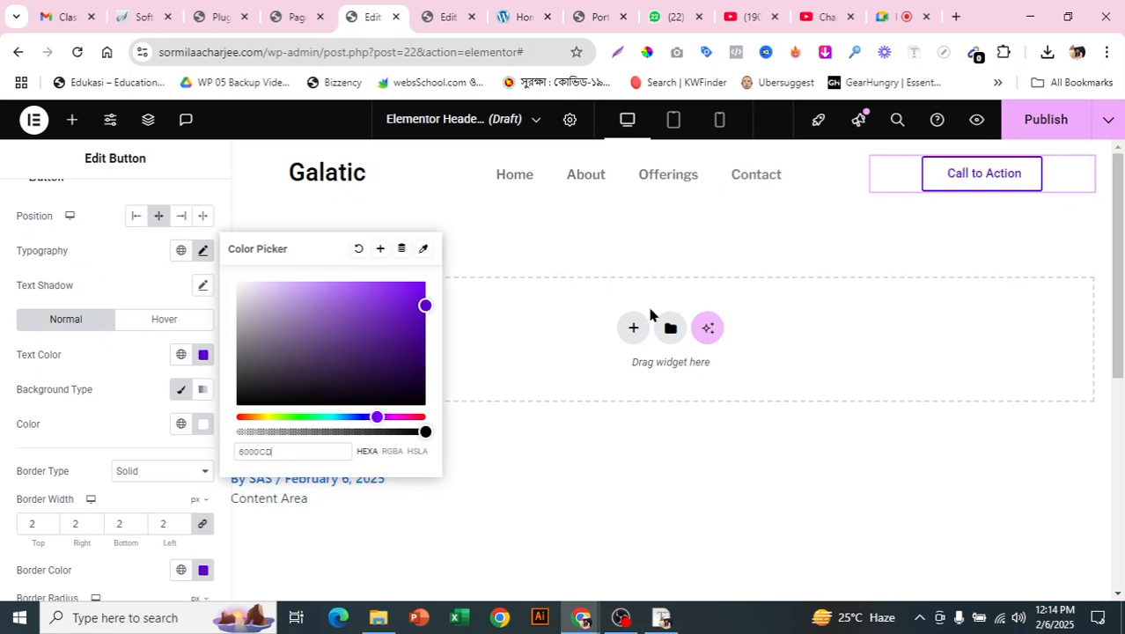
left_click(736, 234)
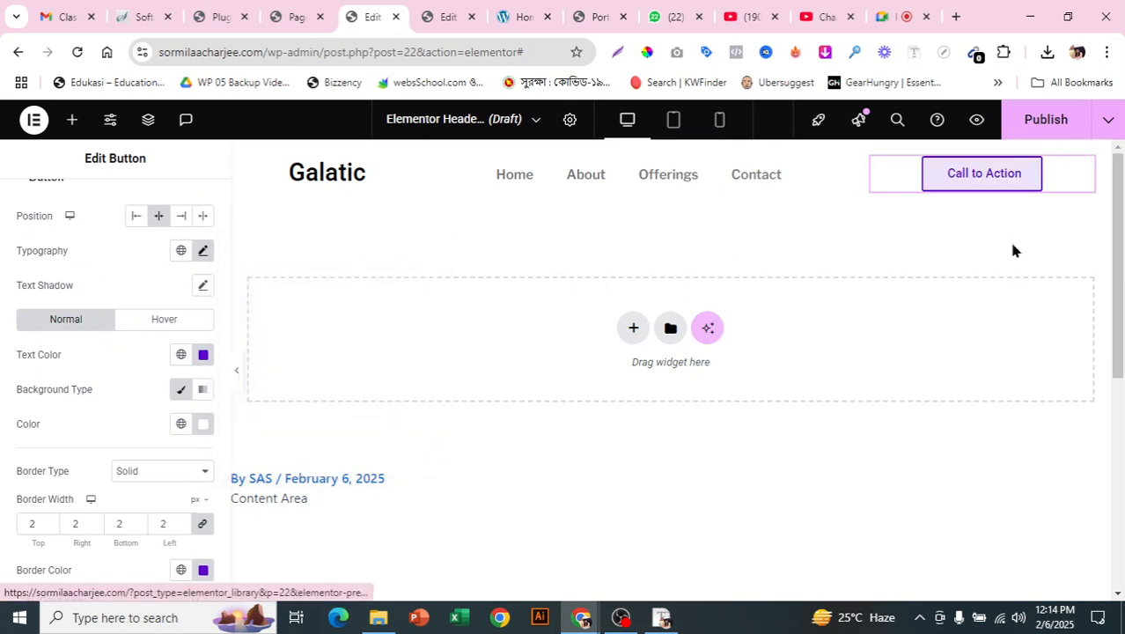
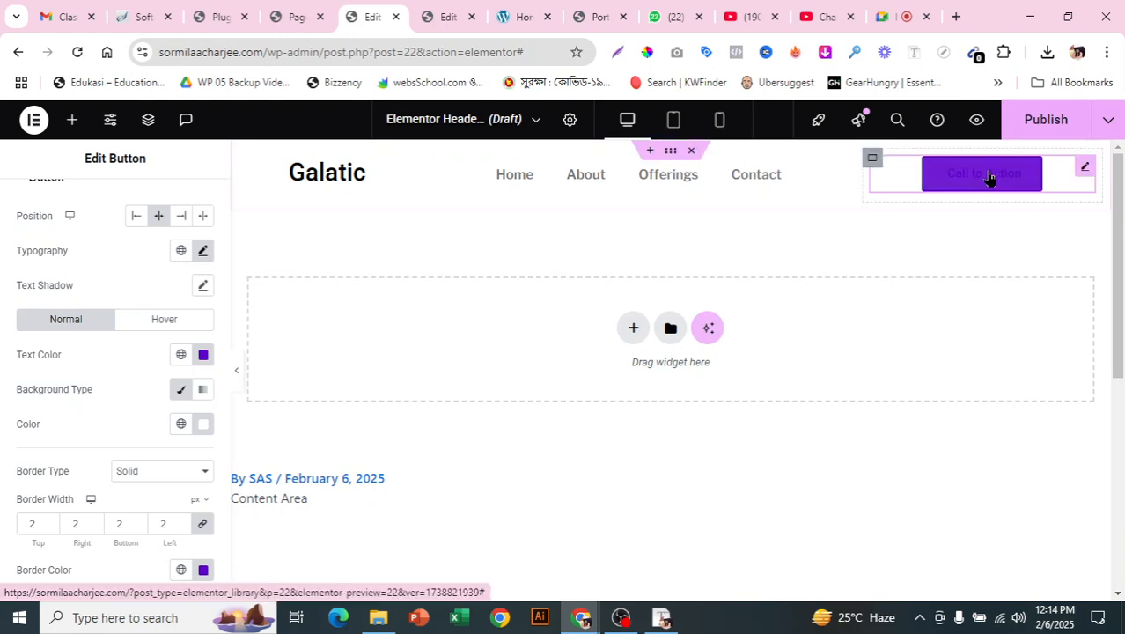
- Set the header button's hover text color to white, #FFFFFF
left_click(161, 322)
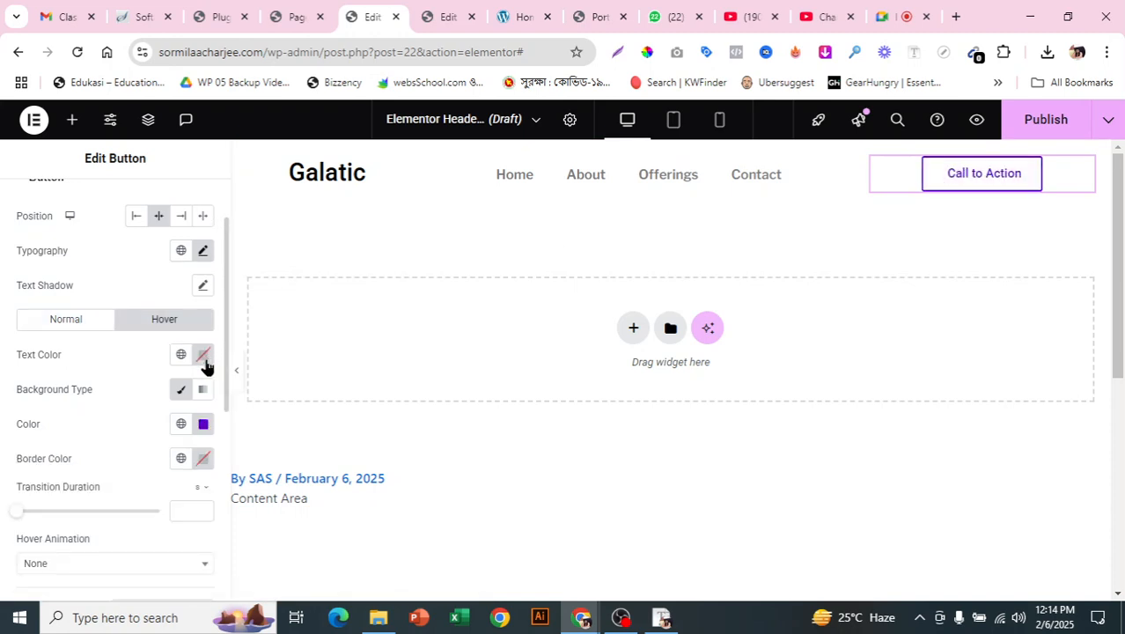
left_click(203, 355)
left_click_drag(276, 339, 222, 269)
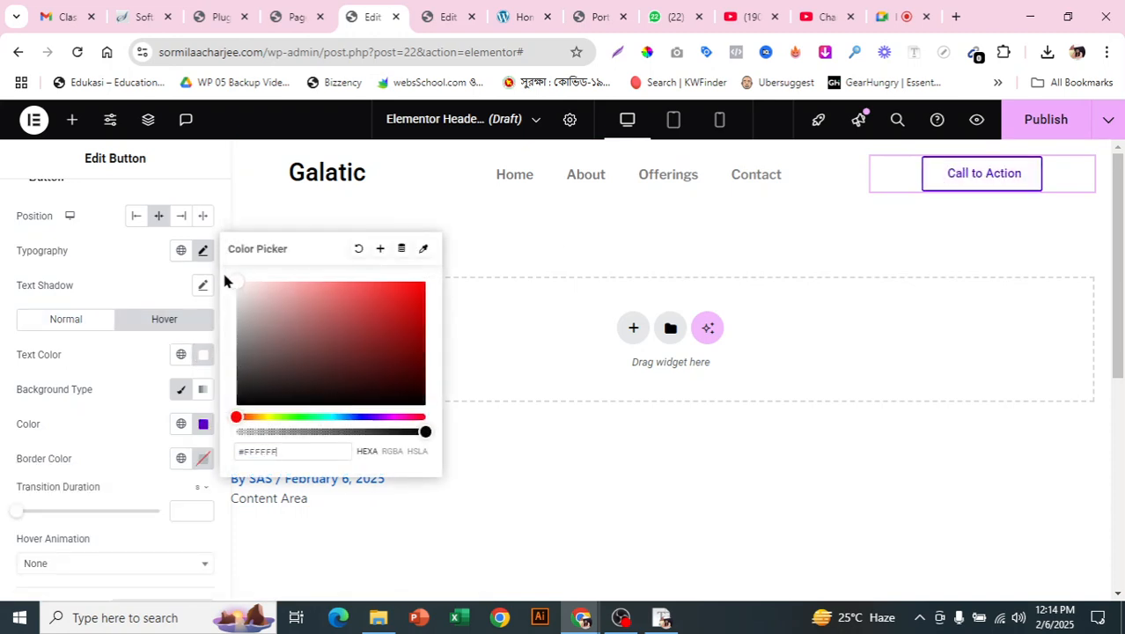
left_click(82, 350)
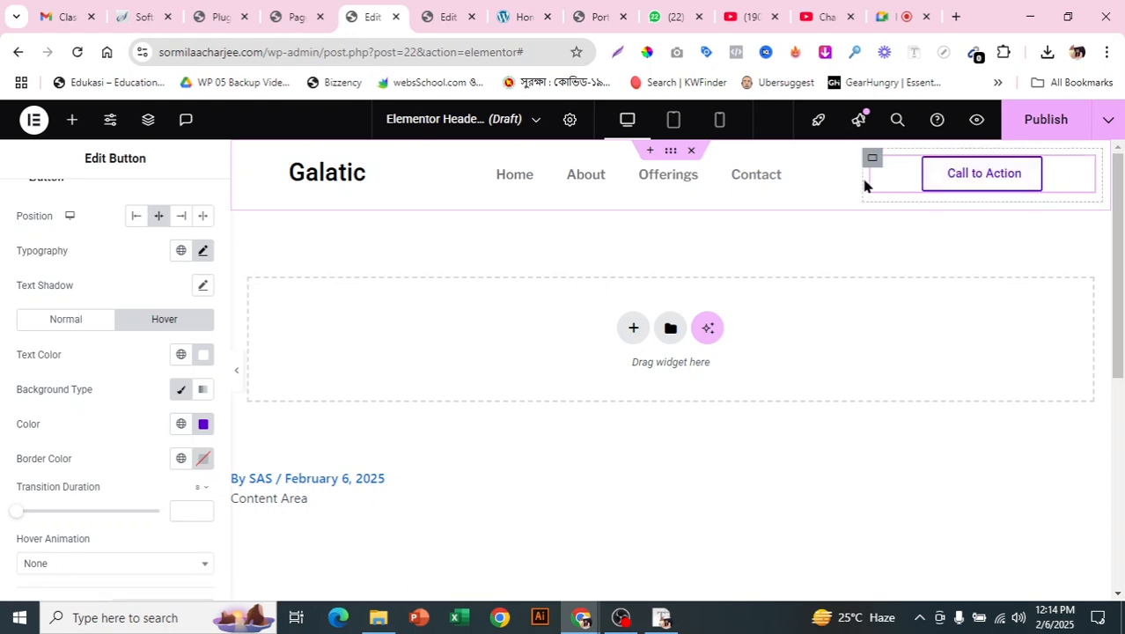
- Slightly widen the header column holding the Call to Action button and compare the header with the Galatic demo
left_click_drag(861, 178, 869, 180)
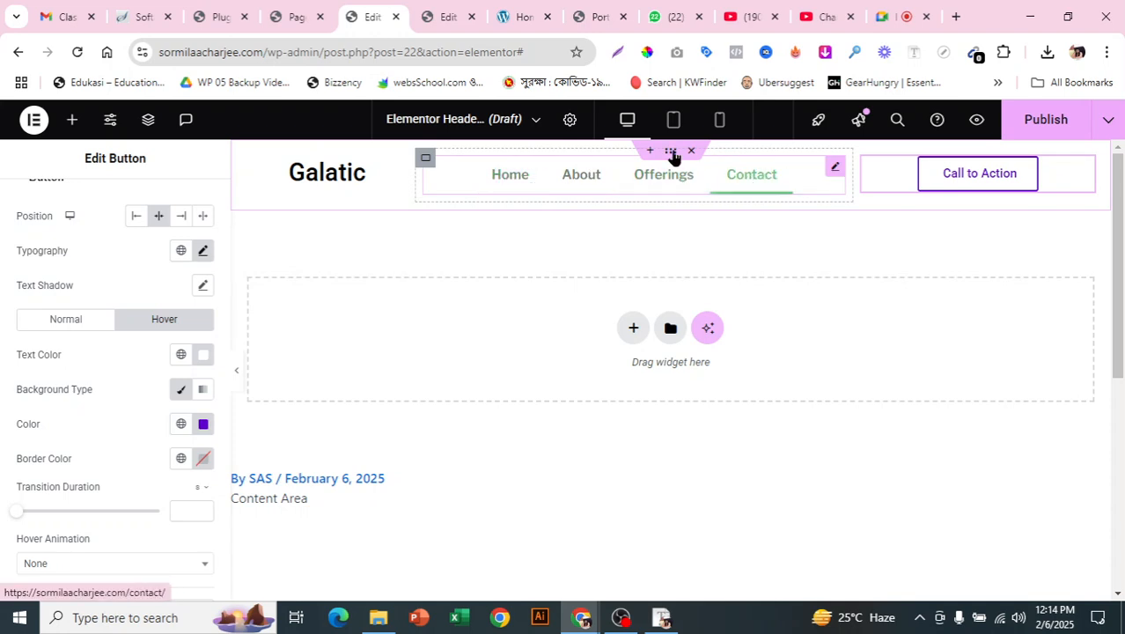
left_click(525, 9)
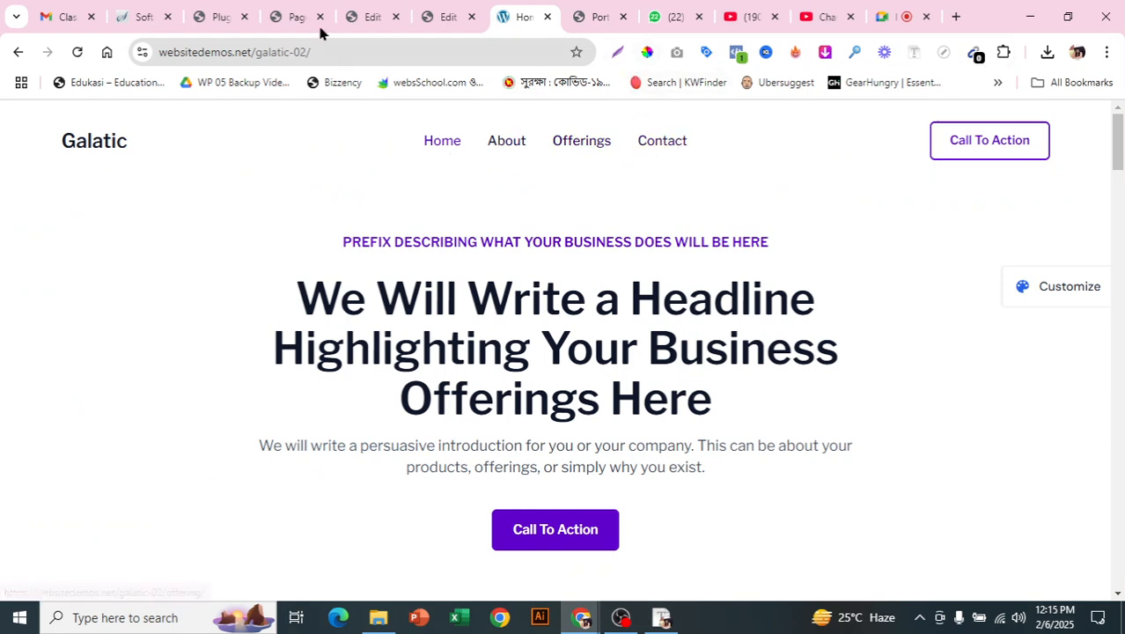
left_click(373, 10)
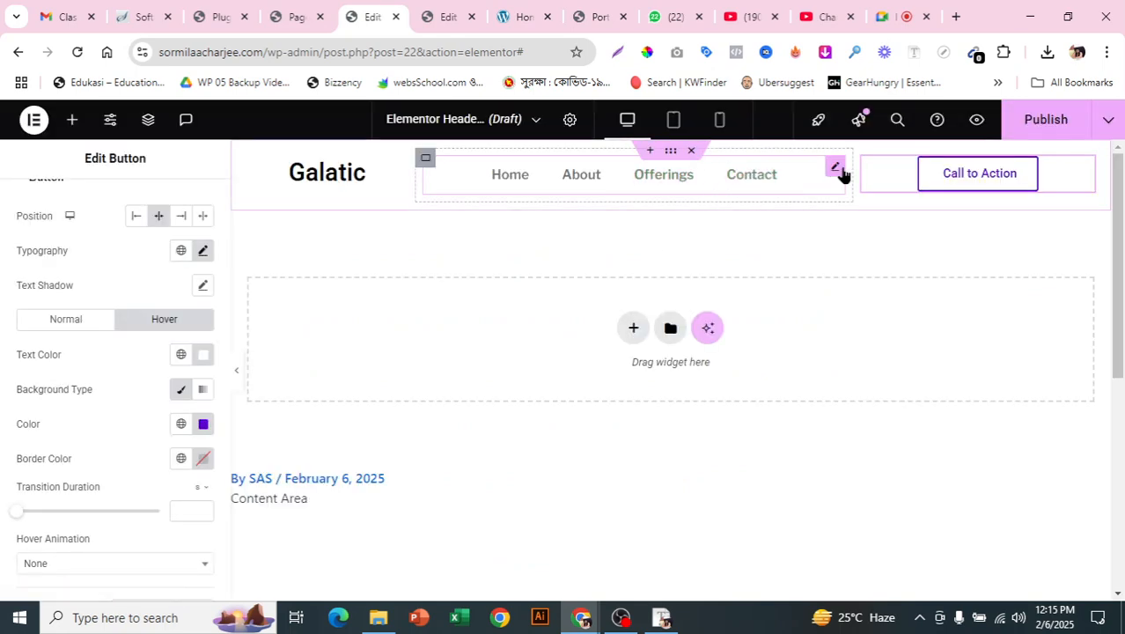
- Open the header's WordPress Menu widget and examine its main menu, dropdown and layout settings
left_click(836, 168)
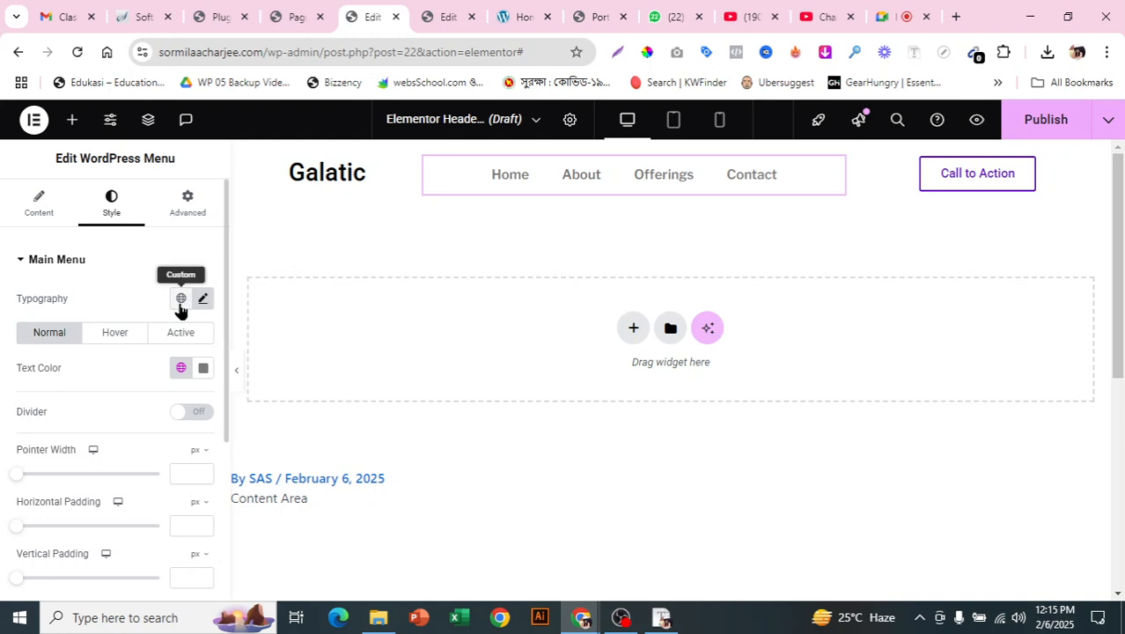
scroll(137, 325, "down", 1)
scroll(137, 326, "down", 2)
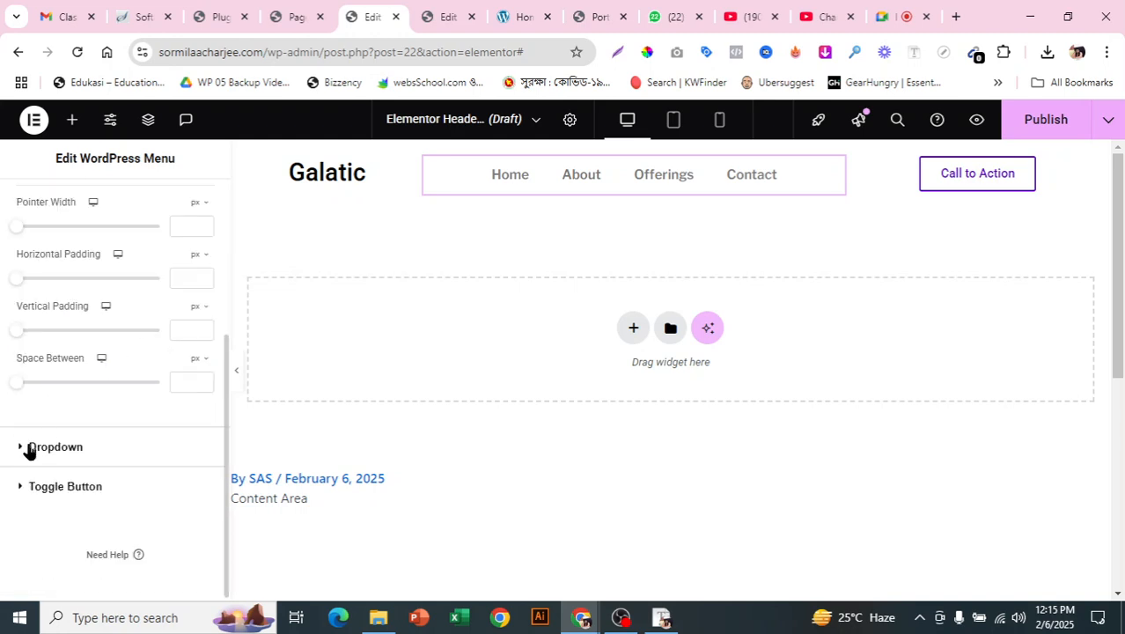
left_click(20, 447)
scroll(156, 413, "down", 2)
scroll(156, 418, "up", 2)
left_click(40, 205)
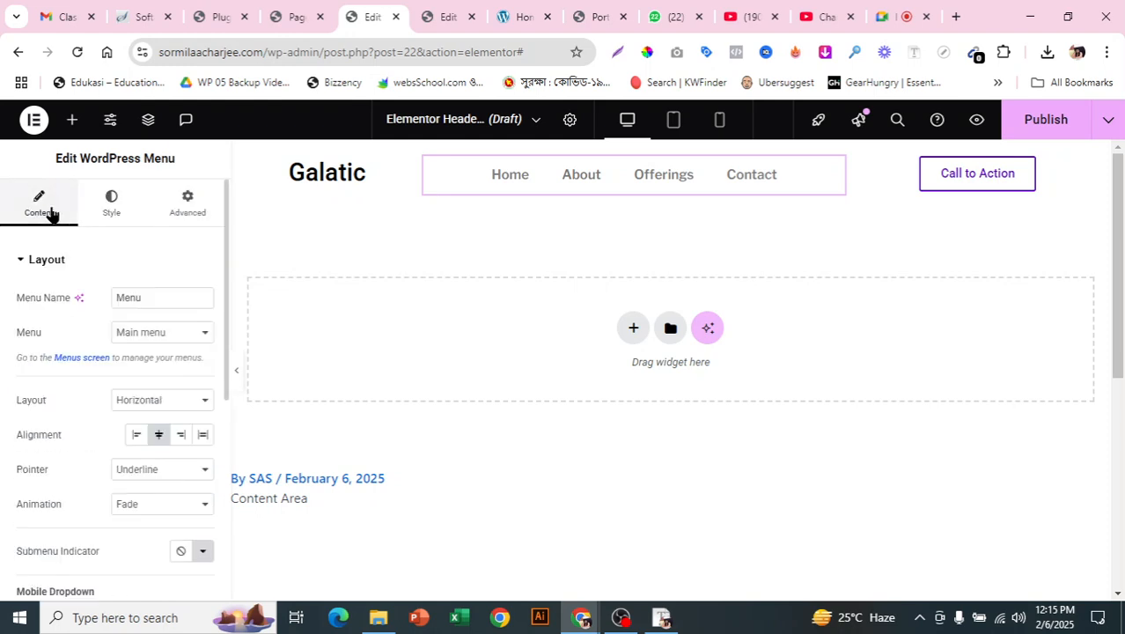
scroll(175, 353, "down", 4)
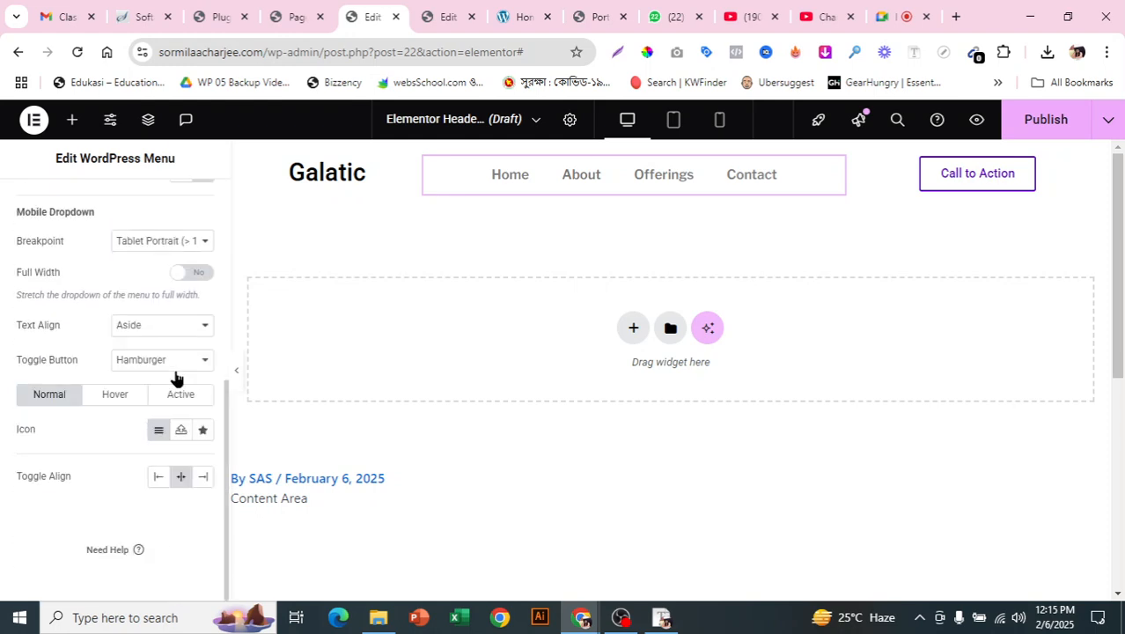
scroll(132, 290, "up", 4)
left_click(120, 224)
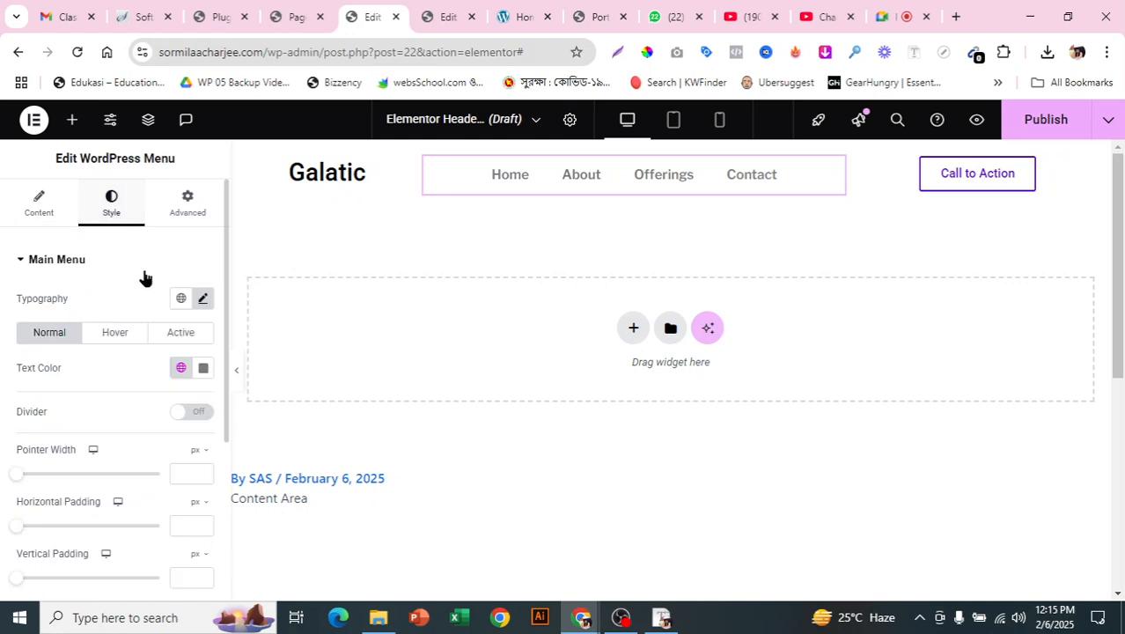
- Set the header menu's typography weight to 500 (Medium)
left_click(203, 300)
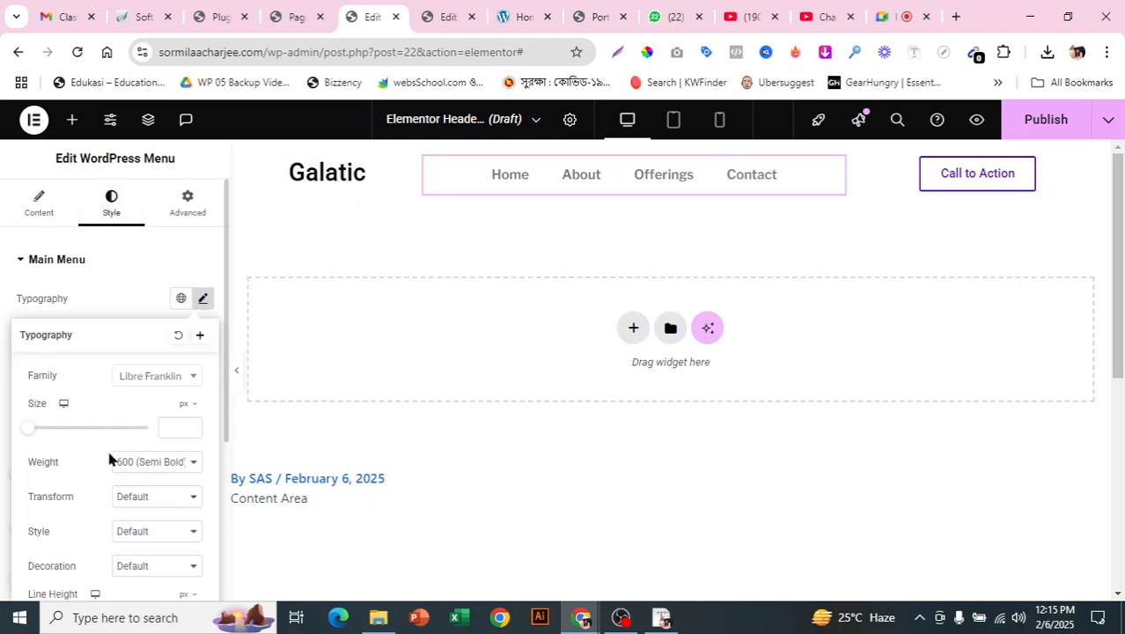
scroll(142, 469, "down", 2)
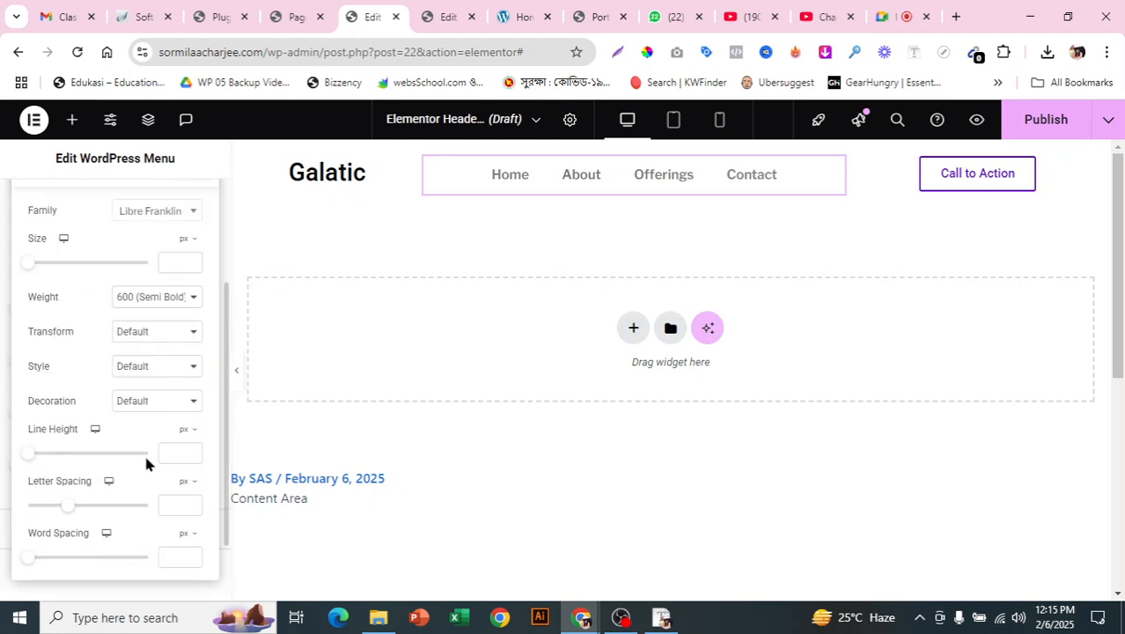
left_click(173, 304)
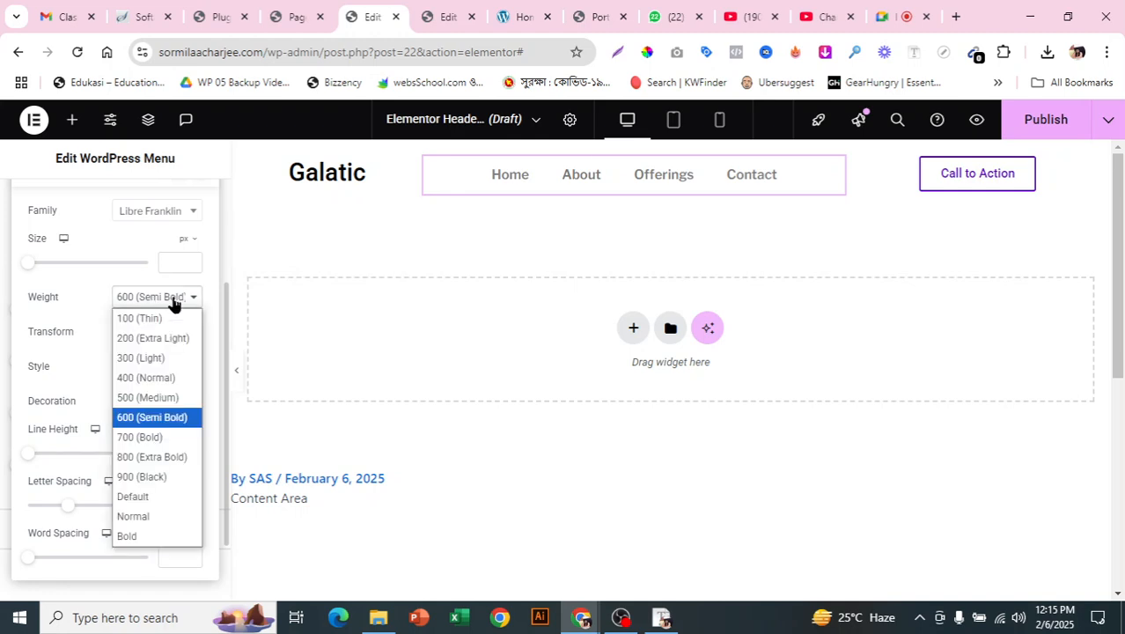
left_click(168, 397)
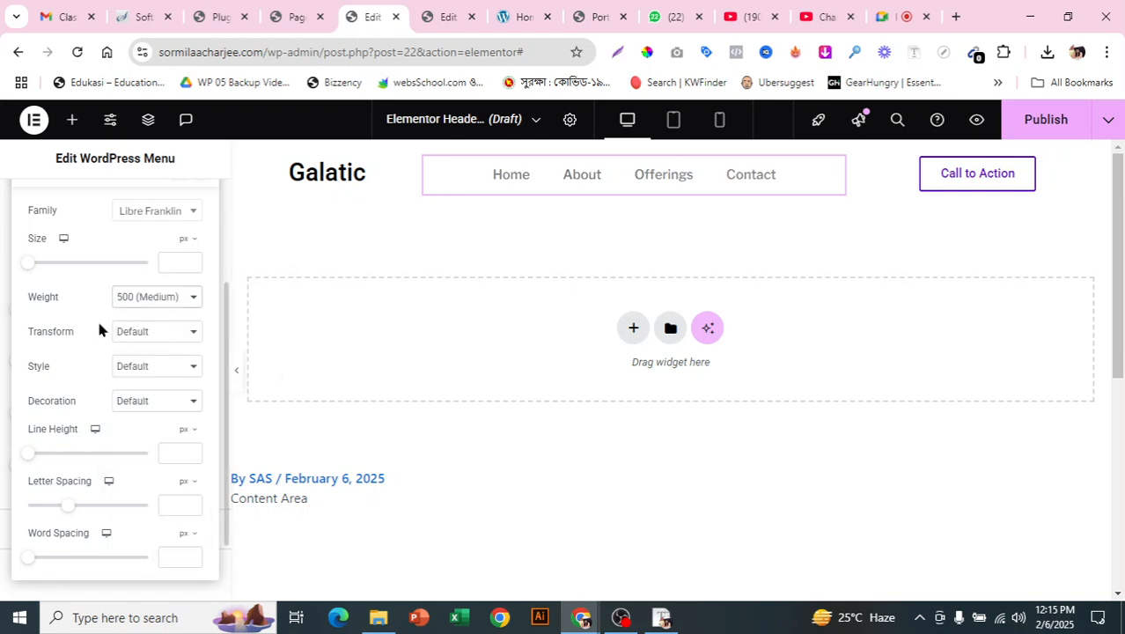
scroll(102, 256, "up", 1)
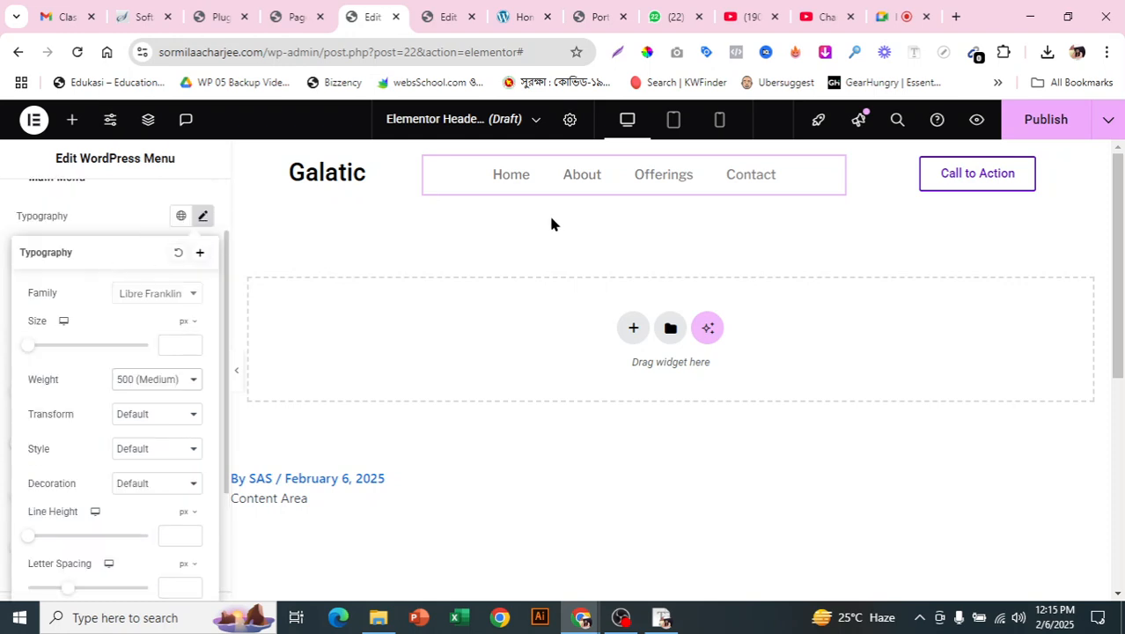
- Open the Contact and Offerings pages of the Galatic demo to examine how its menu marks the current page
left_click(527, 20)
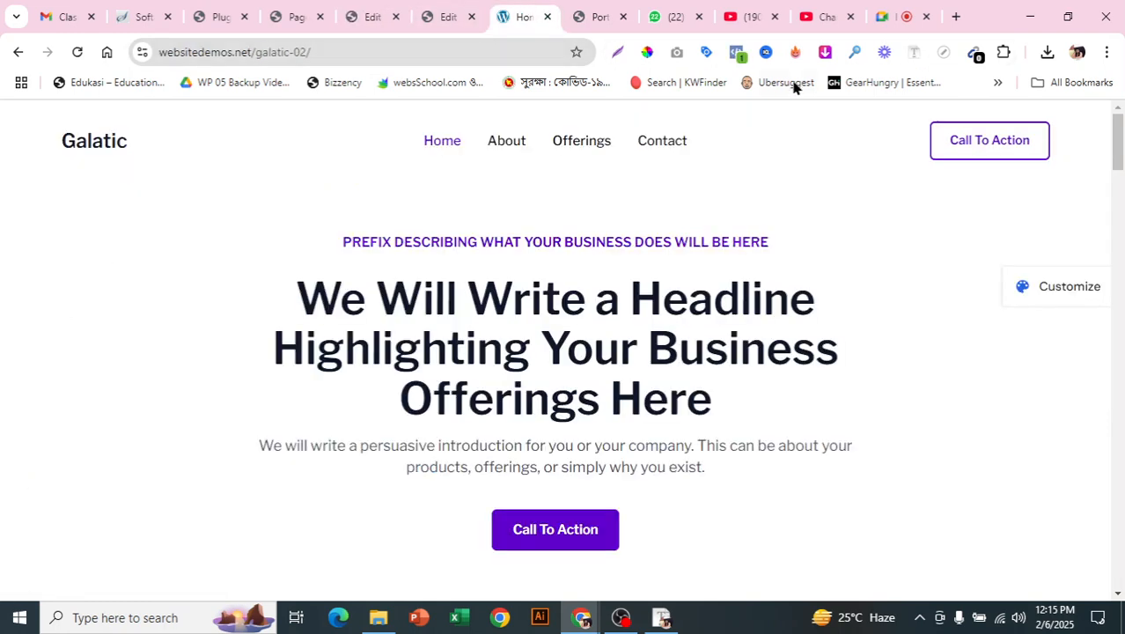
left_click(654, 148)
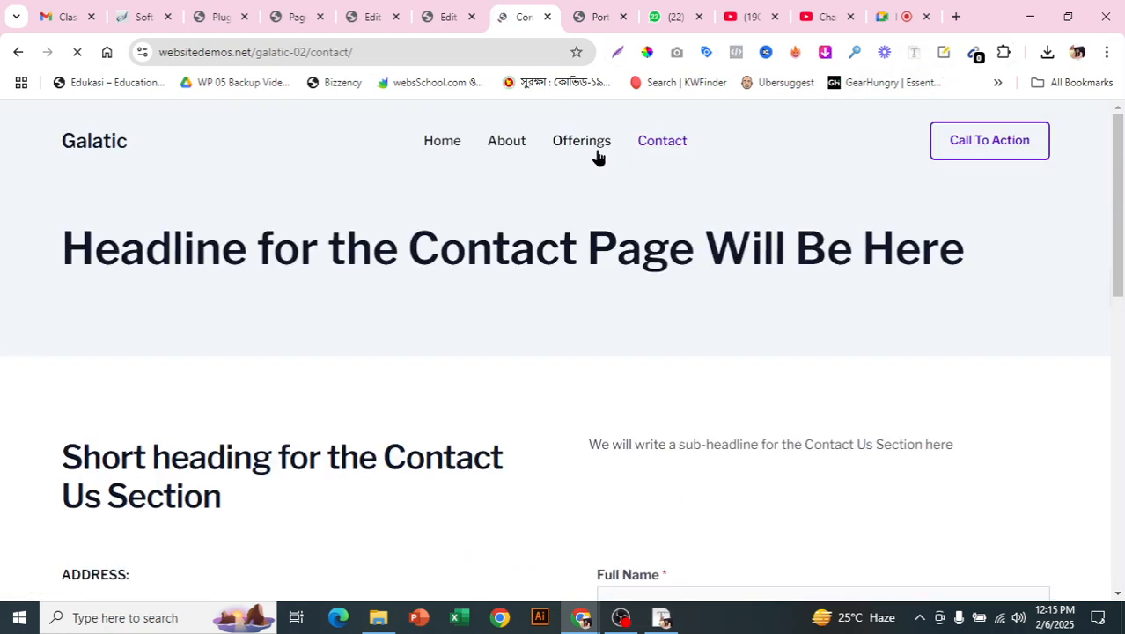
left_click(597, 148)
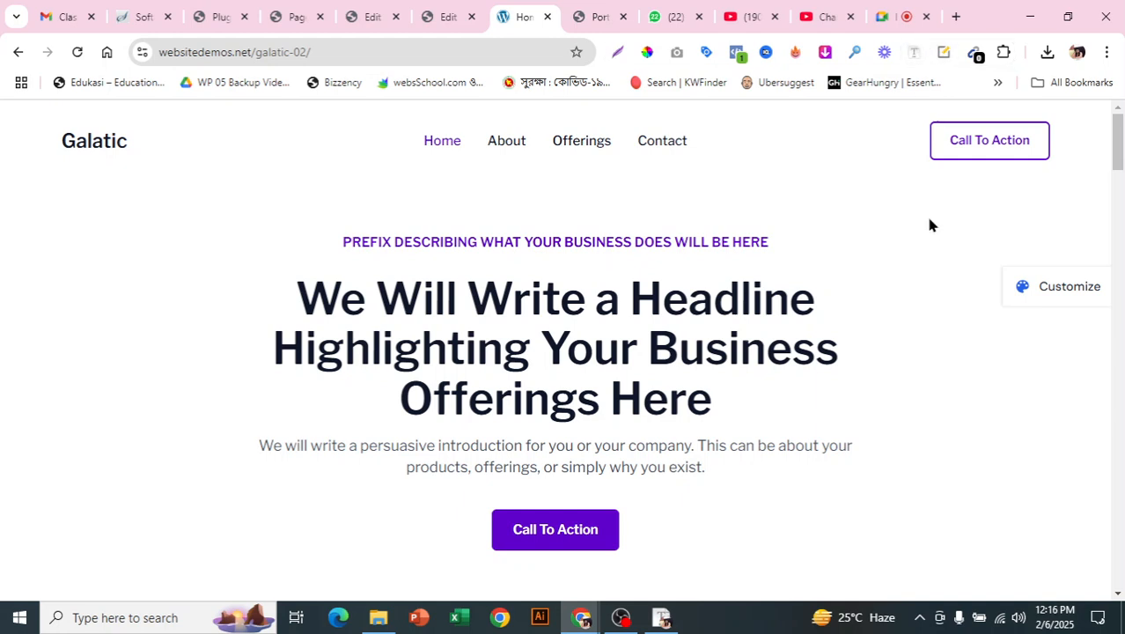
- Inspect the font size, weight and color of the Contact navigation link with Font Finder
left_click(911, 53)
left_click(569, 165)
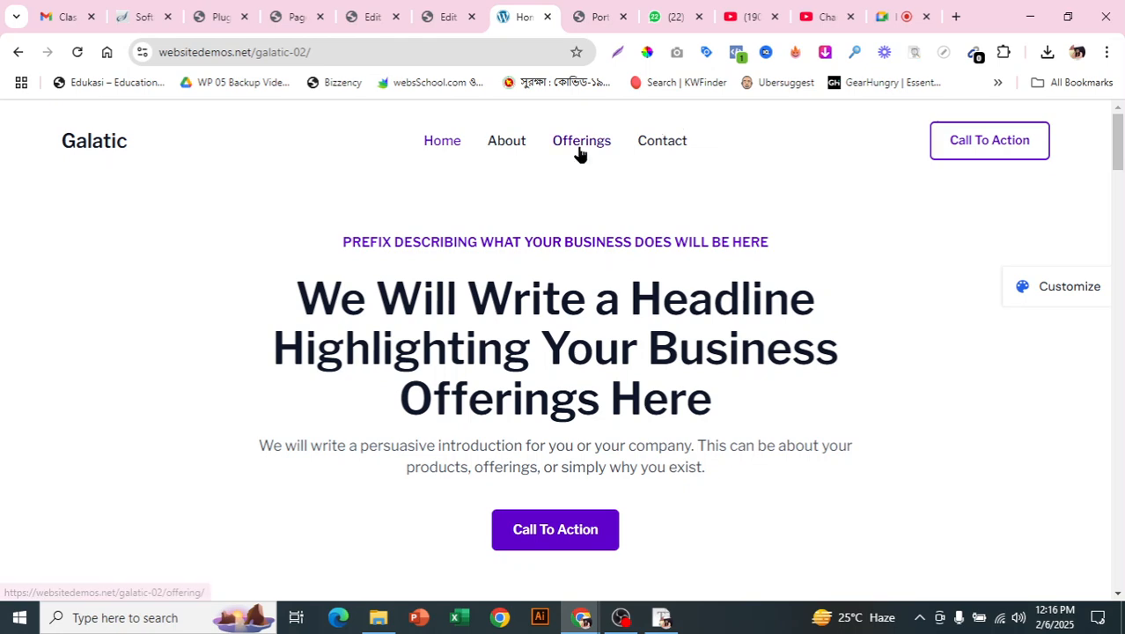
scroll(607, 231, "down", 2)
scroll(613, 204, "up", 2)
left_click(914, 54)
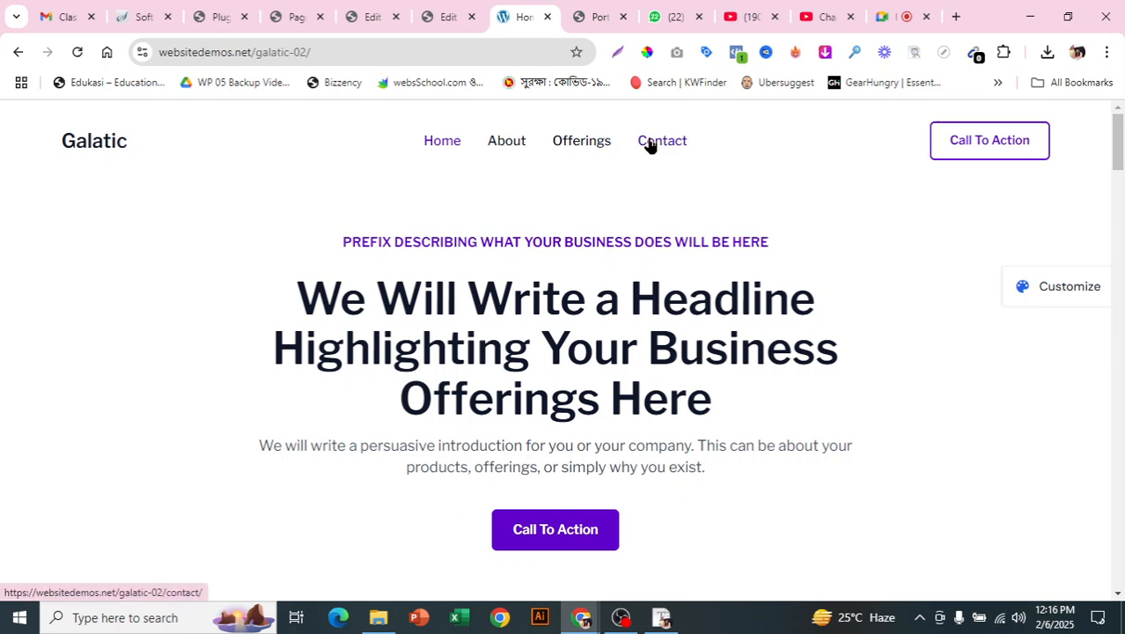
left_click(79, 51)
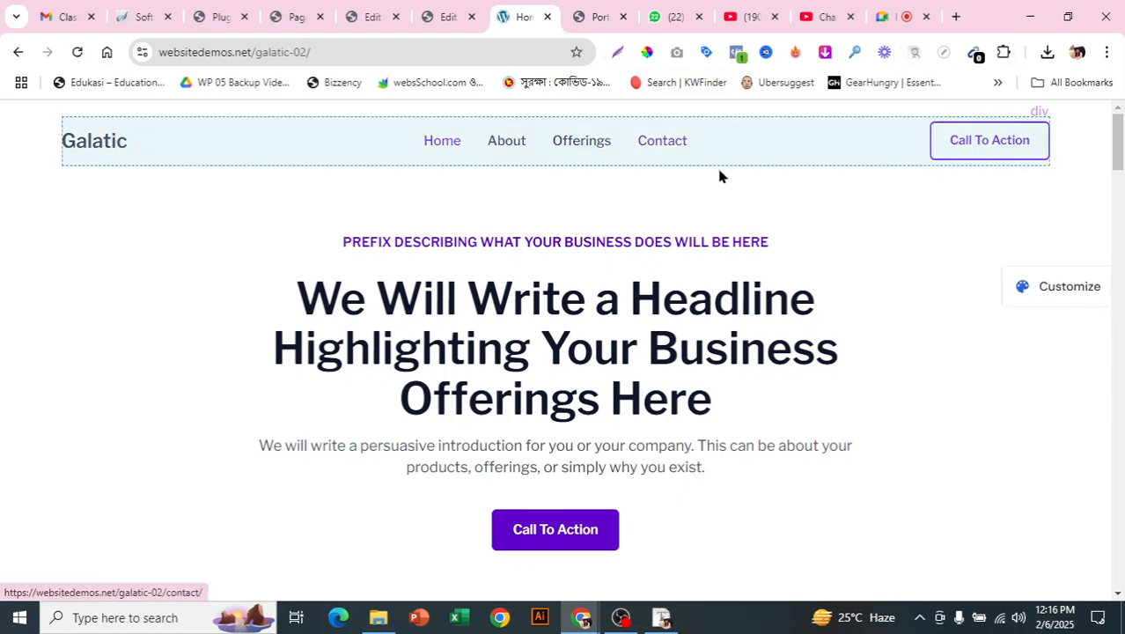
left_click(669, 150)
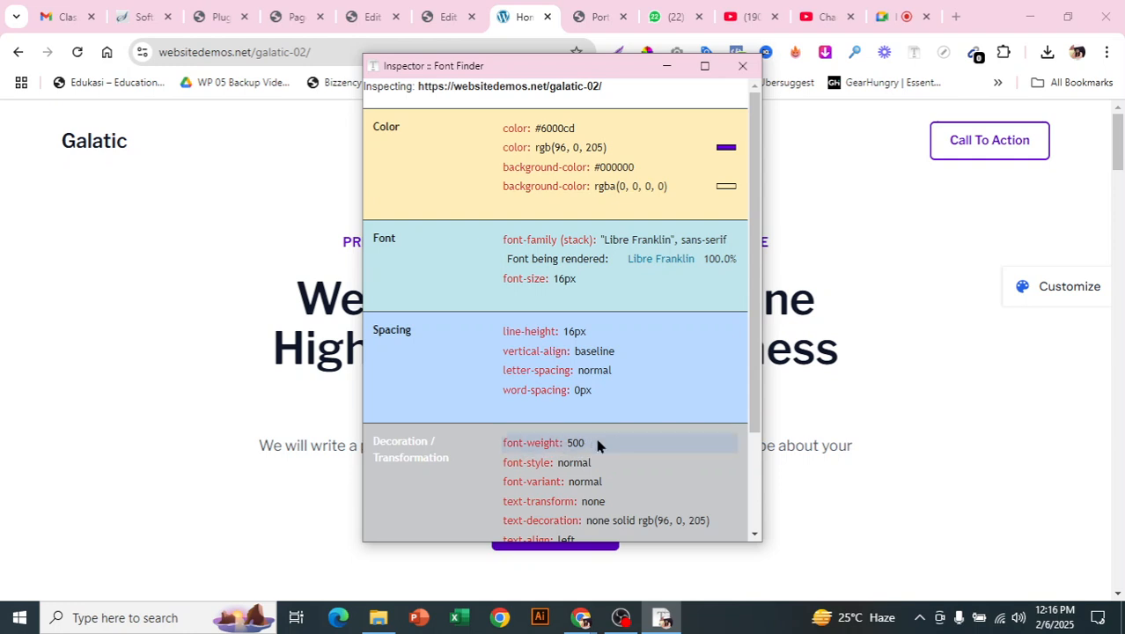
scroll(595, 442, "down", 1)
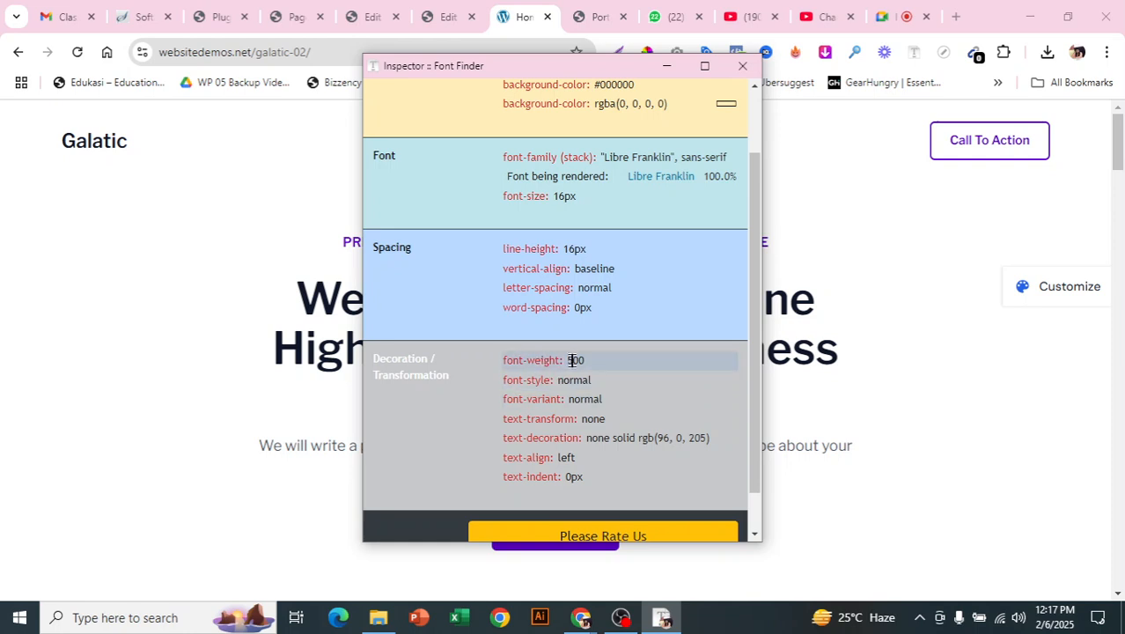
- Switch to the Elementor header editor and set the WordPress Menu widget's main menu font size to 17 px
left_click(374, 10)
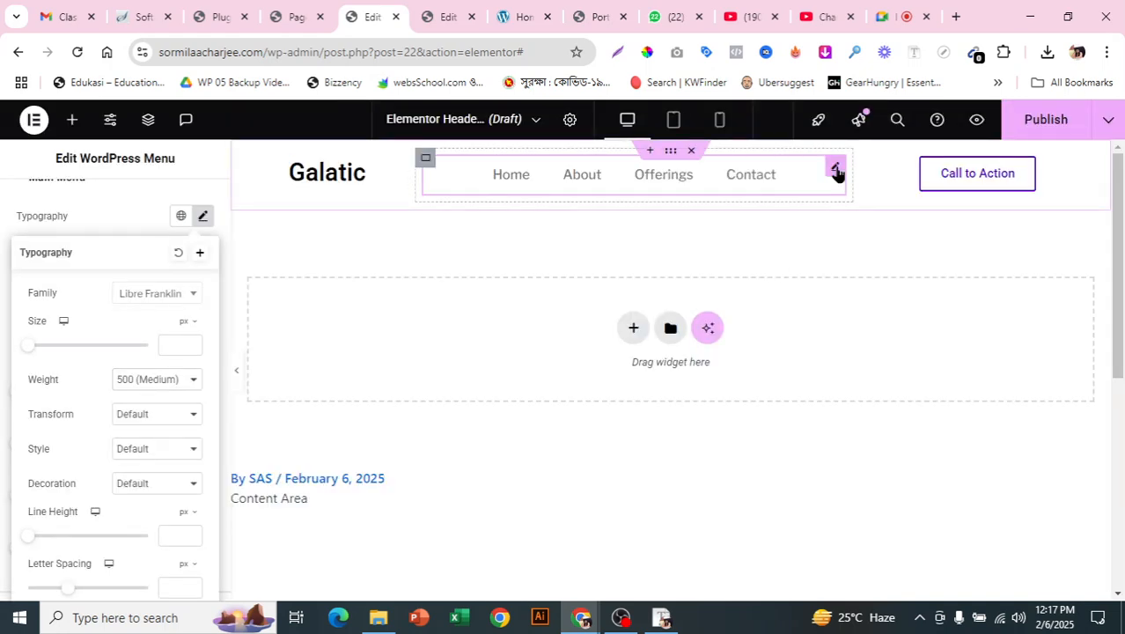
left_click(836, 170)
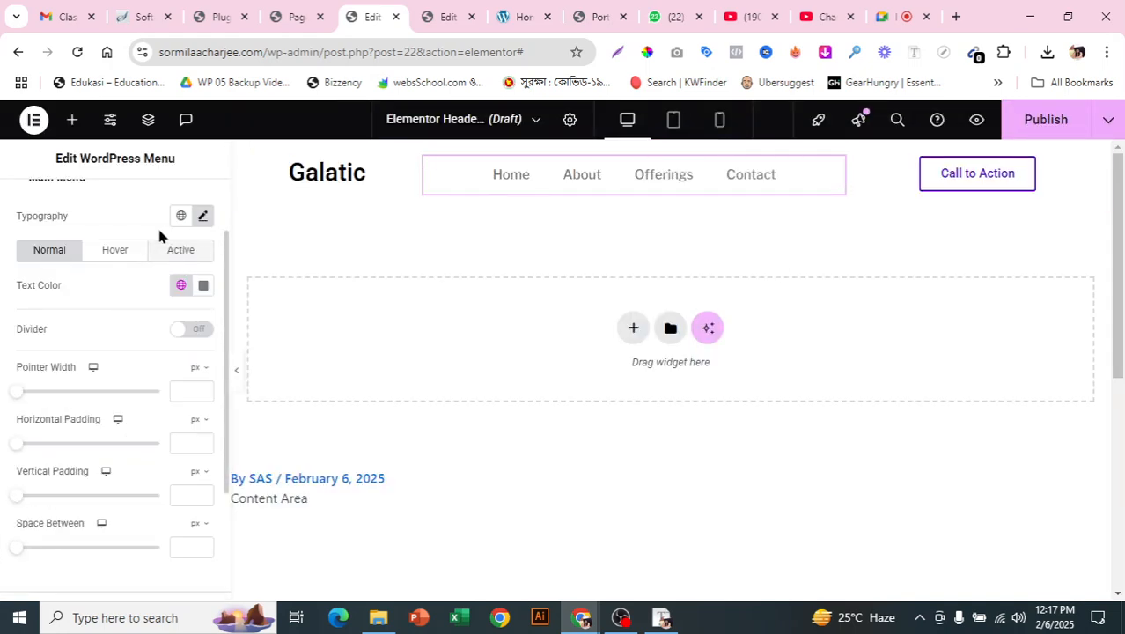
left_click(204, 218)
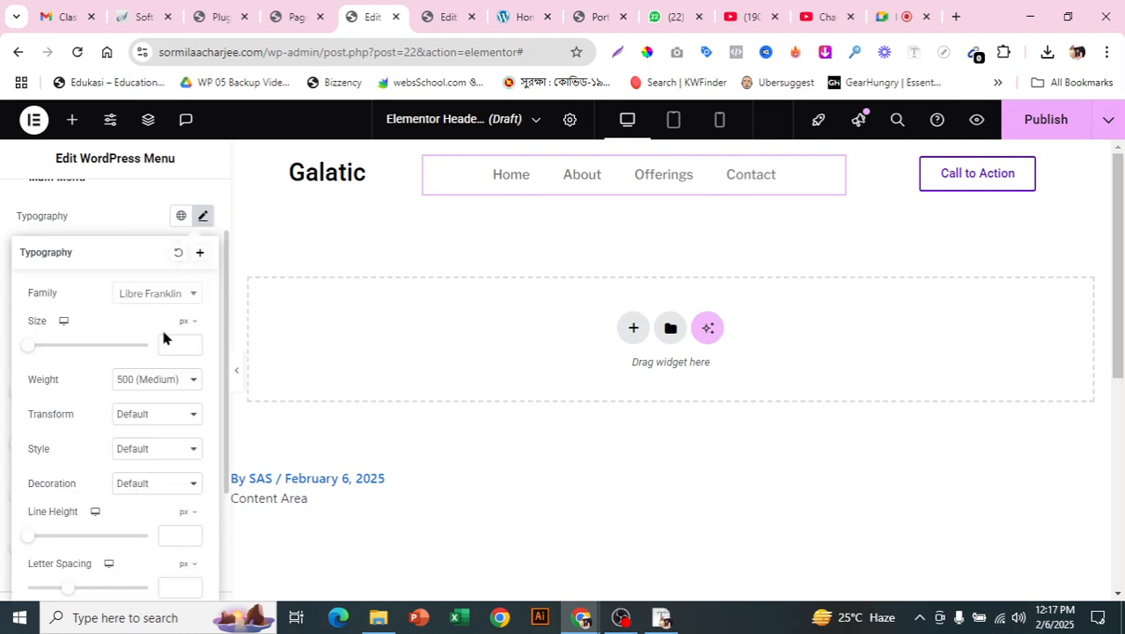
scroll(60, 345, "down", 1)
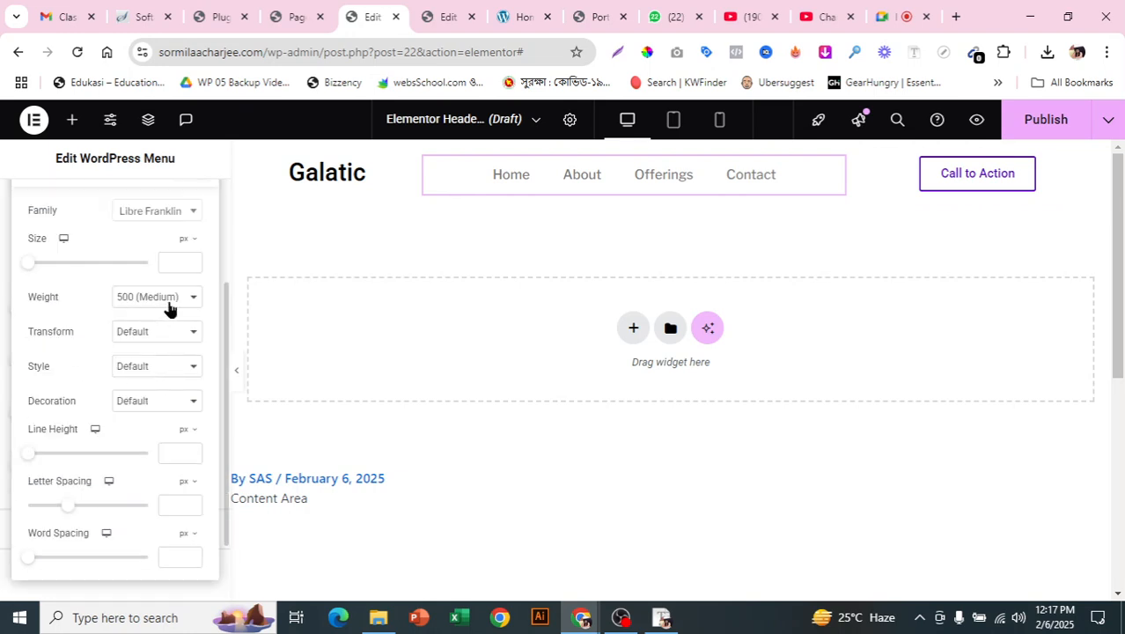
left_click_drag(28, 266, 35, 265)
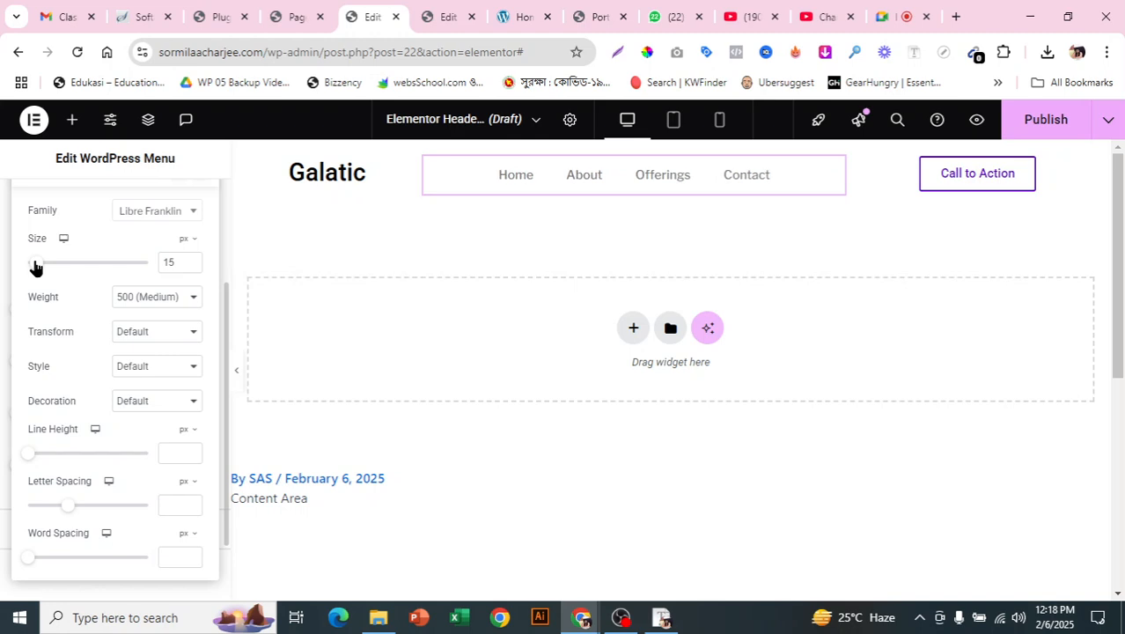
left_click(190, 260)
left_click(190, 261)
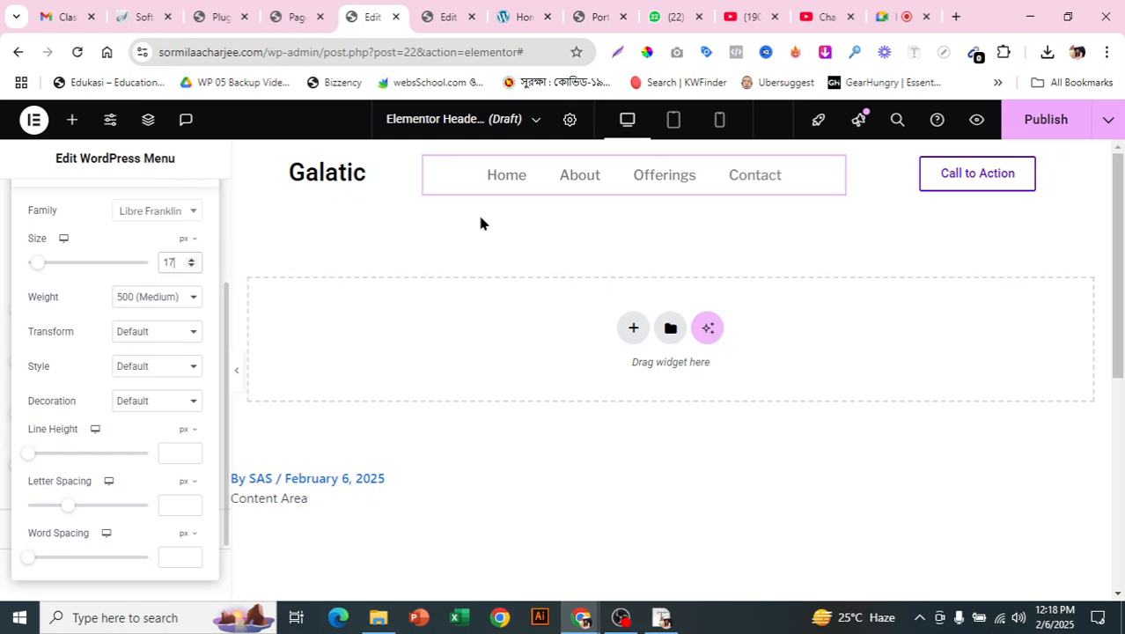
scroll(80, 234, "up", 1)
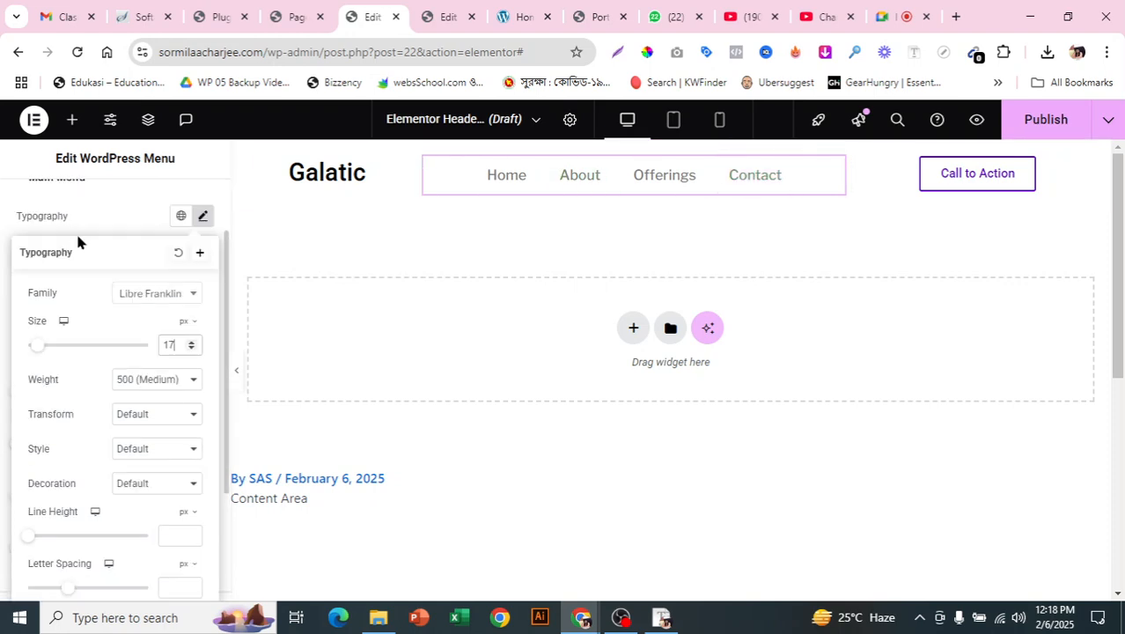
- Review the menu widget's style options for the main menu, dropdown and toggle button
left_click(130, 199)
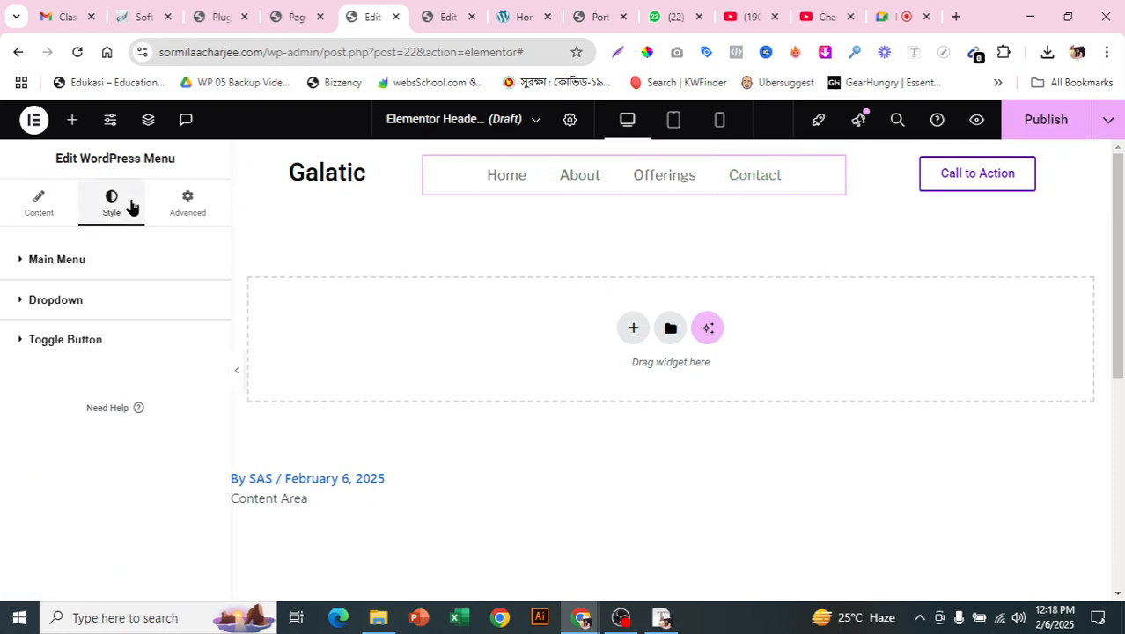
left_click(24, 261)
scroll(118, 329, "down", 3)
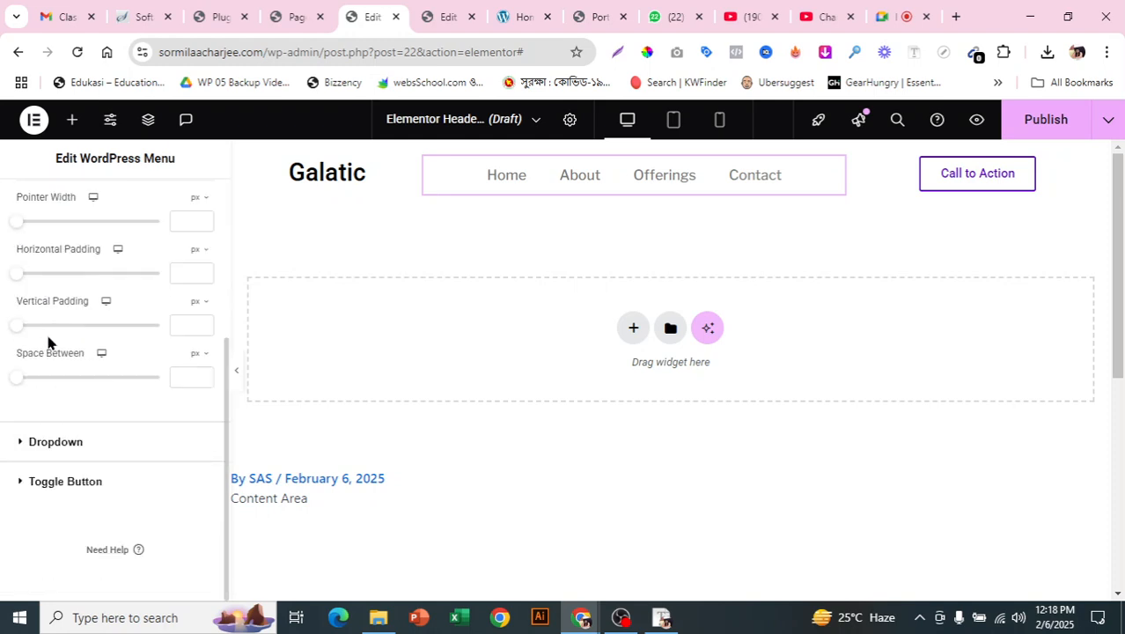
left_click(19, 444)
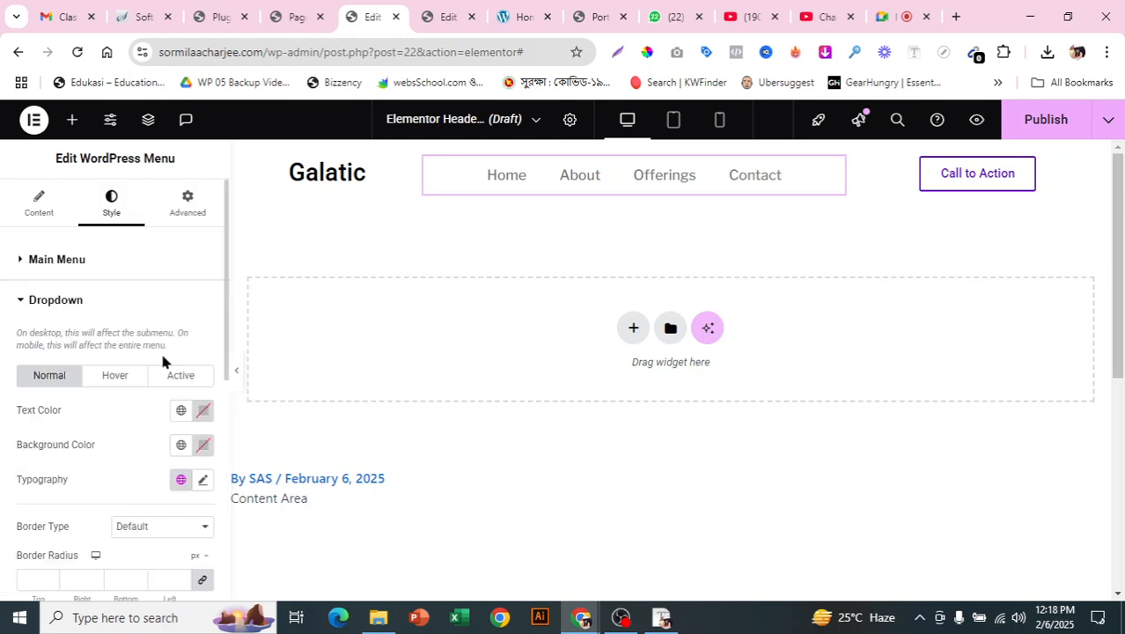
scroll(163, 359, "down", 3)
scroll(144, 343, "down", 3)
left_click(14, 482)
scroll(101, 382, "down", 2)
scroll(100, 381, "up", 2)
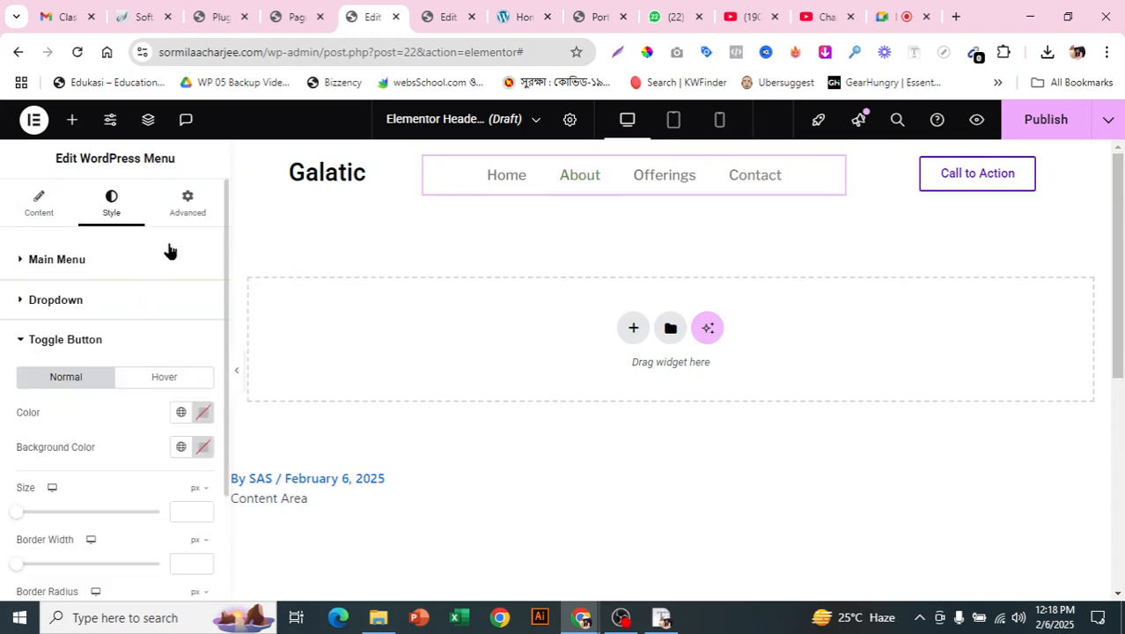
- Review the menu widget's advanced options, including the Transform settings
left_click(188, 205)
scroll(189, 364, "down", 8)
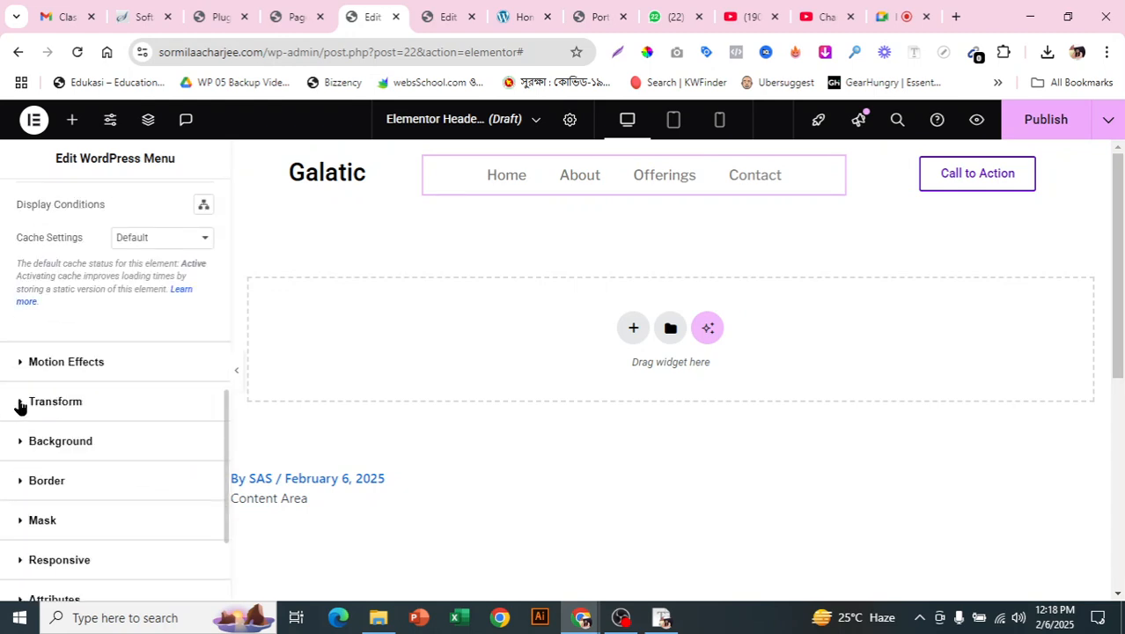
left_click(20, 403)
scroll(167, 365, "down", 5)
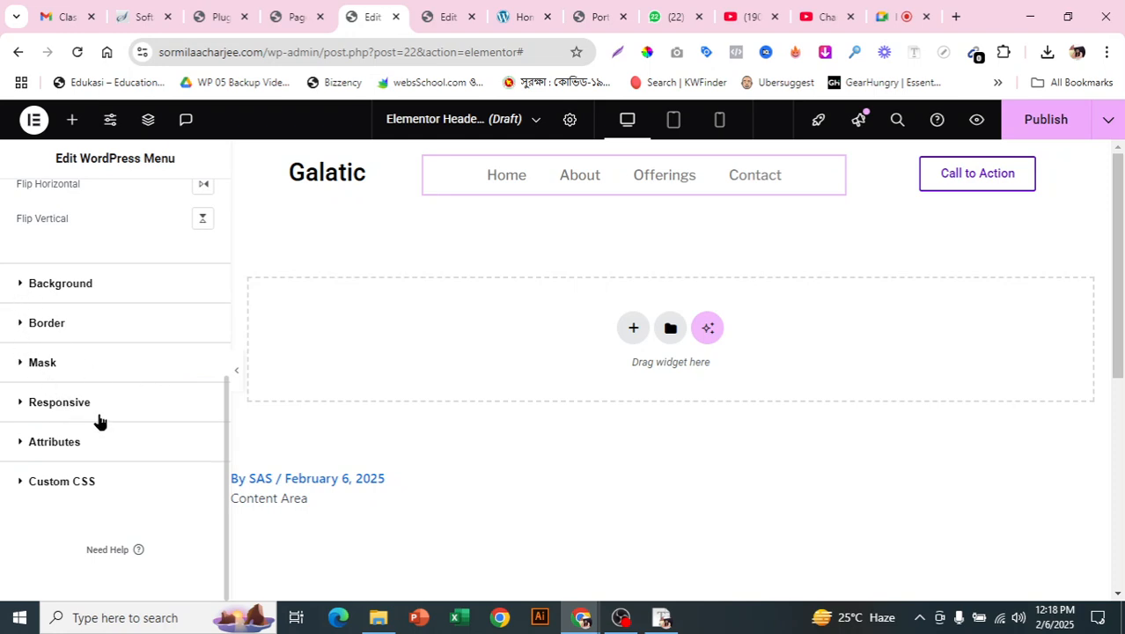
scroll(97, 423, "up", 5)
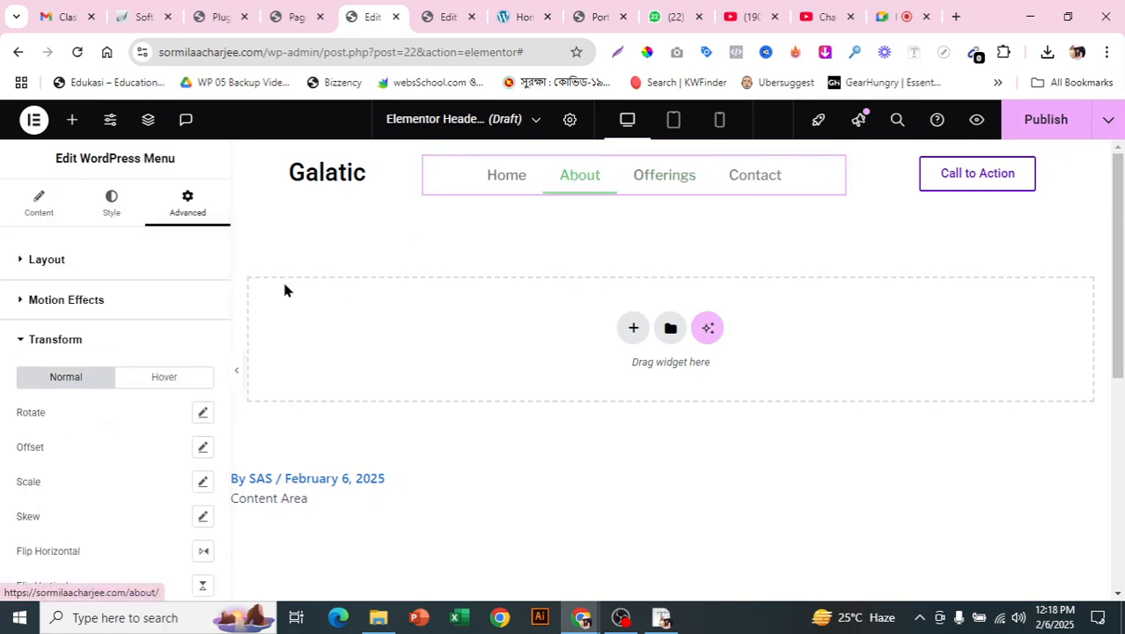
- Examine the main menu's text and pointer color settings for the hover and active states
left_click(99, 216)
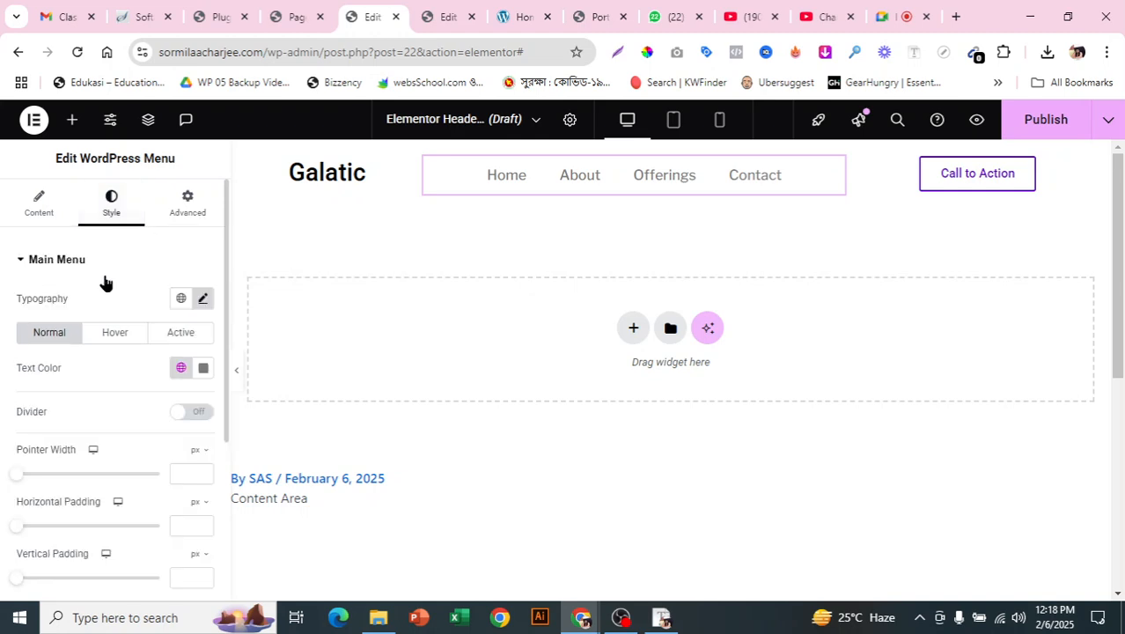
left_click(126, 331)
scroll(196, 387, "down", 2)
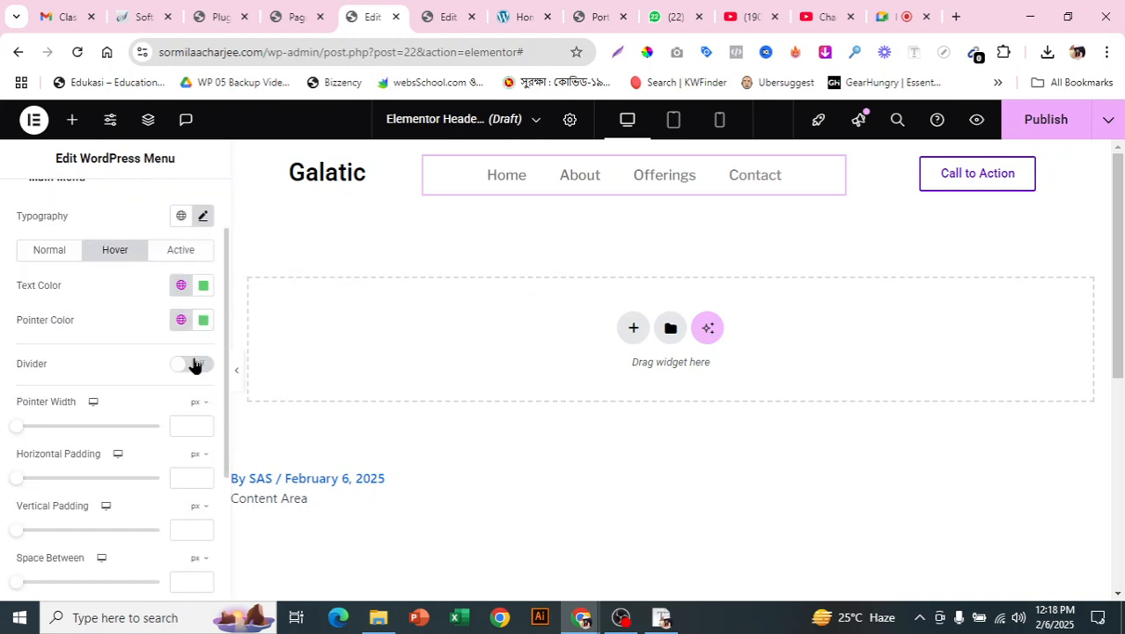
left_click(203, 287)
left_click(203, 320)
left_click(231, 354)
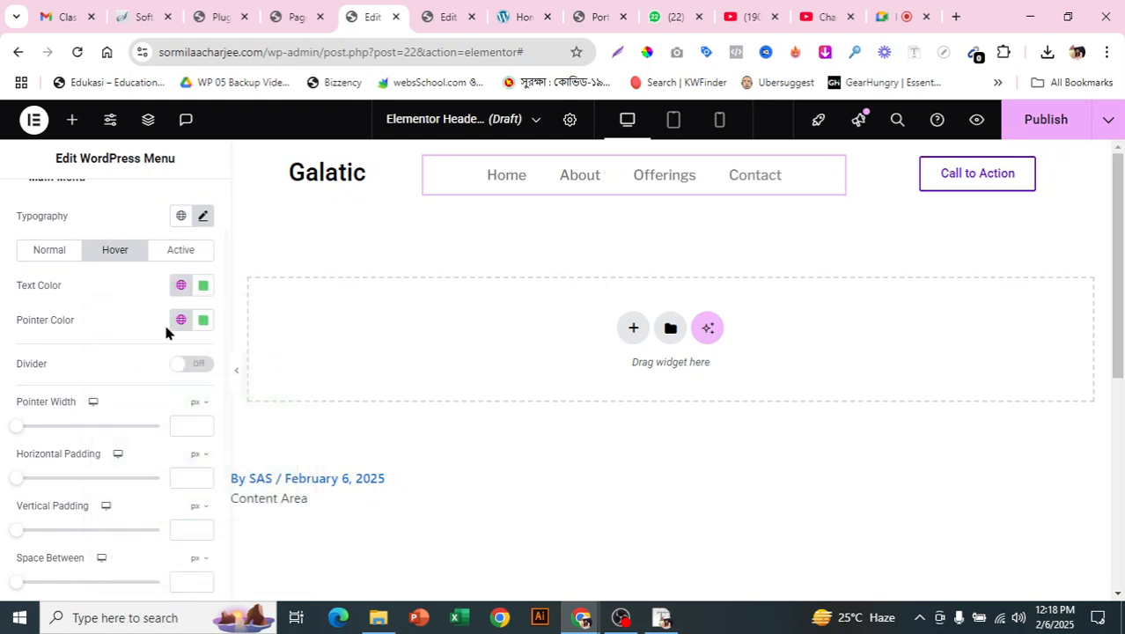
left_click(201, 255)
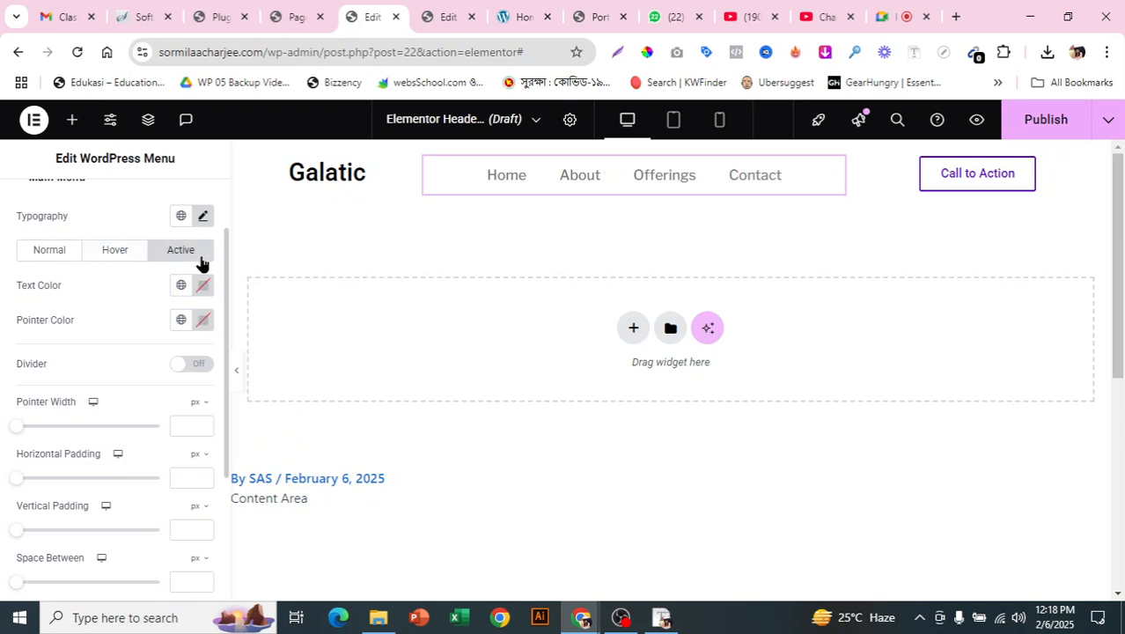
scroll(198, 327, "down", 3)
scroll(176, 343, "up", 3)
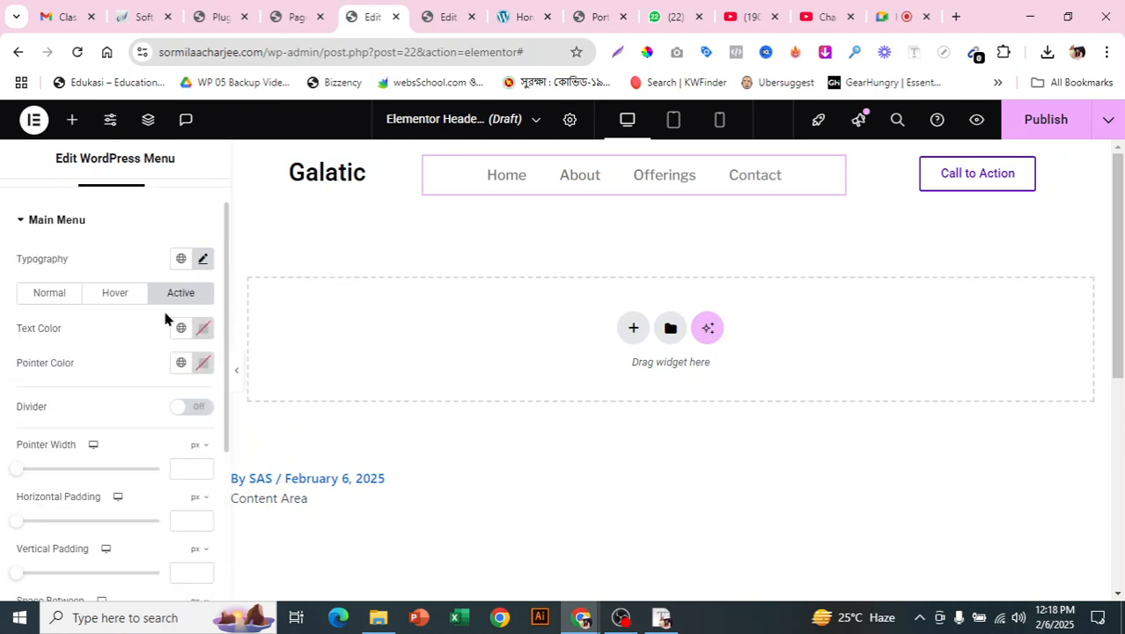
- Examine the dropdown's normal, hover and active style settings and the toggle button's normal and hover settings
scroll(135, 304, "down", 3)
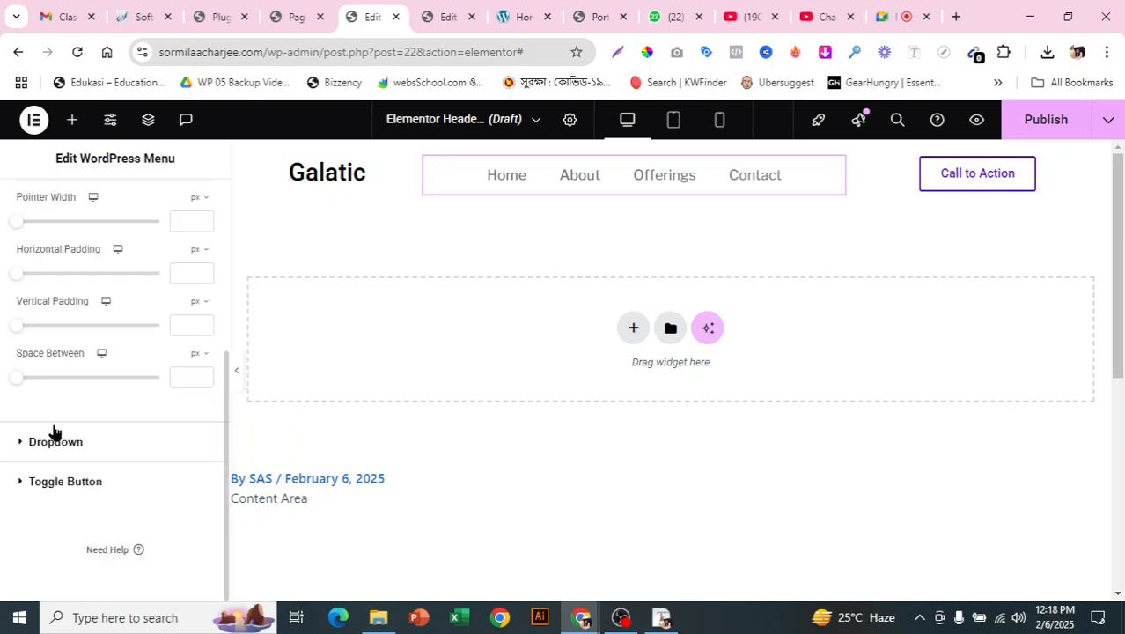
left_click(13, 443)
scroll(176, 374, "down", 6)
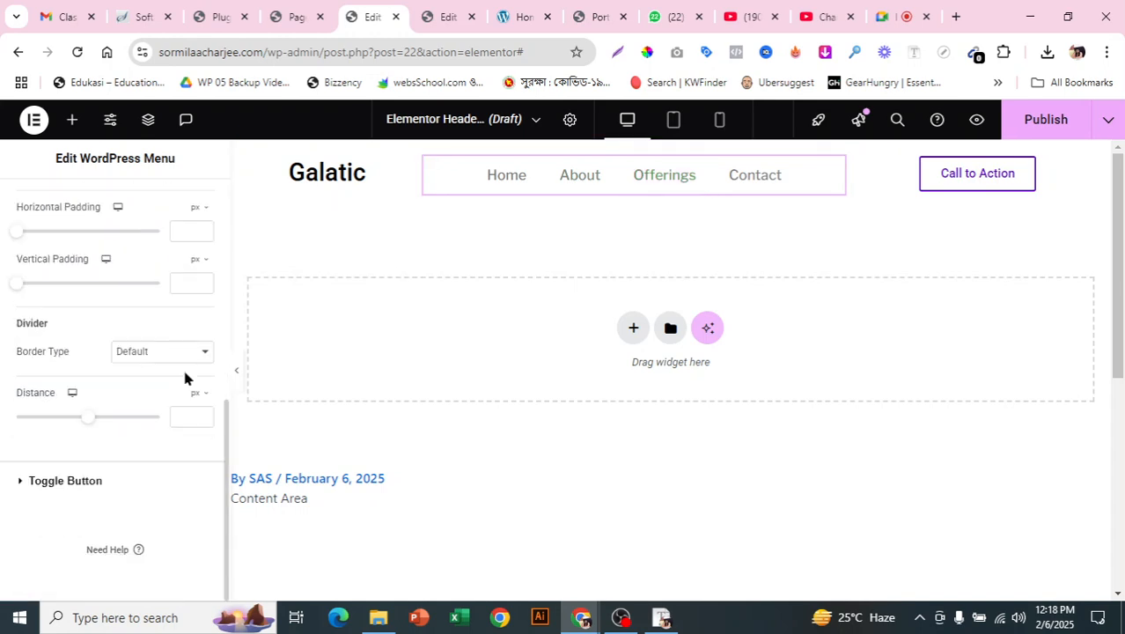
scroll(169, 374, "up", 4)
scroll(169, 368, "up", 1)
scroll(145, 402, "down", 4)
scroll(109, 356, "up", 4)
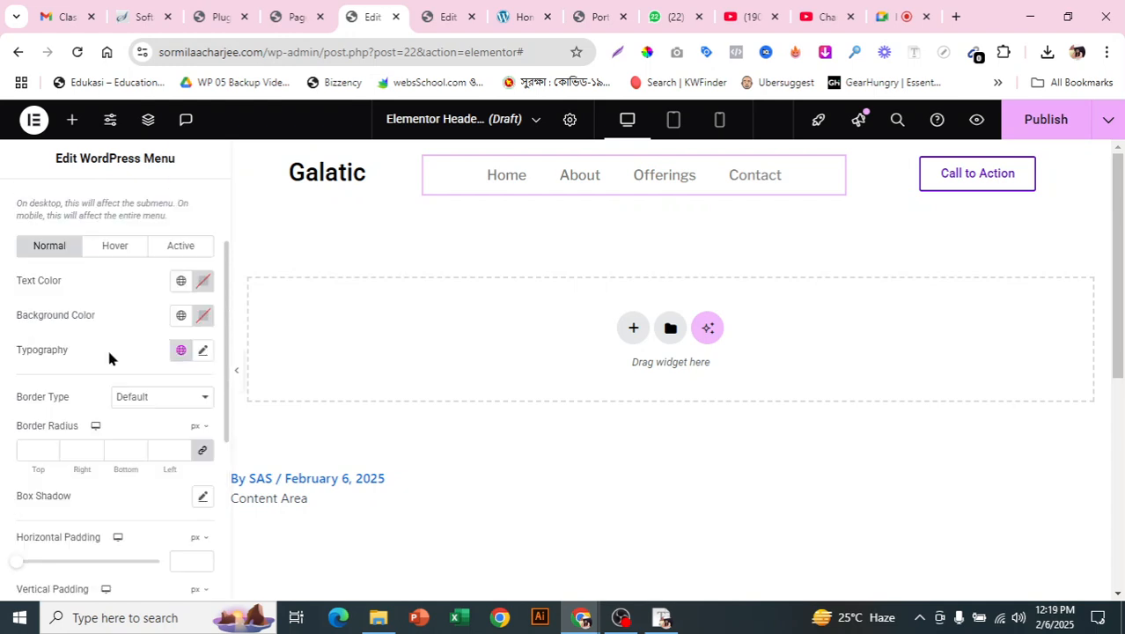
left_click(110, 250)
left_click(187, 247)
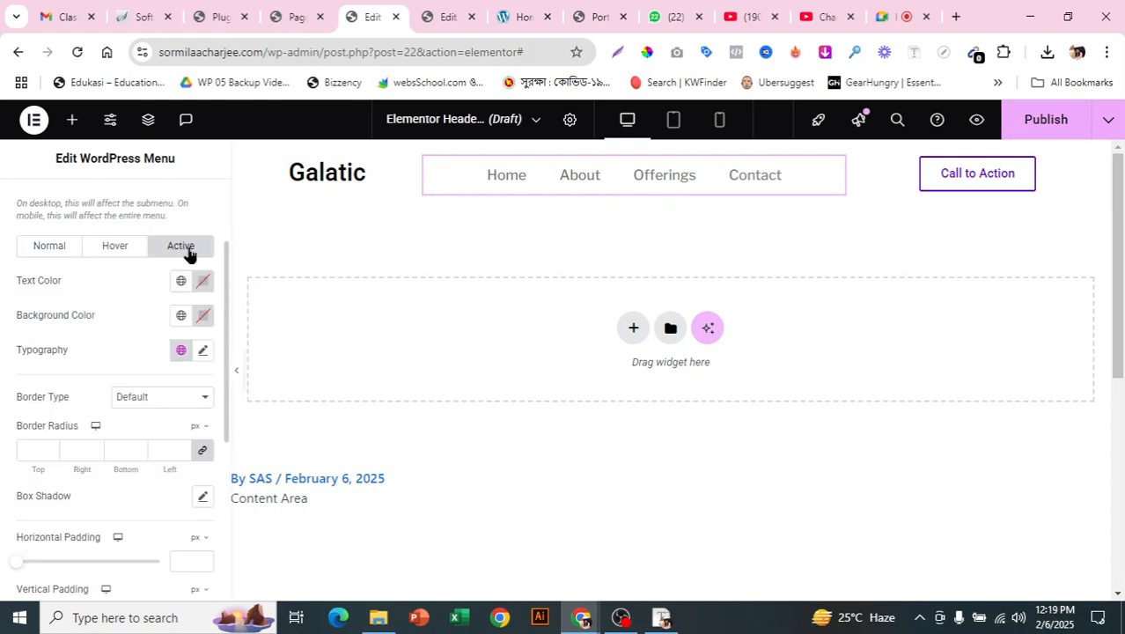
scroll(144, 403, "down", 4)
left_click(12, 480)
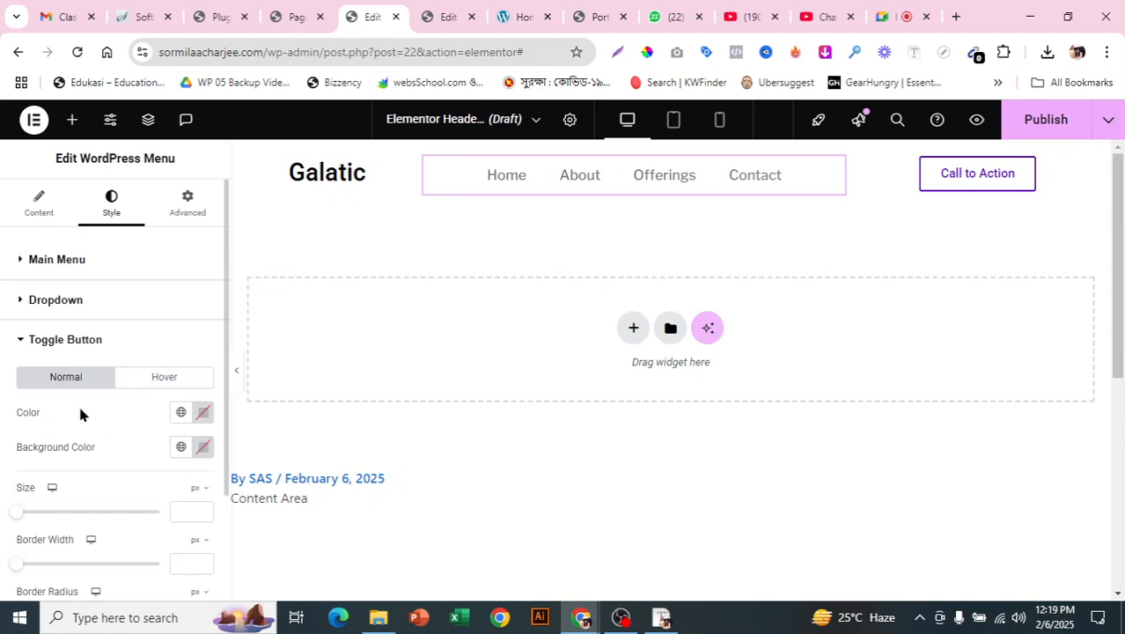
scroll(130, 371, "down", 2)
left_click(164, 244)
scroll(88, 401, "up", 2)
- Try the Vertical layout for the navigation menu and restore the Horizontal layout
left_click(35, 203)
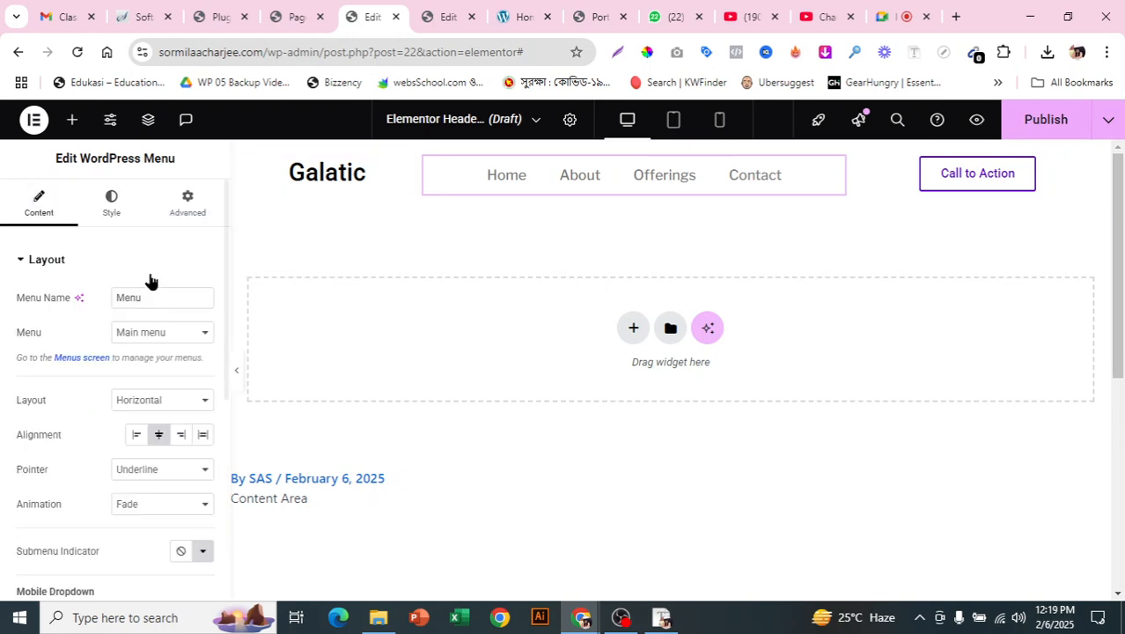
scroll(195, 404, "down", 1)
left_click(184, 315)
left_click(184, 313)
left_click(184, 313)
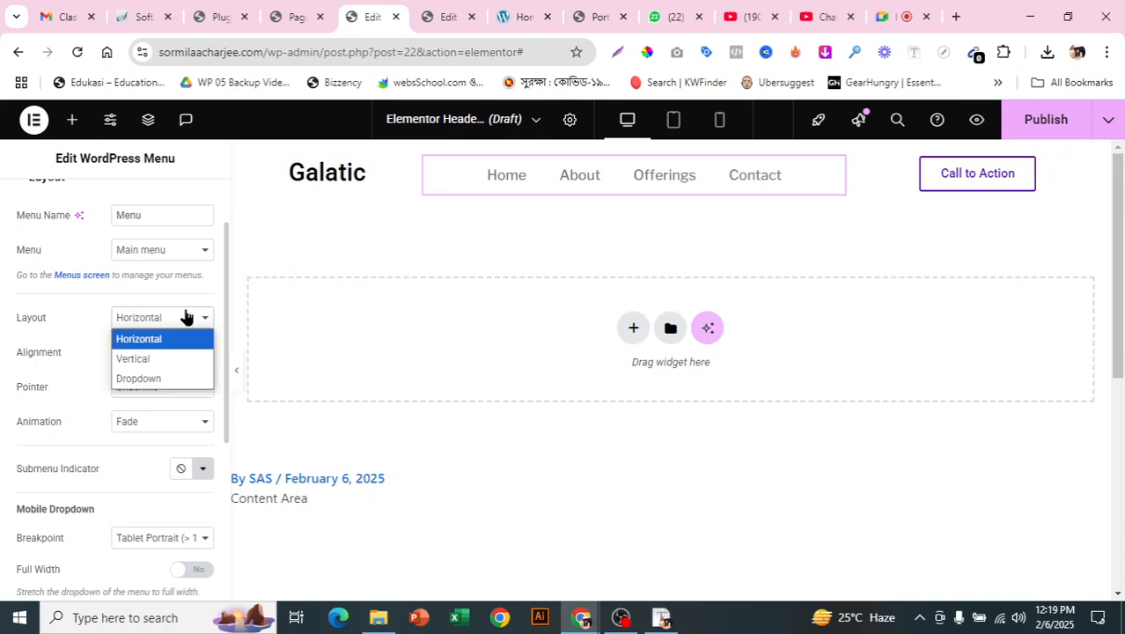
left_click(178, 360)
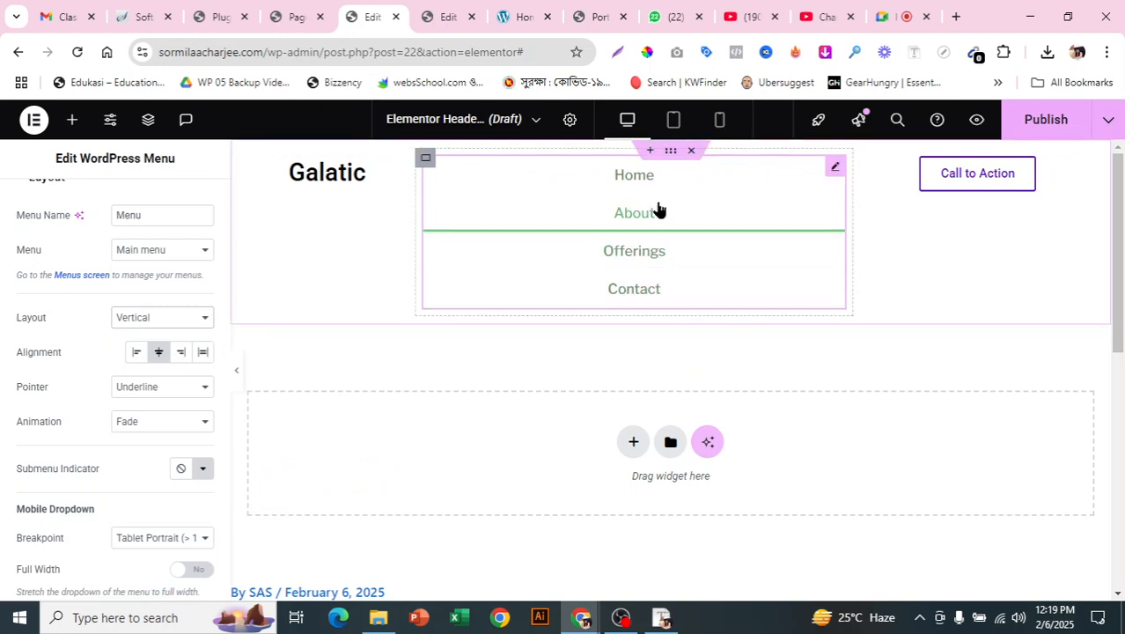
left_click(194, 324)
left_click(189, 338)
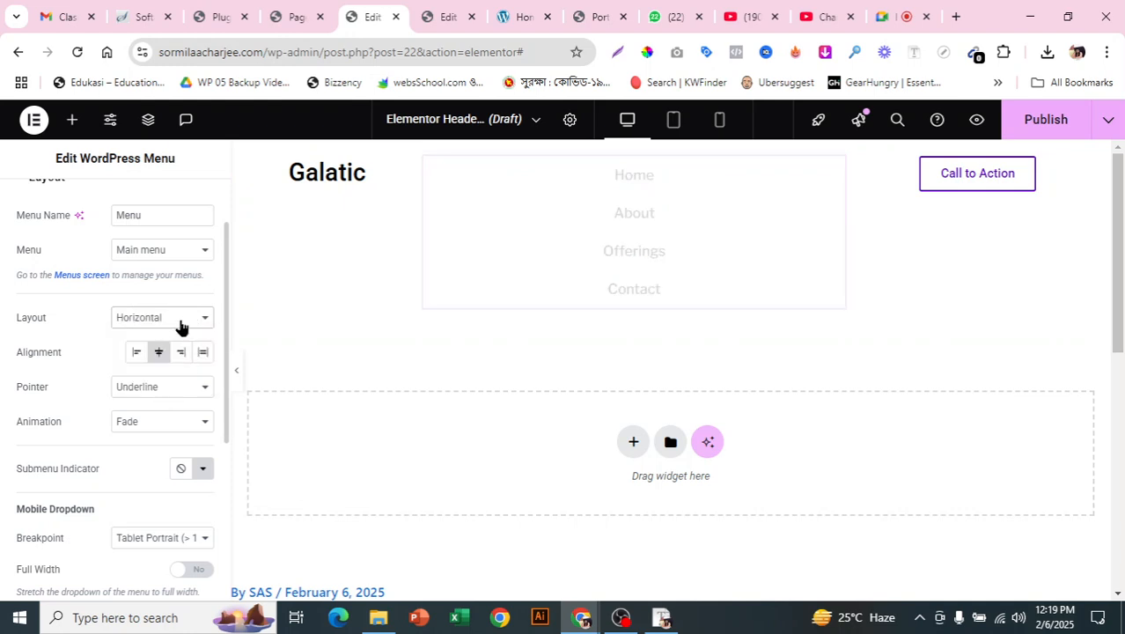
- Try the Dropdown layout for the navigation menu and return it to Horizontal
left_click(180, 321)
left_click(183, 376)
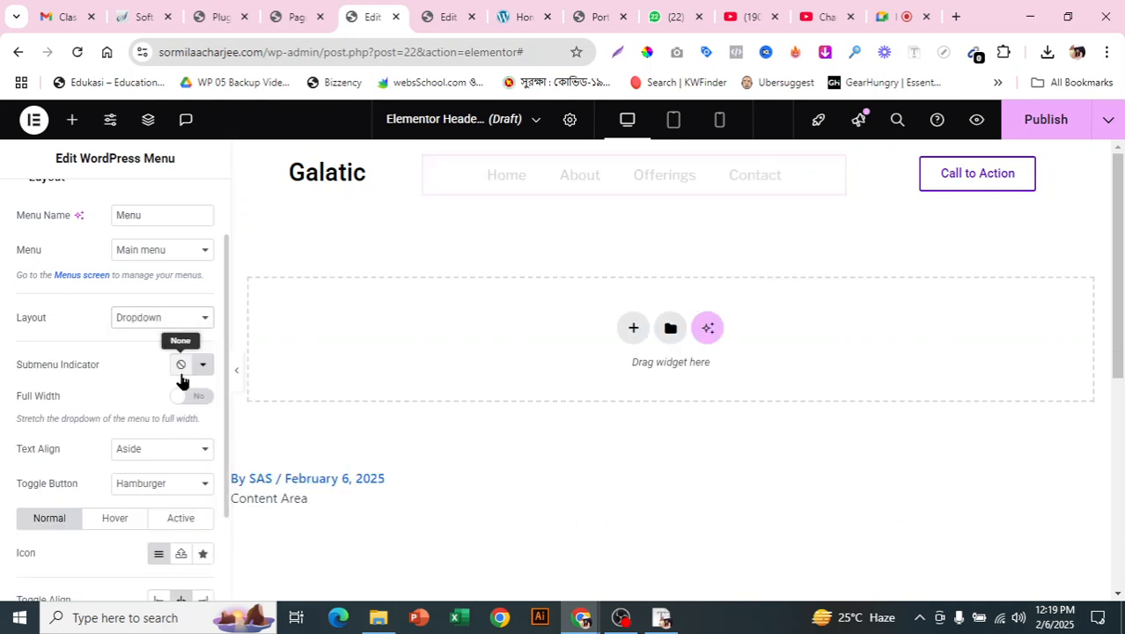
left_click(141, 318)
left_click(169, 337)
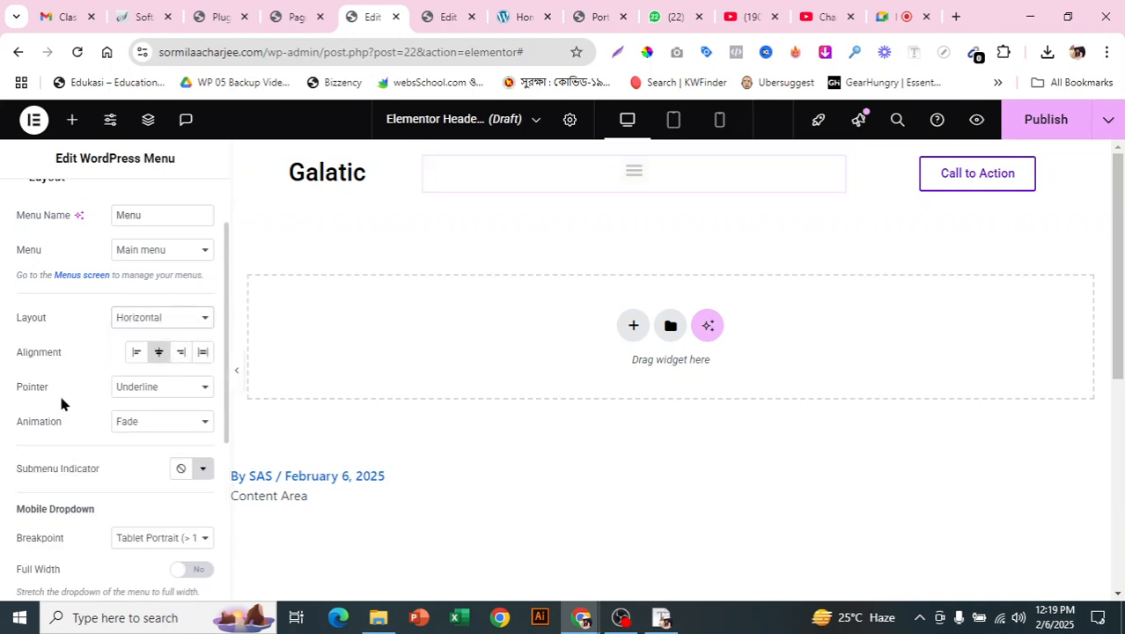
- Set the navigation menu's pointer style to None
left_click(153, 391)
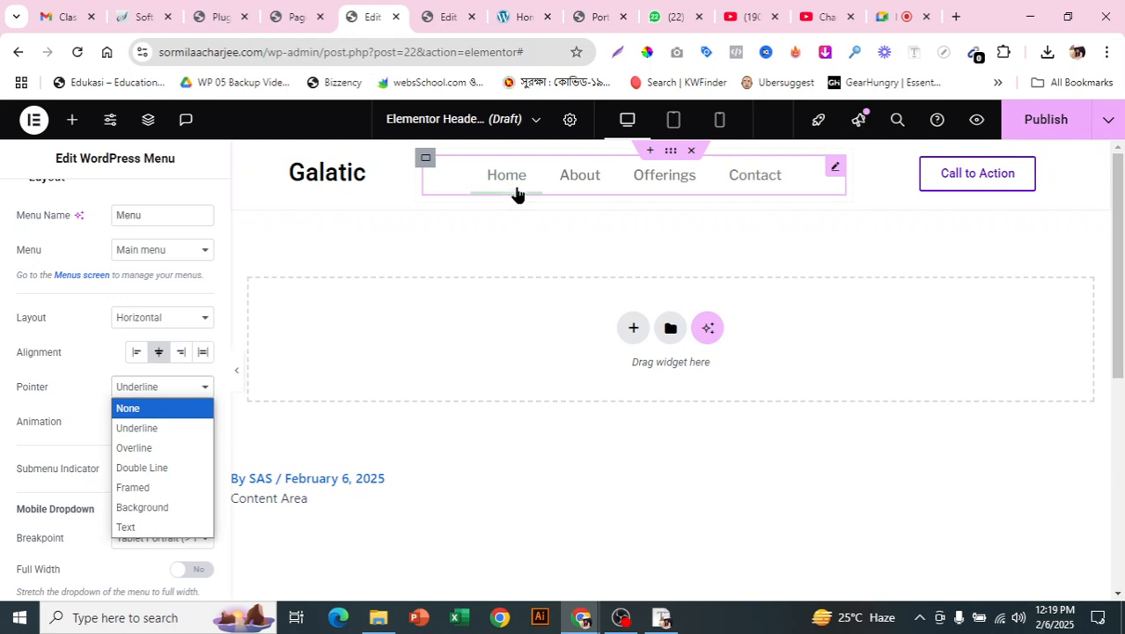
left_click(163, 398)
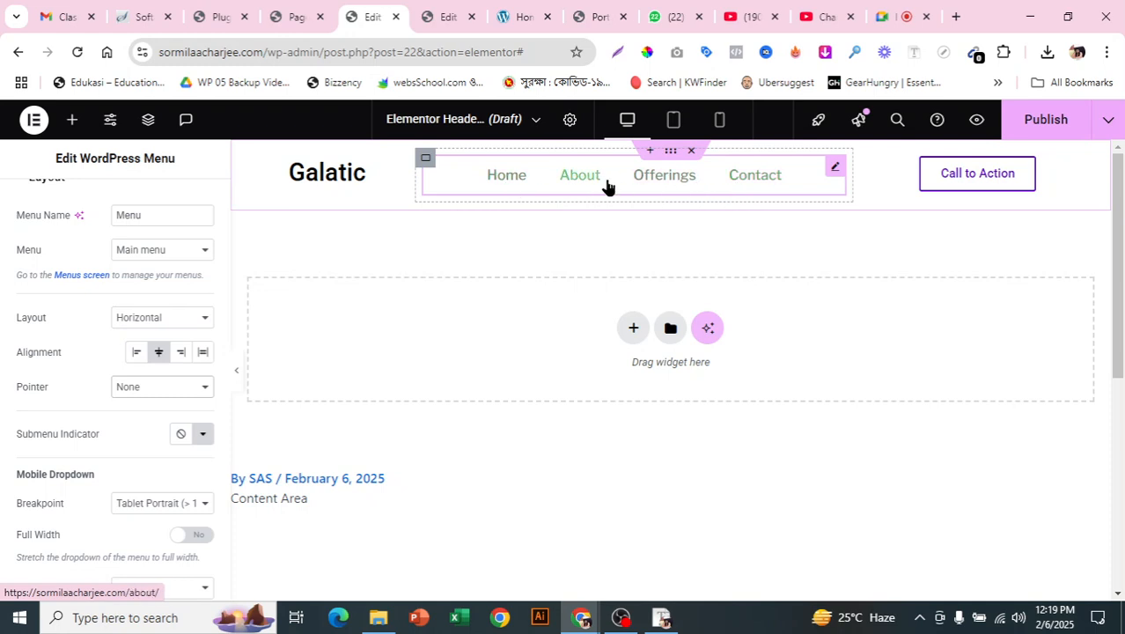
- Open the main menu's hover style settings and check its text color against the normal state
scroll(88, 282, "up", 2)
left_click(111, 209)
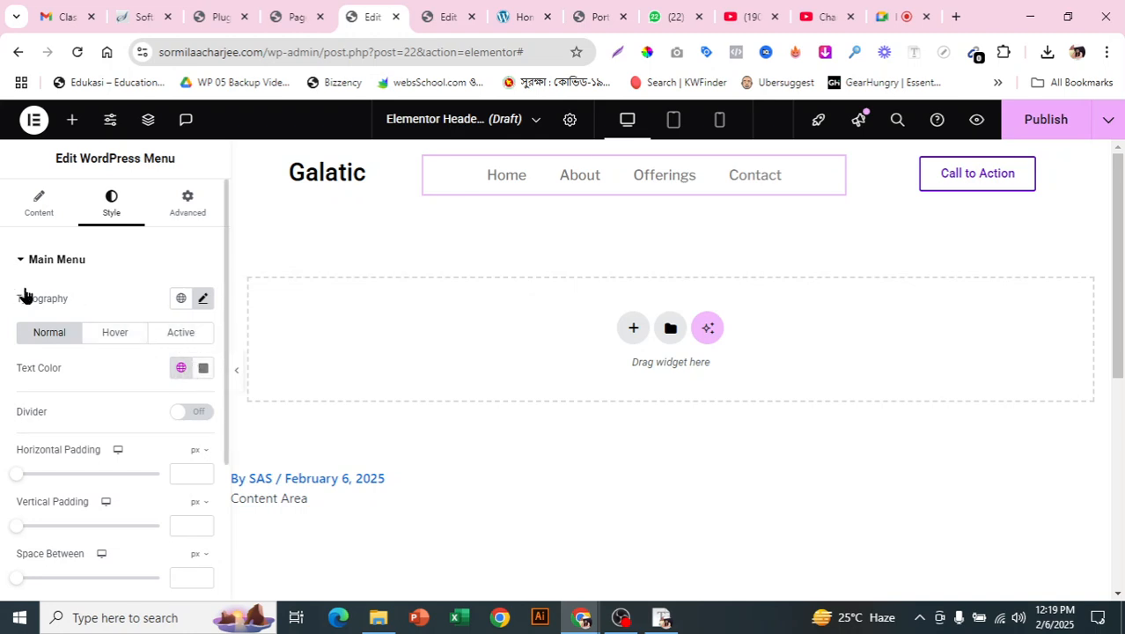
left_click(124, 334)
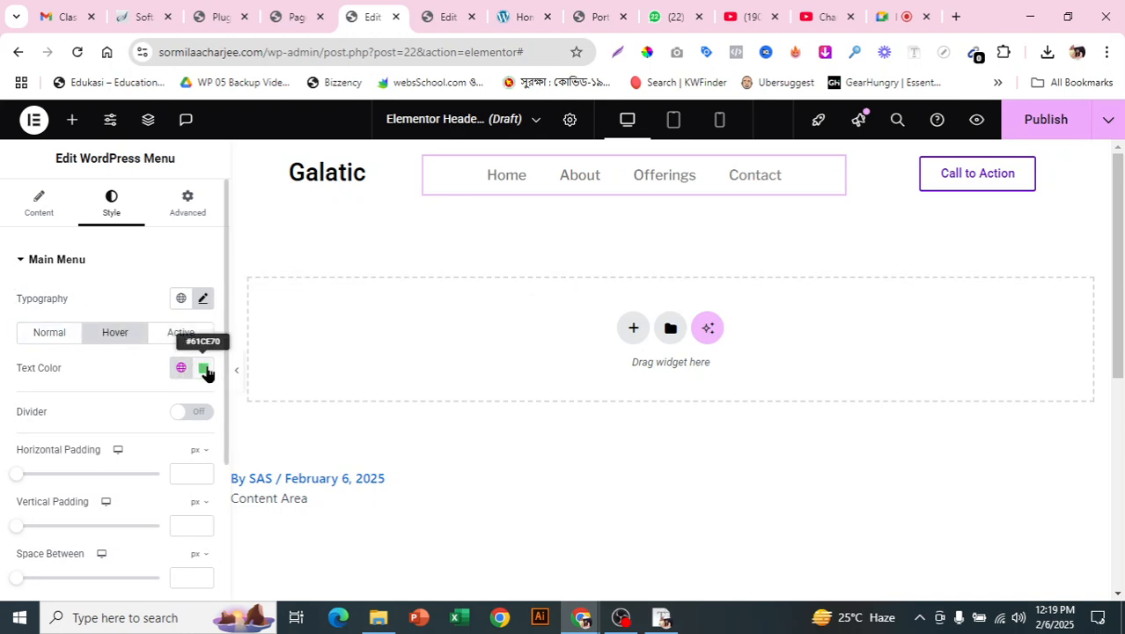
left_click(206, 370)
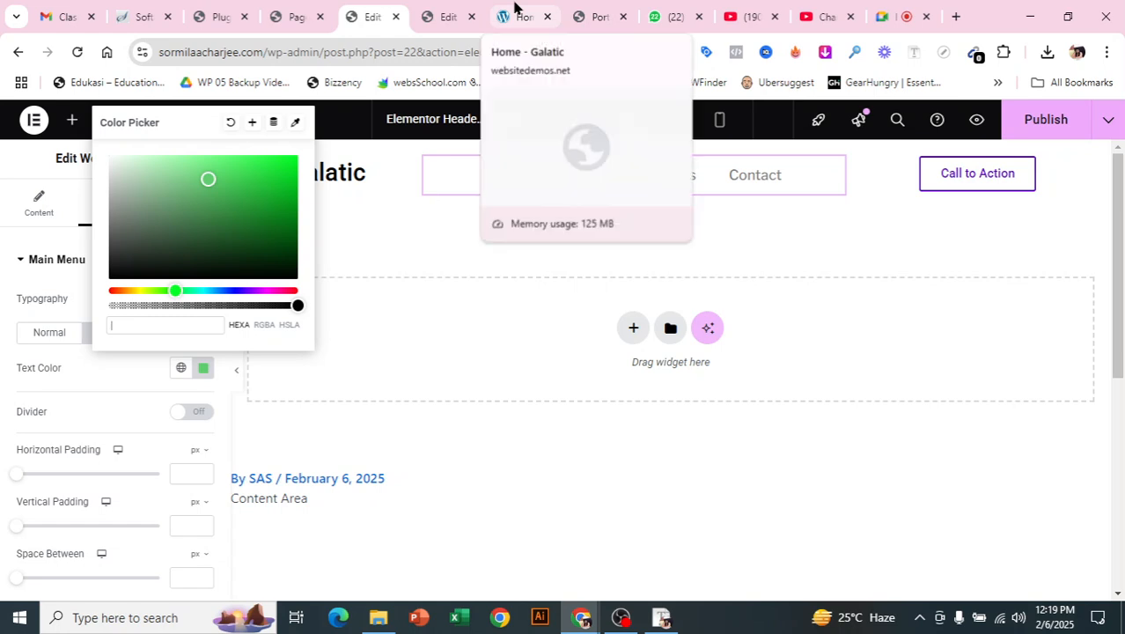
left_click(33, 338)
left_click(64, 342)
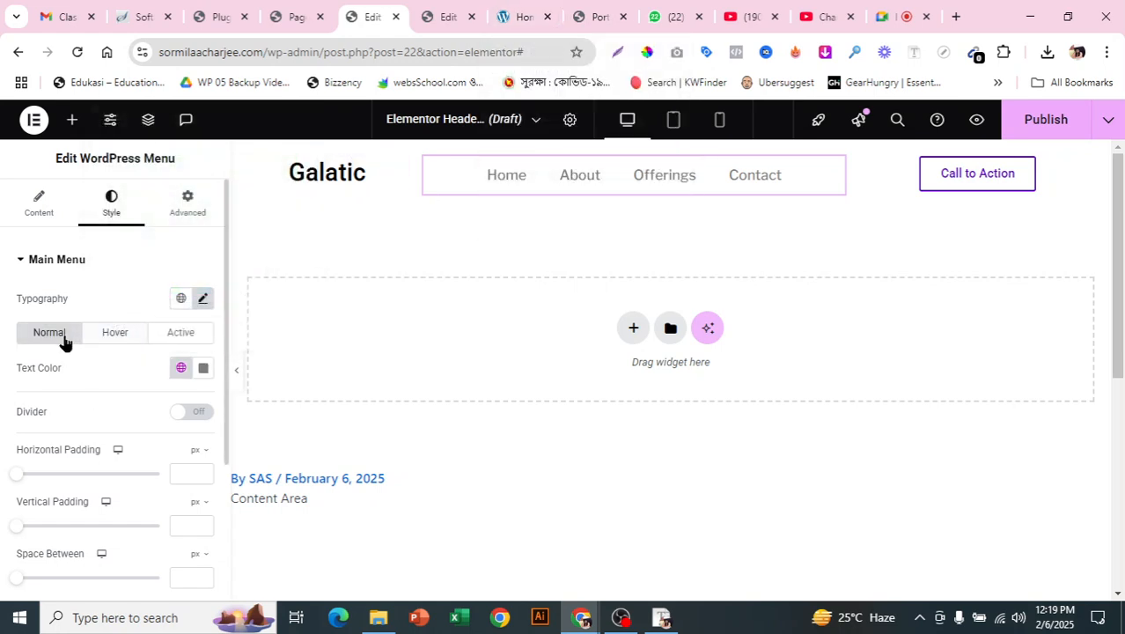
left_click(115, 333)
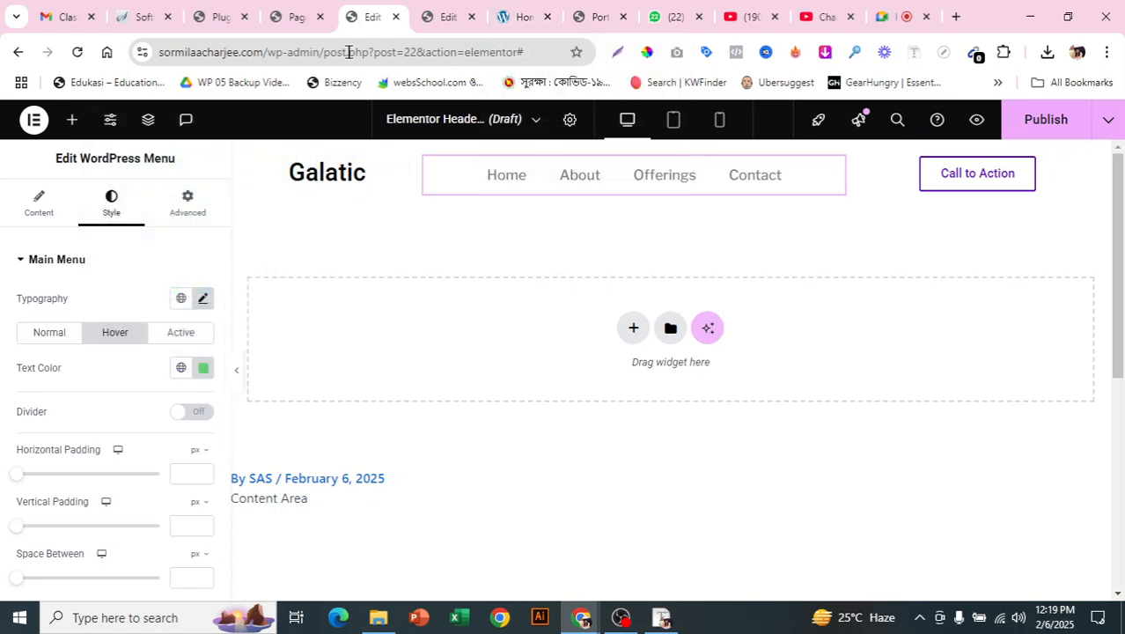
- Sample the purple of the hero Call To Action button on the Galatic demo page and copy its hex code 6000CD
left_click(544, 9)
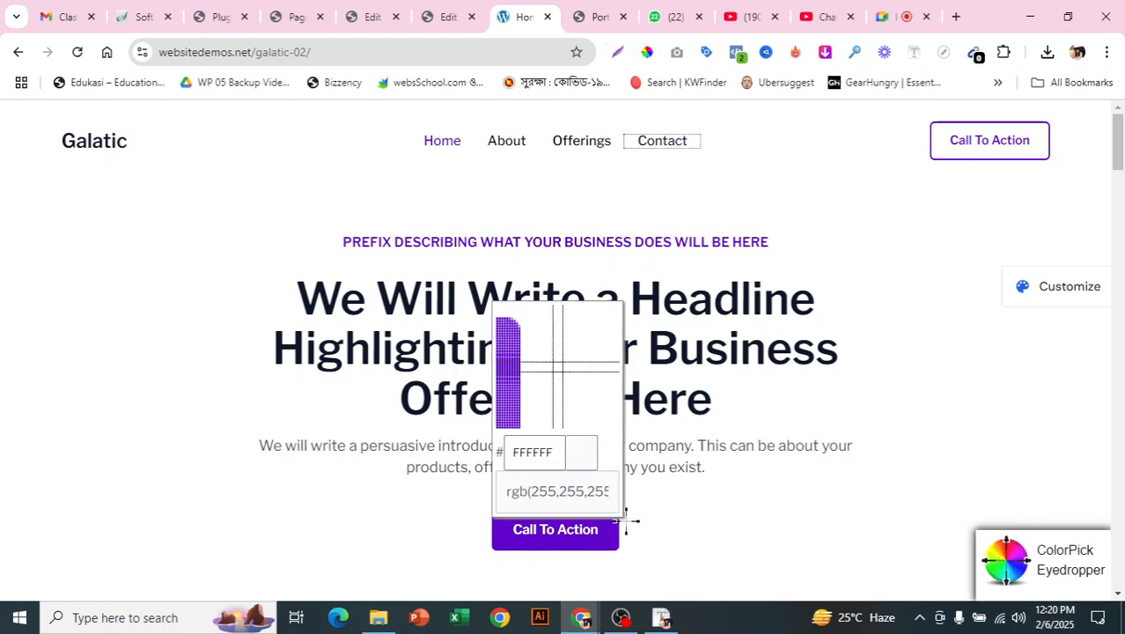
left_click(610, 520)
key("ctrl+c")
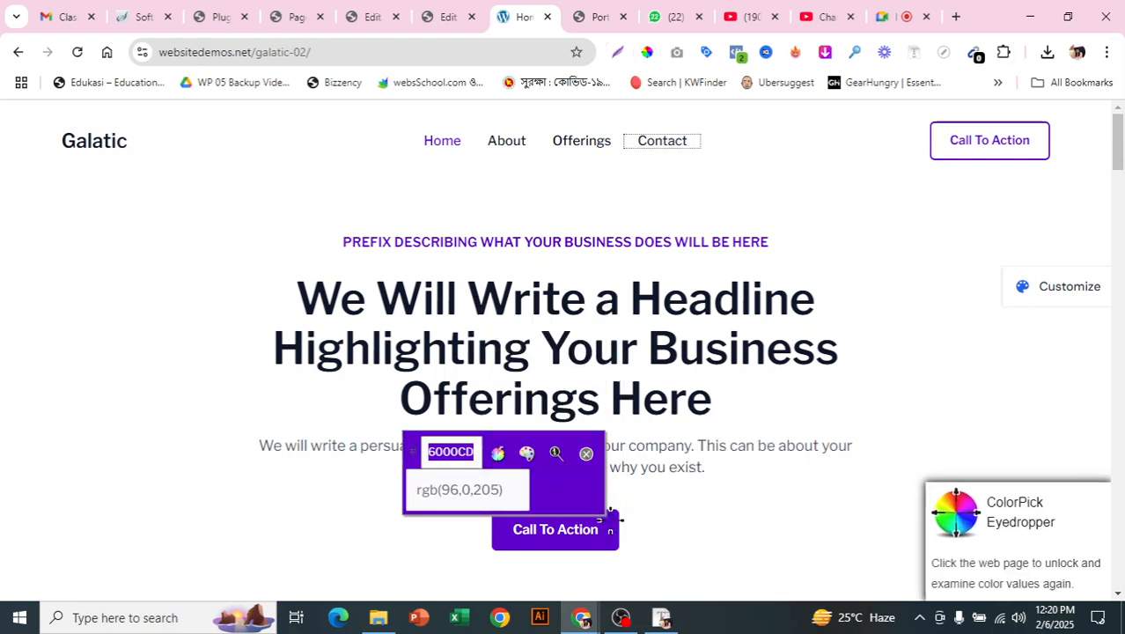
right_click(449, 450)
- Set the main menu's hover text color to the copied 6000CD in the header template
left_click(375, 15)
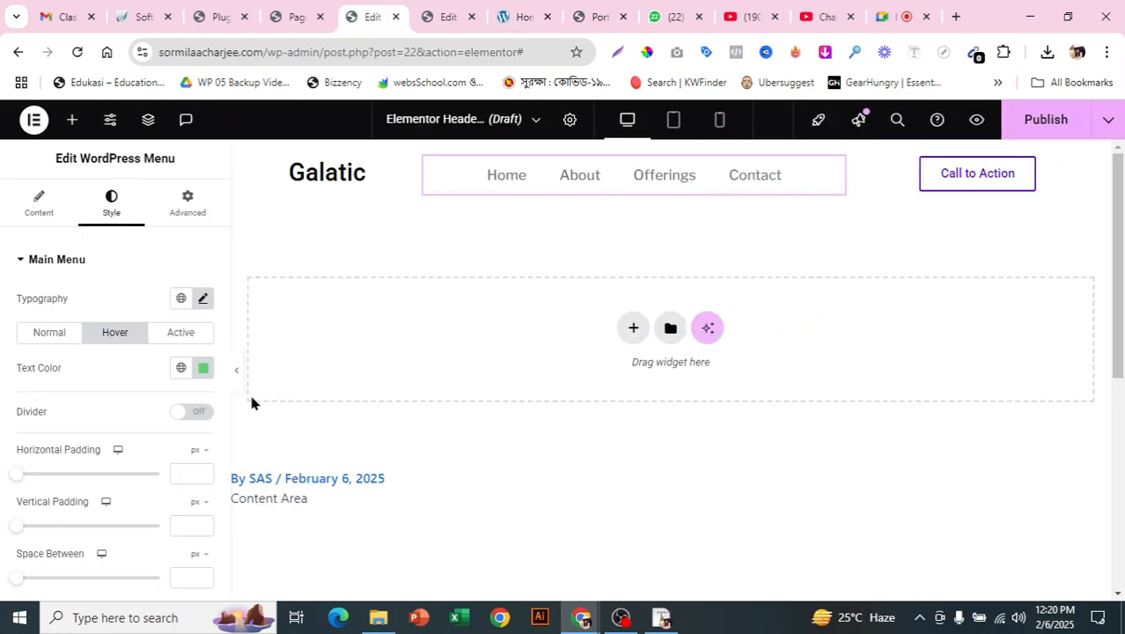
left_click(202, 369)
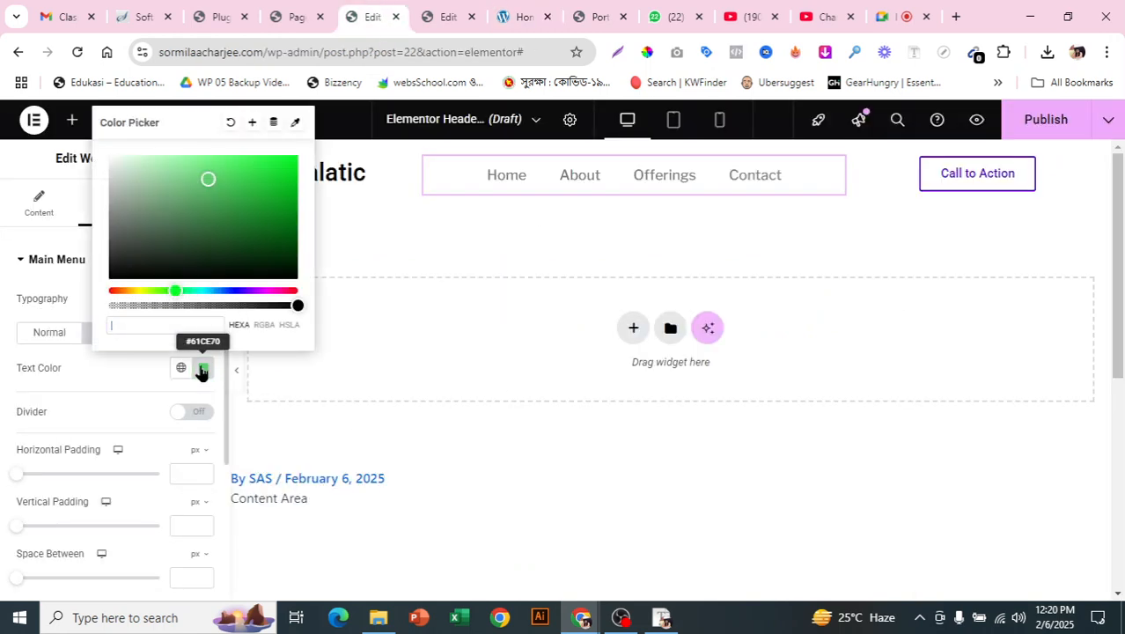
key("ctrl+v")
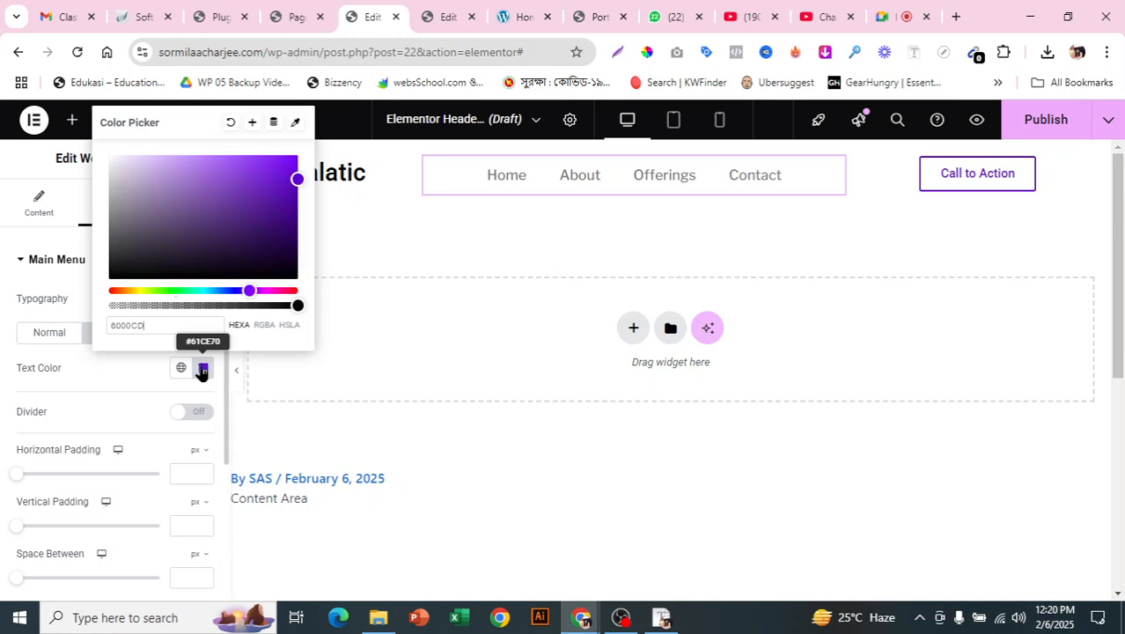
left_click(108, 376)
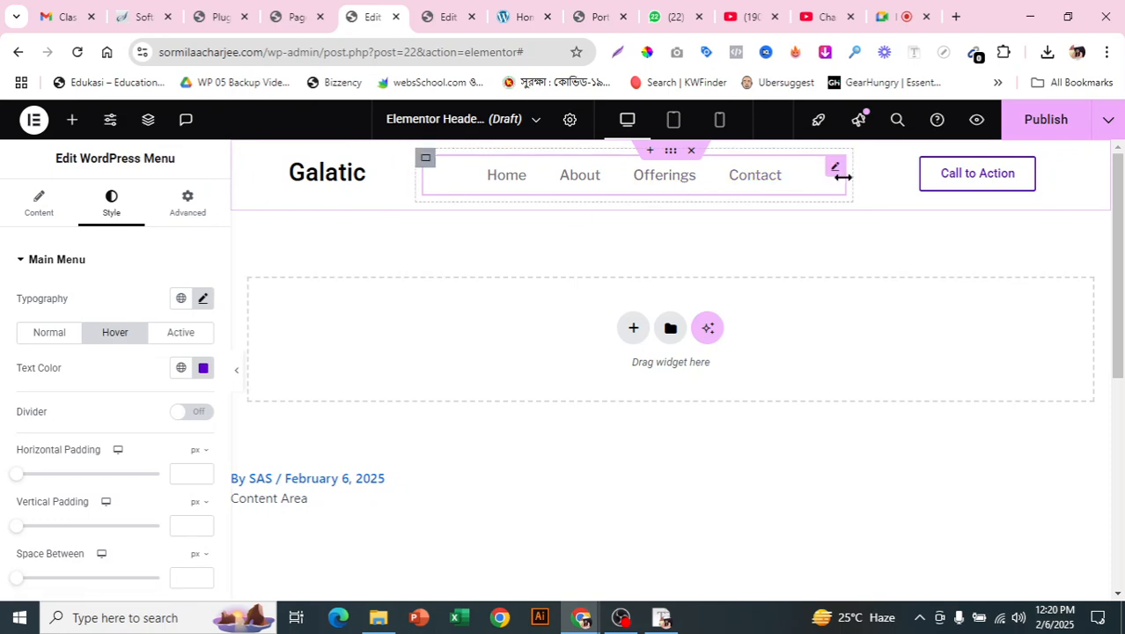
- Publish the header template with an Include display condition for the Entire Site
left_click(1060, 124)
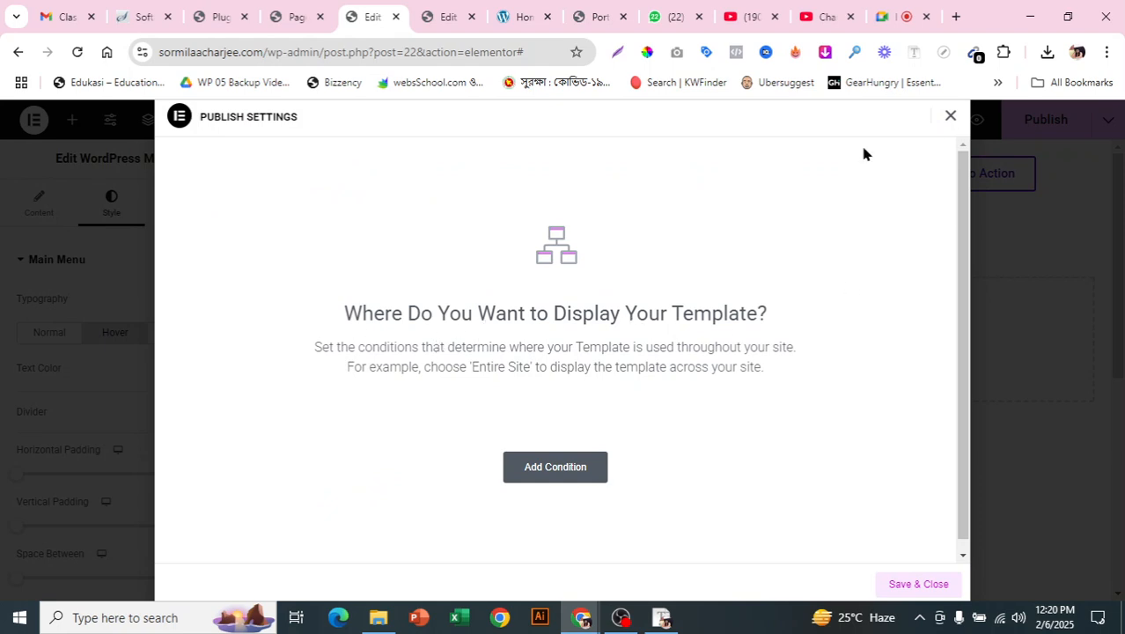
left_click(547, 469)
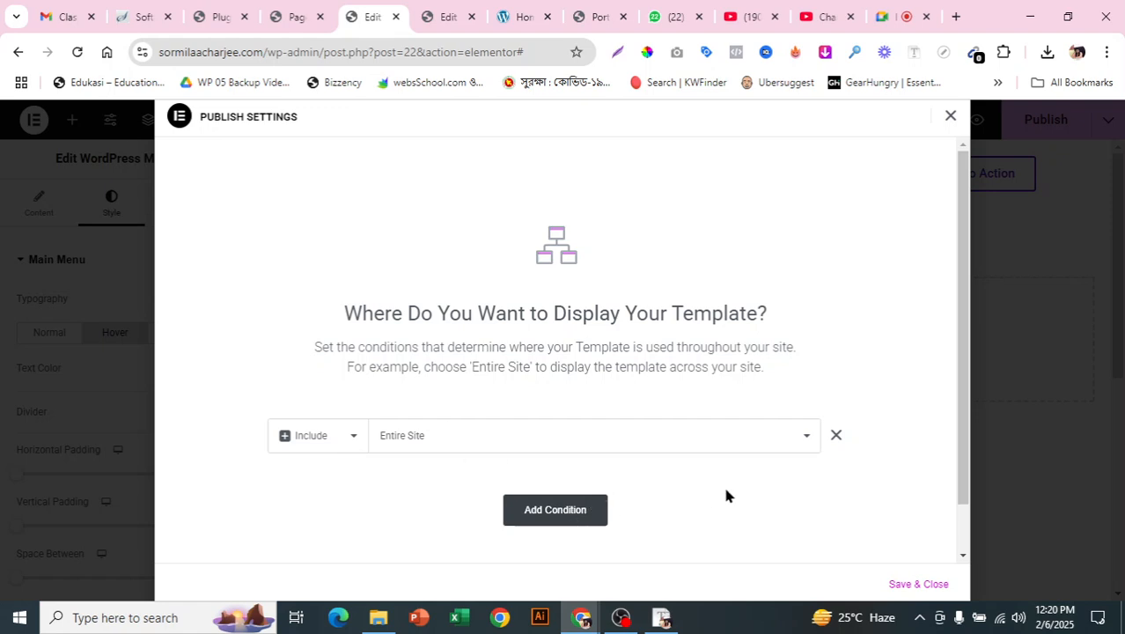
scroll(726, 495, "down", 1)
left_click(920, 584)
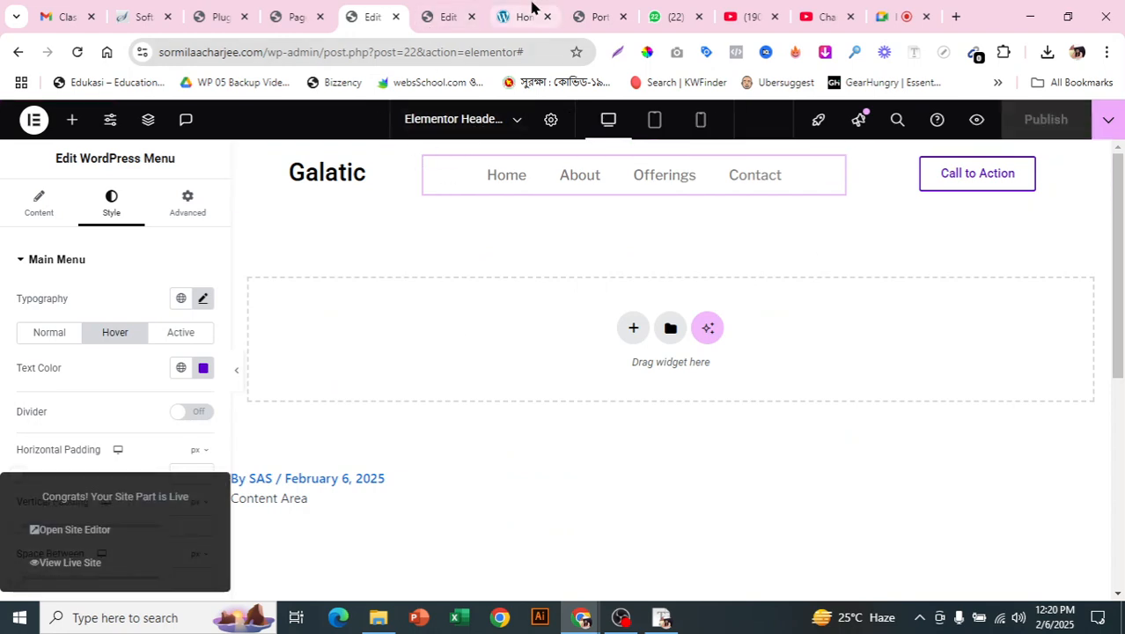
- Reload the live portfolio site to check the published header
left_click(598, 16)
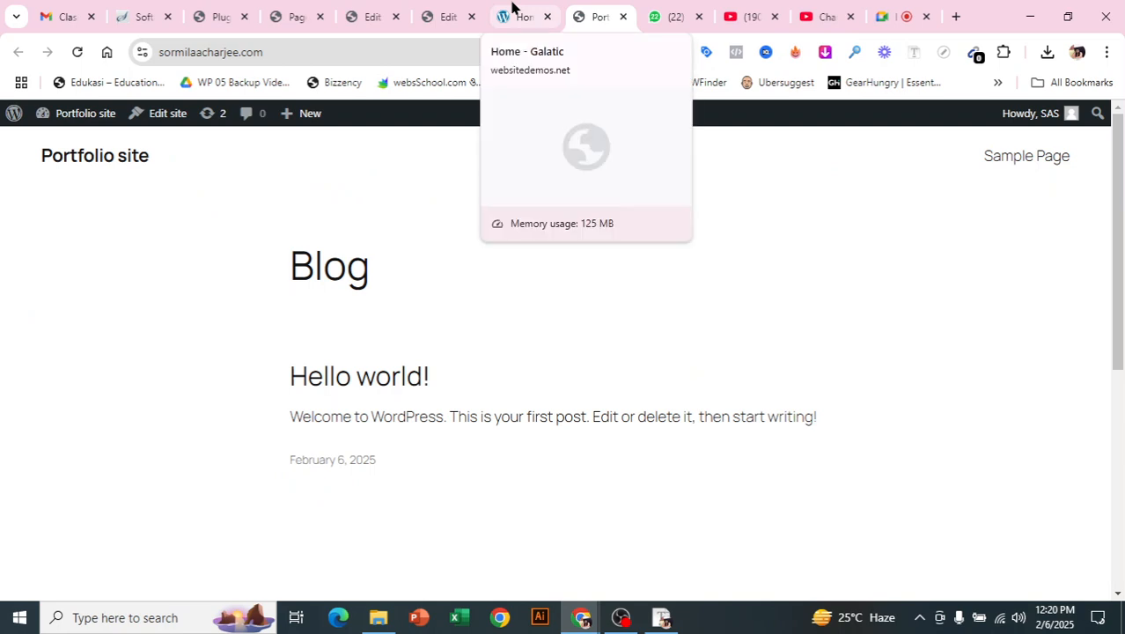
left_click(513, 7)
left_click(602, 13)
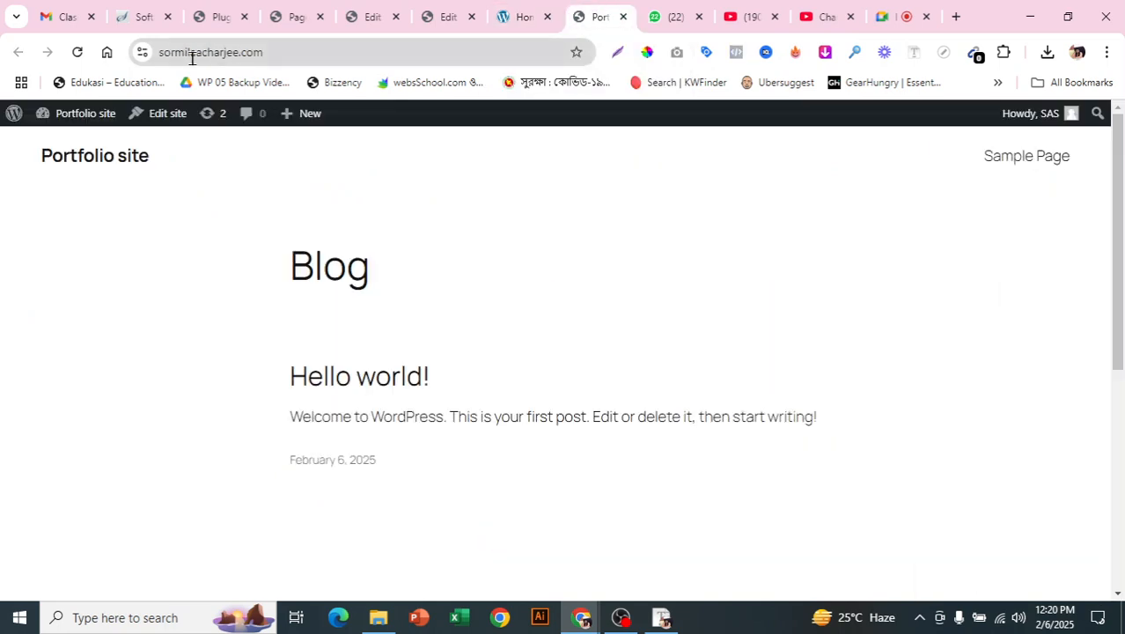
left_click(83, 53)
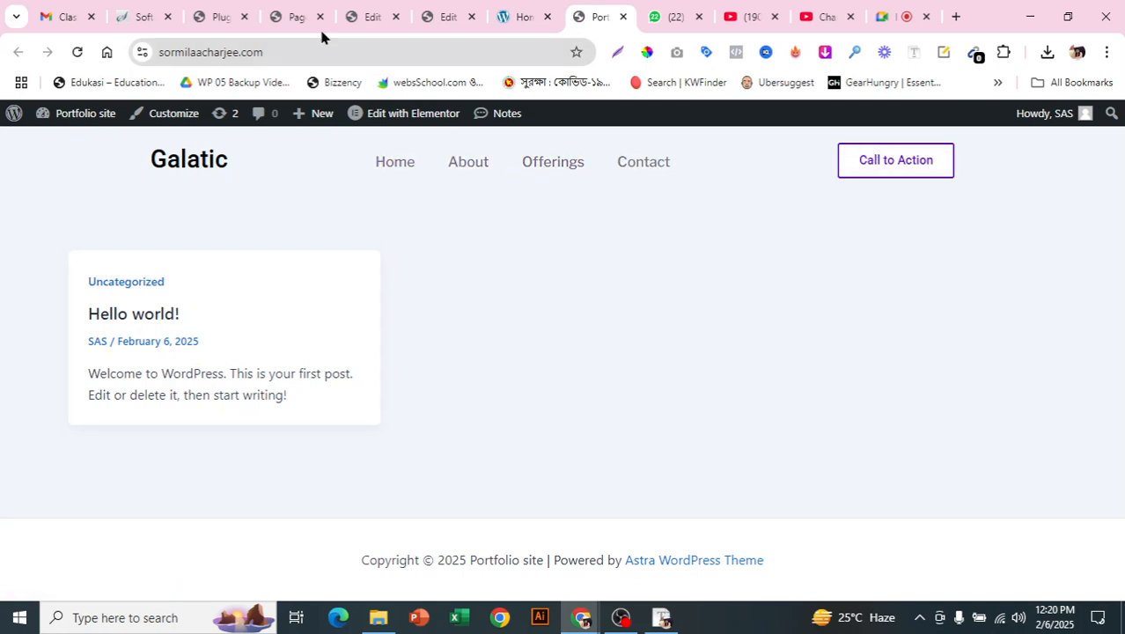
- In the WordPress reading settings, display a static page with Home as homepage and Offerings as posts page, and save the changes
left_click(298, 7)
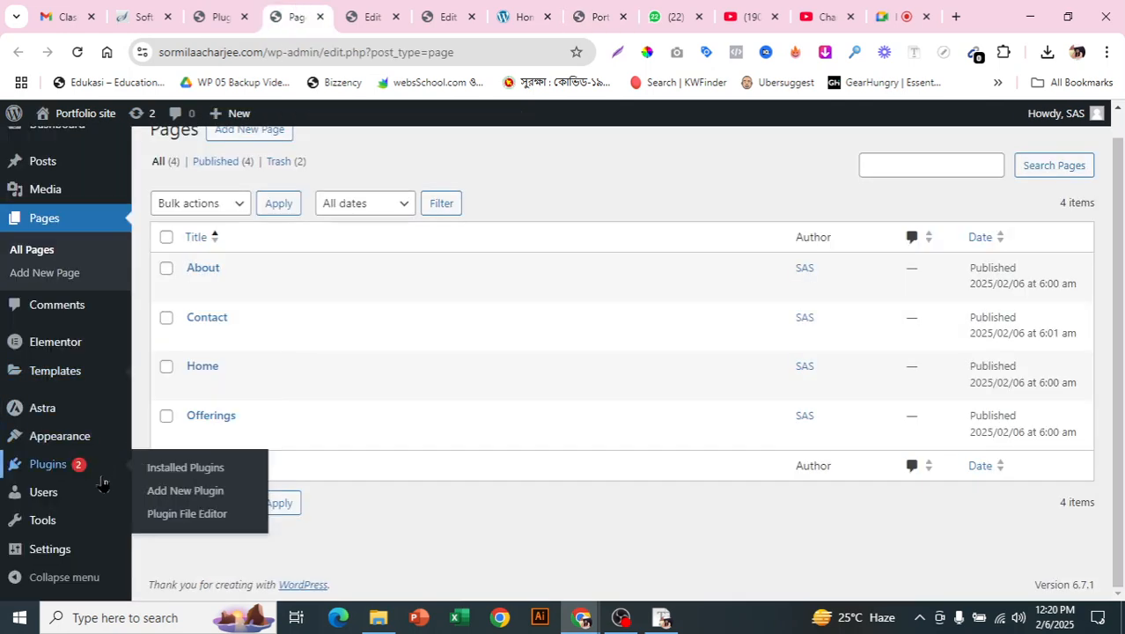
mouse_move(64, 560)
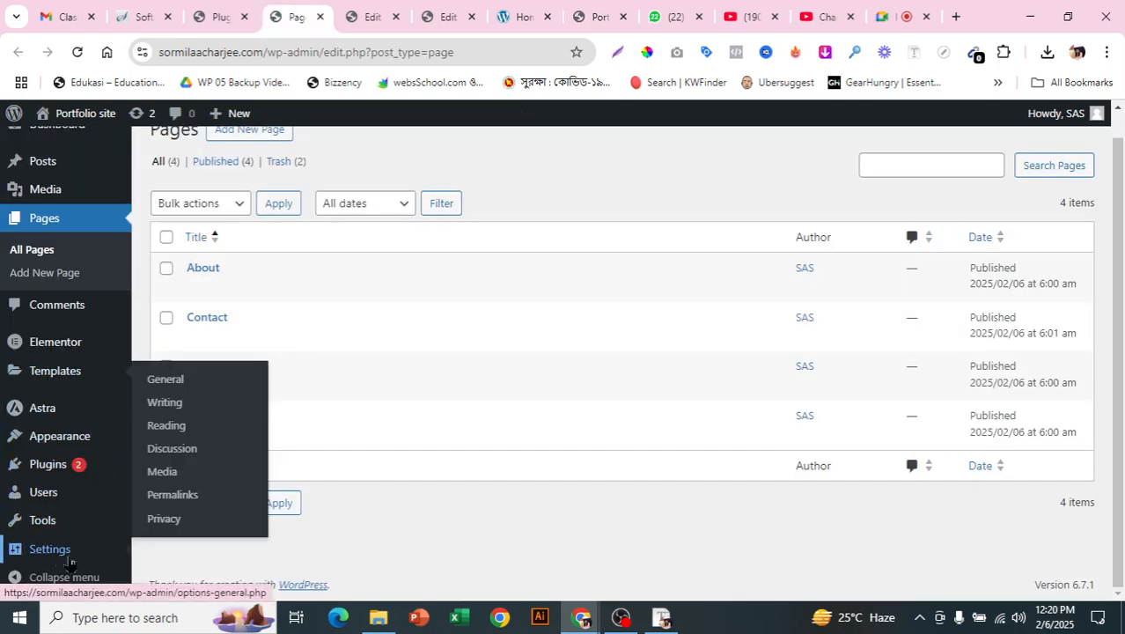
left_click(166, 426)
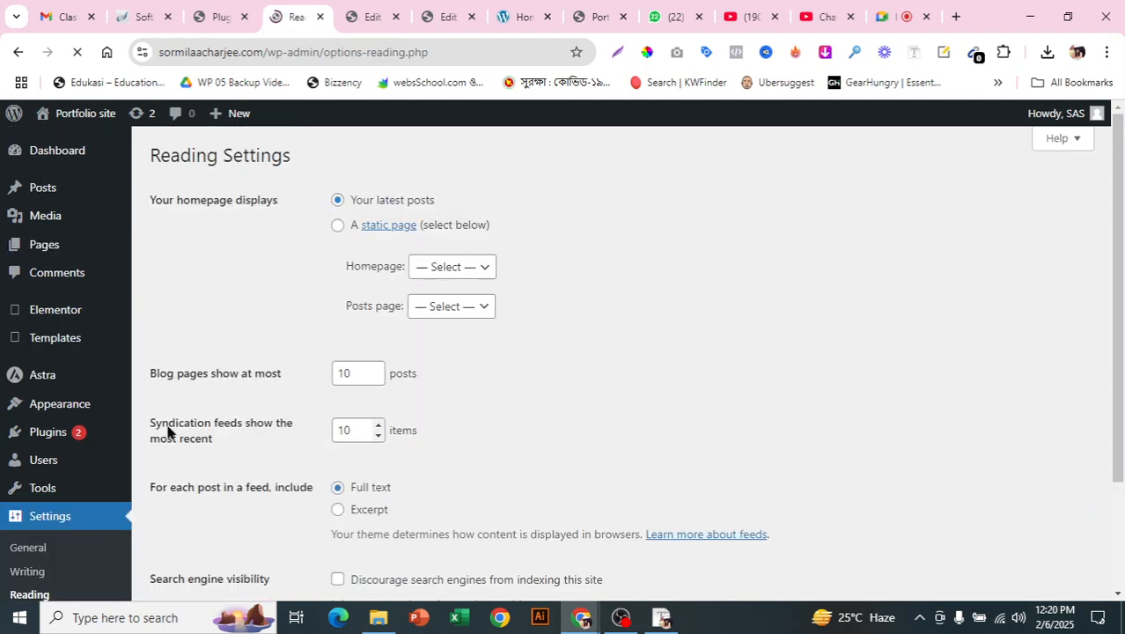
left_click(338, 228)
left_click(442, 266)
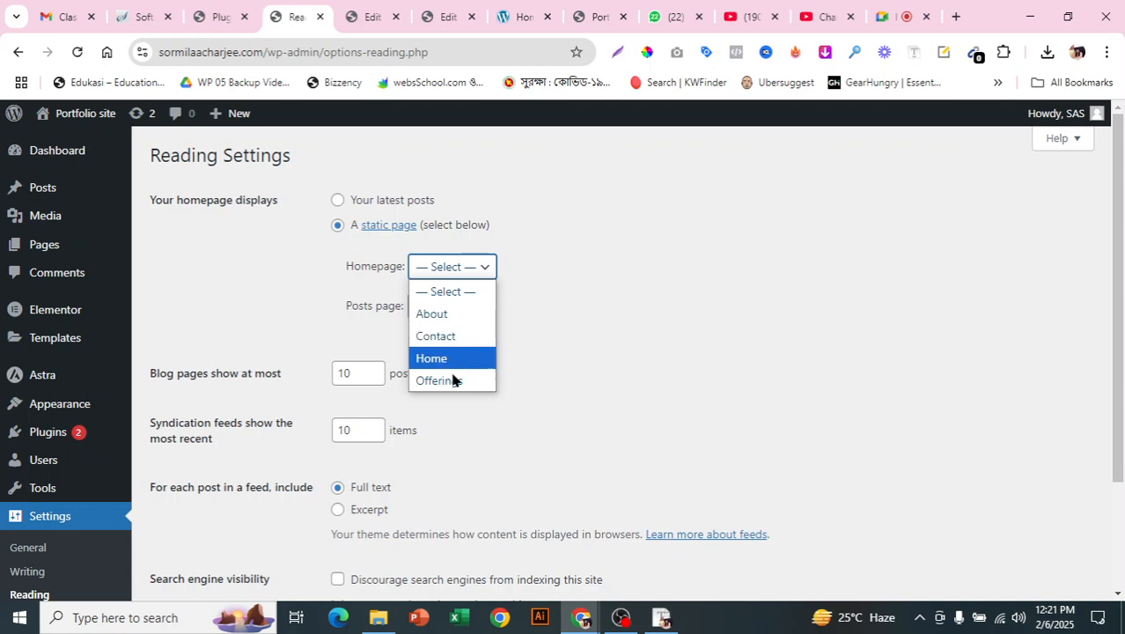
left_click(451, 368)
left_click(465, 306)
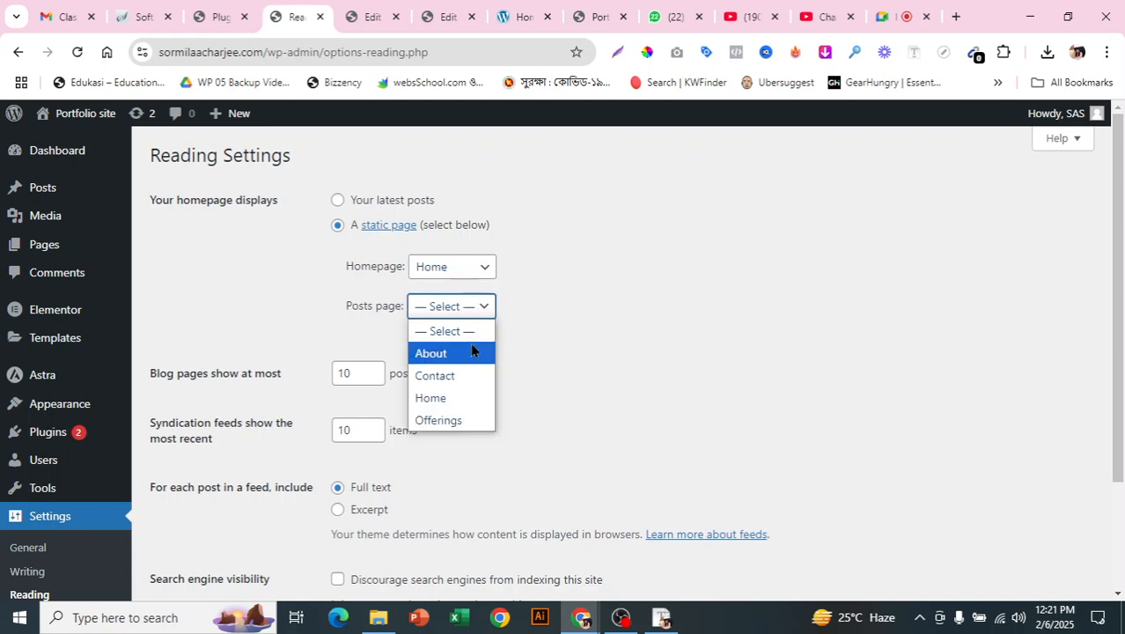
left_click(457, 421)
scroll(425, 355, "down", 3)
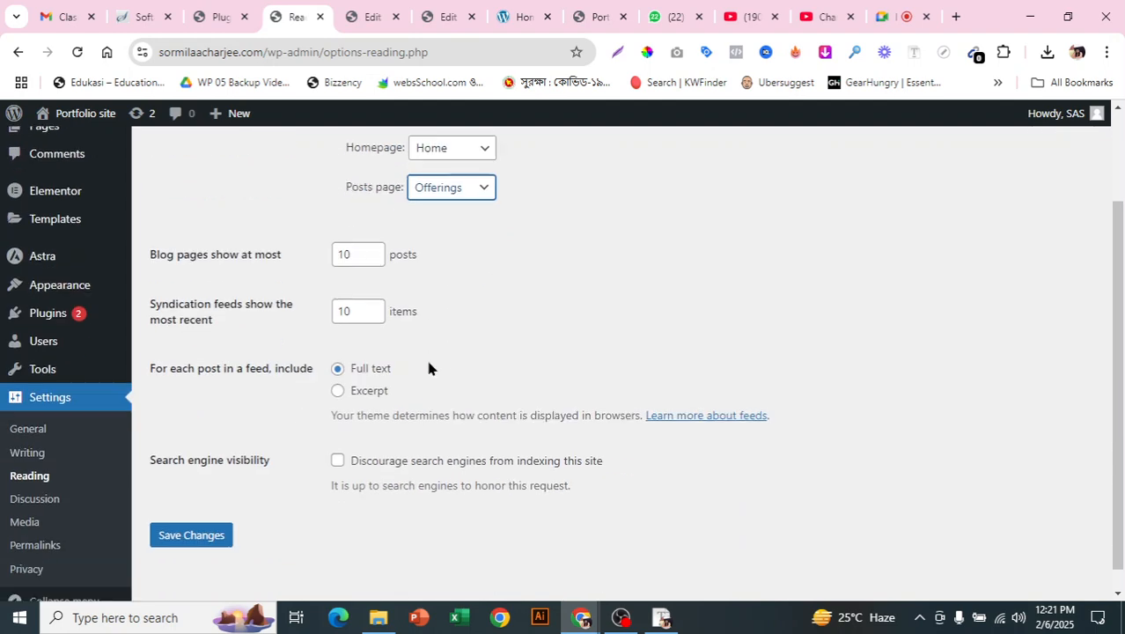
left_click(210, 514)
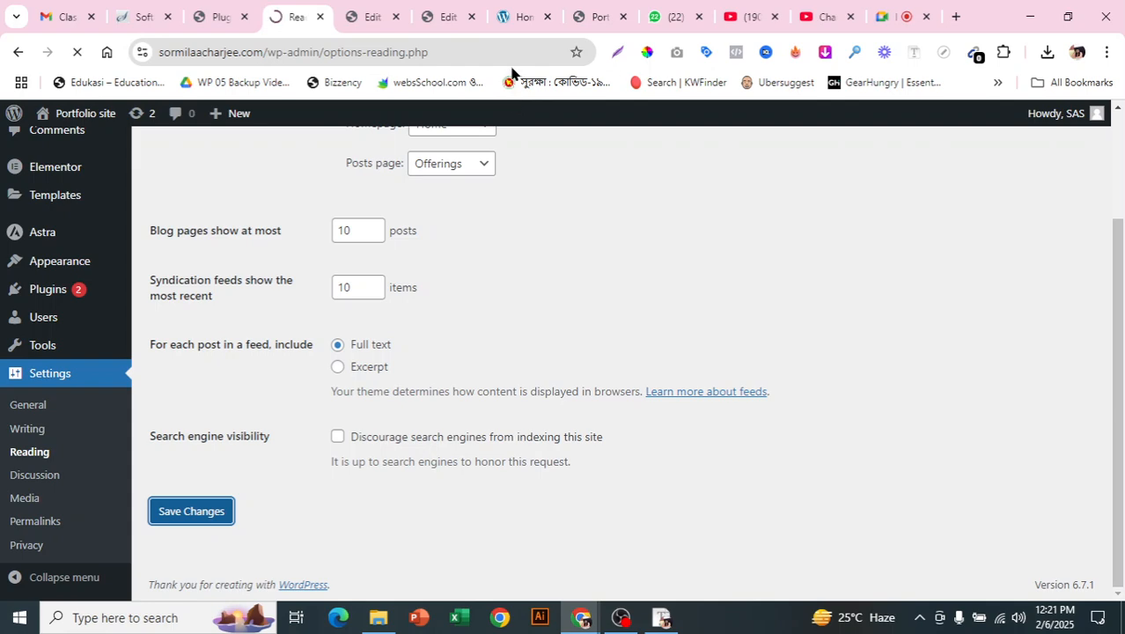
- Move the live portfolio tab ahead of the Galatic demo tab and close both Elementor editor tabs, discarding unsaved changes
left_click(528, 12)
left_click_drag(600, 16, 532, 14)
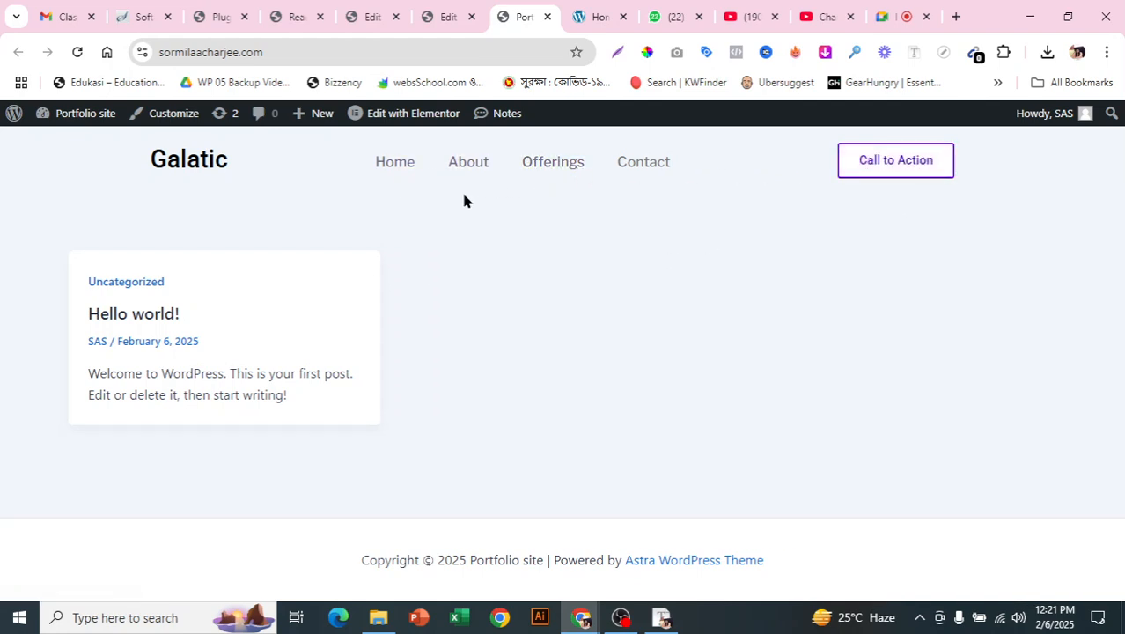
left_click(441, 8)
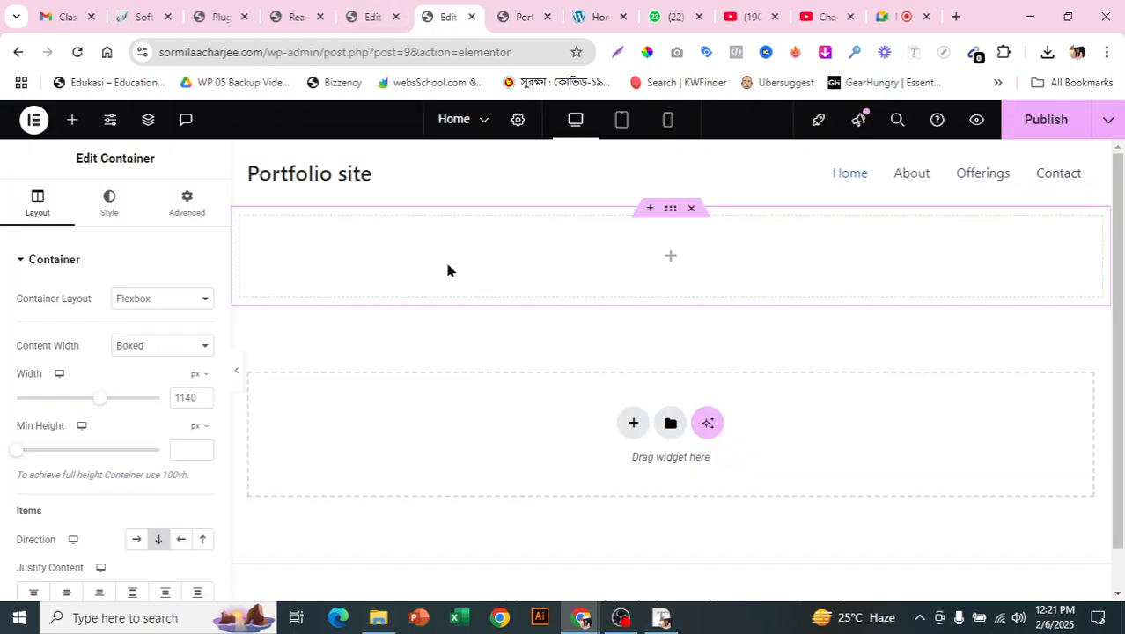
left_click(395, 18)
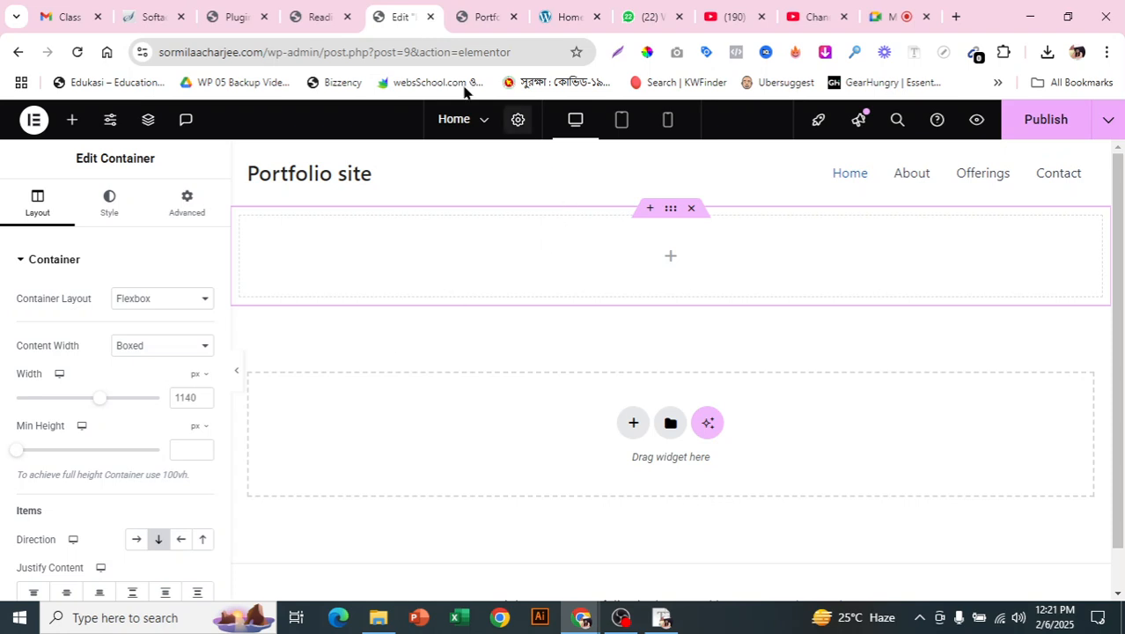
left_click(431, 18)
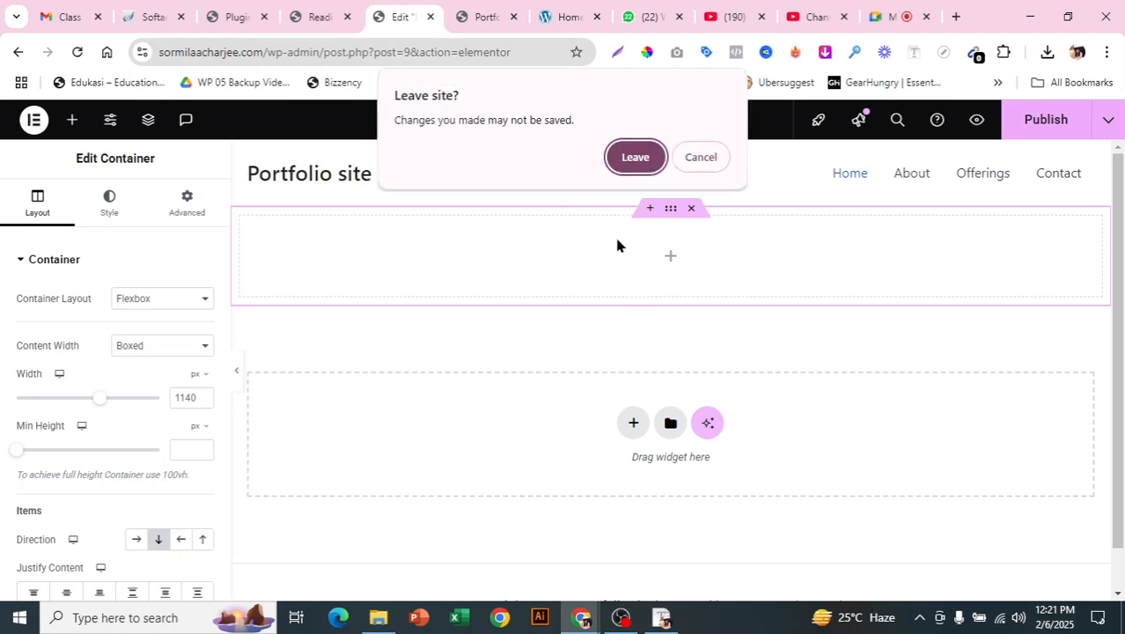
left_click(635, 161)
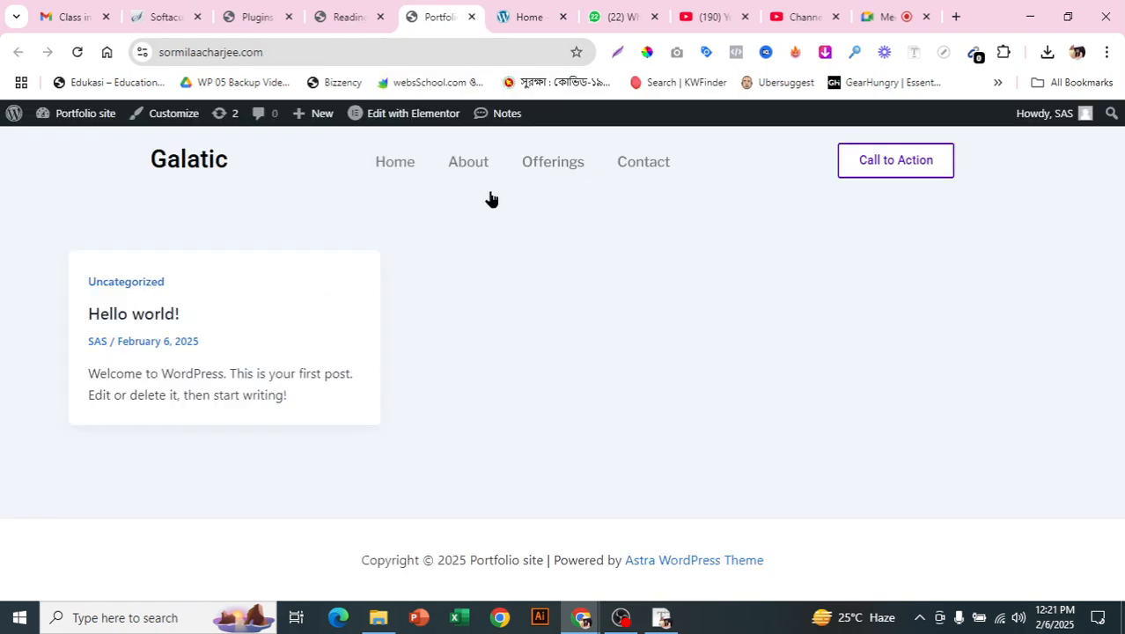
- Open the Home page from the WordPress pages list for editing with Elementor
mouse_move(387, 121)
left_click(350, 16)
mouse_move(86, 251)
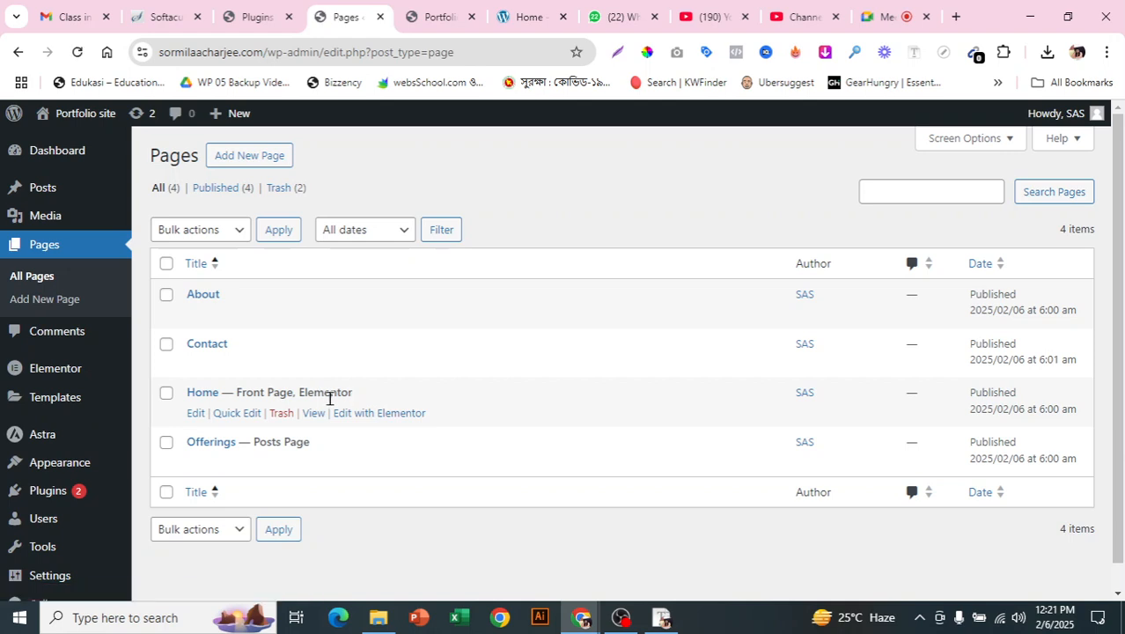
left_click(372, 421)
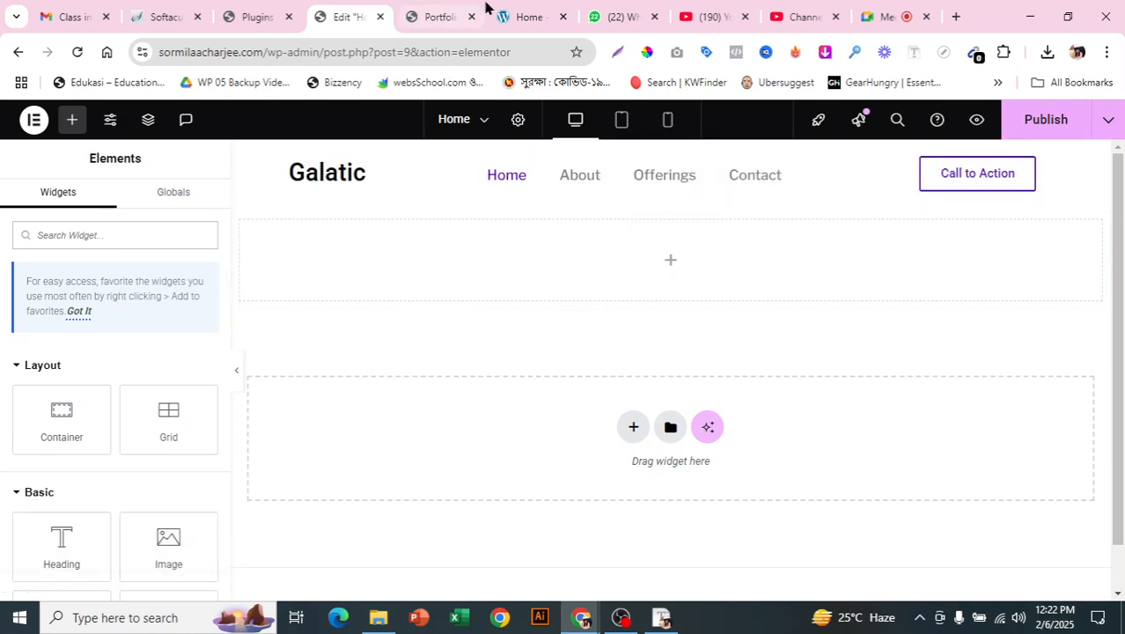
- Close the color picker on the Galatic demo page and examine its hero's prefix line, headline and intro paragraph
left_click(532, 12)
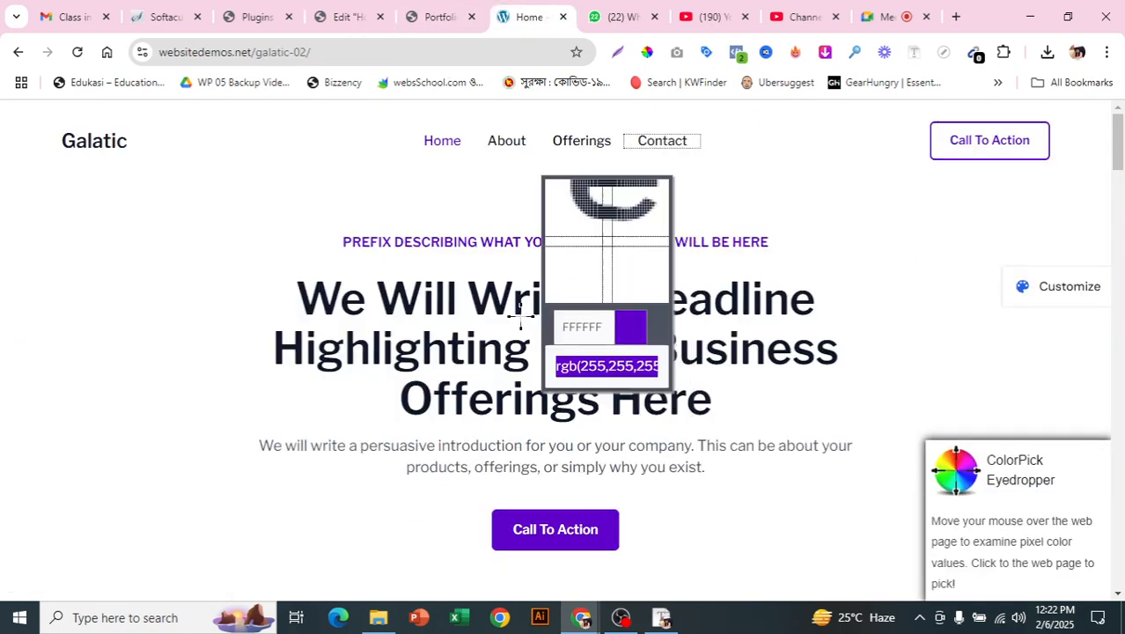
left_click(912, 311)
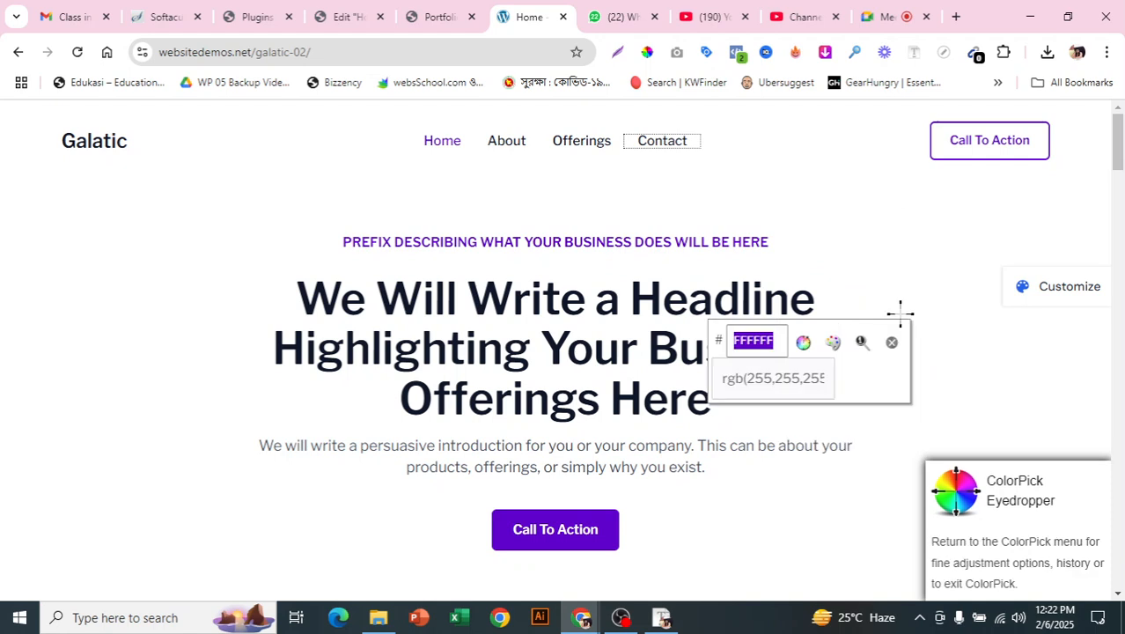
left_click(892, 343)
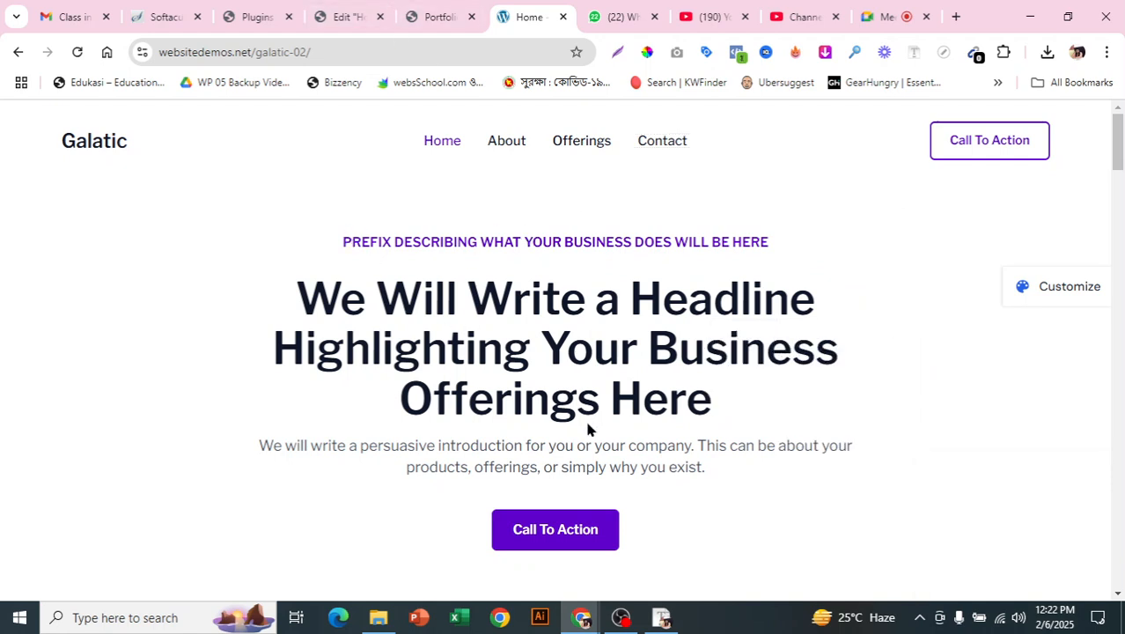
left_click_drag(344, 252, 721, 243)
left_click(723, 247)
left_click_drag(713, 400, 368, 309)
left_click(368, 310)
left_click_drag(296, 449, 638, 466)
left_click(637, 466)
- Back in the Home page editor, add a single-column flexbox container and delete the older empty container above it
left_click(356, 10)
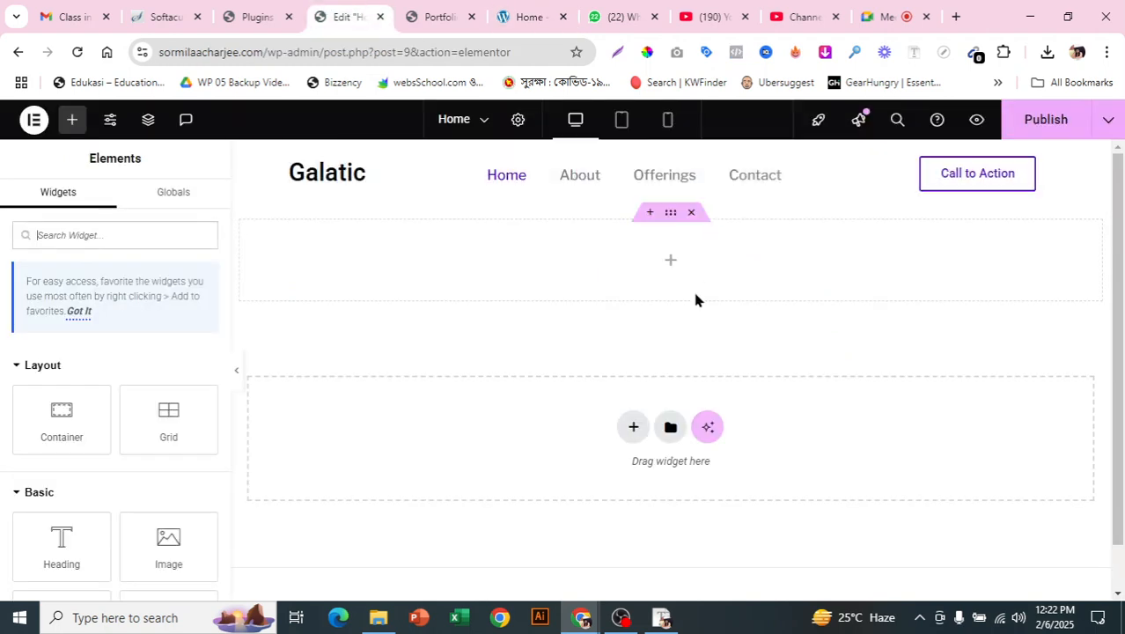
left_click(633, 425)
left_click(619, 484)
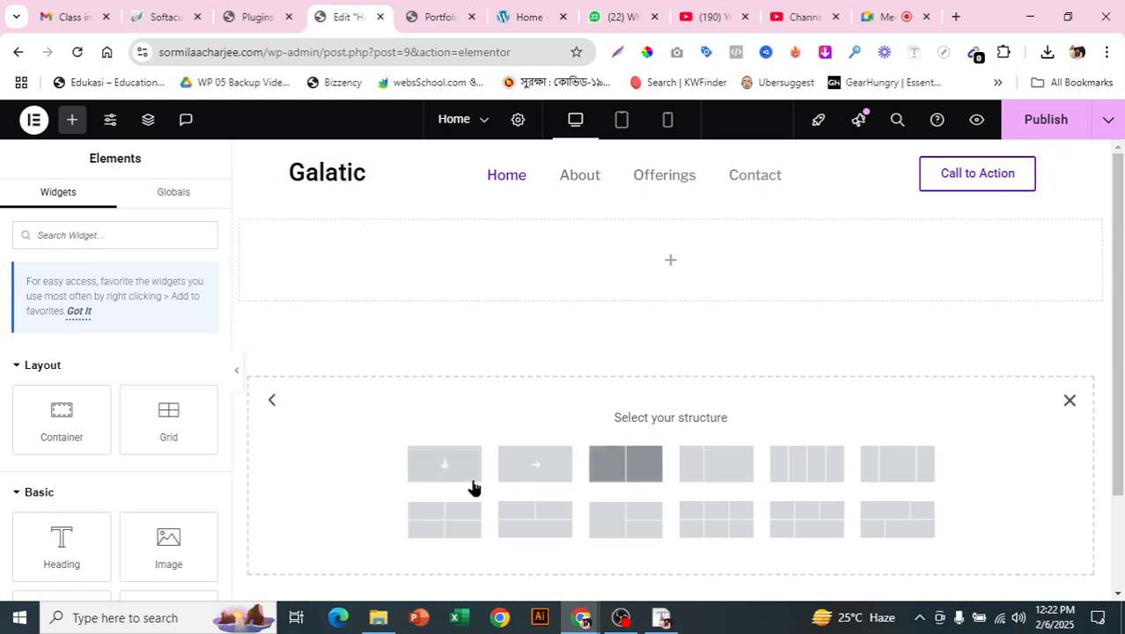
left_click(443, 467)
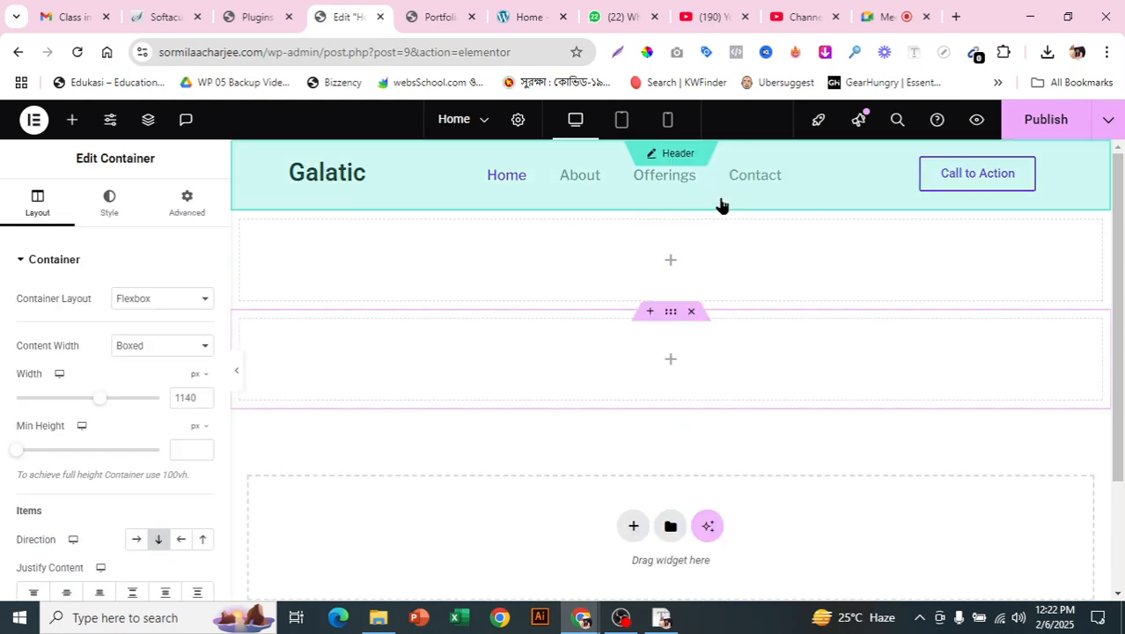
left_click(692, 214)
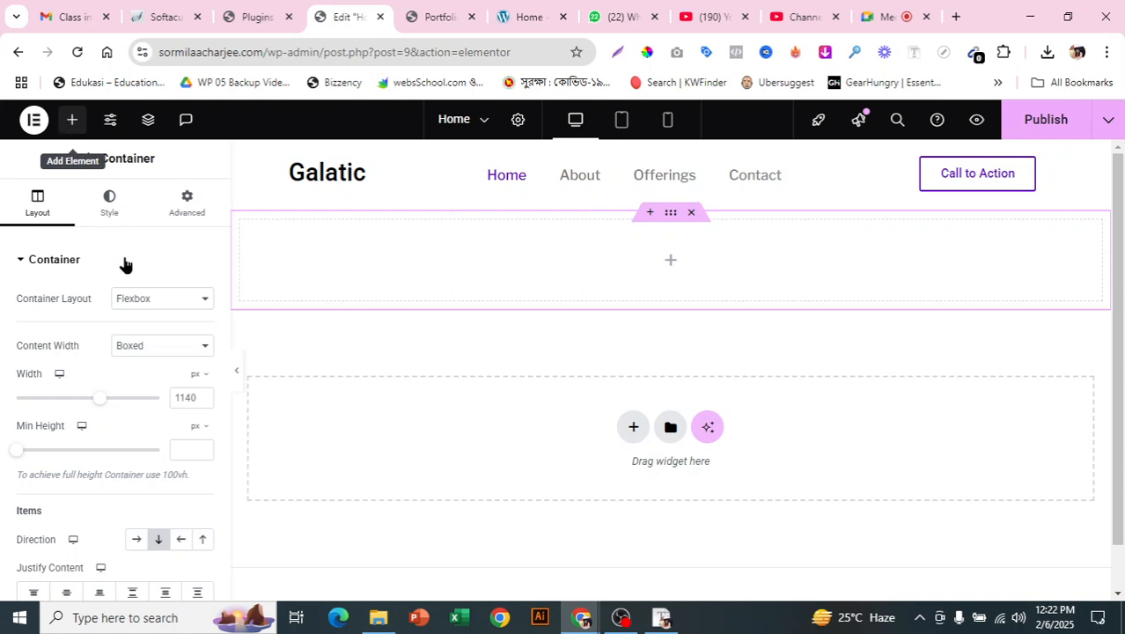
- Add a Text Editor widget to the empty container below the header
left_click(72, 119)
scroll(156, 406, "down", 1)
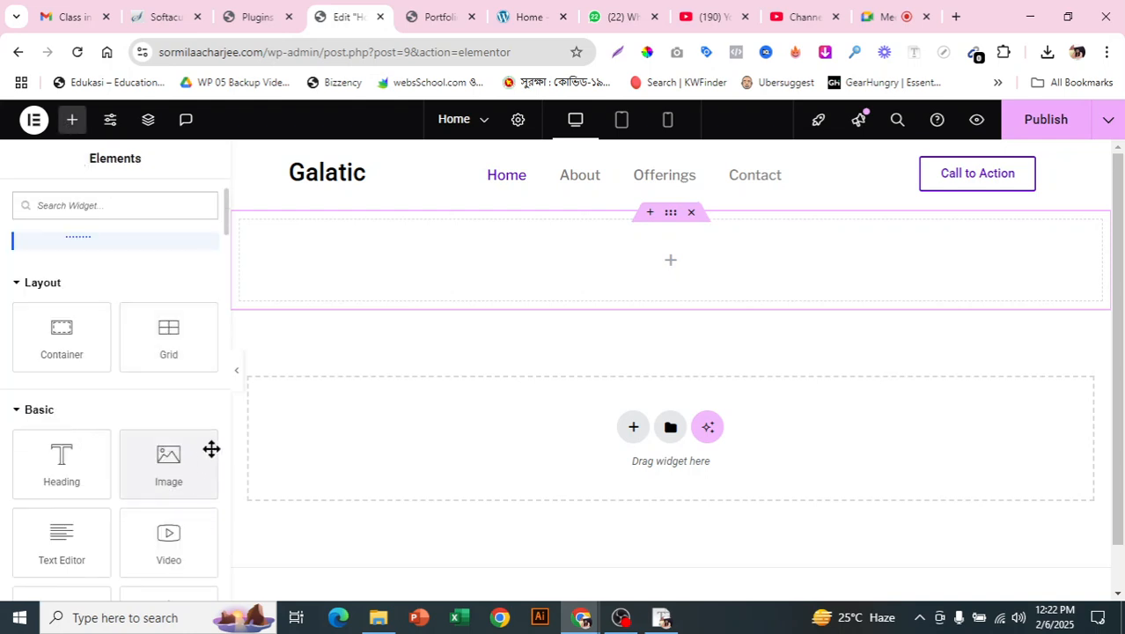
scroll(161, 515, "down", 1)
left_click_drag(63, 461, 670, 245)
- Copy the line "PREFIX DESCRIBING WHAT YOUR BUSINESS DOES WILL BE HERE" from the Galatic demo's hero and return to the Home page editor
left_click(528, 17)
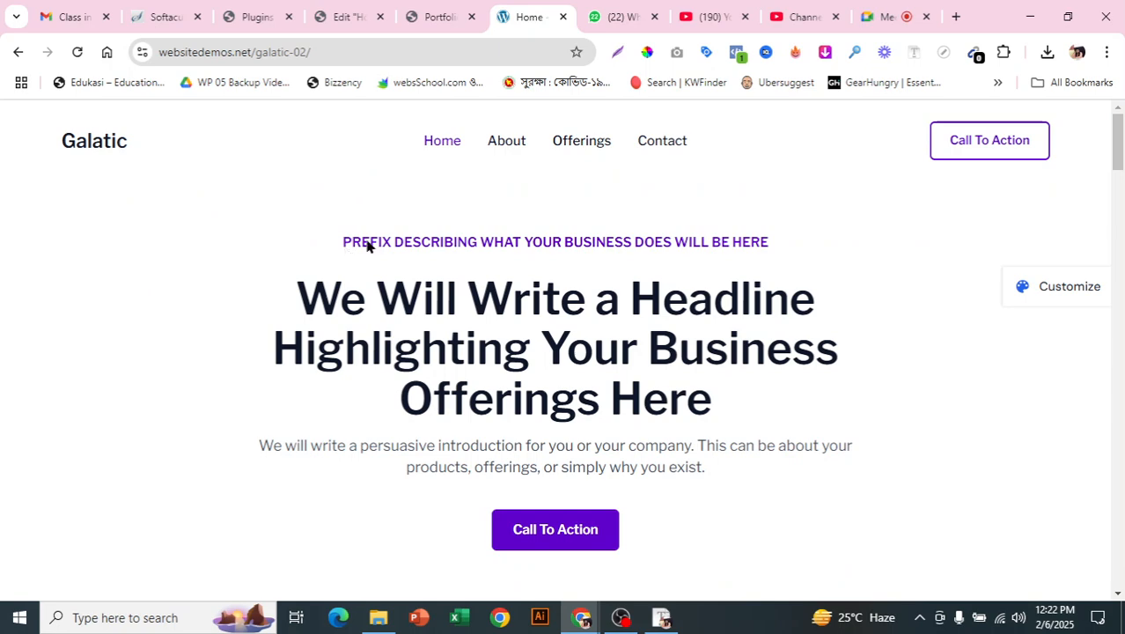
left_click_drag(344, 251, 782, 237)
right_click(749, 248)
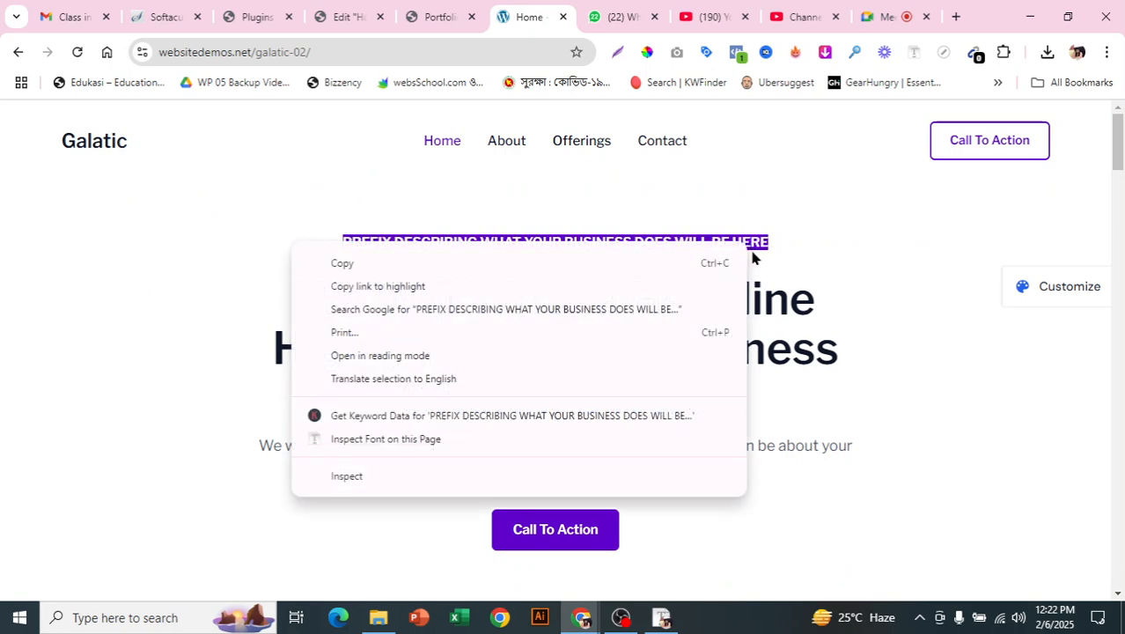
left_click(687, 260)
left_click(356, 7)
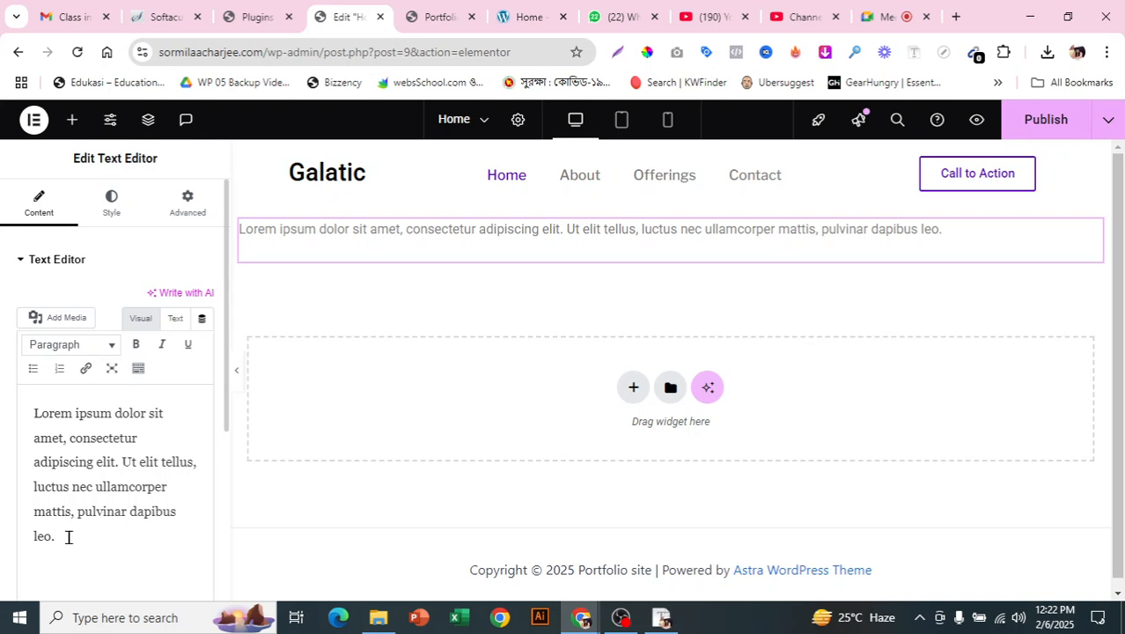
- Replace the text widget's placeholder with the copied "PREFIX DESCRIBING WHAT YOUR BUSINESS DOES WILL BE HERE" line and center-align it
left_click_drag(70, 537, 4, 416)
key("BackSpace")
key("ctrl+v")
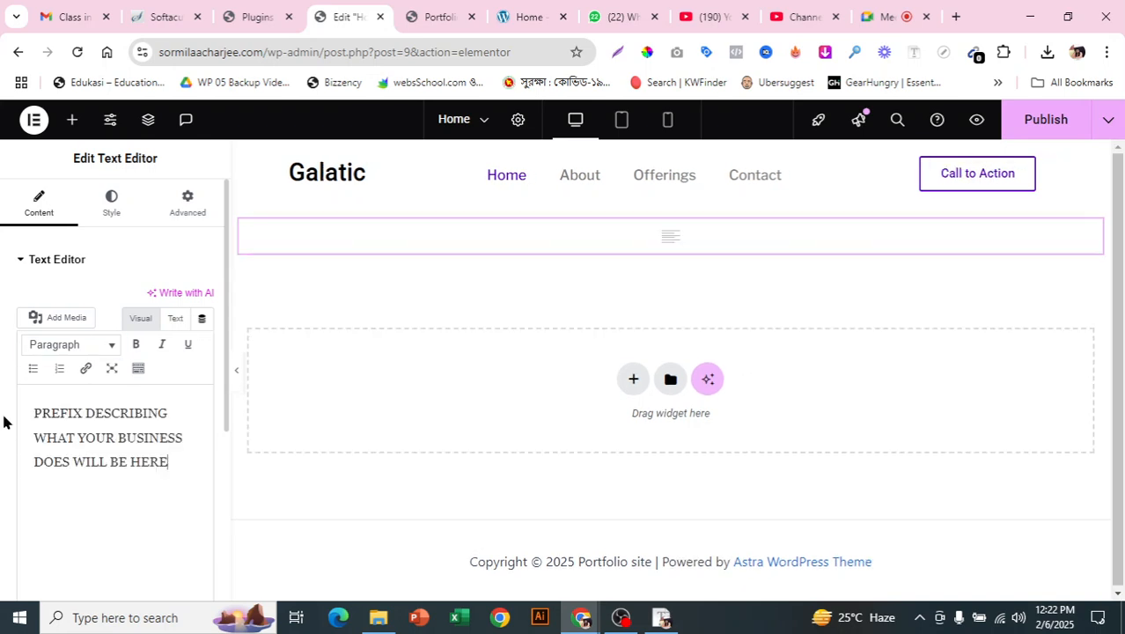
left_click(114, 210)
left_click(158, 298)
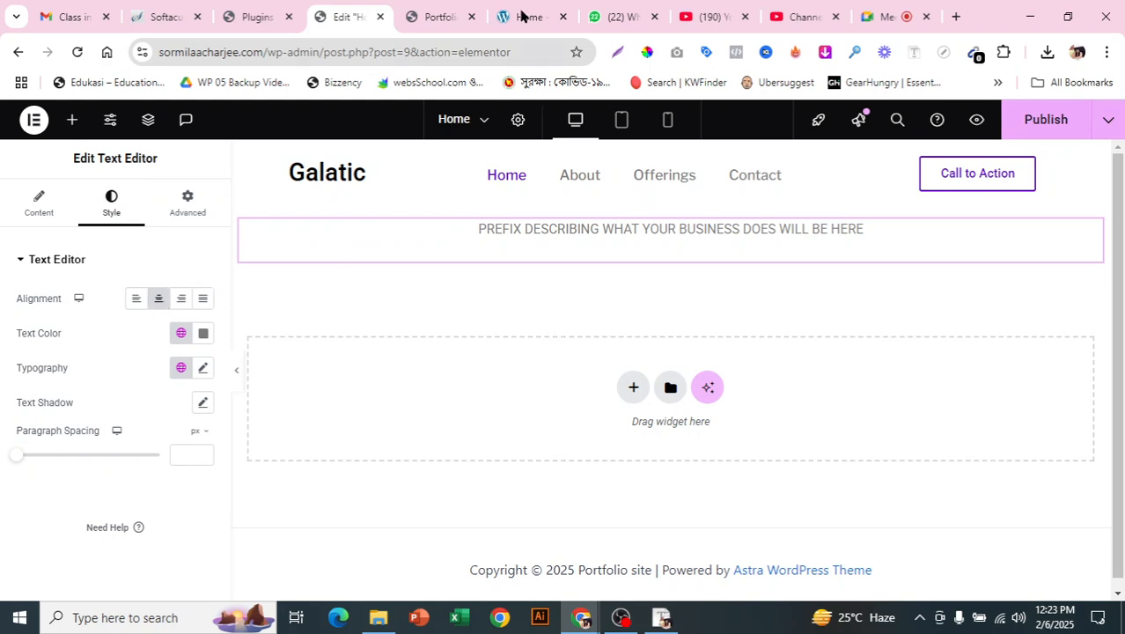
- Add a Heading widget below the prefix line in the hero container
left_click(72, 122)
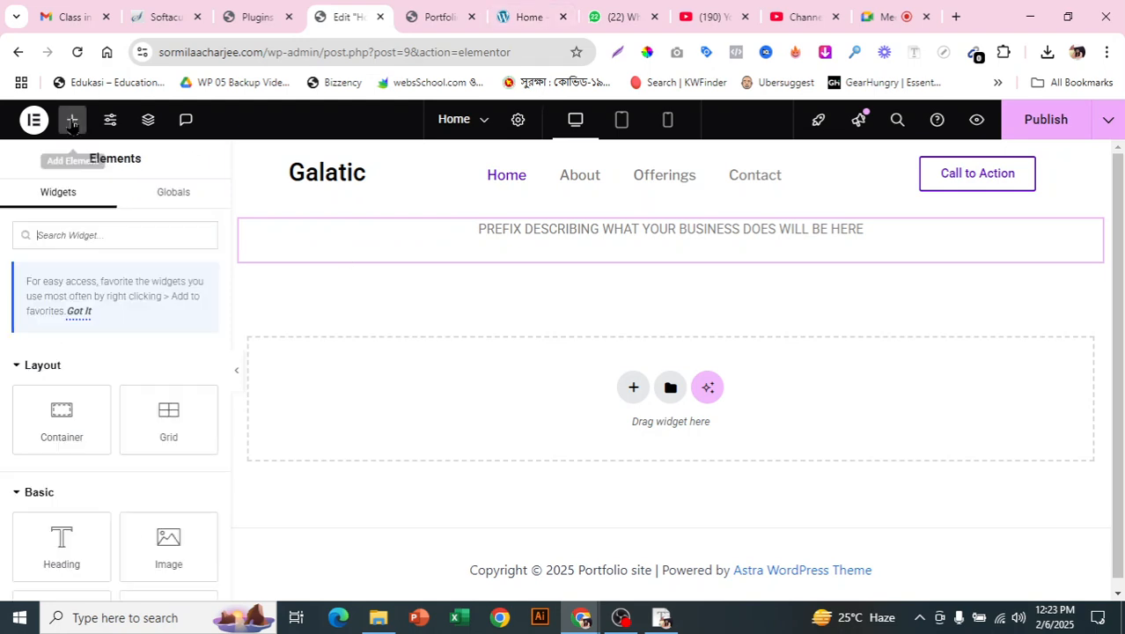
scroll(128, 334, "down", 1)
scroll(135, 372, "down", 2)
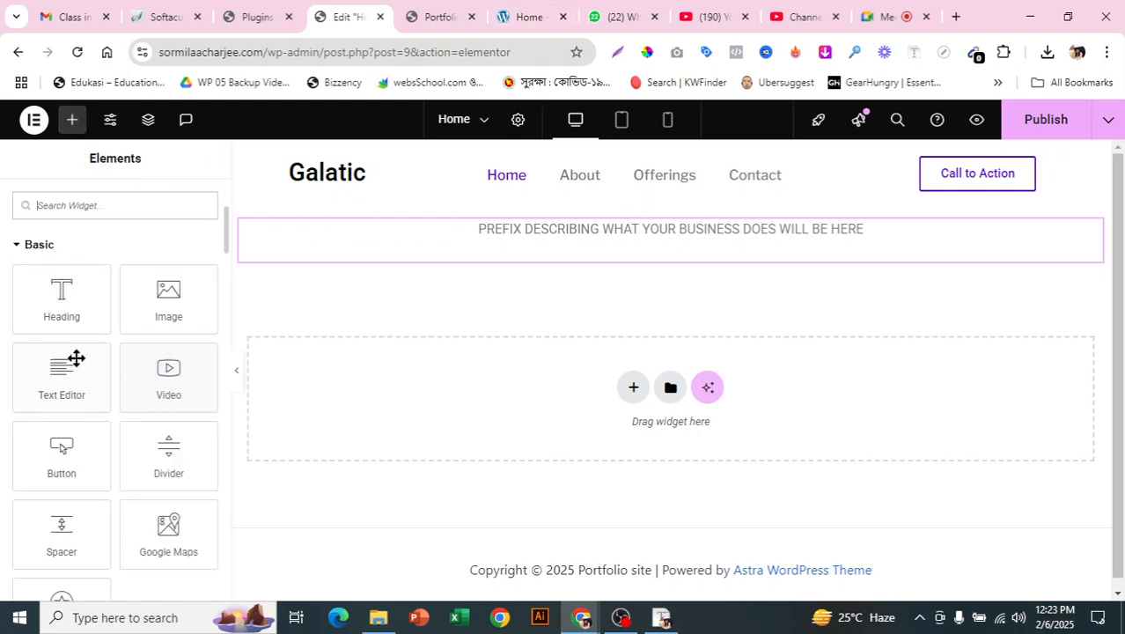
left_click_drag(53, 307, 615, 242)
- Copy the headline "We Will Write a Headline Highlighting Your Business Offerings Here" from the Galatic demo and return to the Home page editor
left_click(528, 15)
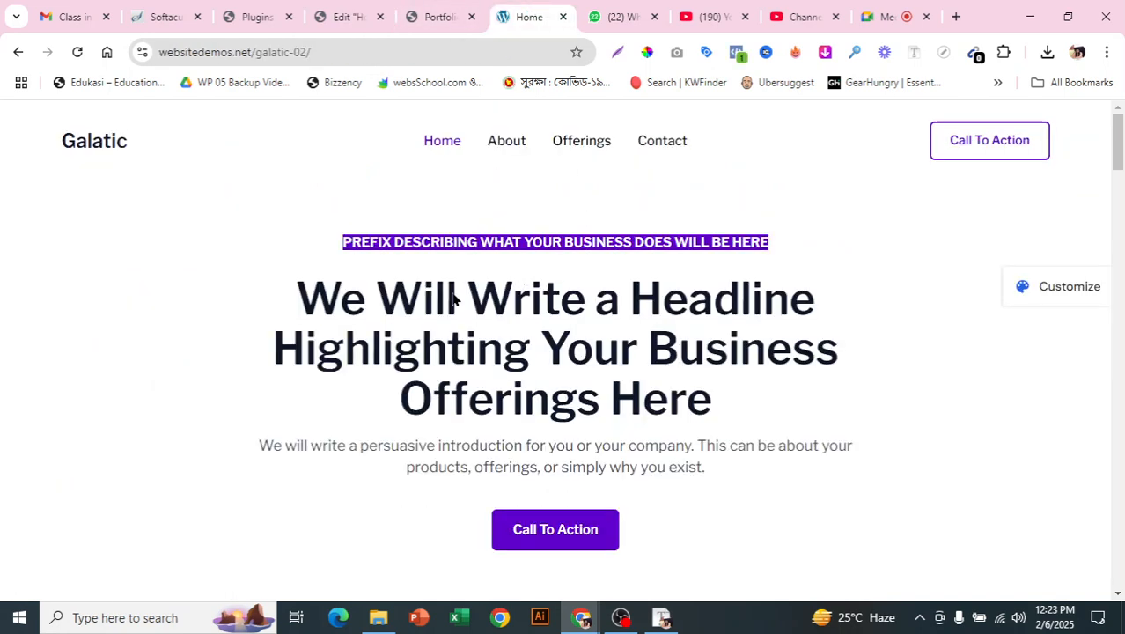
left_click(316, 301)
left_click_drag(300, 297, 719, 396)
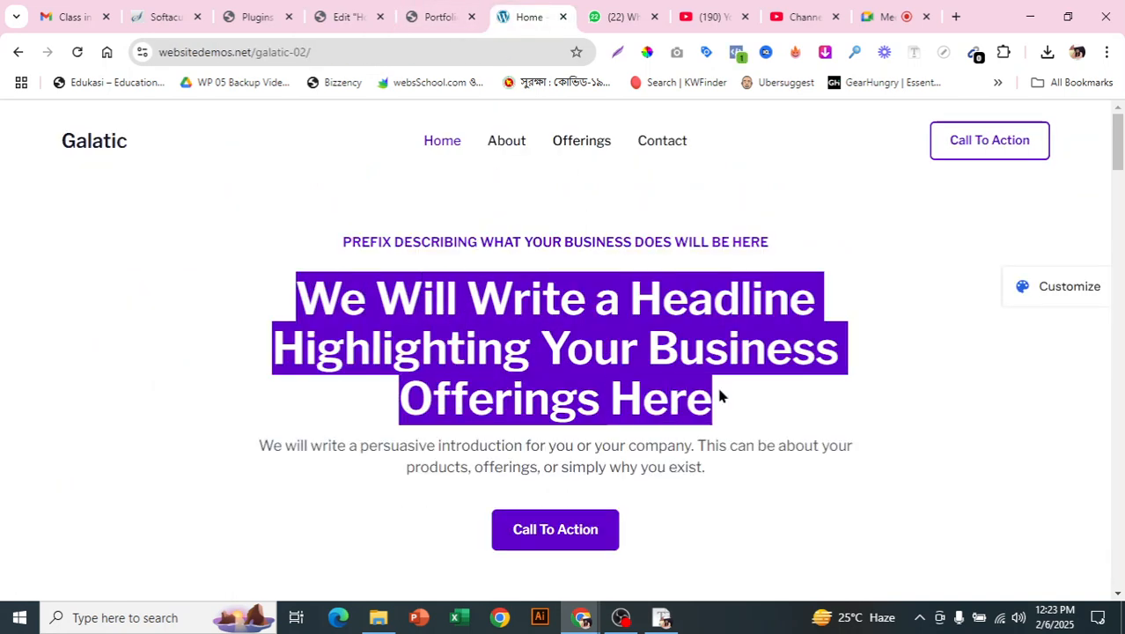
right_click(588, 340)
left_click(620, 355)
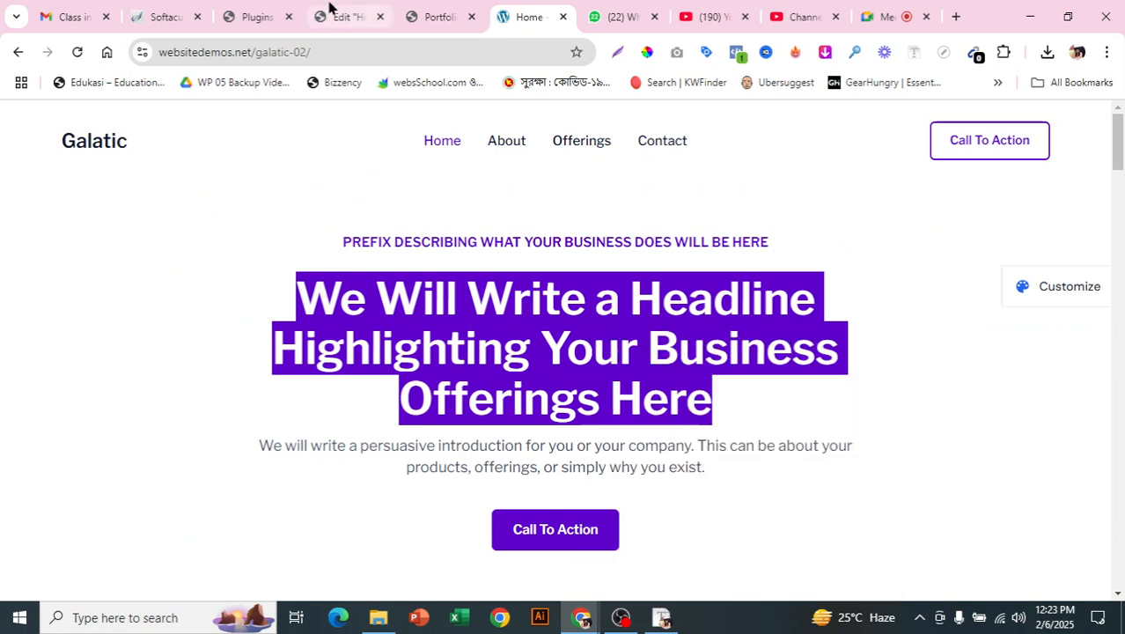
left_click(332, 16)
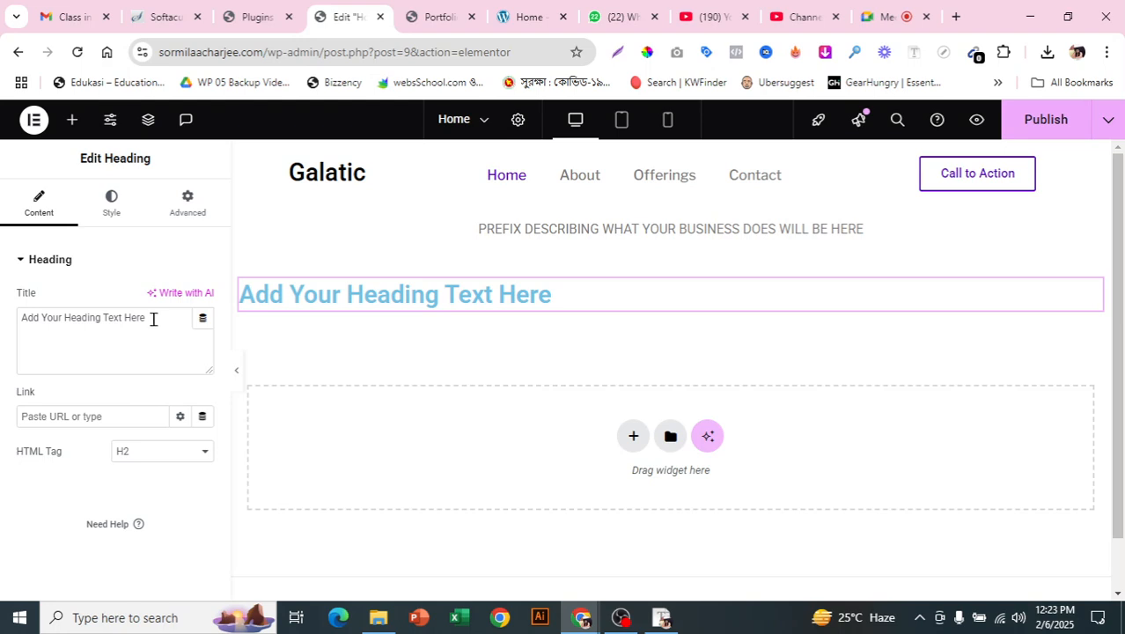
- Set the heading's title to "We Will Write a Headline Highlighting Your Business Offerings Here" and center-align it
left_click_drag(150, 321, 2, 317)
key("BackSpace")
key("ctrl+v")
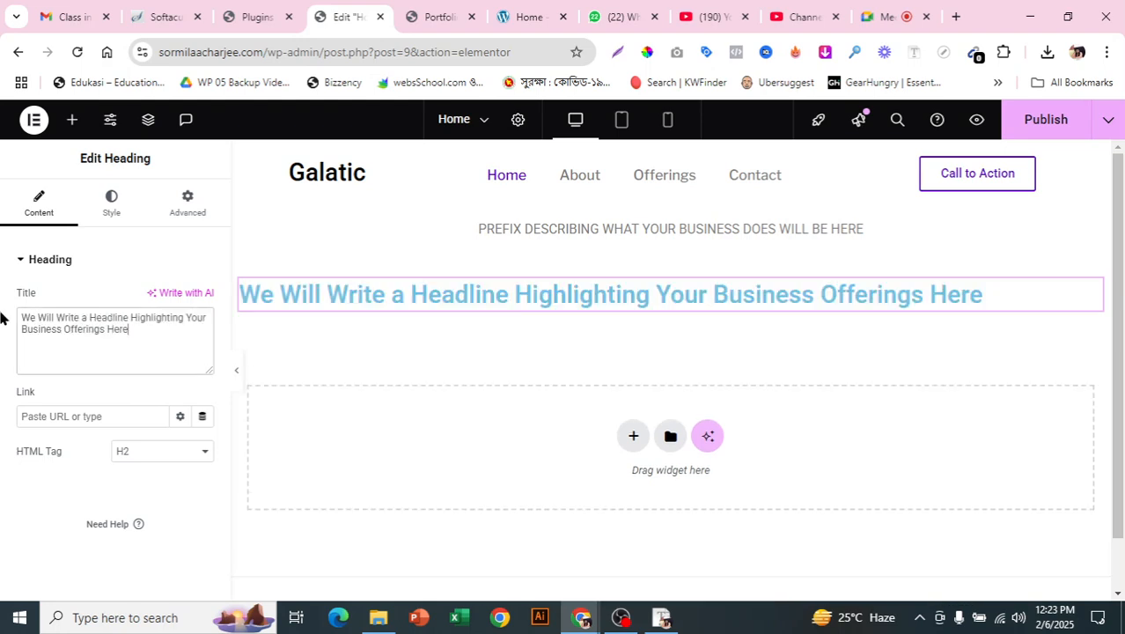
left_click(110, 201)
left_click(156, 299)
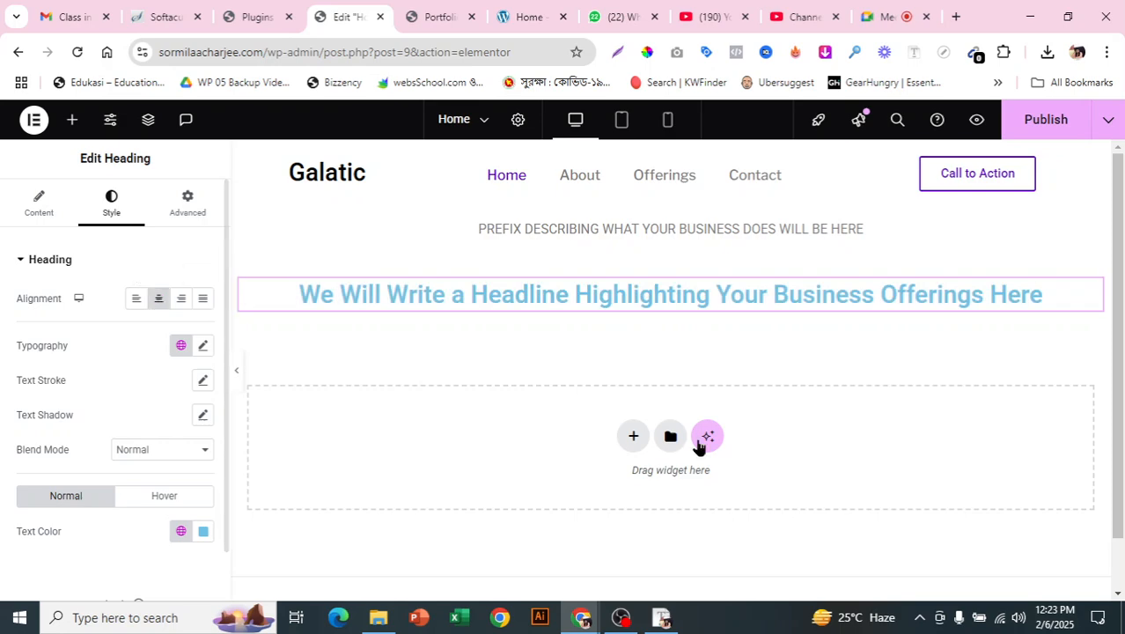
- Copy the intro paragraph beginning "We will write a persuasive introduction" from the Galatic demo's hero and return to the Home page editor
left_click(422, 16)
left_click(522, 17)
left_click(508, 377)
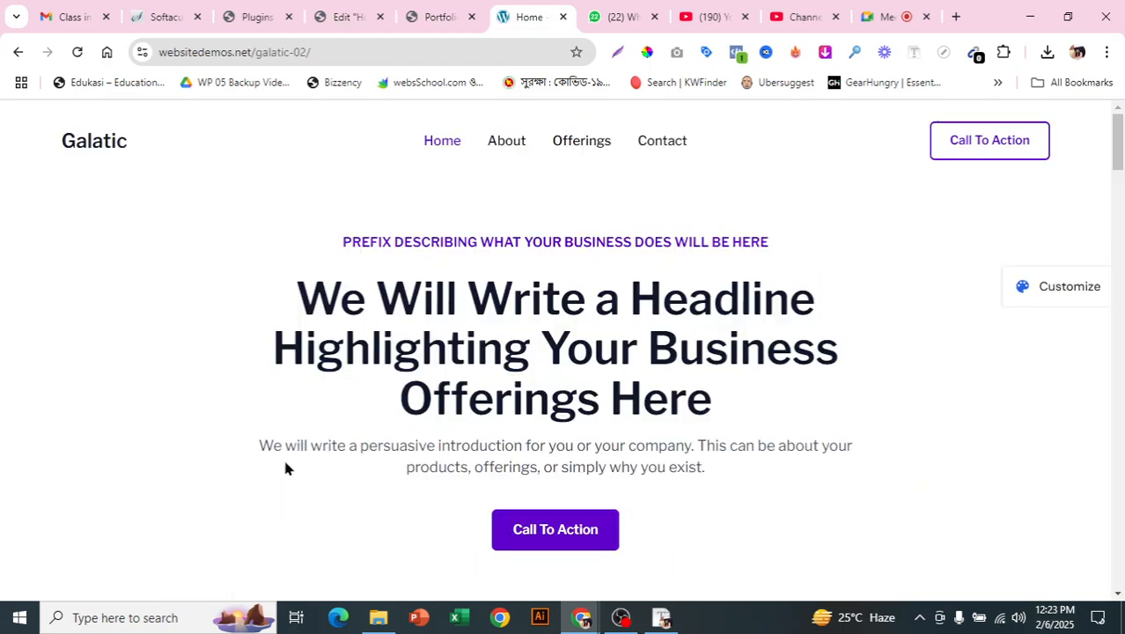
left_click_drag(258, 451, 695, 477)
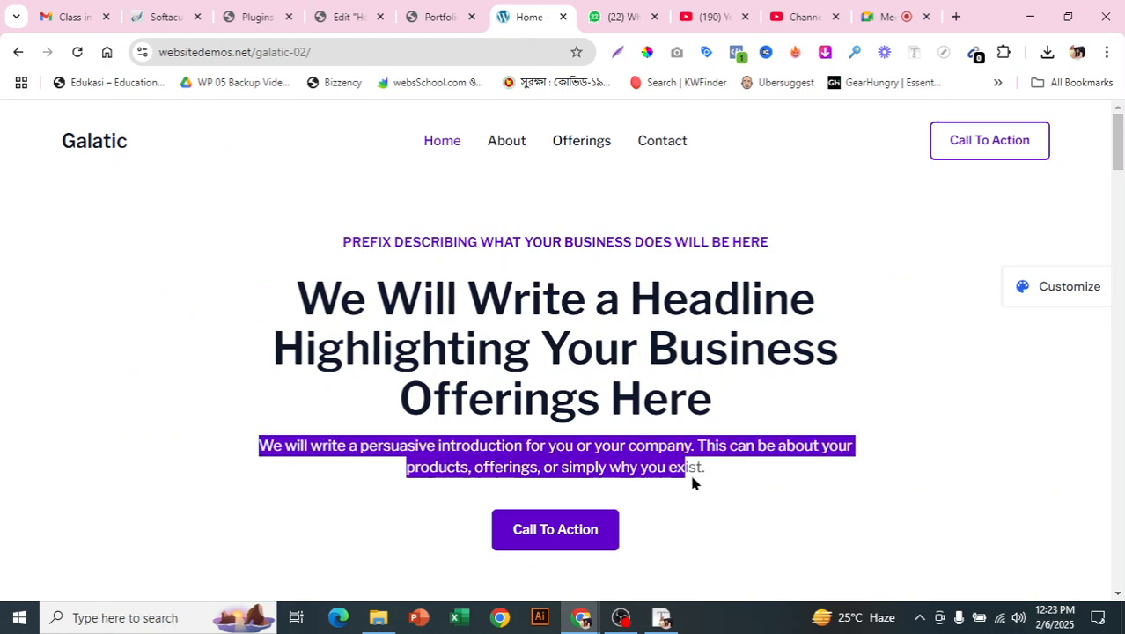
right_click(610, 457)
left_click(662, 223)
left_click(349, 11)
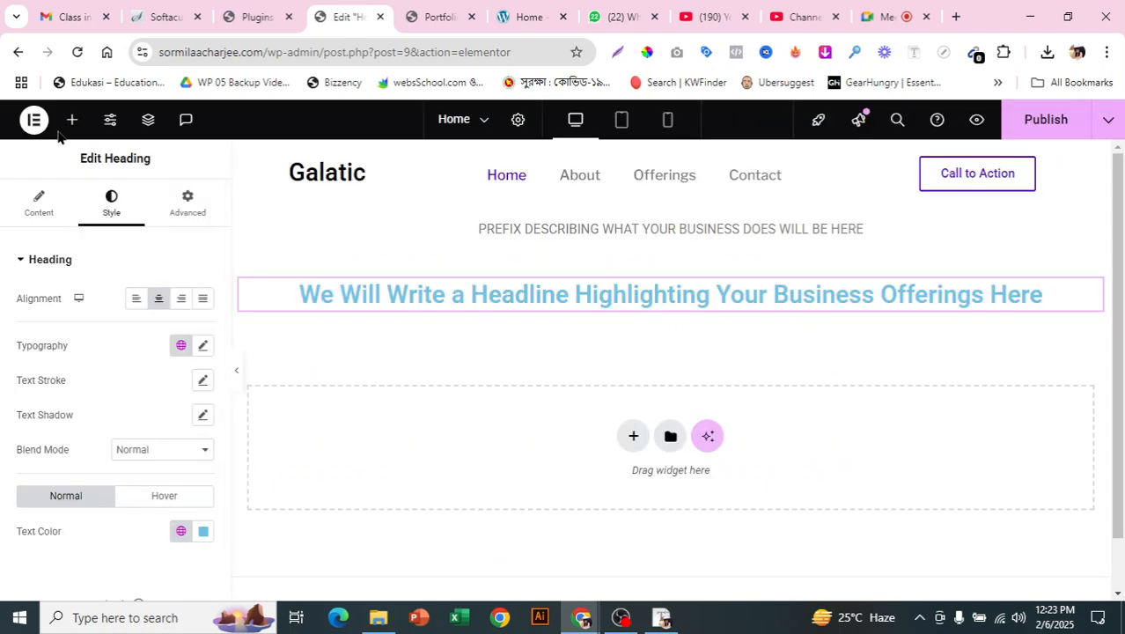
- Add a second Text Editor widget directly below the headline
left_click(70, 125)
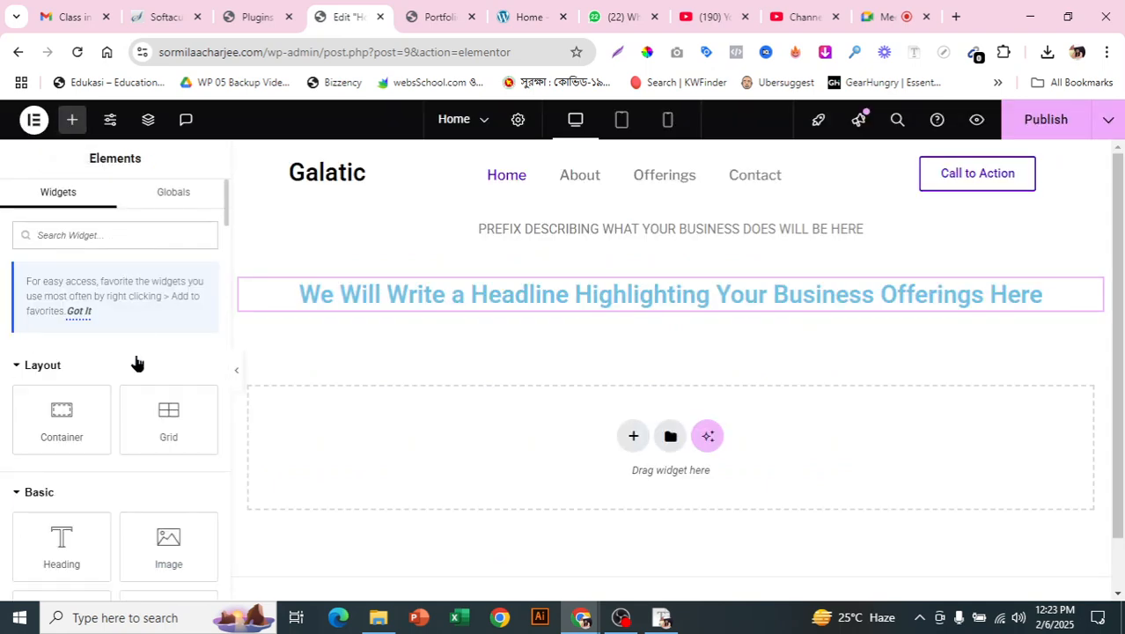
scroll(171, 494, "down", 2)
left_click_drag(70, 467, 672, 320)
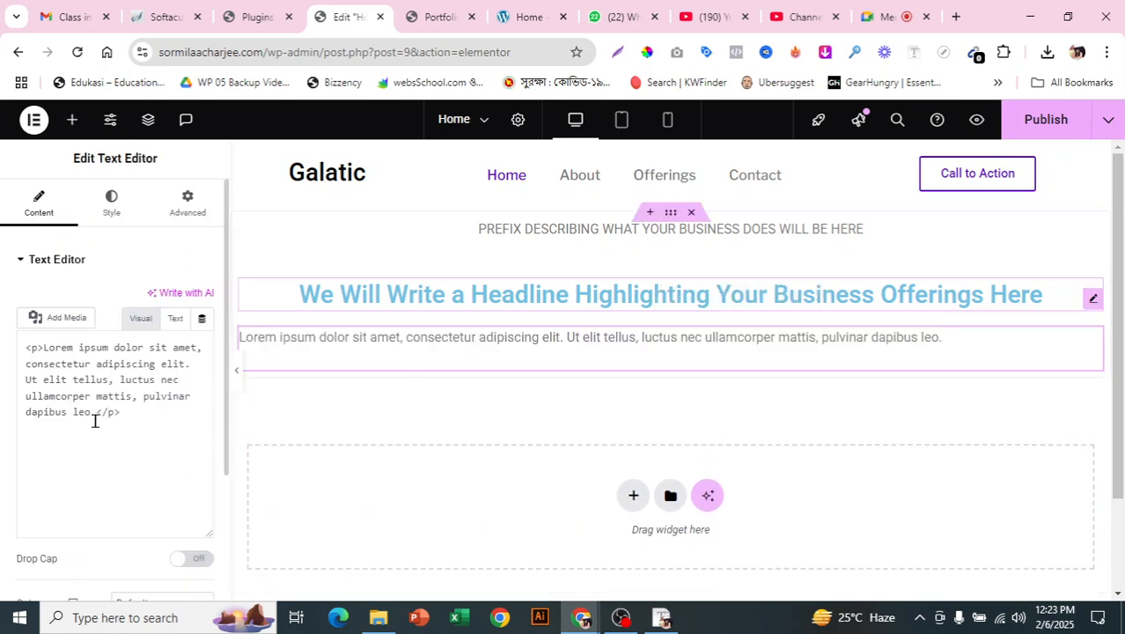
- Replace the new text widget's placeholder with the copied "We will write a persuasive introduction" paragraph and center-align it
left_click_drag(66, 542, 30, 409)
key("BackSpace")
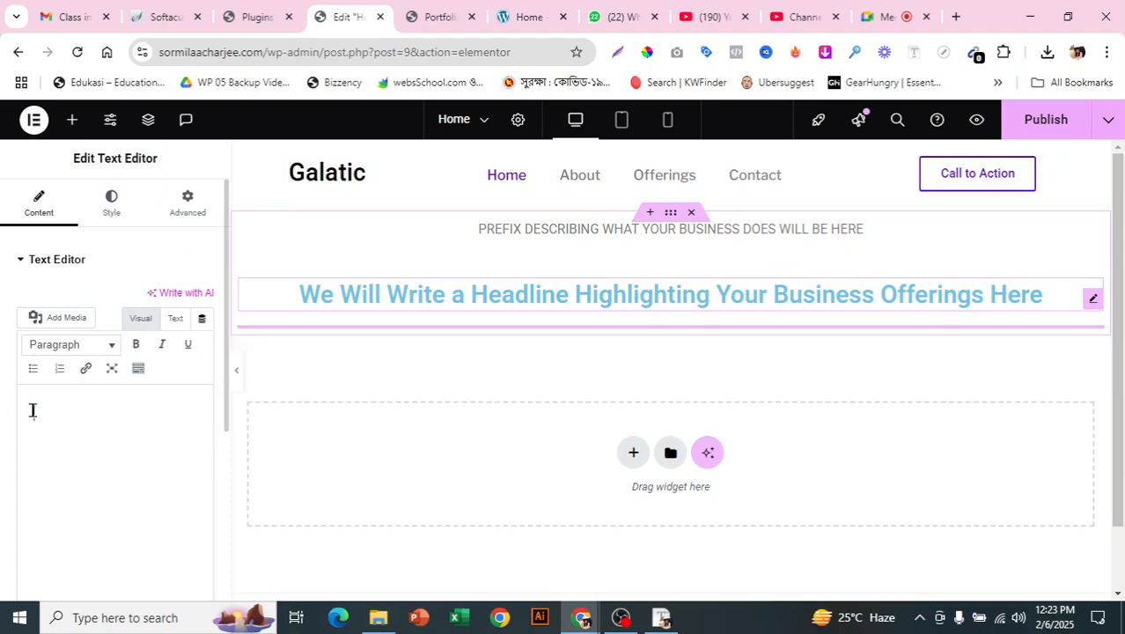
key("ctrl+v")
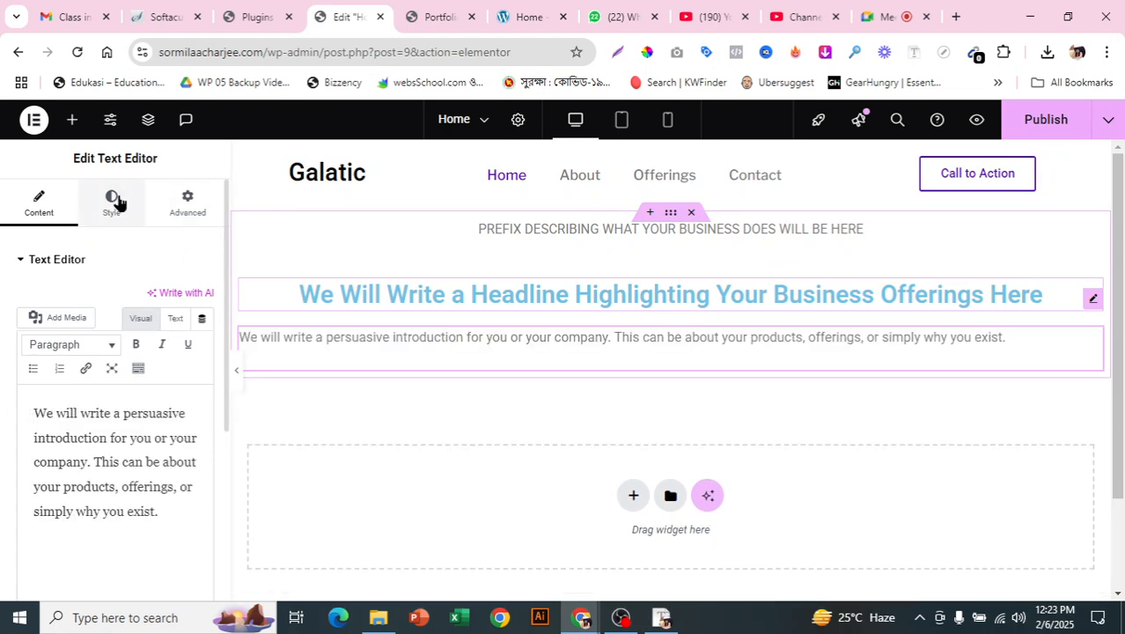
left_click(158, 298)
- Check the demo hero's Call To Action button, then add a Button widget below the intro paragraph and open its style settings
left_click(525, 13)
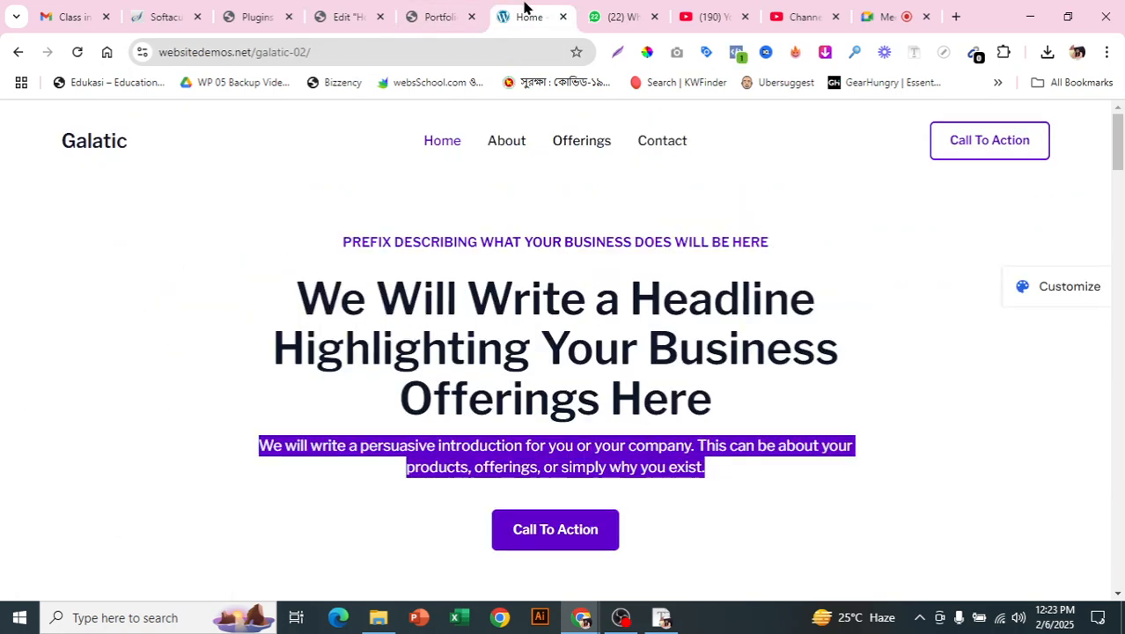
left_click(595, 380)
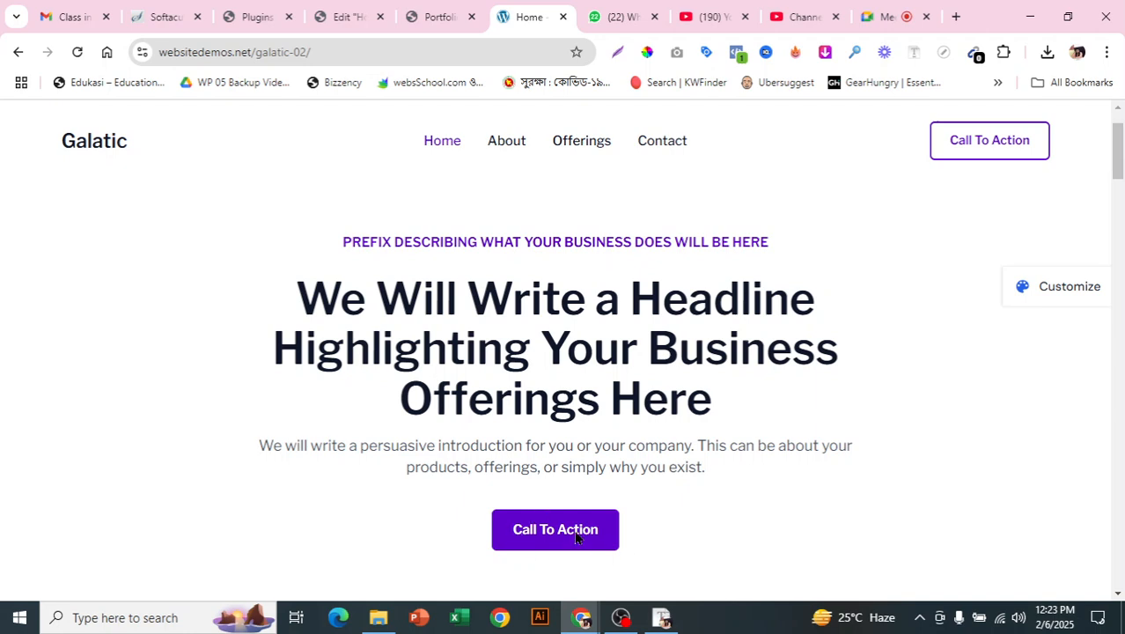
scroll(625, 552, "down", 1)
left_click(323, 8)
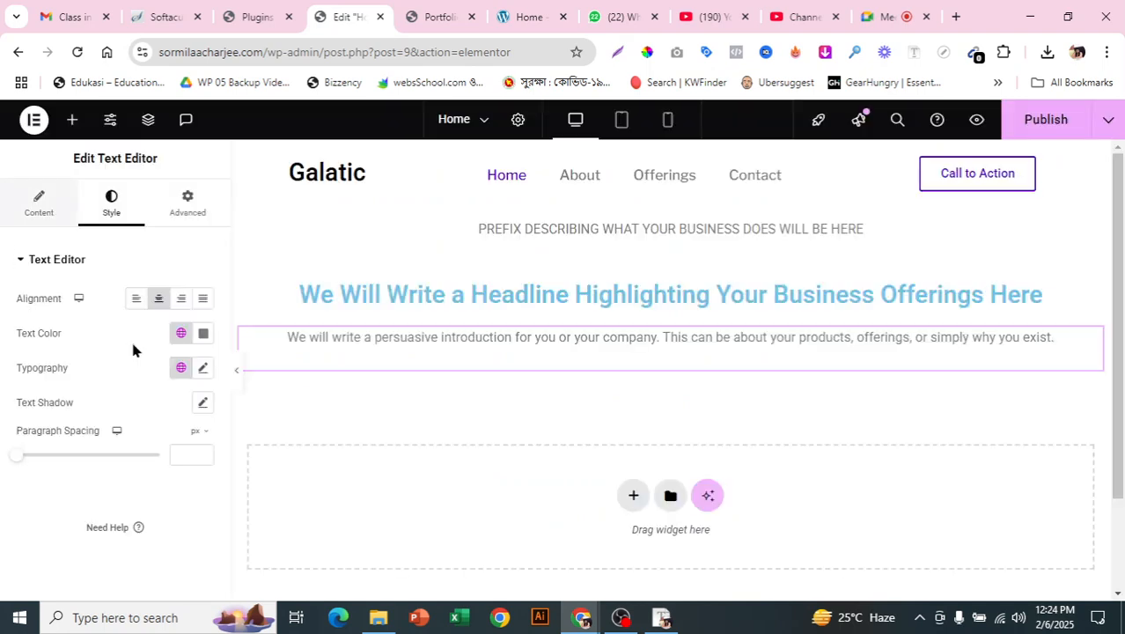
left_click(72, 119)
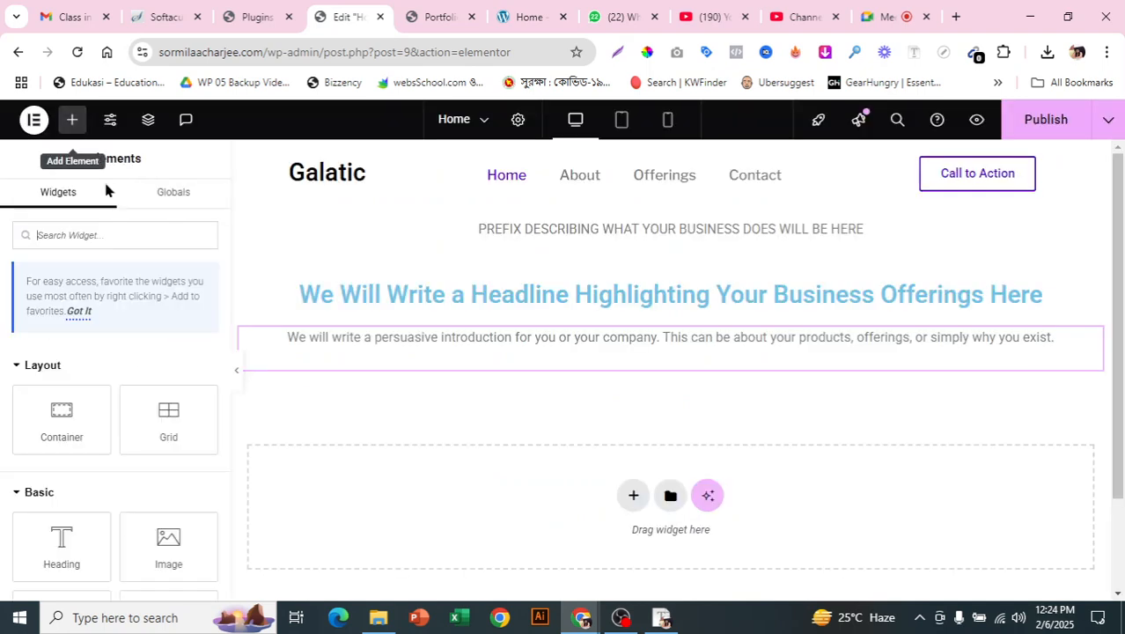
left_click(137, 233)
type("butt")
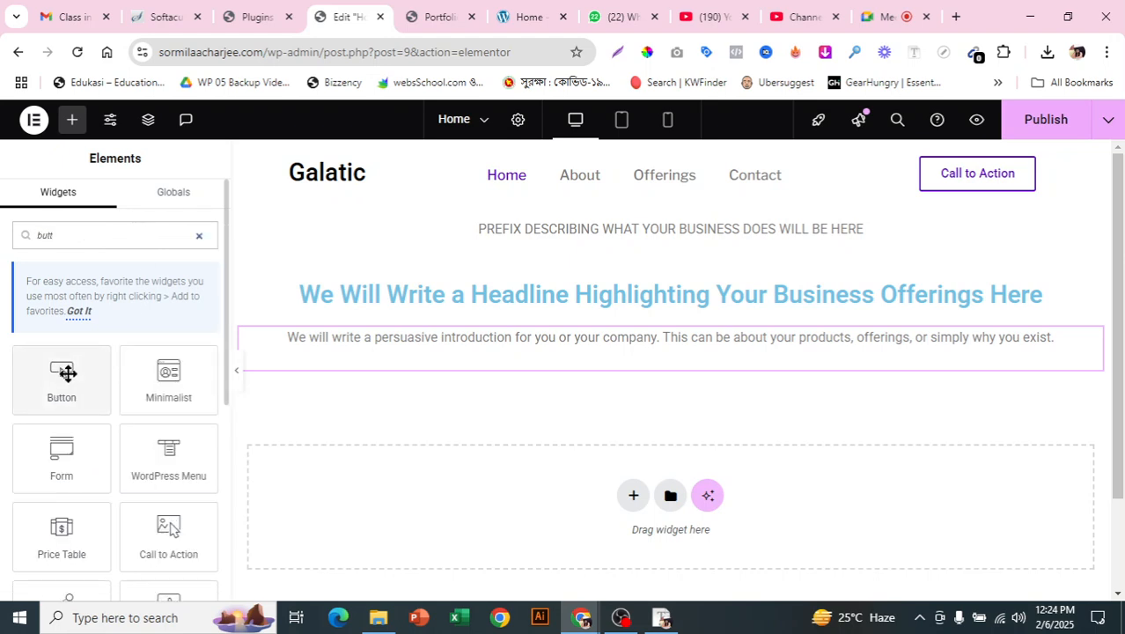
left_click_drag(63, 373, 663, 351)
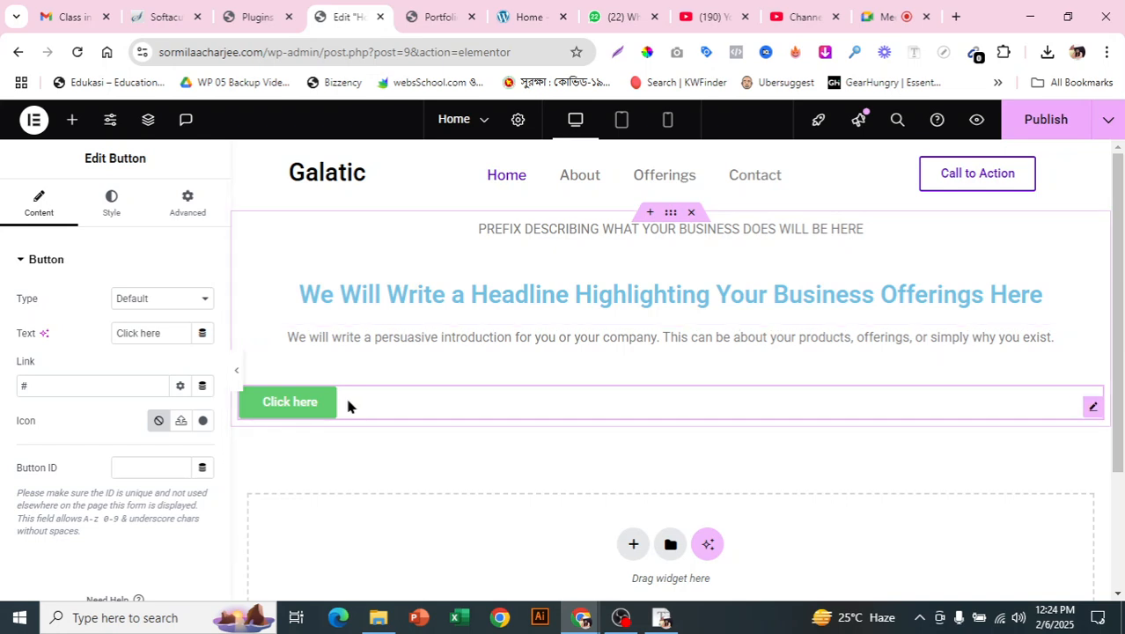
left_click(119, 211)
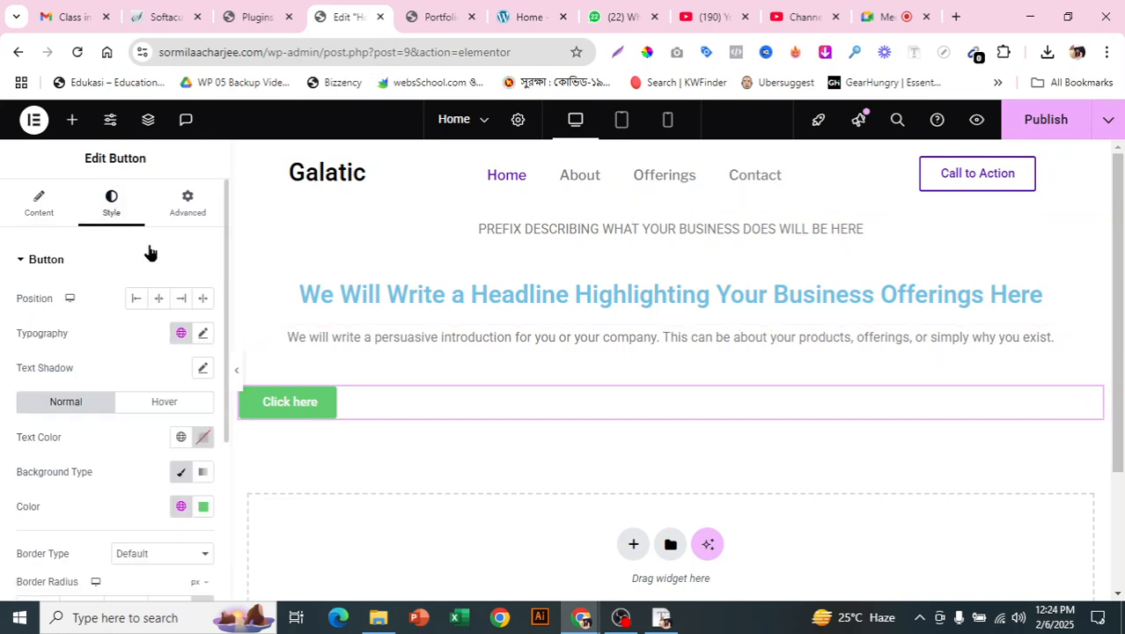
- Center the button below the intro paragraph and change its text to "Call to Action"
left_click(161, 301)
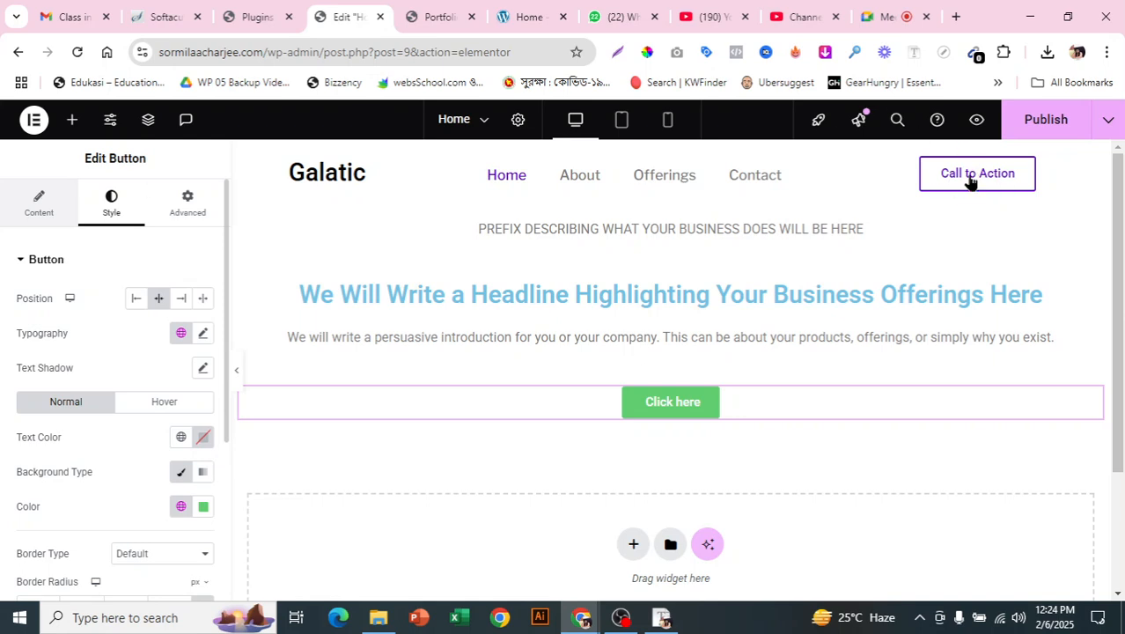
left_click_drag(179, 328, 67, 348)
key("BackSpace")
type("Ca")
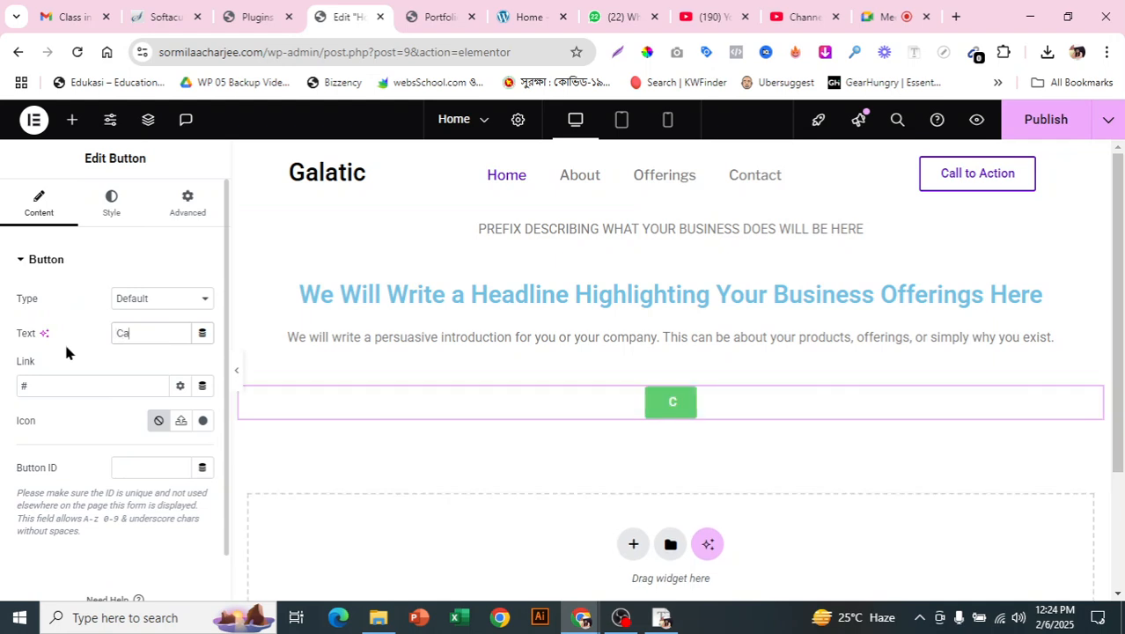
type("ll to")
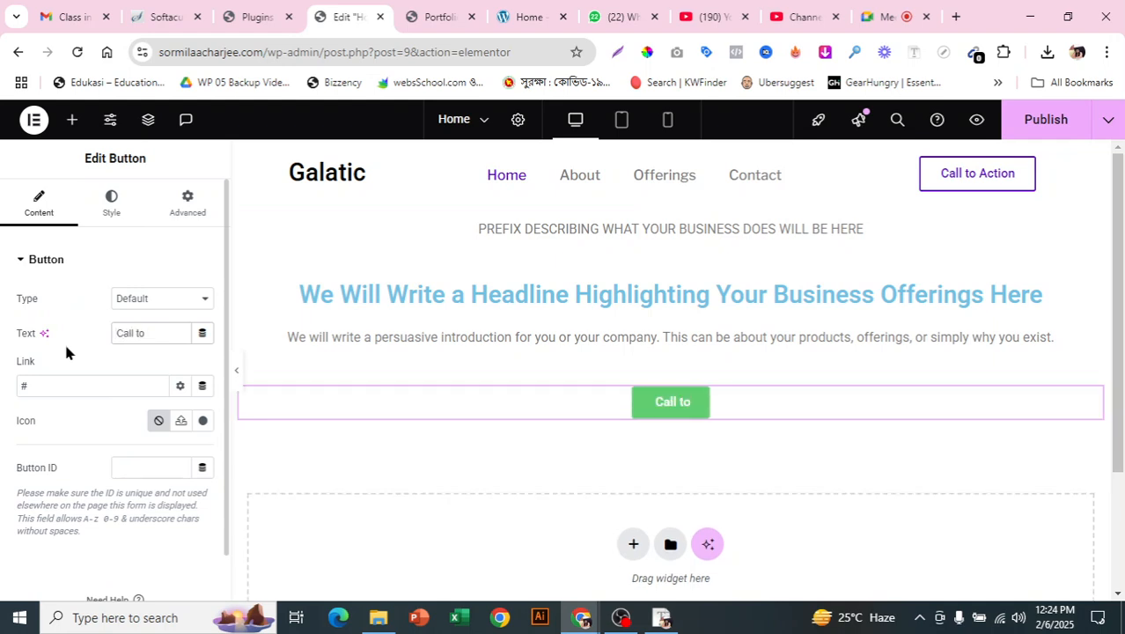
type(" Action")
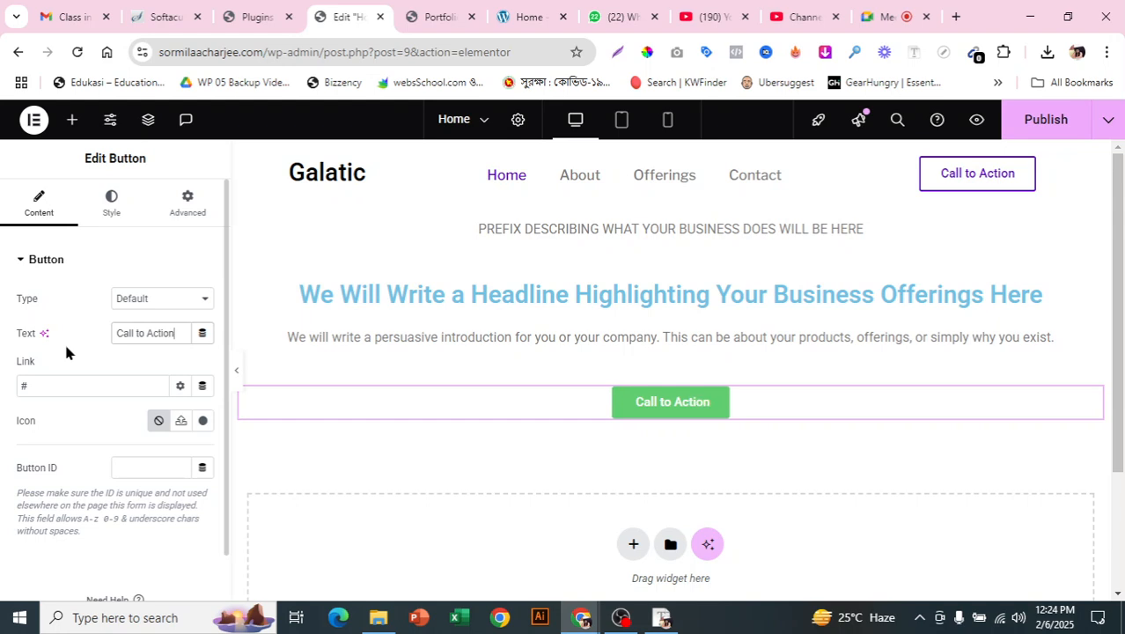
- Open the button's typography settings and search the font families for "libar"
left_click(112, 206)
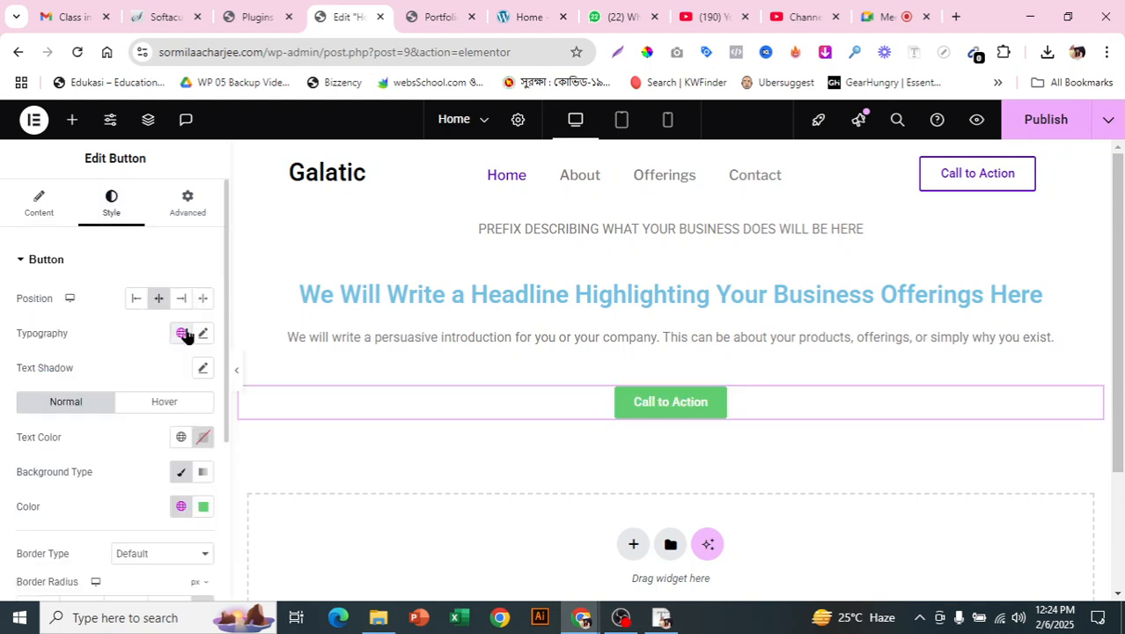
left_click(204, 338)
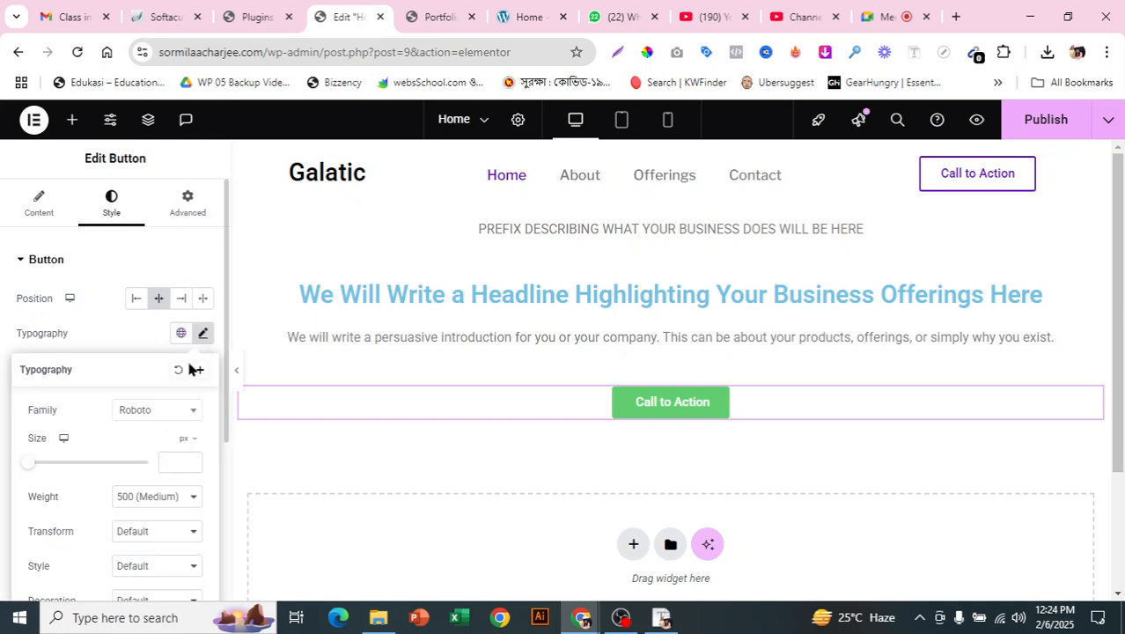
left_click(165, 414)
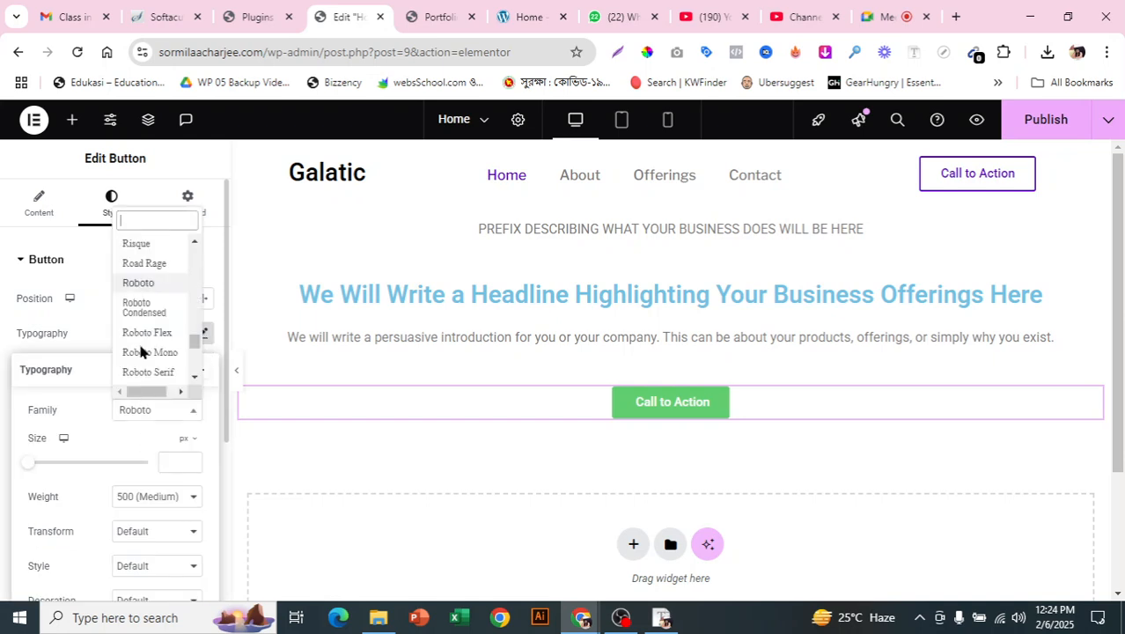
type("libar")
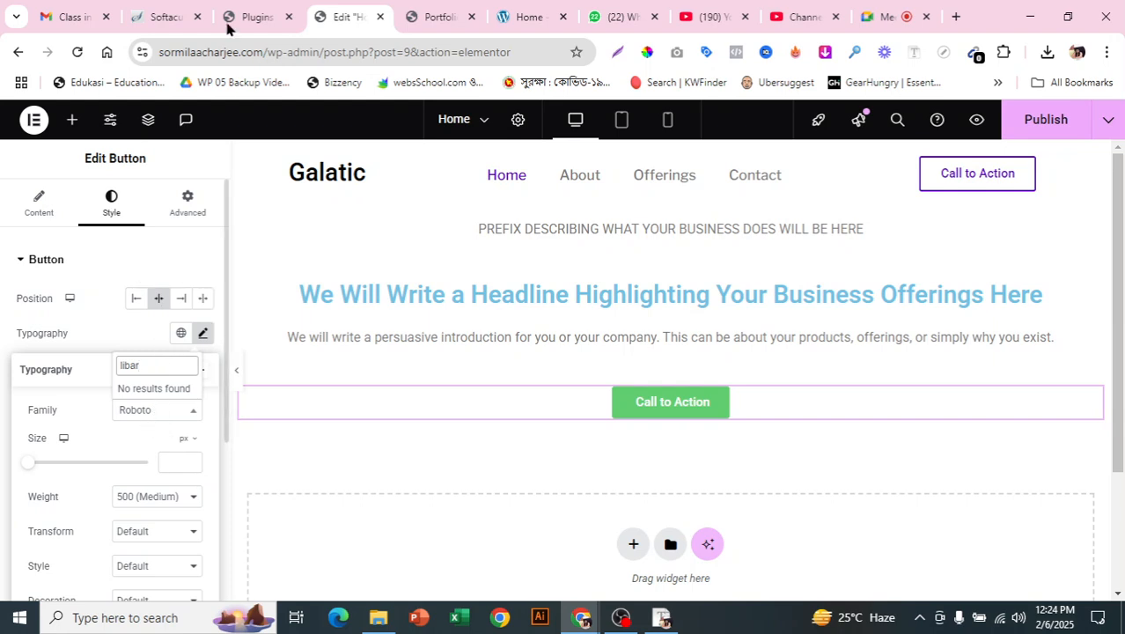
- Inspect the Galatic demo headline's font, copy the family name Libre Franklin, and return to the Home page editor
left_click(511, 13)
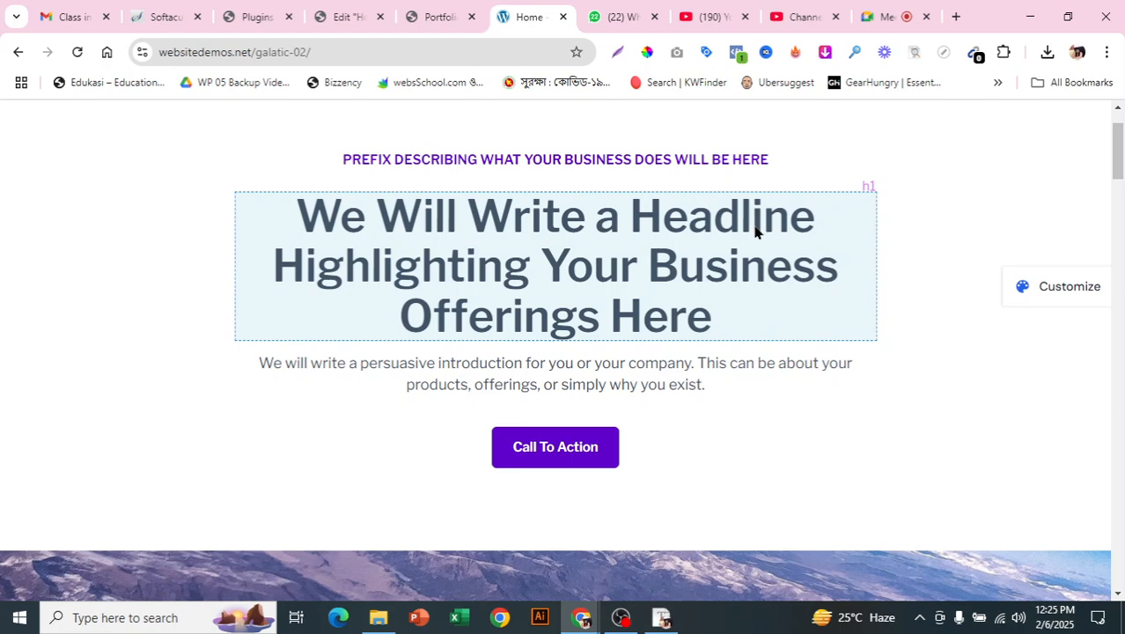
left_click(755, 230)
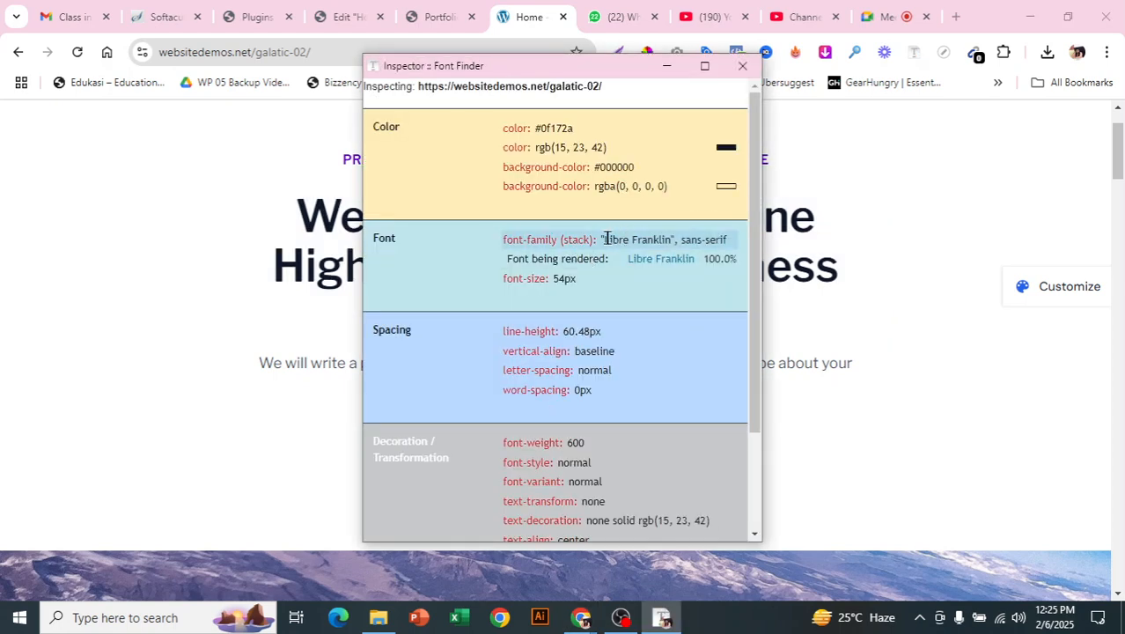
left_click_drag(605, 239, 658, 240)
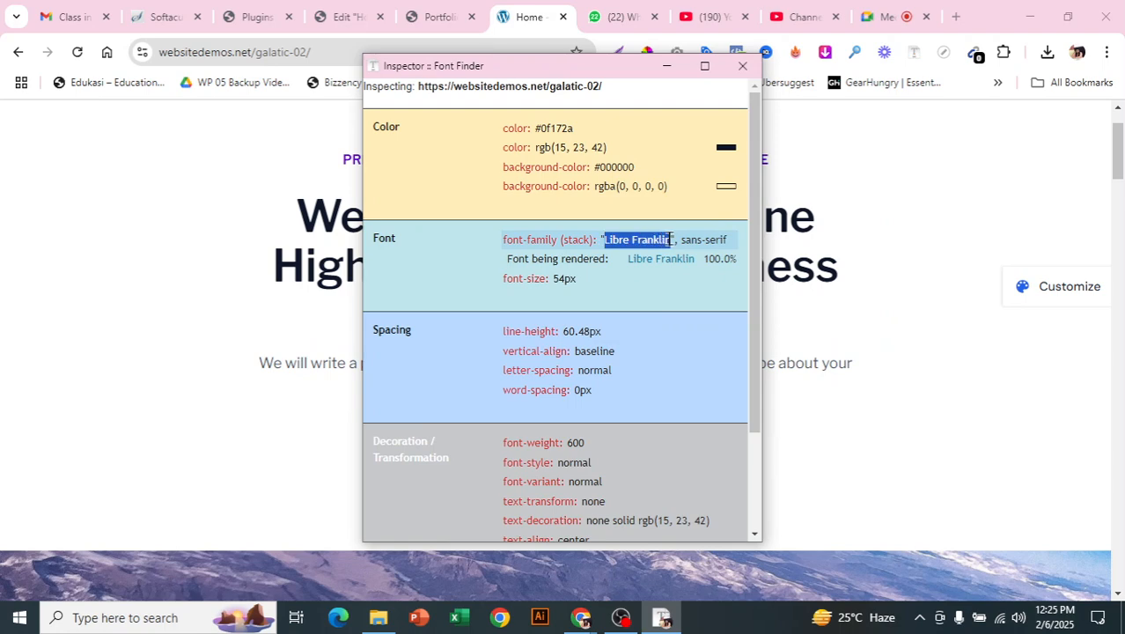
right_click(659, 240)
left_click(707, 262)
left_click(348, 16)
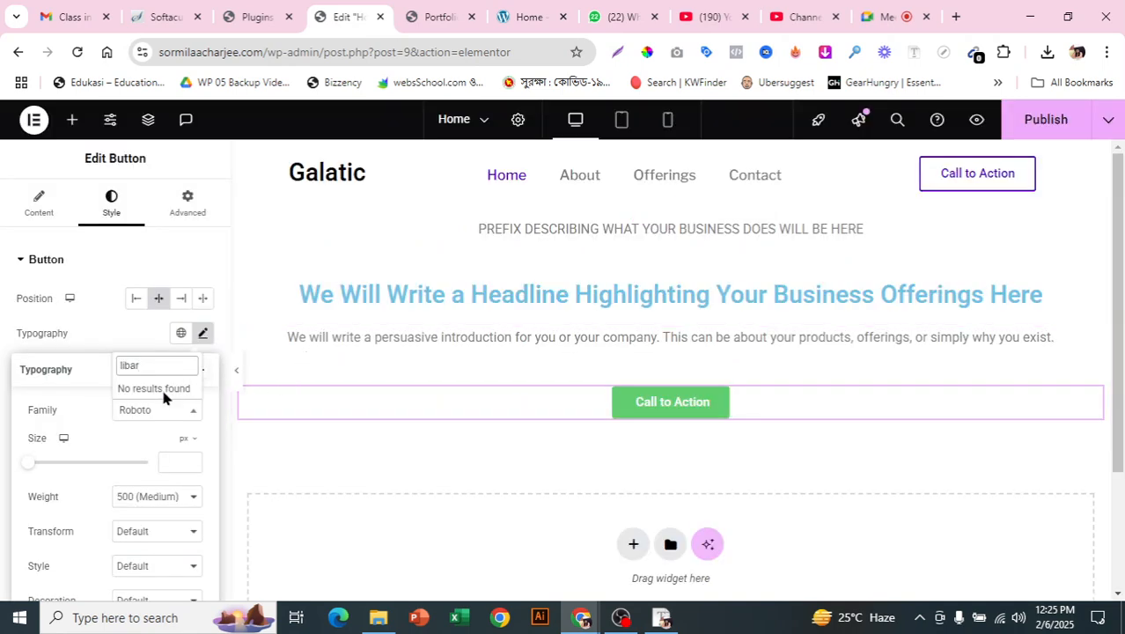
- Set the button's typography to the Libre Franklin family at a size of 19 px
key("BackSpace")
key("BackSpace")
key("BackSpace")
key("BackSpace")
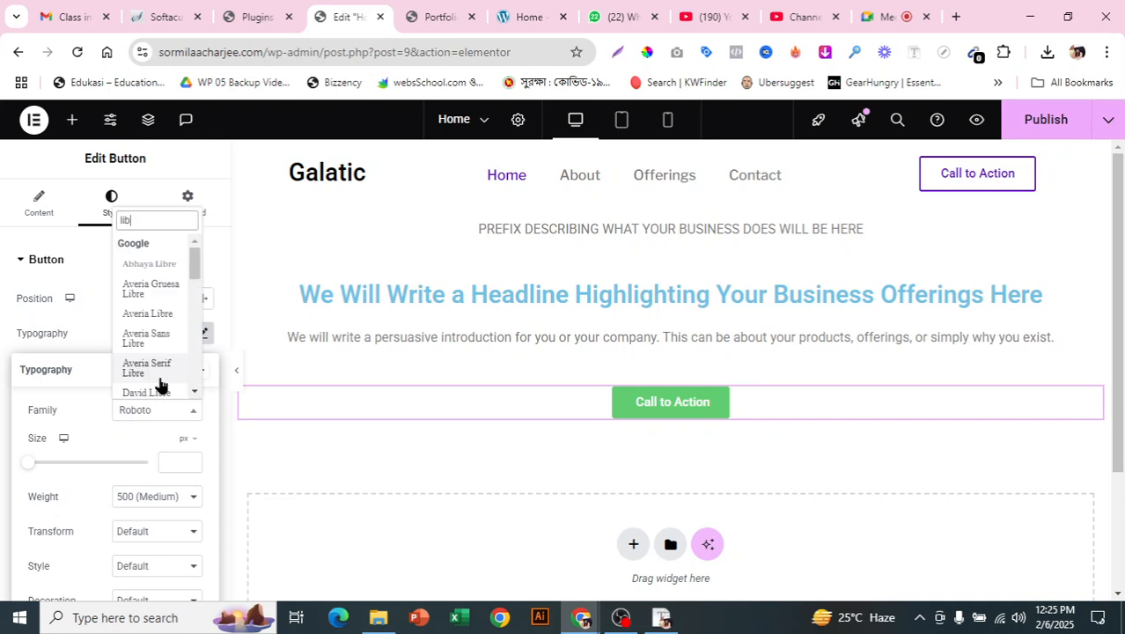
type("Libre Franklin")
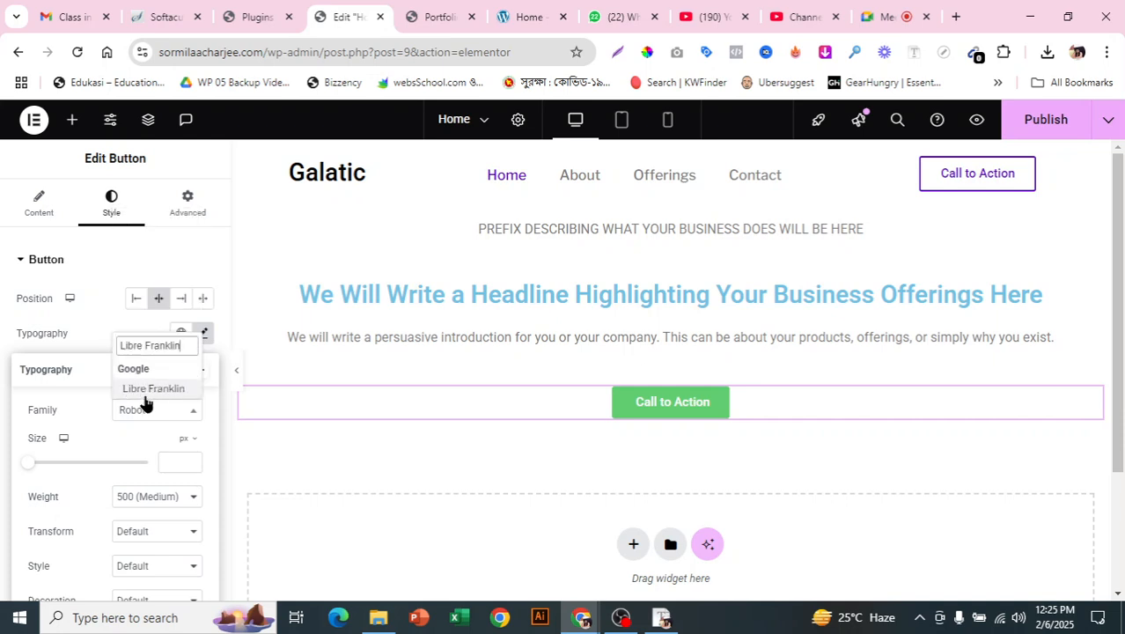
left_click(181, 393)
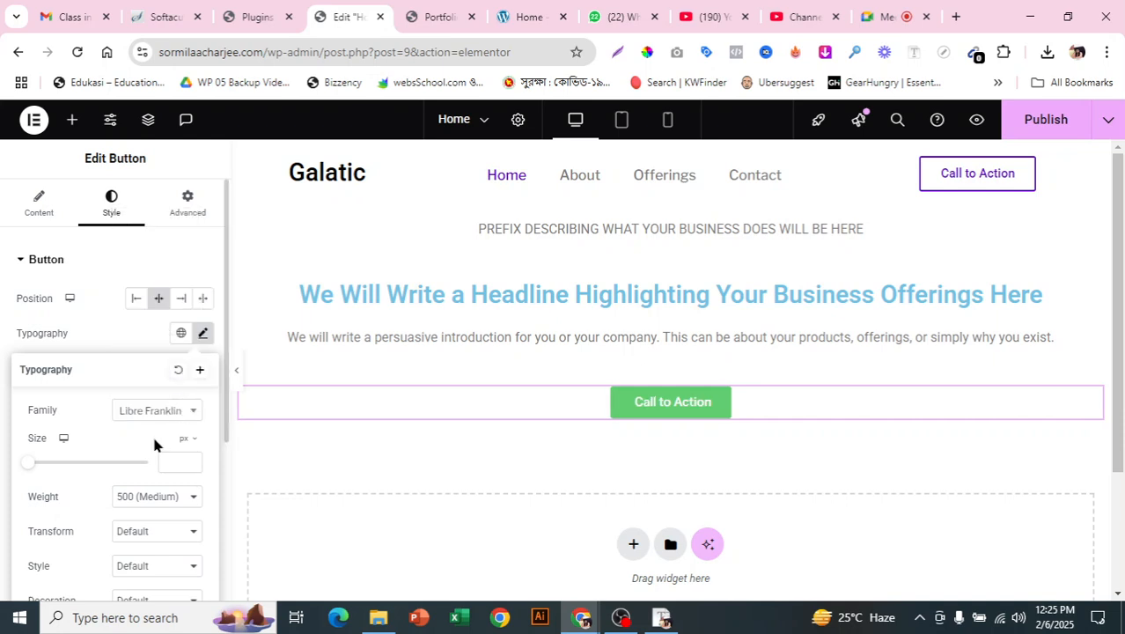
scroll(83, 405, "down", 2)
mouse_move(34, 301)
left_mouse_down()
mouse_move(52, 297)
mouse_move(41, 300)
left_mouse_up()
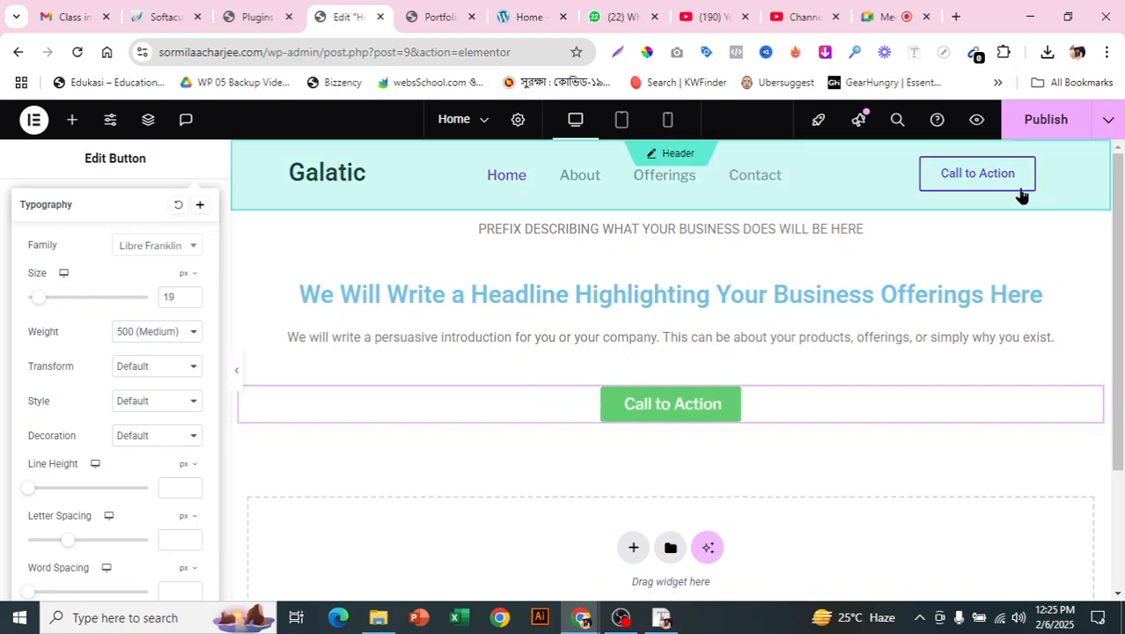
- Sample the Galatic demo's Call To Action button color, copy its hex code 985FFB, and return to the Home page editor
left_click(525, 12)
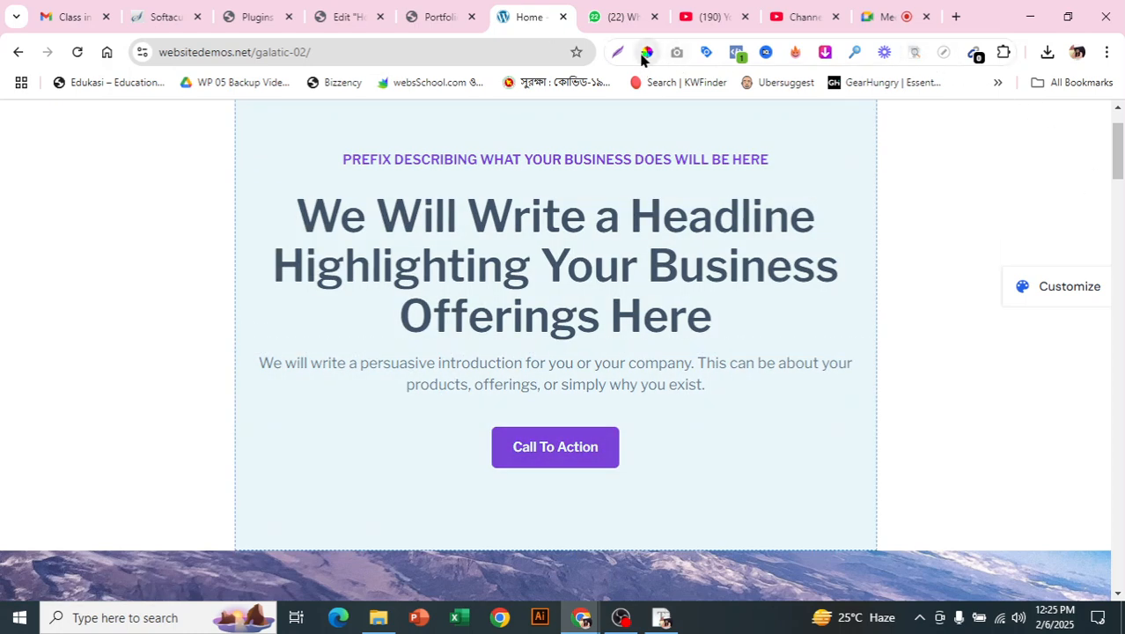
left_click(645, 52)
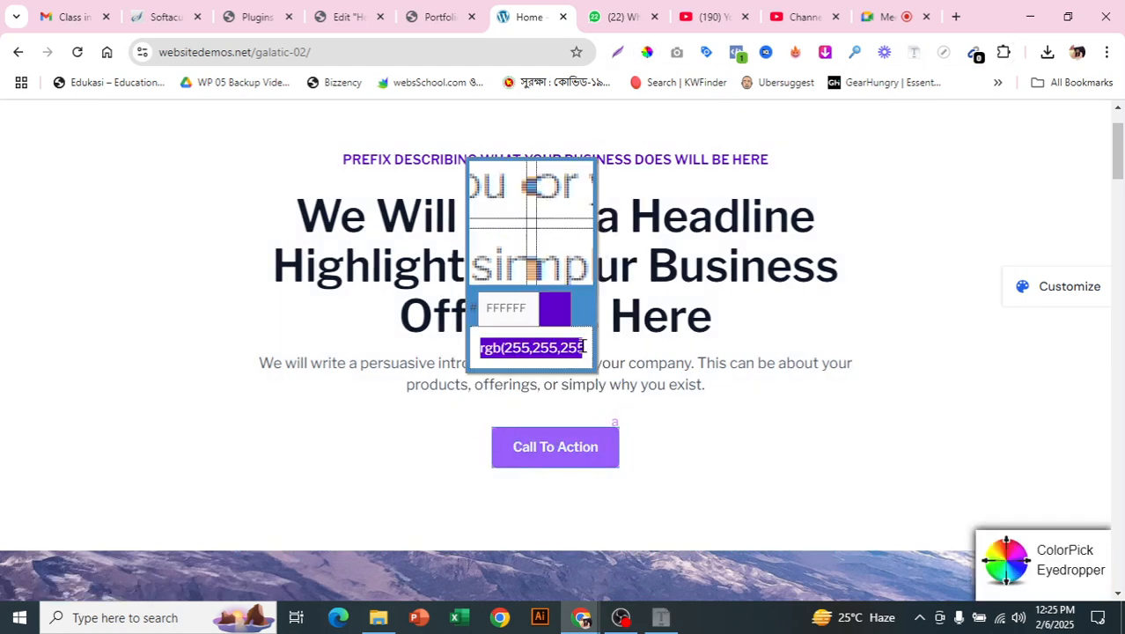
left_click(608, 443)
left_click(751, 66)
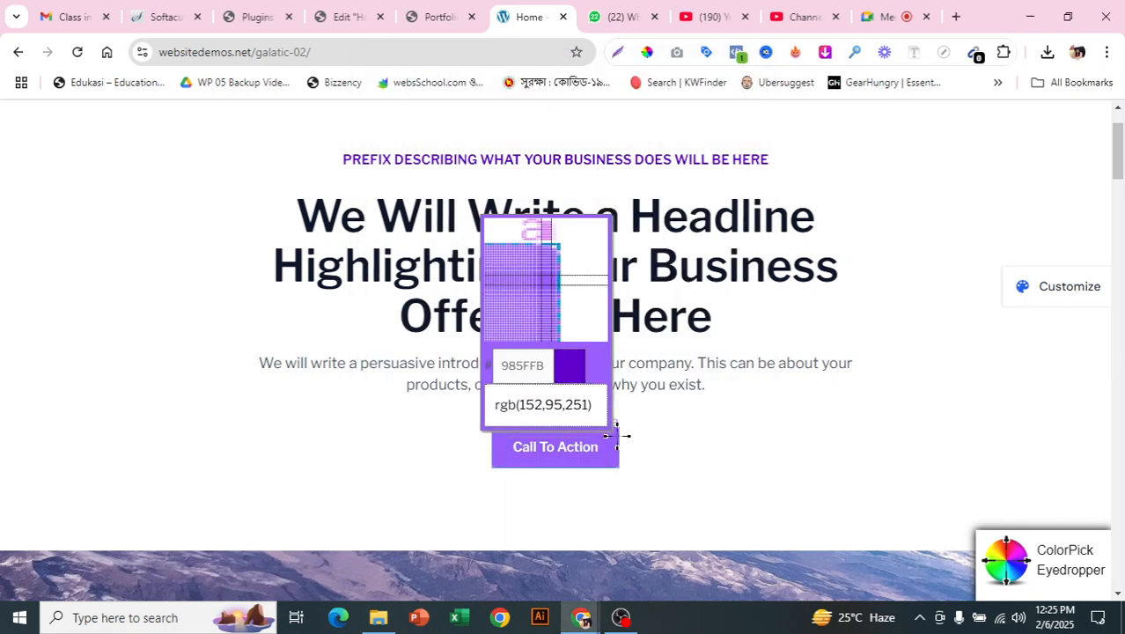
left_click(611, 444)
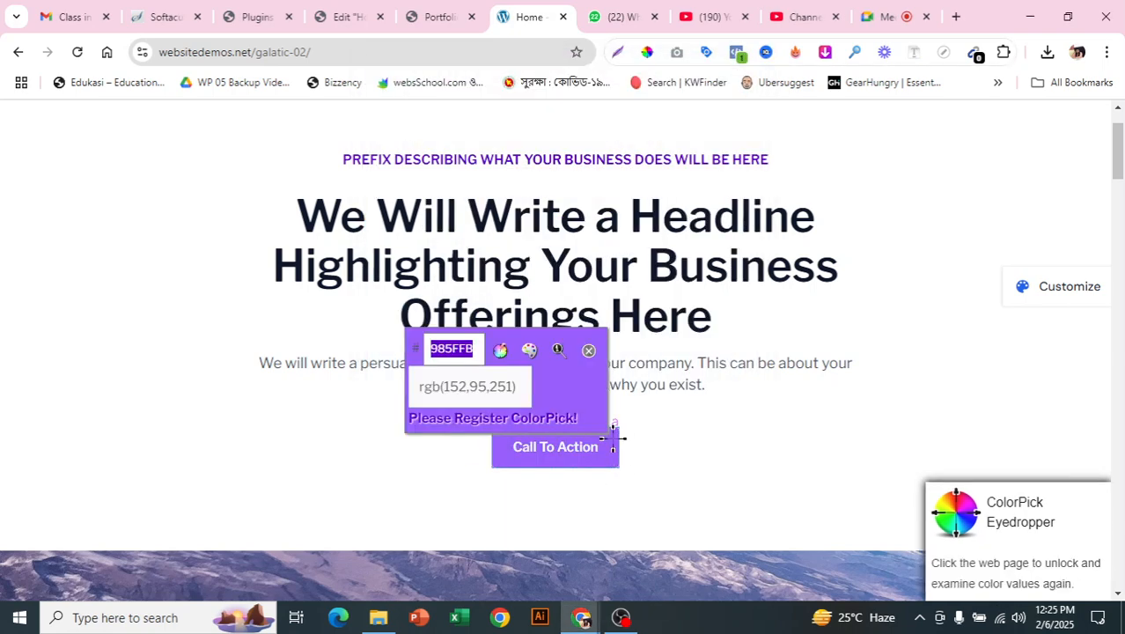
right_click(460, 357)
left_click(503, 139)
left_click(361, 10)
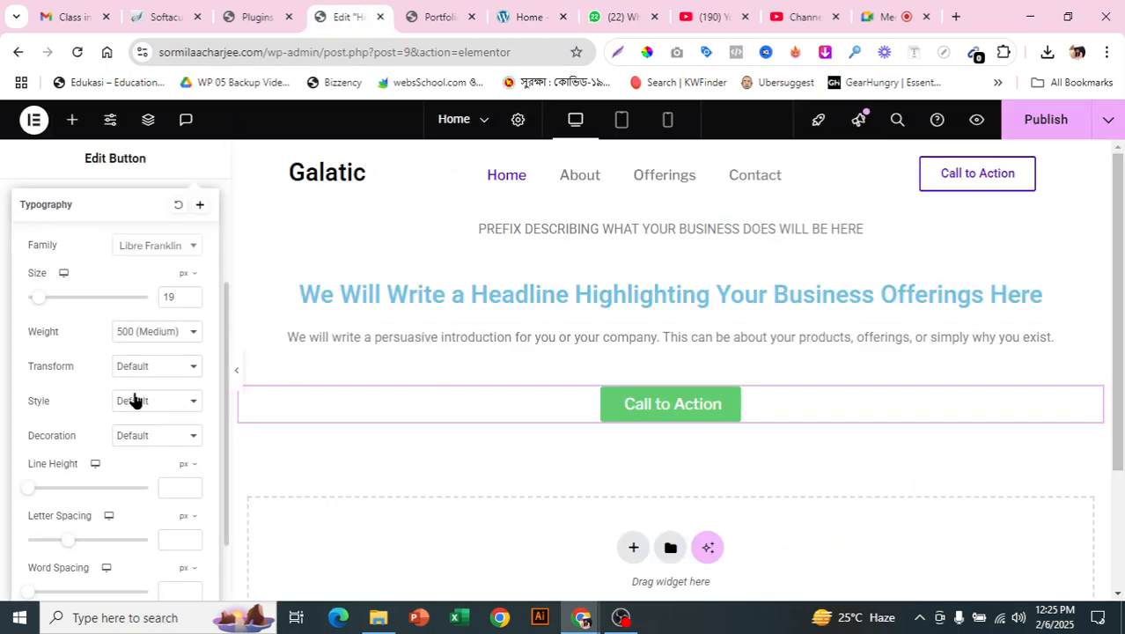
- Set the Call to Action button's background color to 985FFB
scroll(132, 370, "down", 2)
scroll(99, 250, "up", 3)
left_click(90, 249)
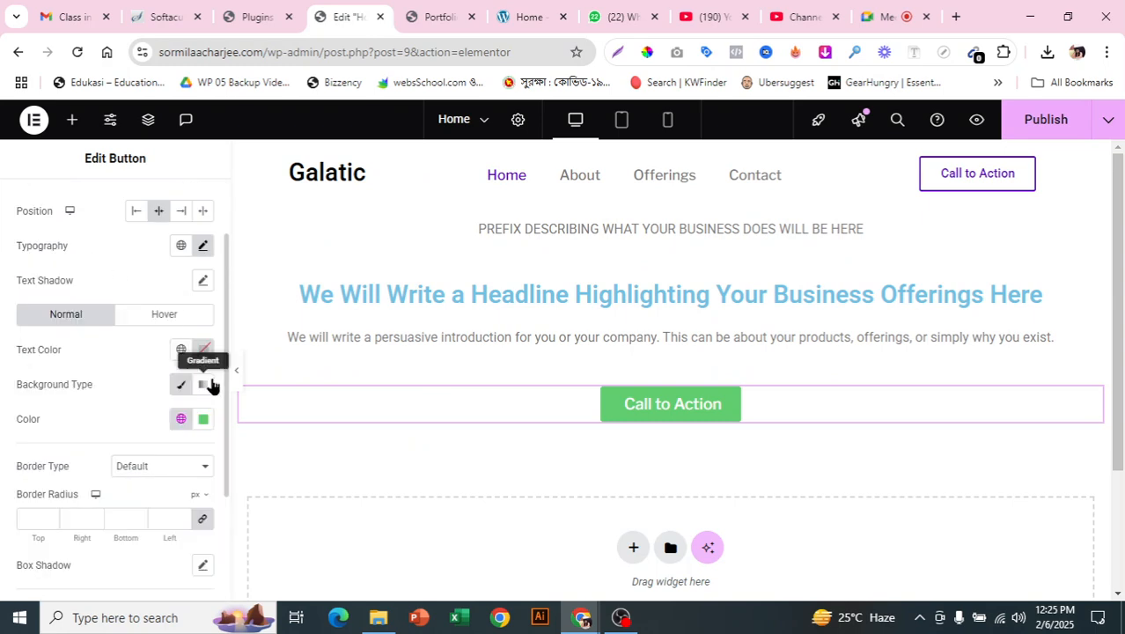
left_click(203, 420)
key("BackSpace")
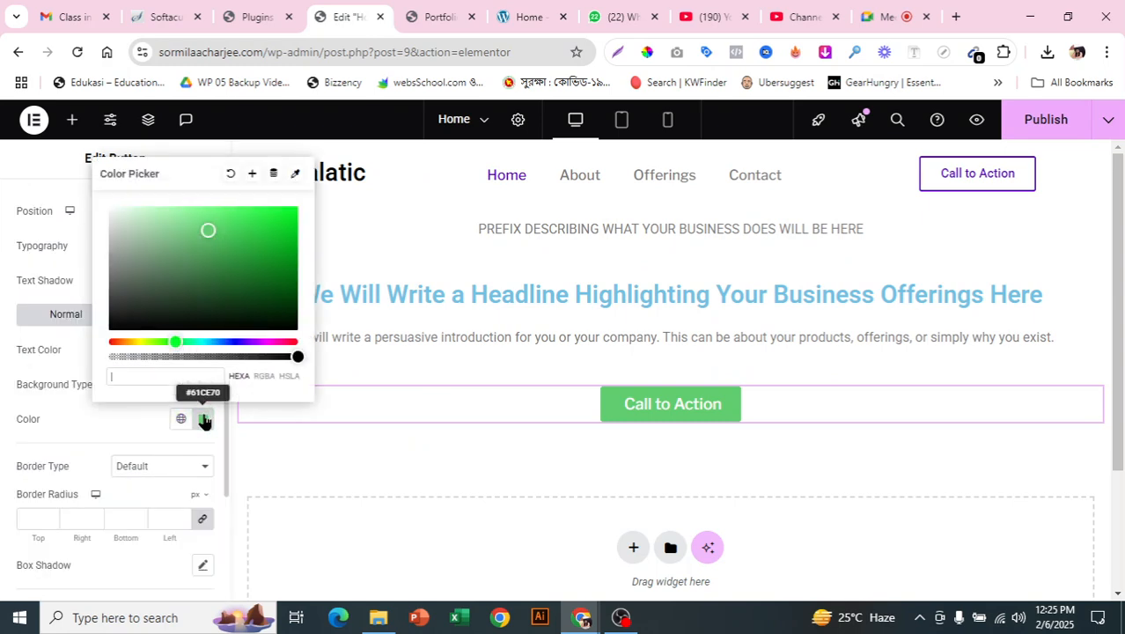
key("ctrl+v")
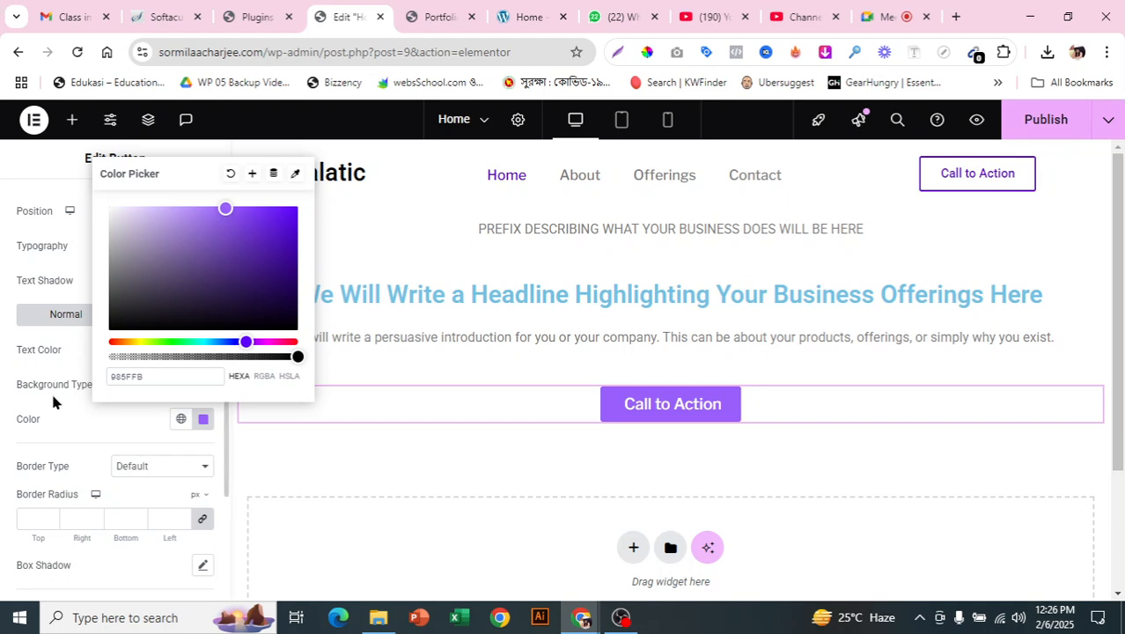
left_click(45, 438)
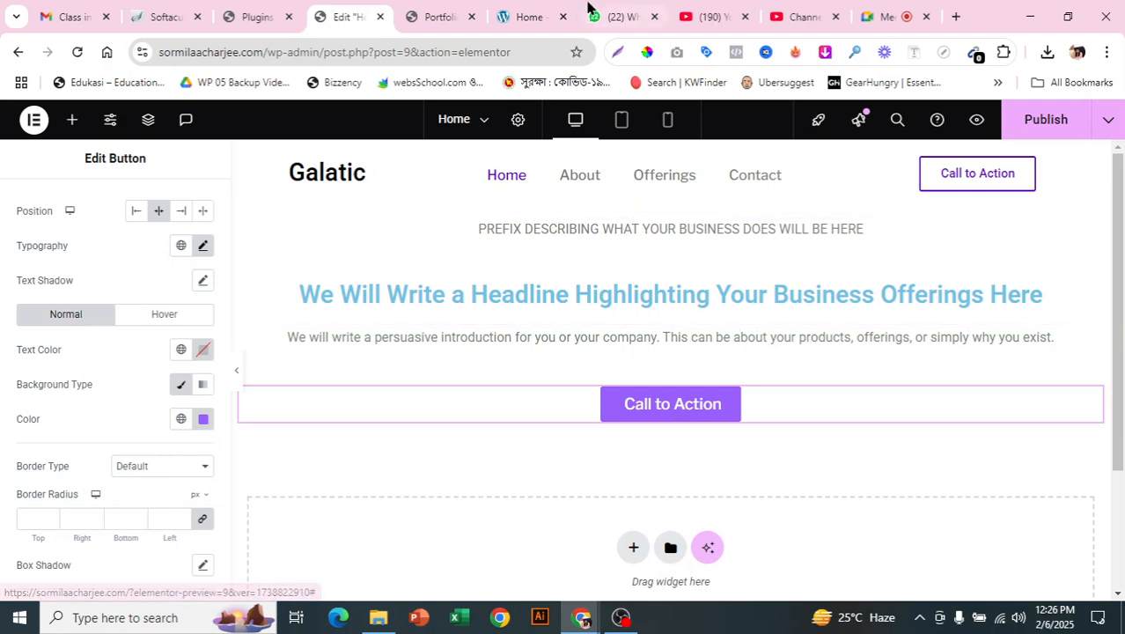
- Close and restart the eyedropper on the Galatic demo page, and return to the Home page editor
left_click(528, 16)
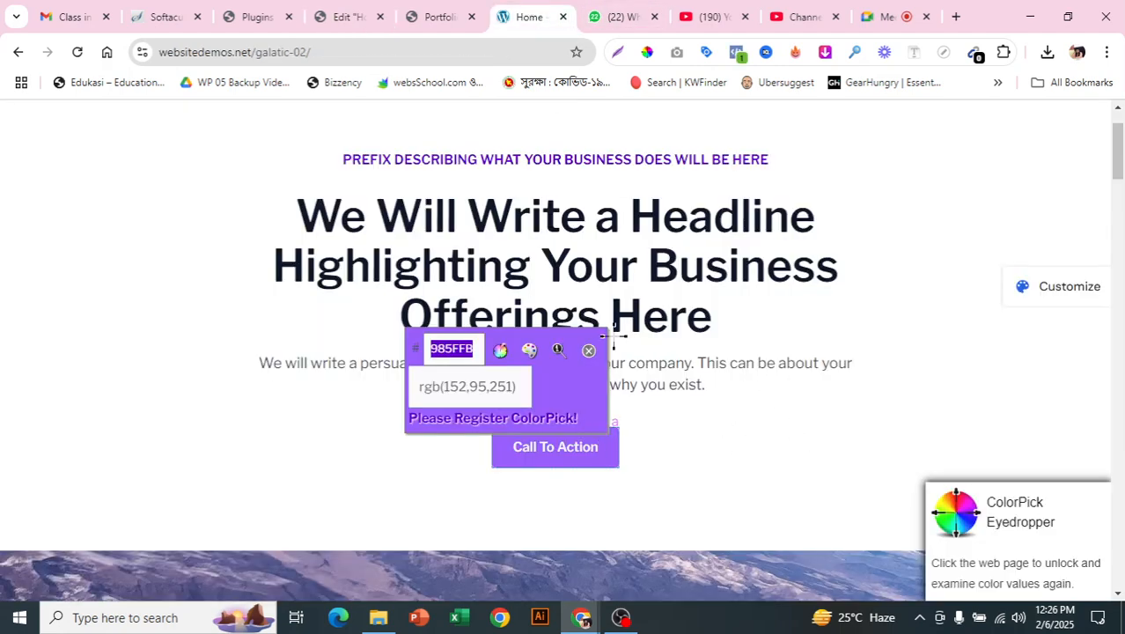
left_click(589, 352)
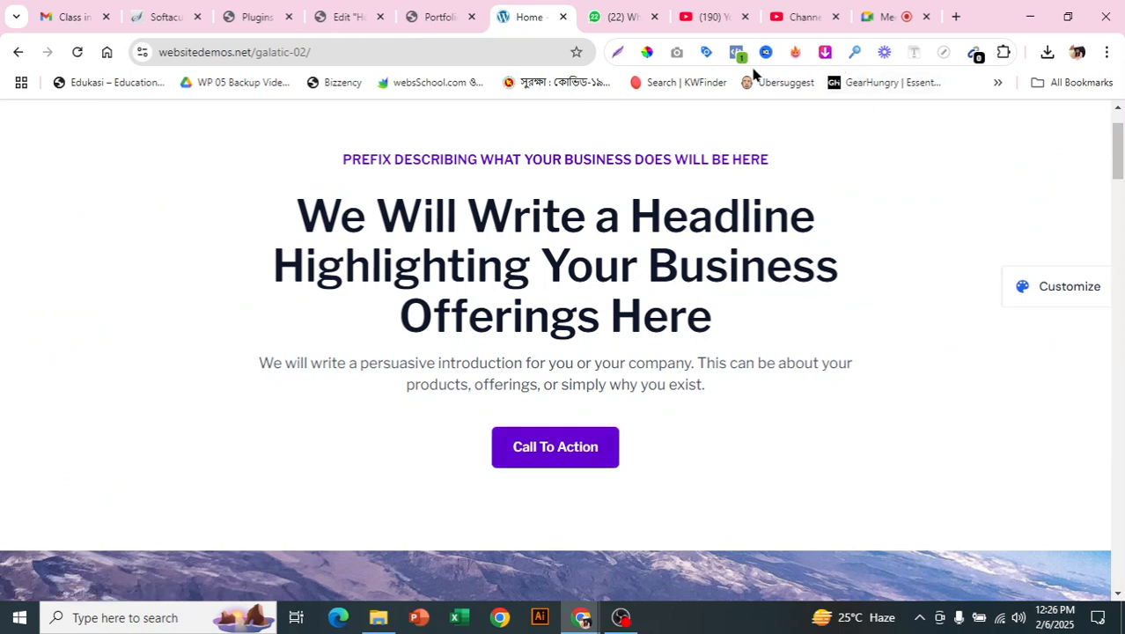
left_click(647, 55)
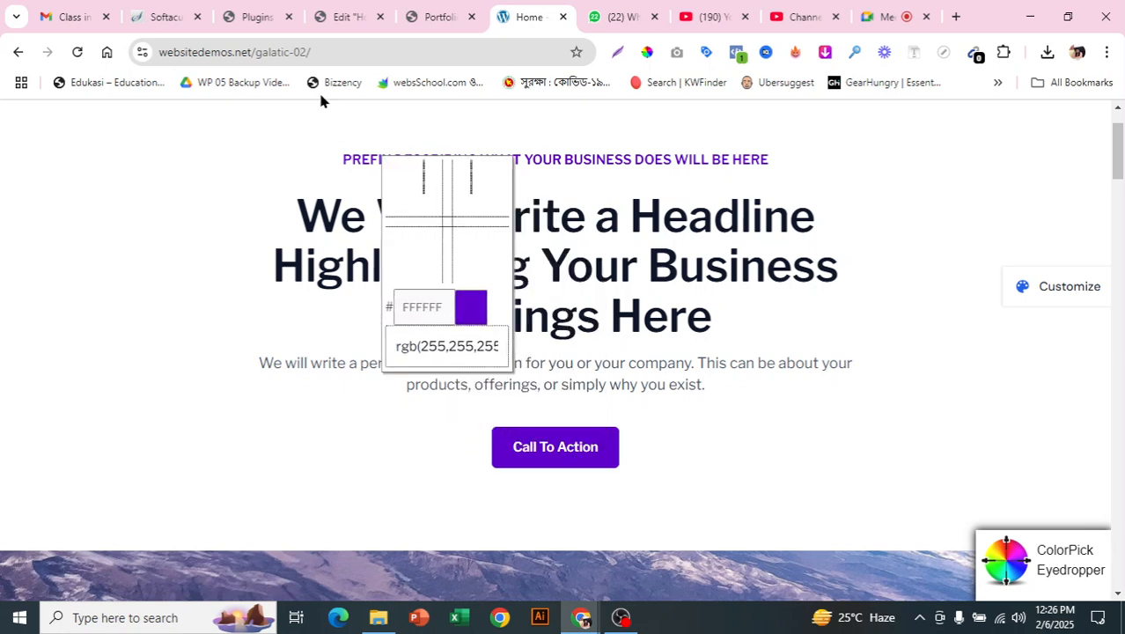
left_click(359, 10)
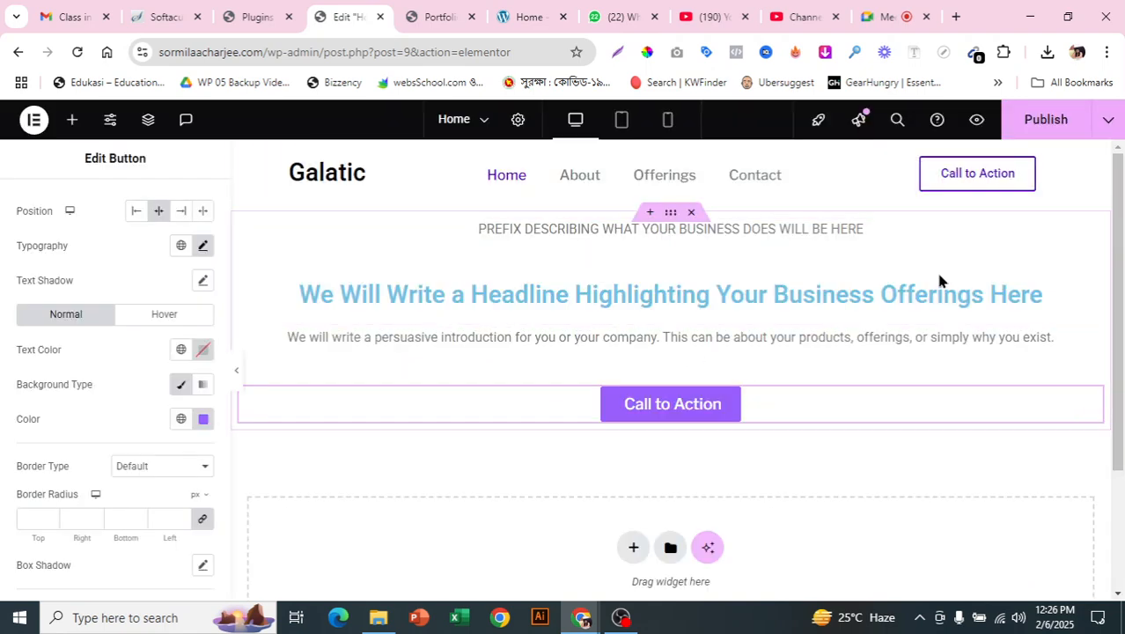
- Set the text color of the prefix line above the headline to black, #000000
left_click(1091, 243)
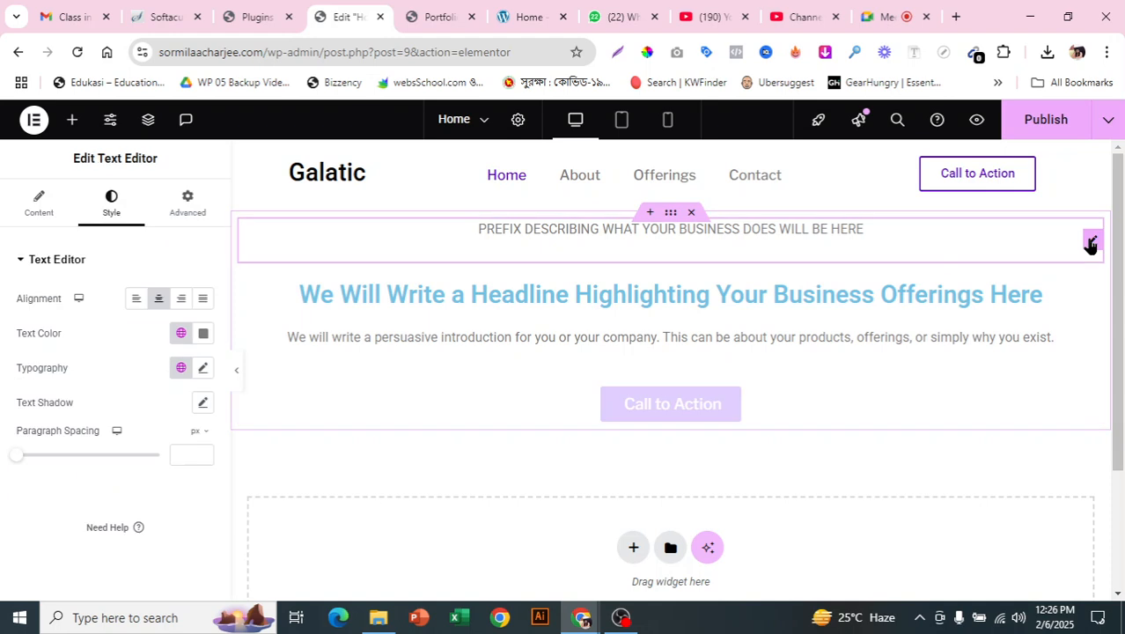
left_click(206, 332)
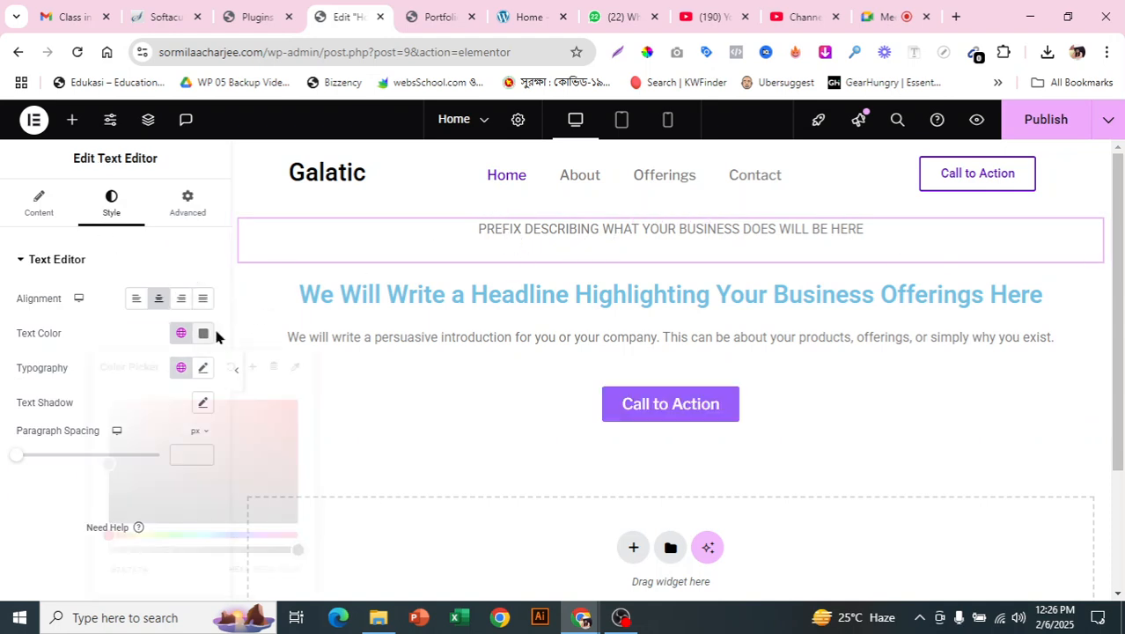
left_click_drag(163, 462, 107, 571)
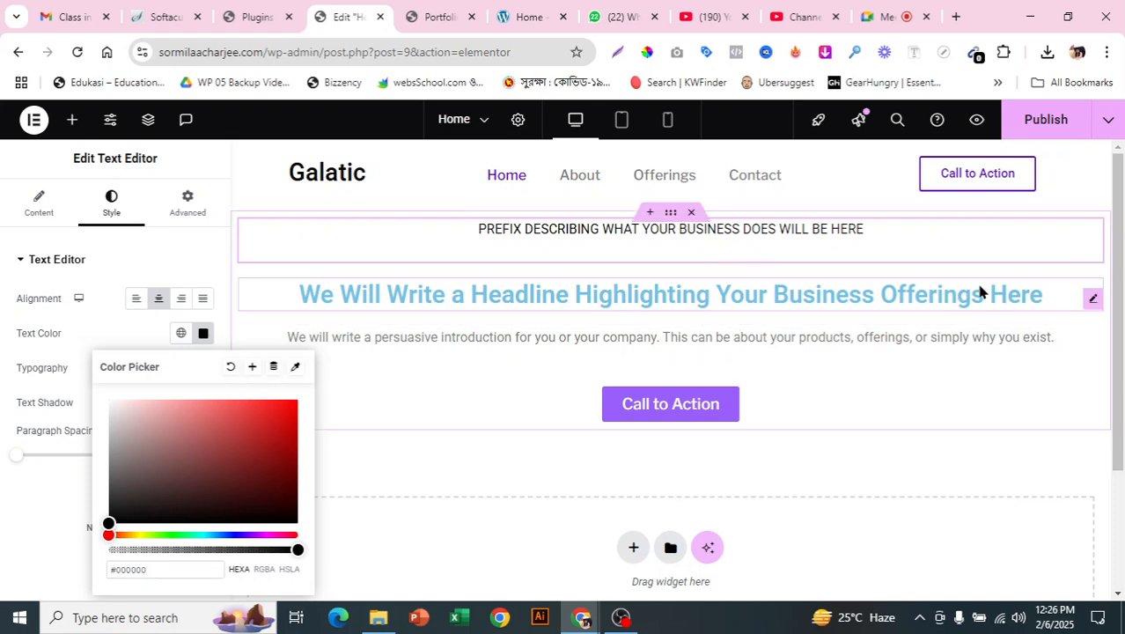
- Select the hero headline for editing, check the headline on the Galatic demo page with its eyedropper closed, and return to the Home page editor
left_click(1089, 301)
left_click(1089, 301)
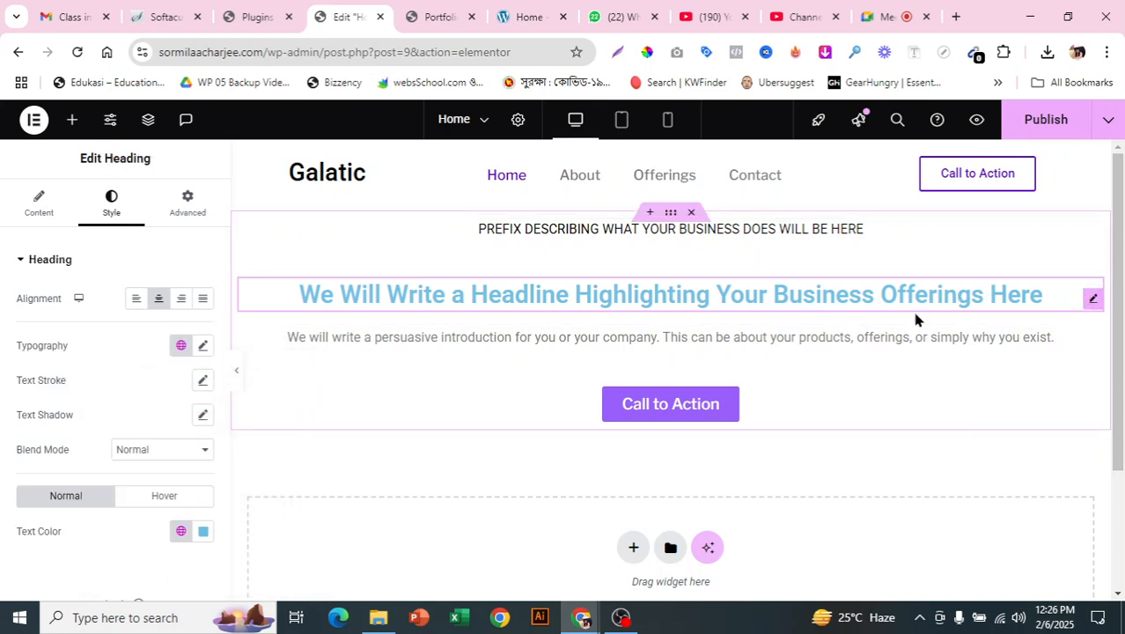
left_click(539, 16)
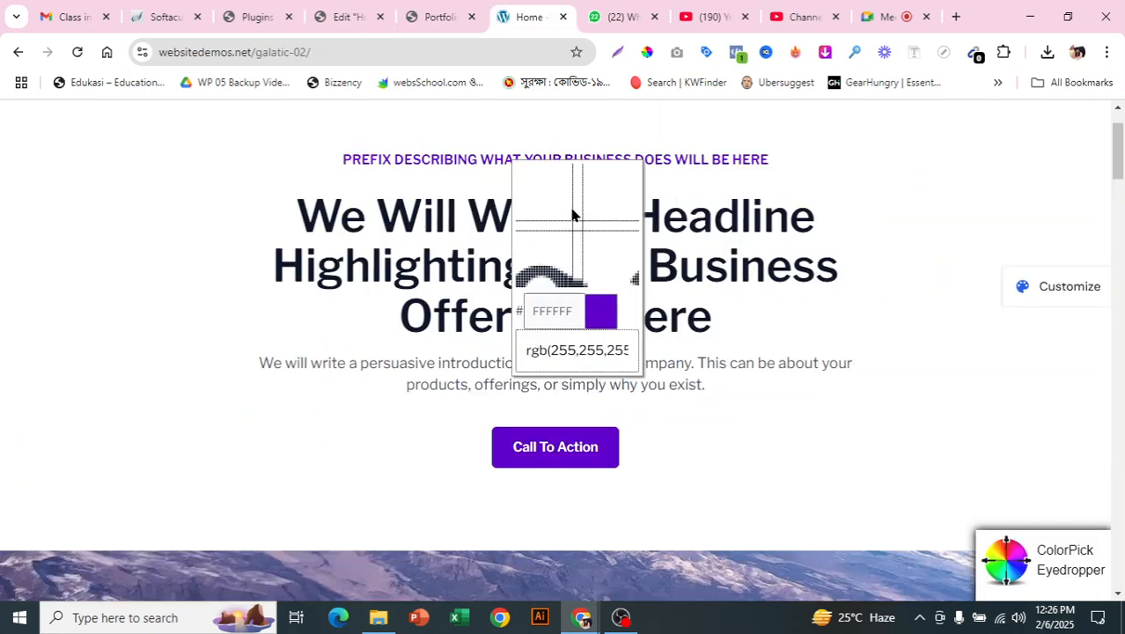
left_click(721, 377)
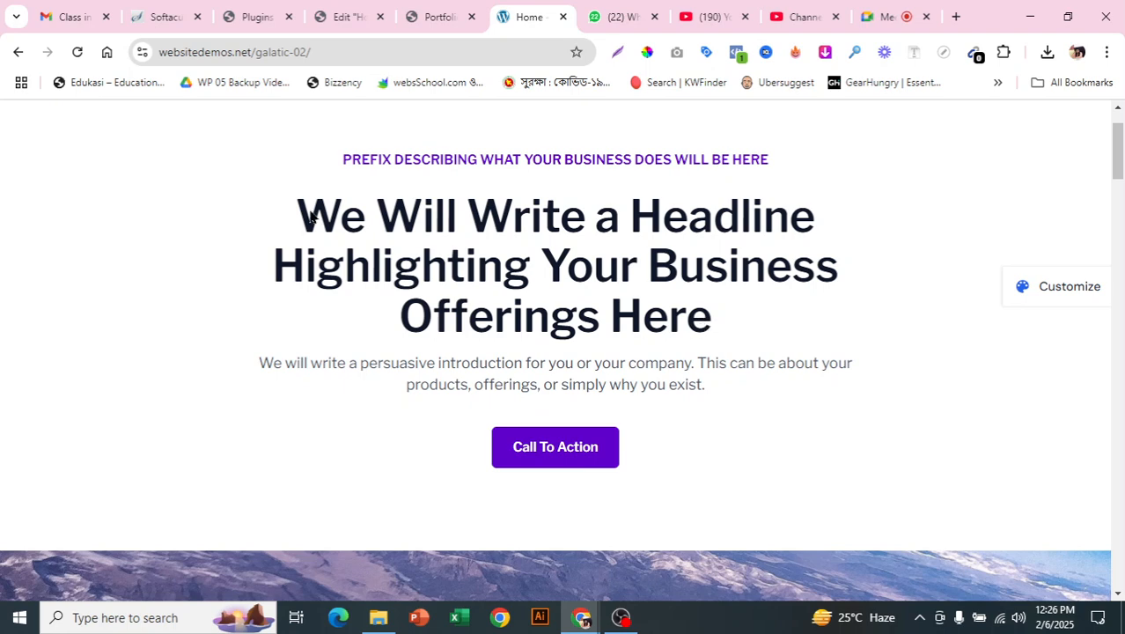
left_click(321, 12)
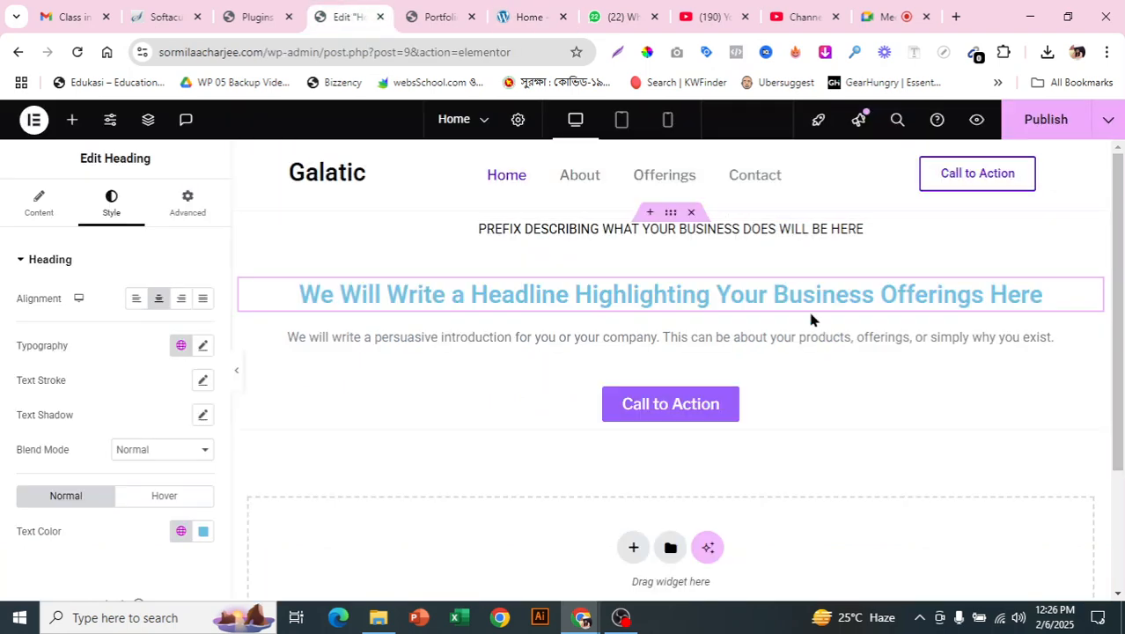
- Split the headline's title text into three lines, breaking after "Headline" and after "Business"
scroll(1091, 312, "down", 1)
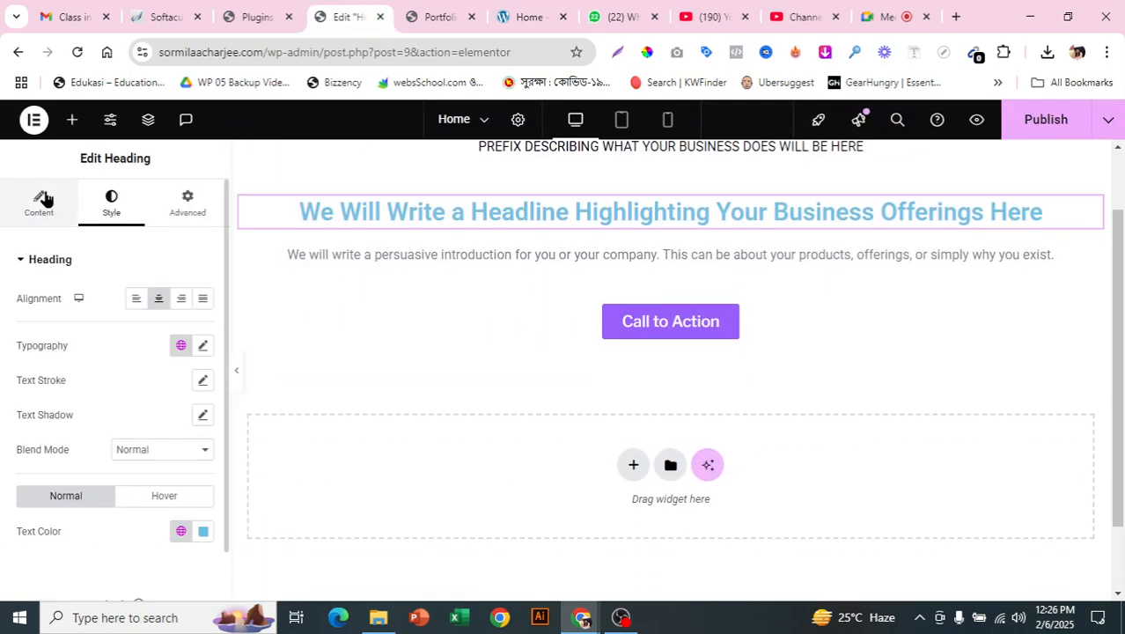
left_click(44, 199)
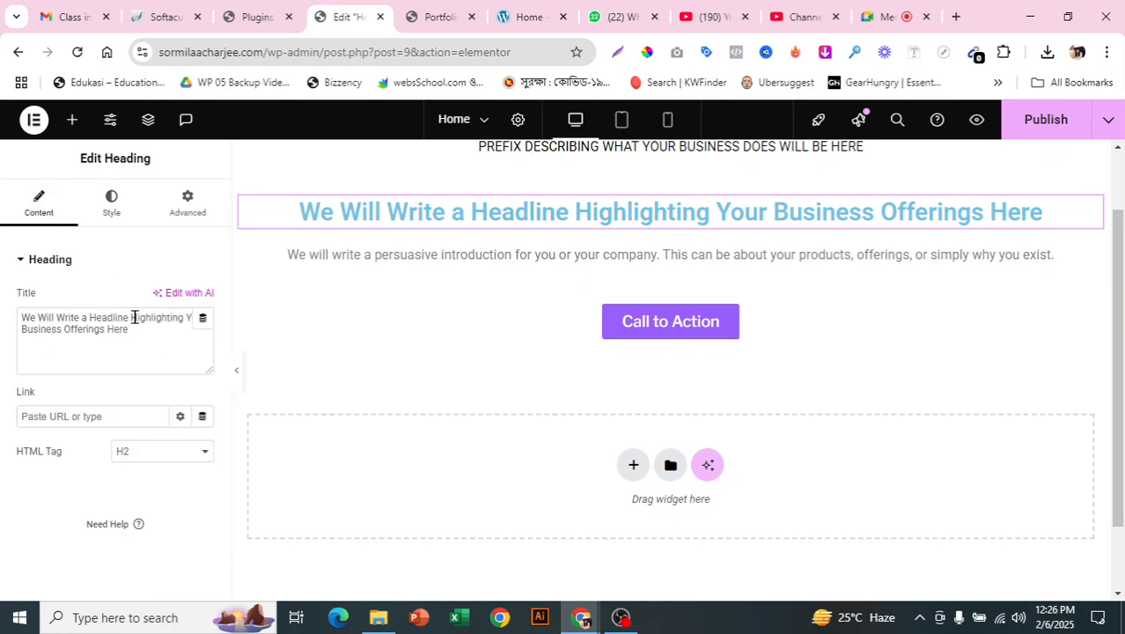
left_click(129, 319)
key("Return")
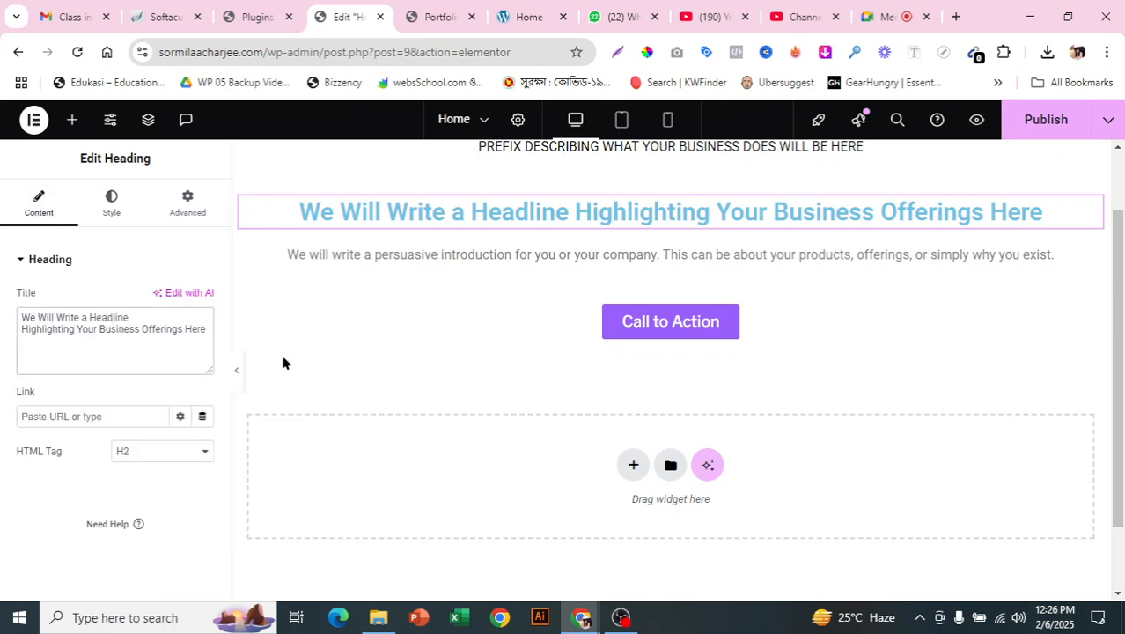
left_click(143, 329)
key("Return")
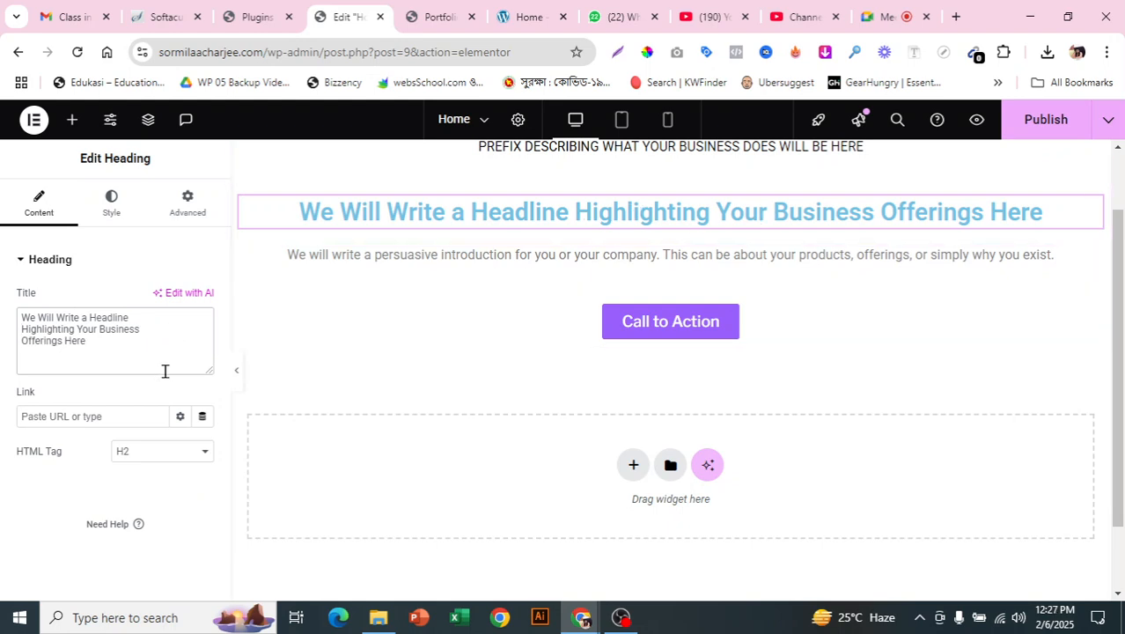
- Set the headline's HTML tag to H1 and compare it with the headline on the Galatic demo page
left_click(141, 460)
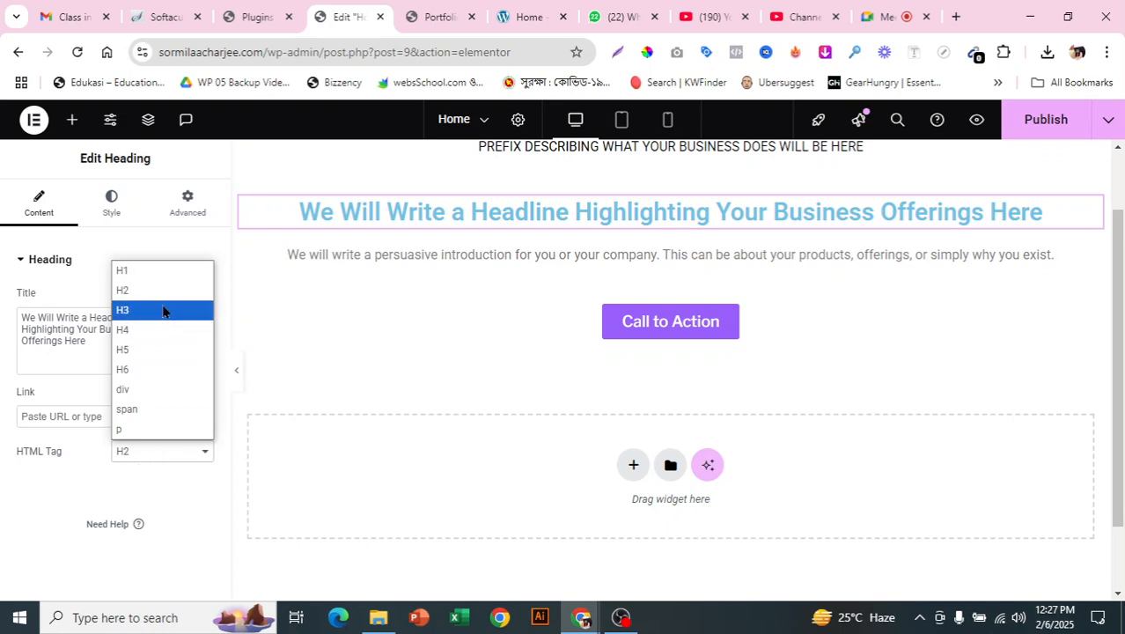
left_click(173, 277)
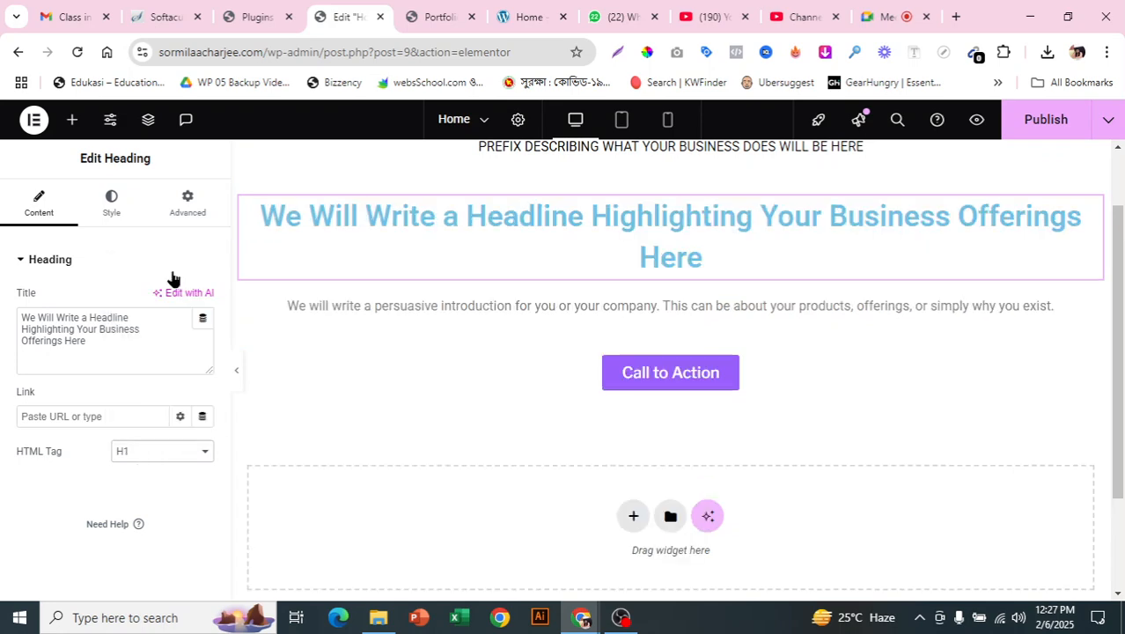
left_click(503, 13)
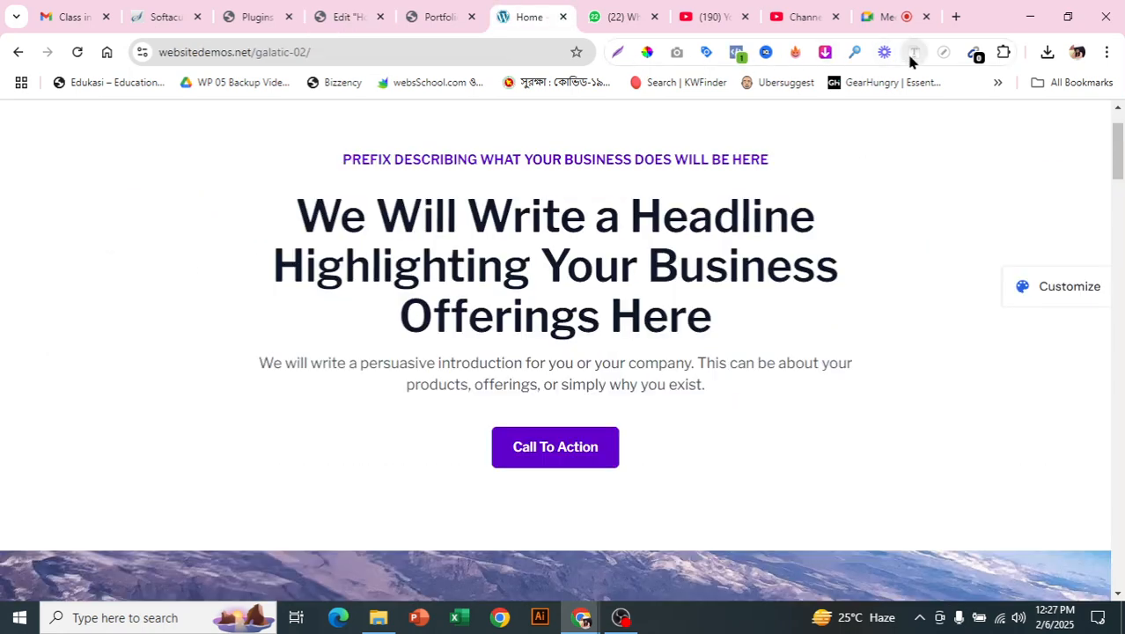
left_click(335, 9)
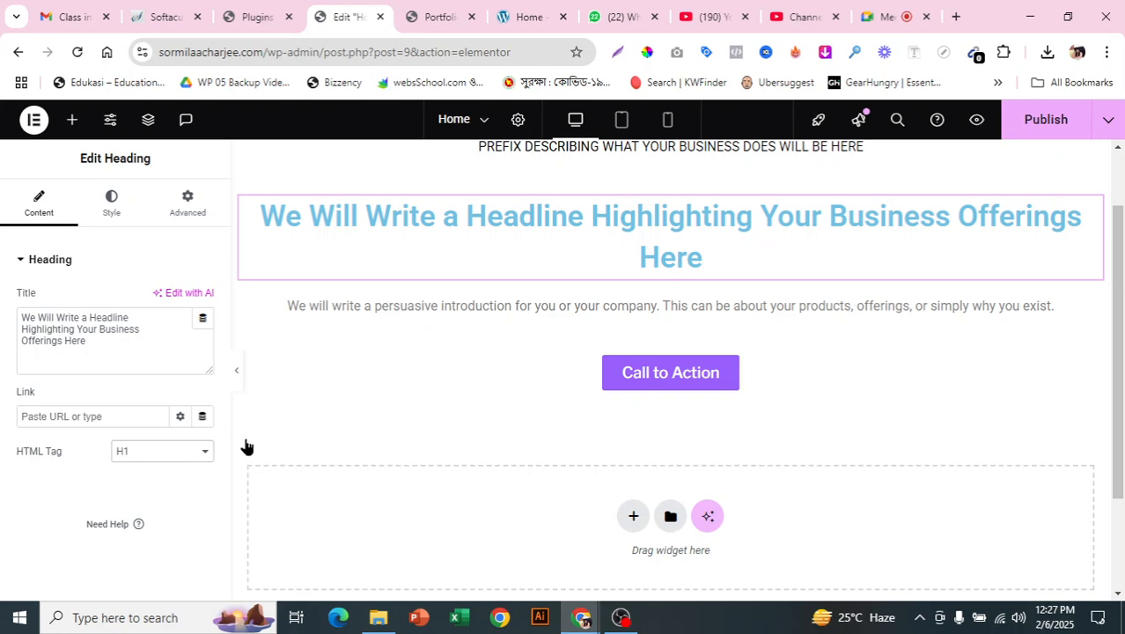
left_click(183, 460)
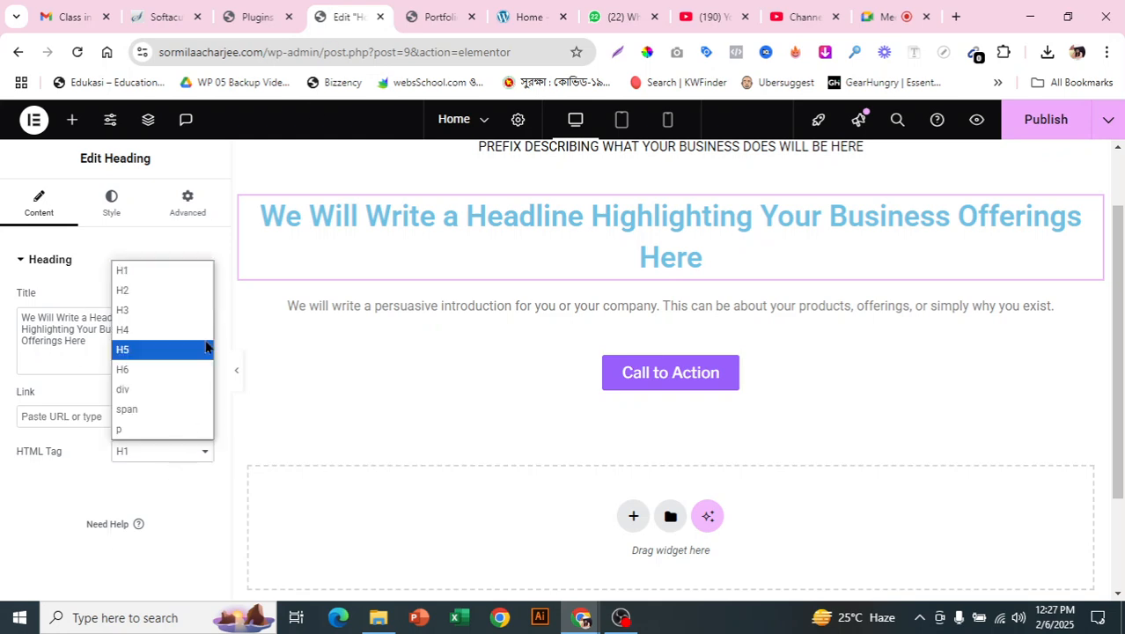
left_click(32, 456)
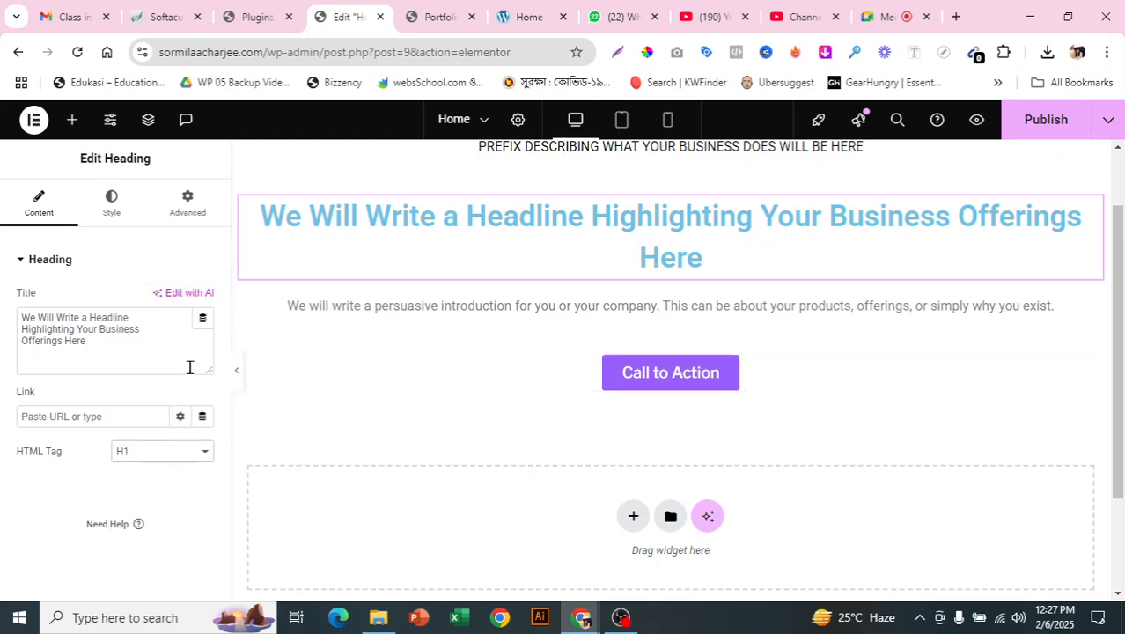
- Set the headline's typography size to 64 px
left_click(106, 205)
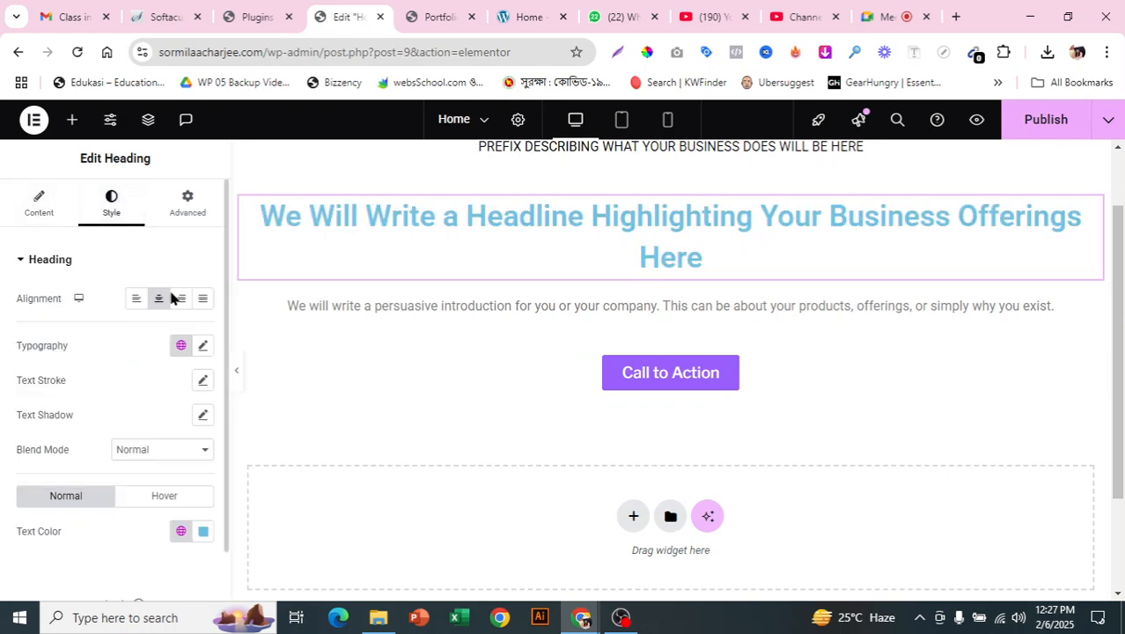
left_click(205, 347)
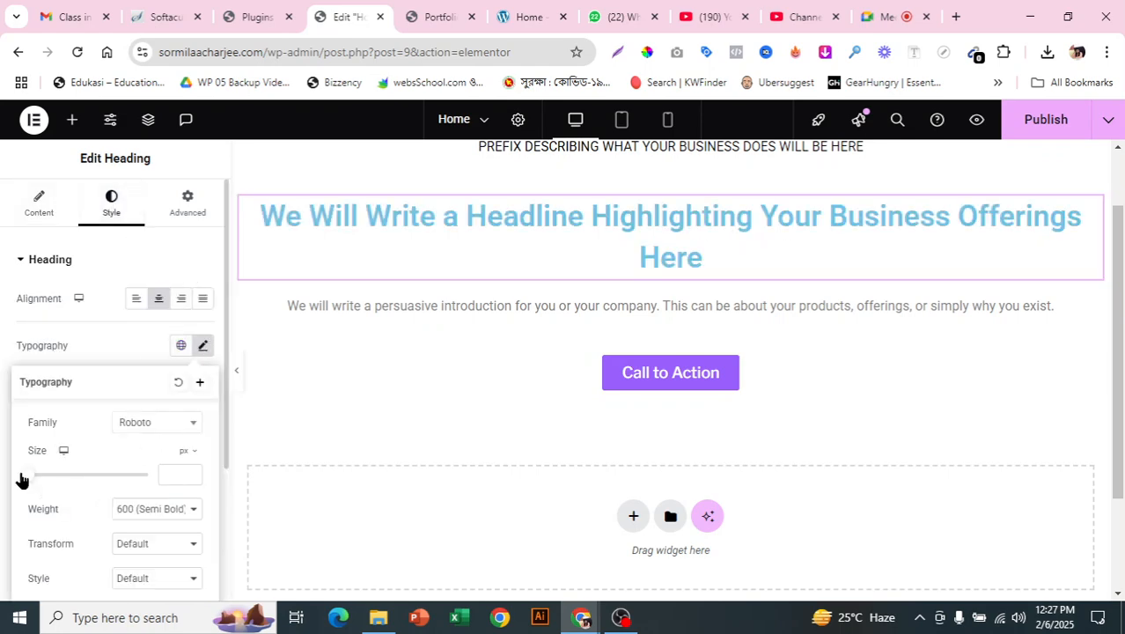
left_click_drag(33, 476, 58, 479)
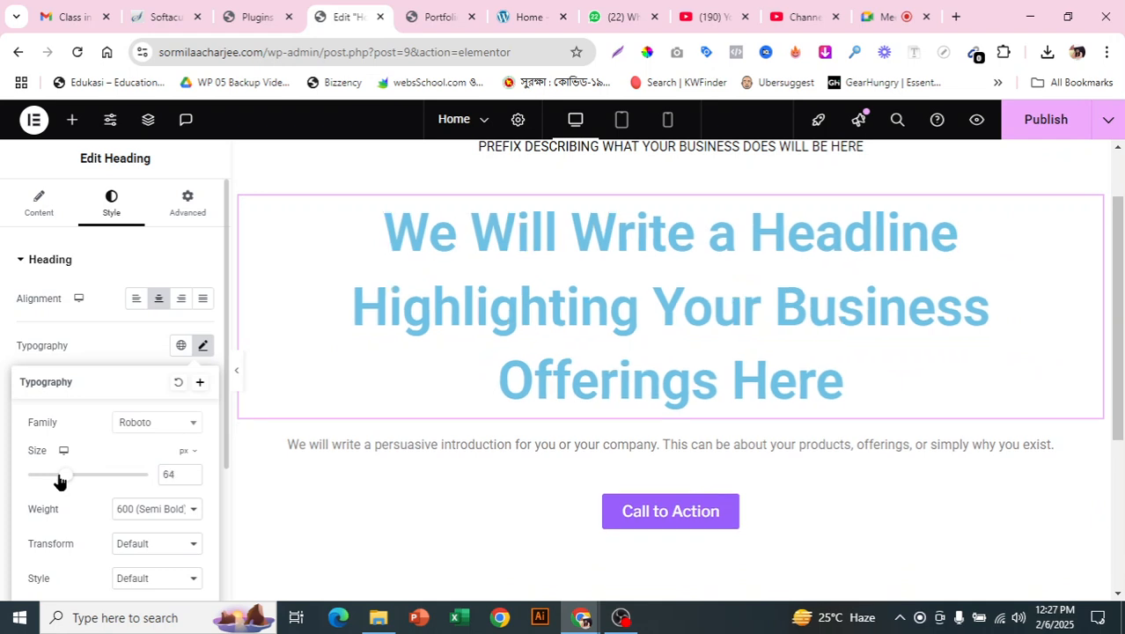
- Set the headline's letter spacing to 0.2 px and close its typography settings
scroll(118, 412, "down", 2)
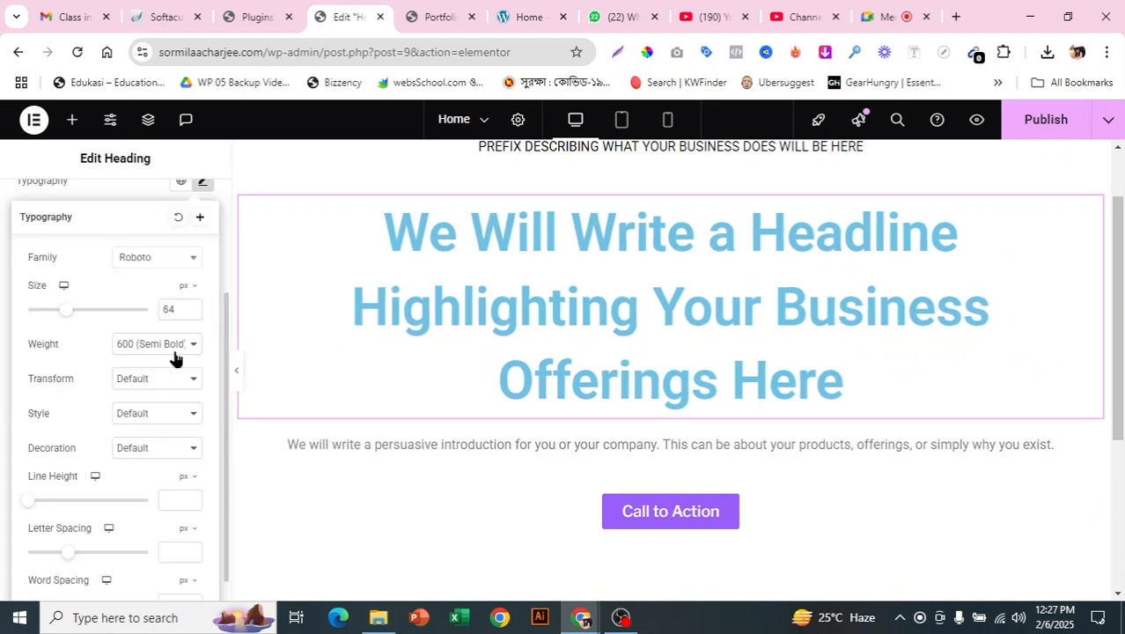
scroll(174, 357, "down", 1)
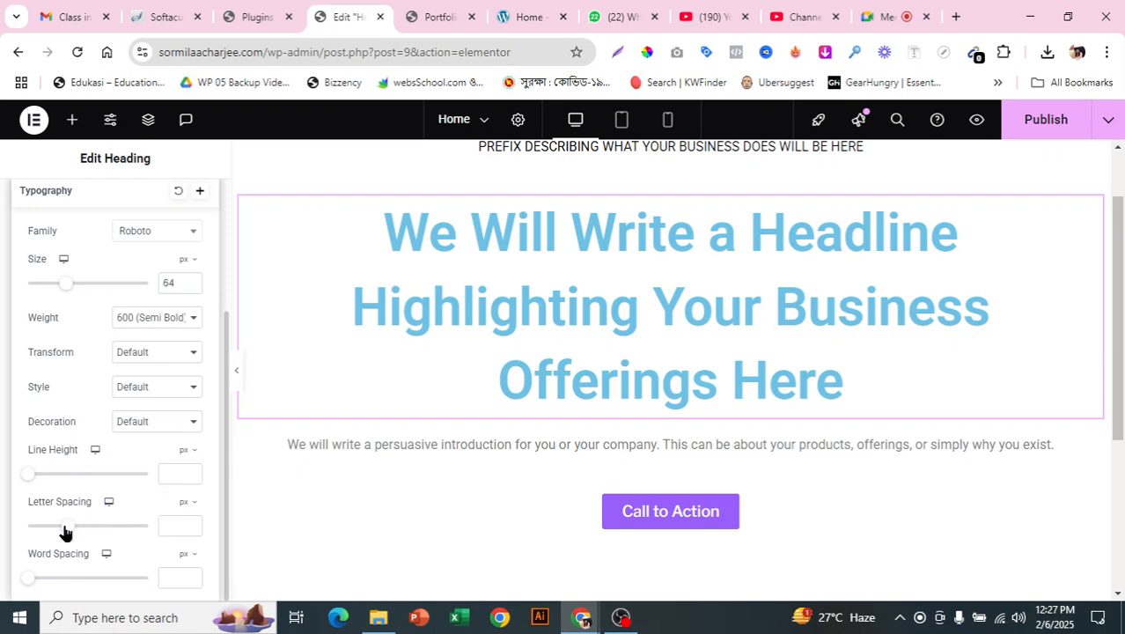
mouse_move(63, 533)
left_mouse_down()
mouse_move(37, 541)
mouse_move(91, 533)
mouse_move(67, 538)
left_mouse_up()
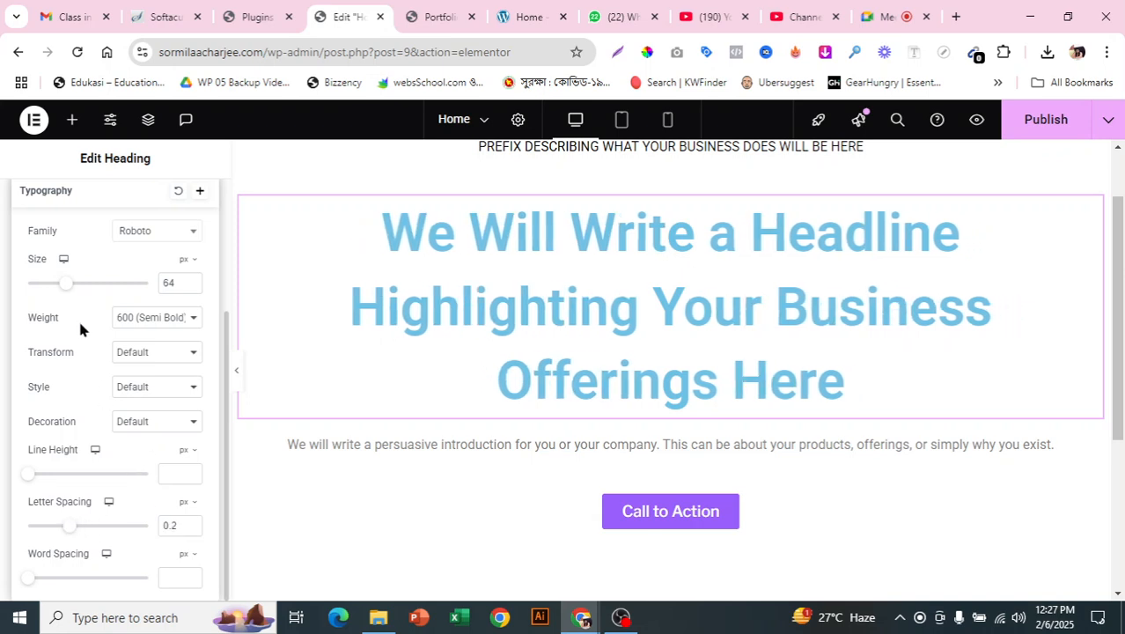
left_click_drag(68, 287, 70, 291)
mouse_move(33, 584)
left_mouse_down()
mouse_move(47, 579)
mouse_move(24, 586)
left_mouse_up()
scroll(29, 231, "up", 3)
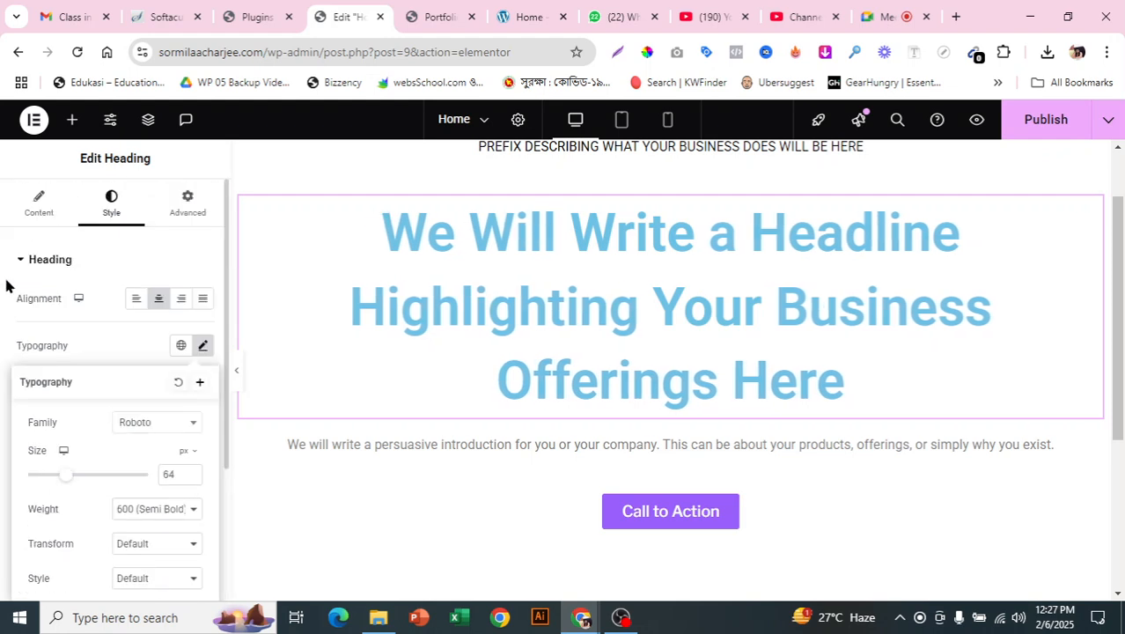
left_click(174, 238)
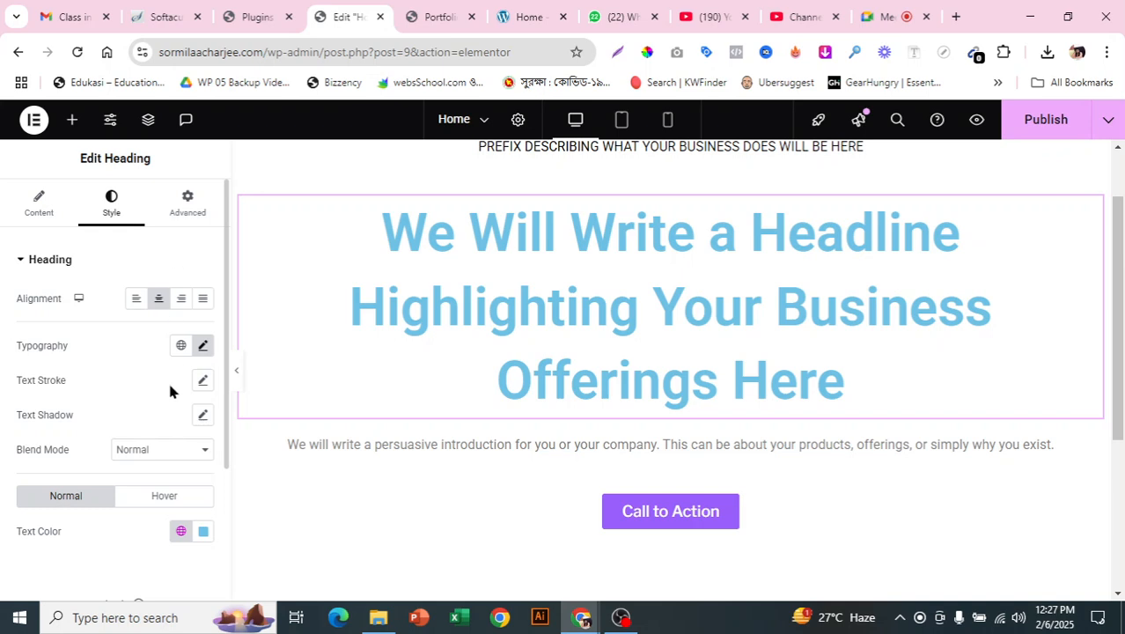
- Give the headline a custom width of 78% and center it within its container with Align Self
scroll(169, 396, "down", 2)
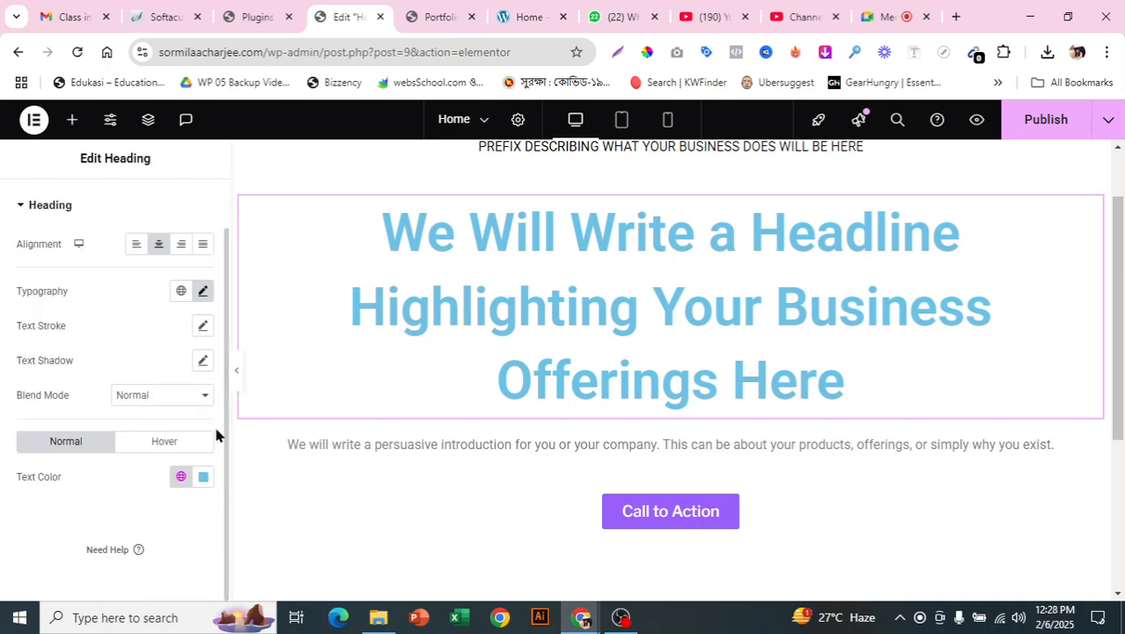
scroll(112, 233, "up", 2)
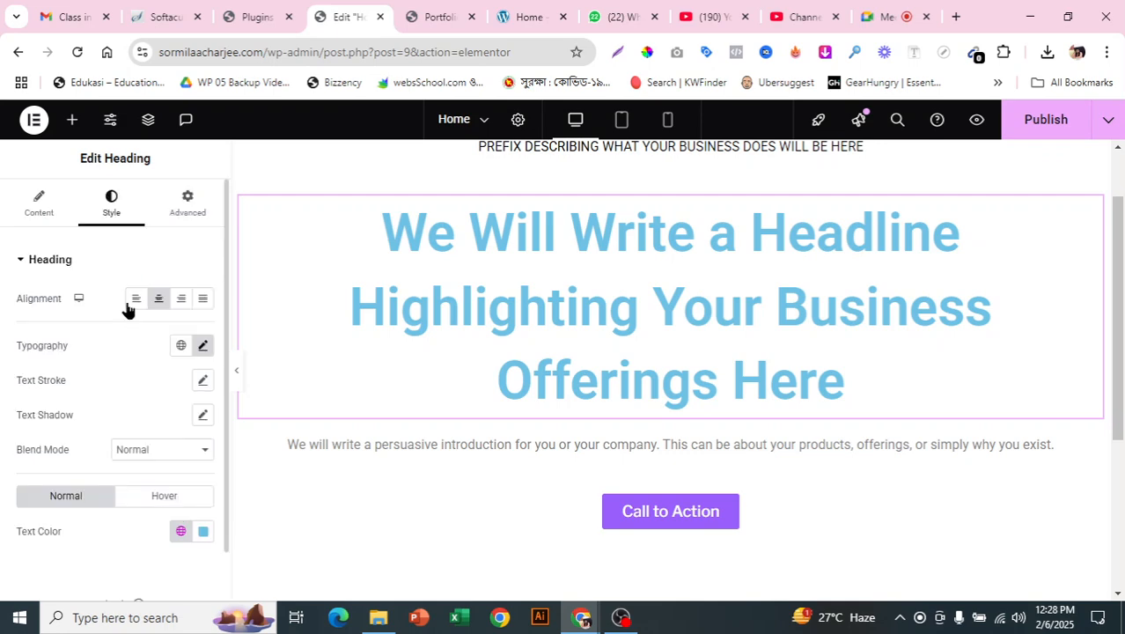
left_click(183, 217)
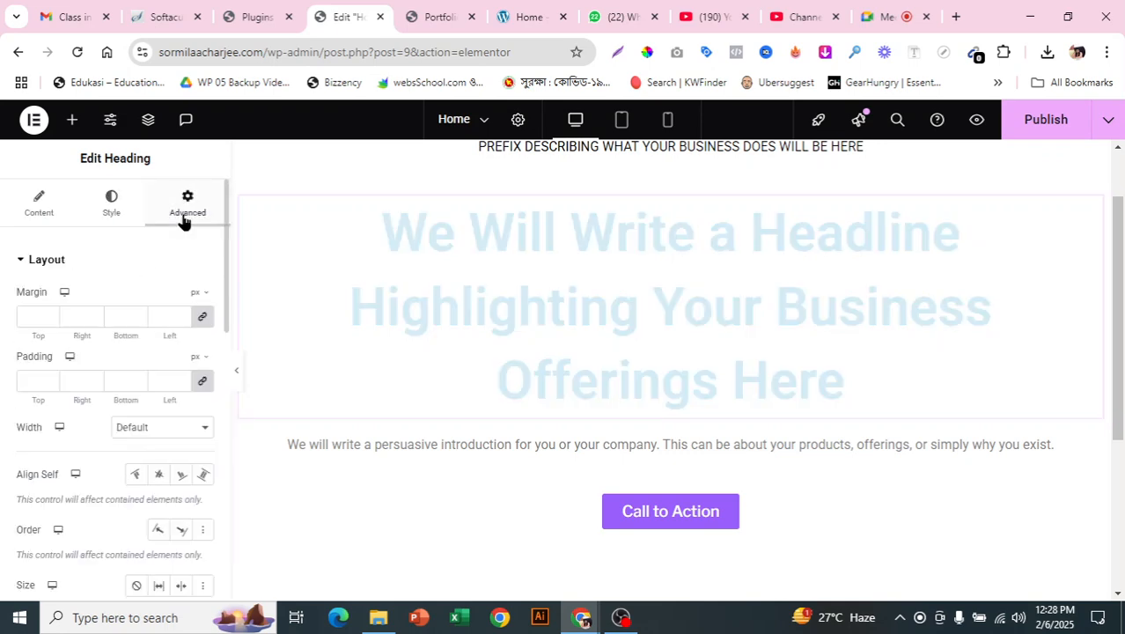
left_click(177, 431)
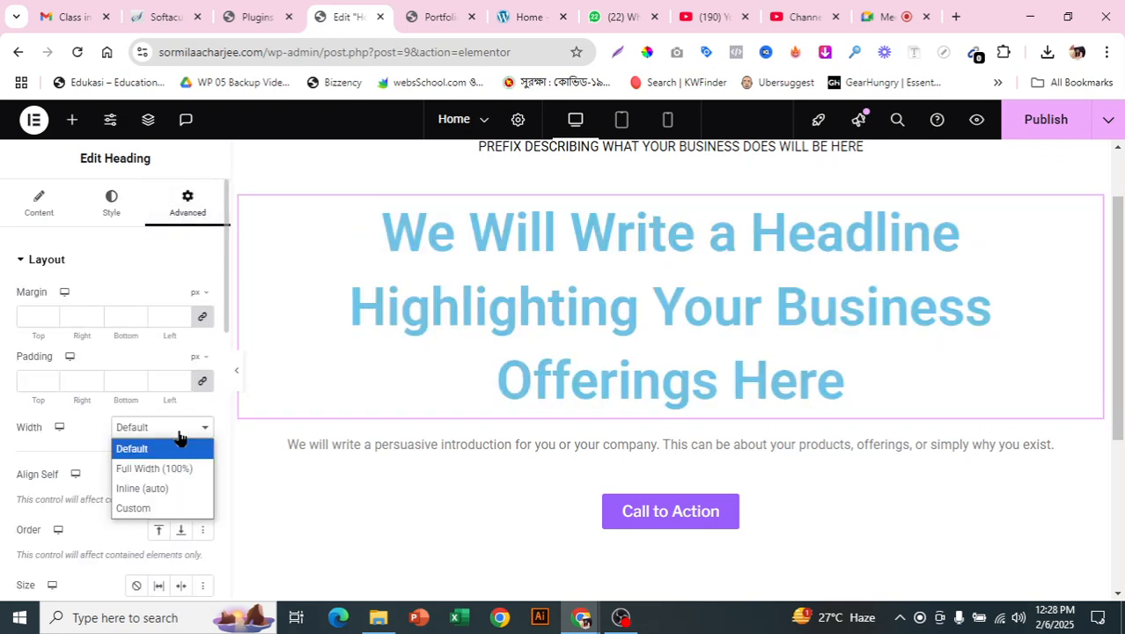
left_click(174, 508)
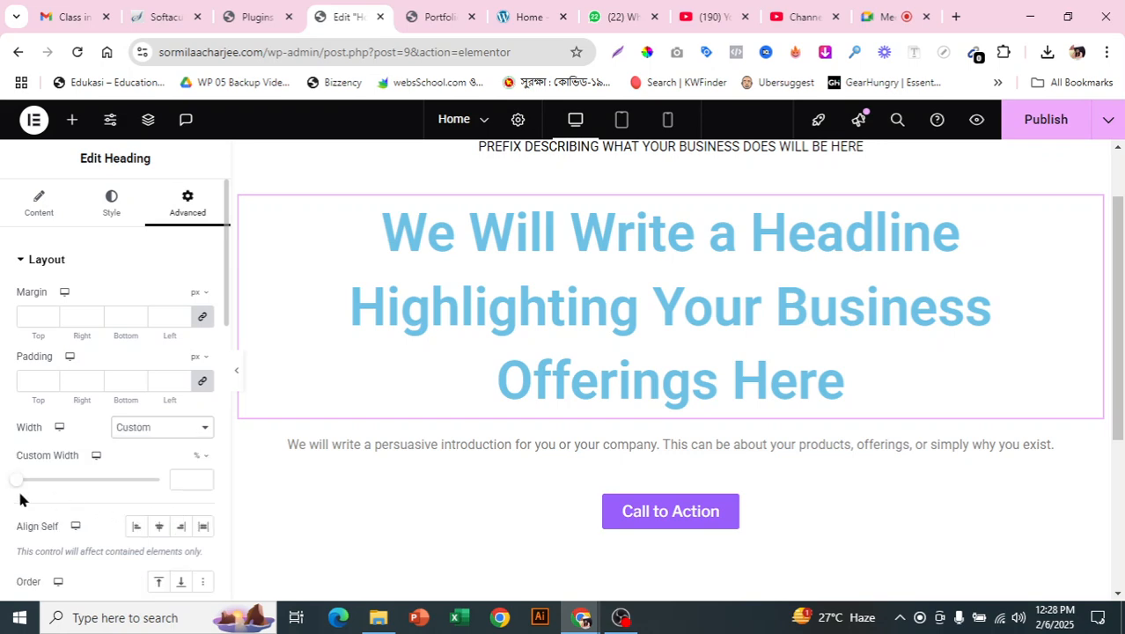
left_click_drag(13, 490, 125, 495)
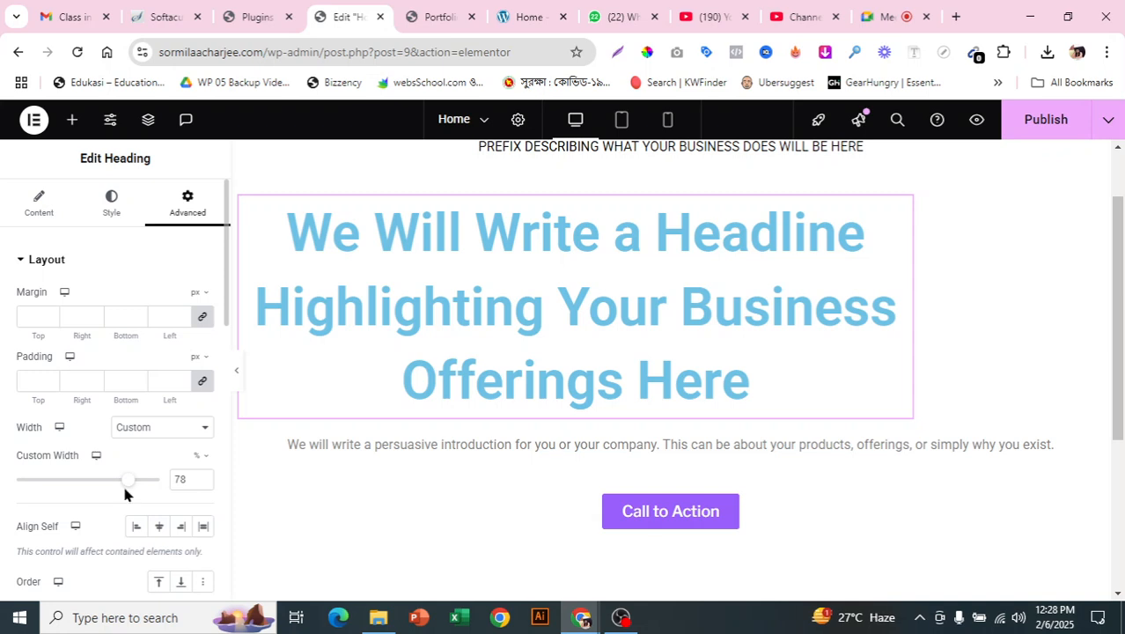
left_click(158, 526)
scroll(986, 476, "up", 2)
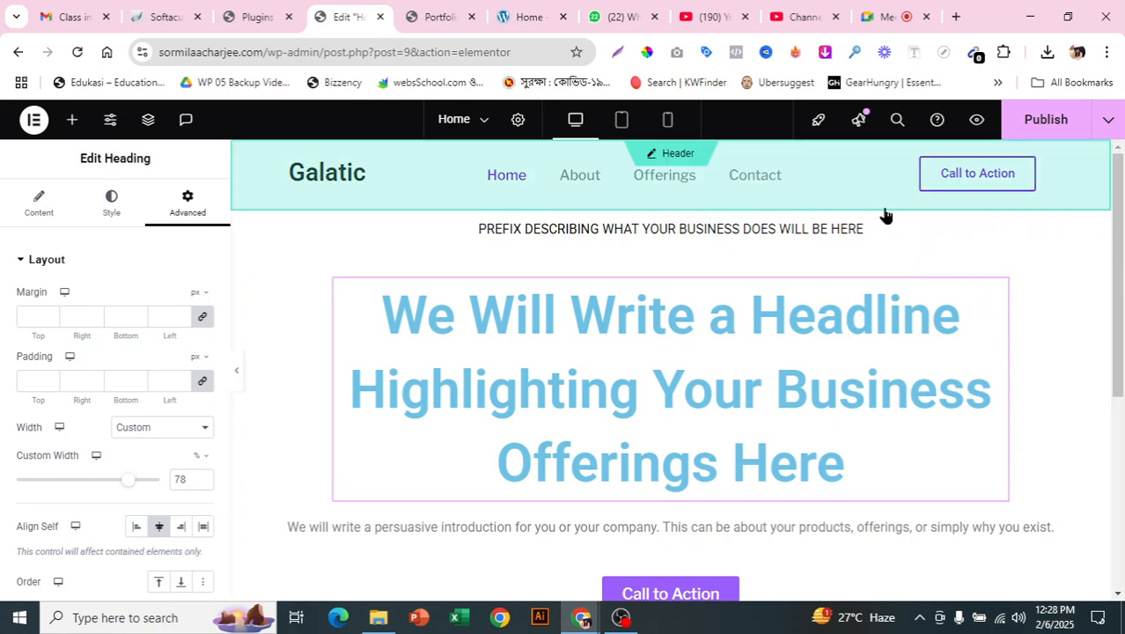
- Try the center and end self-alignments on the prefix line above the headline, and set its Align Self to Stretch
left_click(1093, 243)
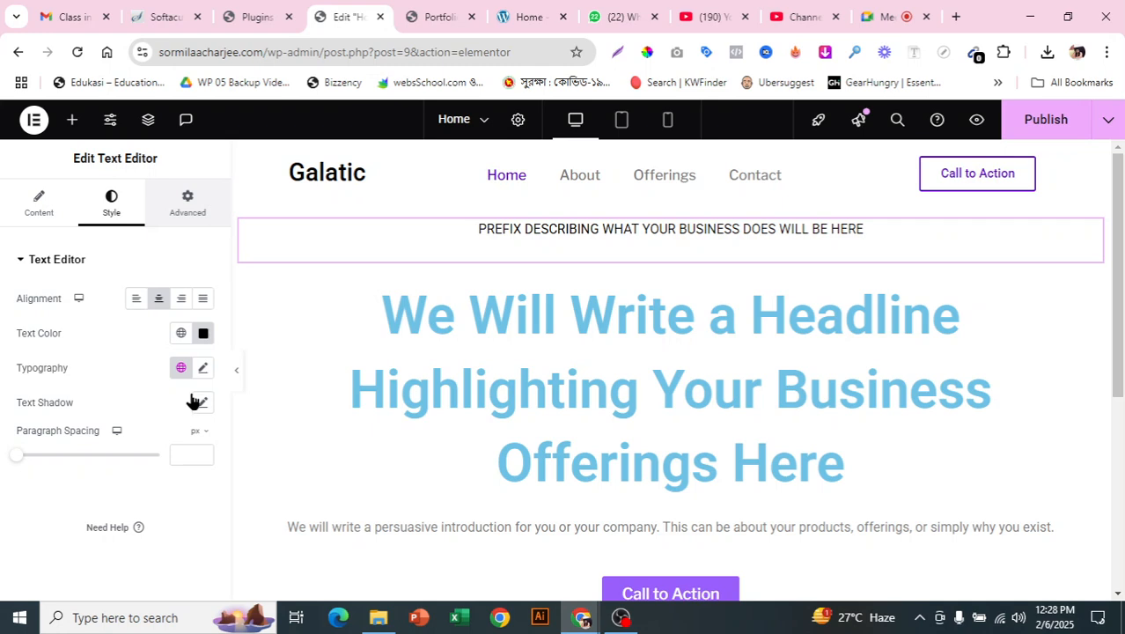
scroll(180, 414, "down", 1)
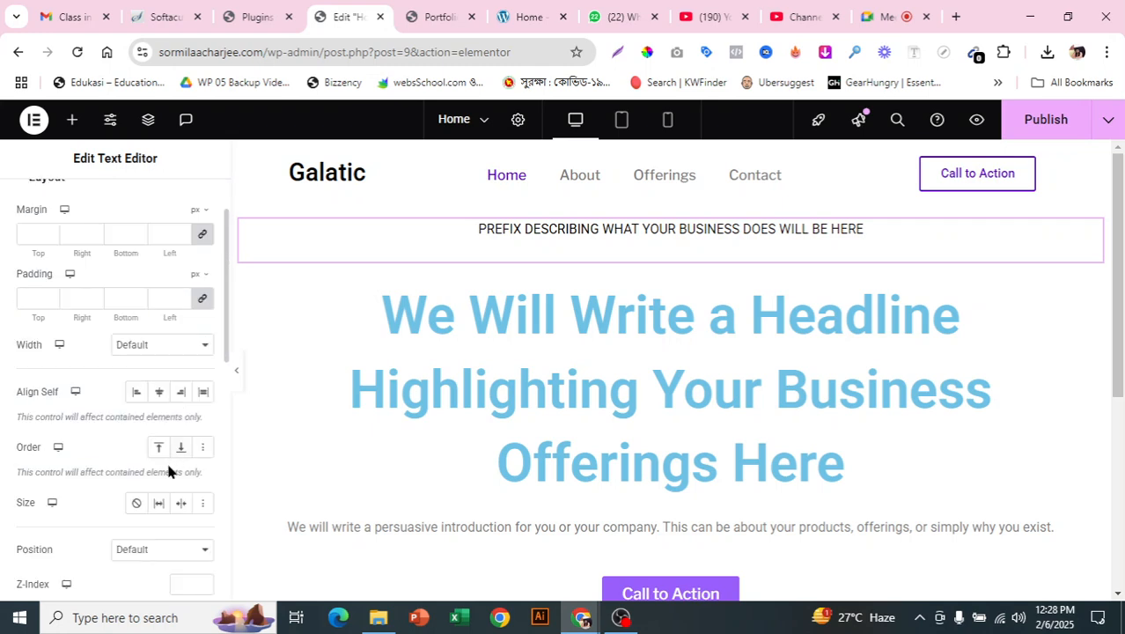
left_click(159, 395)
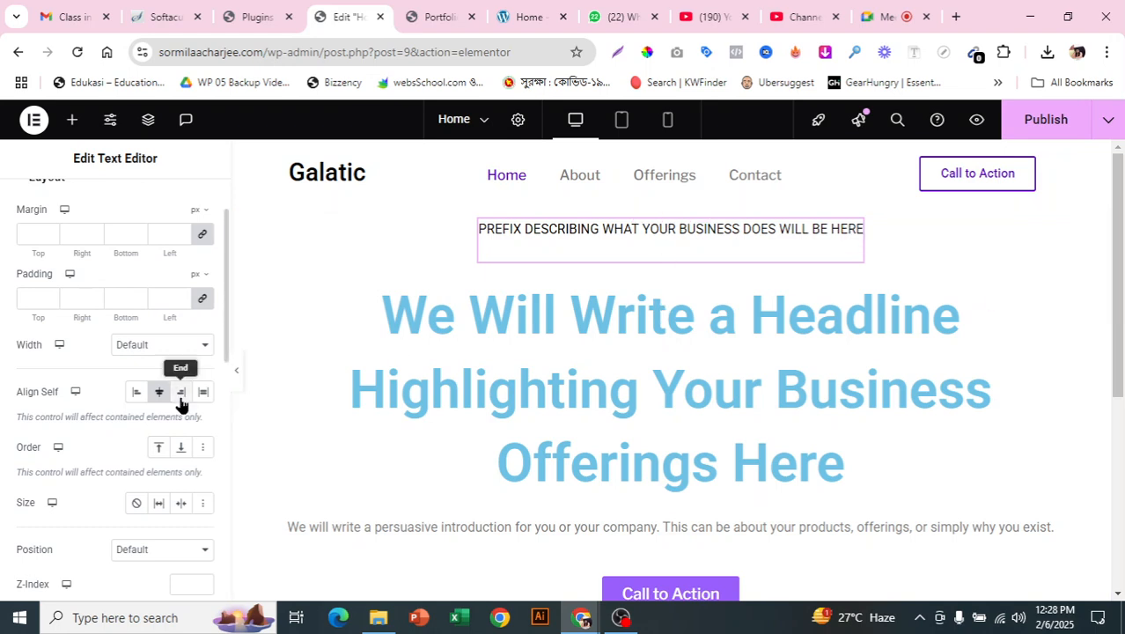
left_click(181, 394)
left_click(160, 394)
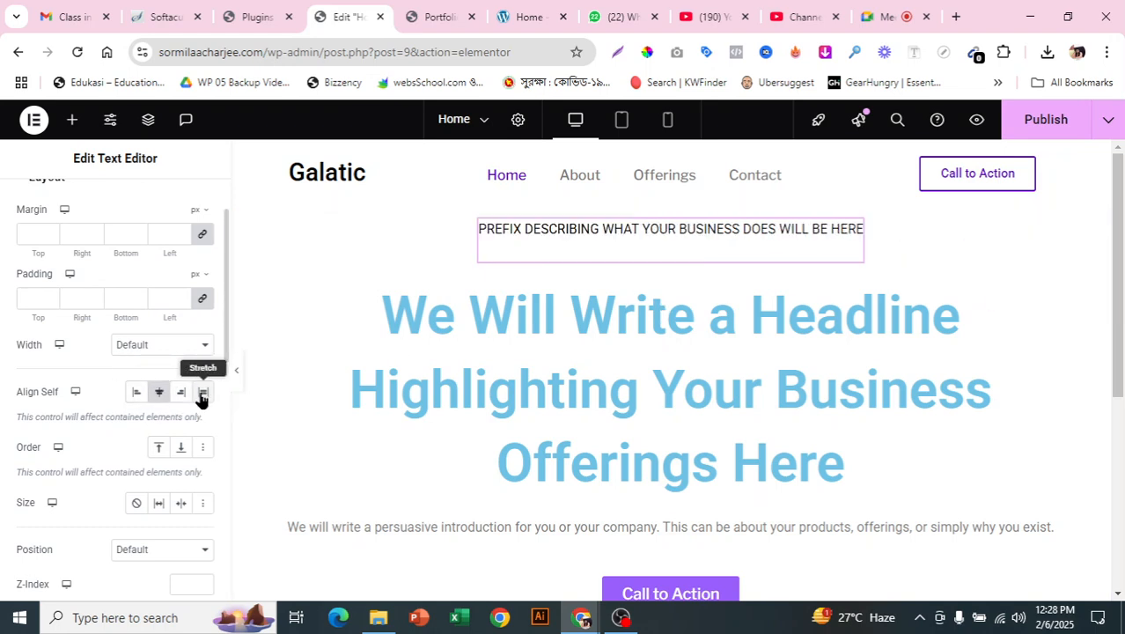
left_click(201, 396)
- Set the introduction paragraph's text color to black and its paragraph spacing to 0 px
scroll(640, 427, "down", 2)
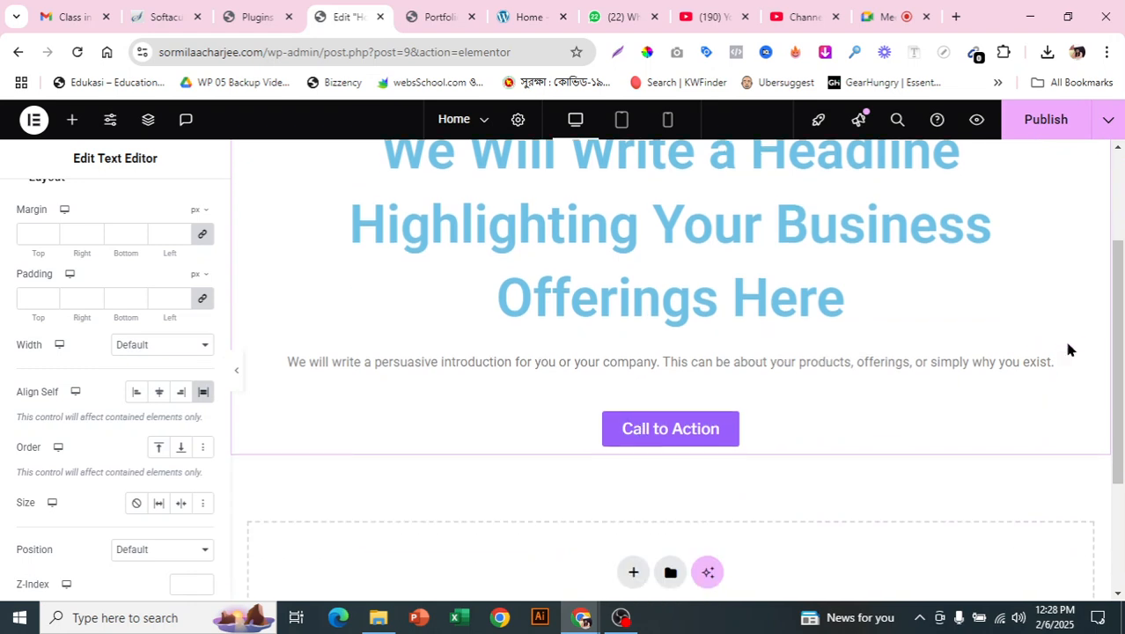
left_click(1089, 373)
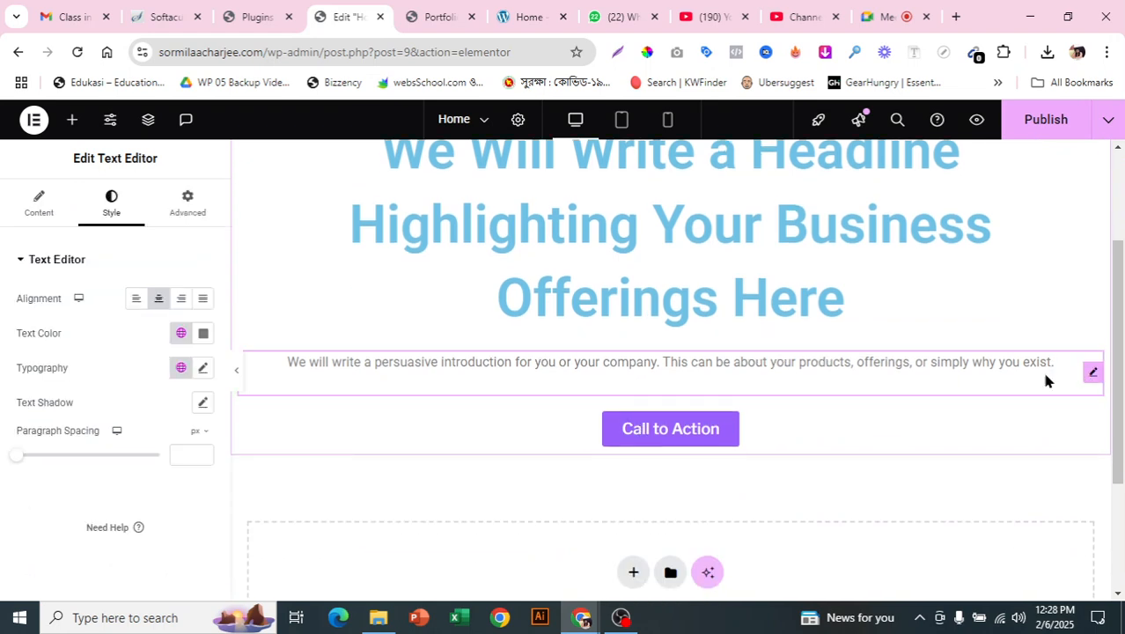
left_click(200, 338)
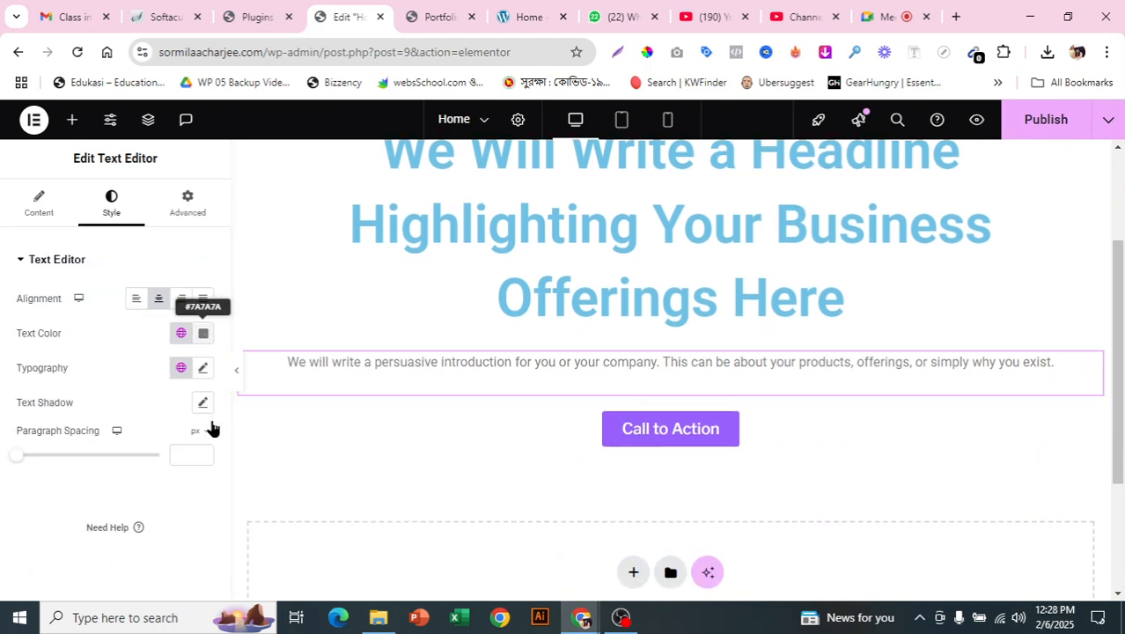
left_click_drag(174, 435, 29, 585)
left_click(3, 385)
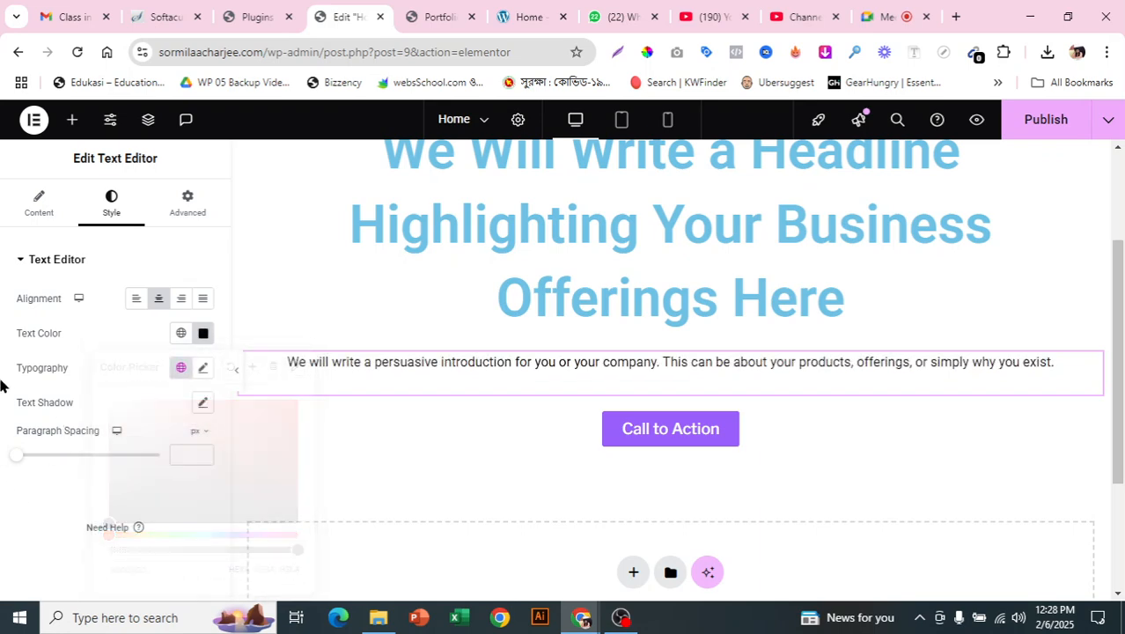
mouse_move(11, 462)
left_mouse_down()
mouse_move(55, 462)
mouse_move(6, 462)
left_mouse_up()
scroll(744, 231, "up", 2)
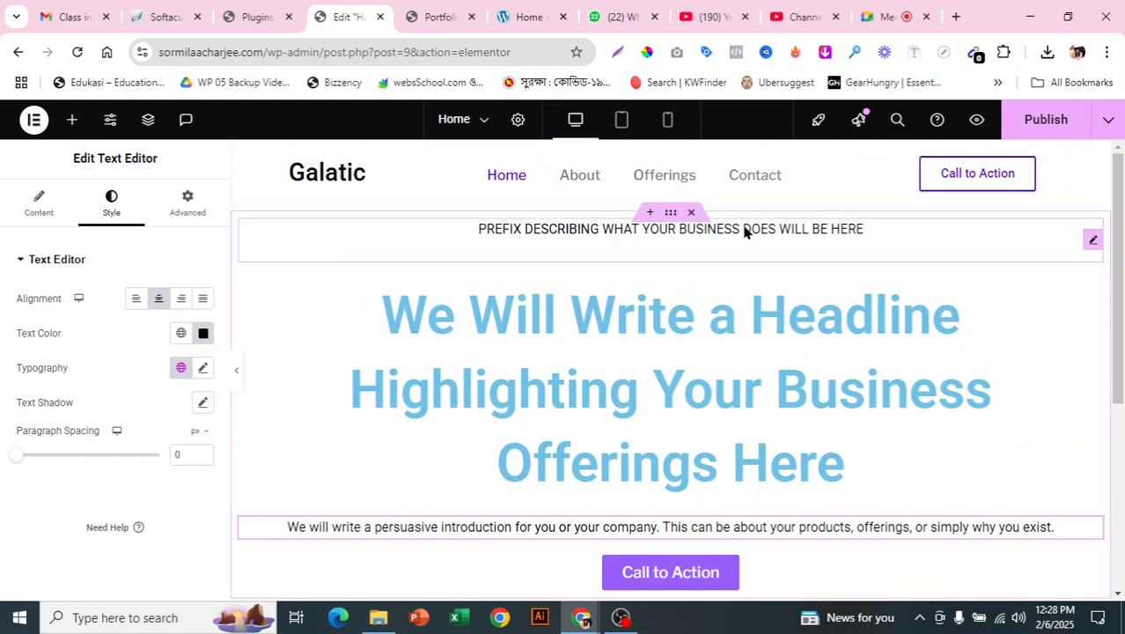
- Give the introduction paragraph a custom width of 52% and center it within its container with Align Self
scroll(730, 465, "down", 1)
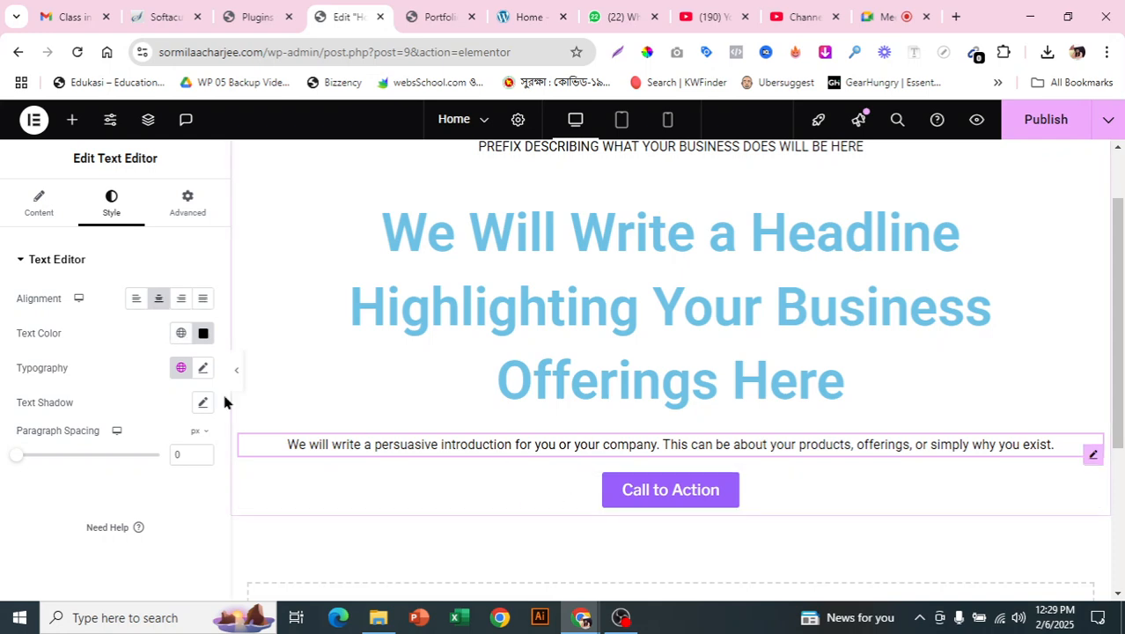
left_click(209, 204)
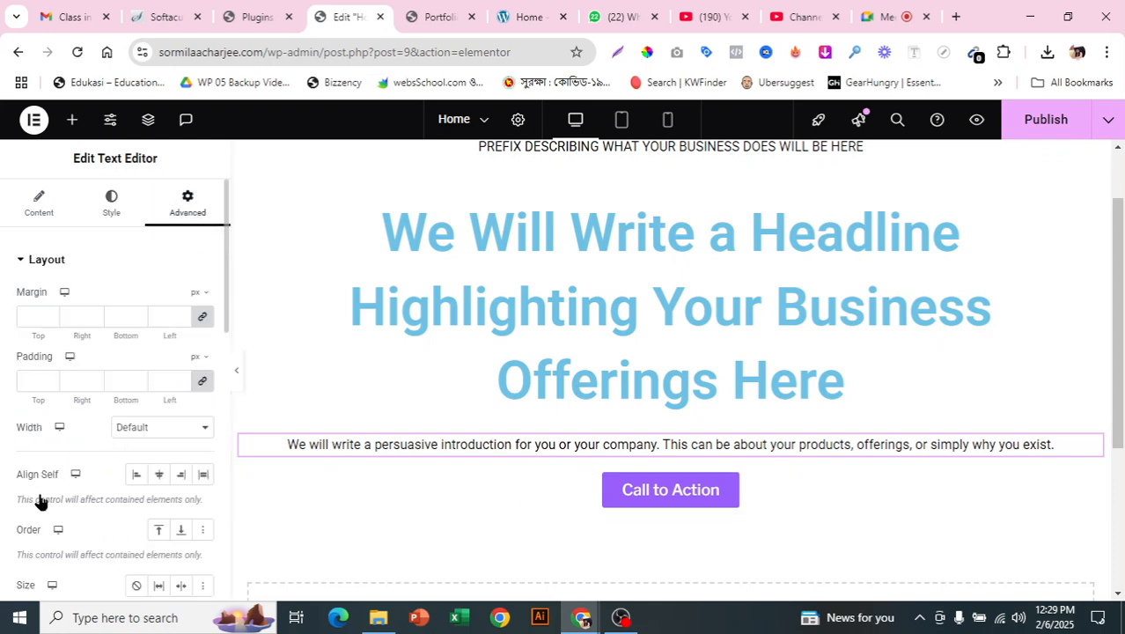
scroll(39, 500, "down", 1)
left_click(167, 345)
left_click(168, 420)
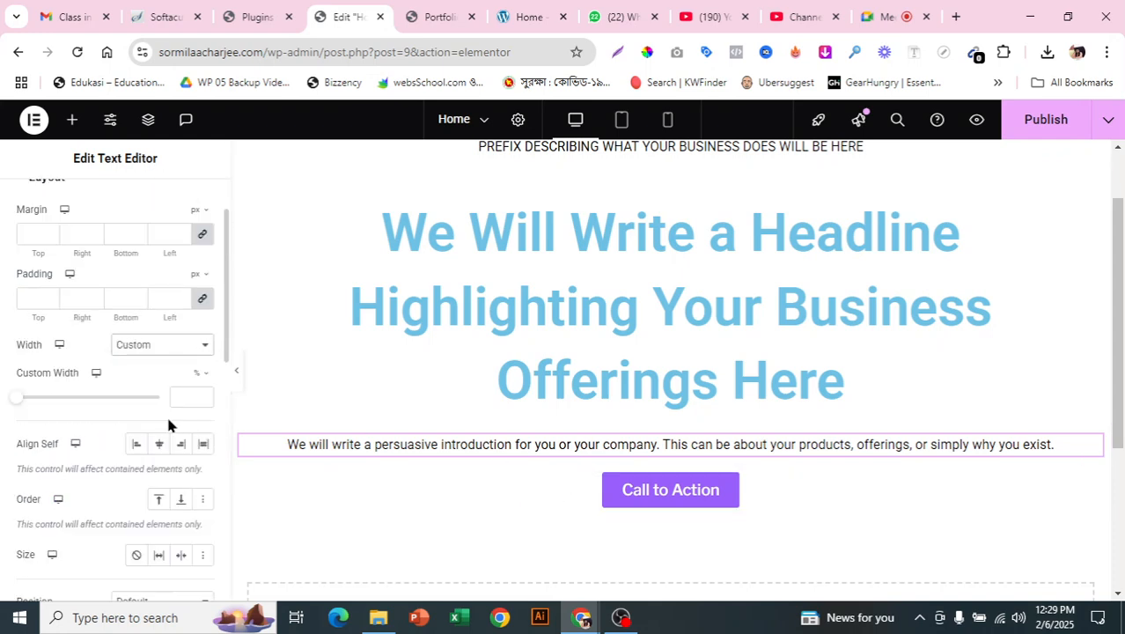
left_click_drag(14, 401, 89, 397)
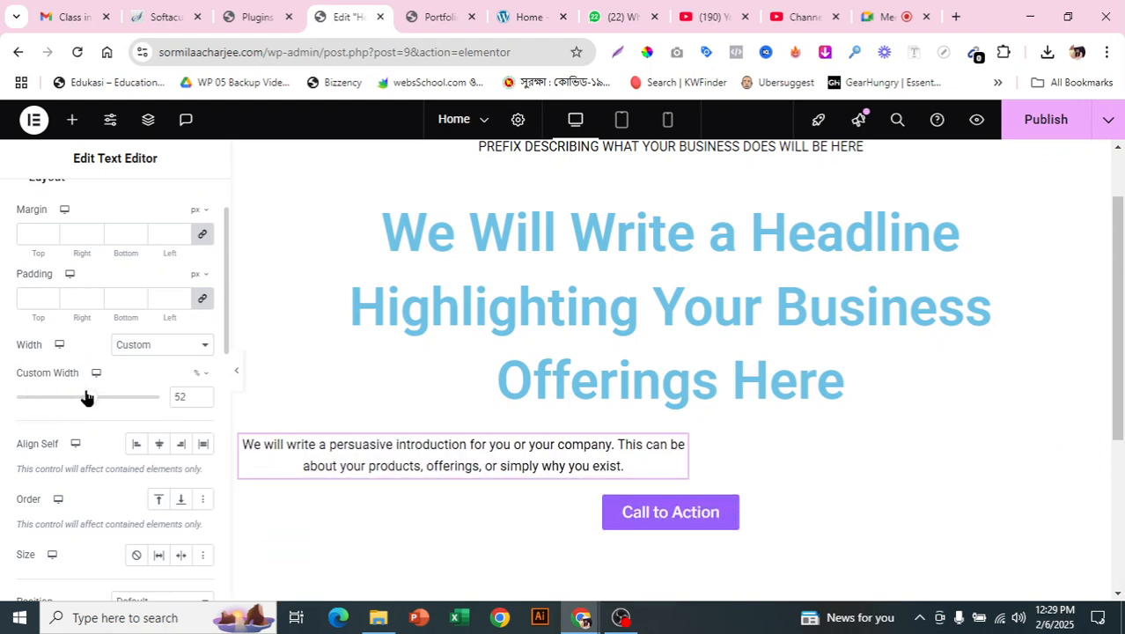
left_click(155, 448)
- Set the columns gap of the prefix line above the headline to 0 px
scroll(775, 449, "up", 2)
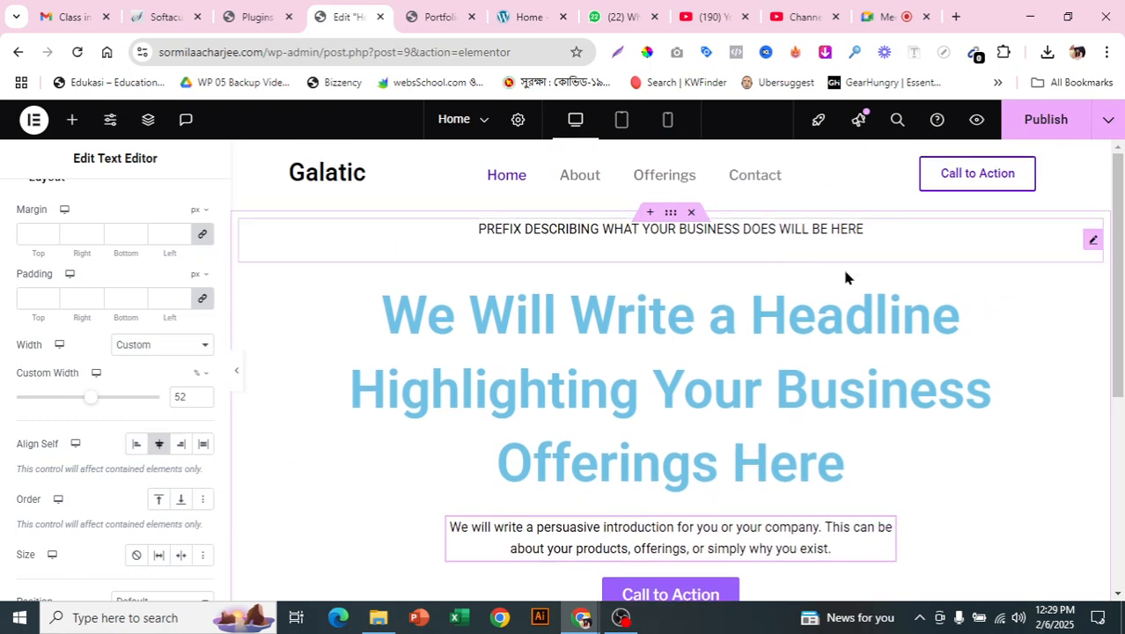
left_click(1091, 241)
scroll(150, 460, "down", 4)
scroll(55, 296, "up", 4)
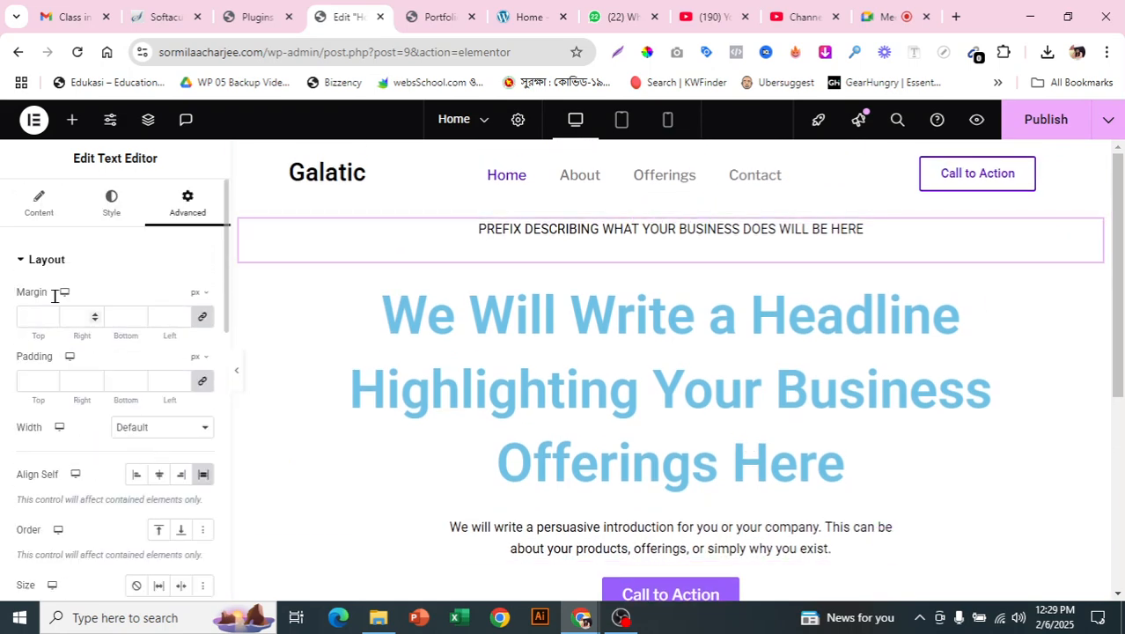
left_click(55, 231)
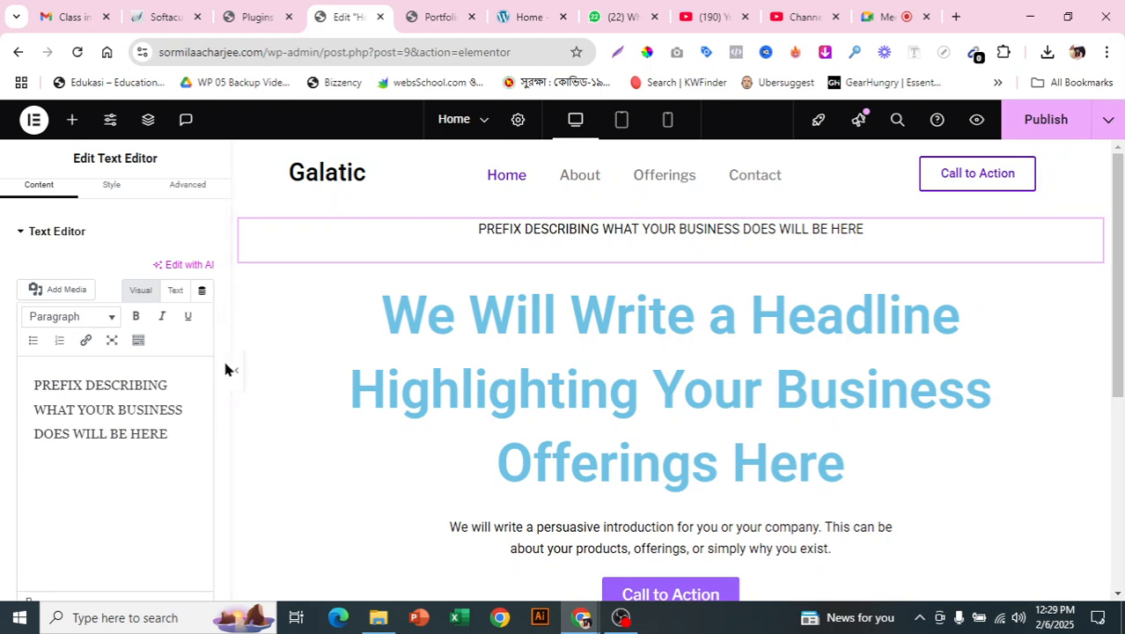
left_click_drag(227, 356, 235, 531)
scroll(58, 465, "up", 1)
scroll(45, 474, "down", 1)
scroll(26, 484, "up", 1)
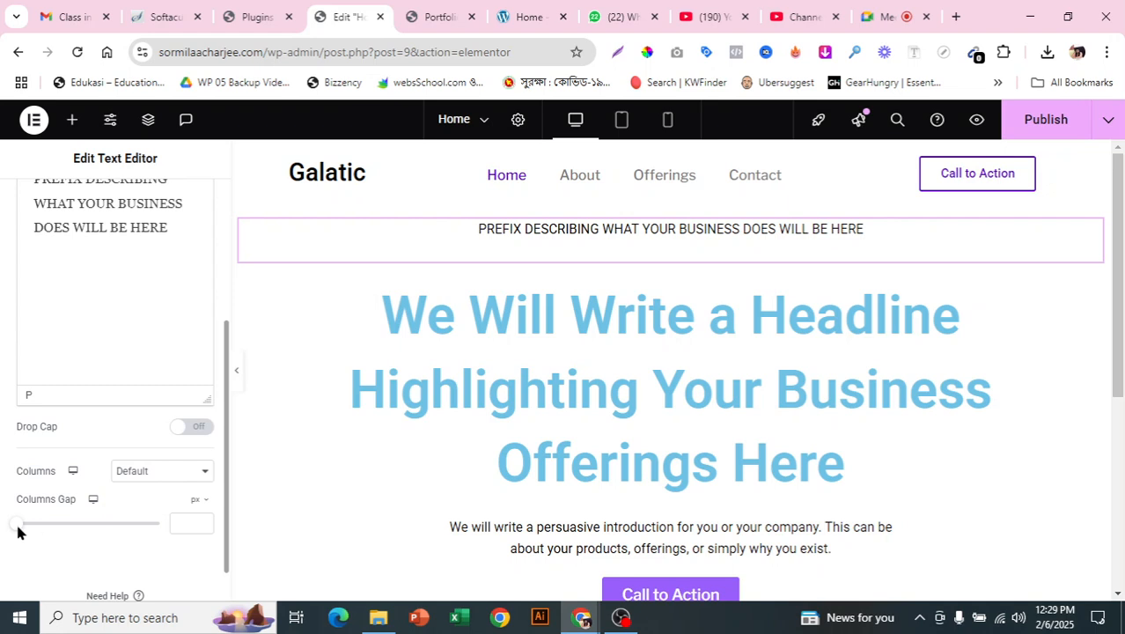
scroll(18, 531, "down", 1)
mouse_move(15, 483)
left_mouse_down()
mouse_move(85, 476)
mouse_move(2, 478)
left_mouse_up()
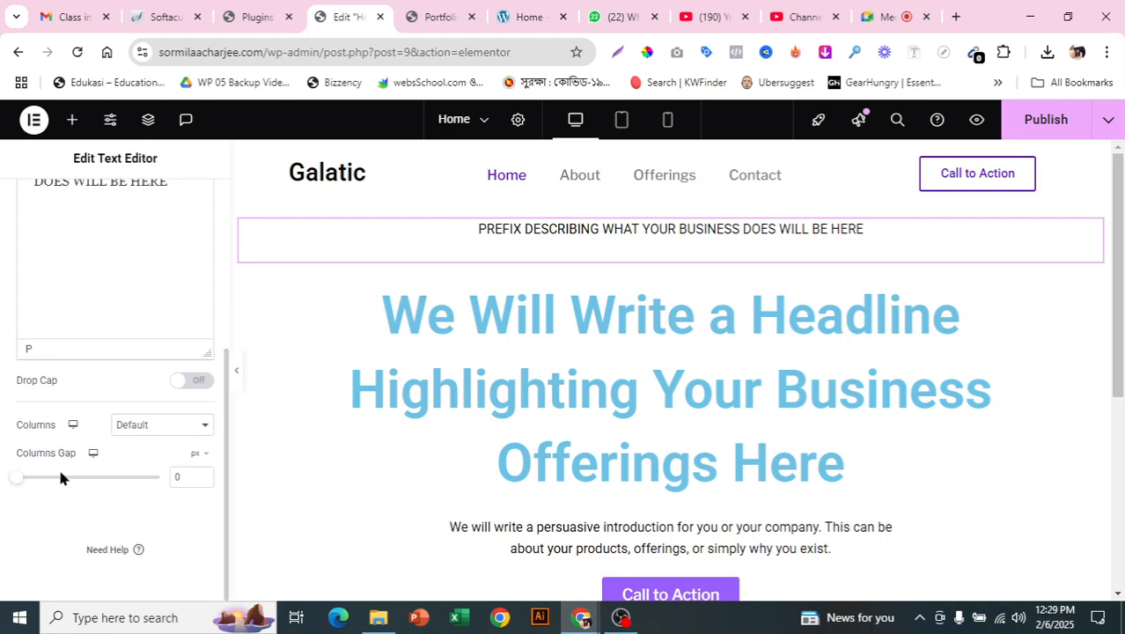
- Check the prefix line's column count options and try a columns gap of 9 px
scroll(36, 478, "up", 4)
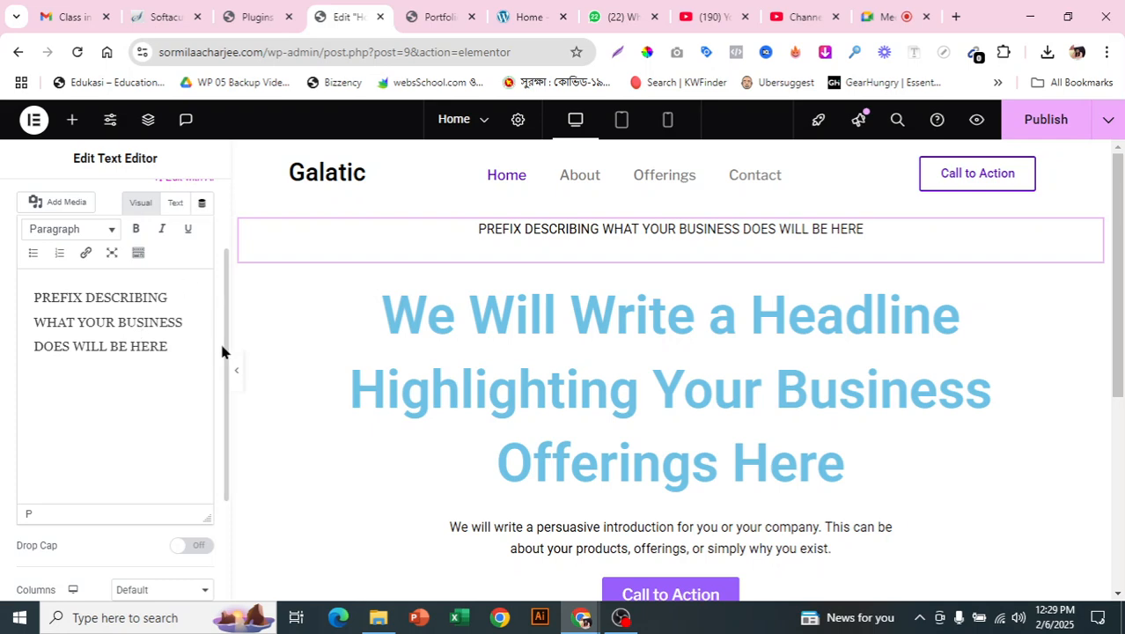
scroll(223, 352, "down", 4)
left_click_drag(224, 352, 133, 241)
left_click(145, 371)
scroll(141, 297, "up", 2)
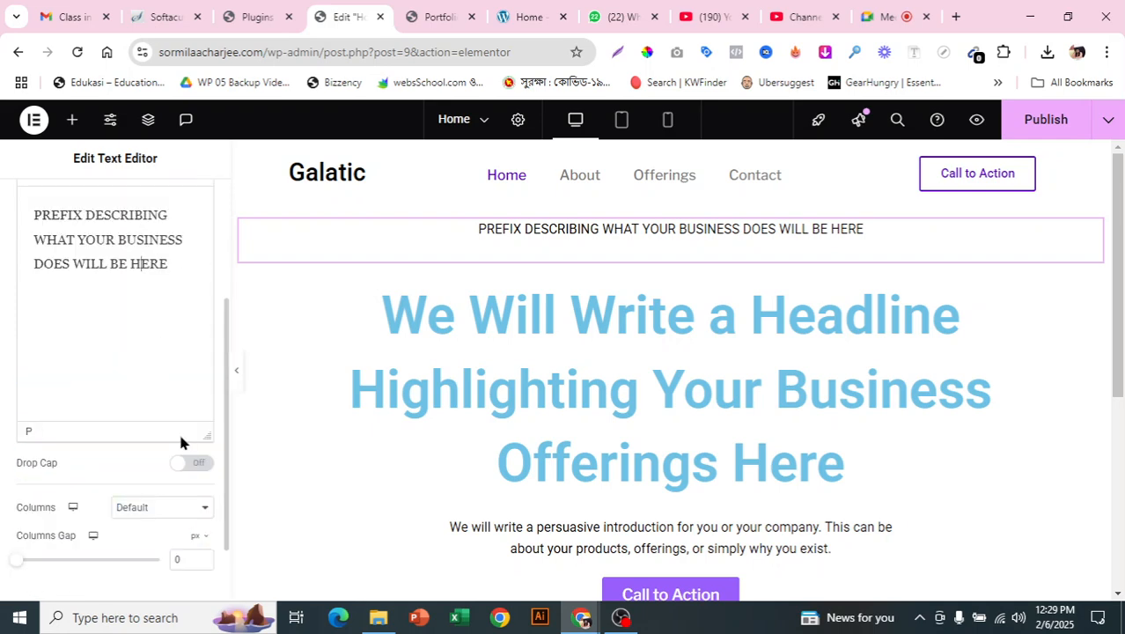
scroll(171, 426, "up", 2)
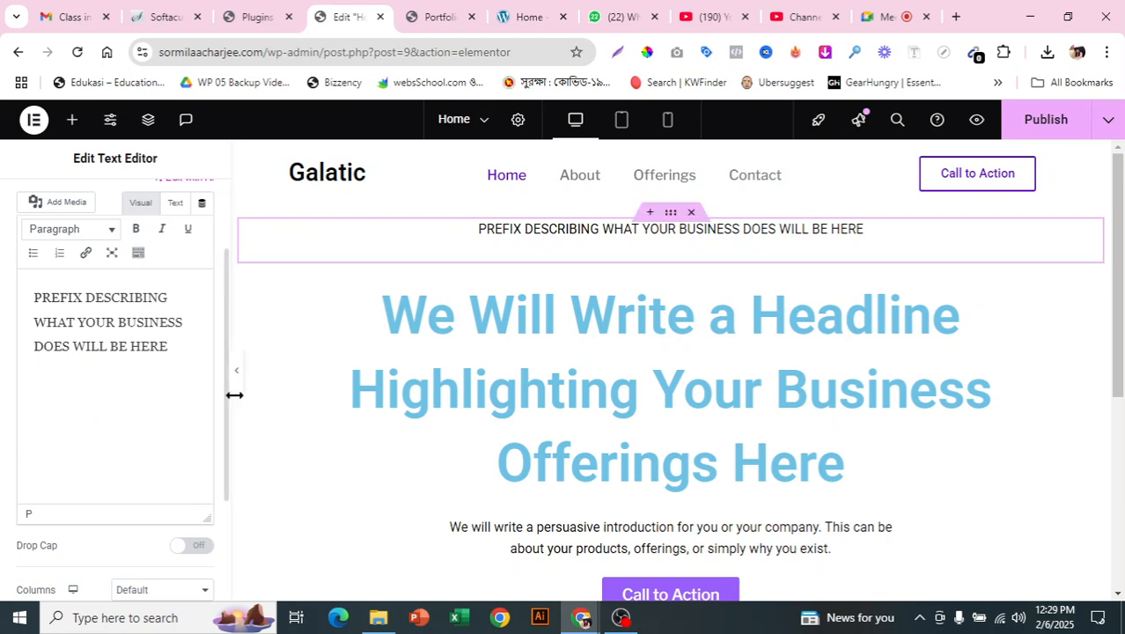
scroll(211, 480, "down", 3)
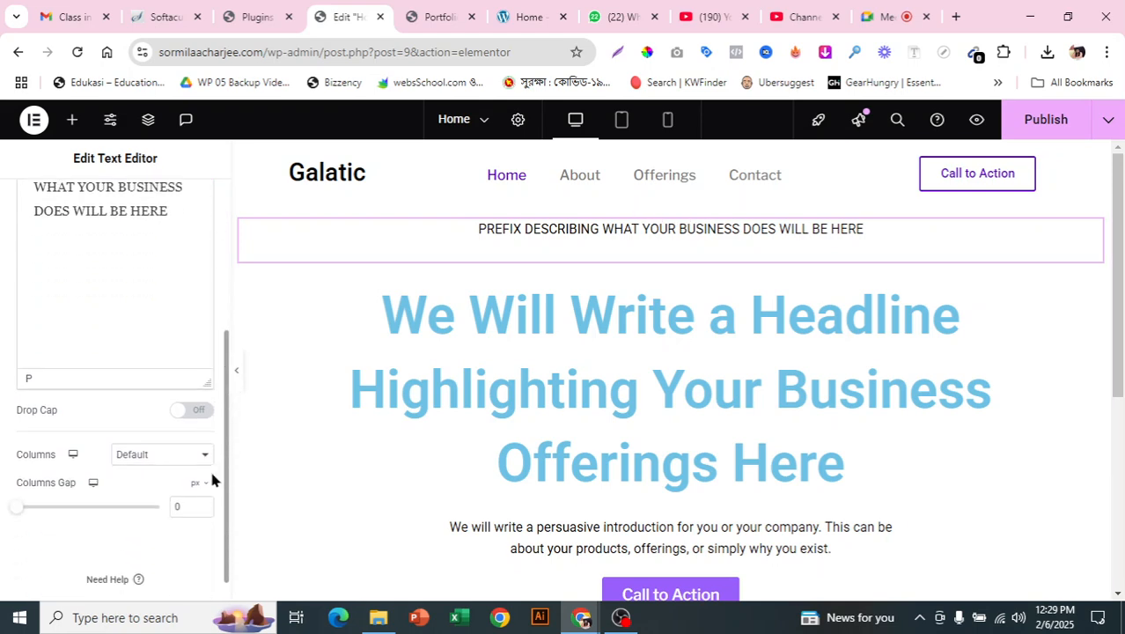
scroll(212, 480, "down", 1)
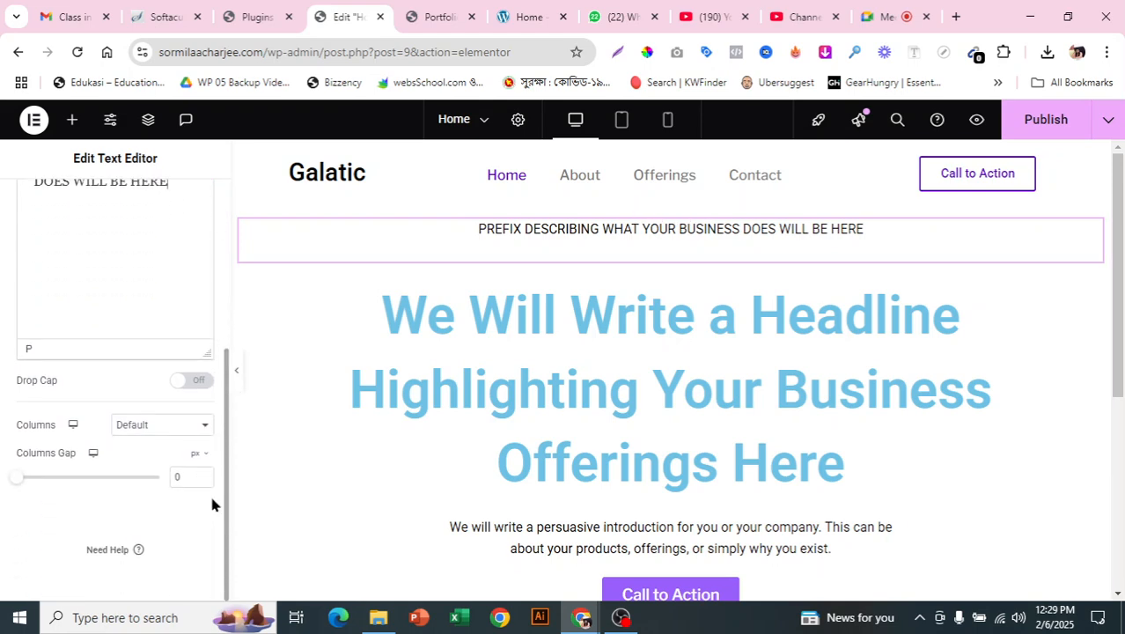
left_click(154, 426)
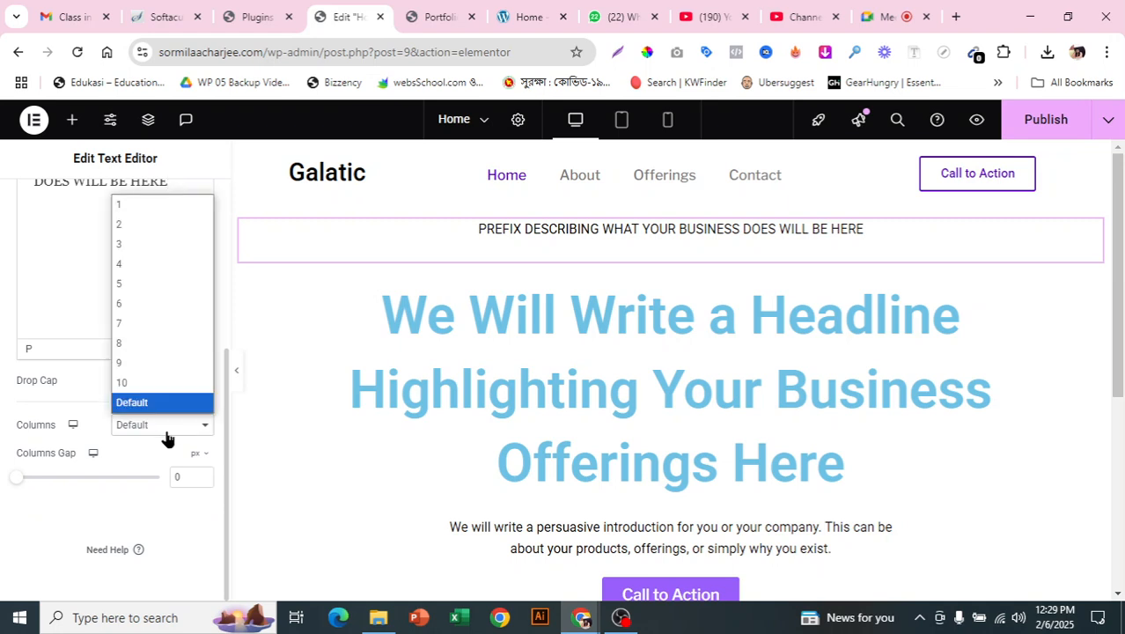
left_click(44, 501)
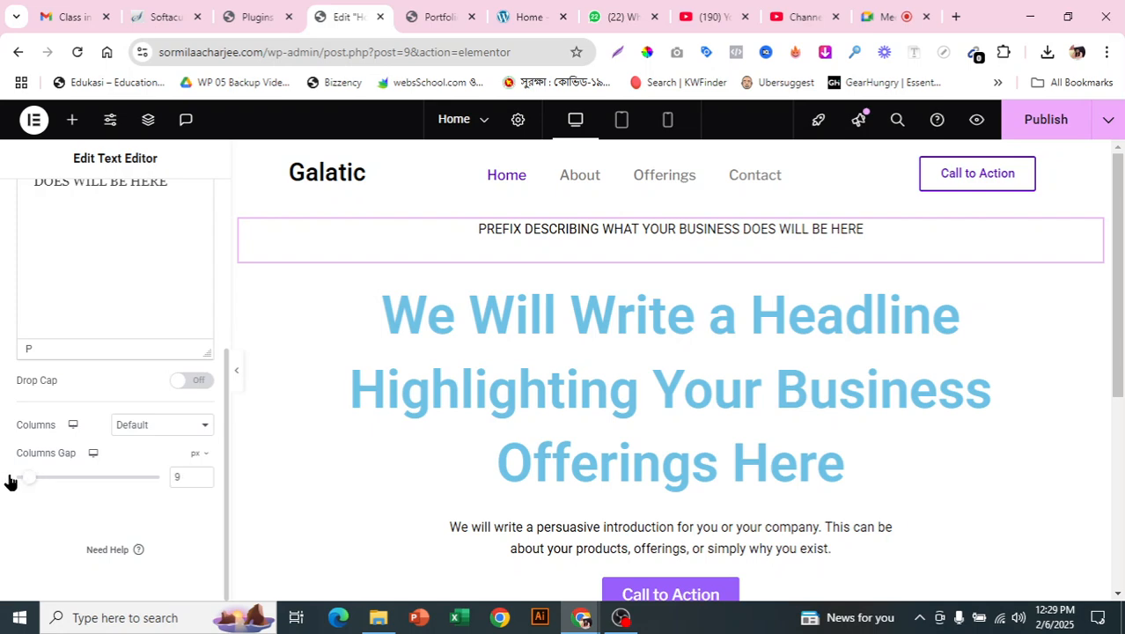
scroll(70, 476, "up", 3)
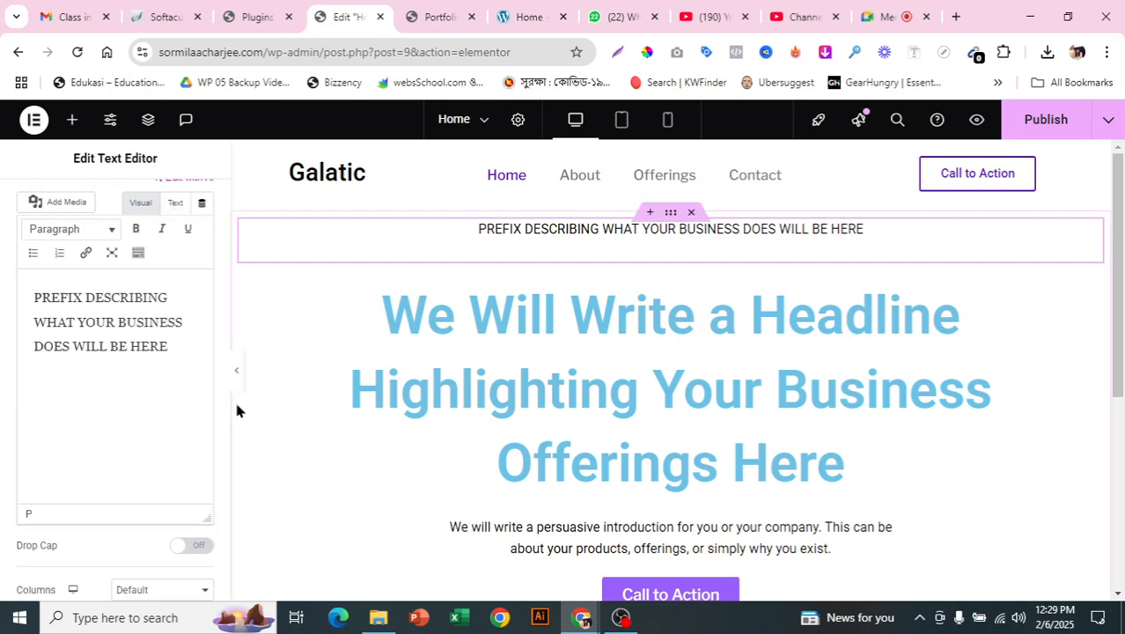
- Set the prefix line's paragraph spacing to 0 px
scroll(225, 361, "up", 2)
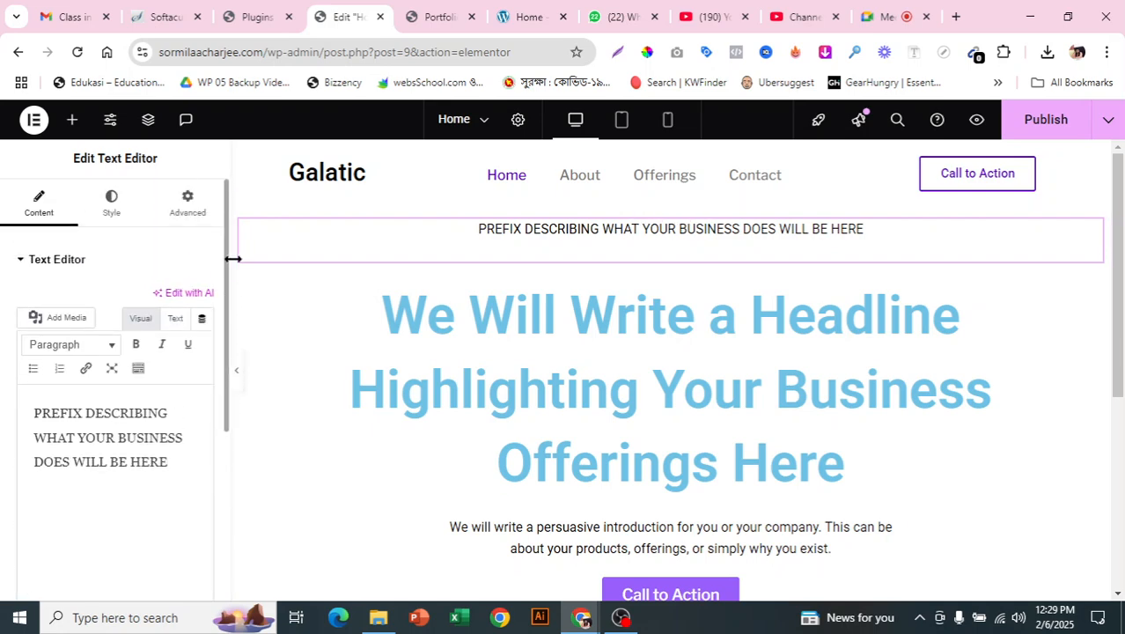
left_click(120, 206)
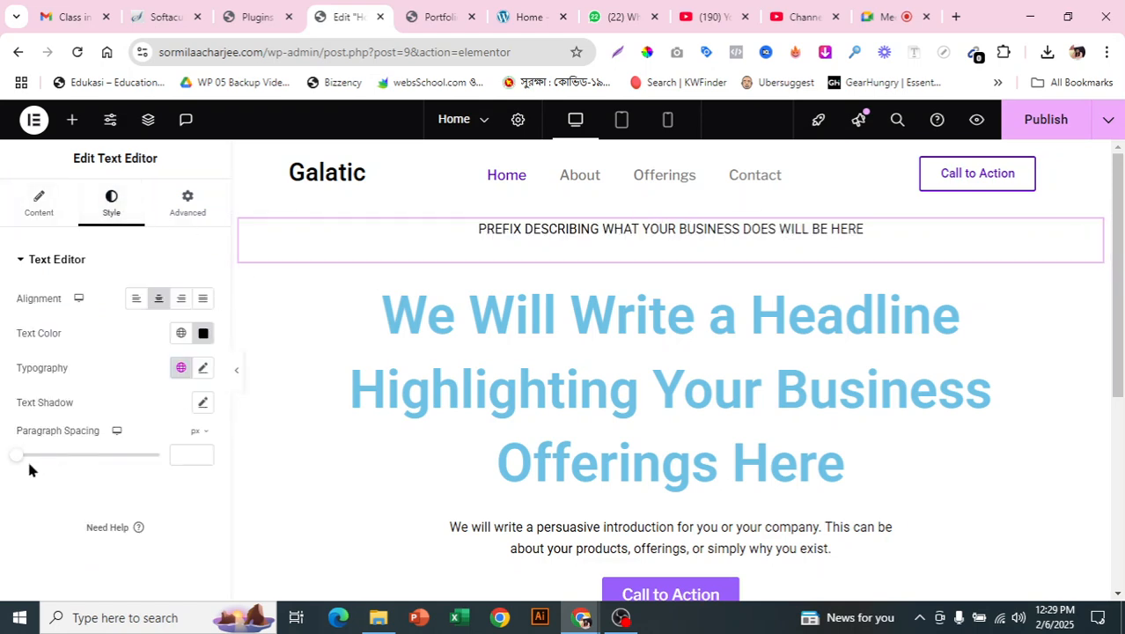
mouse_move(21, 464)
left_mouse_down()
mouse_move(32, 459)
mouse_move(4, 460)
left_mouse_up()
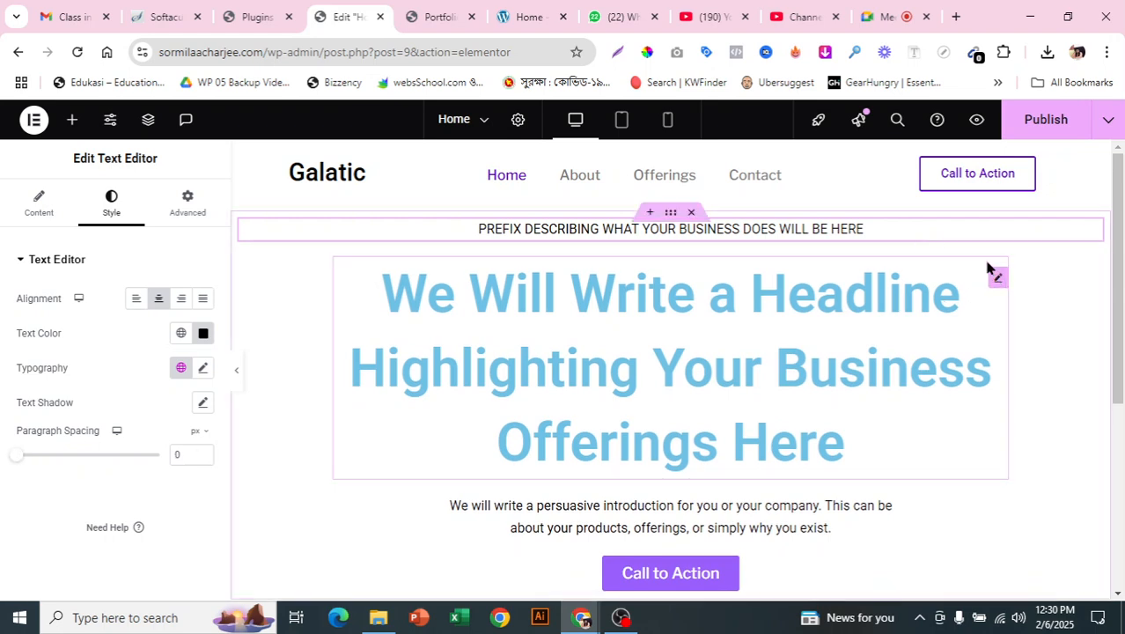
- Compare the hero's top spacing with the demo page, unlink the hero container's margins and set its top margin to 100 px
left_click(670, 216)
left_click(535, 11)
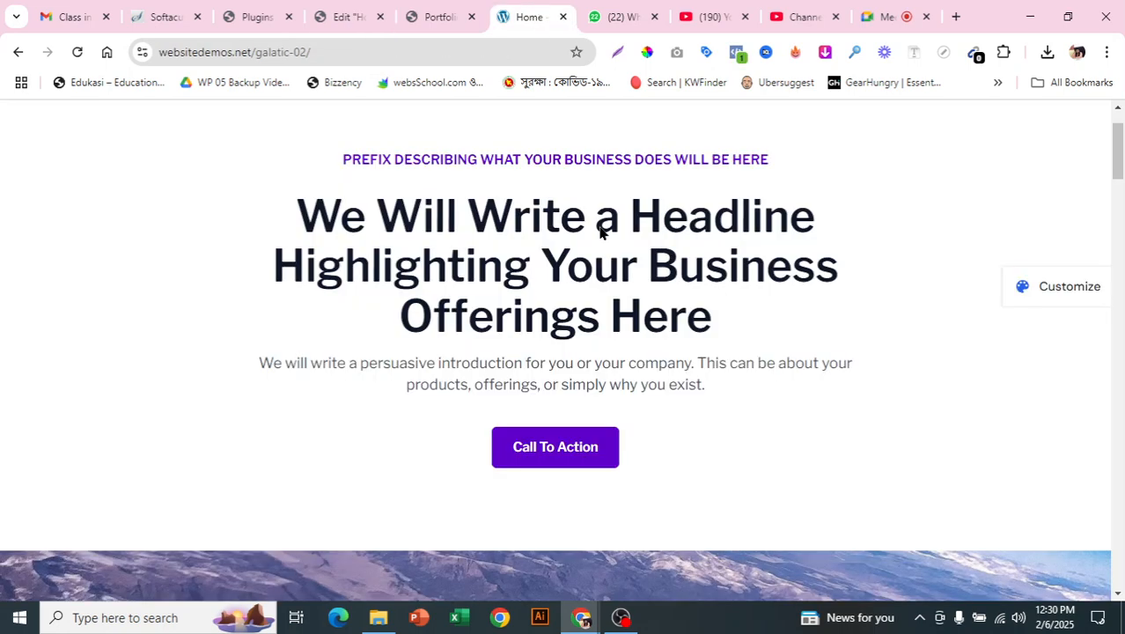
scroll(650, 266, "up", 1)
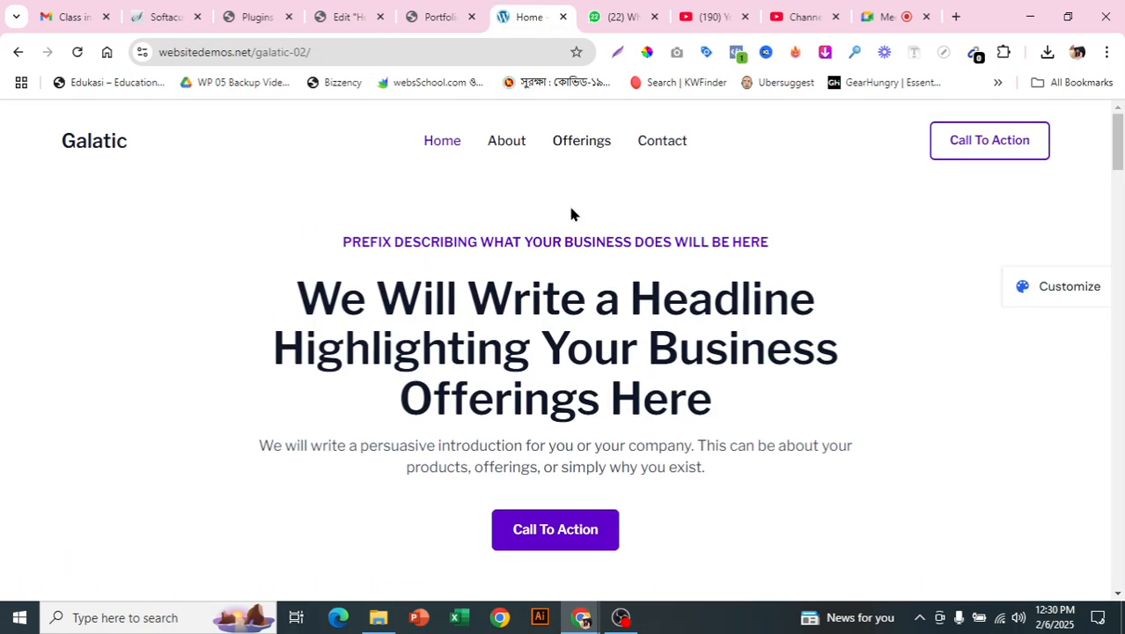
left_click(347, 17)
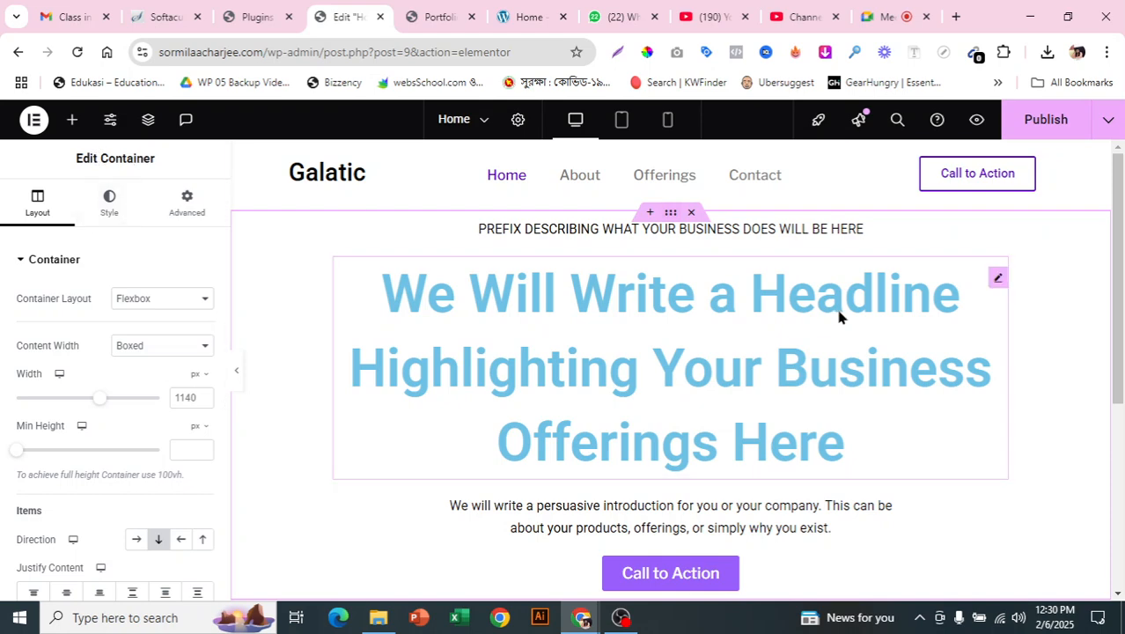
left_click_drag(99, 158, 177, 162)
left_click(177, 158)
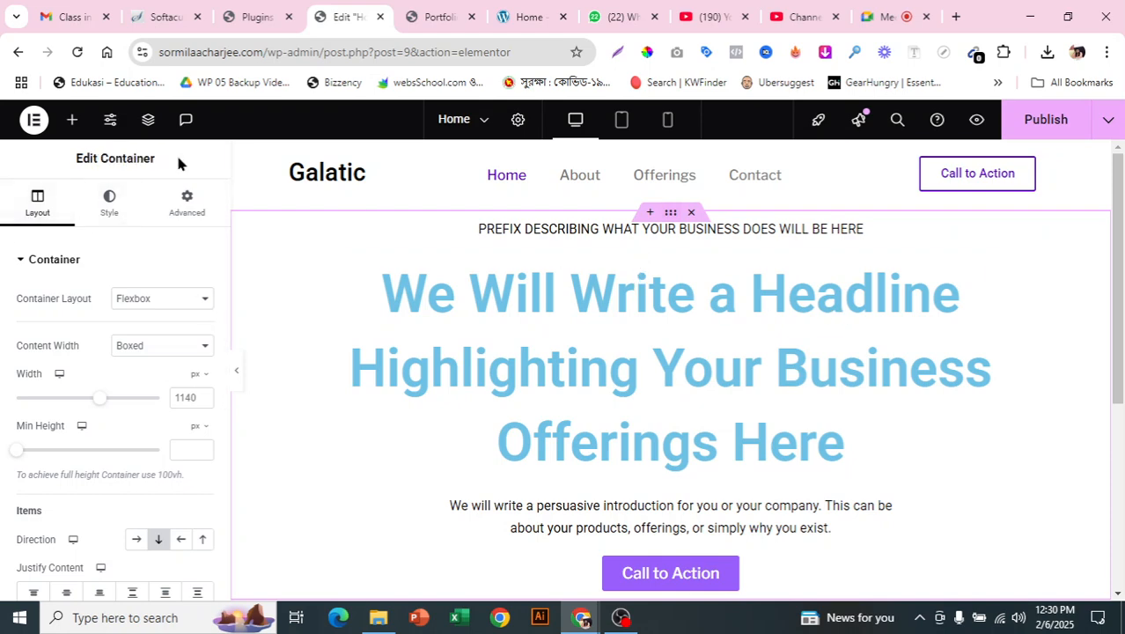
left_click(185, 207)
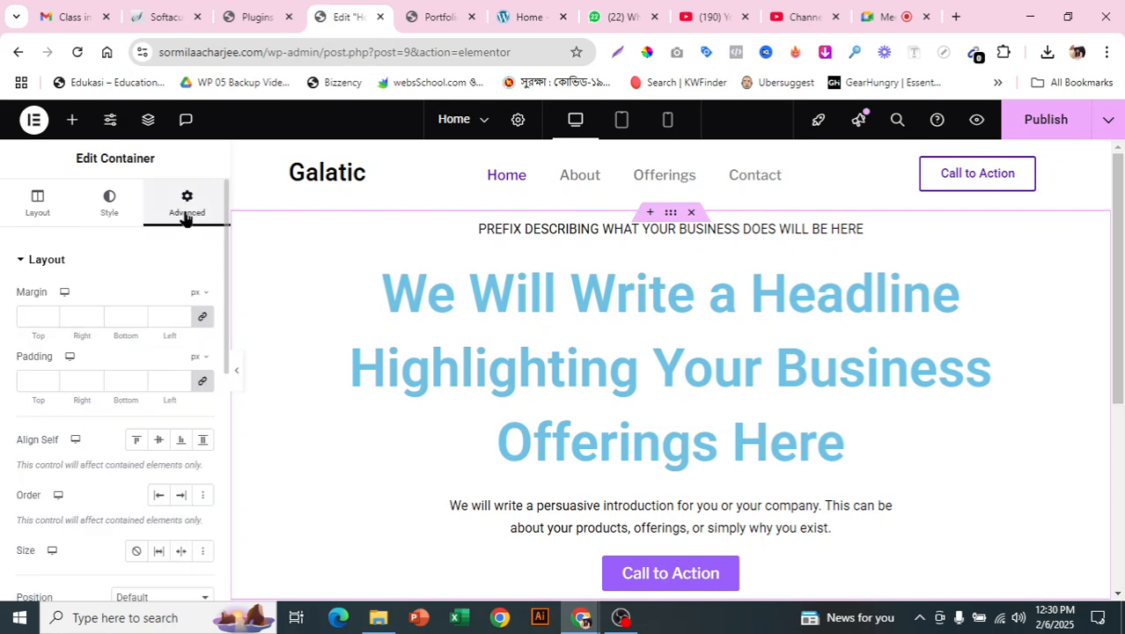
left_click(203, 319)
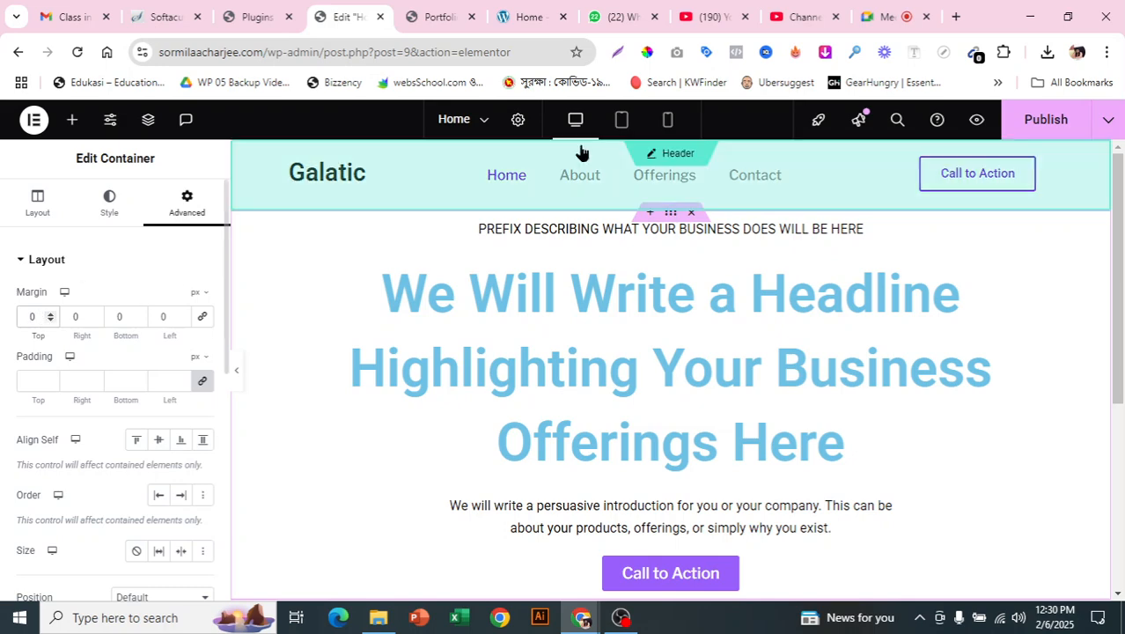
type("100")
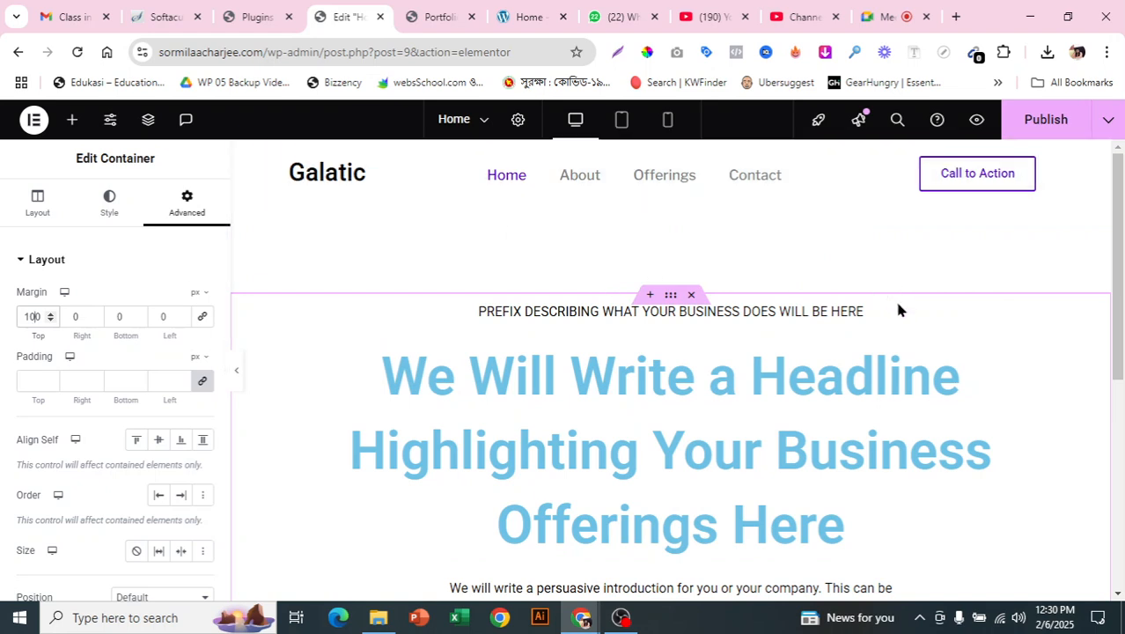
scroll(912, 343, "down", 2)
scroll(920, 375, "up", 2)
- Publish the Home page and switch to the live portfolio site beside the demo
left_click(1058, 130)
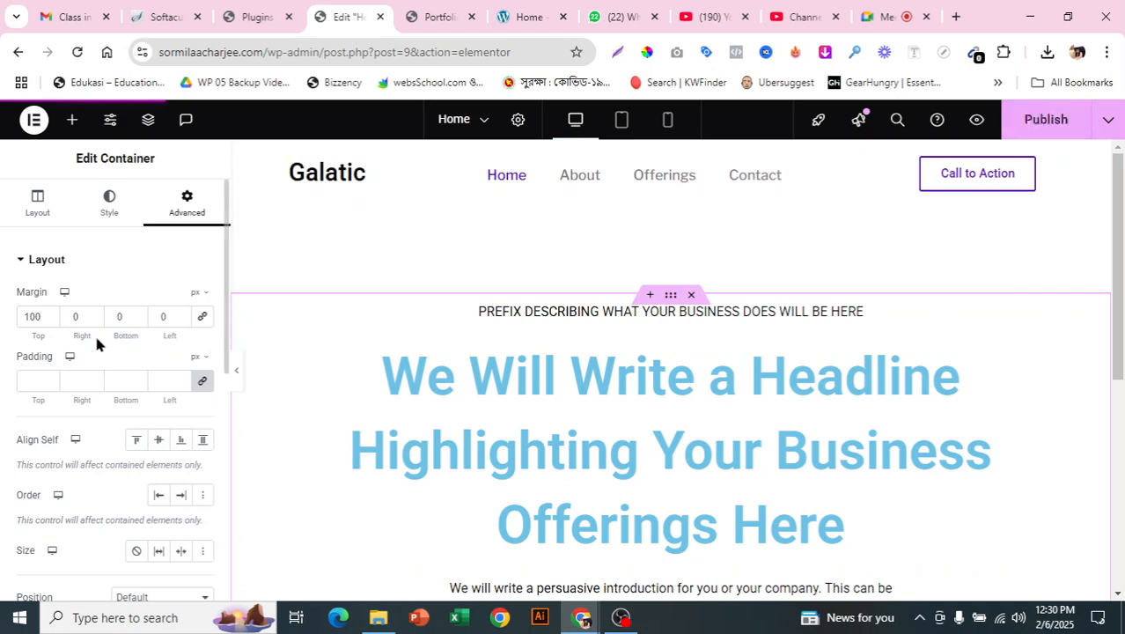
left_click(526, 14)
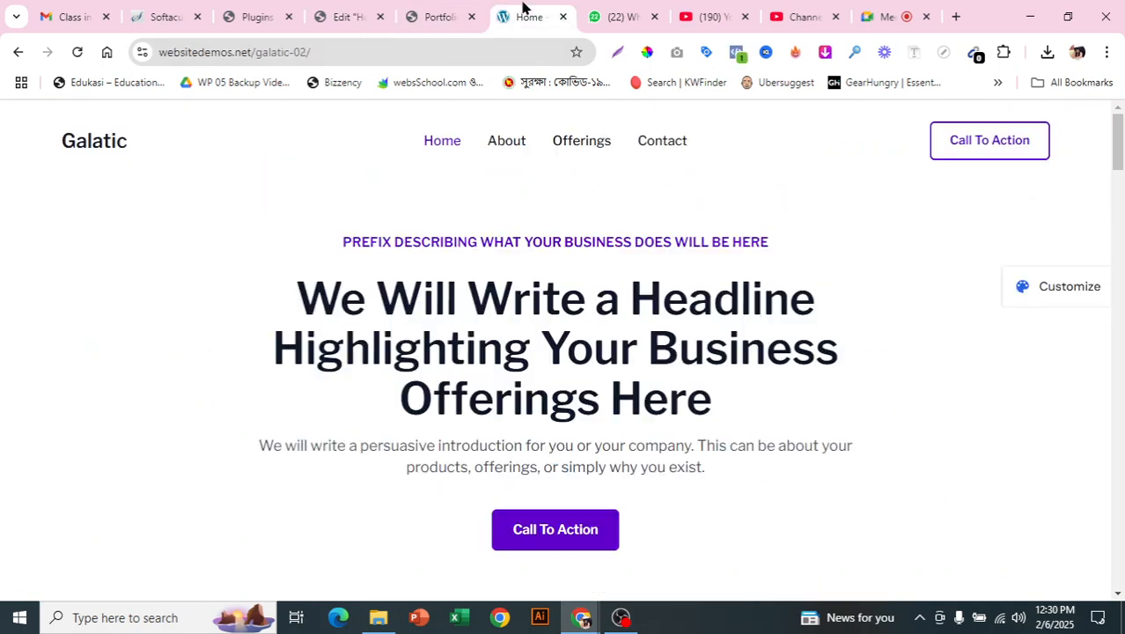
left_click(445, 17)
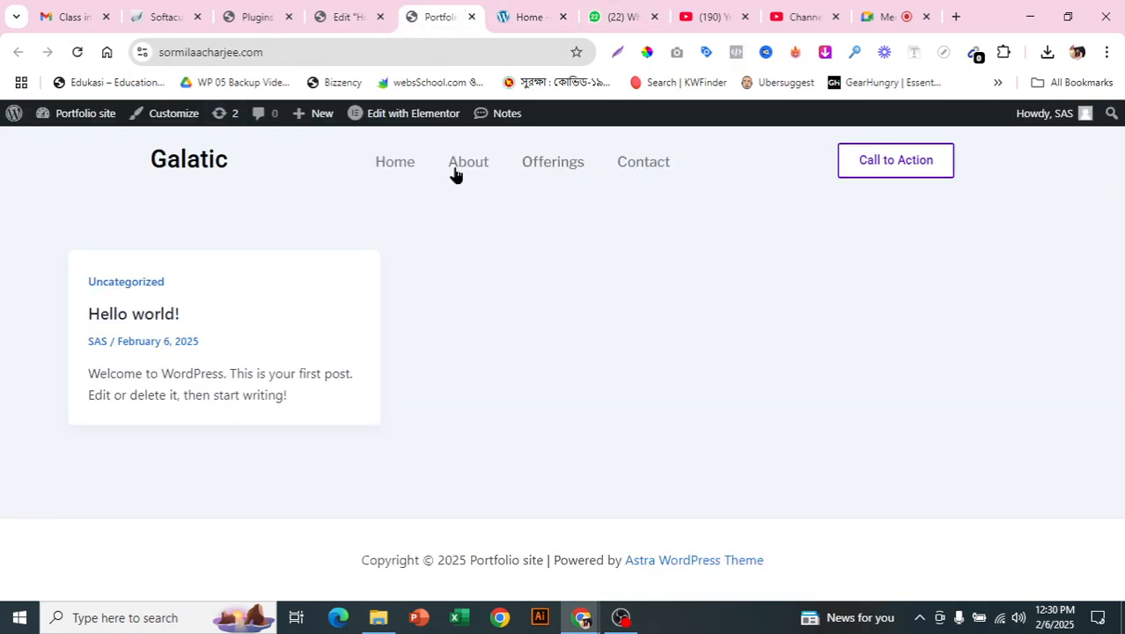
- Reload the live portfolio site and review the published hero section from header to footer
left_click(76, 53)
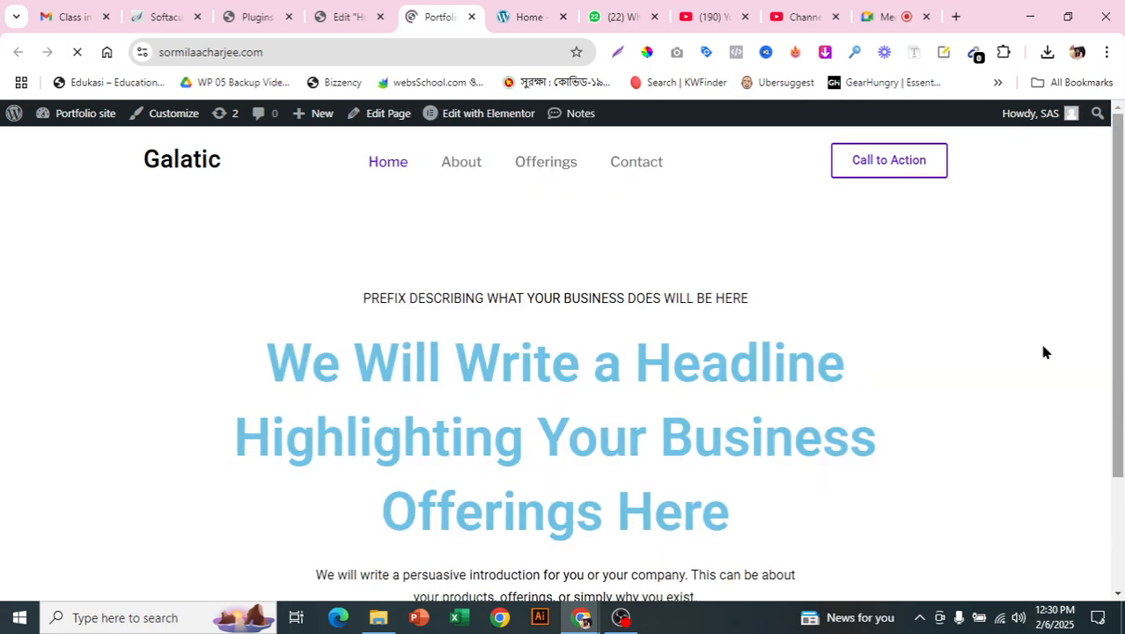
scroll(1039, 347, "down", 3)
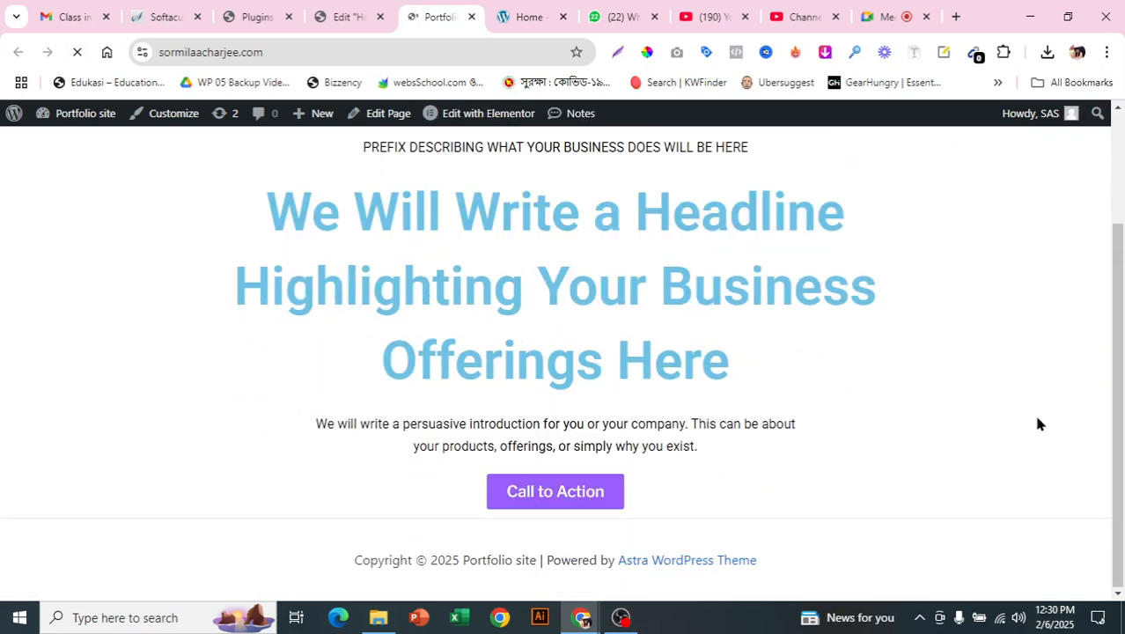
scroll(1067, 417, "up", 3)
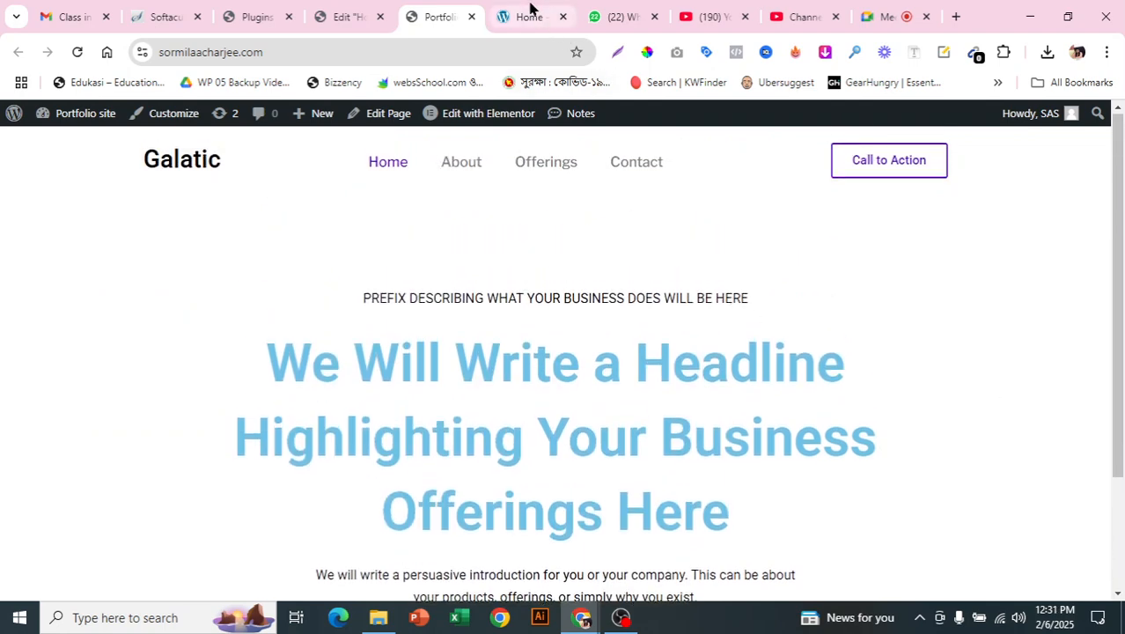
- Sample the prefix line's purple #6000CD on the demo page, copy its colour code and return to the Elementor editor
left_click(530, 16)
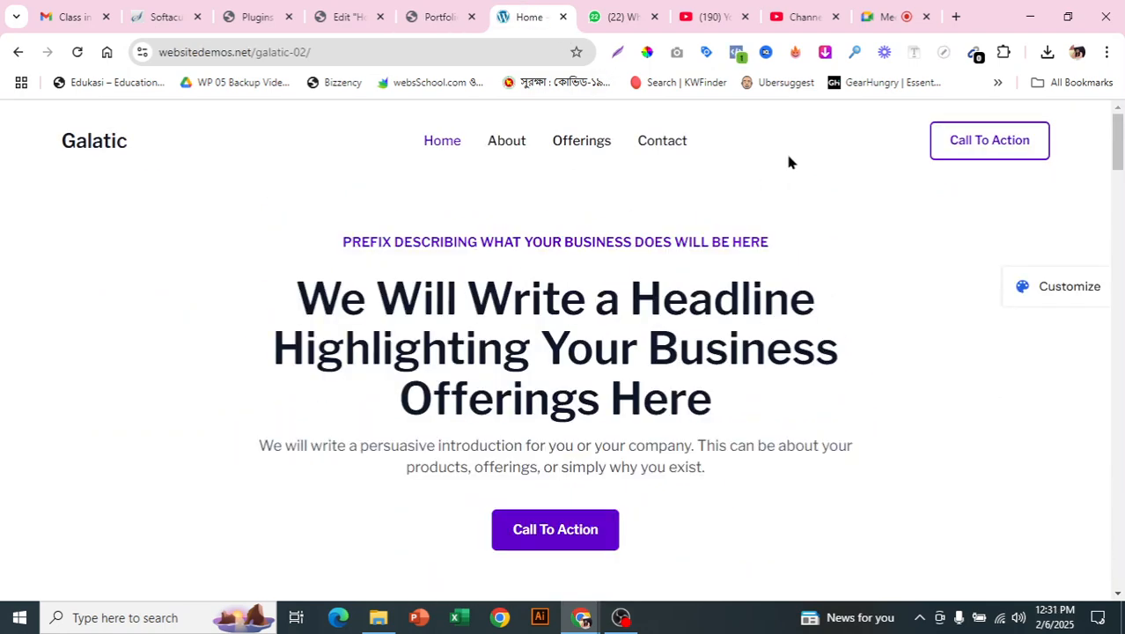
left_click(646, 52)
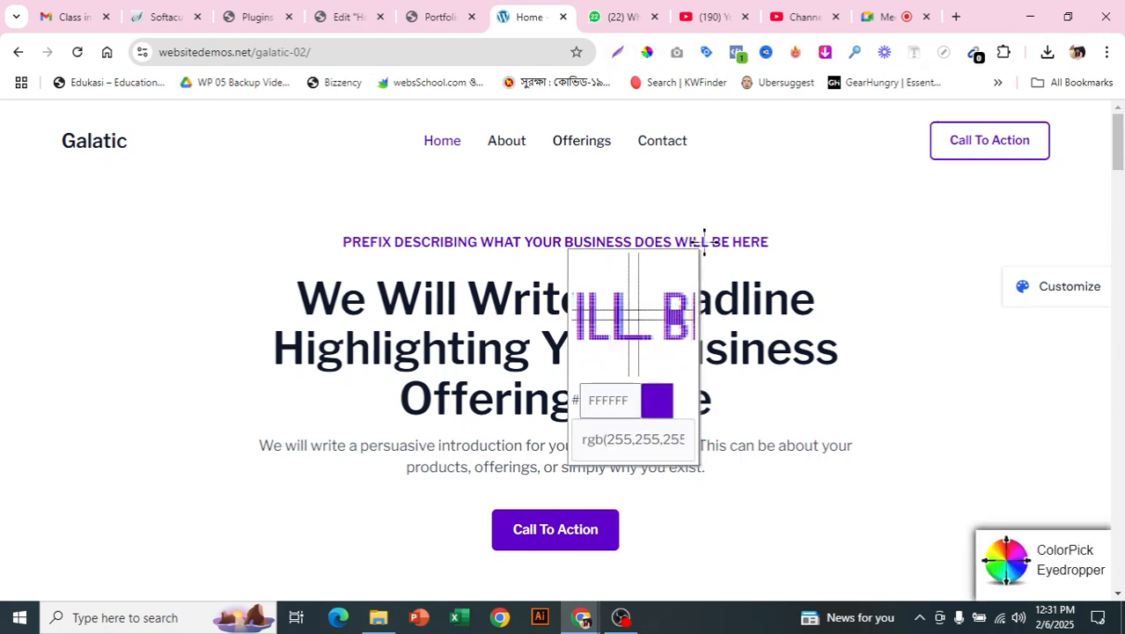
left_click(705, 243)
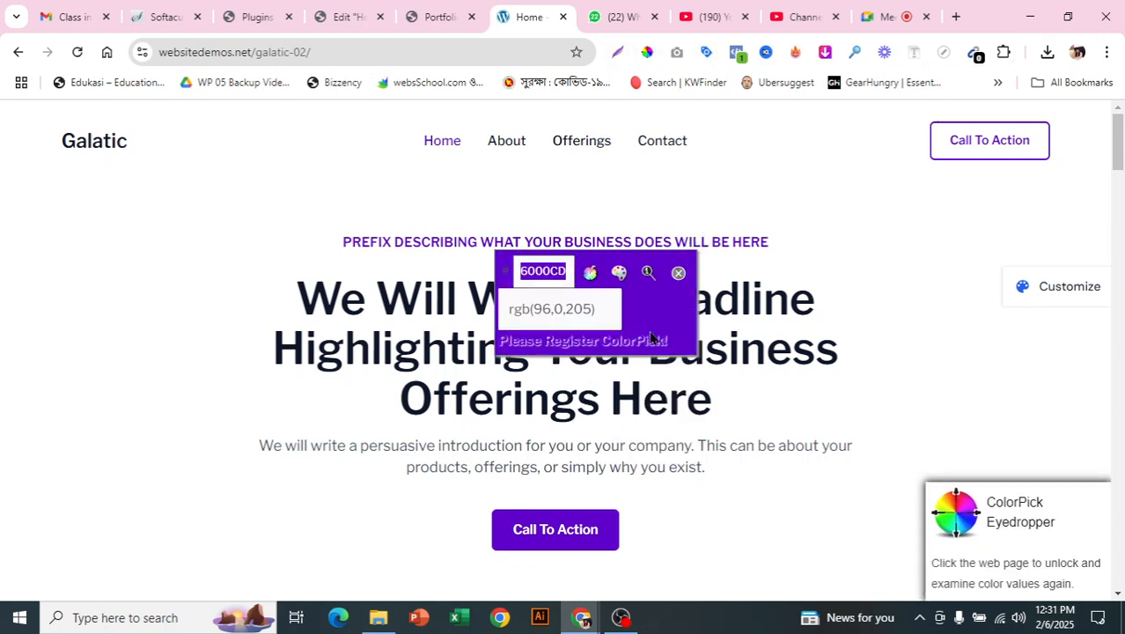
right_click(547, 273)
left_click(603, 359)
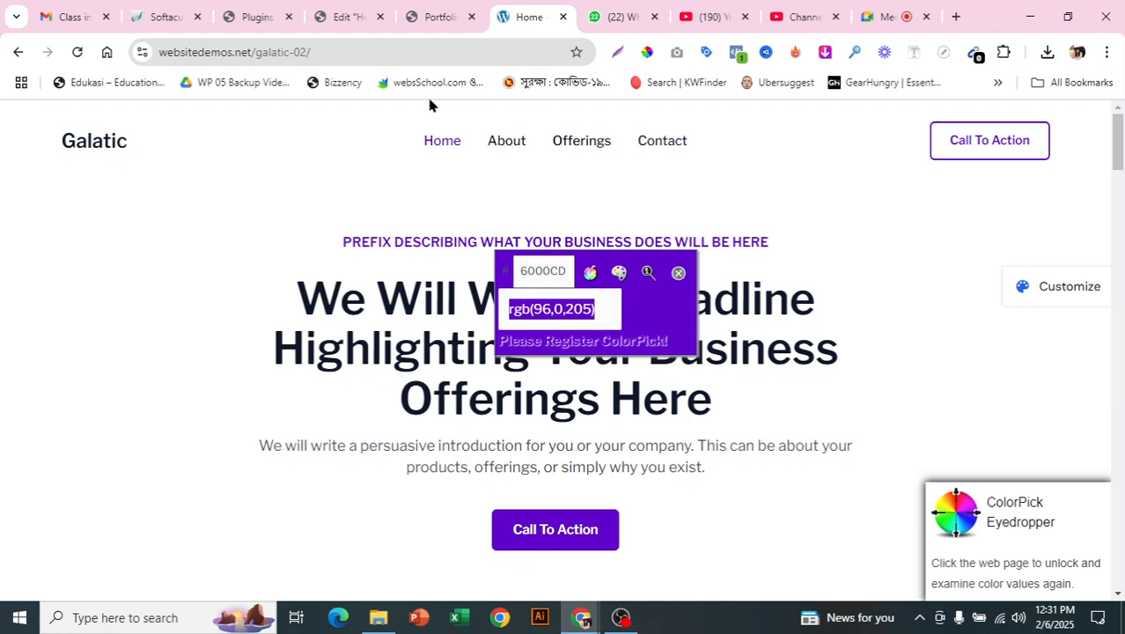
left_click(345, 17)
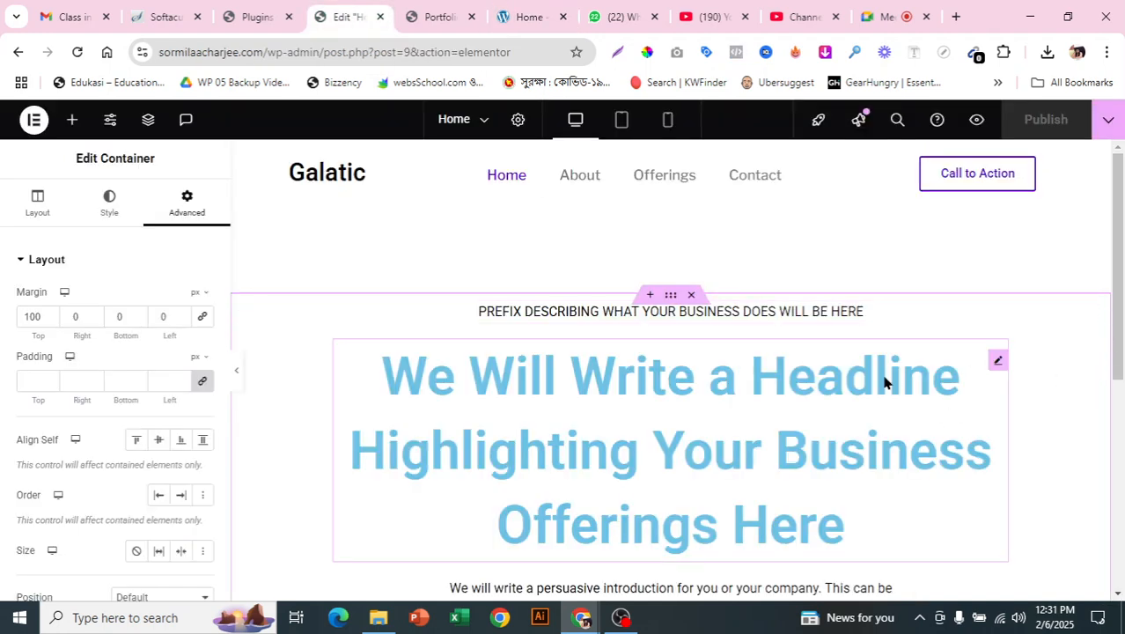
left_click(998, 360)
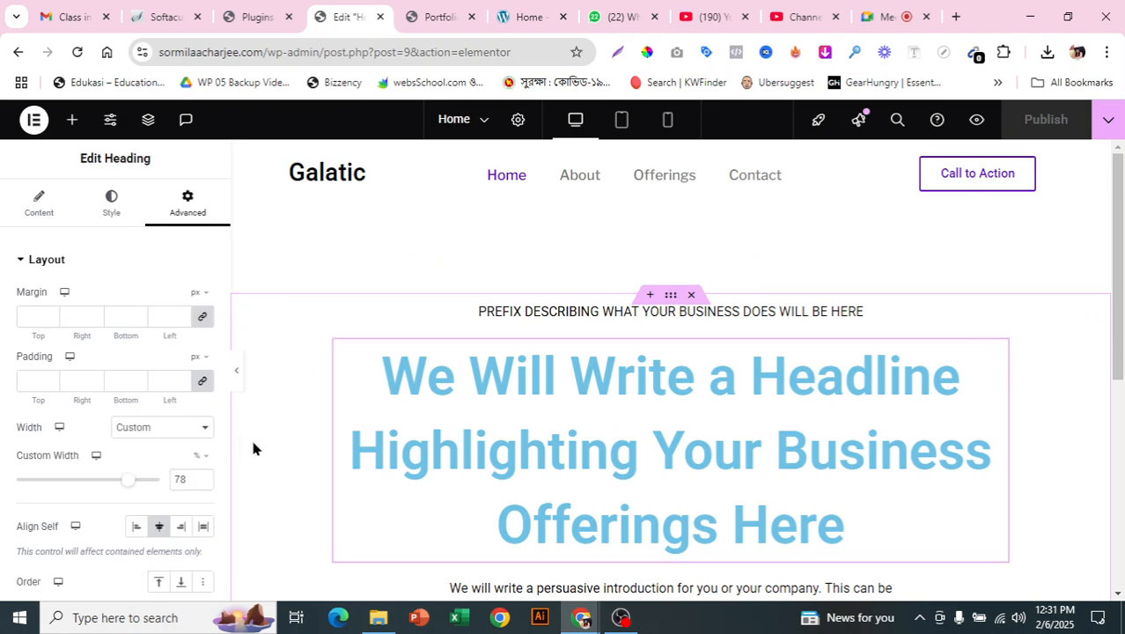
left_click(43, 215)
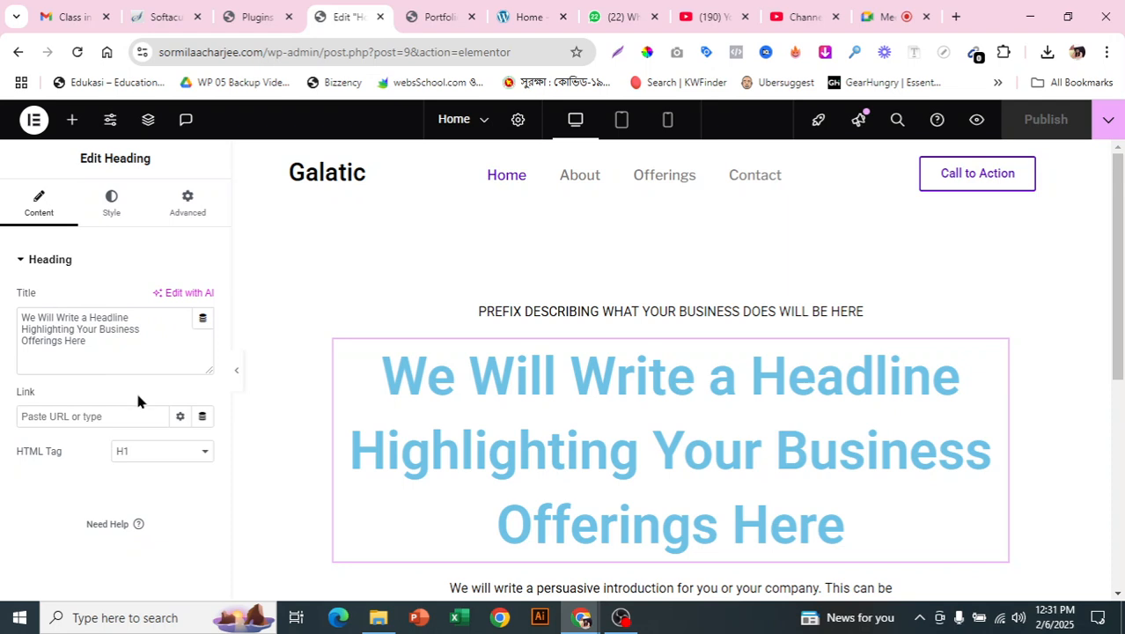
left_click(101, 220)
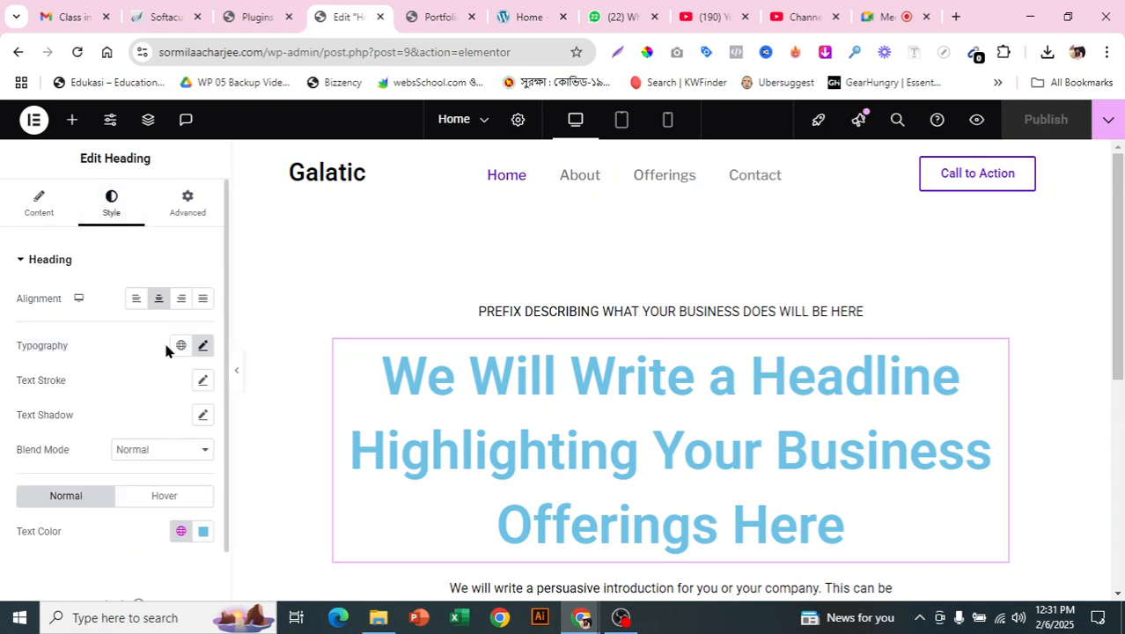
left_click(205, 536)
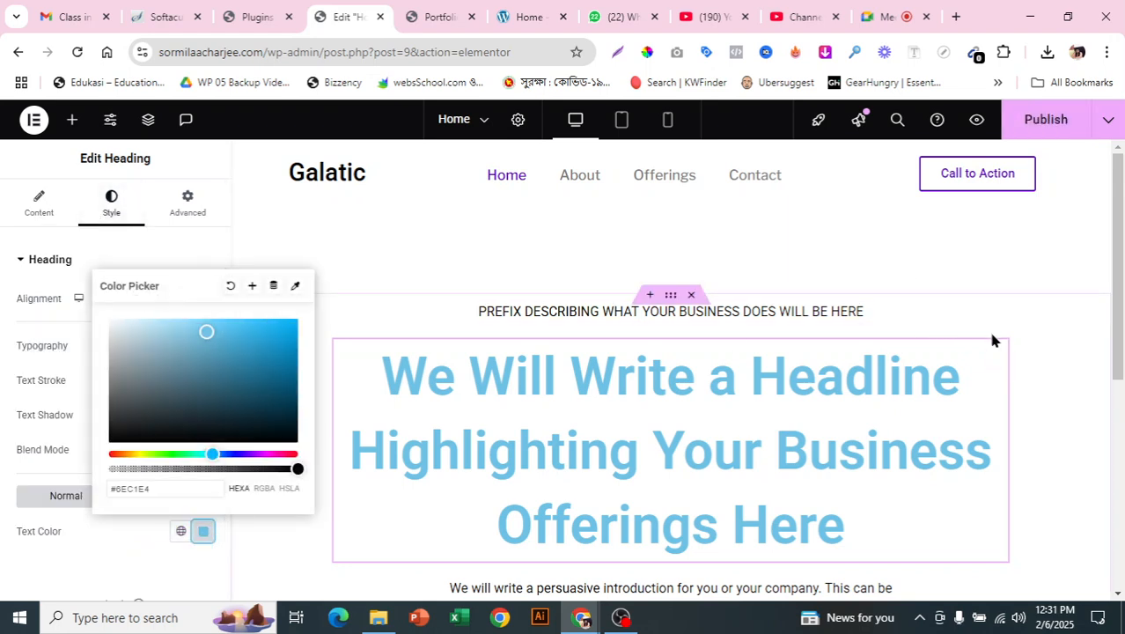
- Set the hero prefix line's text colour to the purple #6000CD copied from the demo
left_click(1089, 325)
left_click(1090, 323)
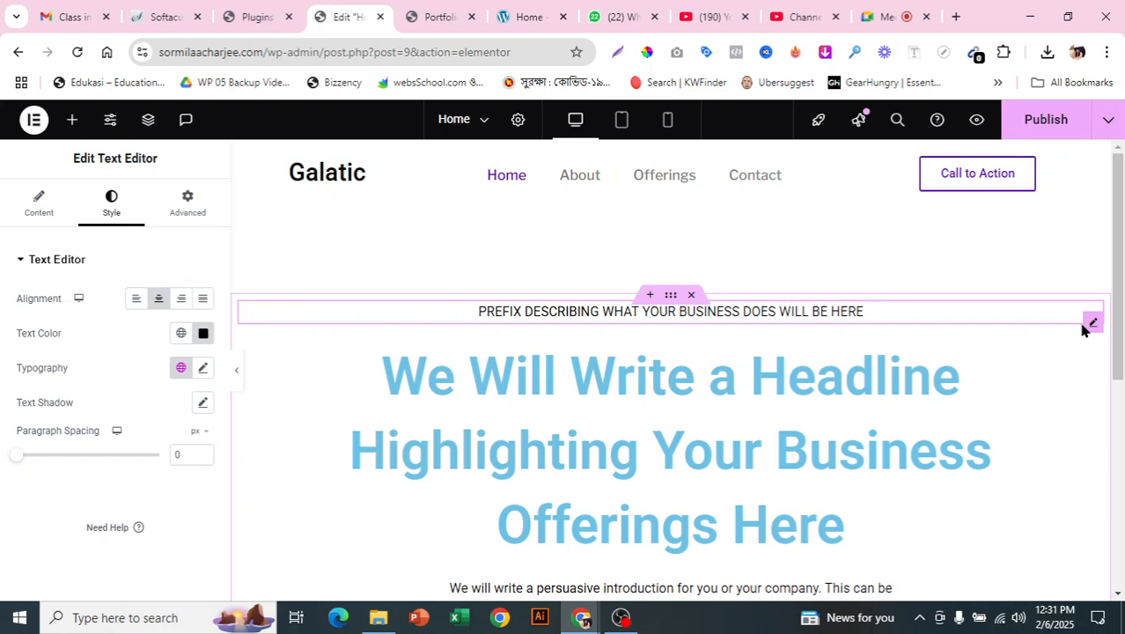
left_click(203, 334)
key("ctrl+v")
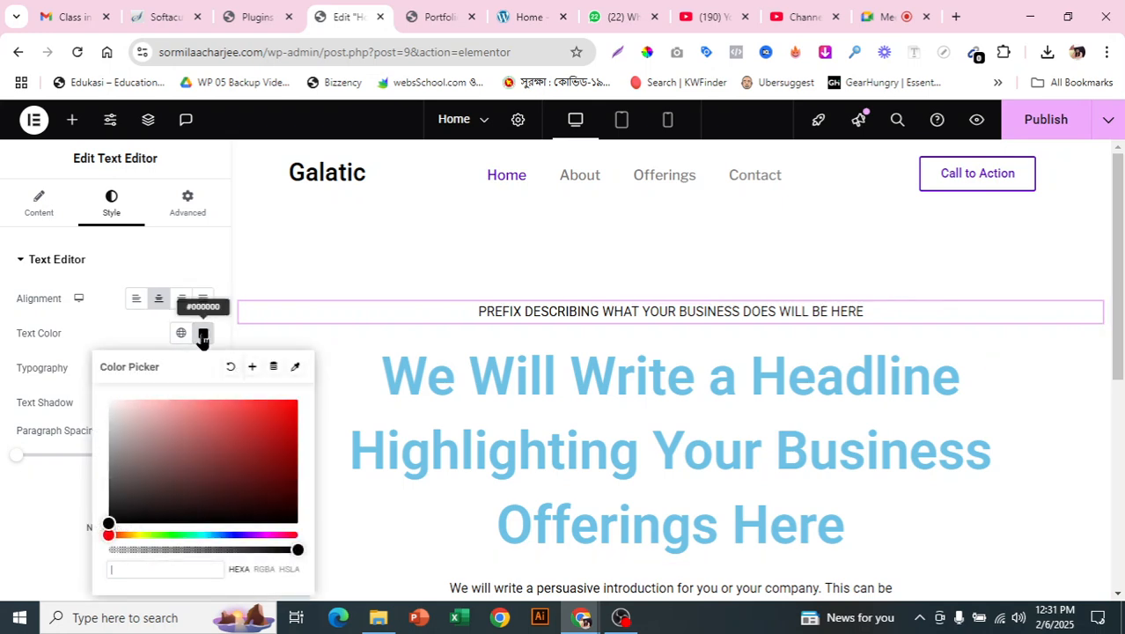
- Set the hero headline's text colour to black, #000000
left_click(999, 364)
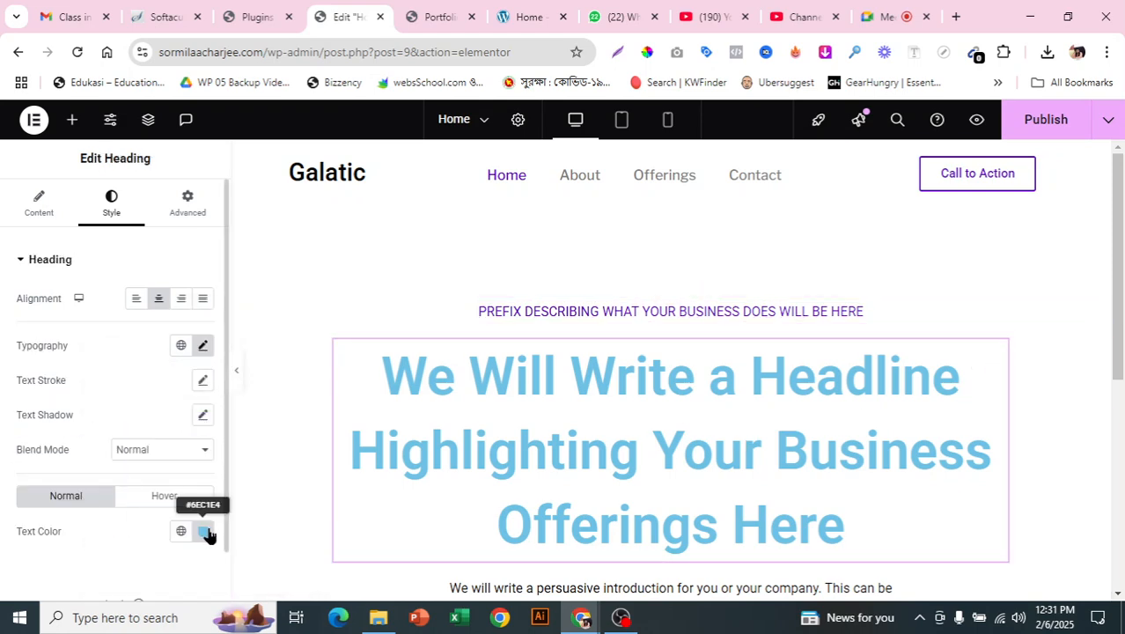
left_click(203, 531)
key("ctrl+v")
left_click(47, 545)
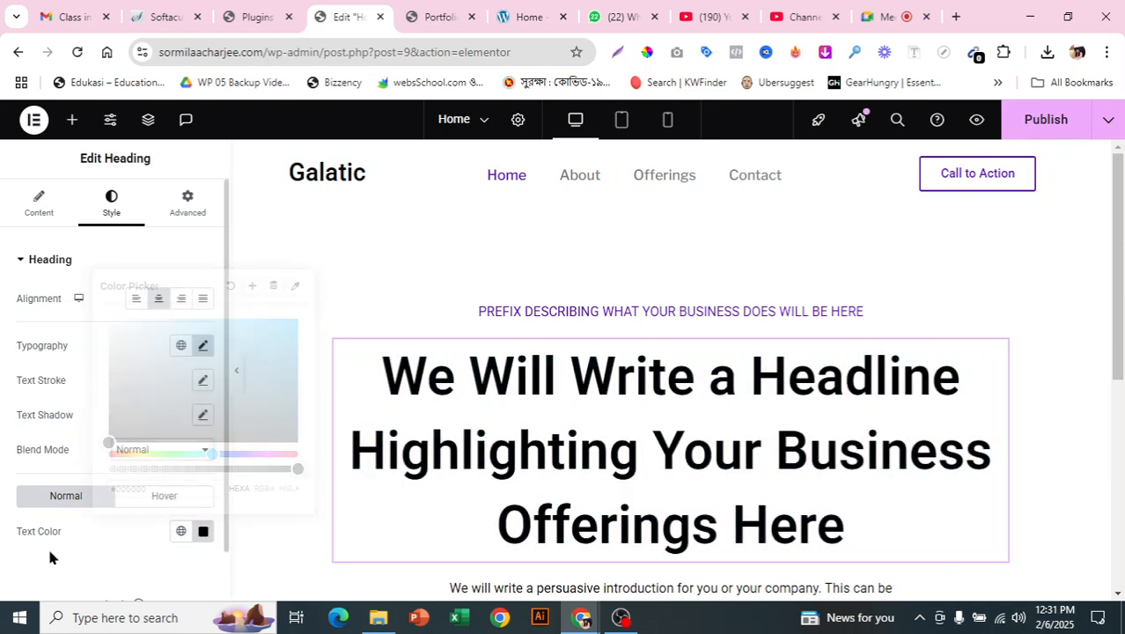
- Set the hero Call to Action button's font size to 18 px
scroll(711, 401, "down", 2)
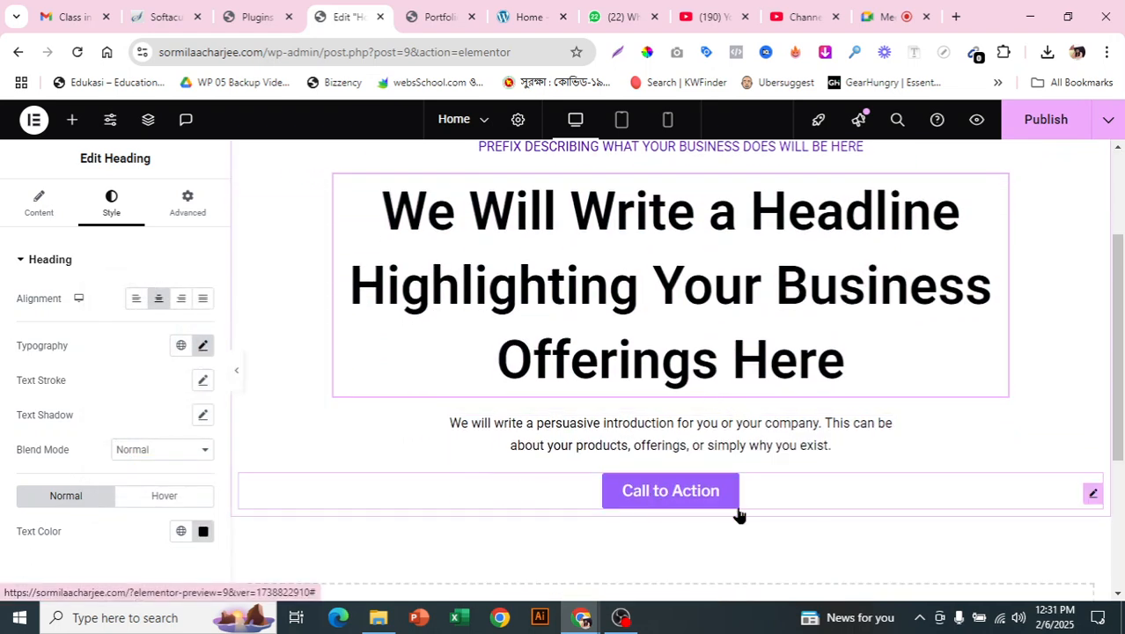
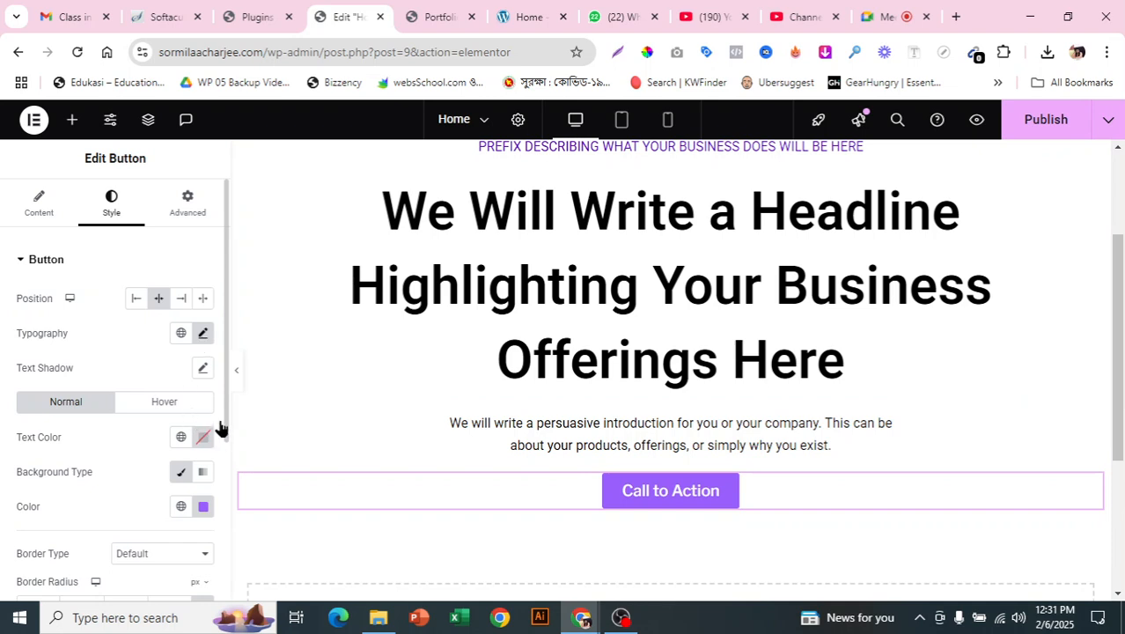
left_click(204, 333)
left_click(87, 327)
scroll(118, 444, "down", 3)
scroll(120, 453, "up", 2)
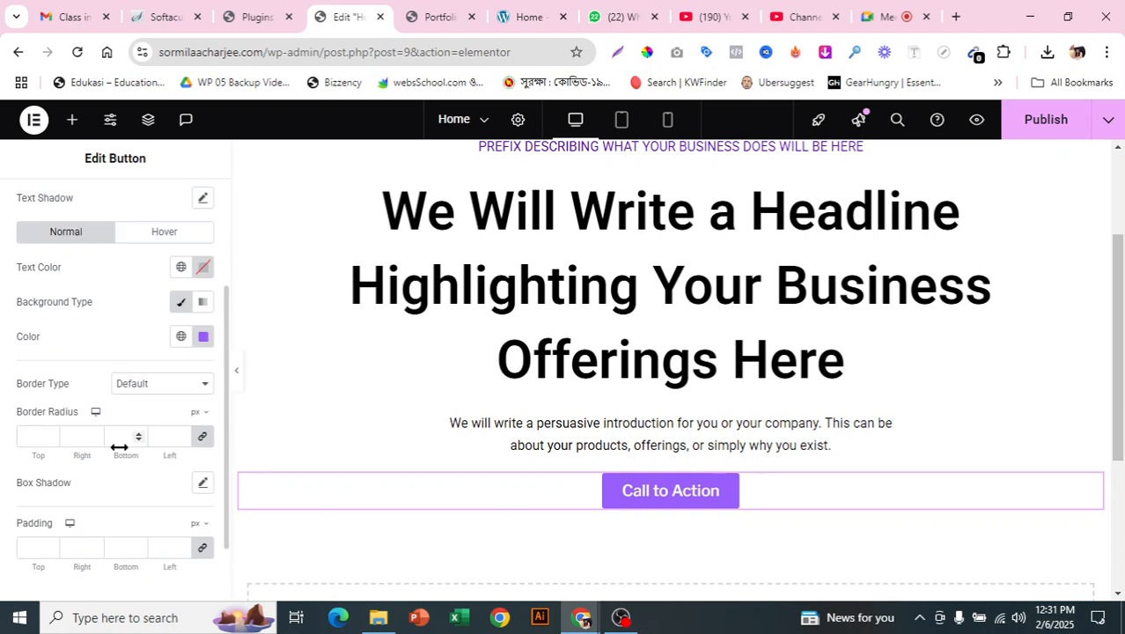
left_click(202, 248)
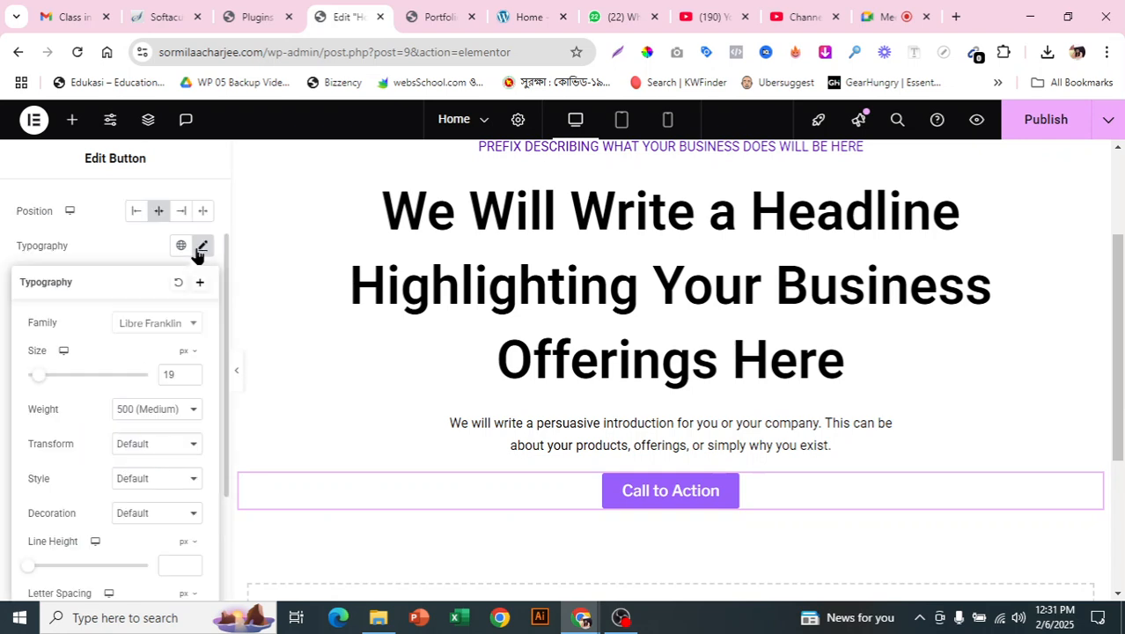
left_click_drag(42, 381, 41, 382)
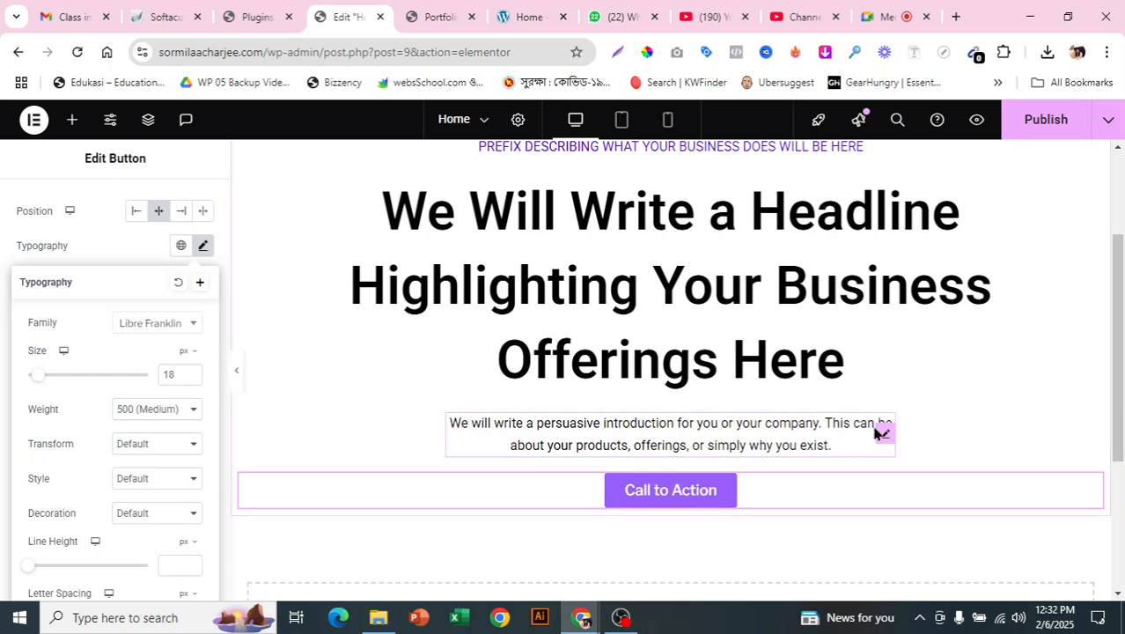
- Publish the Home page, then reload the live portfolio site and review the recoloured hero section
left_click(1027, 124)
scroll(1006, 307, "up", 2)
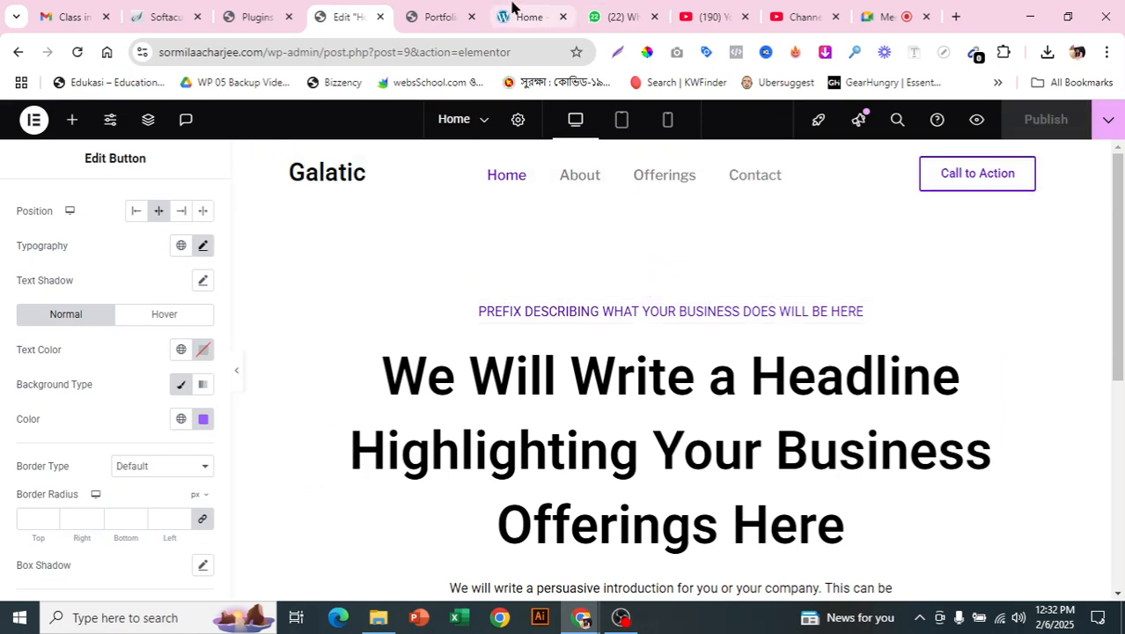
left_click(513, 10)
left_click(439, 16)
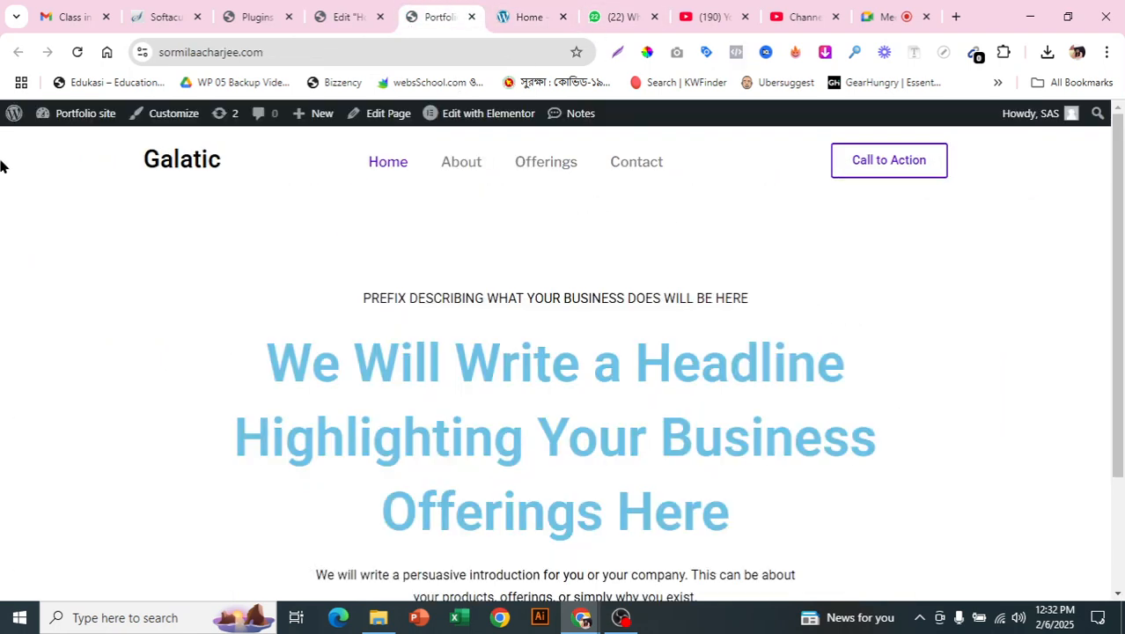
left_click(78, 52)
scroll(938, 319, "down", 1)
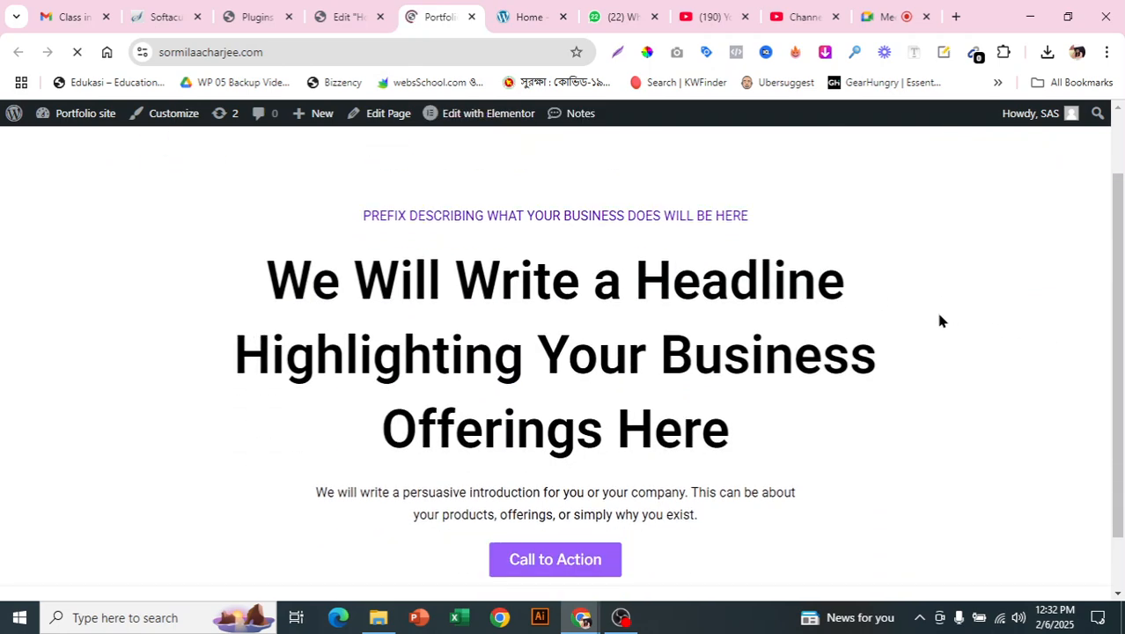
scroll(766, 329, "down", 1)
scroll(778, 334, "down", 1)
scroll(820, 445, "up", 2)
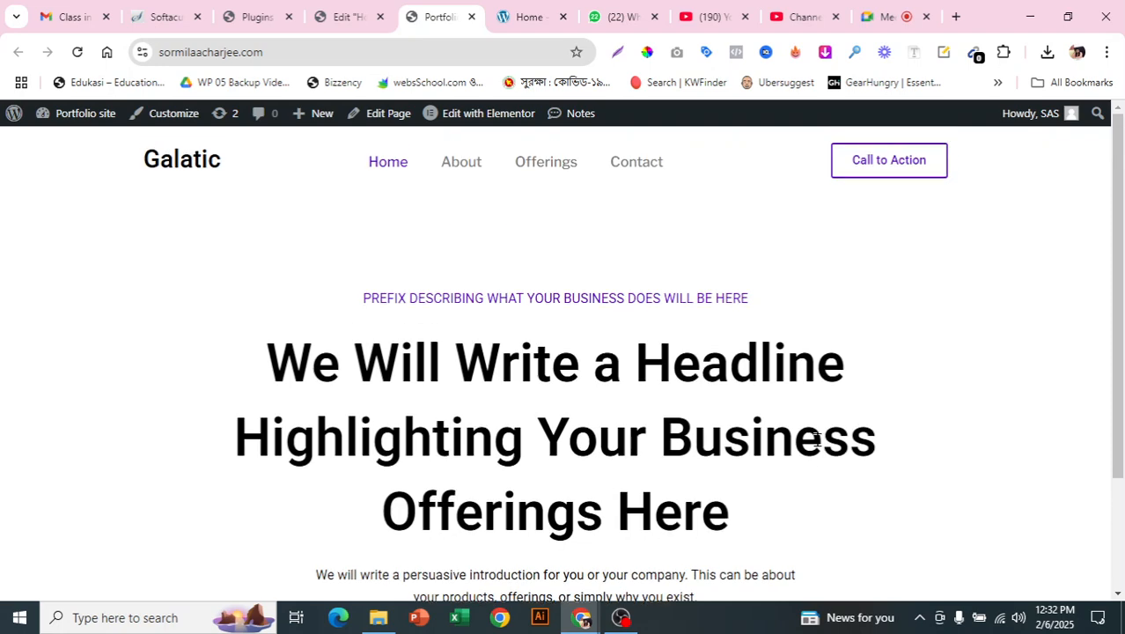
- Switch to the demo page and close the colour picker overlay
left_click(538, 12)
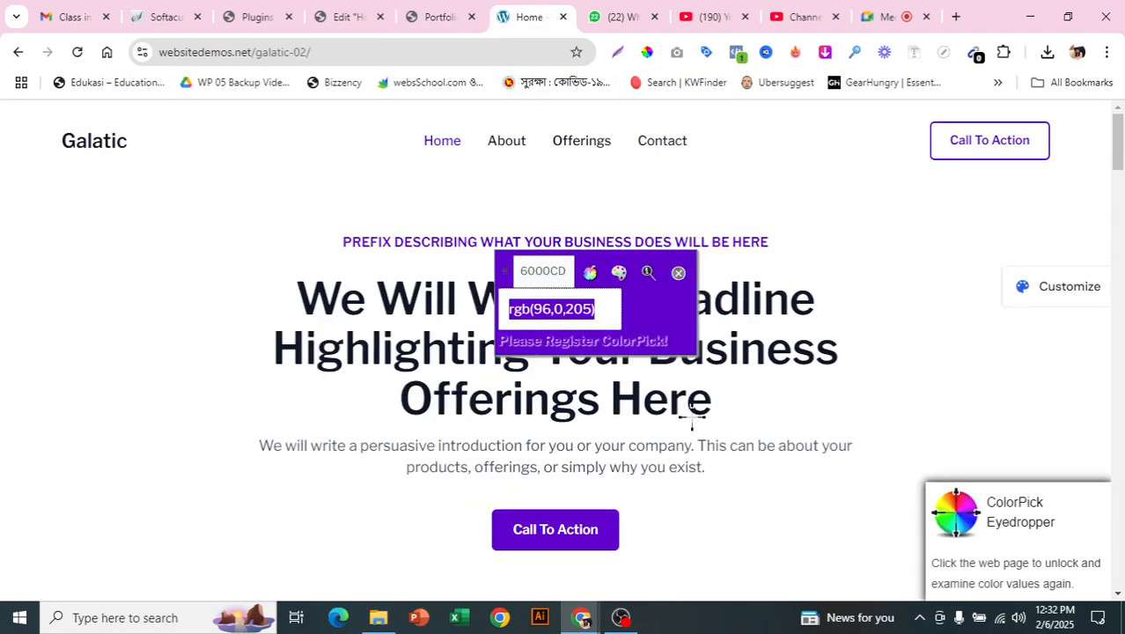
left_click(692, 418)
left_click(678, 307)
left_click(653, 334)
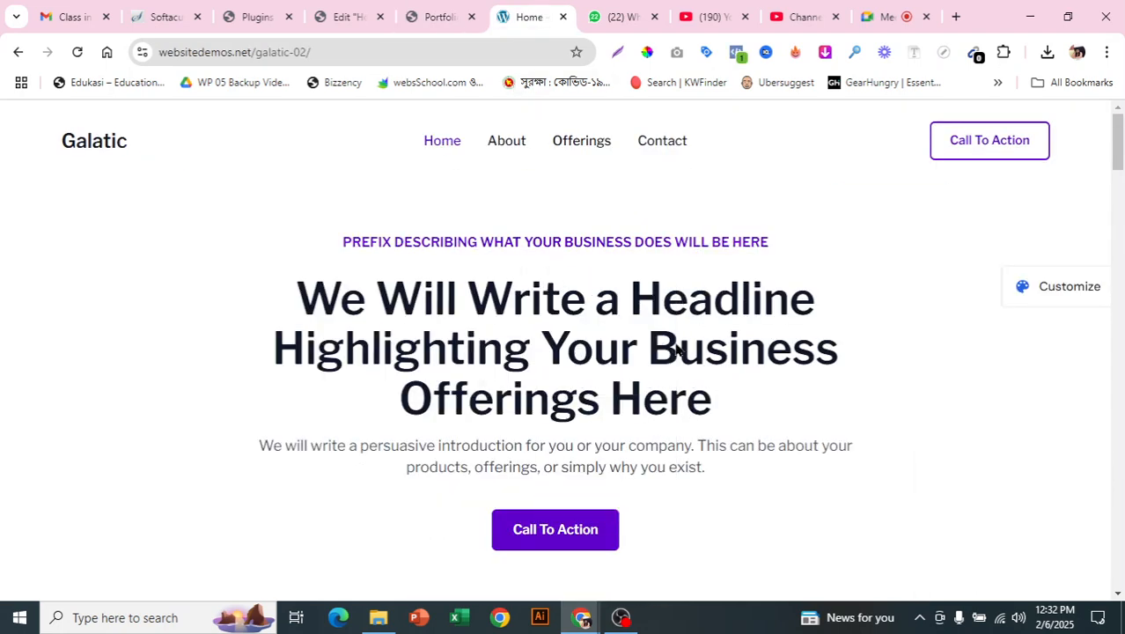
- Examine the demo page's hero and the full-width image section beneath its Call To Action button
scroll(725, 372, "down", 7)
scroll(731, 403, "up", 2)
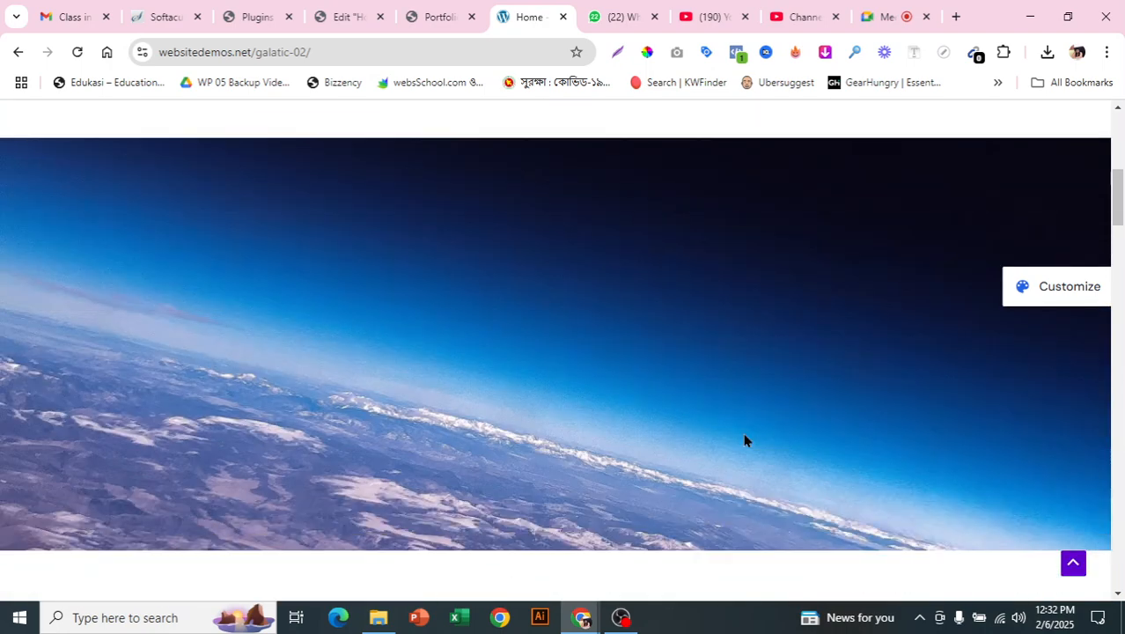
scroll(744, 440, "up", 4)
scroll(744, 440, "down", 5)
scroll(744, 440, "down", 2)
scroll(744, 441, "up", 10)
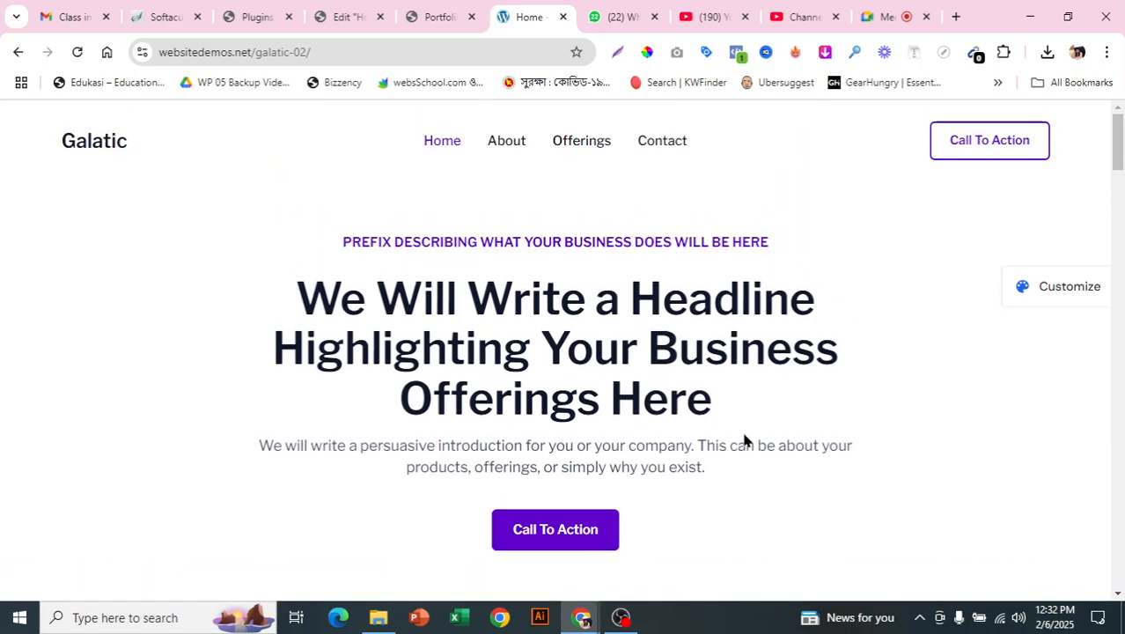
scroll(744, 440, "down", 10)
scroll(744, 440, "up", 5)
scroll(744, 440, "up", 5)
scroll(743, 331, "down", 3)
scroll(768, 370, "down", 4)
scroll(662, 398, "up", 6)
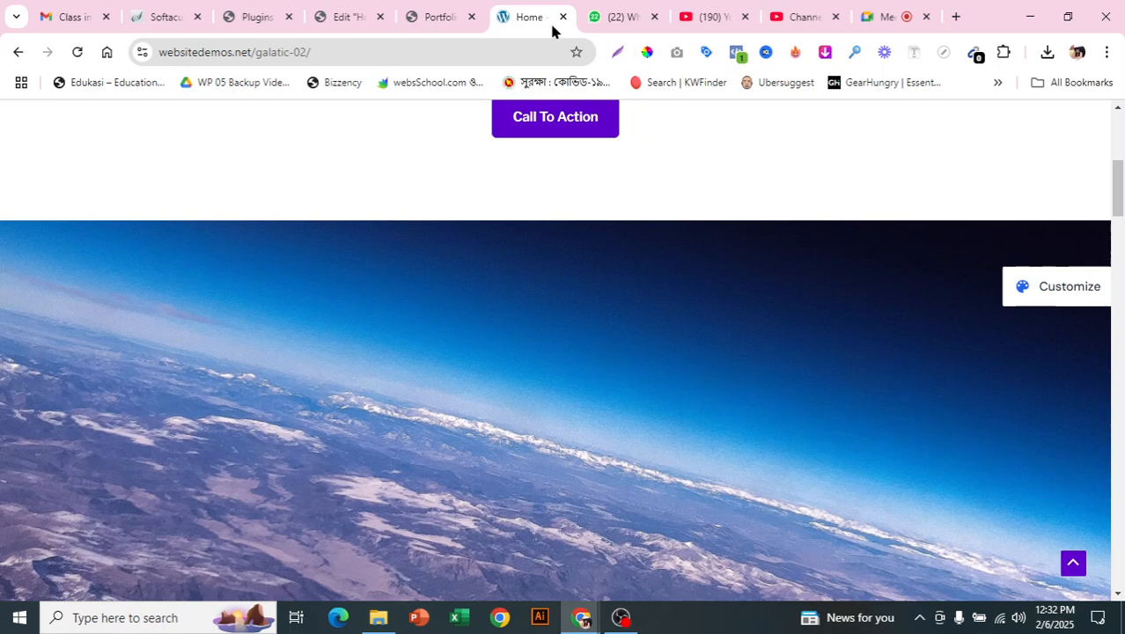
- Return to the Elementor editor and add a single-column flexbox container with downward direction below the hero
left_click(343, 9)
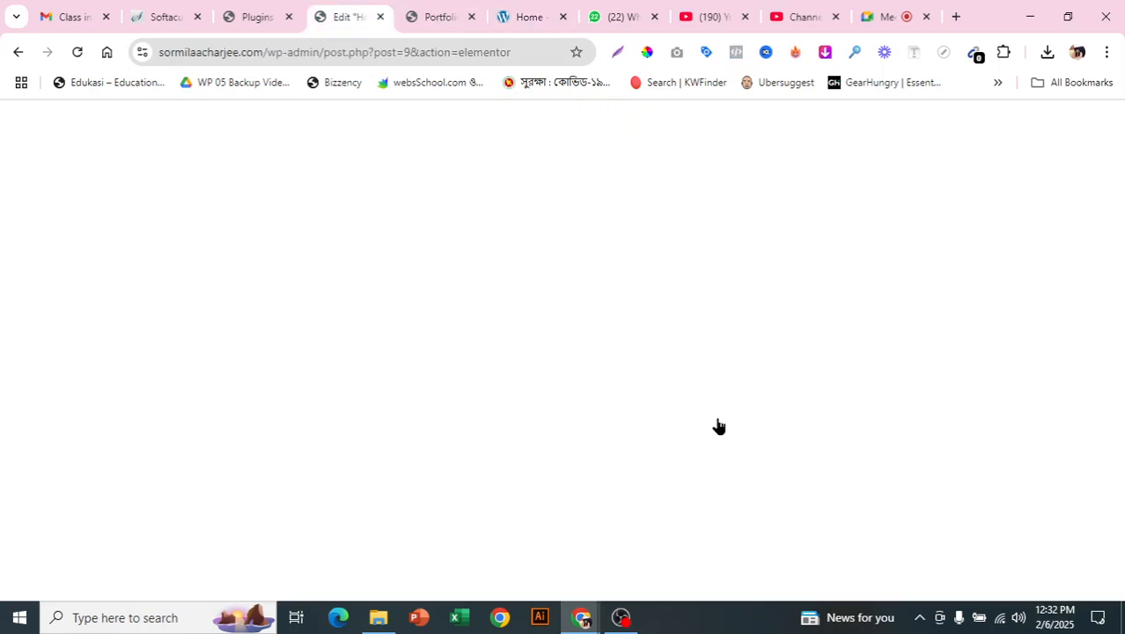
scroll(721, 384, "down", 5)
left_click(631, 392)
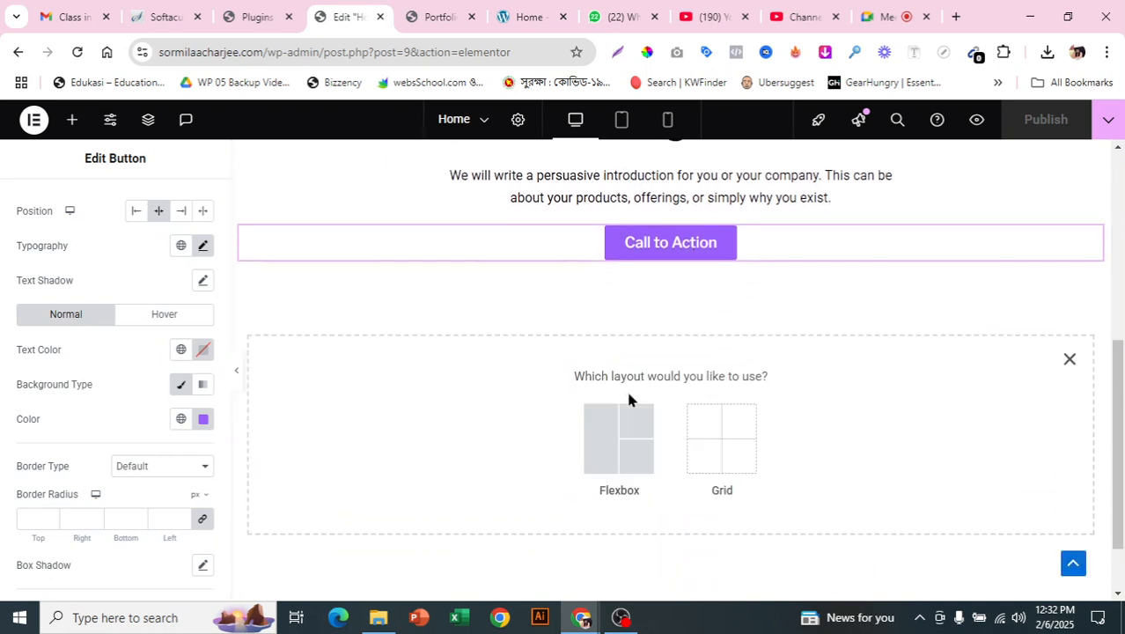
left_click(610, 475)
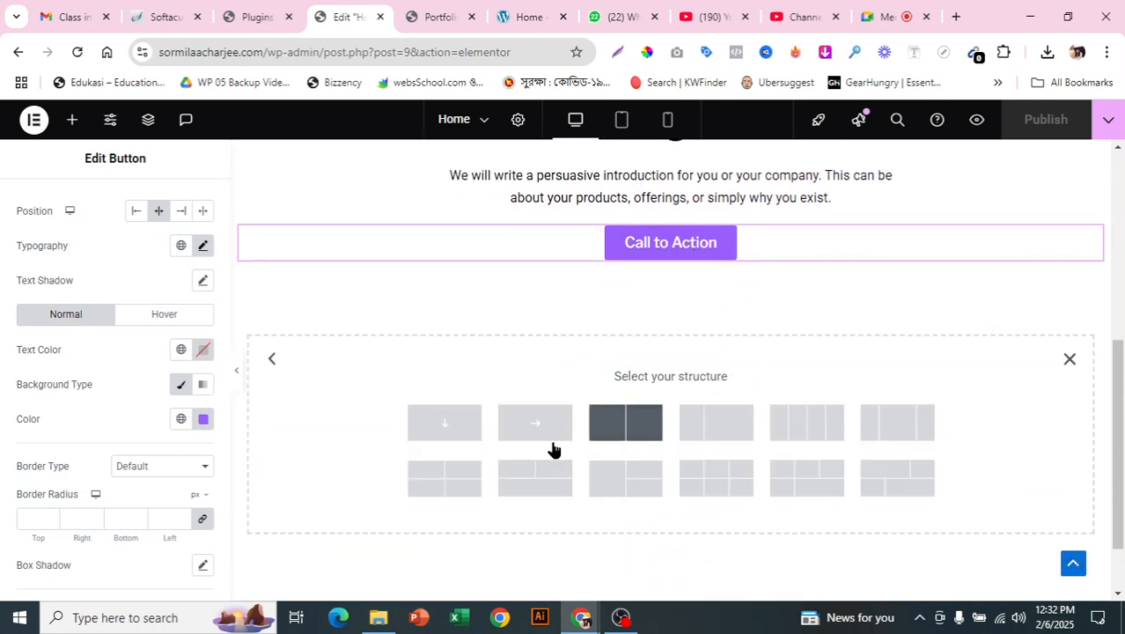
left_click(415, 430)
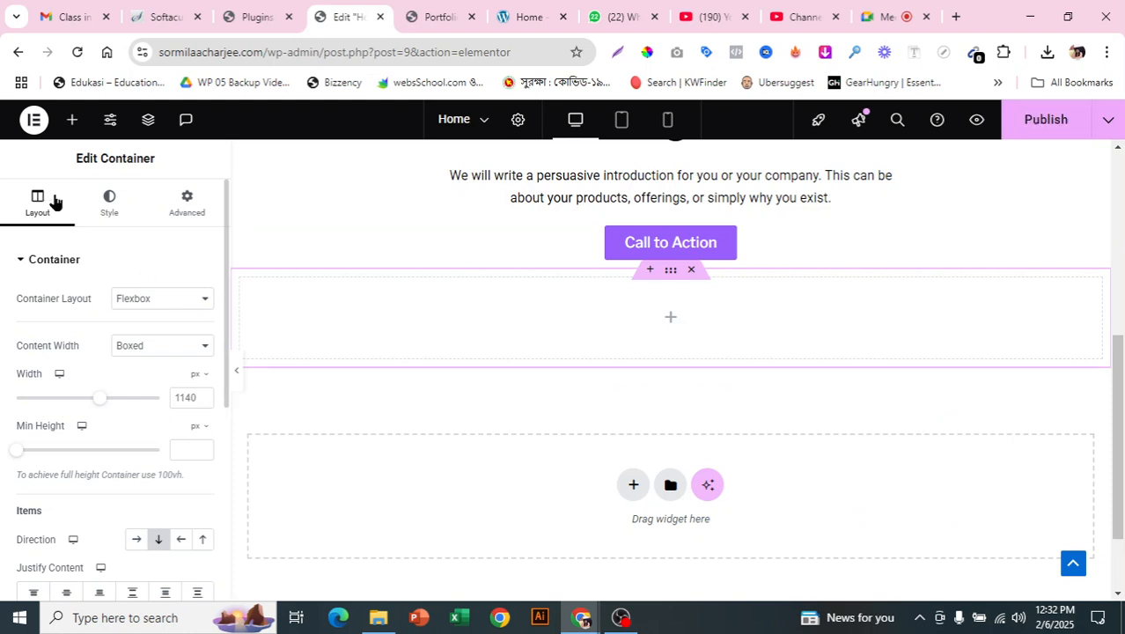
- Add an Image widget to the empty container below the Call to Action button
left_click(69, 124)
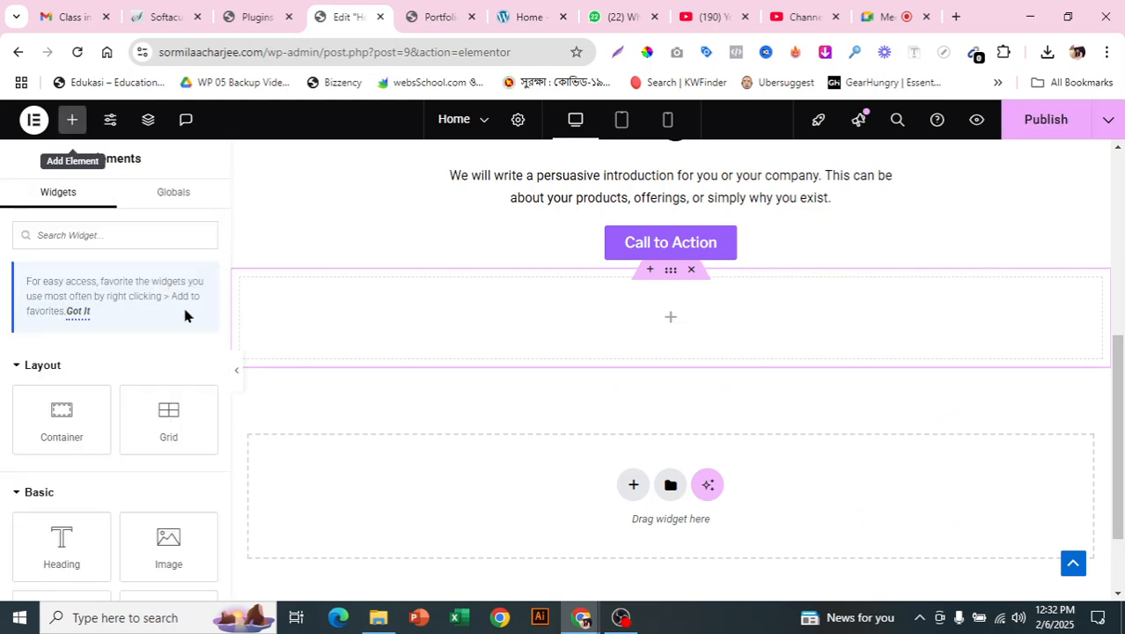
scroll(172, 471, "down", 1)
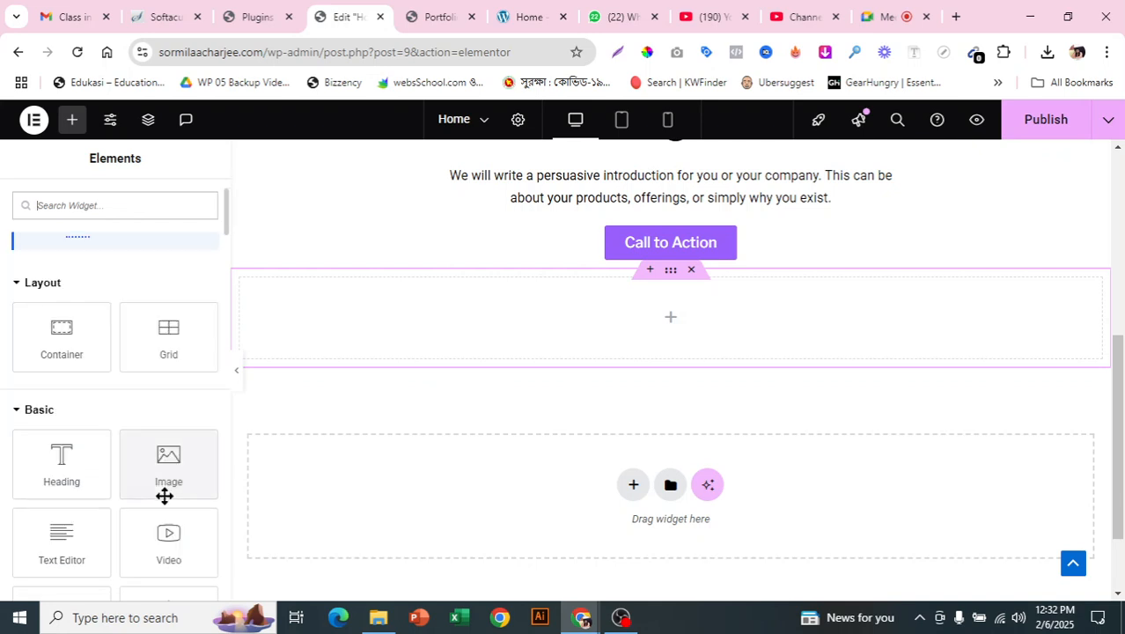
left_click_drag(161, 478, 720, 344)
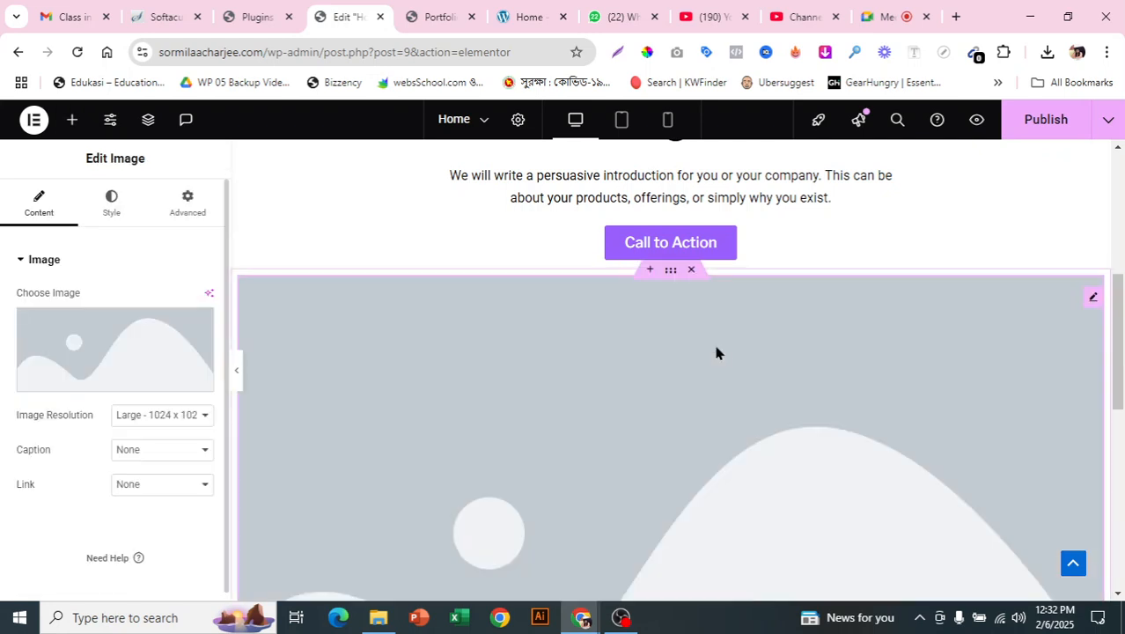
- Start a file upload for the Image widget and open the Home - Galatic folder in Pictures
left_click(108, 379)
left_click(614, 390)
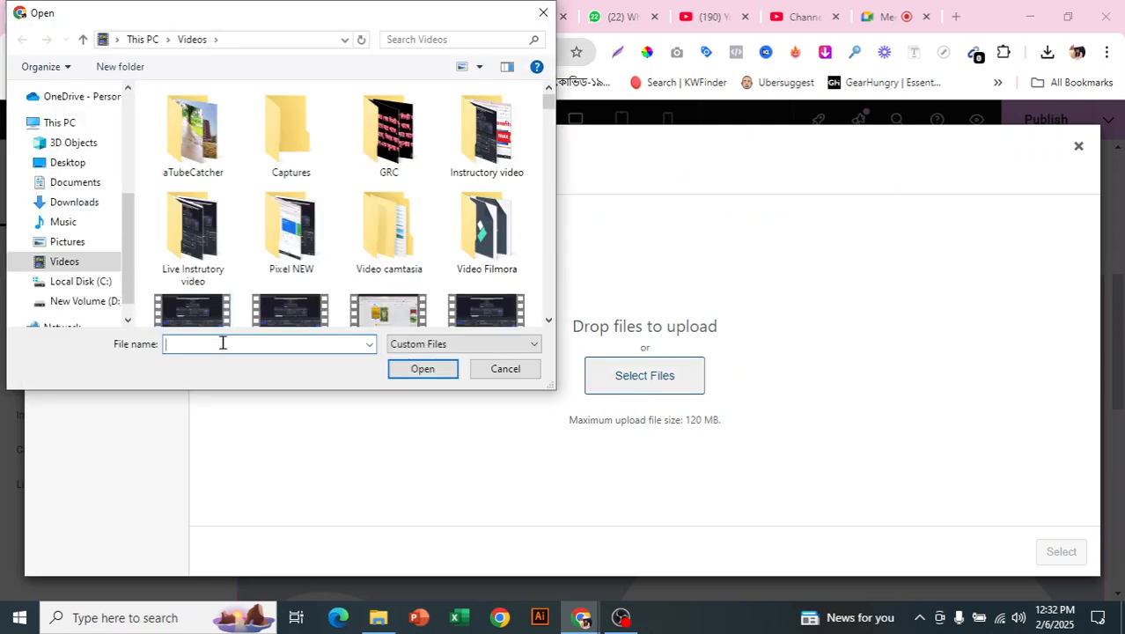
left_click(67, 241)
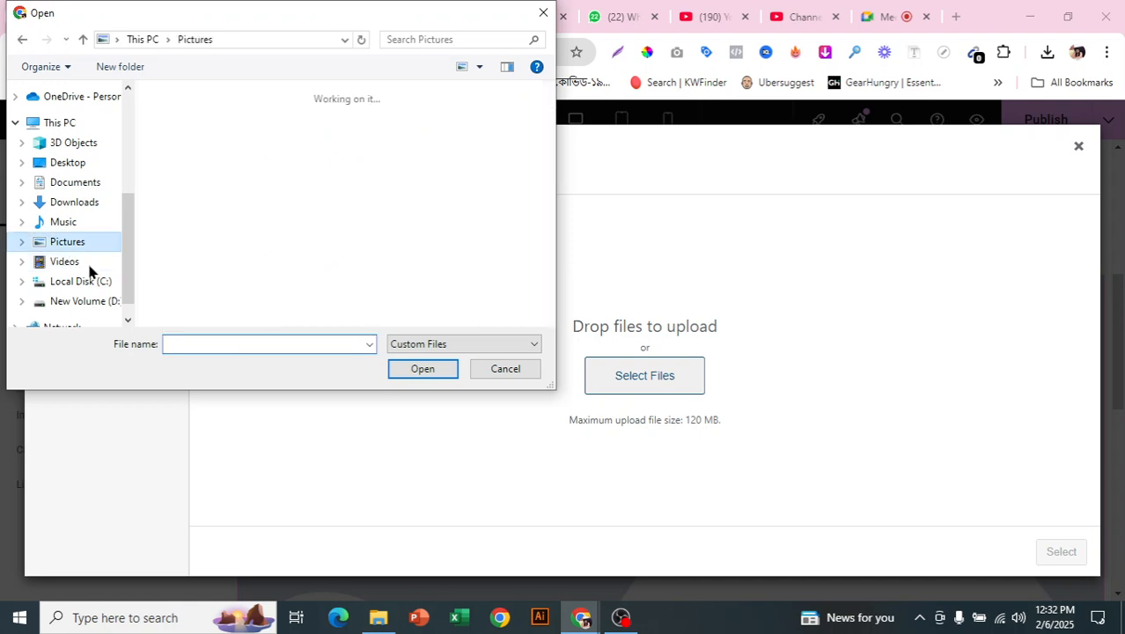
left_click(235, 345)
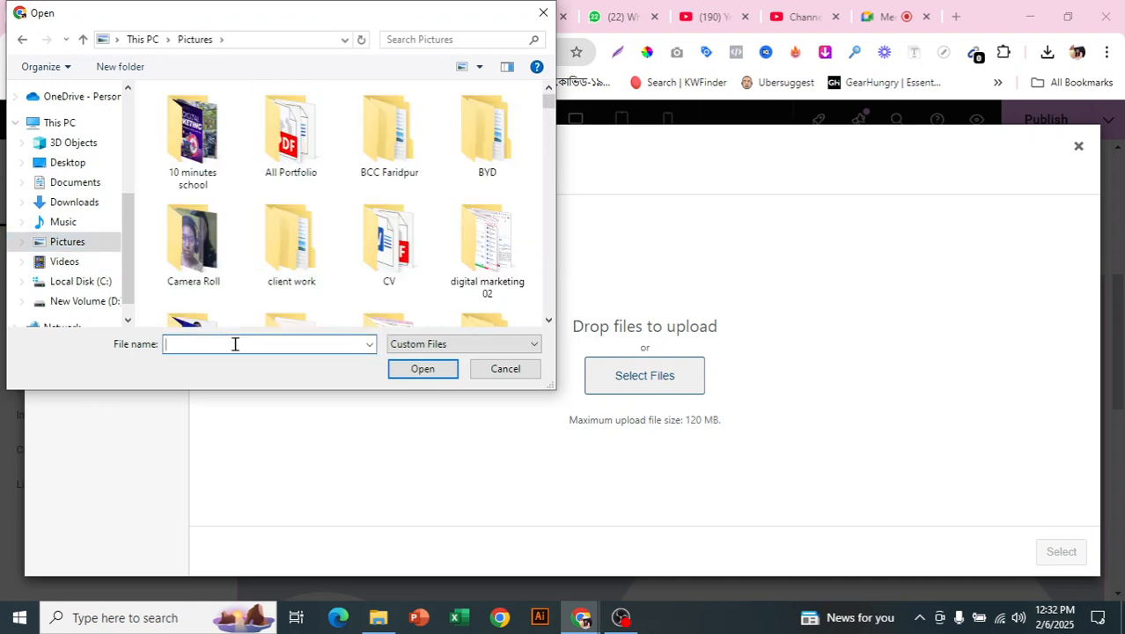
type("ho")
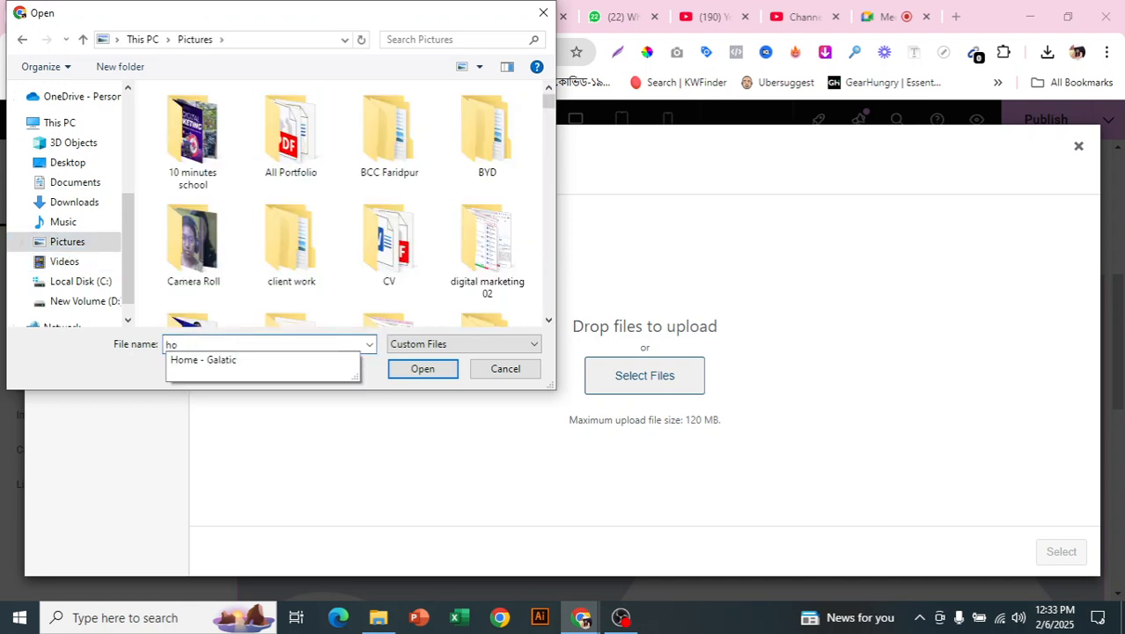
left_click(244, 359)
left_click(444, 368)
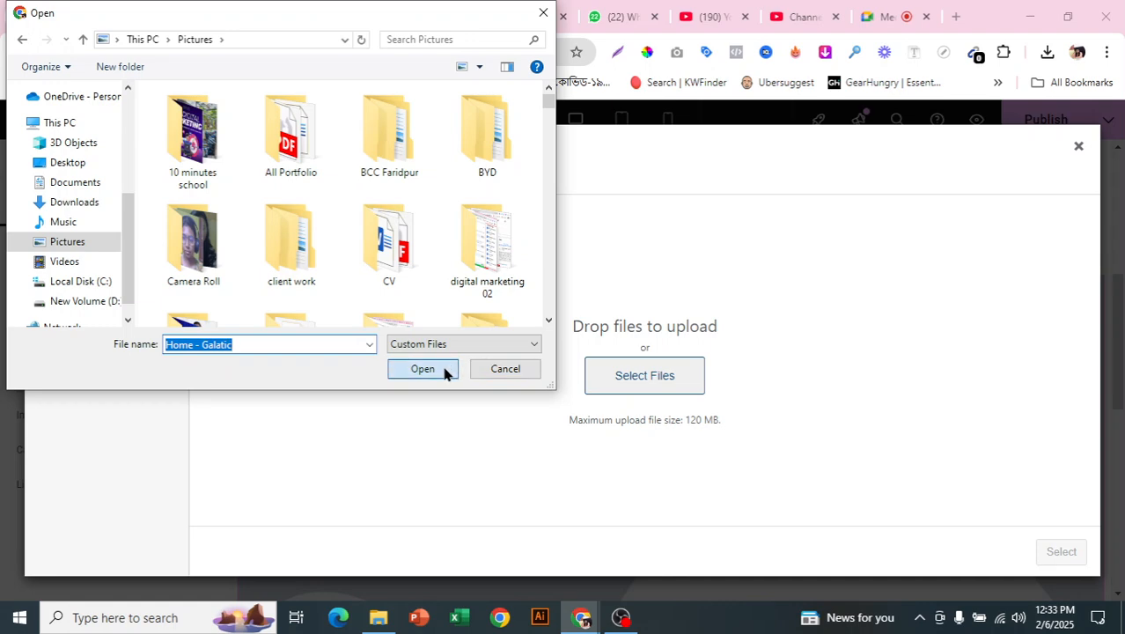
- Upload the hero image and insert it into the Image widget, checking the demo page's image while it uploads
scroll(251, 221, "down", 3)
scroll(251, 221, "up", 3)
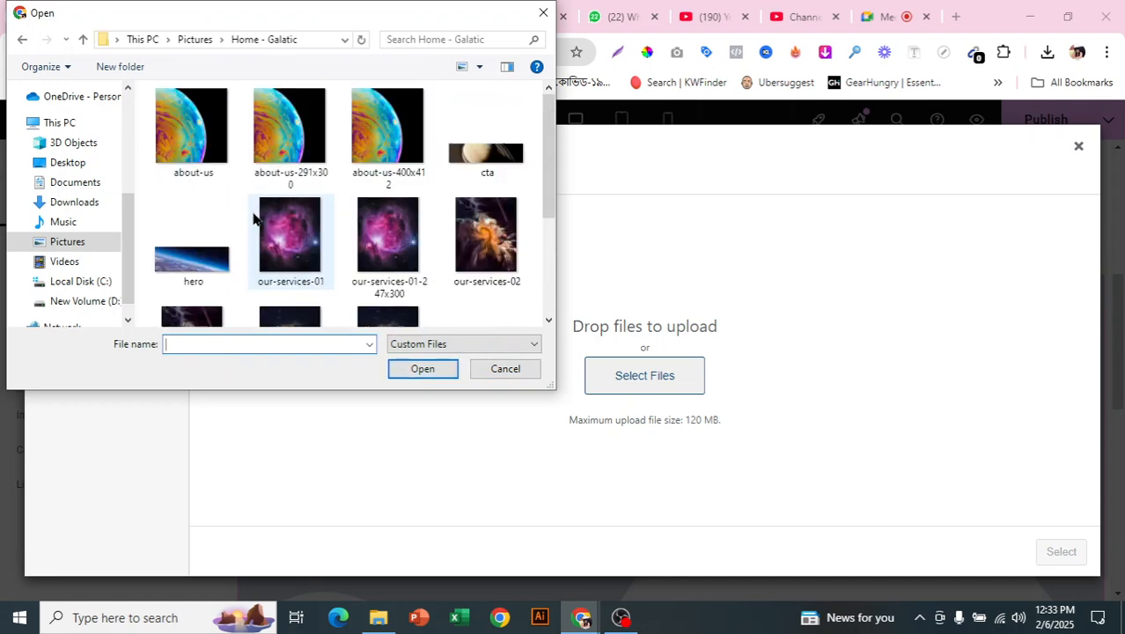
left_click(188, 260)
scroll(475, 253, "down", 3)
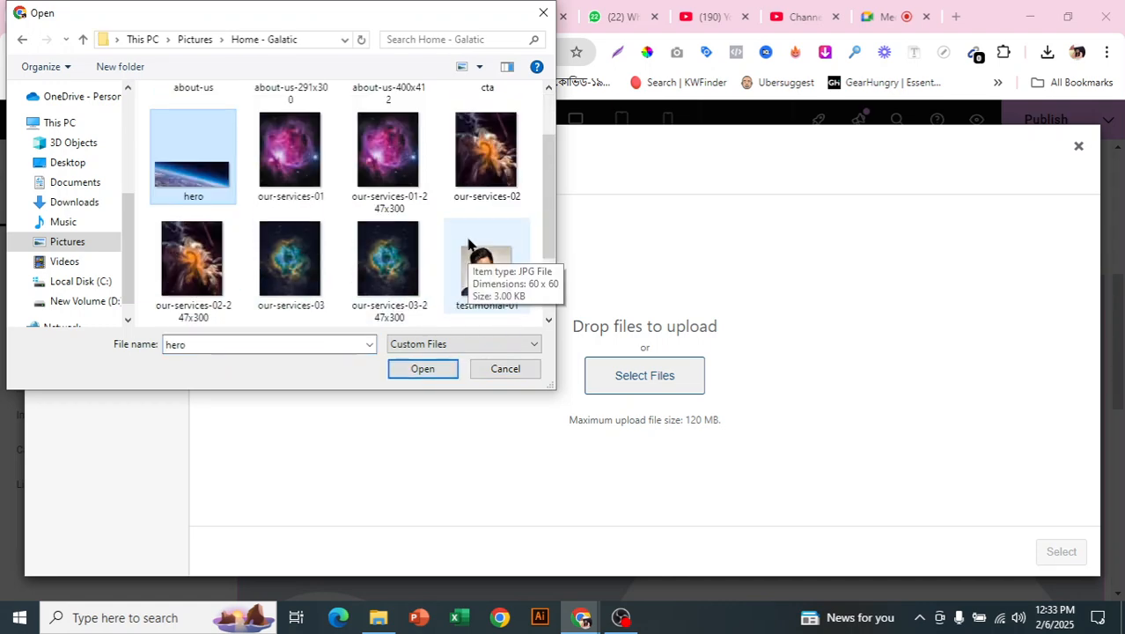
scroll(473, 255, "up", 3)
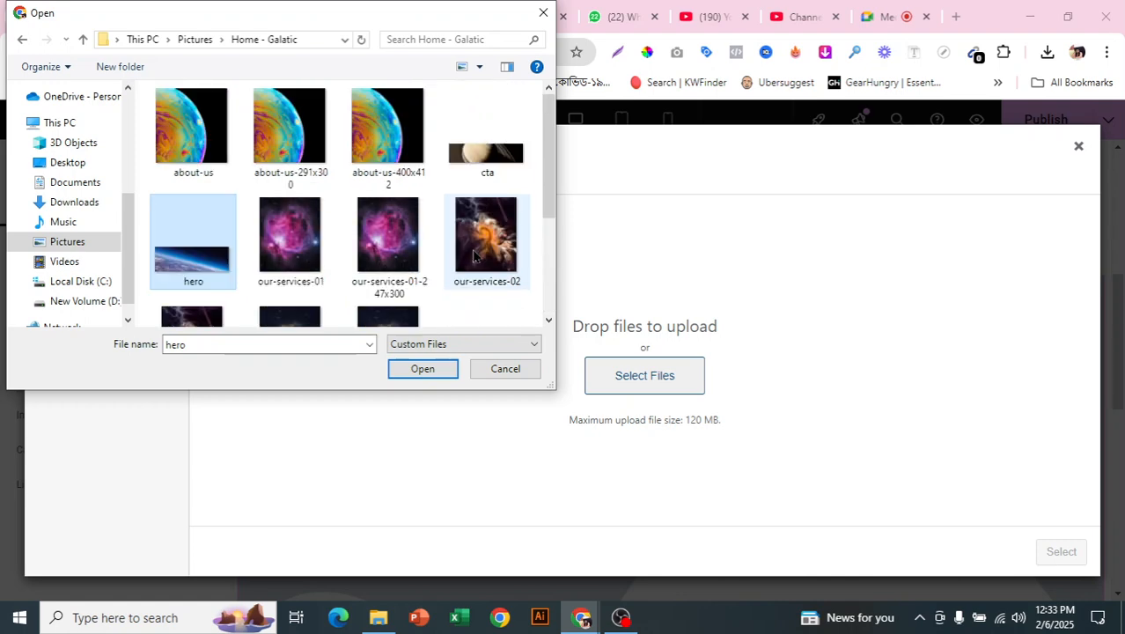
left_click(422, 370)
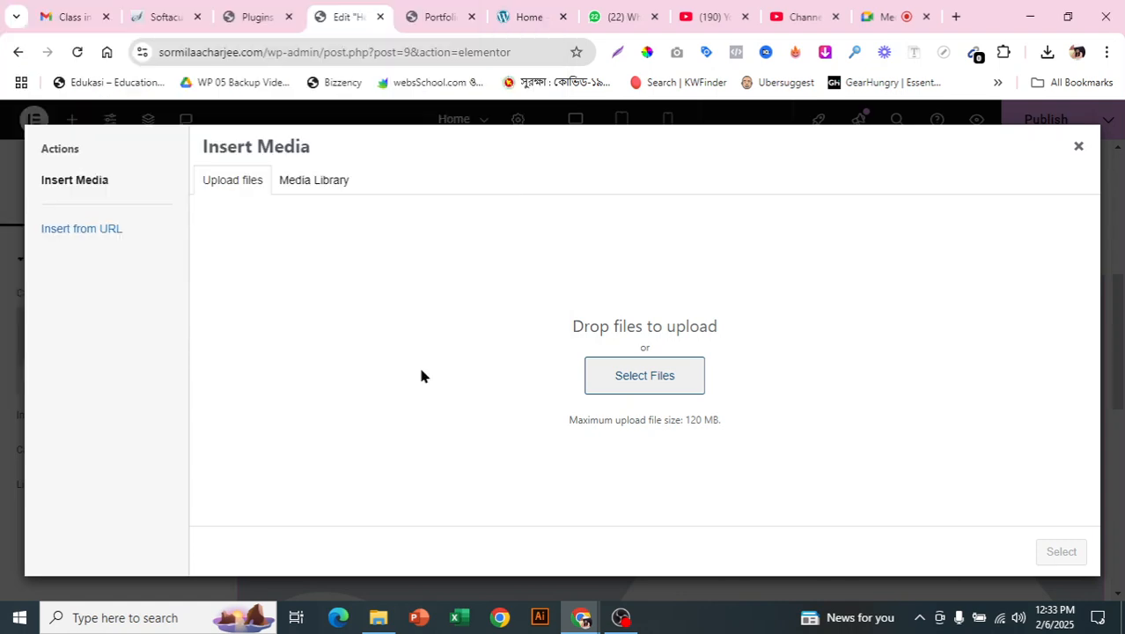
left_click(530, 16)
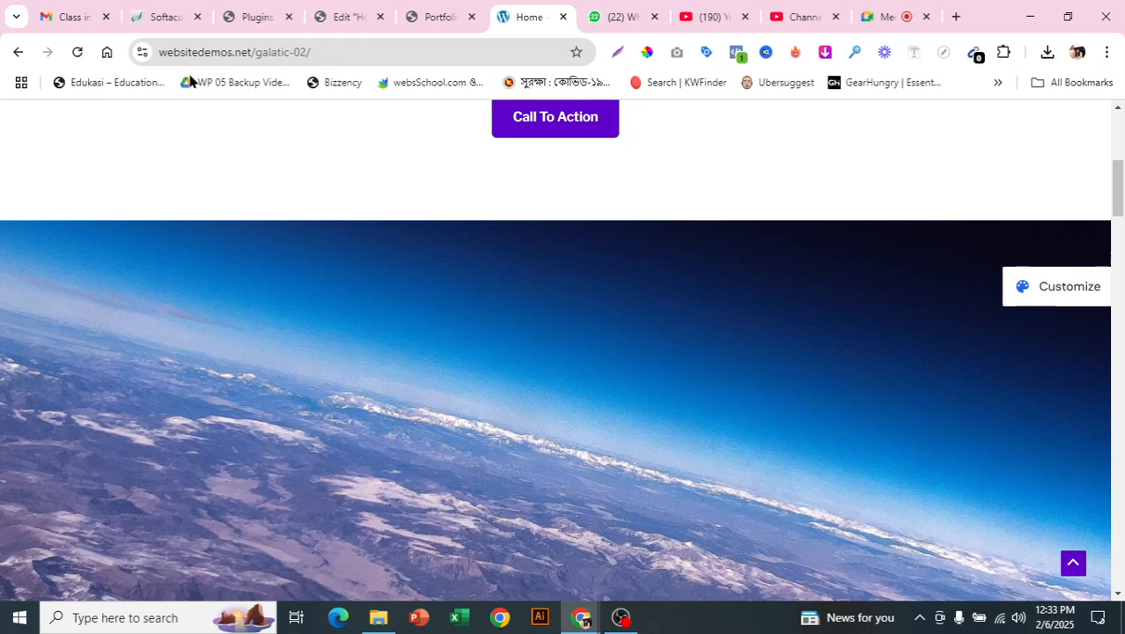
left_click(350, 16)
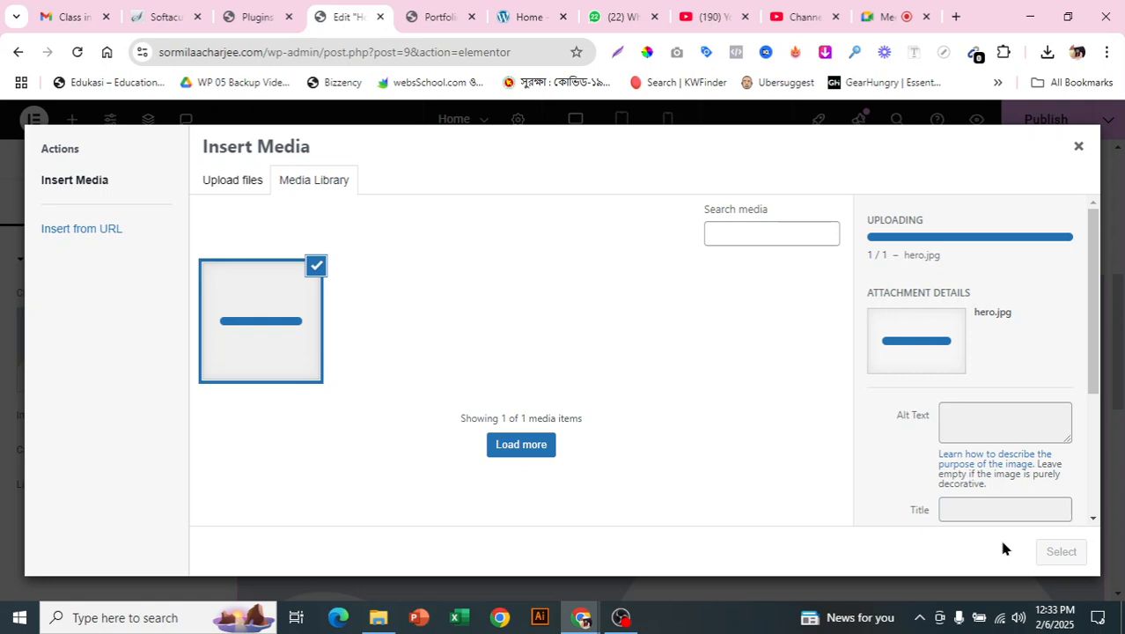
left_click(1052, 552)
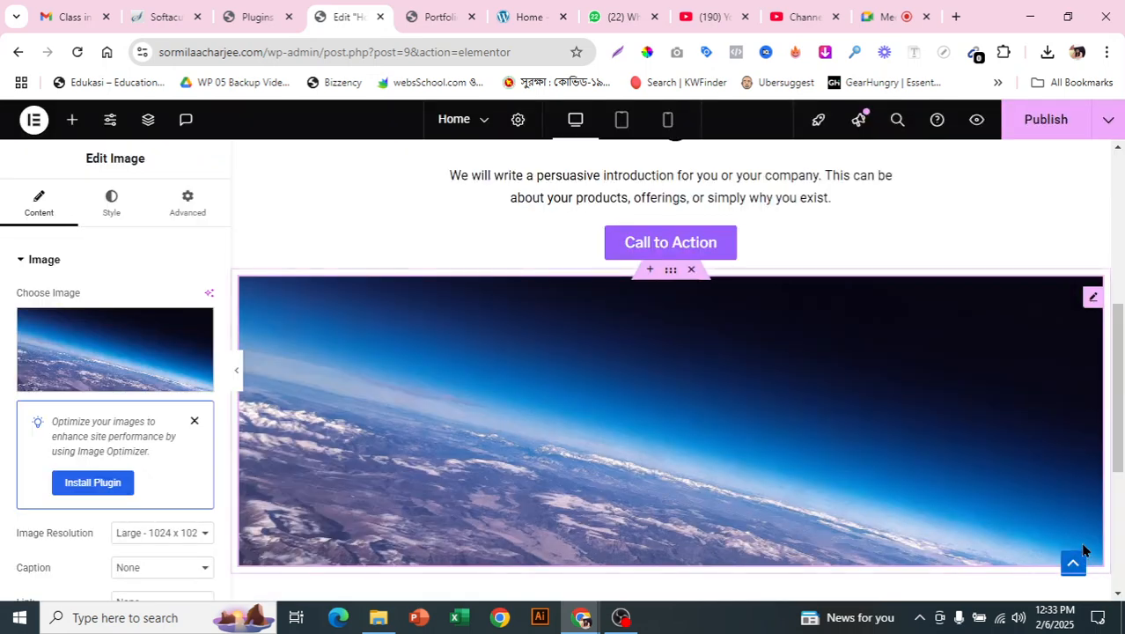
- Compare the new image section in the editor with the demo page's image and how it behaves on scrolling
scroll(880, 361, "up", 4)
scroll(881, 362, "down", 8)
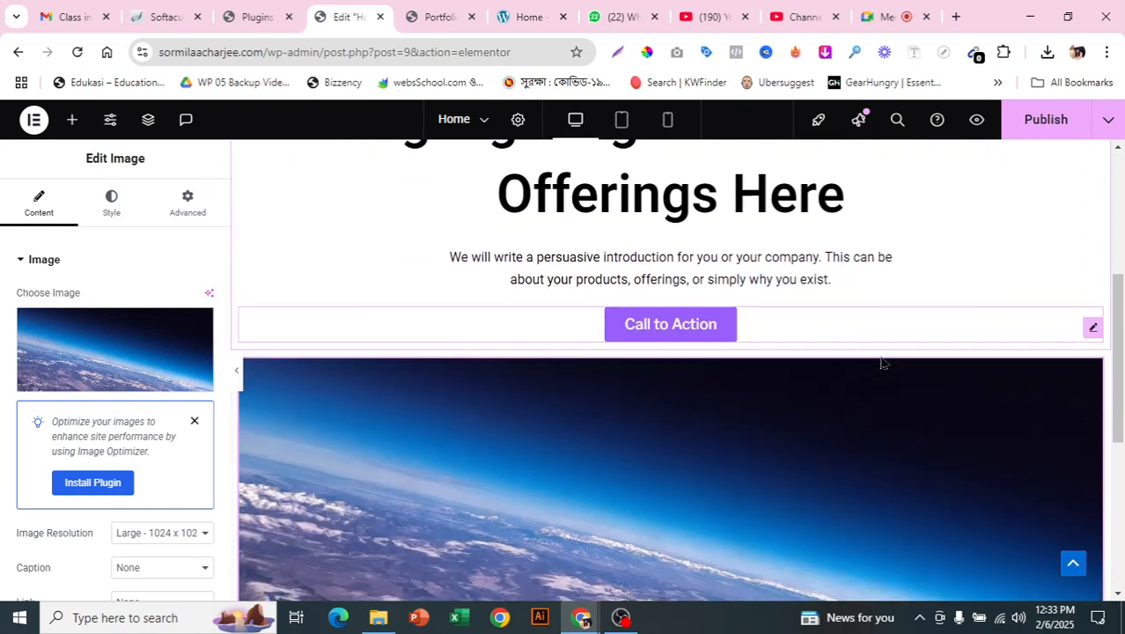
scroll(879, 394, "up", 10)
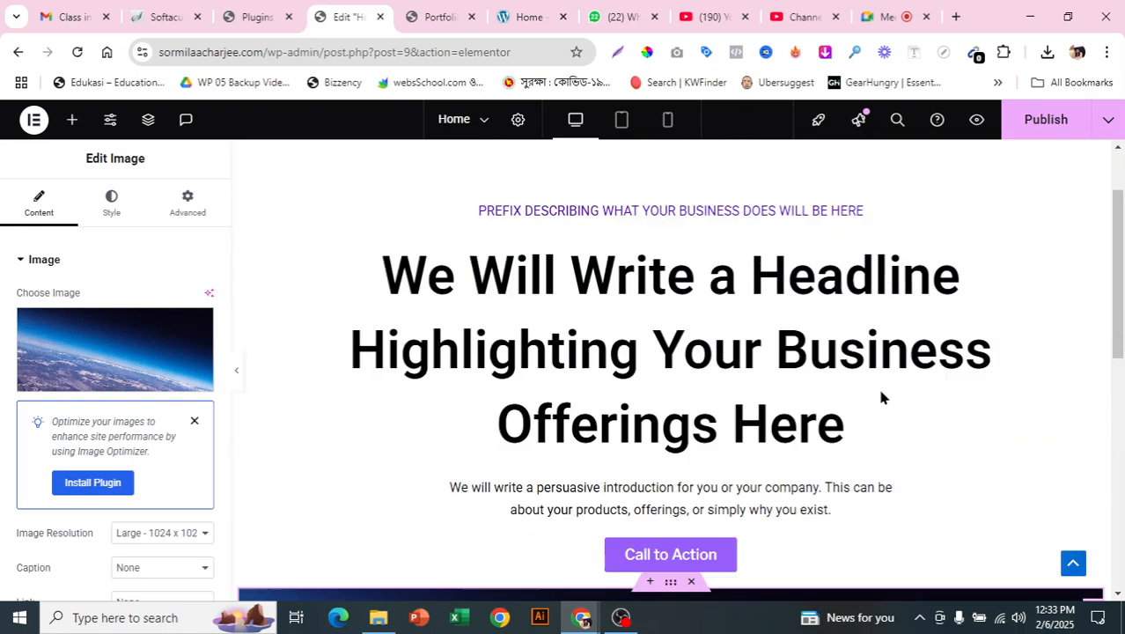
left_click(523, 16)
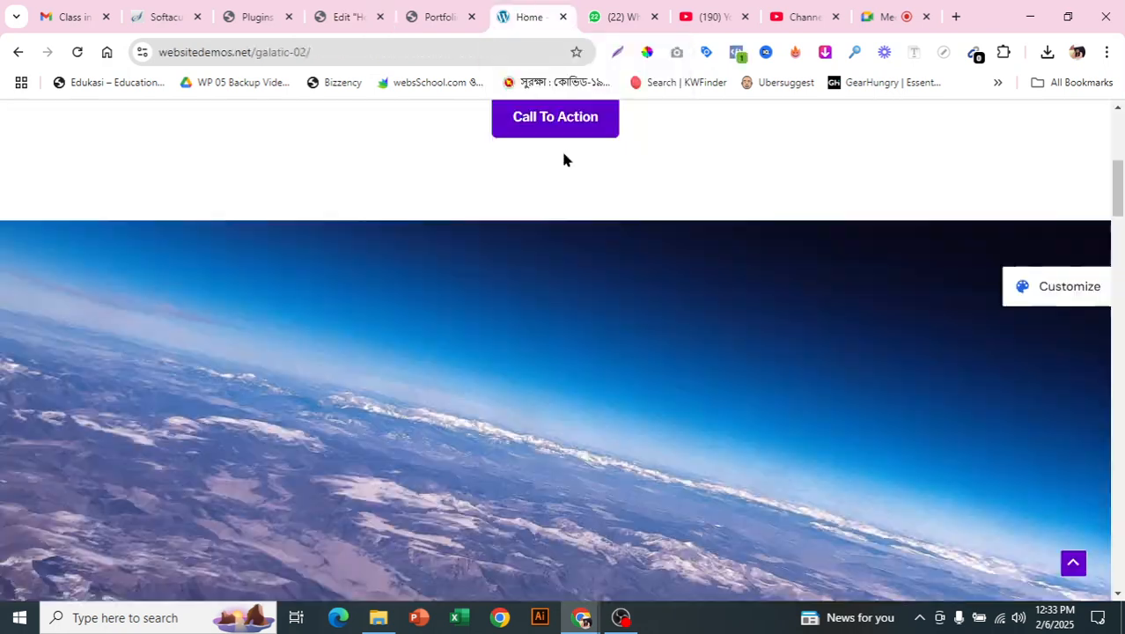
scroll(693, 271, "up", 2)
scroll(696, 266, "down", 7)
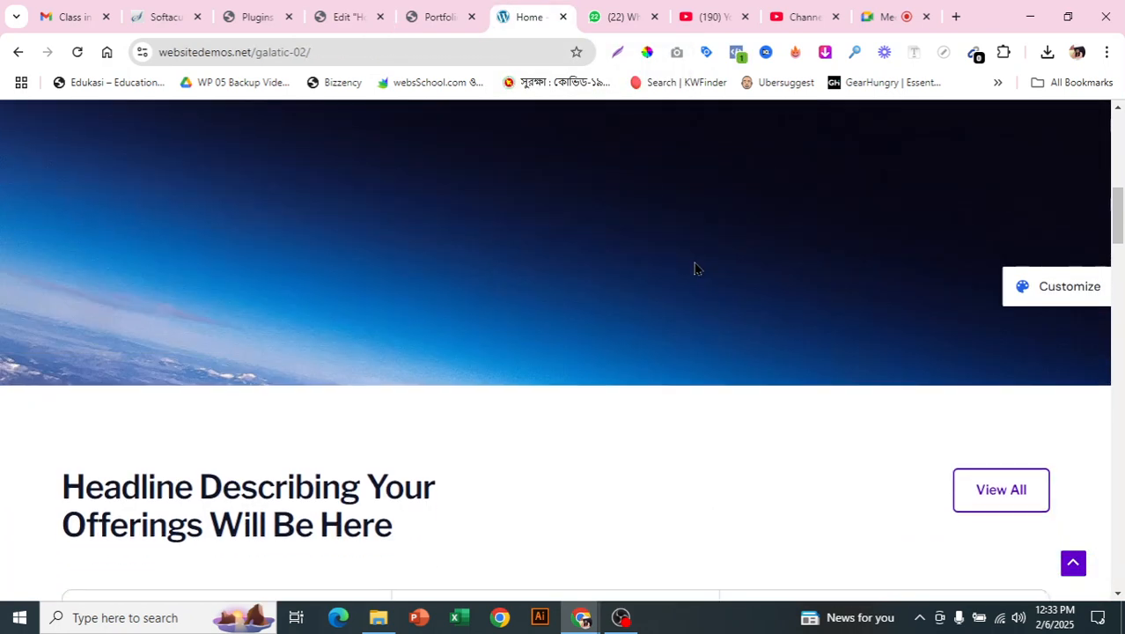
scroll(696, 266, "up", 8)
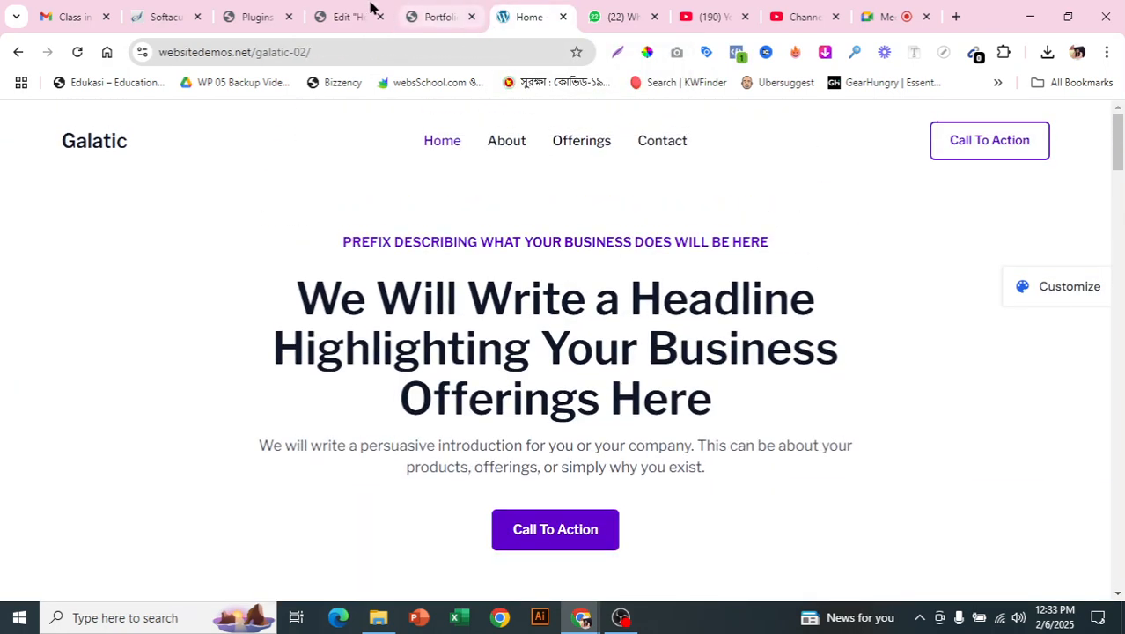
- Return to the Elementor editor and set the hero image's width and max width to 100% and its height to 460 px
left_click(335, 9)
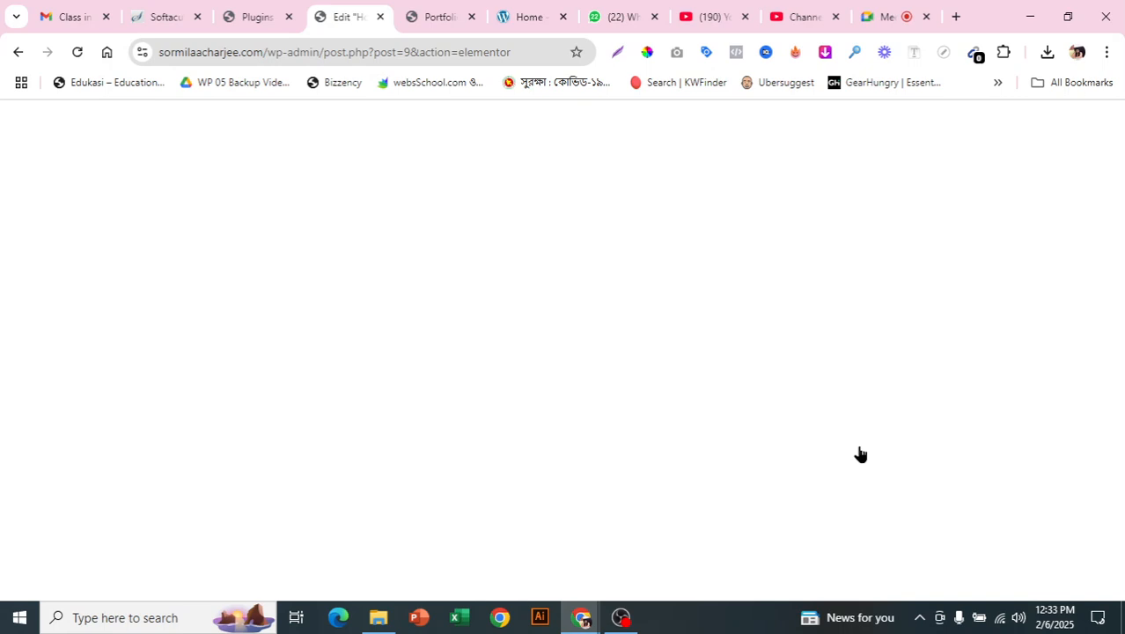
scroll(174, 350, "down", 2)
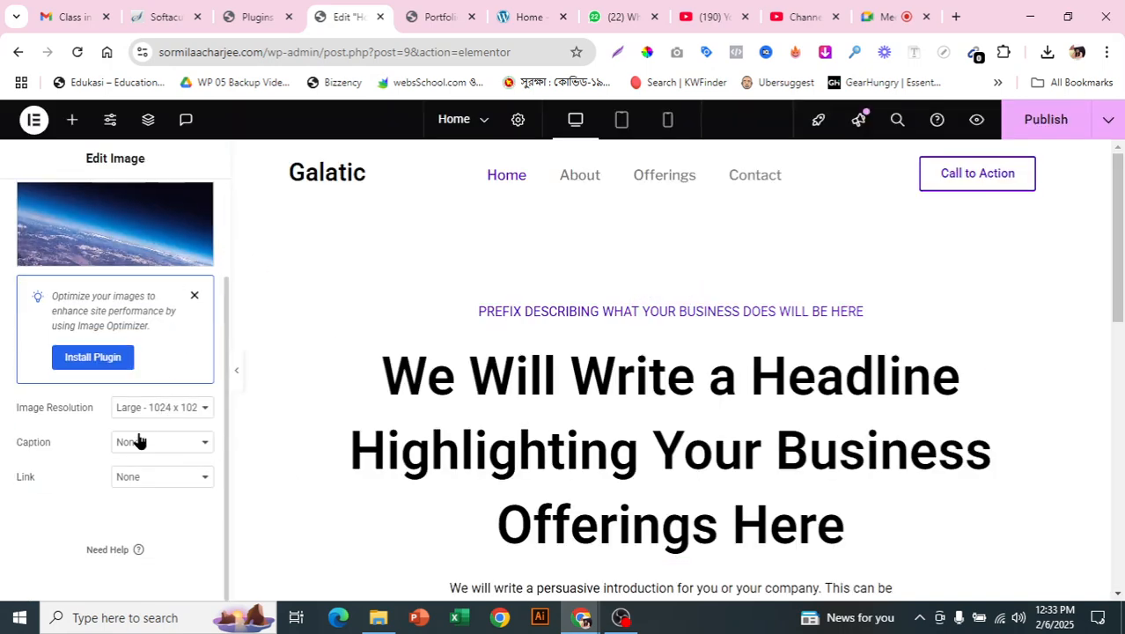
scroll(158, 479, "up", 2)
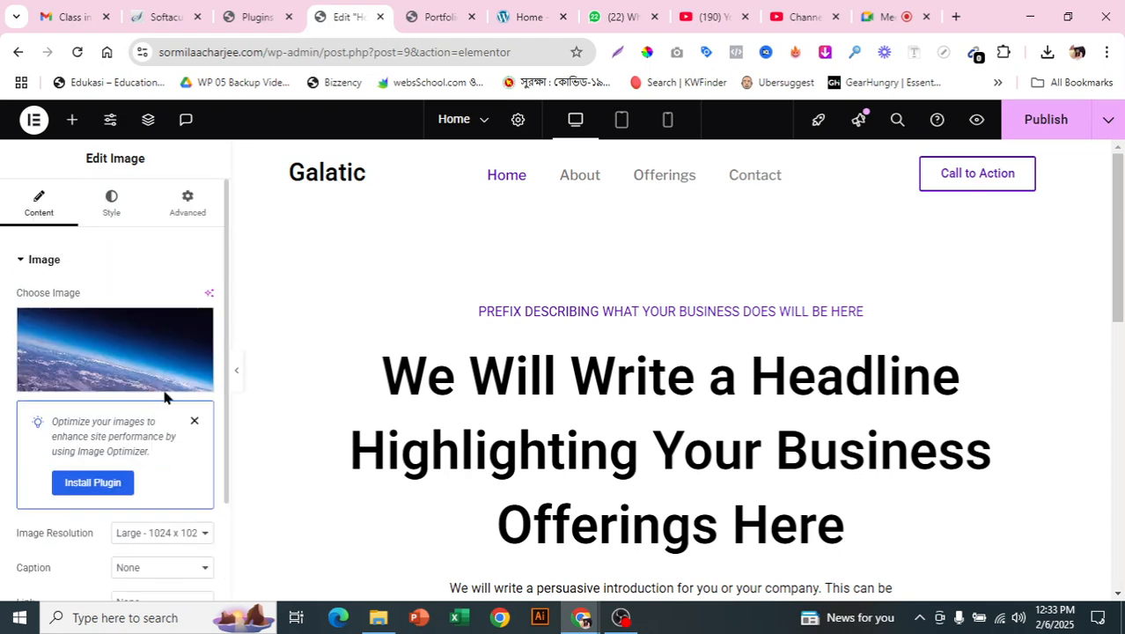
left_click(110, 208)
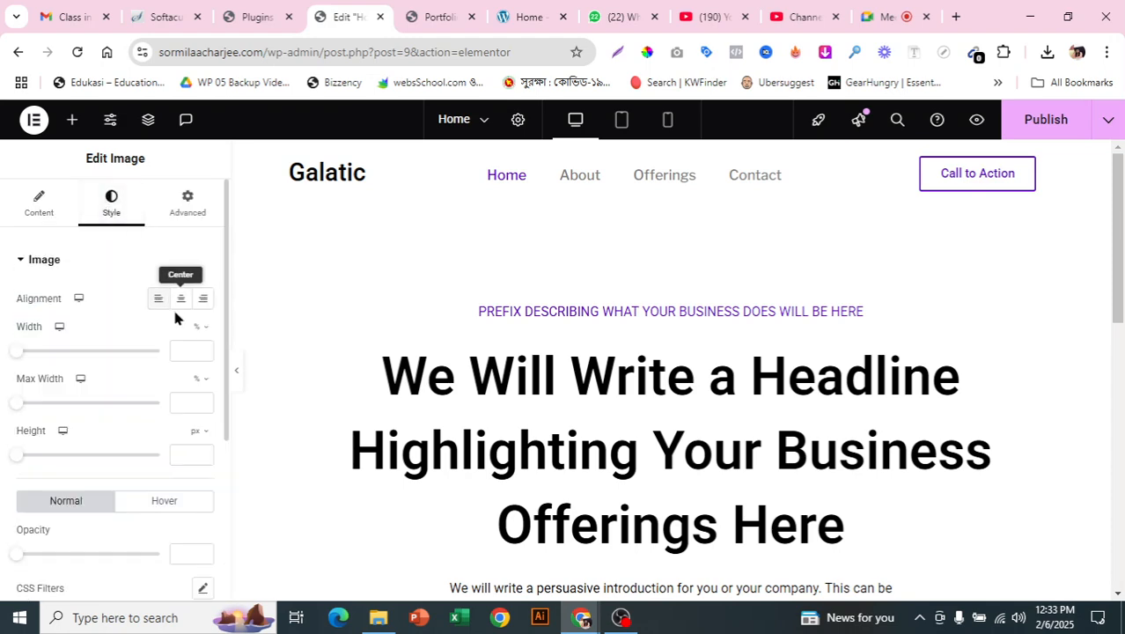
scroll(522, 440, "down", 5)
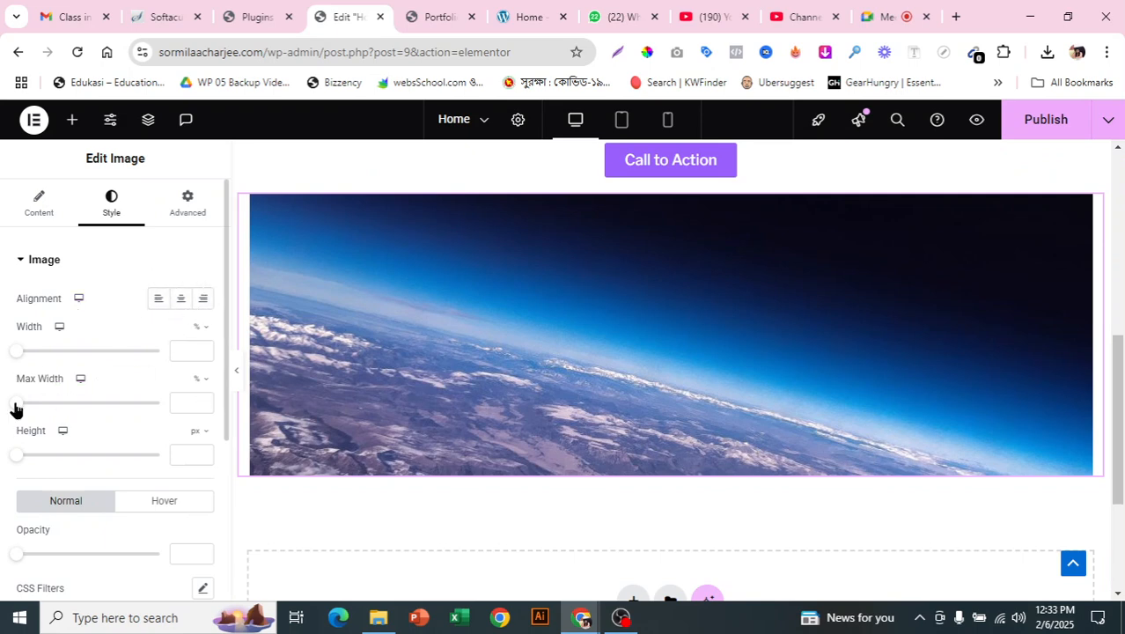
left_click_drag(13, 407, 154, 403)
left_click_drag(15, 352, 161, 364)
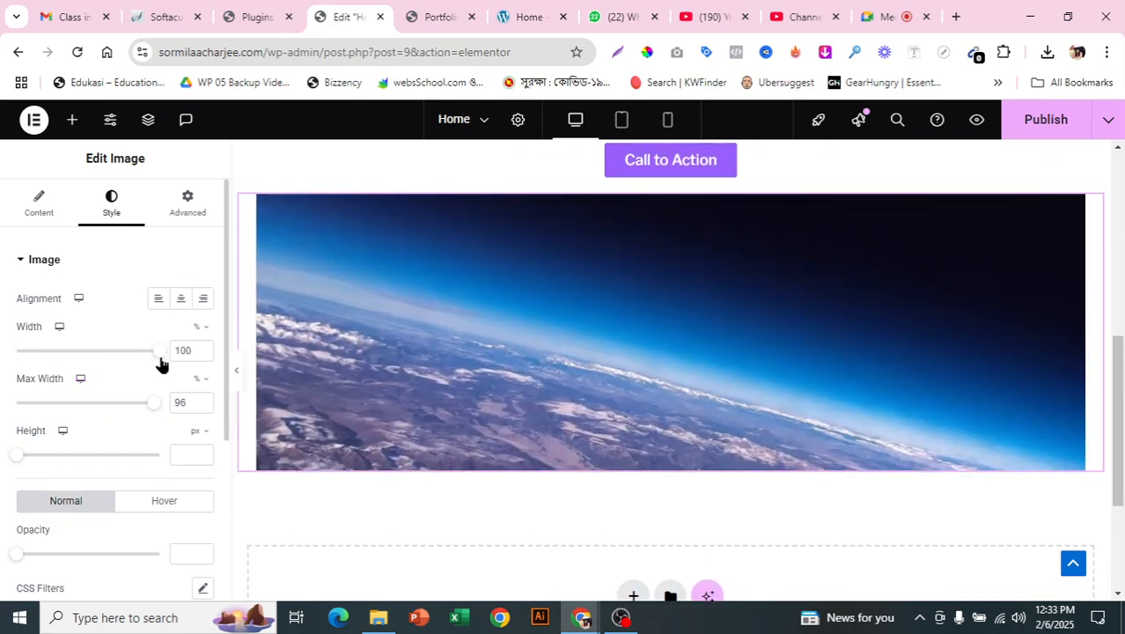
left_click_drag(18, 458, 147, 466)
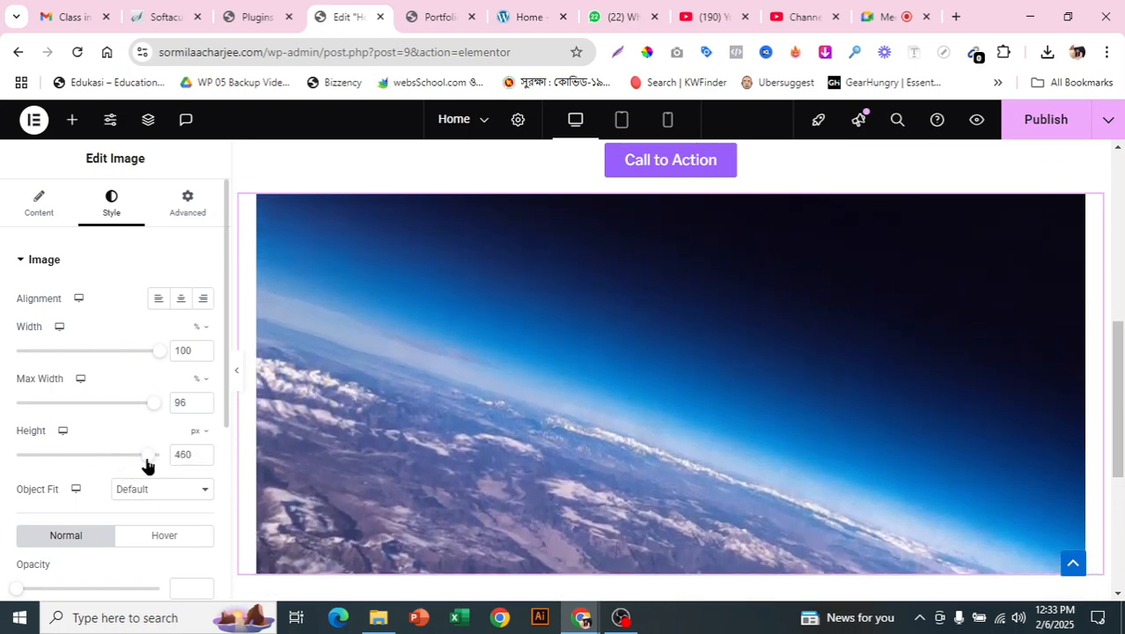
left_click_drag(153, 407, 171, 415)
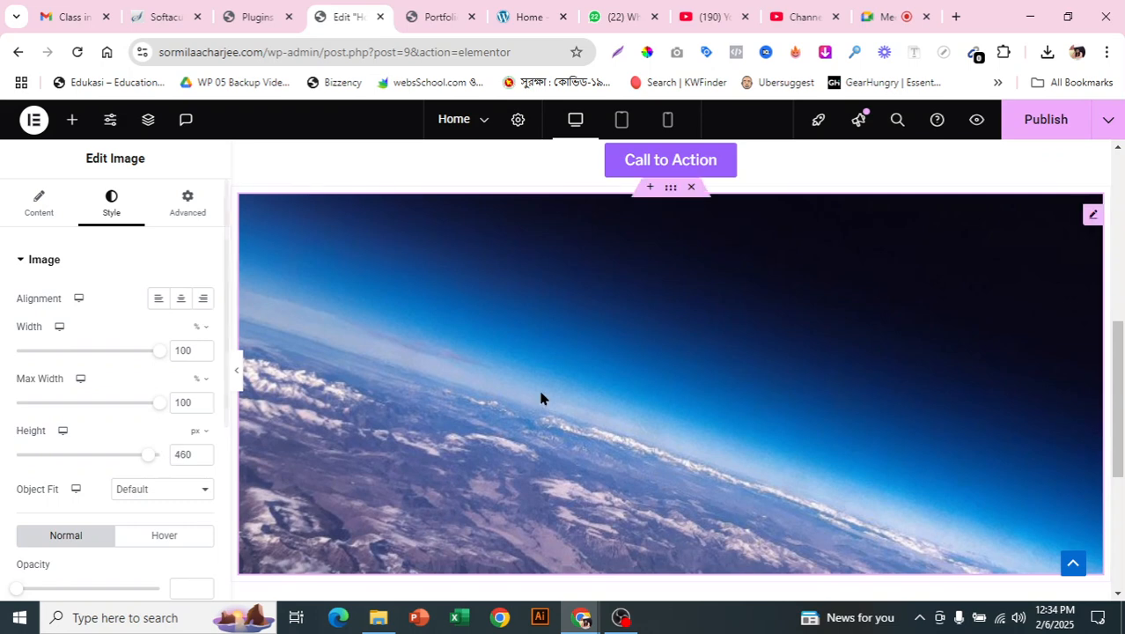
- Set the hero image's position to Fixed and check its scrolling behaviour on the page
scroll(540, 398, "down", 2)
scroll(59, 421, "down", 3)
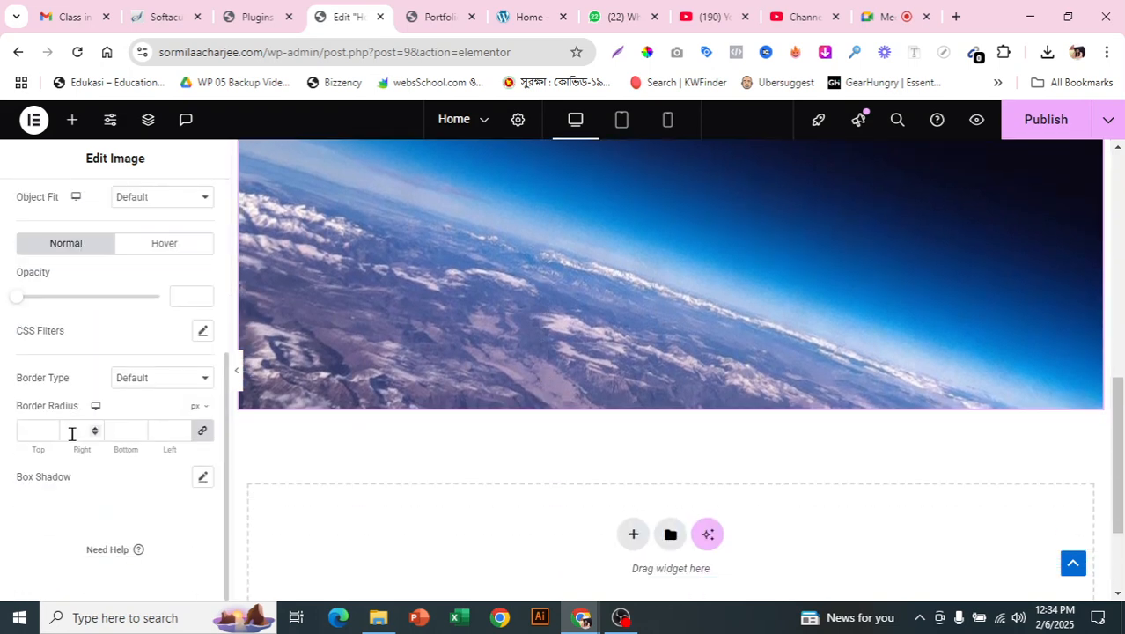
scroll(79, 473, "up", 4)
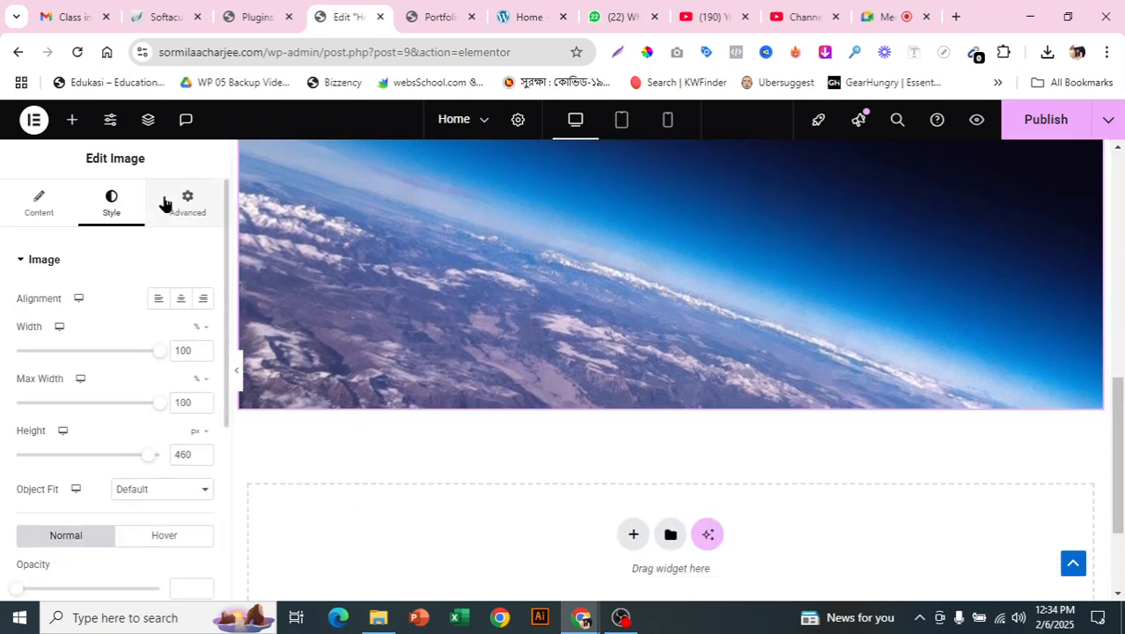
left_click(187, 205)
scroll(198, 294, "down", 3)
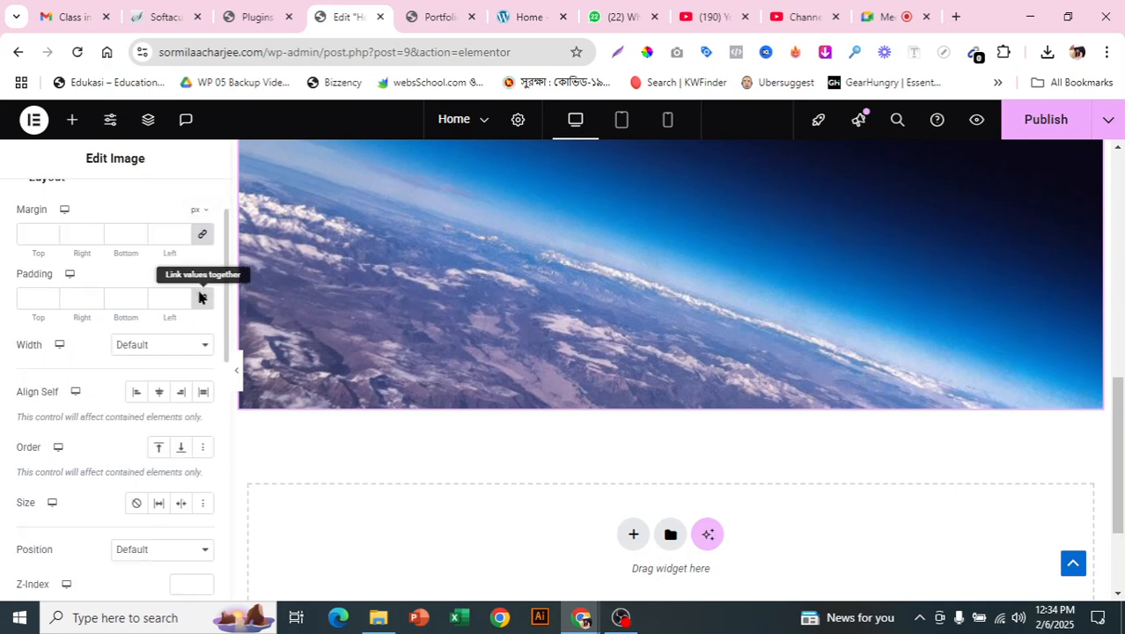
left_click(132, 385)
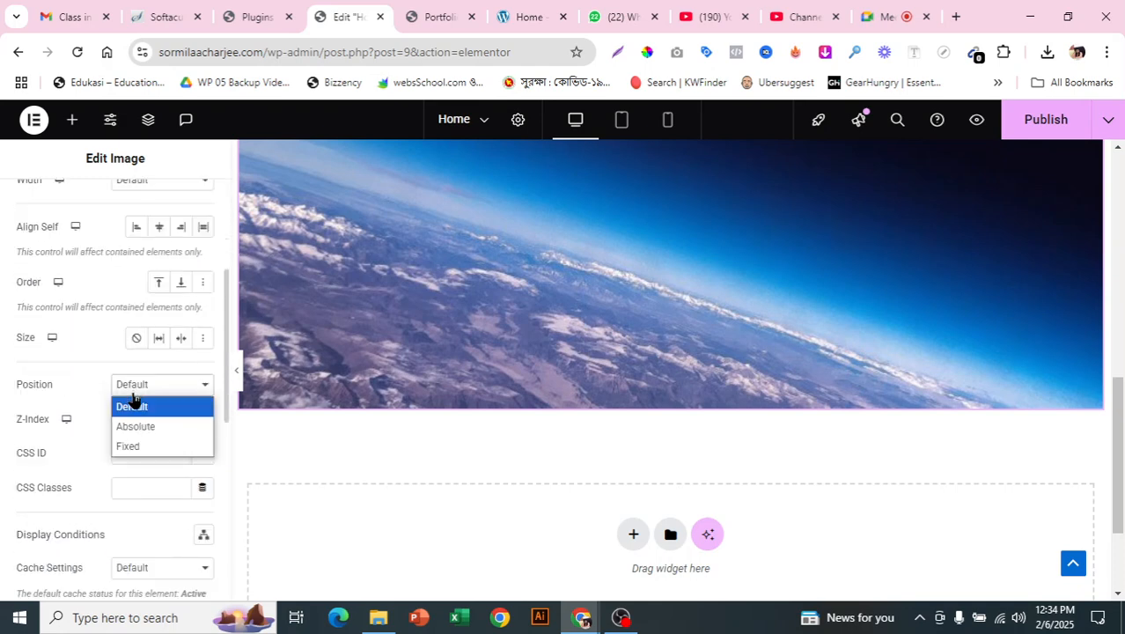
left_click(151, 448)
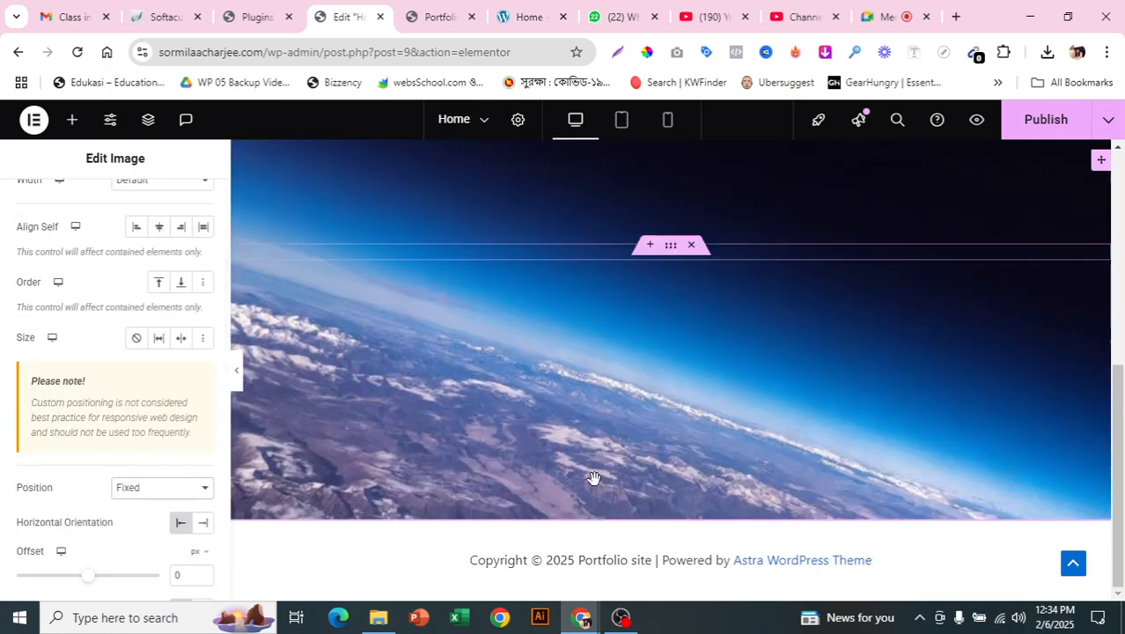
scroll(604, 473, "up", 5)
scroll(605, 473, "down", 5)
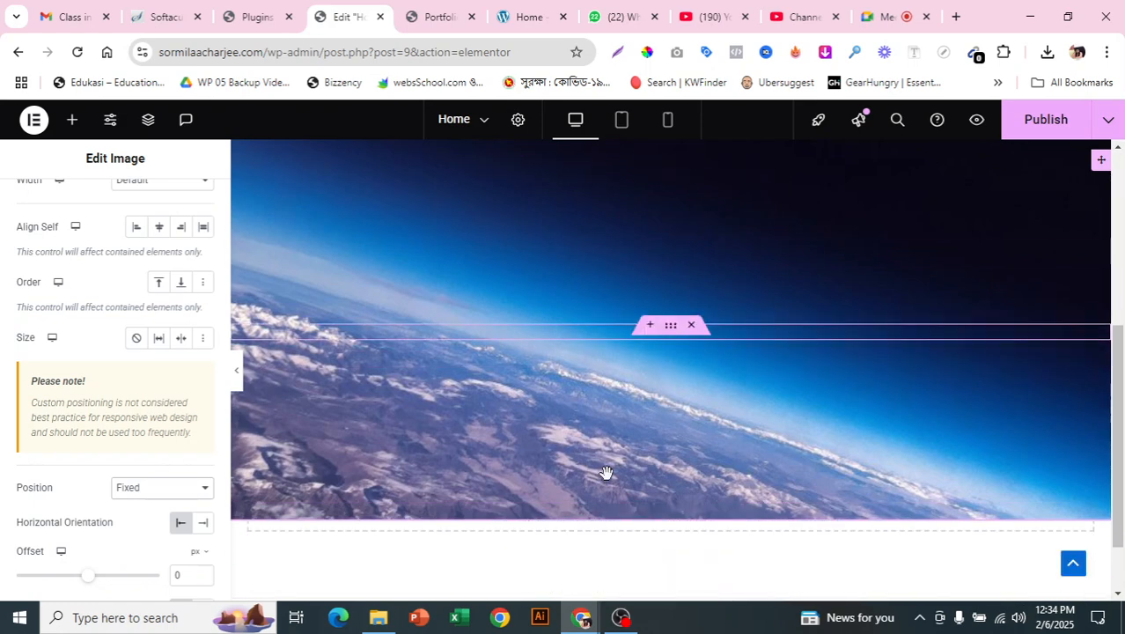
scroll(606, 473, "up", 5)
scroll(607, 472, "down", 5)
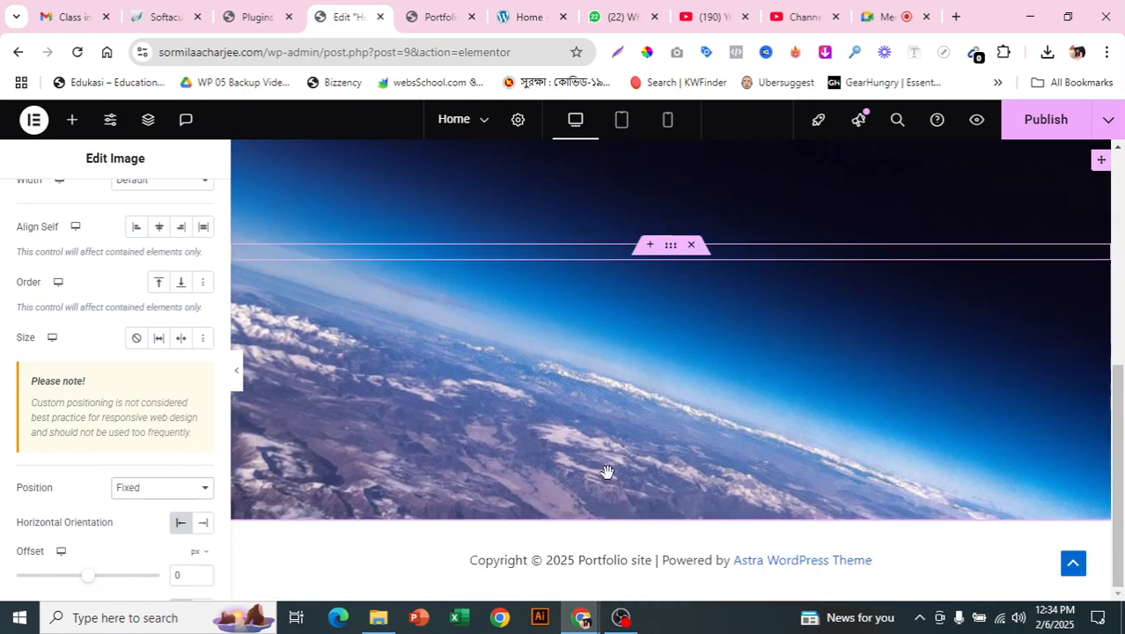
- Set the hero image's position to Absolute and check its scrolling behaviour at full canvas width with the editor panel hidden
left_click(163, 487)
left_click(166, 527)
scroll(806, 491, "up", 3)
scroll(809, 489, "down", 3)
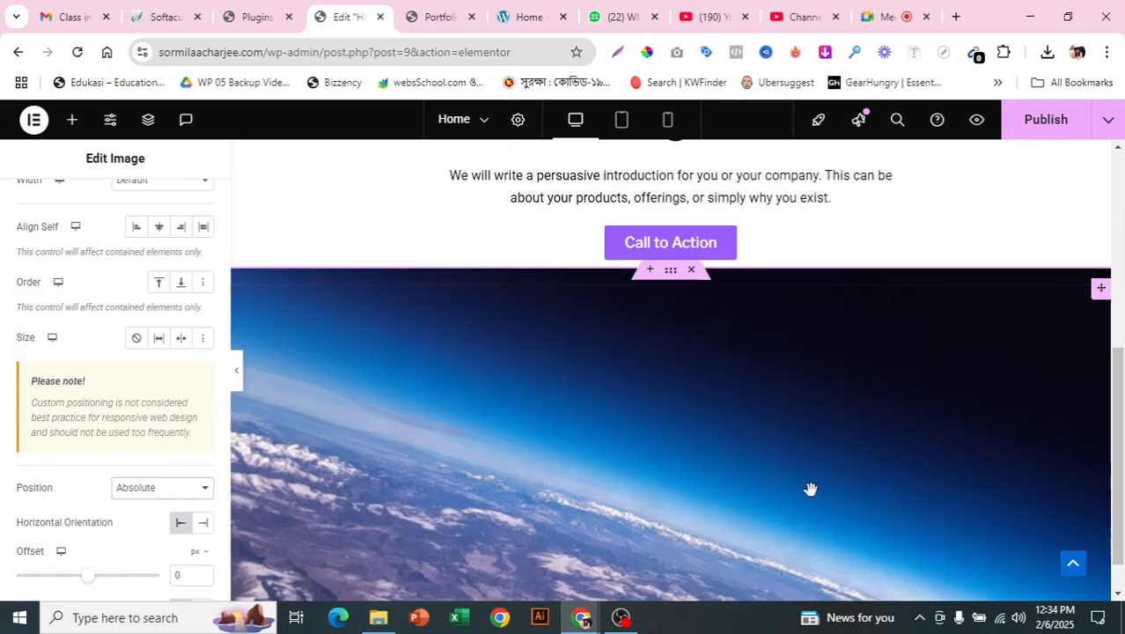
left_click(236, 371)
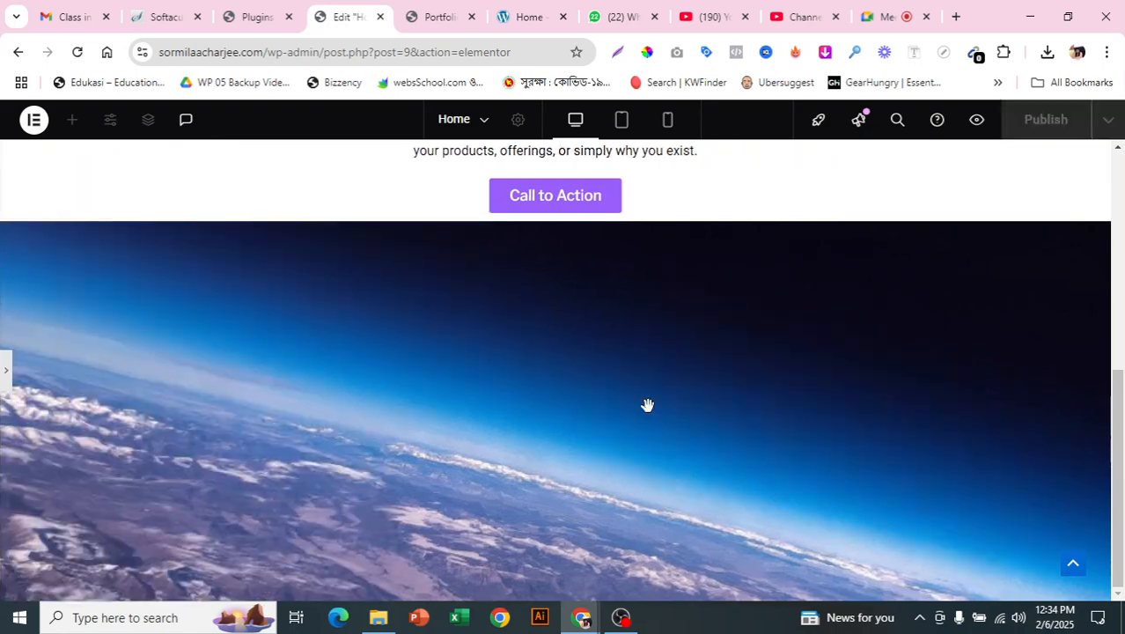
scroll(855, 428, "up", 5)
scroll(858, 432, "down", 5)
scroll(858, 431, "up", 5)
scroll(860, 437, "down", 5)
left_click(4, 370)
scroll(841, 335, "up", 3)
scroll(832, 291, "down", 3)
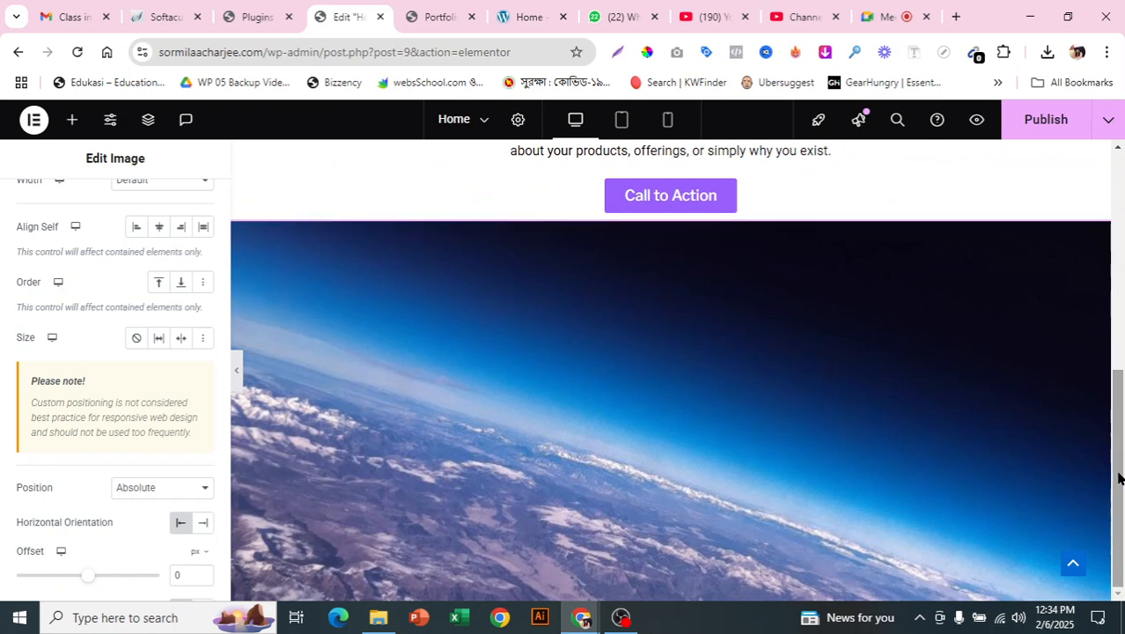
- Publish the Home page changes, reload the live site and check how the hero image scrolls there
left_click(72, 120)
scroll(909, 432, "up", 3)
scroll(912, 436, "down", 3)
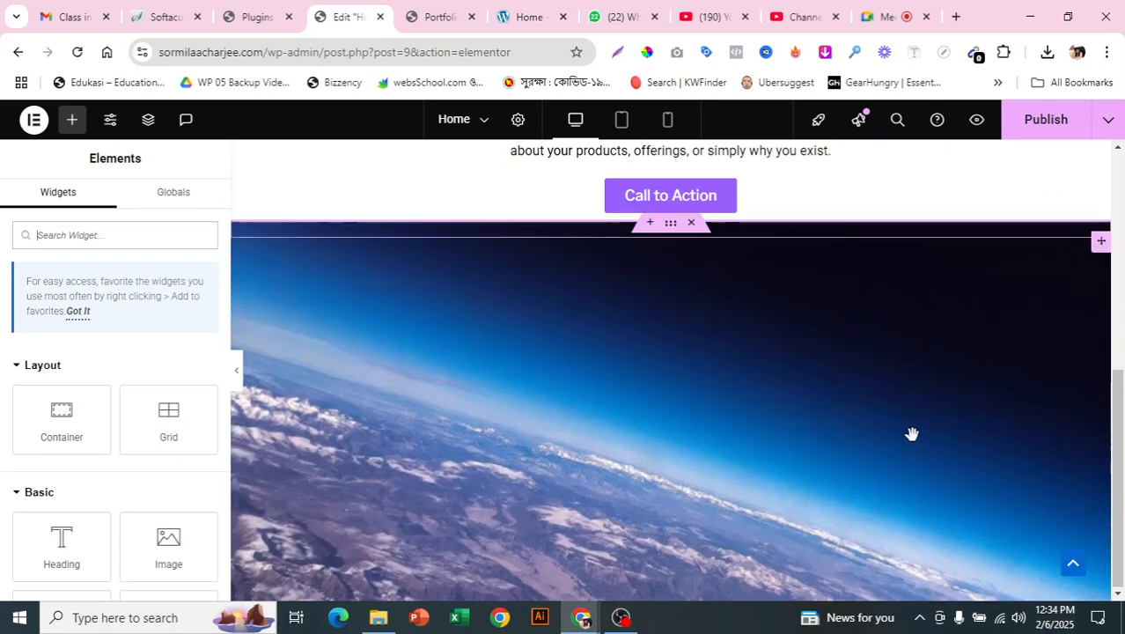
left_click(1073, 577)
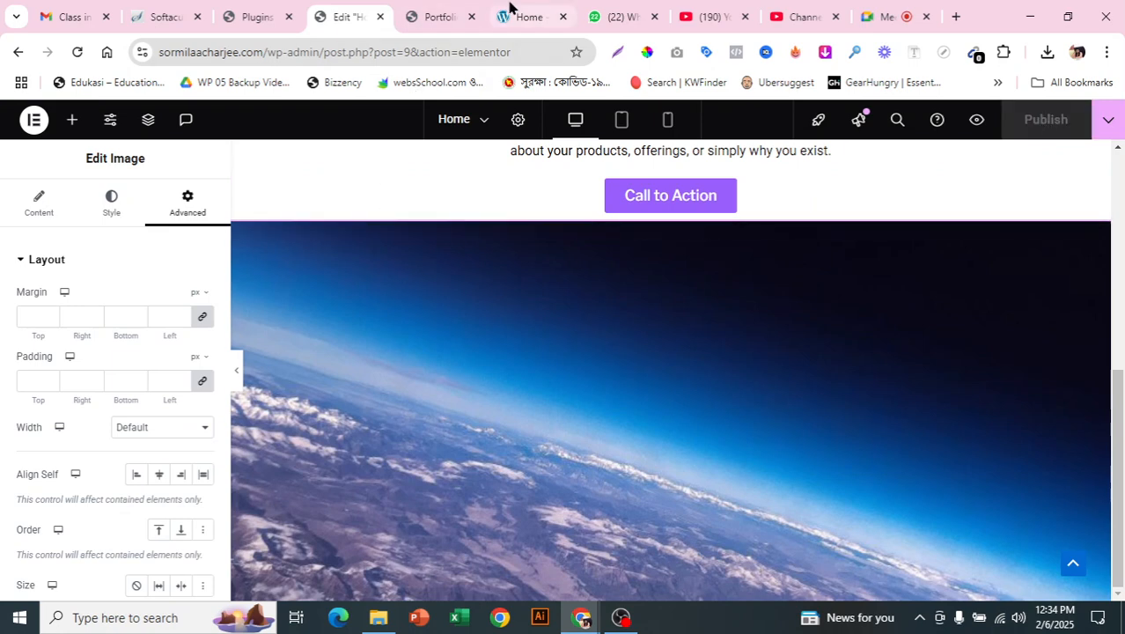
left_click(437, 17)
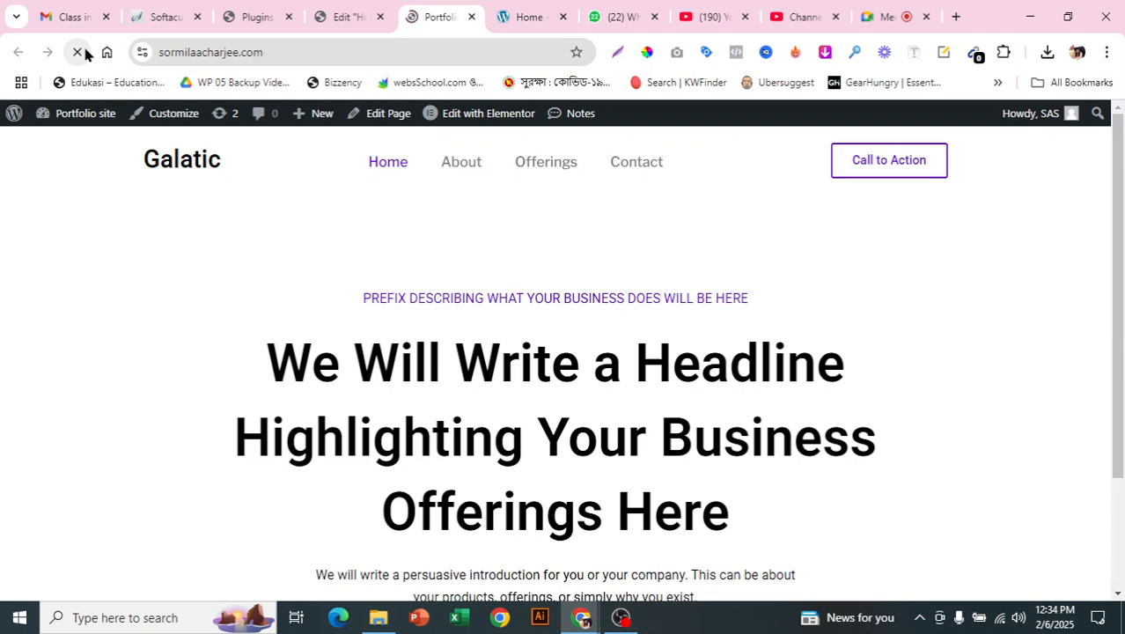
scroll(596, 308, "down", 3)
scroll(596, 308, "down", 4)
scroll(606, 324, "up", 2)
scroll(666, 377, "down", 2)
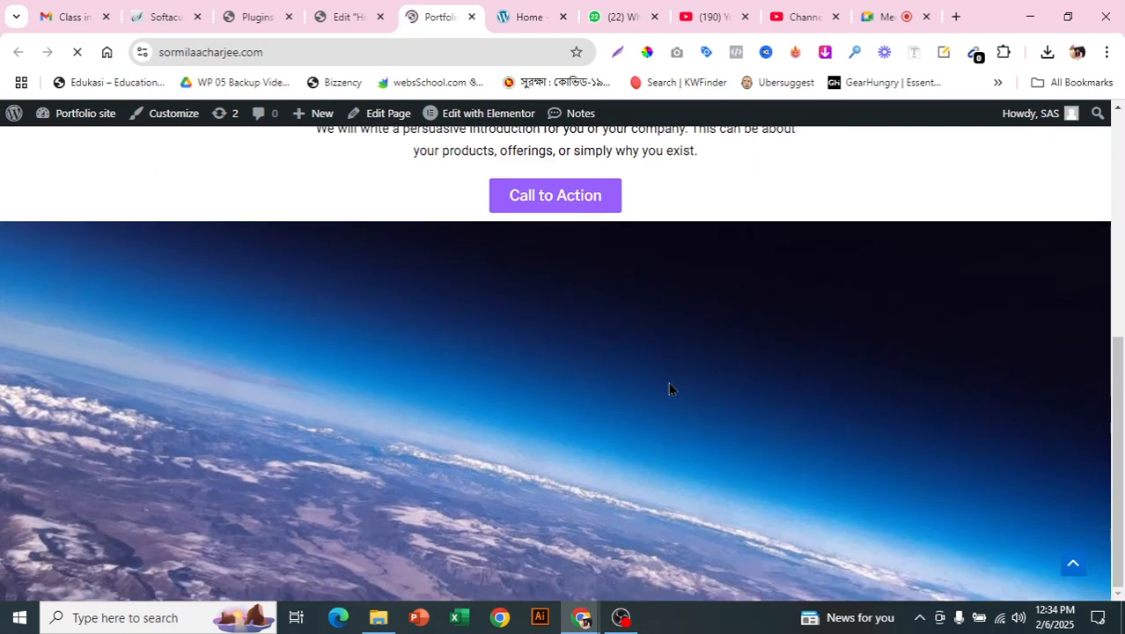
scroll(652, 383, "up", 4)
- Return to the Elementor editor and insert a single-column Flexbox container between the Call to Action button and the hero image
left_click(338, 17)
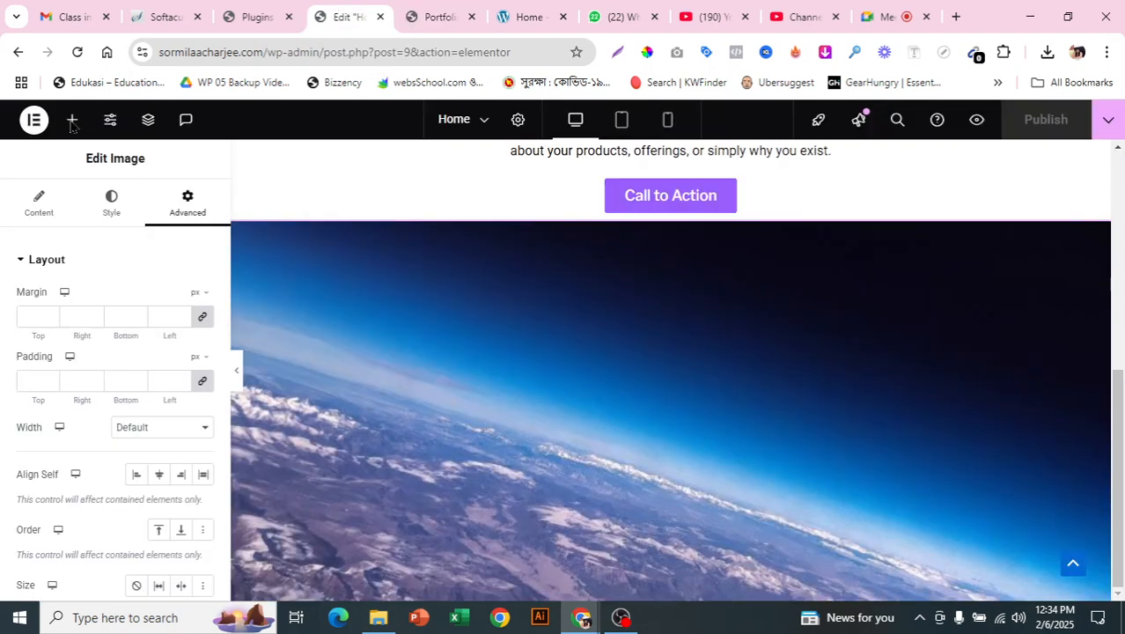
scroll(629, 322, "up", 5)
scroll(651, 361, "down", 5)
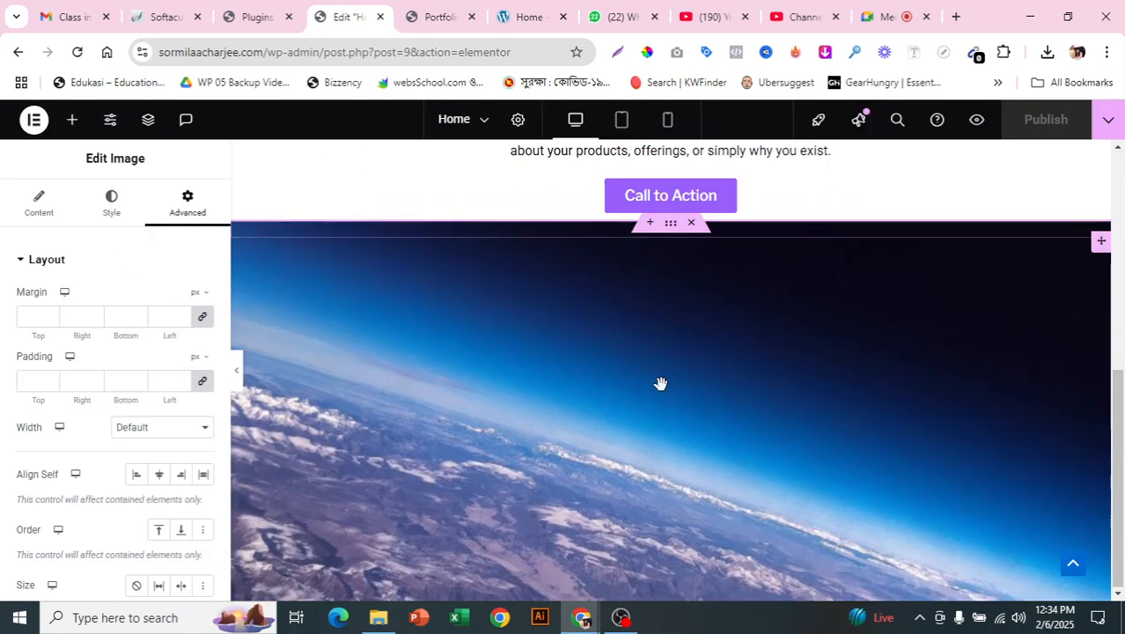
scroll(660, 383, "up", 5)
scroll(662, 393, "down", 5)
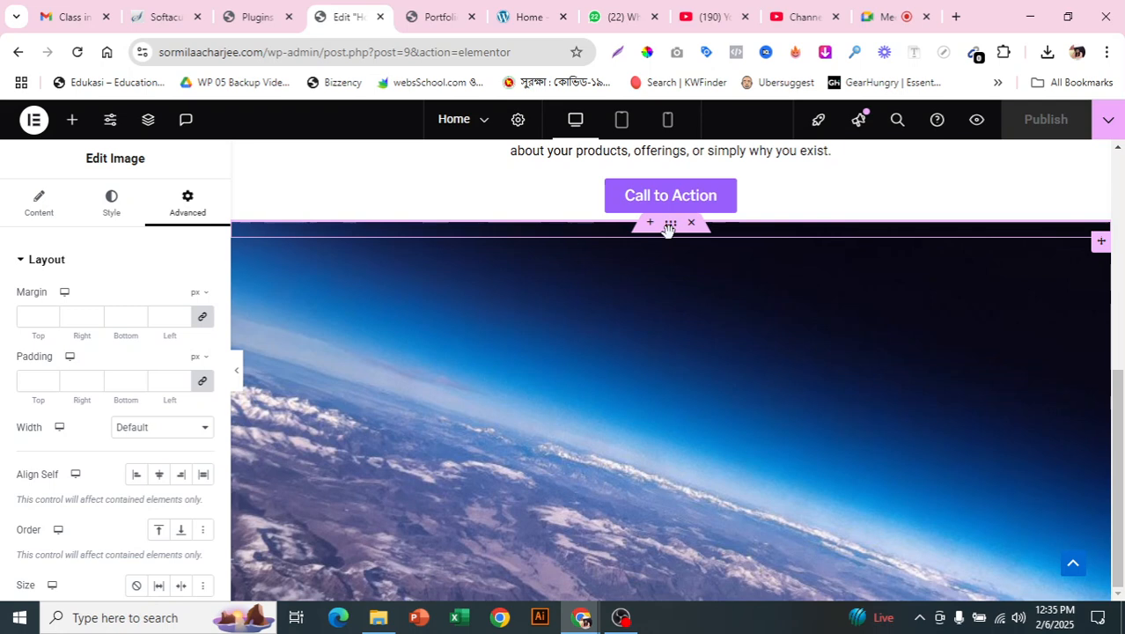
left_click(72, 119)
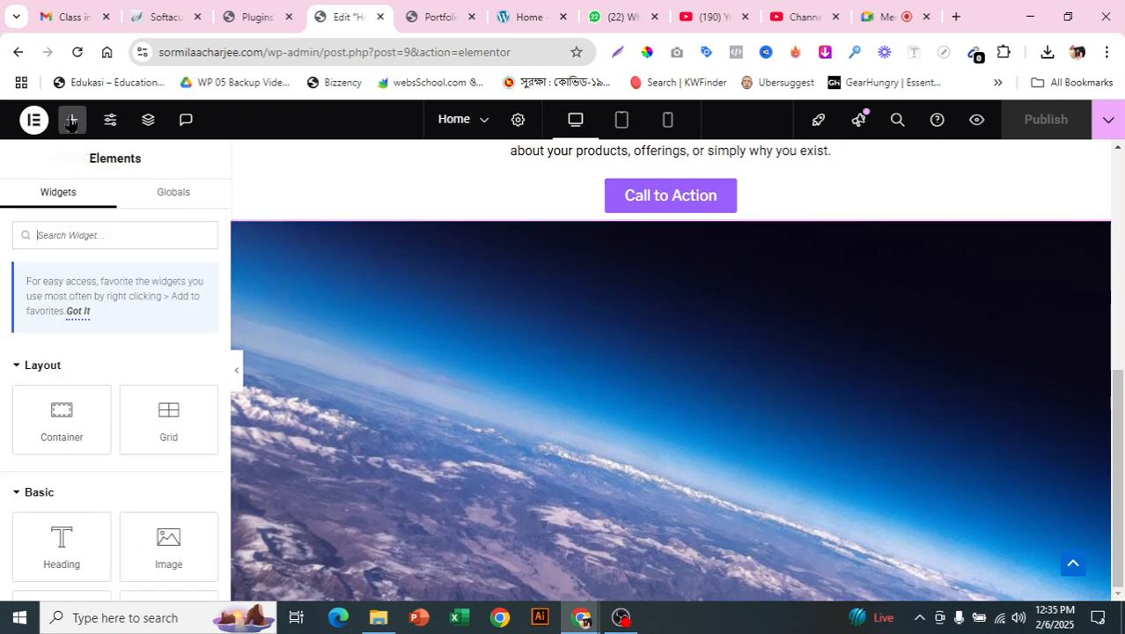
scroll(603, 395, "up", 2)
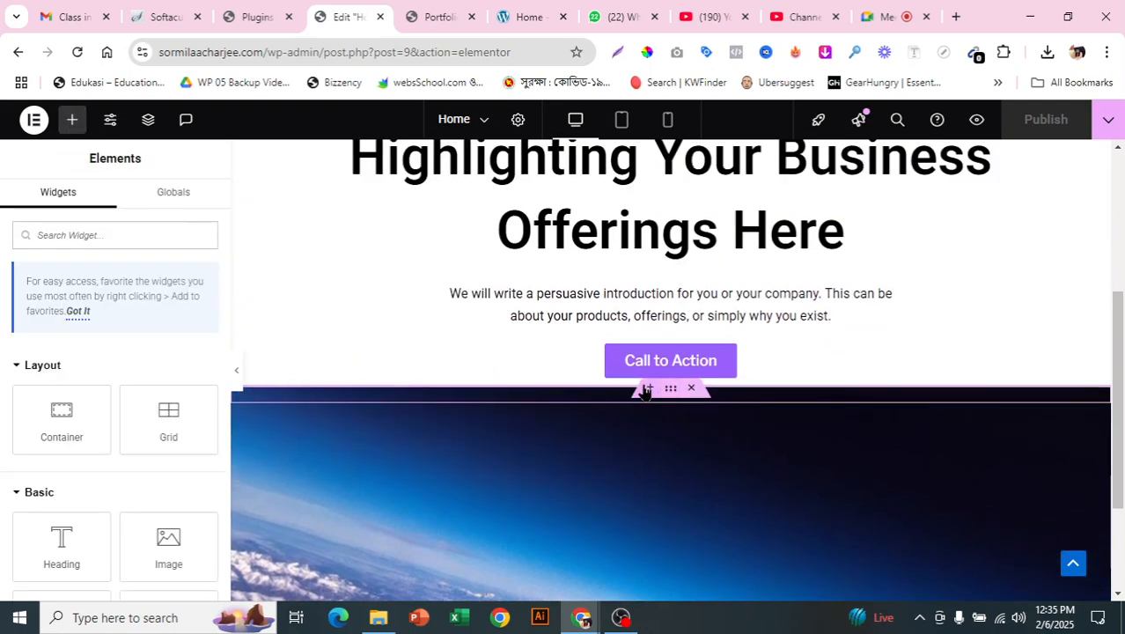
left_click(645, 390)
left_click(636, 460)
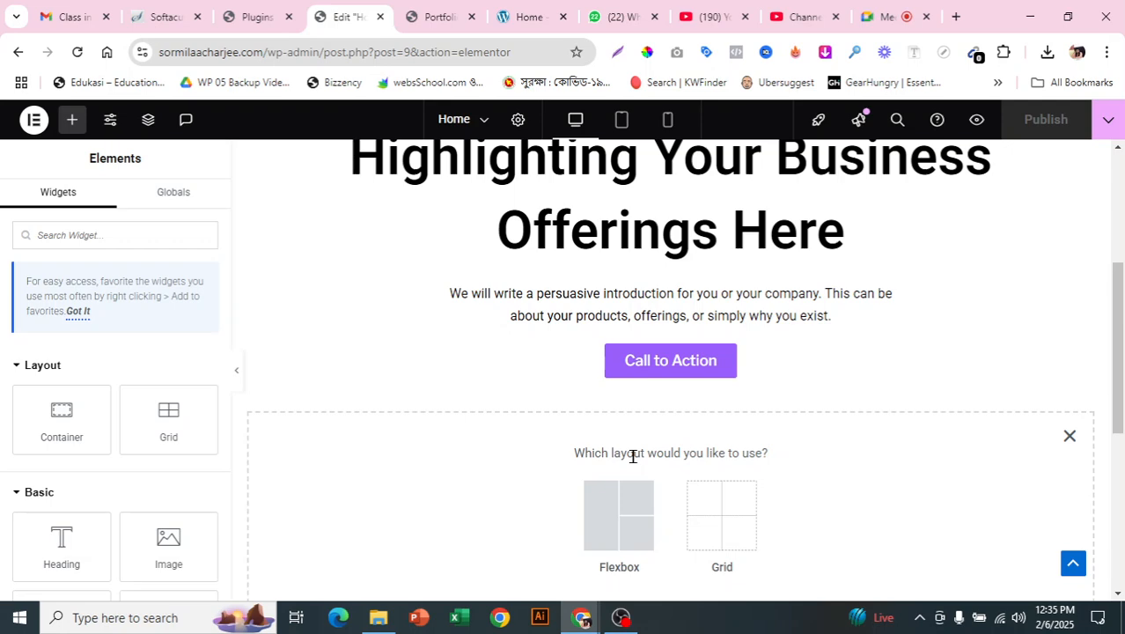
left_click(621, 518)
left_click(444, 500)
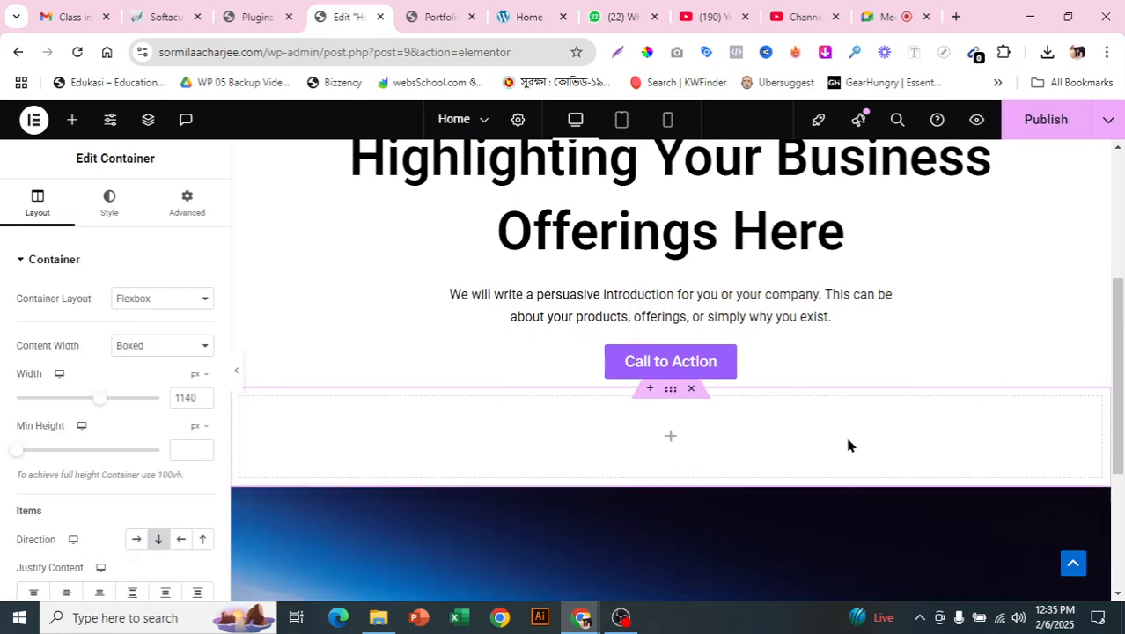
- Copy the main headline's Heading widget and paste it into the new empty container above the hero image
scroll(847, 444, "up", 3)
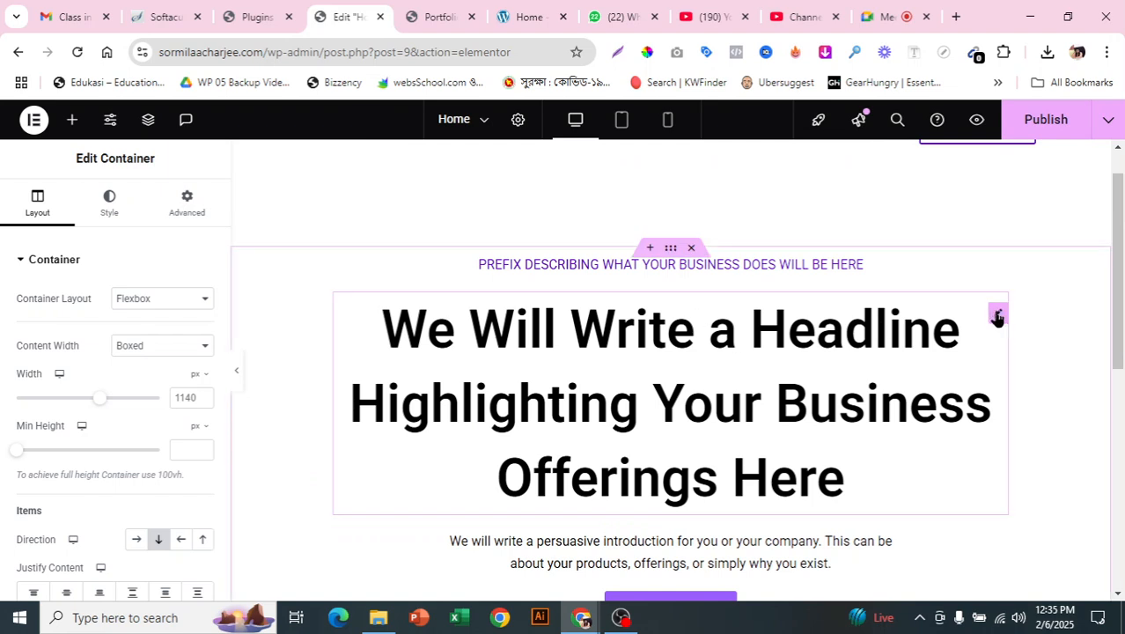
right_click(997, 315)
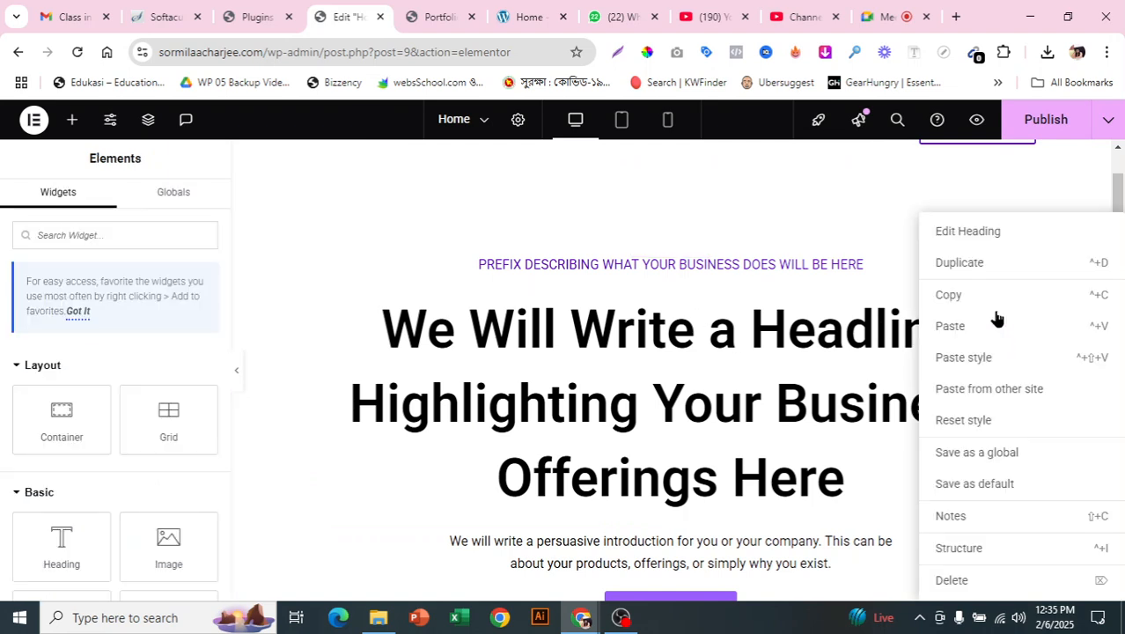
left_click(949, 297)
scroll(669, 435, "down", 3)
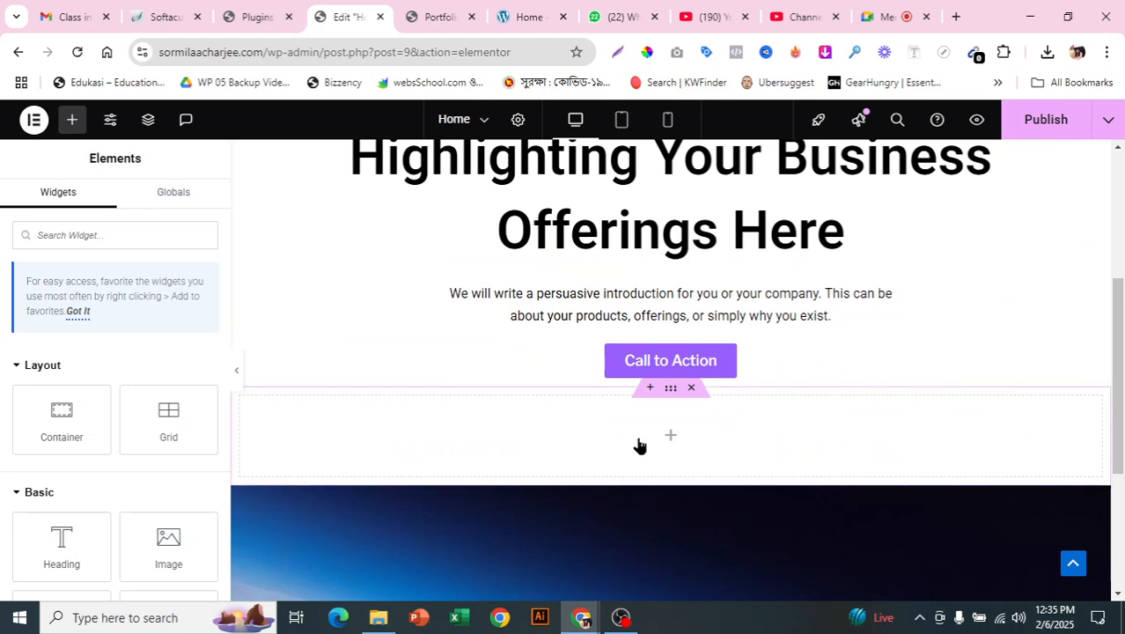
right_click(640, 445)
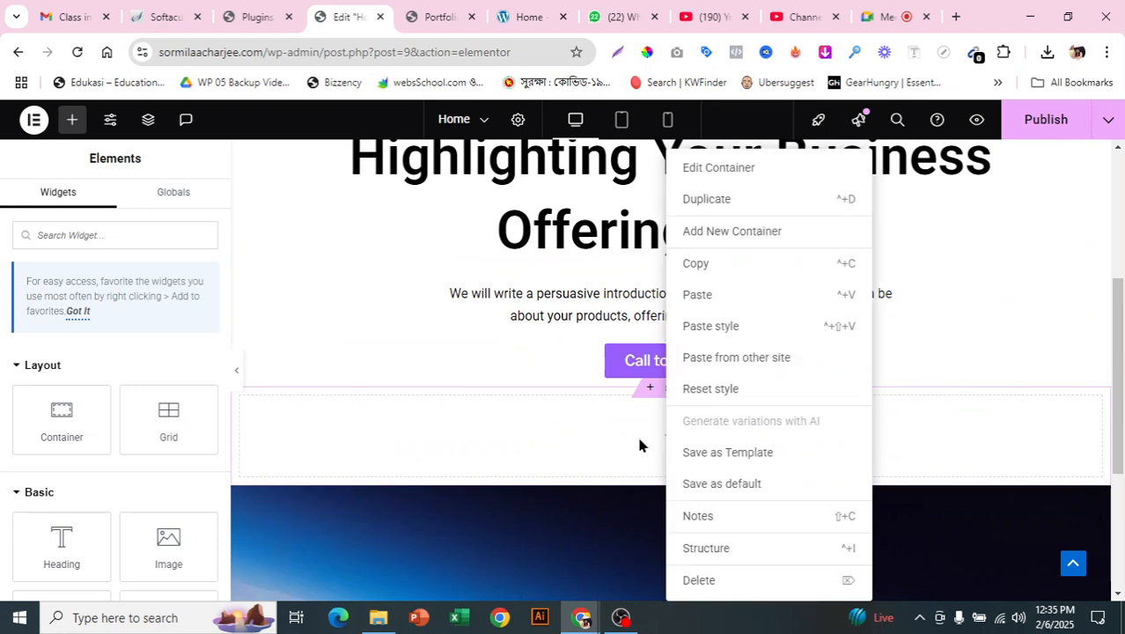
left_click(699, 303)
scroll(872, 473, "down", 2)
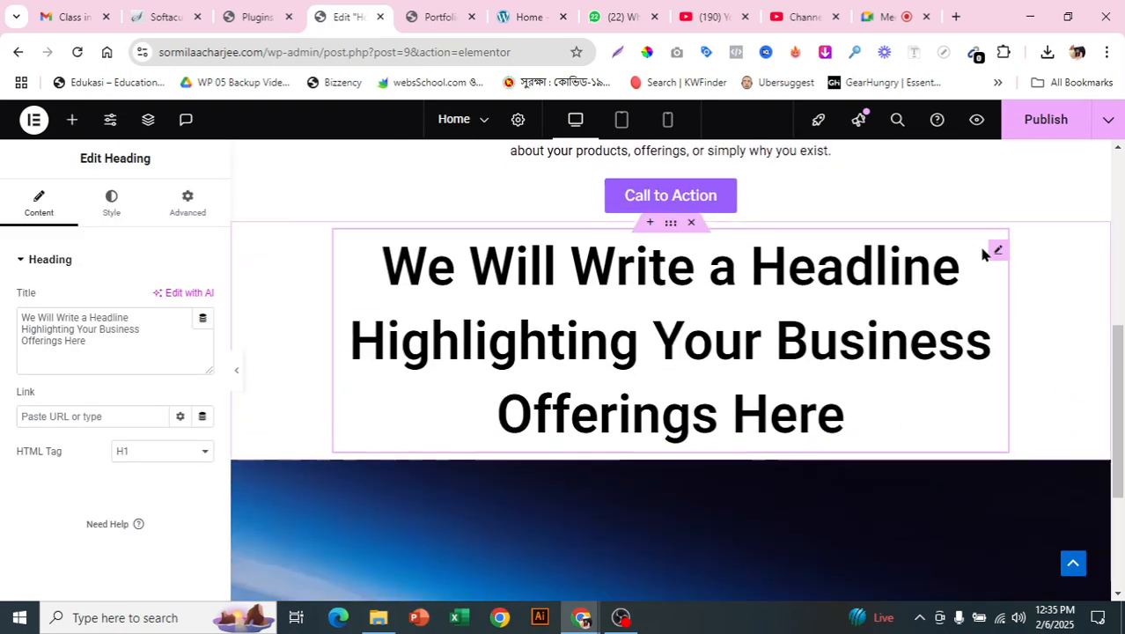
- Open the demo site's About page and examine its sections, especially the repeated layout of the three Benefit columns
left_click(537, 18)
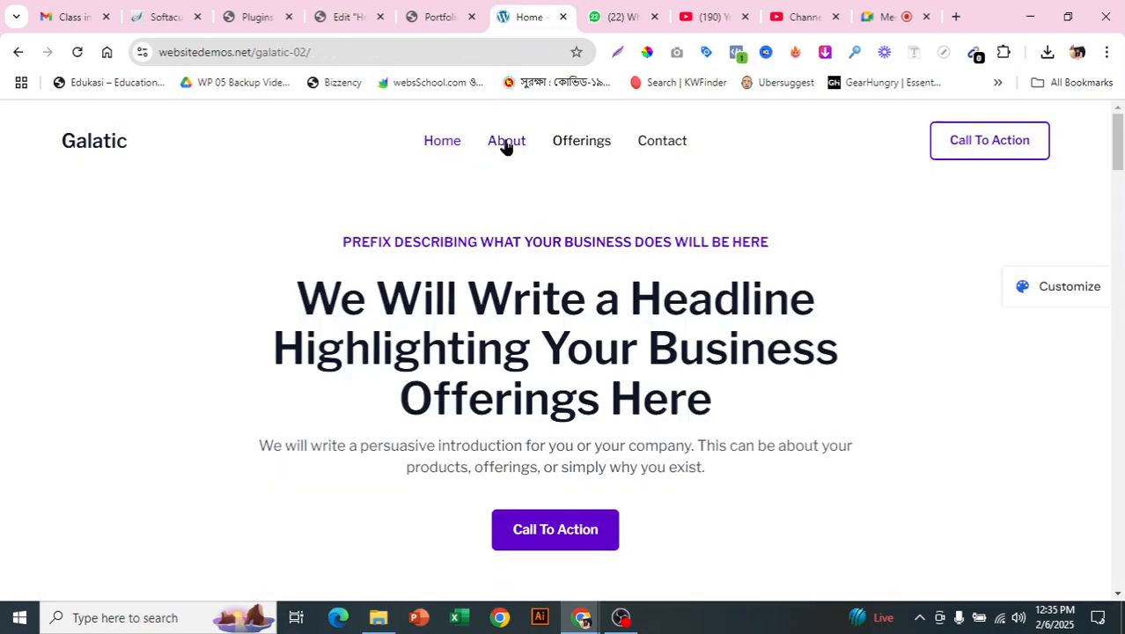
left_click(506, 143)
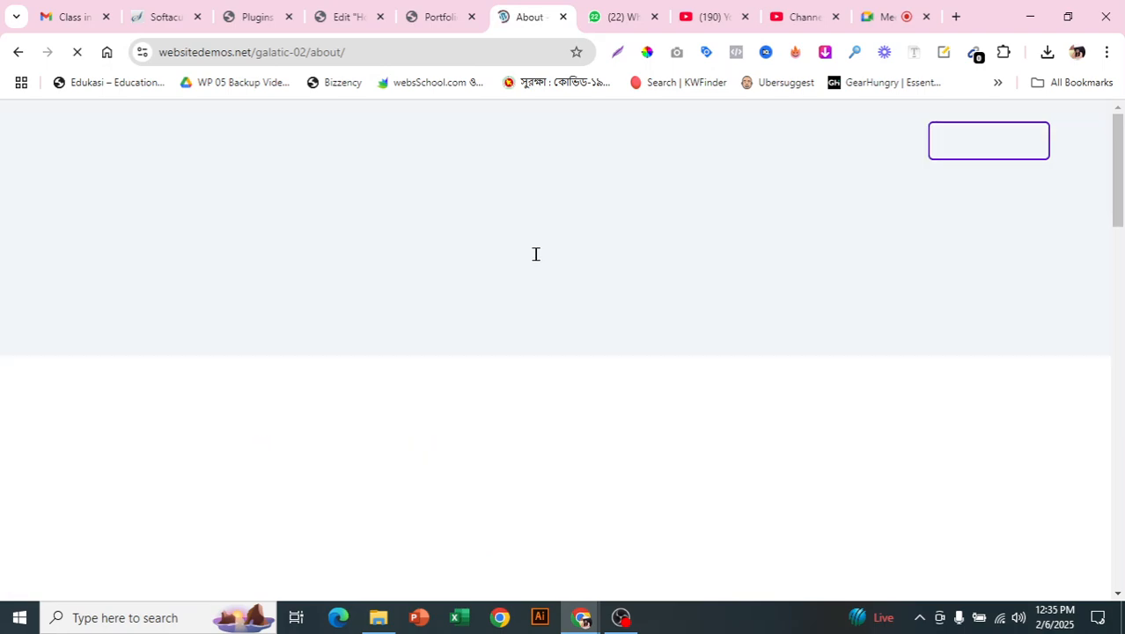
scroll(643, 261, "down", 10)
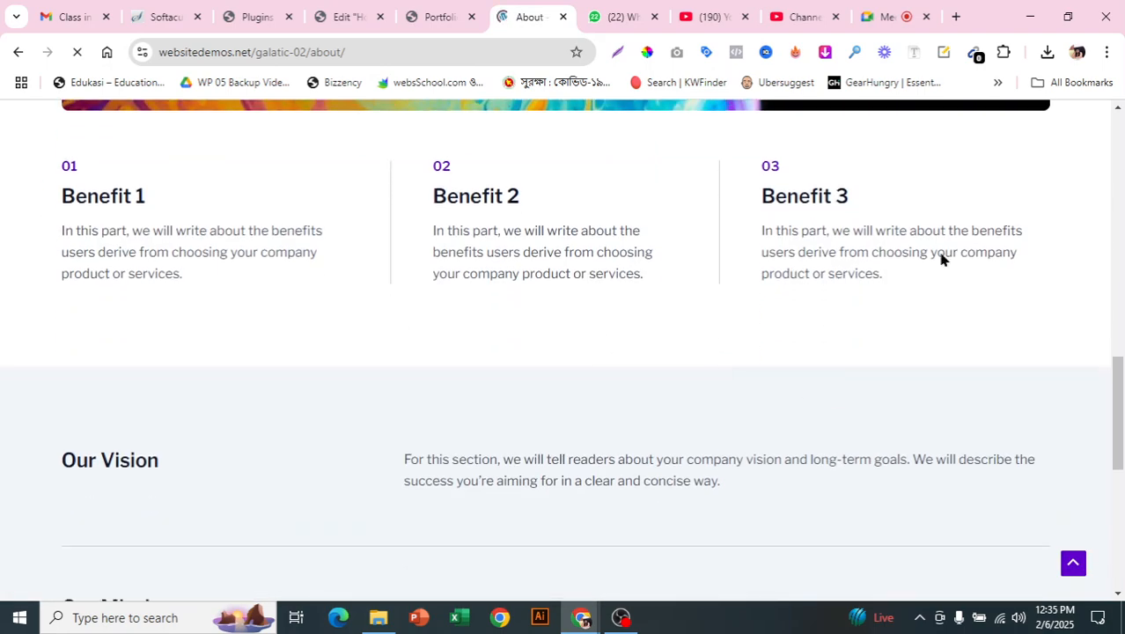
scroll(889, 277, "down", 8)
scroll(869, 421, "up", 9)
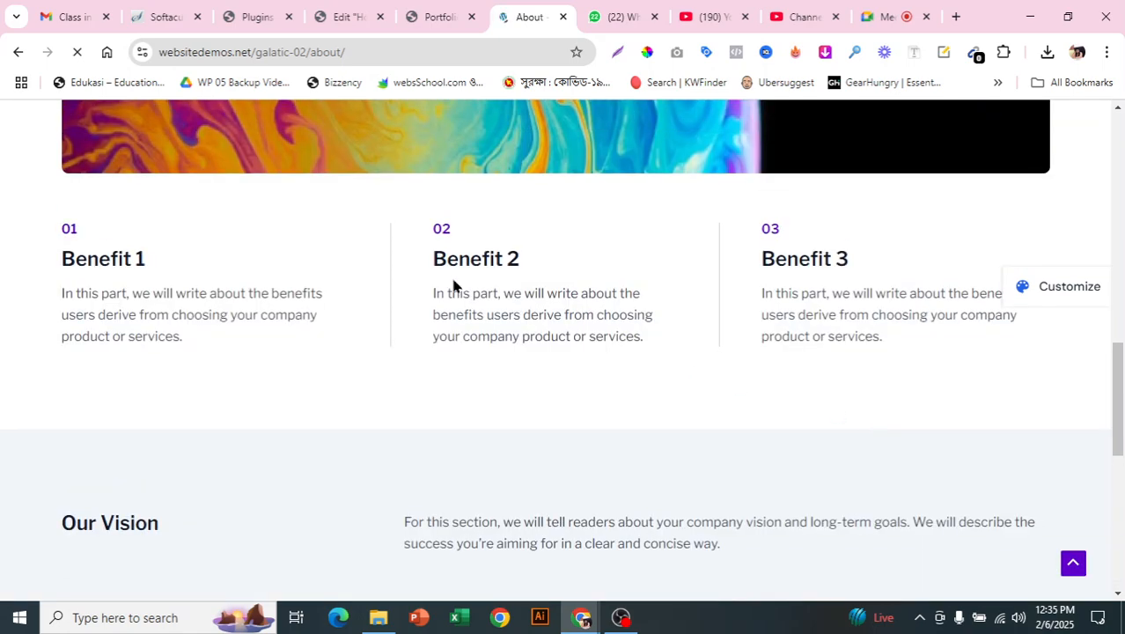
left_click_drag(409, 227, 673, 328)
left_click(604, 359)
scroll(616, 352, "up", 6)
left_click(429, 10)
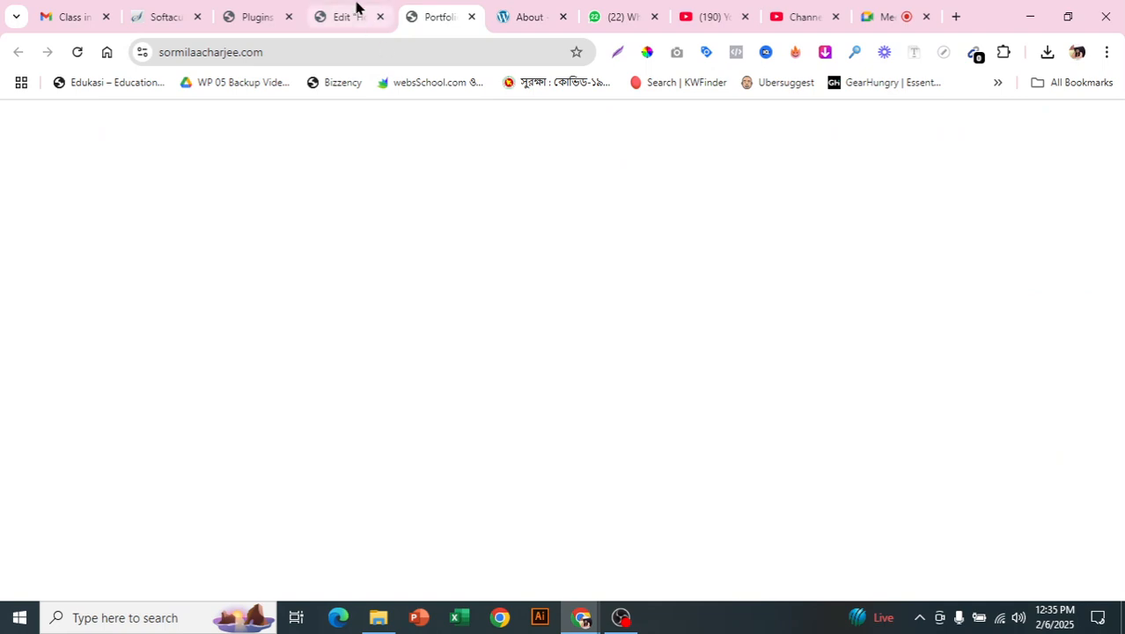
- Return to the Elementor editor and delete the pasted headline and its container above the hero image
left_click(357, 7)
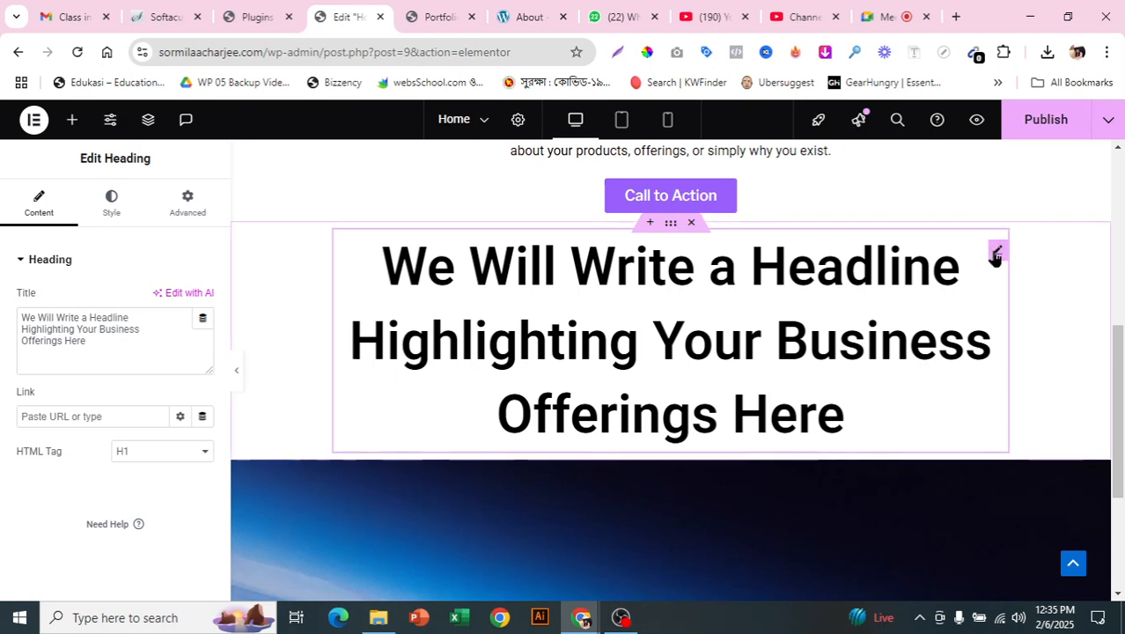
right_click(996, 255)
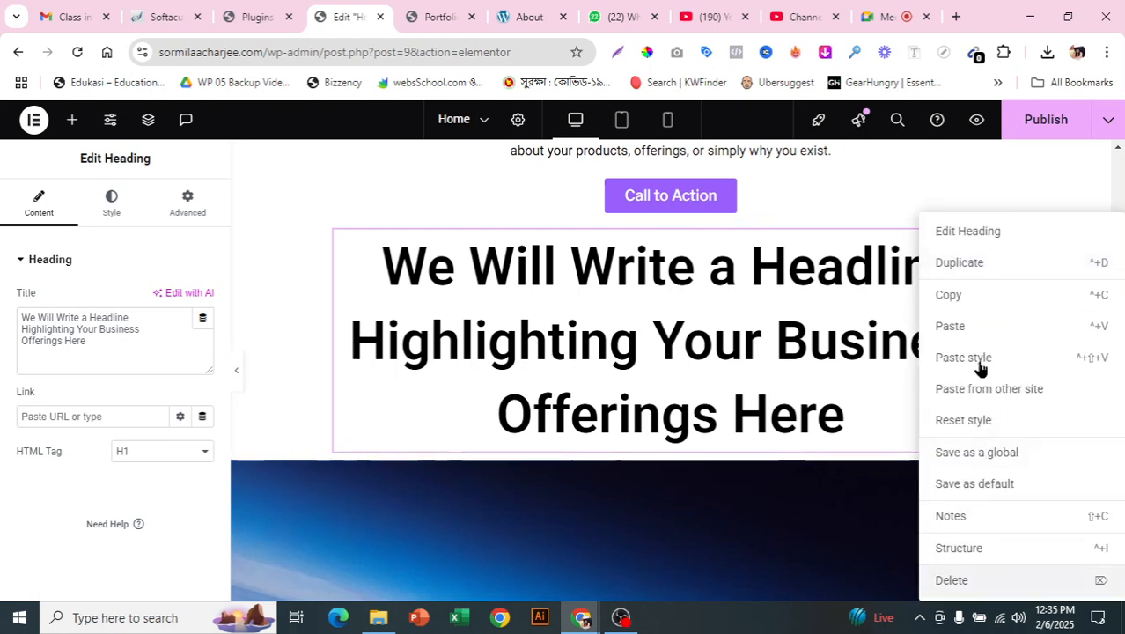
left_click(972, 580)
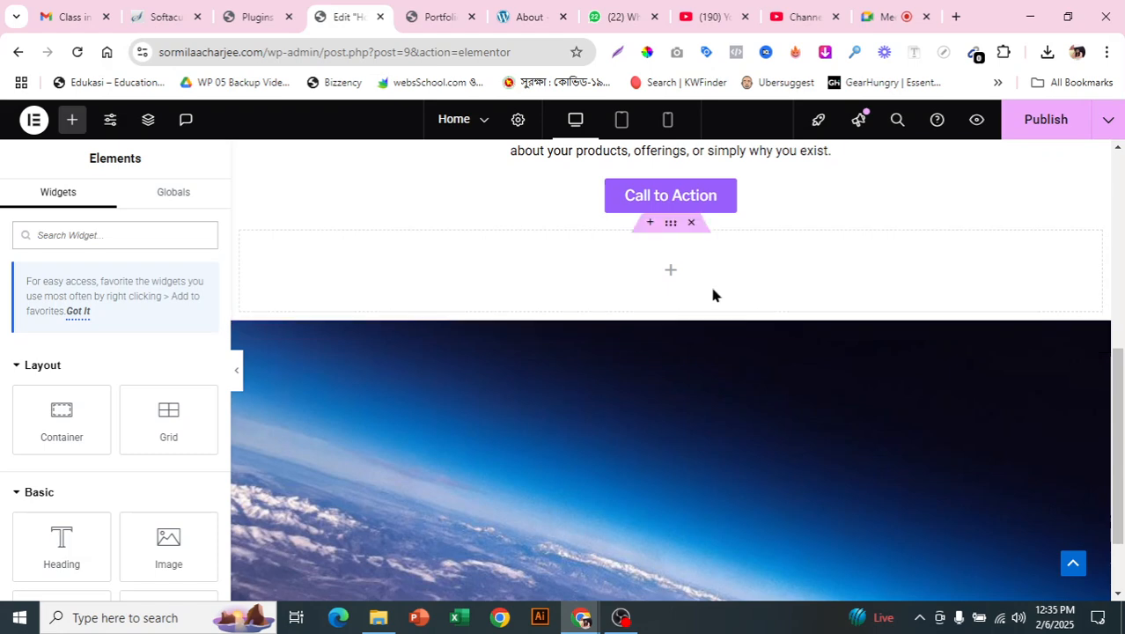
left_click(691, 225)
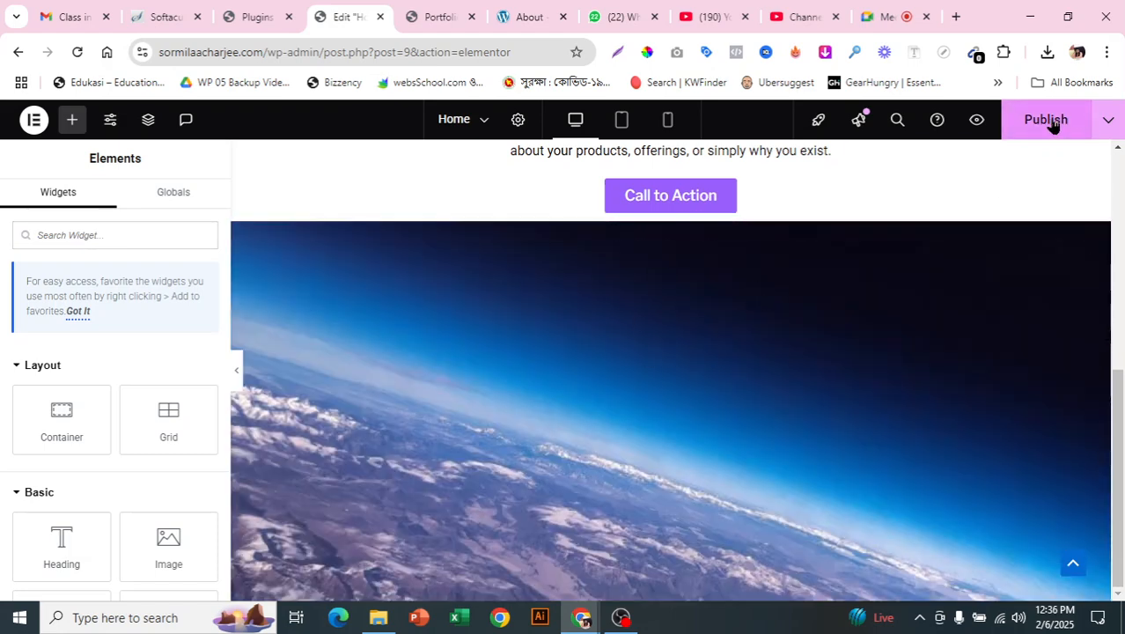
left_click(621, 618)
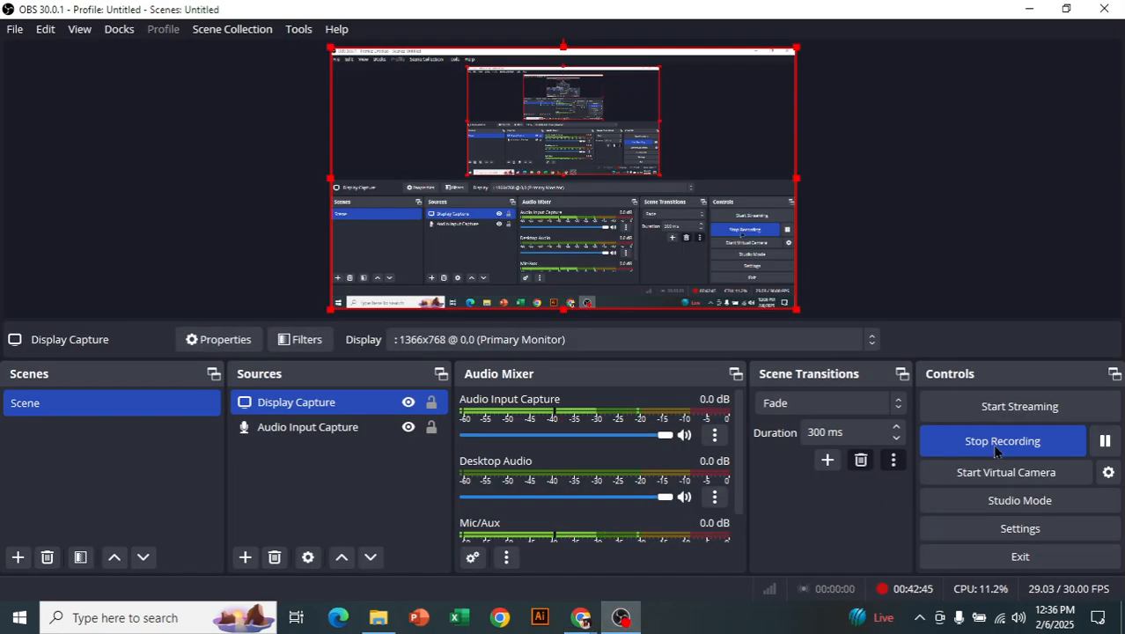